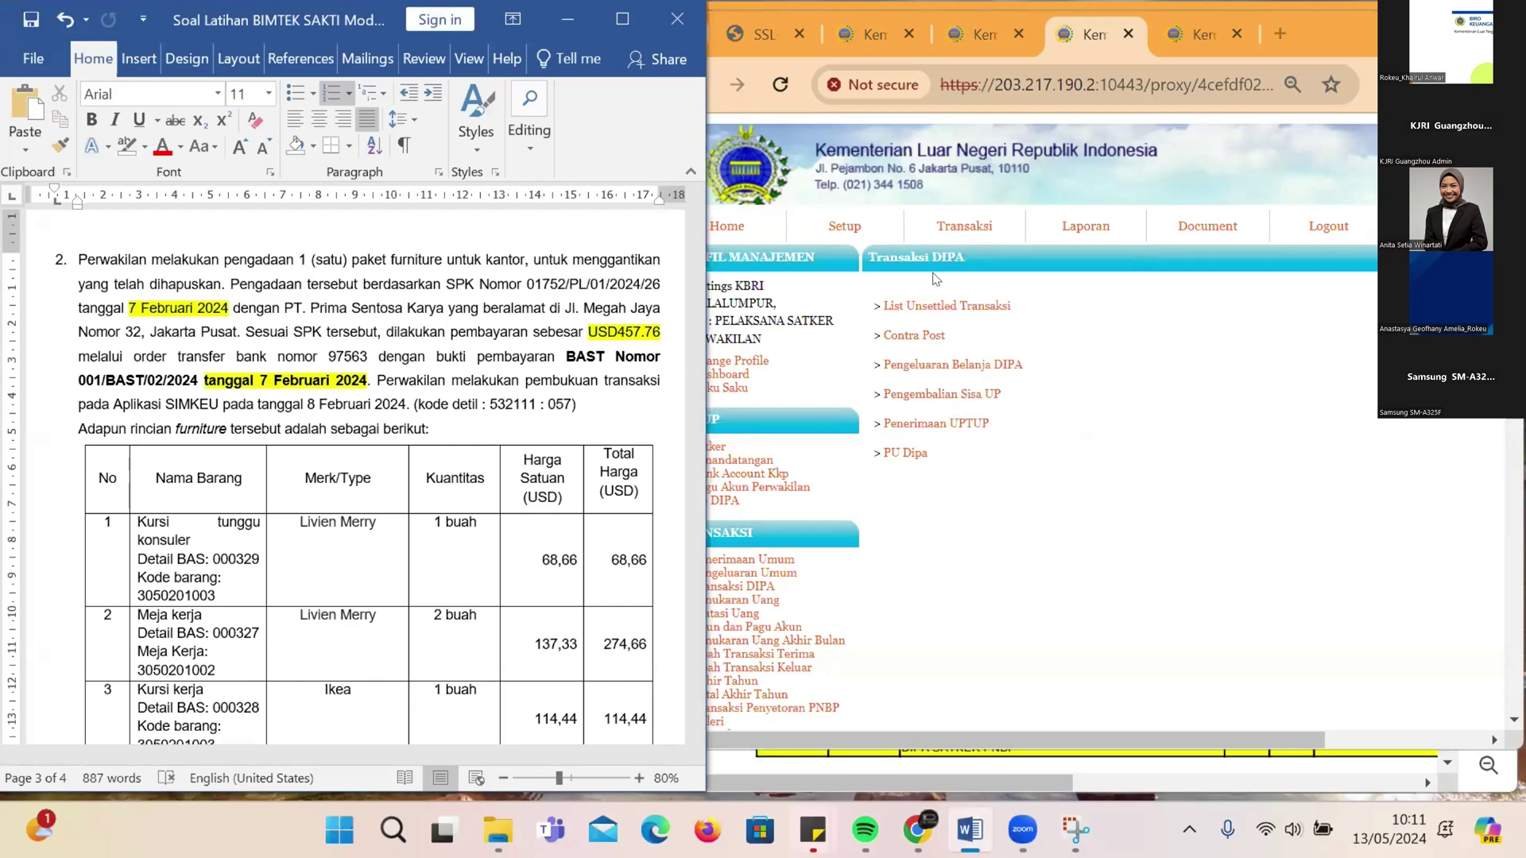
Step: Open the empty Daftar Entri Pengeluaran DIPA list and select the trailing 26 of the SPK number
click(535, 265)
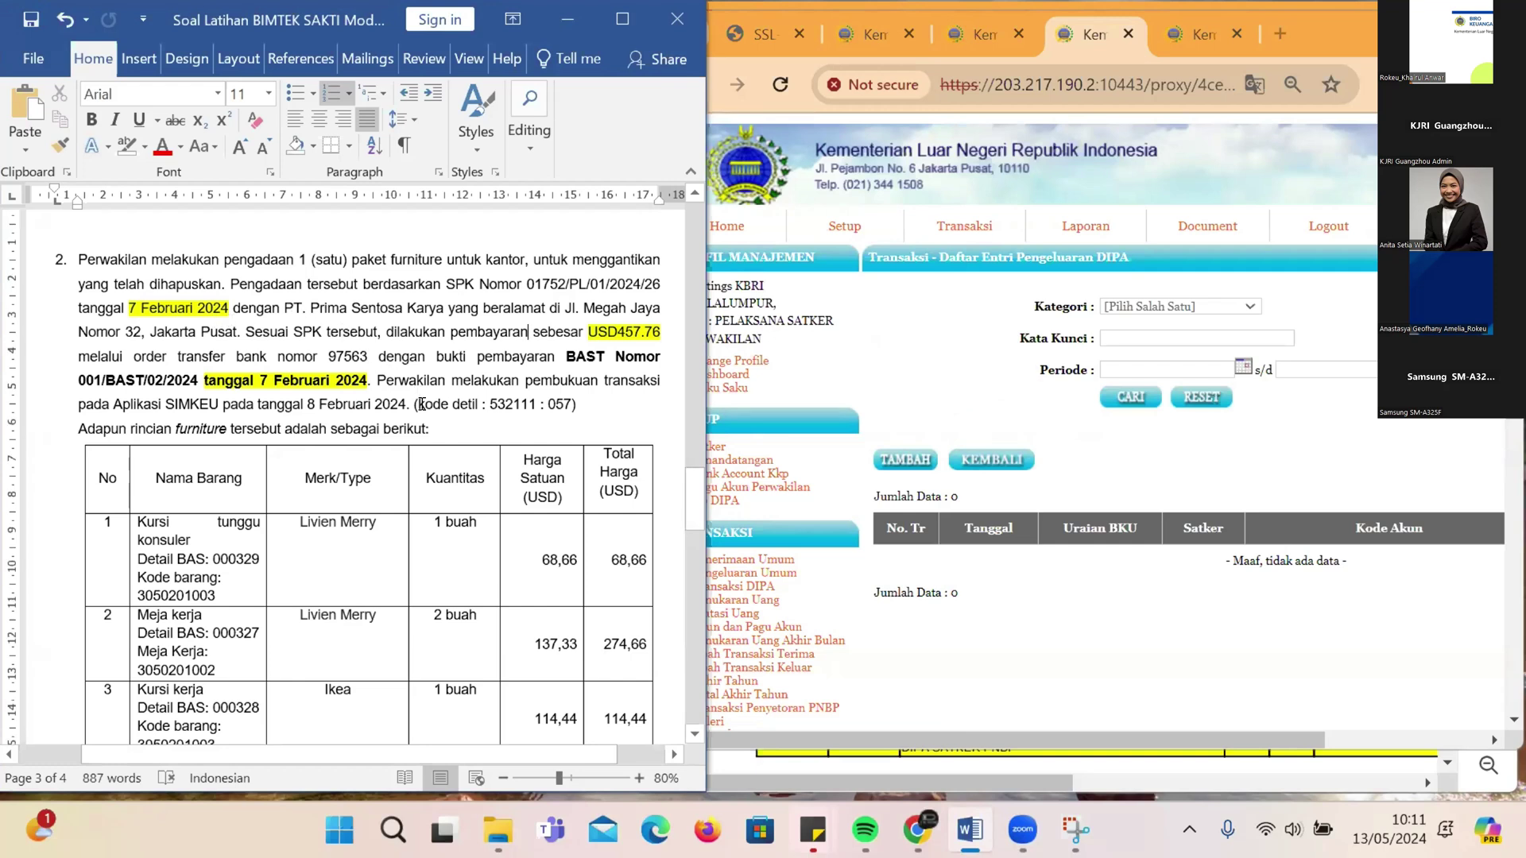
scroll(422, 404, down, 1)
scroll(422, 403, up, 1)
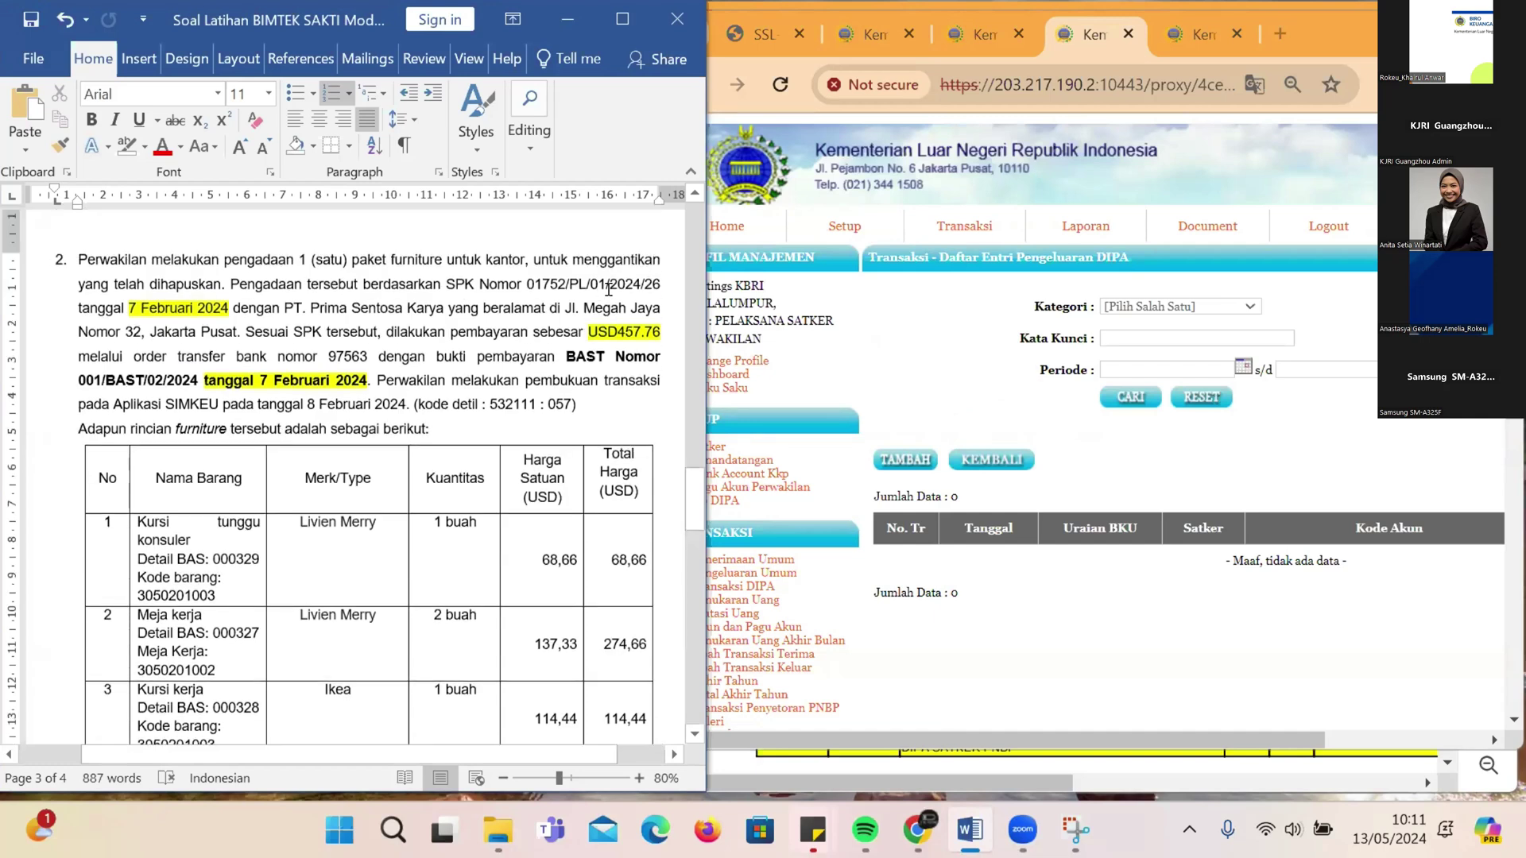
drag(642, 283, 661, 284)
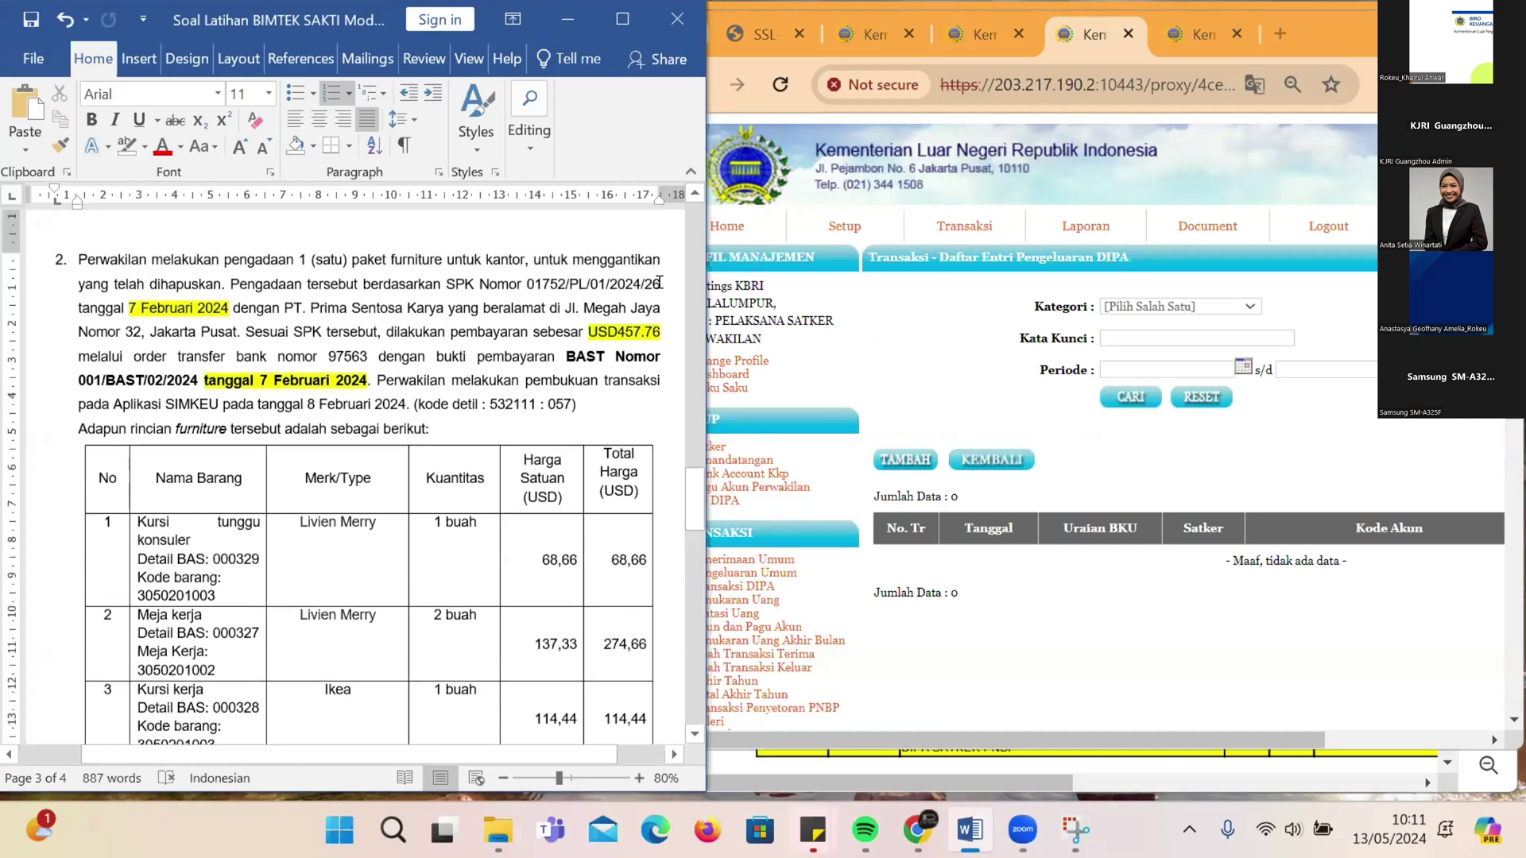
Step: Add a full stop after PT in item 2 so it reads 'PT. Prima Sentosa Karya'
click(240, 305)
text(.)
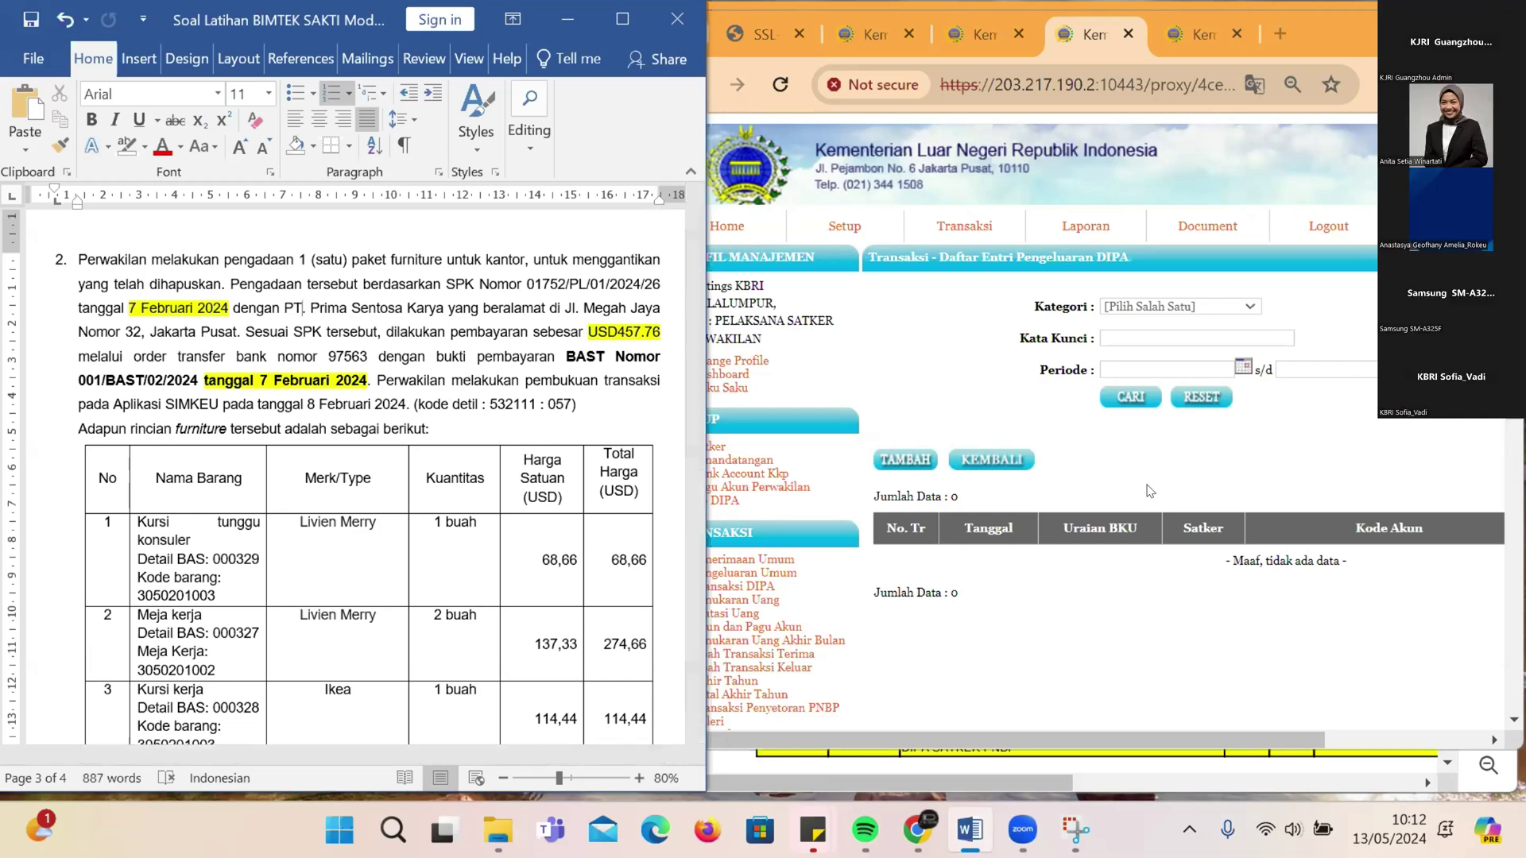
click(1033, 488)
Step: Start a new DIPA entry: Satker/Sub-Satker KBRI Kuala Lumpur, Kementerian 011, Substansi AB100102
click(906, 460)
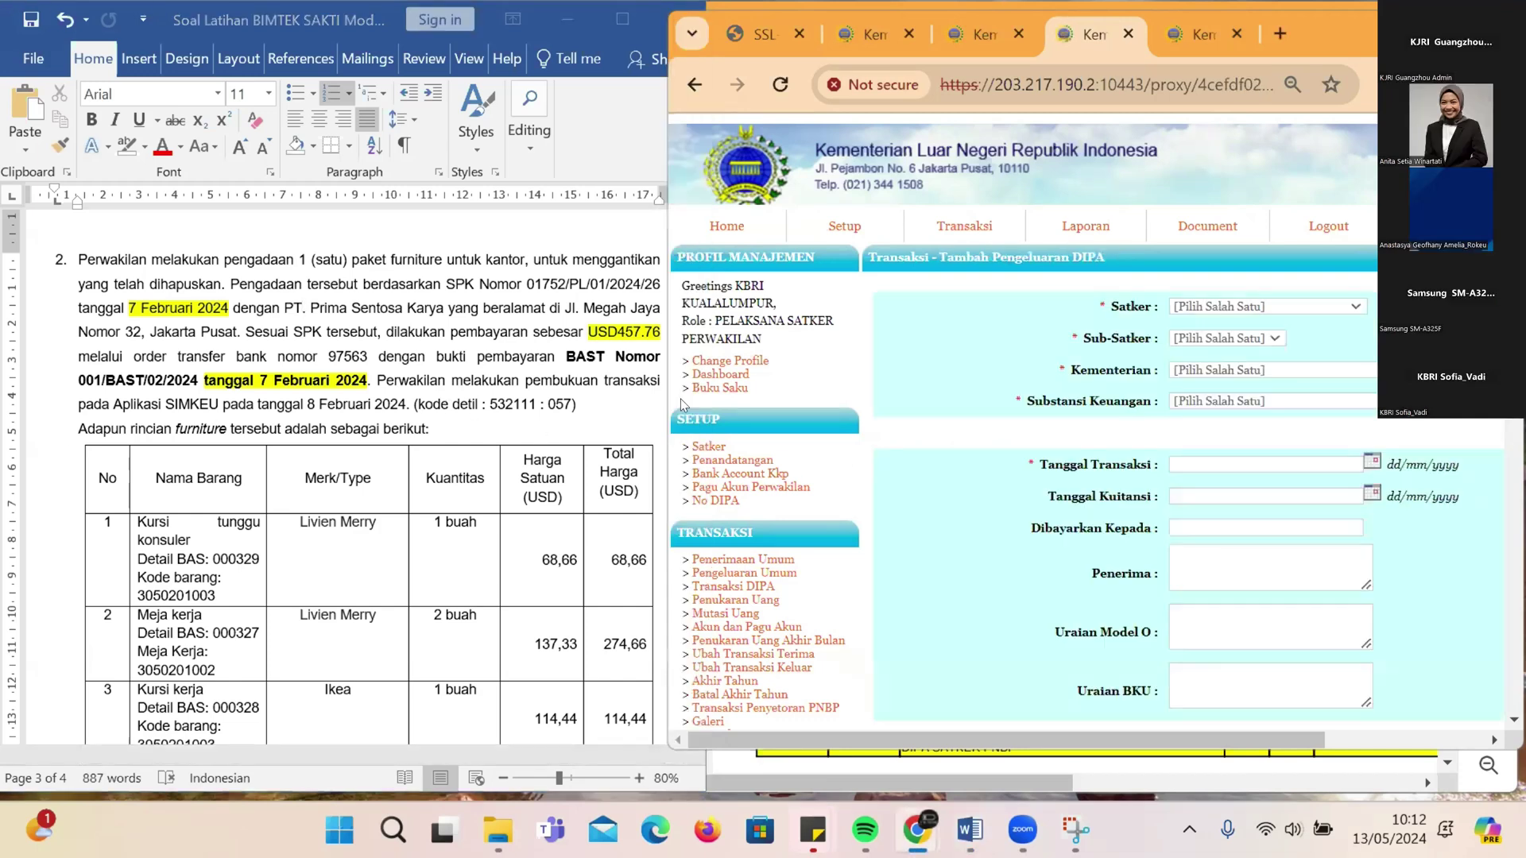
click(1281, 315)
click(1272, 331)
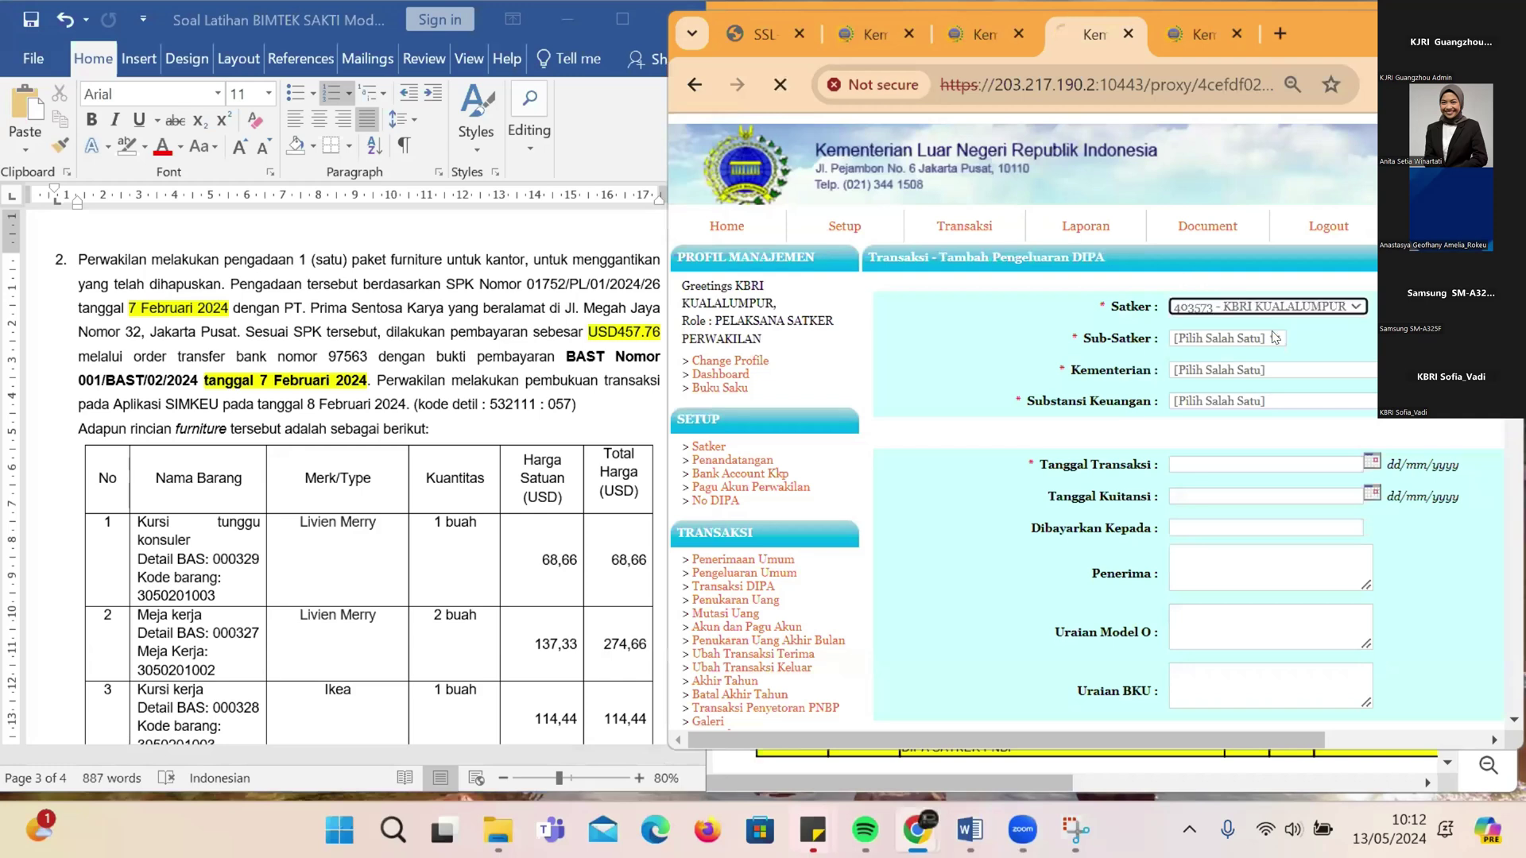
click(1275, 338)
click(1263, 372)
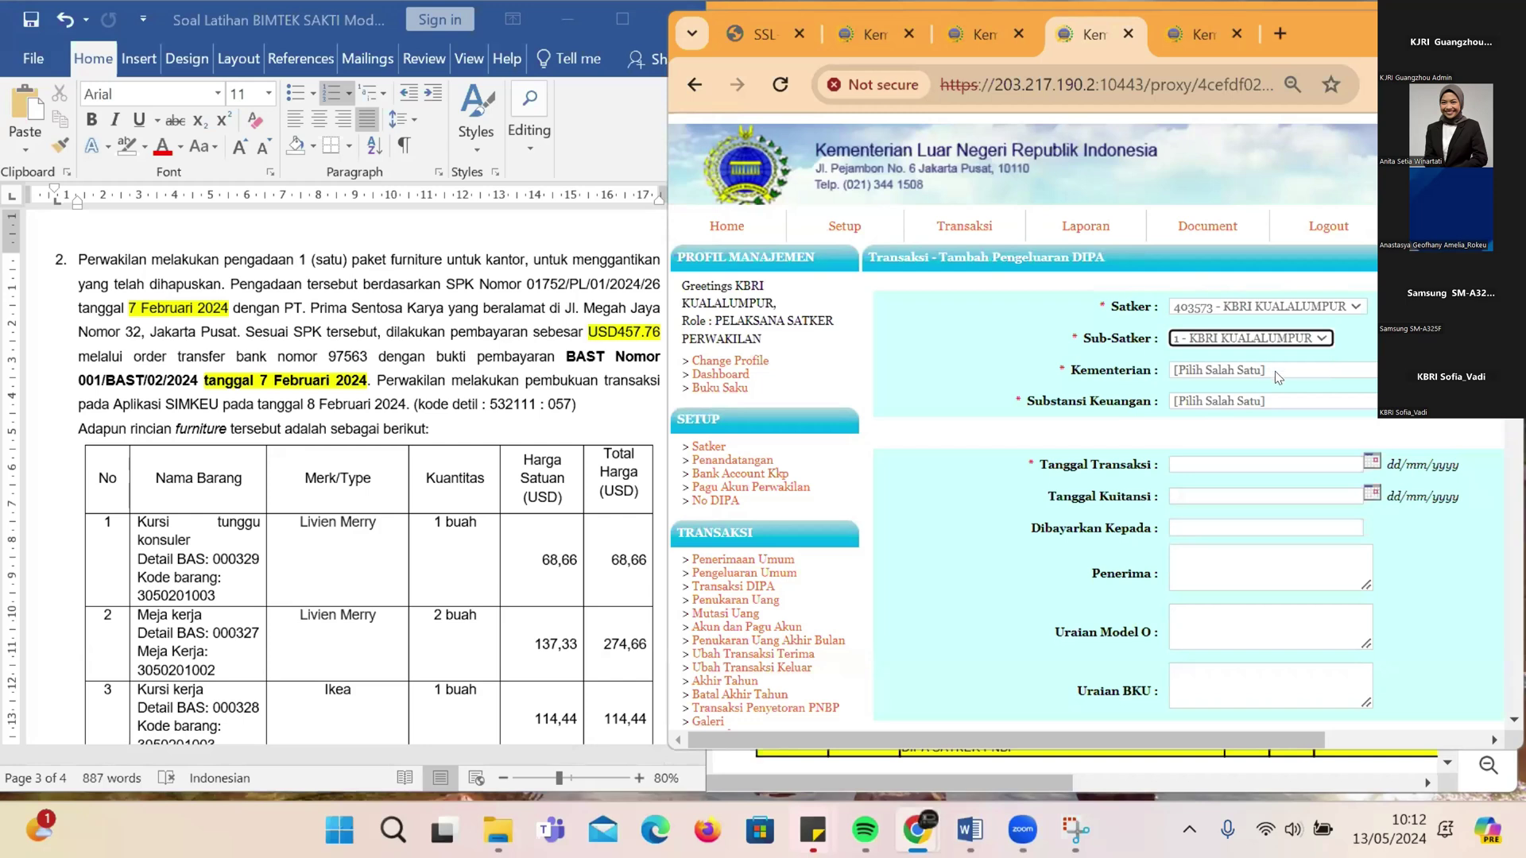
click(1275, 371)
click(1266, 433)
click(1281, 400)
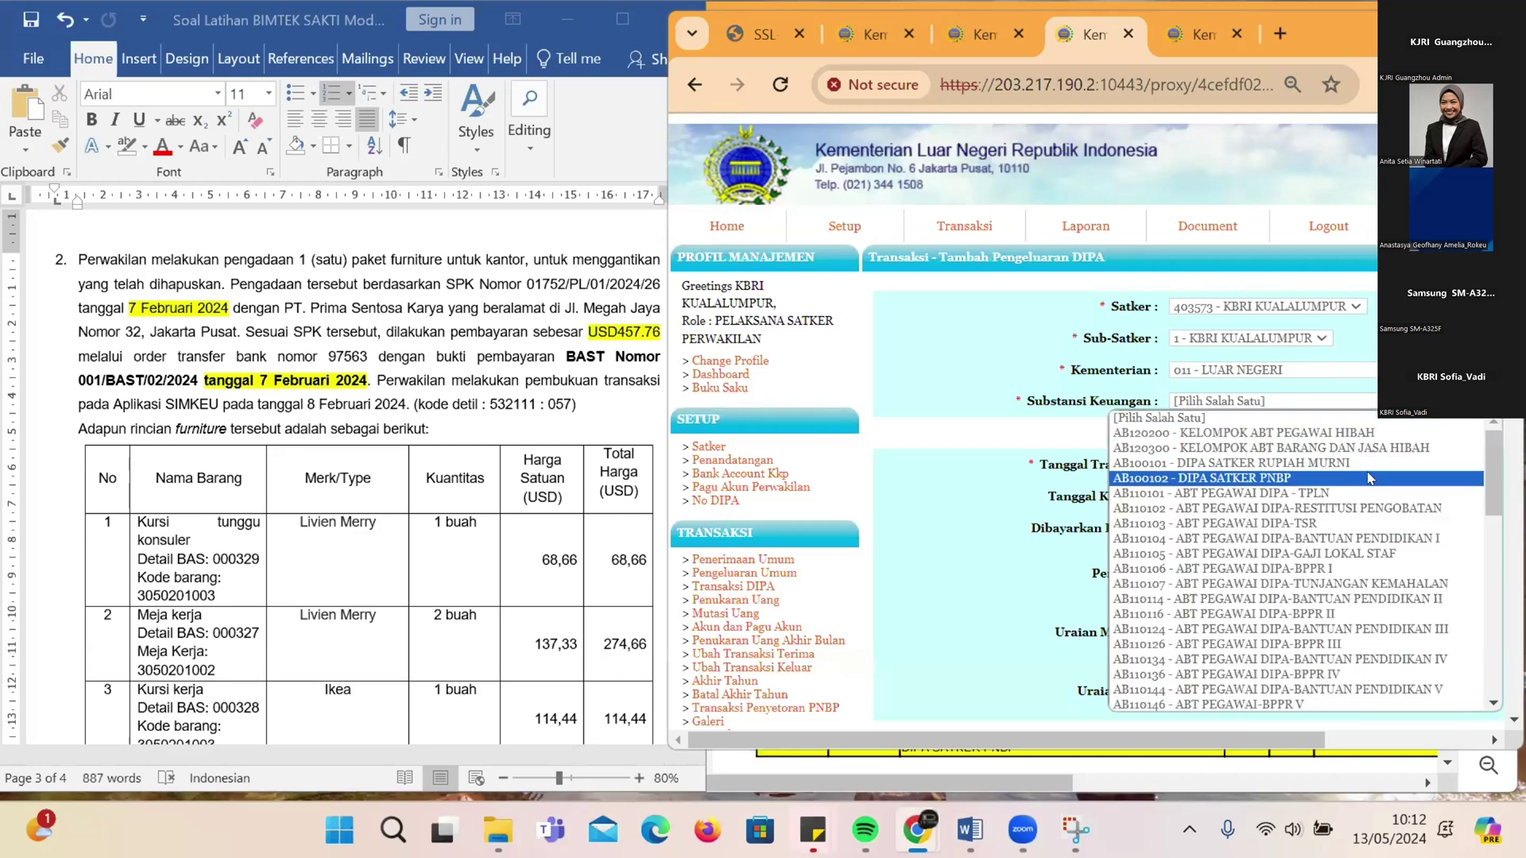
click(1240, 478)
Step: Set the transaction date to 08/02/2024 and the receipt date to 07/02/2024
click(1372, 462)
click(1179, 486)
click(1179, 486)
click(1179, 485)
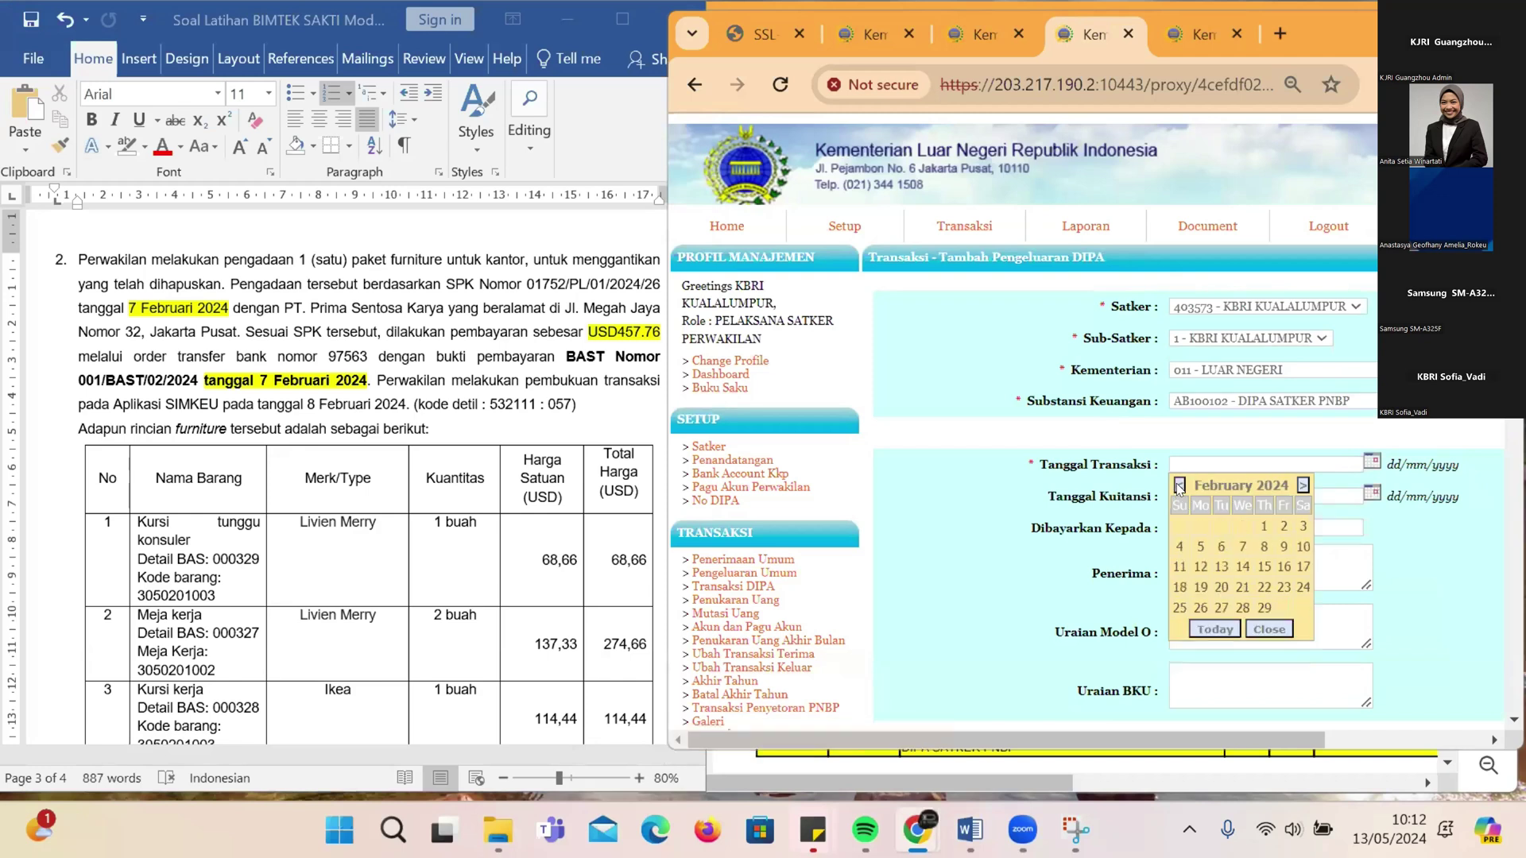
click(1263, 546)
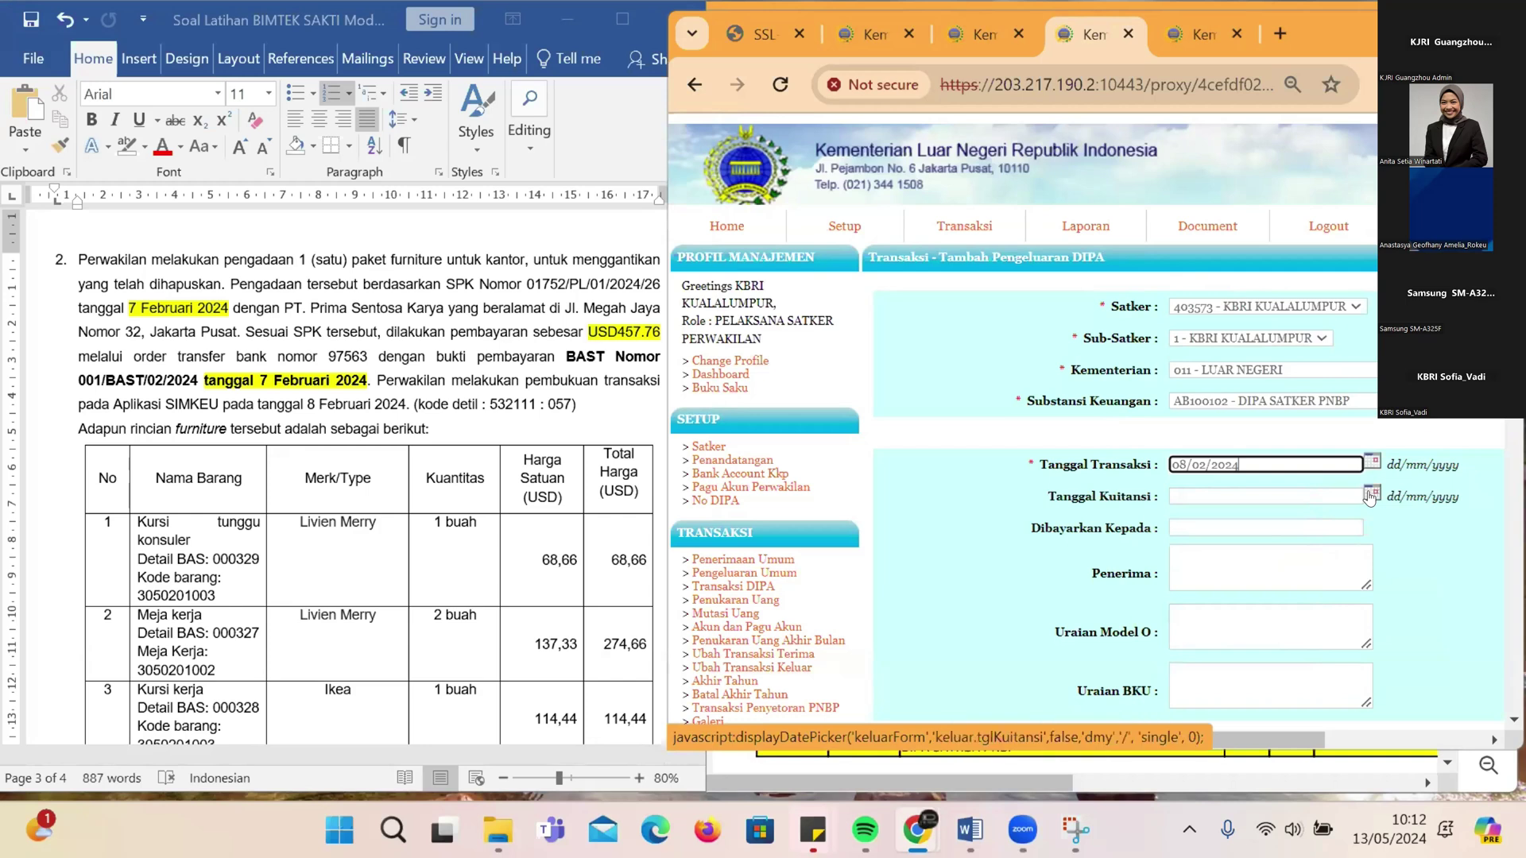
click(1370, 496)
click(1179, 517)
click(1179, 518)
click(1179, 517)
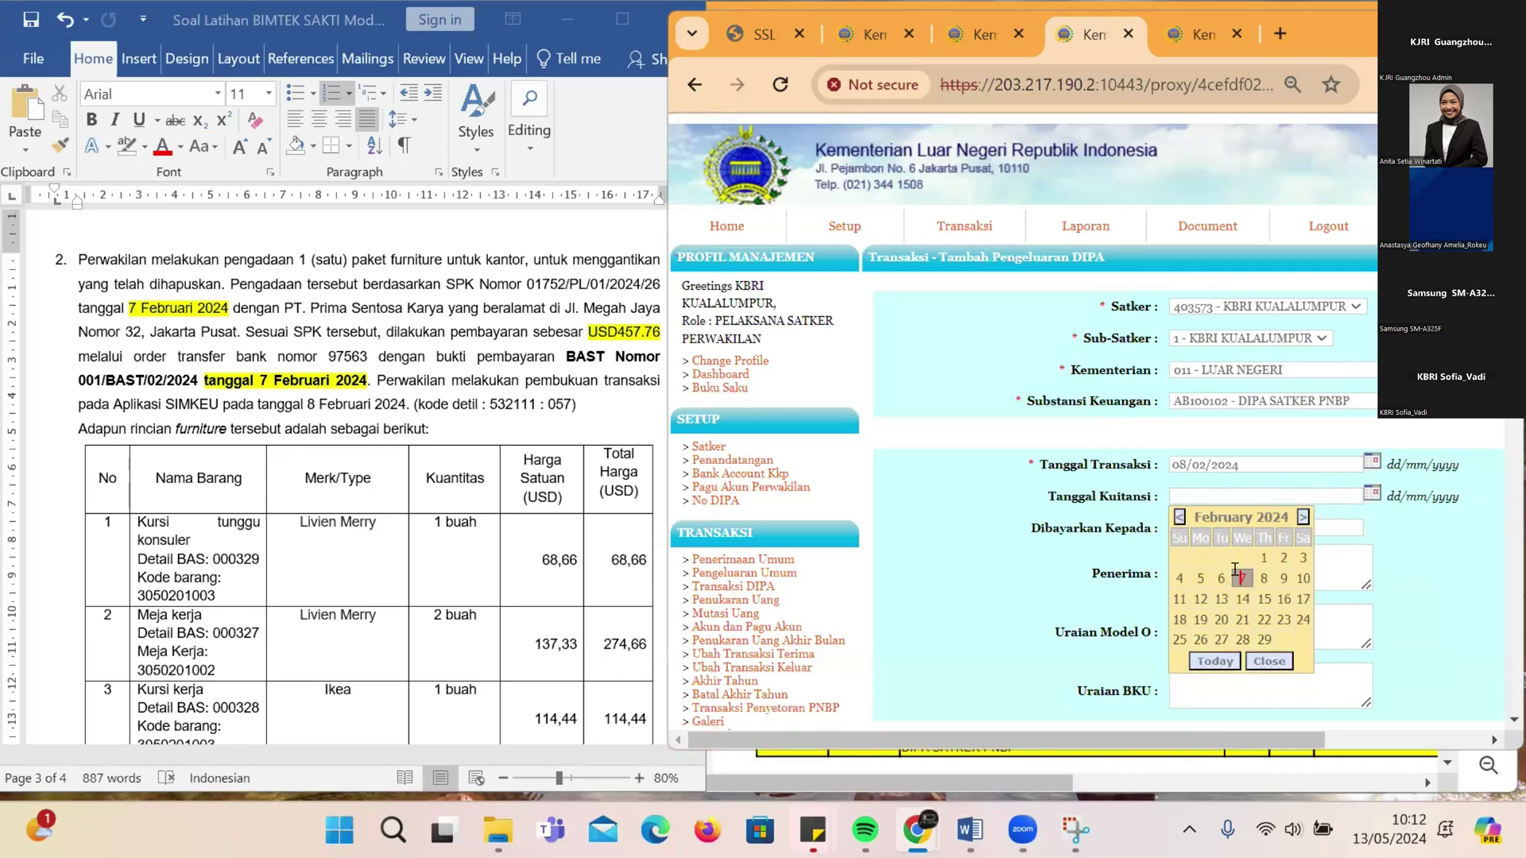
click(1237, 579)
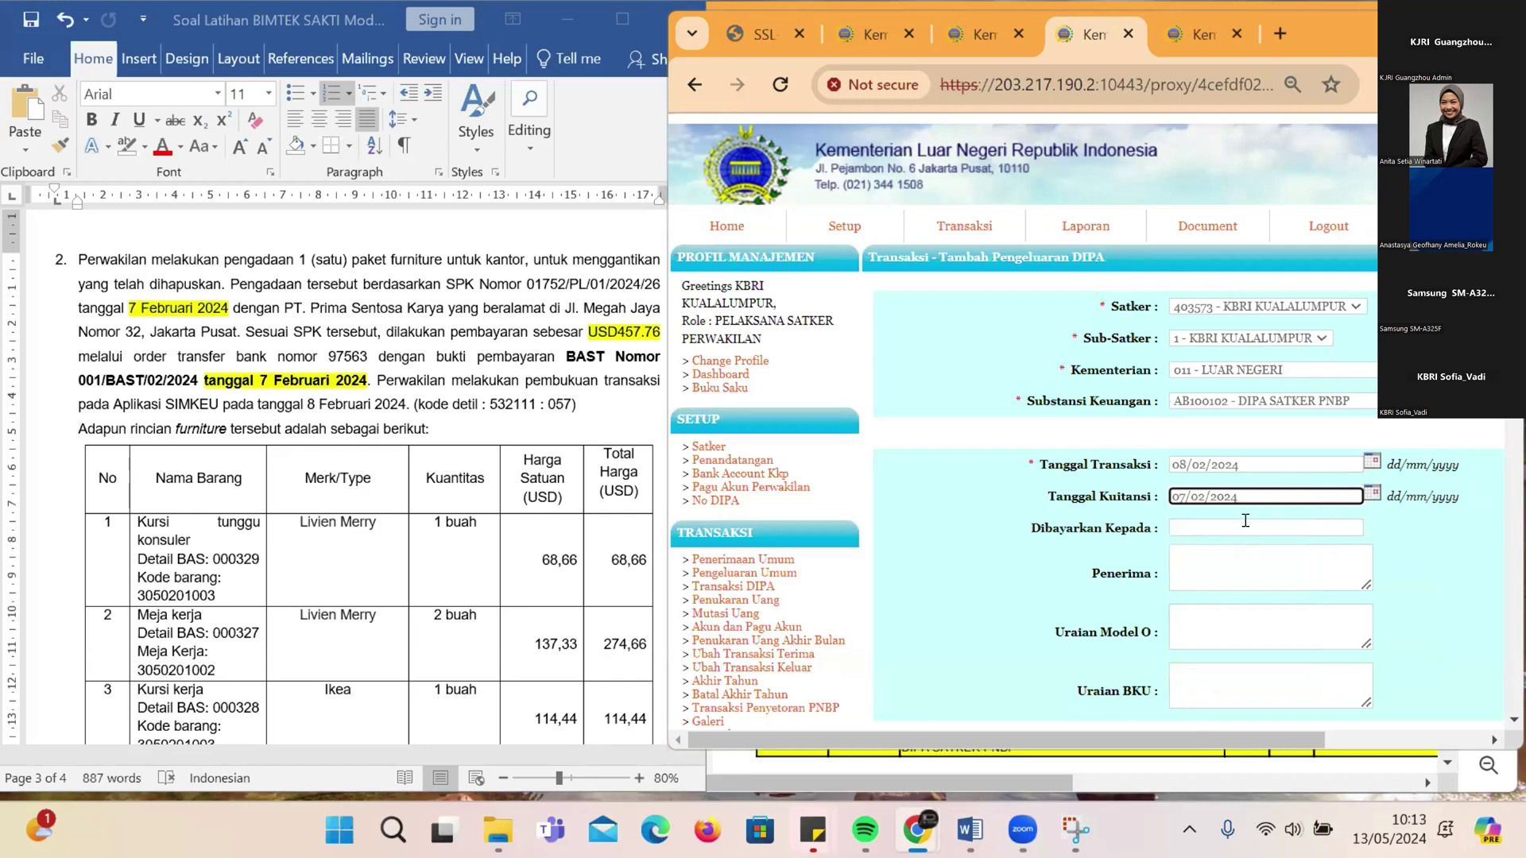
Step: Enter PT Prima Sentosa Karya as the payee in Dibayarkan Kepada
click(1246, 527)
text(PT)
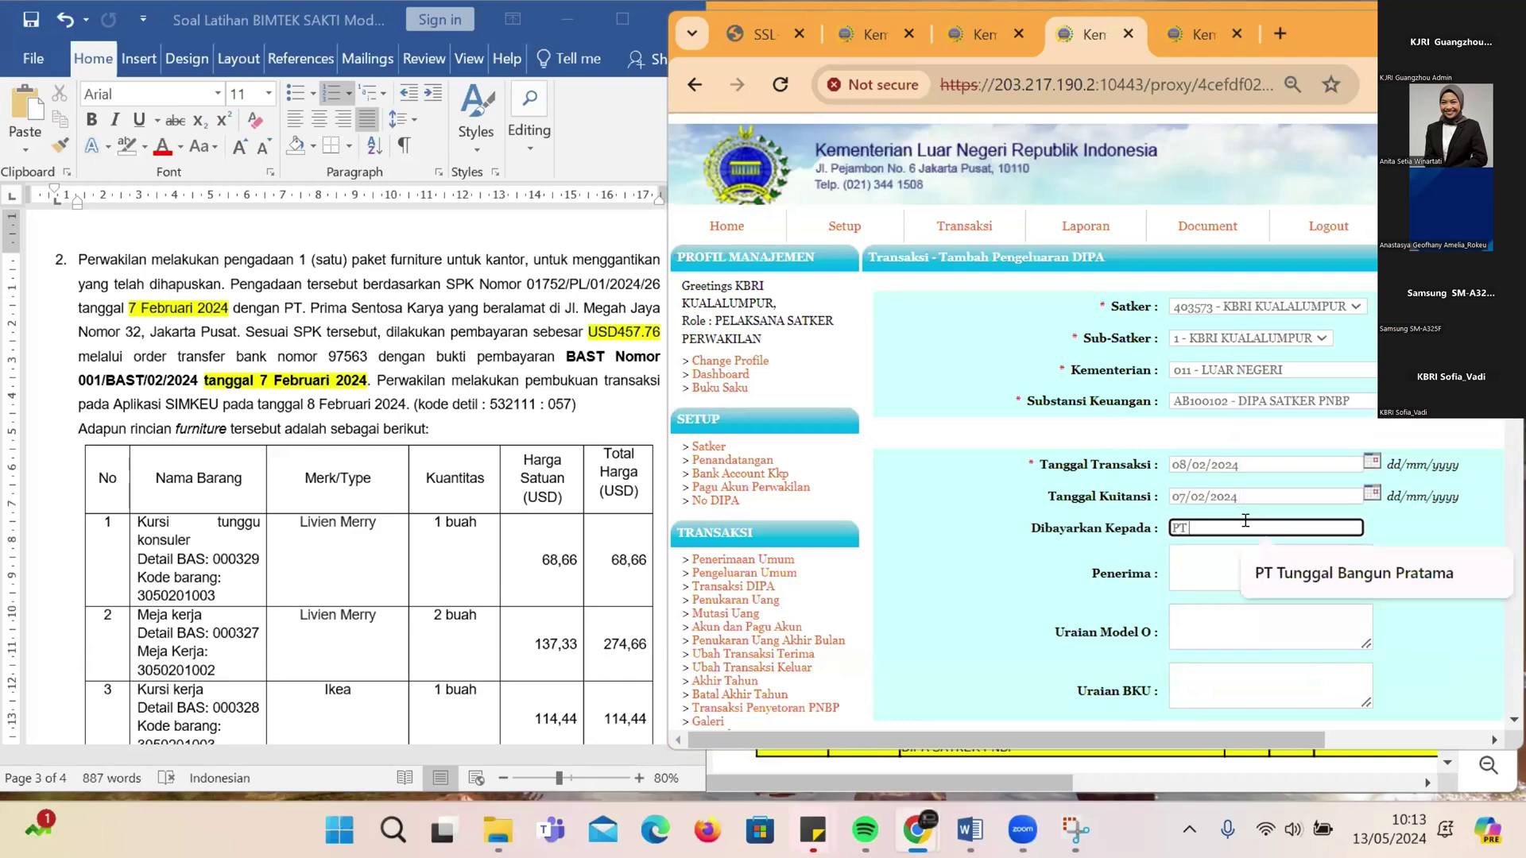
text( Prima Sentosa Karya)
key(Tab)
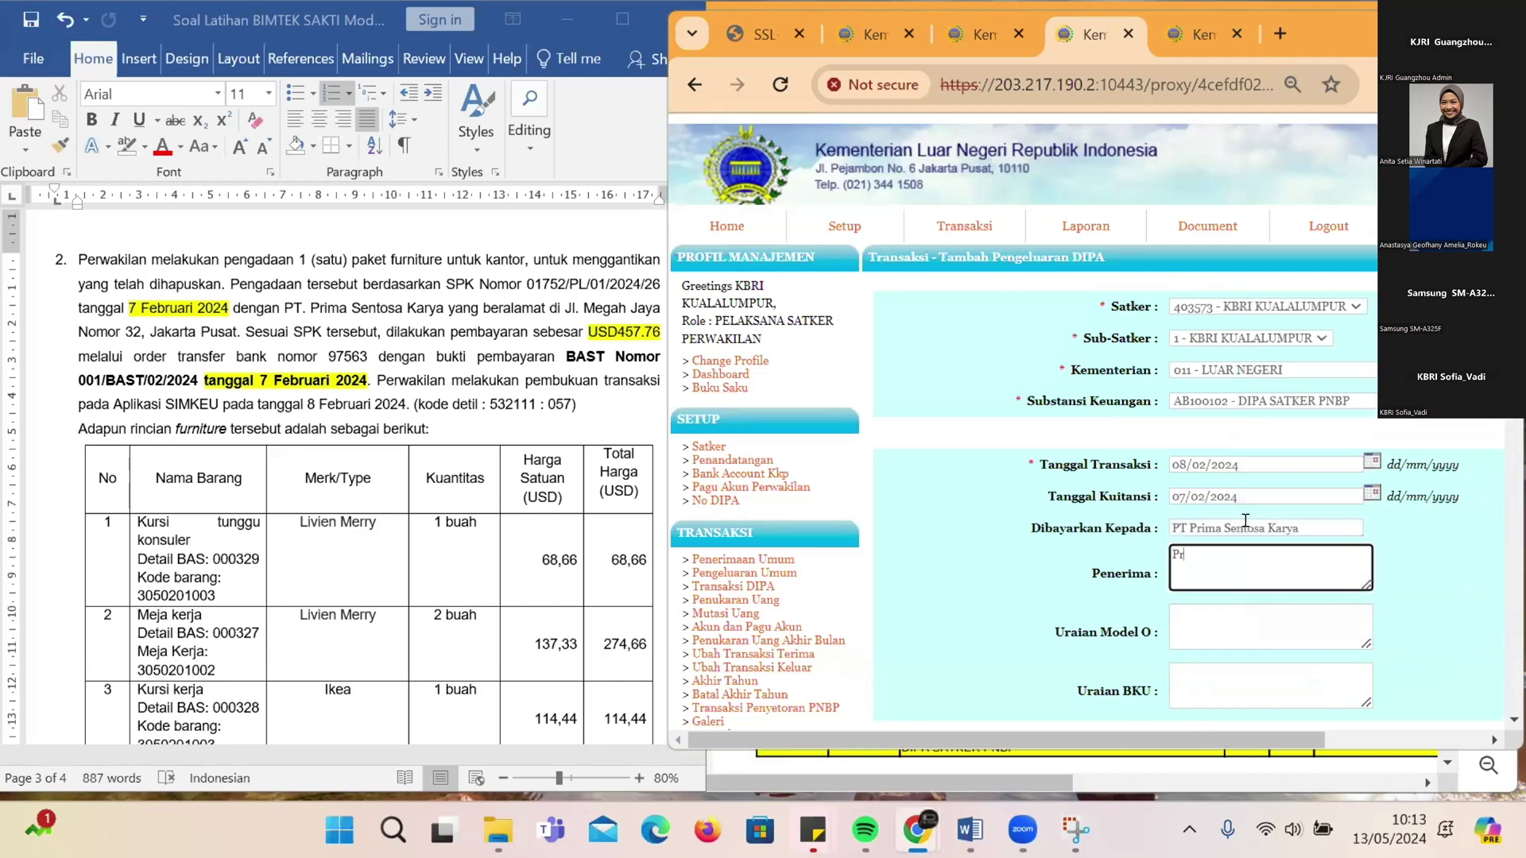
text(PT Prima Sentosa Karya)
Step: Write 'Pembelian 1 buah kursi tunggu Konsuler' in Uraian Model O and copy it into Uraian BKU
click(1246, 613)
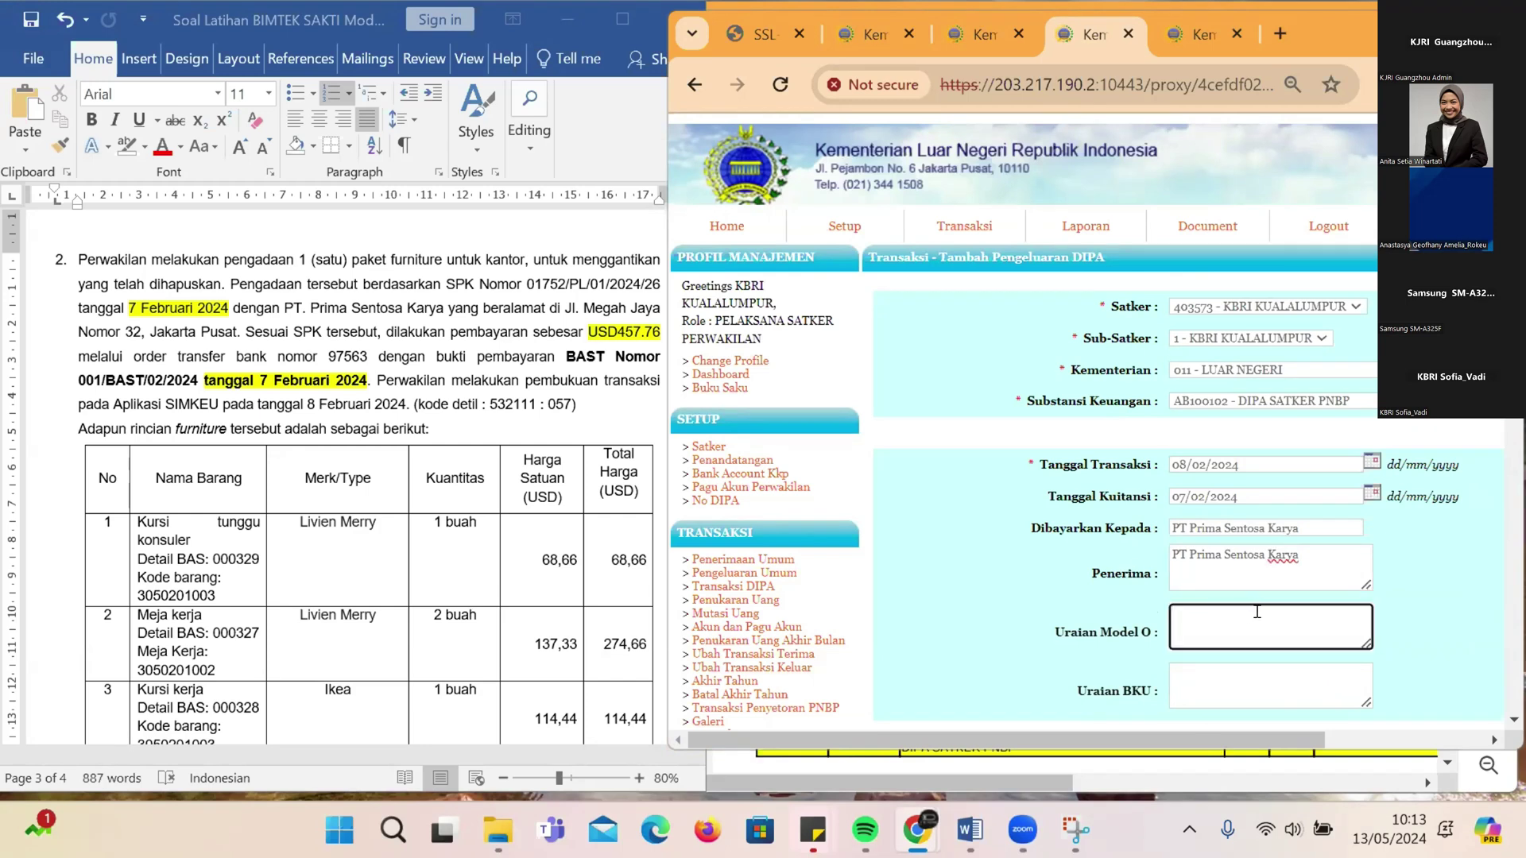
text(Pembelian 1 buah kursi)
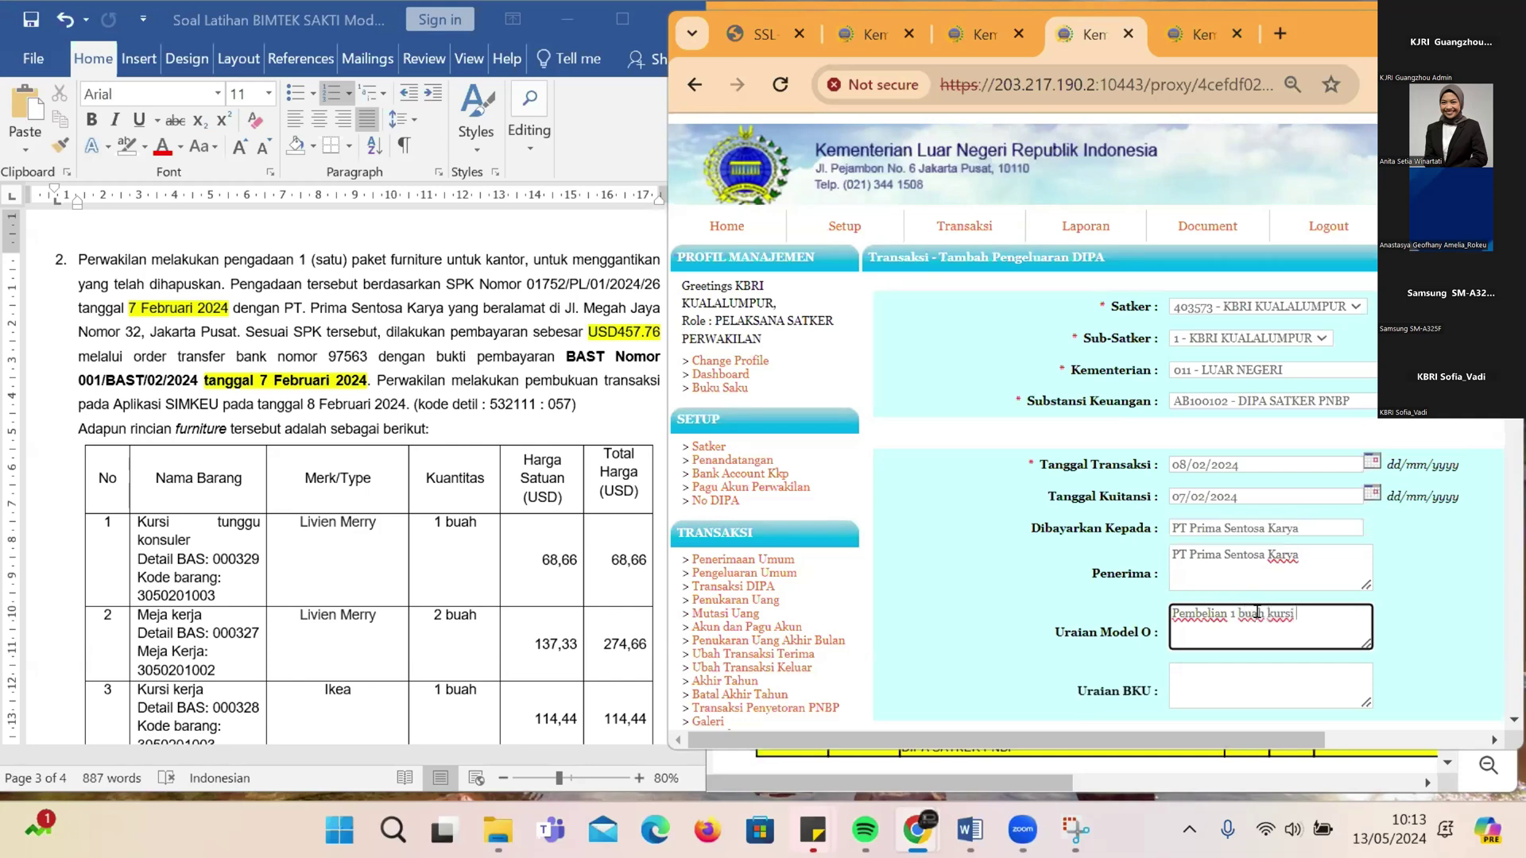
text( tunggu Konsuler)
key(ctrl+a)
key(ctrl+c)
click(1208, 674)
key(ctrl+v)
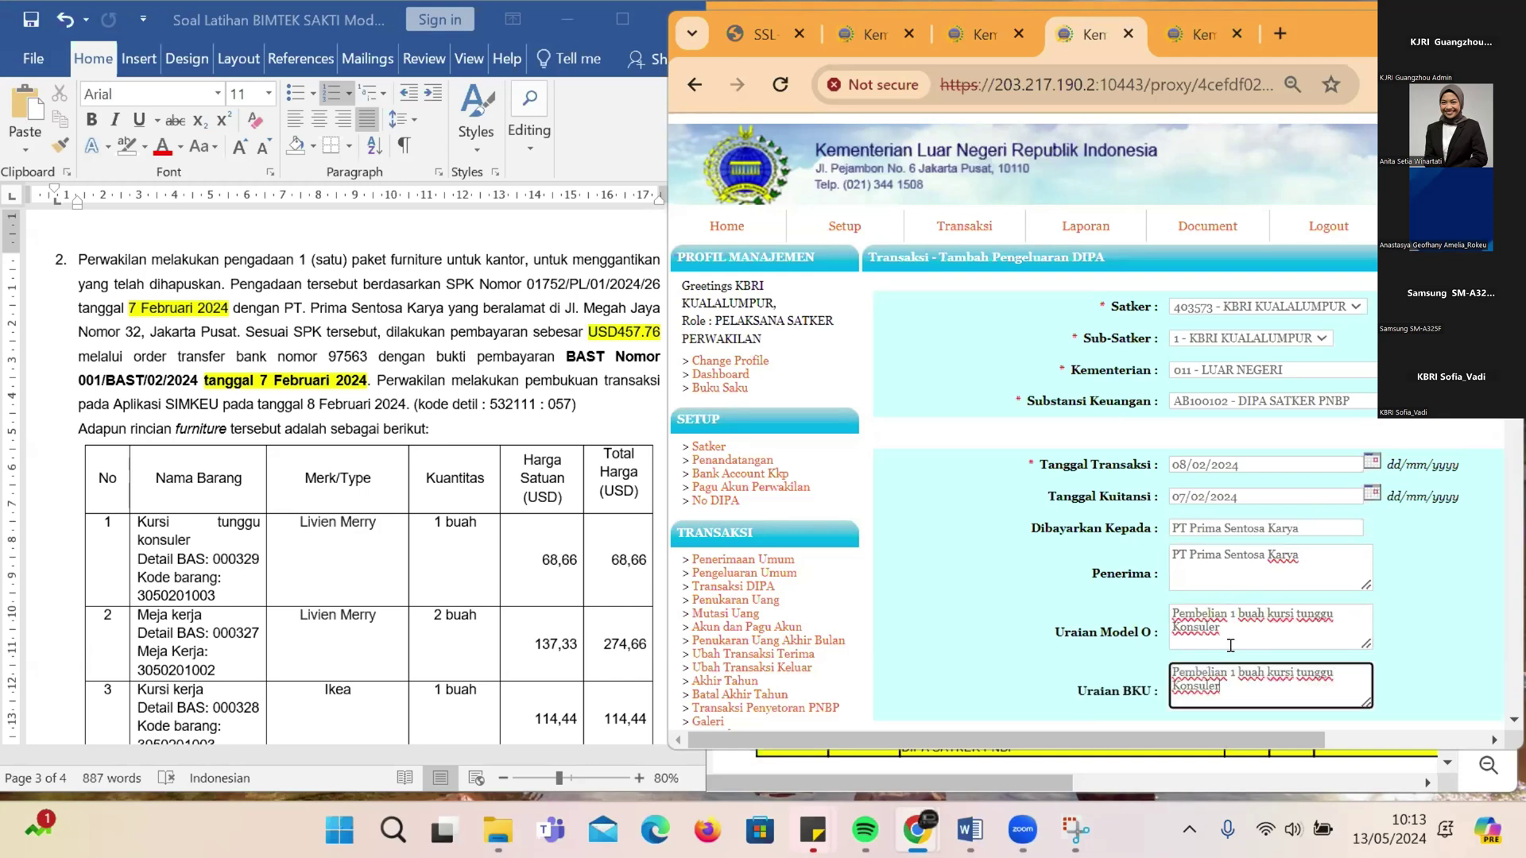
scroll(1230, 646, down, 3)
click(1097, 538)
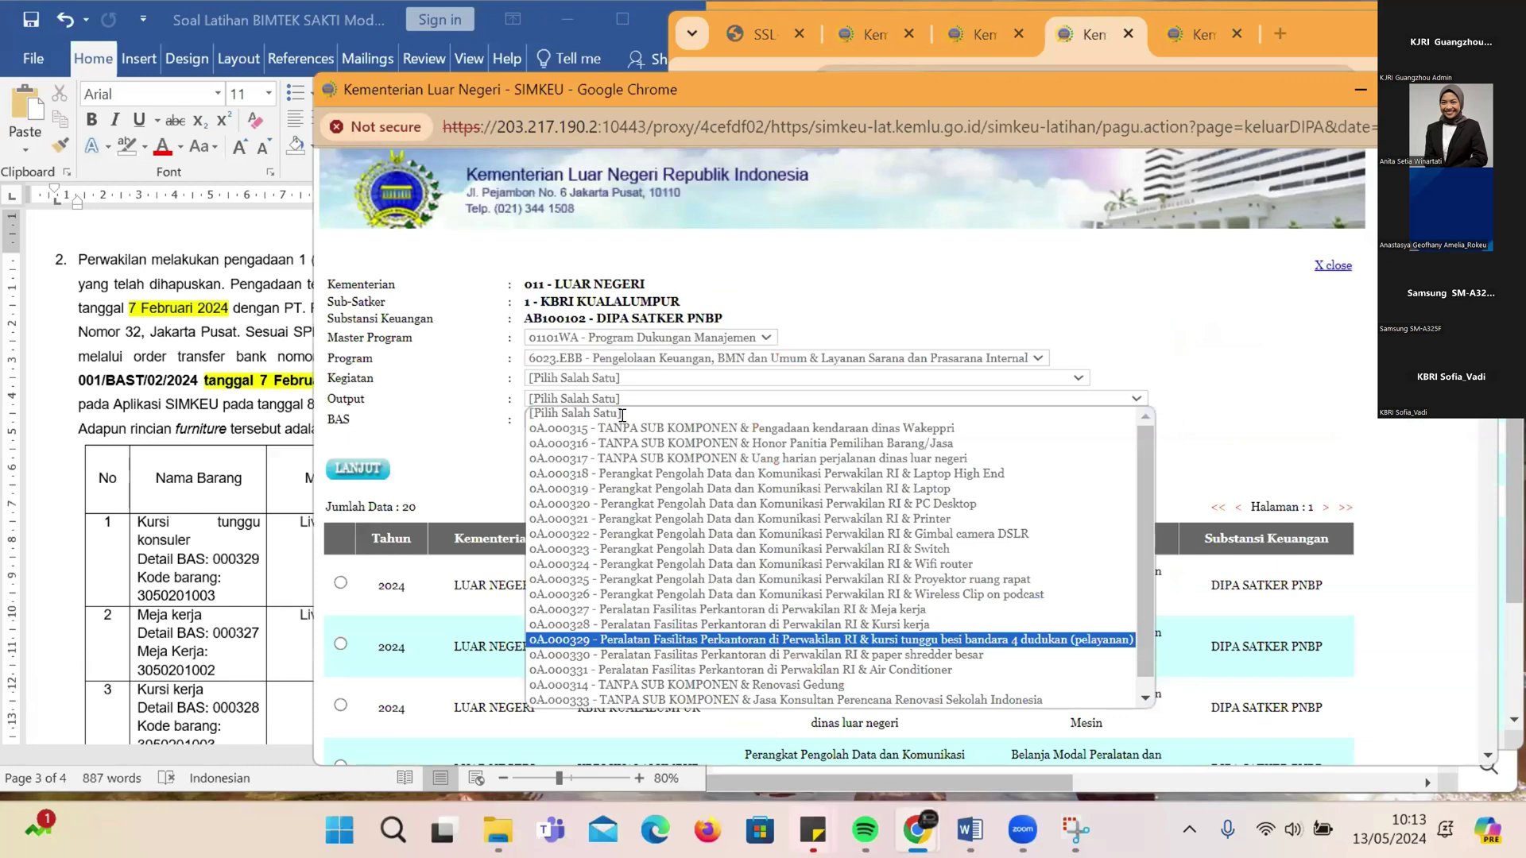
Step: Filter the budget lines for output 0A.000329 and pick the 2024 row with BAS 532111
key(Return)
key(Return)
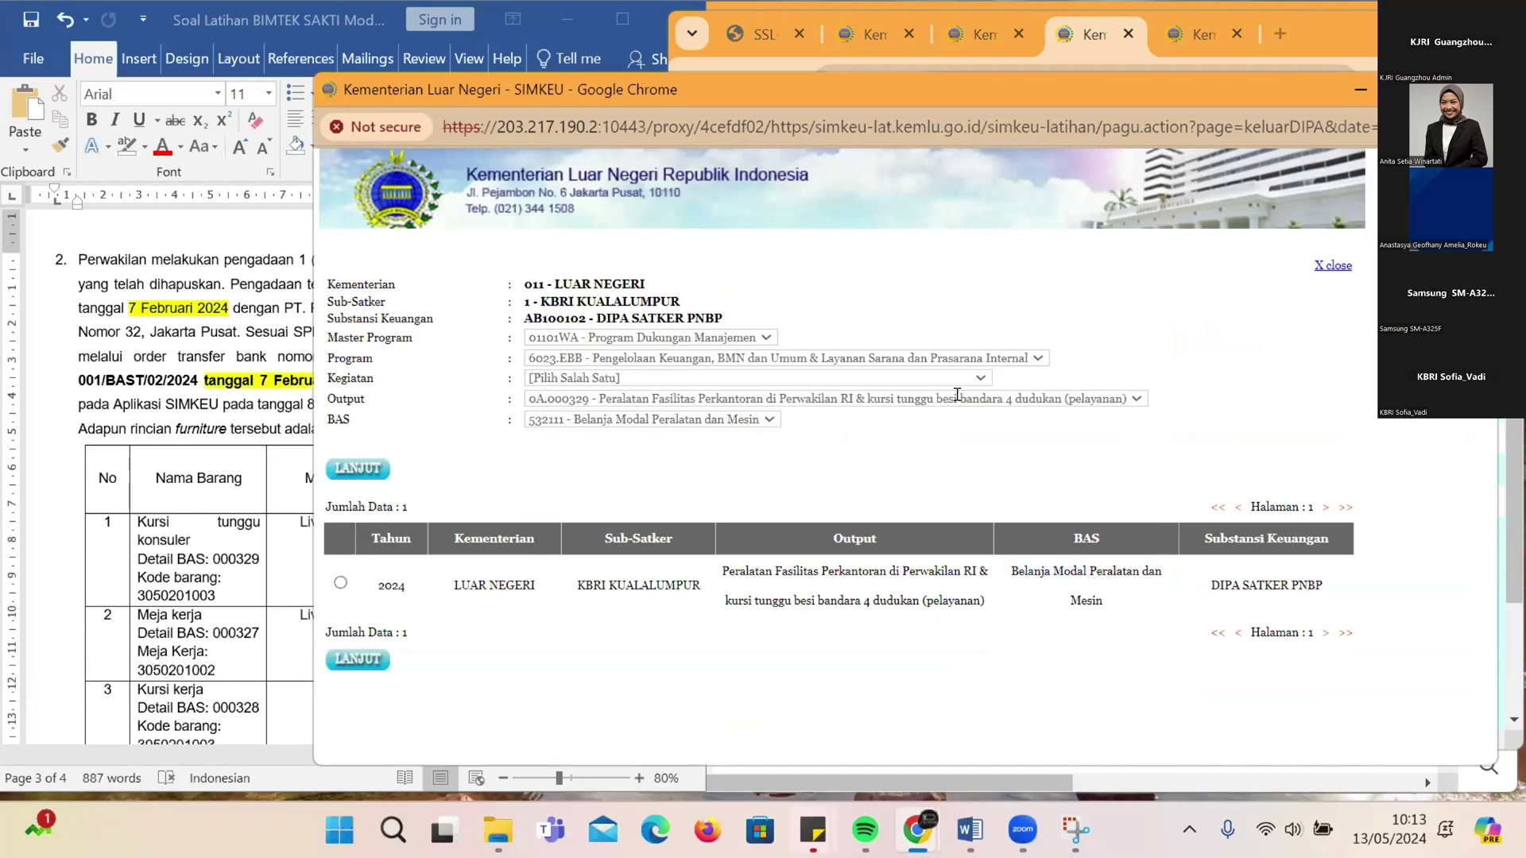
click(340, 582)
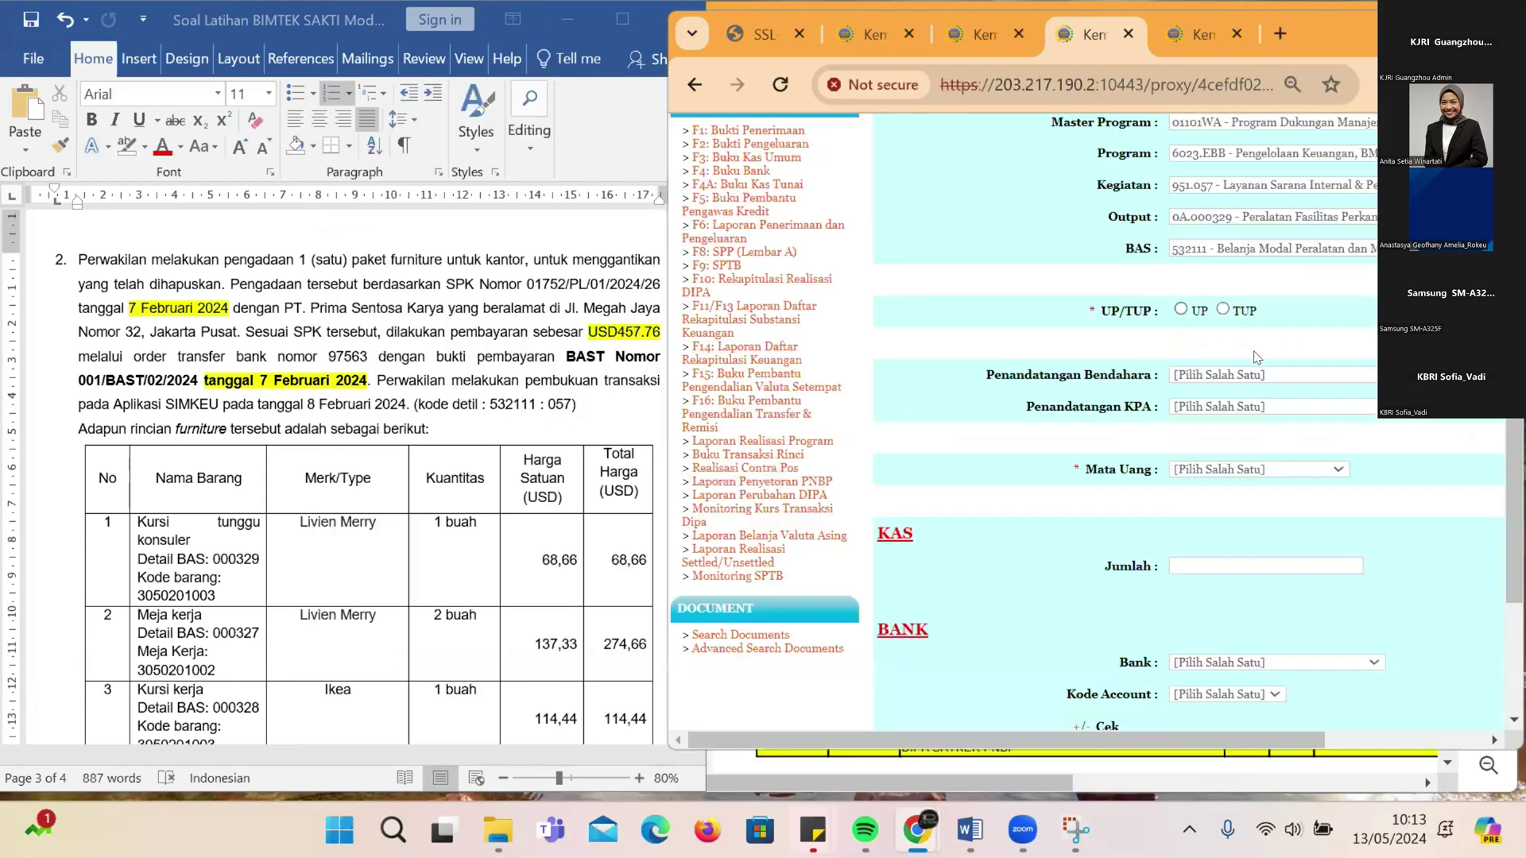
Step: Choose the treasurer and KPA signers, set currency to USD and bank to CIMB Bank Berhad
drag(1269, 747, 1387, 749)
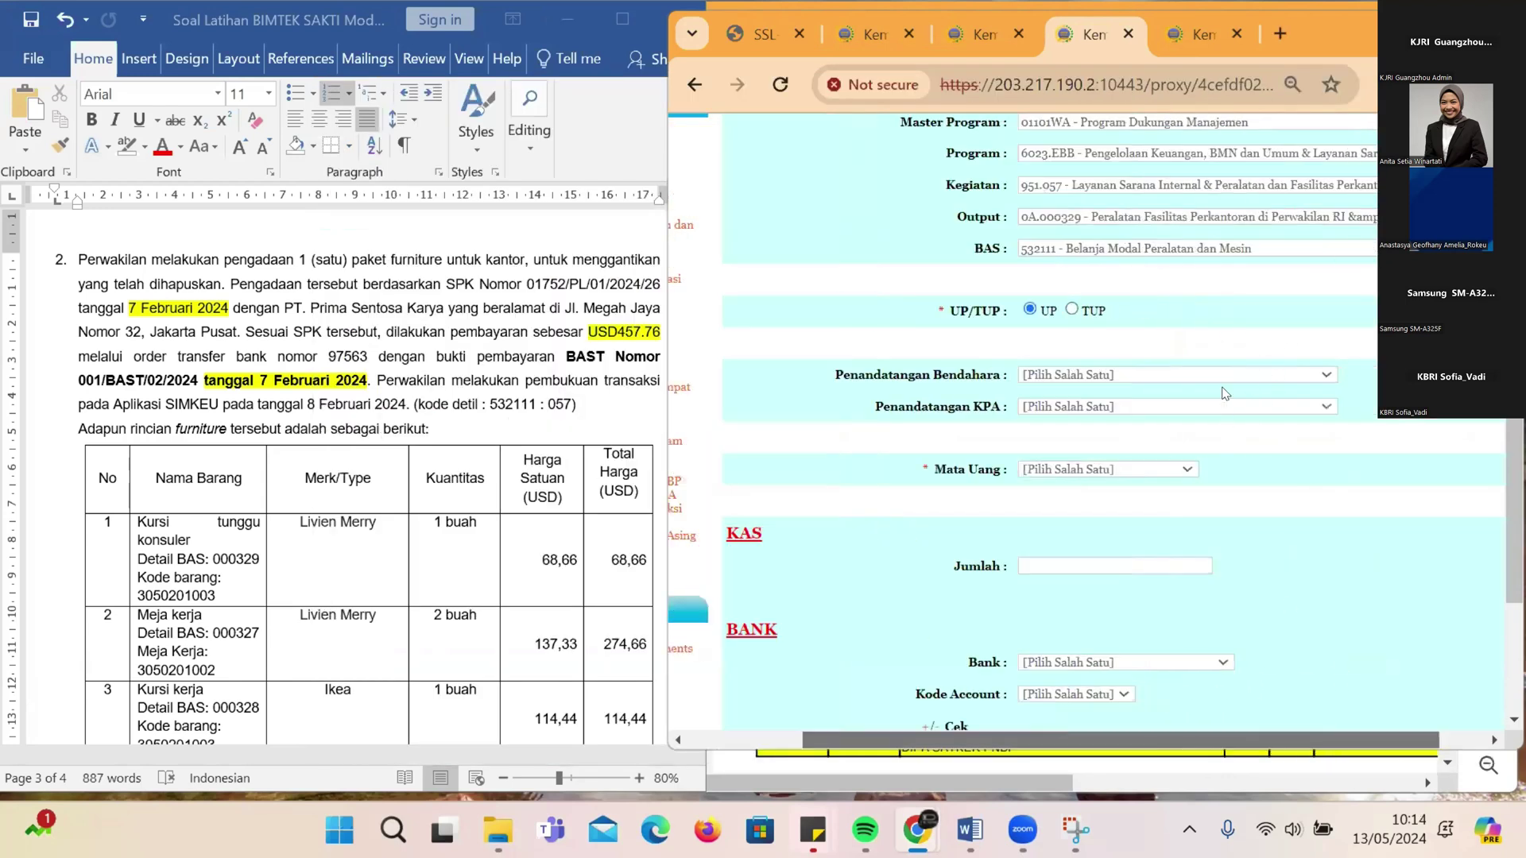
click(1192, 375)
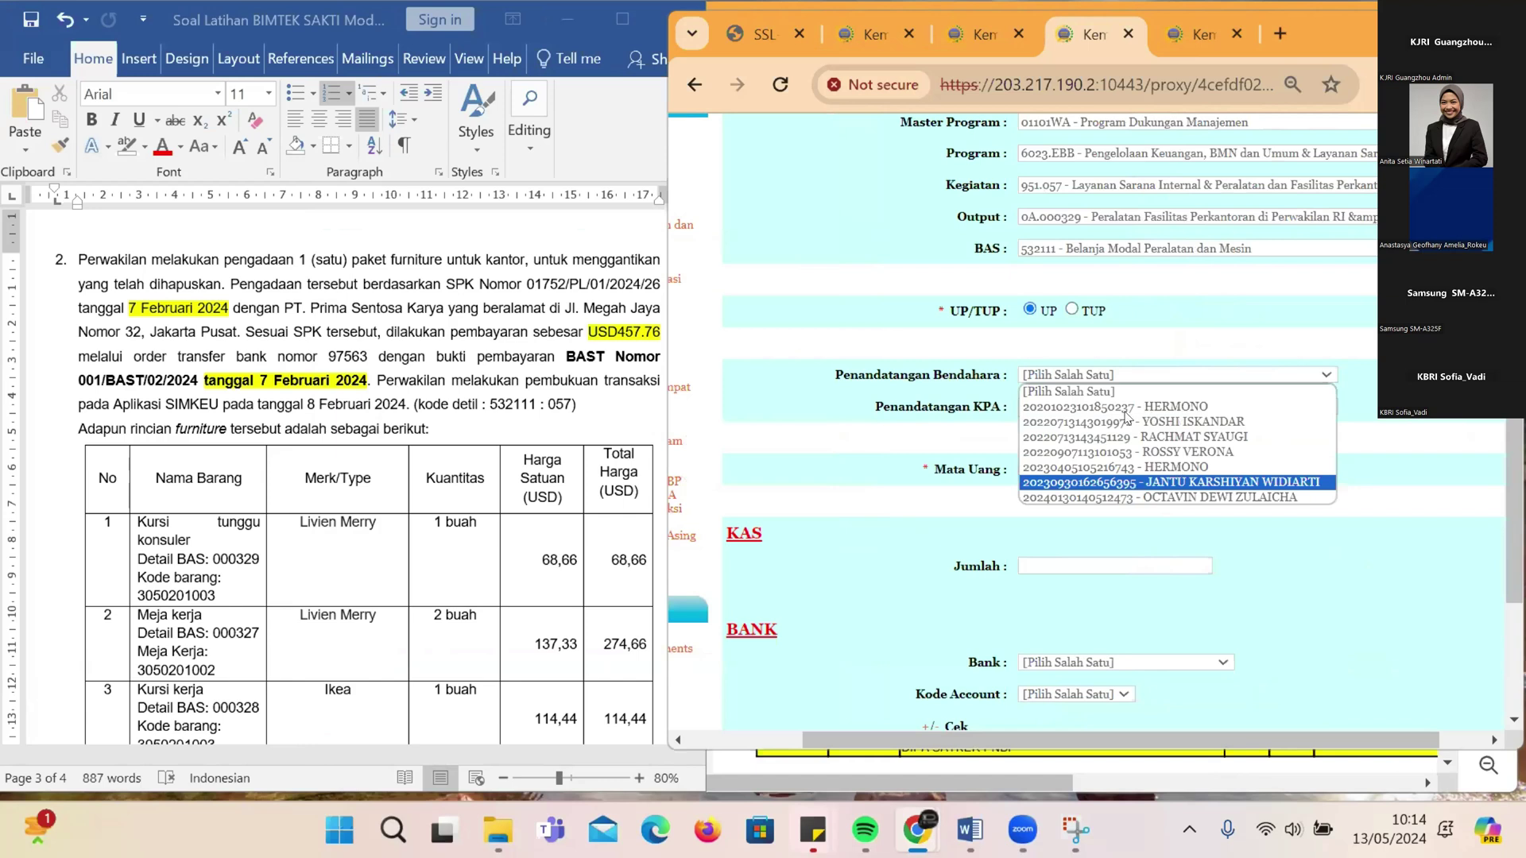
click(1112, 480)
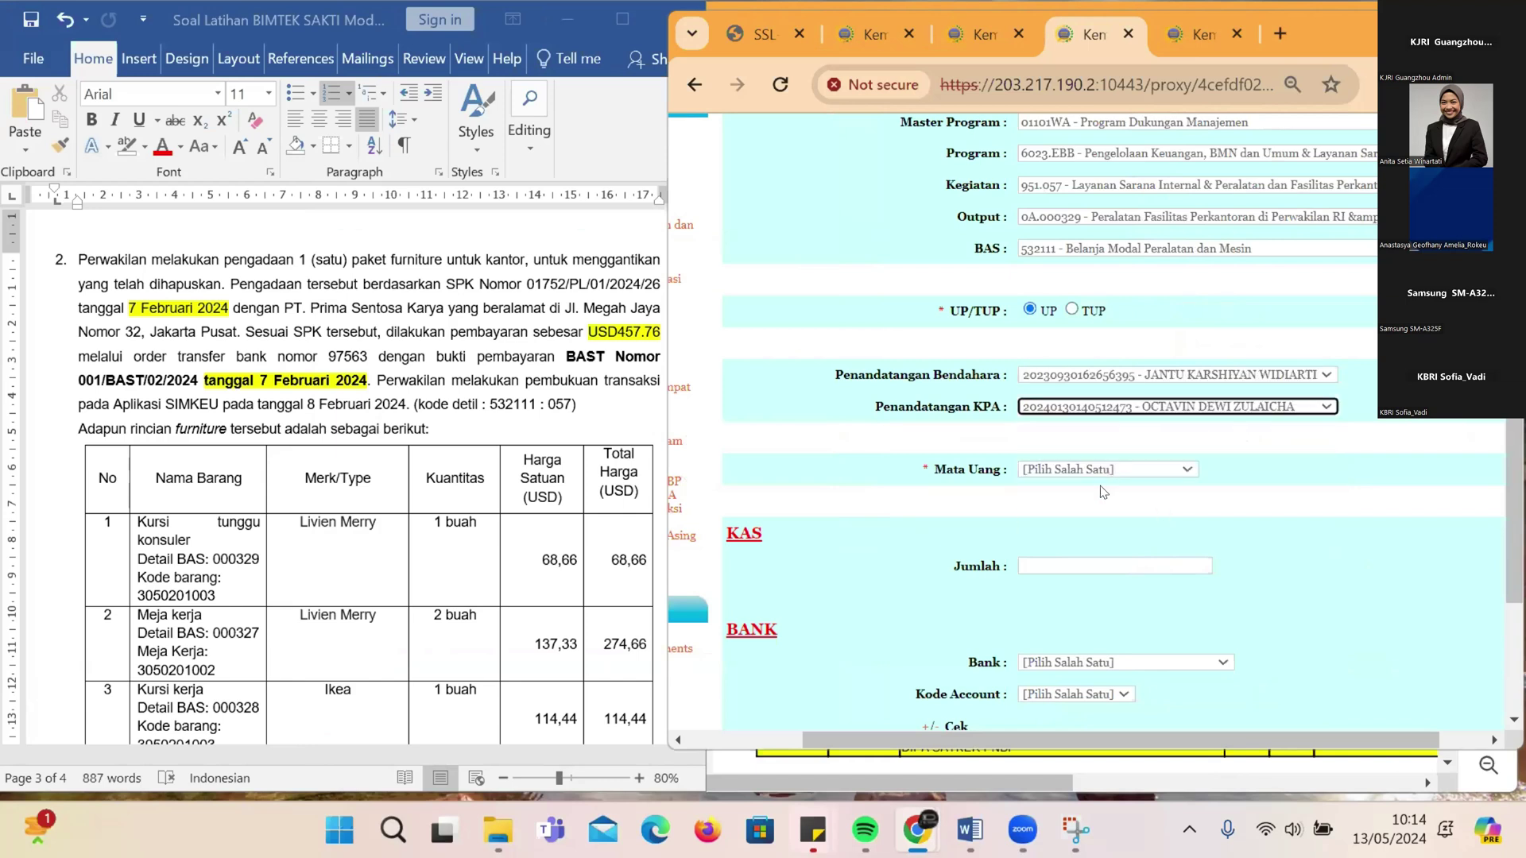
click(1107, 469)
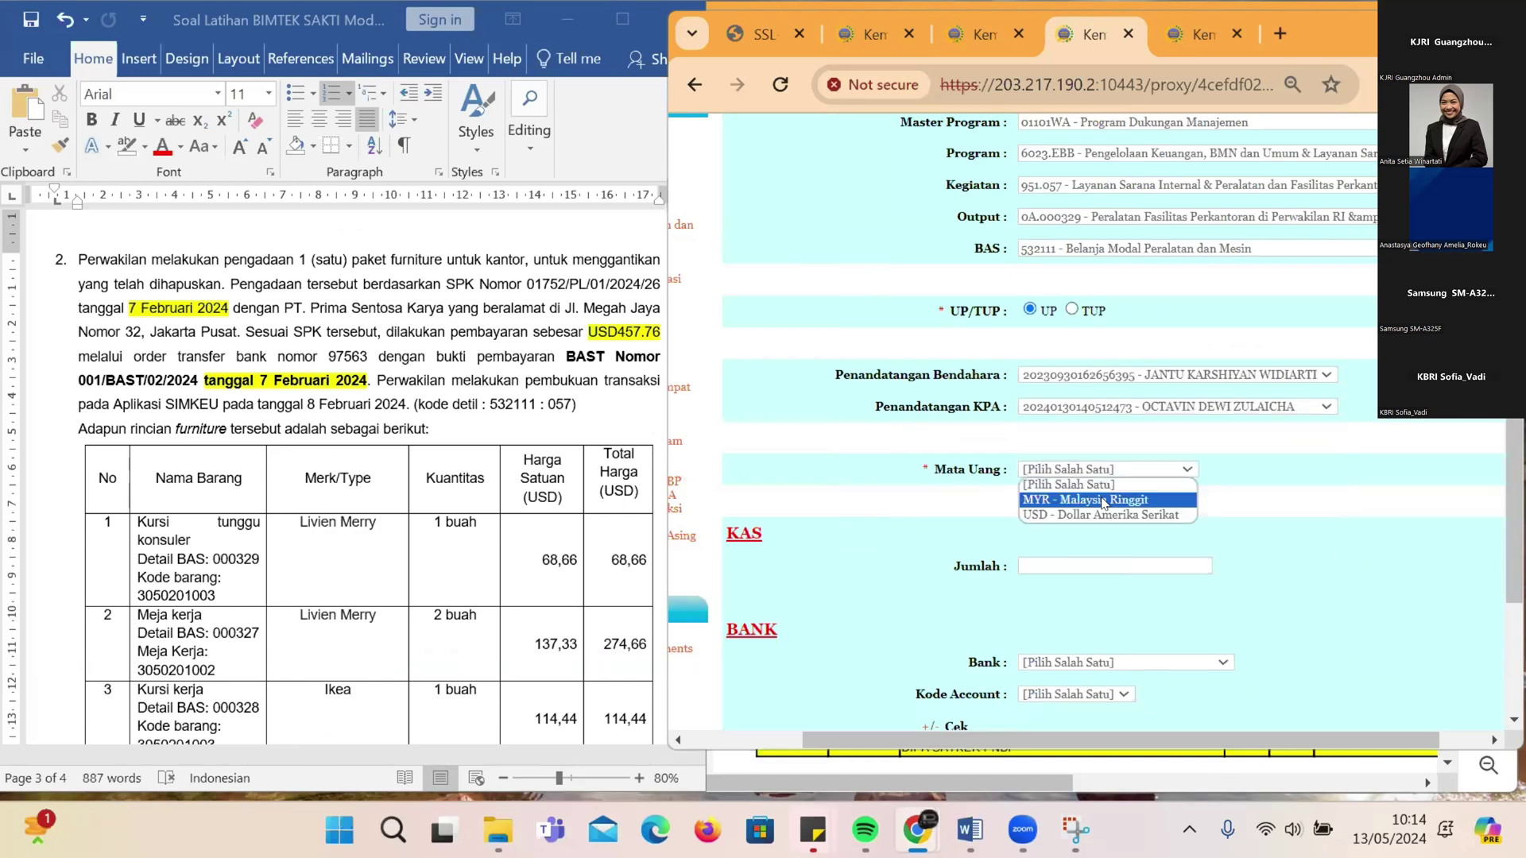
click(1101, 515)
scroll(1085, 548, down, 2)
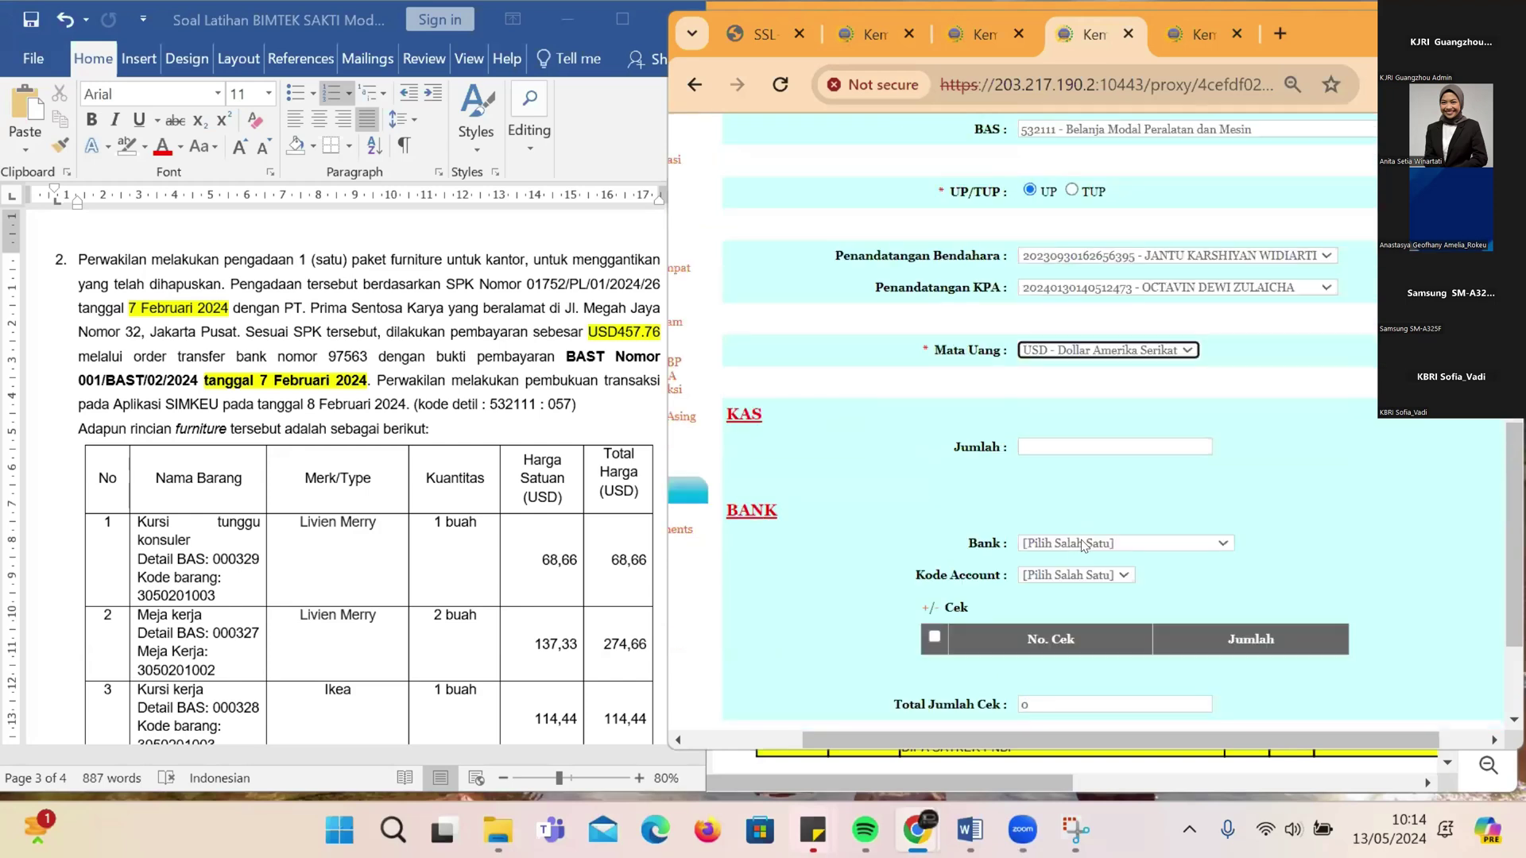
click(1101, 544)
click(1102, 618)
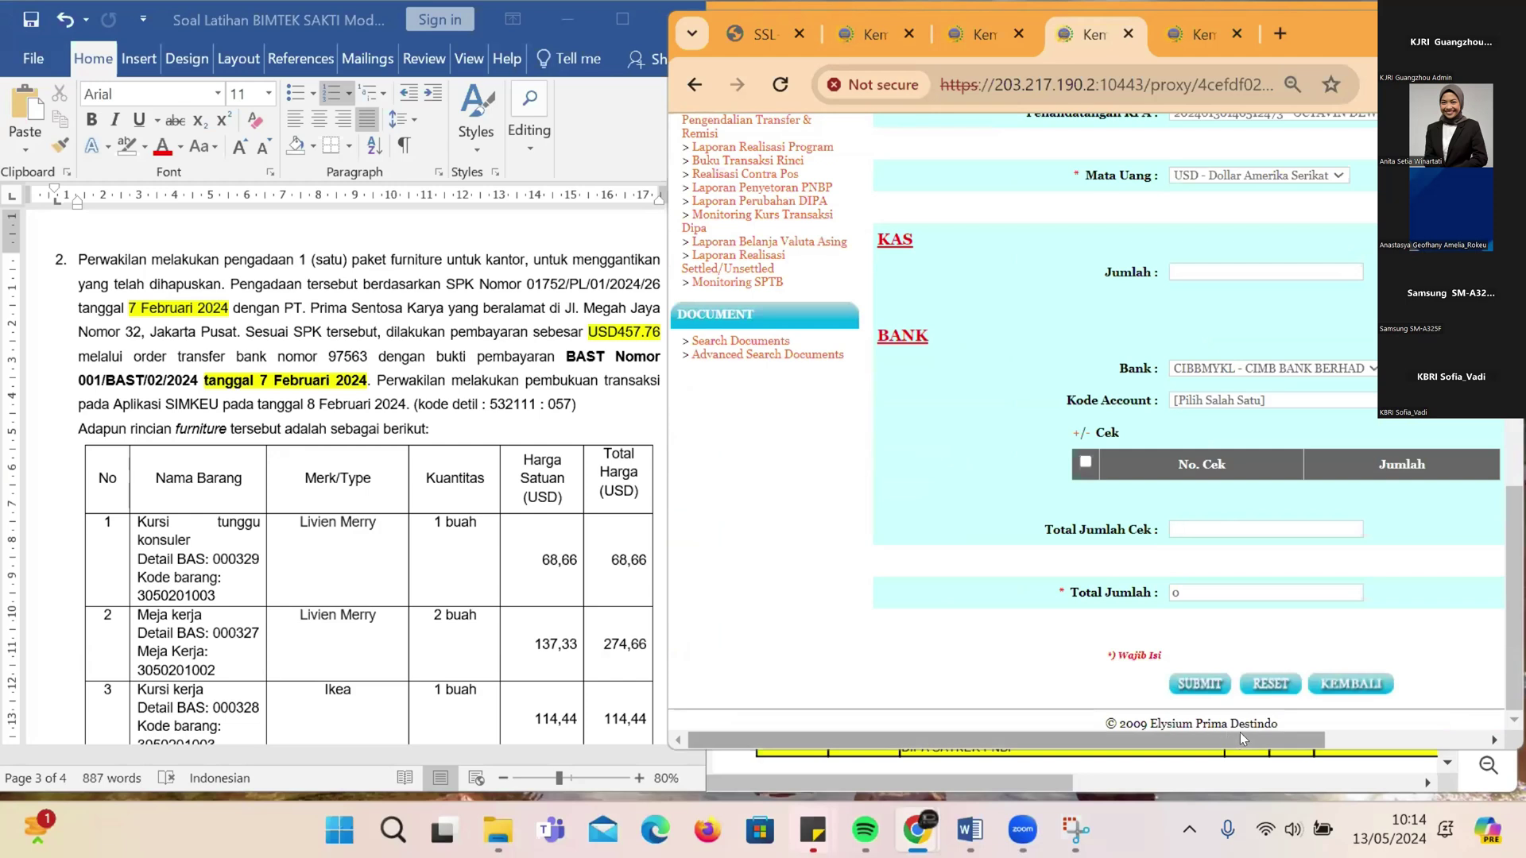
Step: Select the KBRI Kuala Lumpur USD routine account and add a cheque row
drag(1240, 739, 1370, 739)
click(1122, 401)
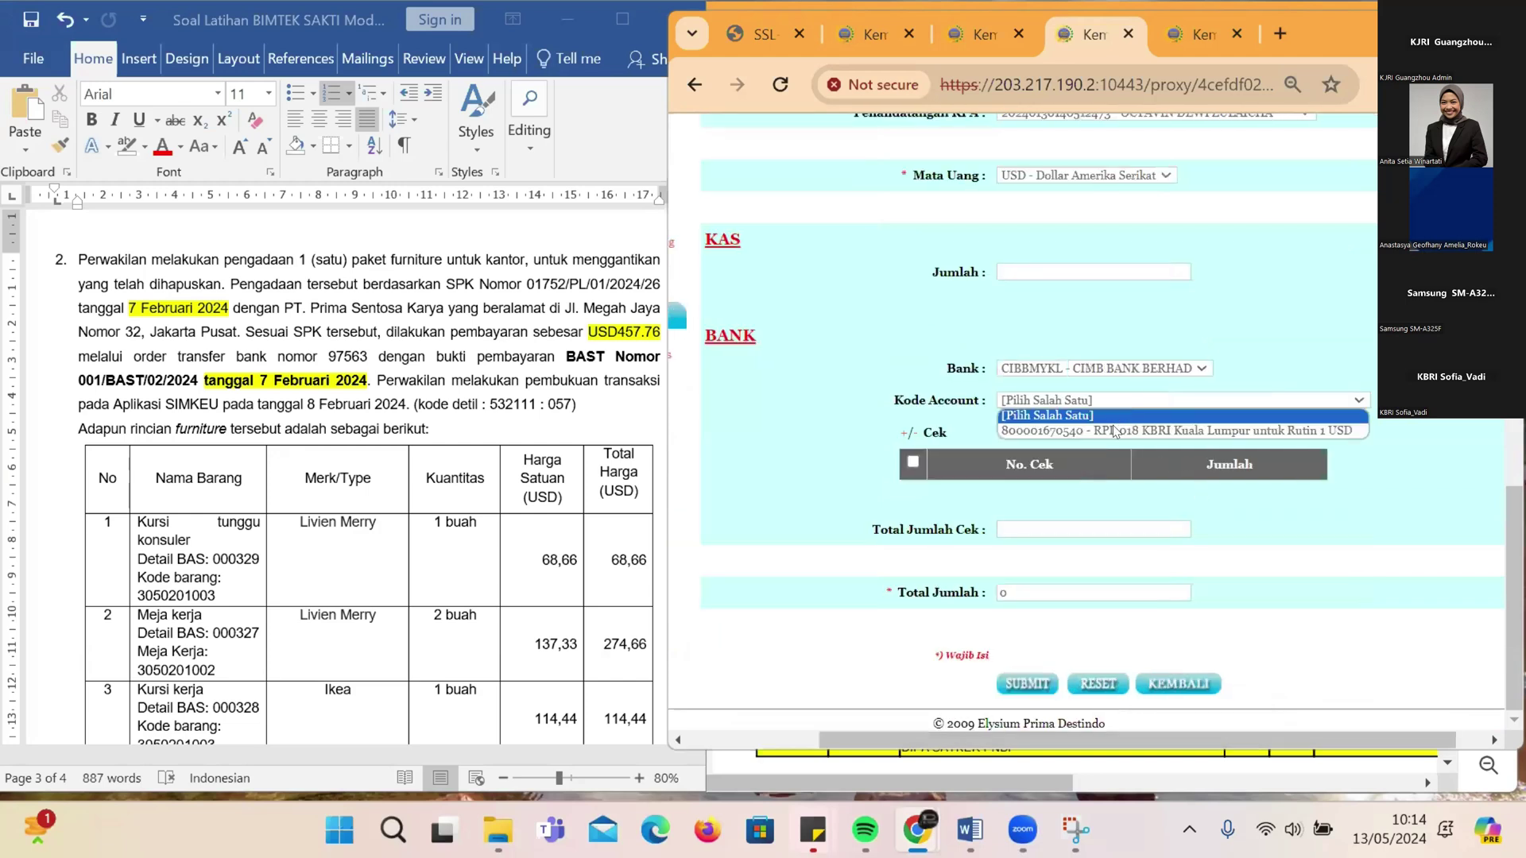
click(923, 431)
click(913, 462)
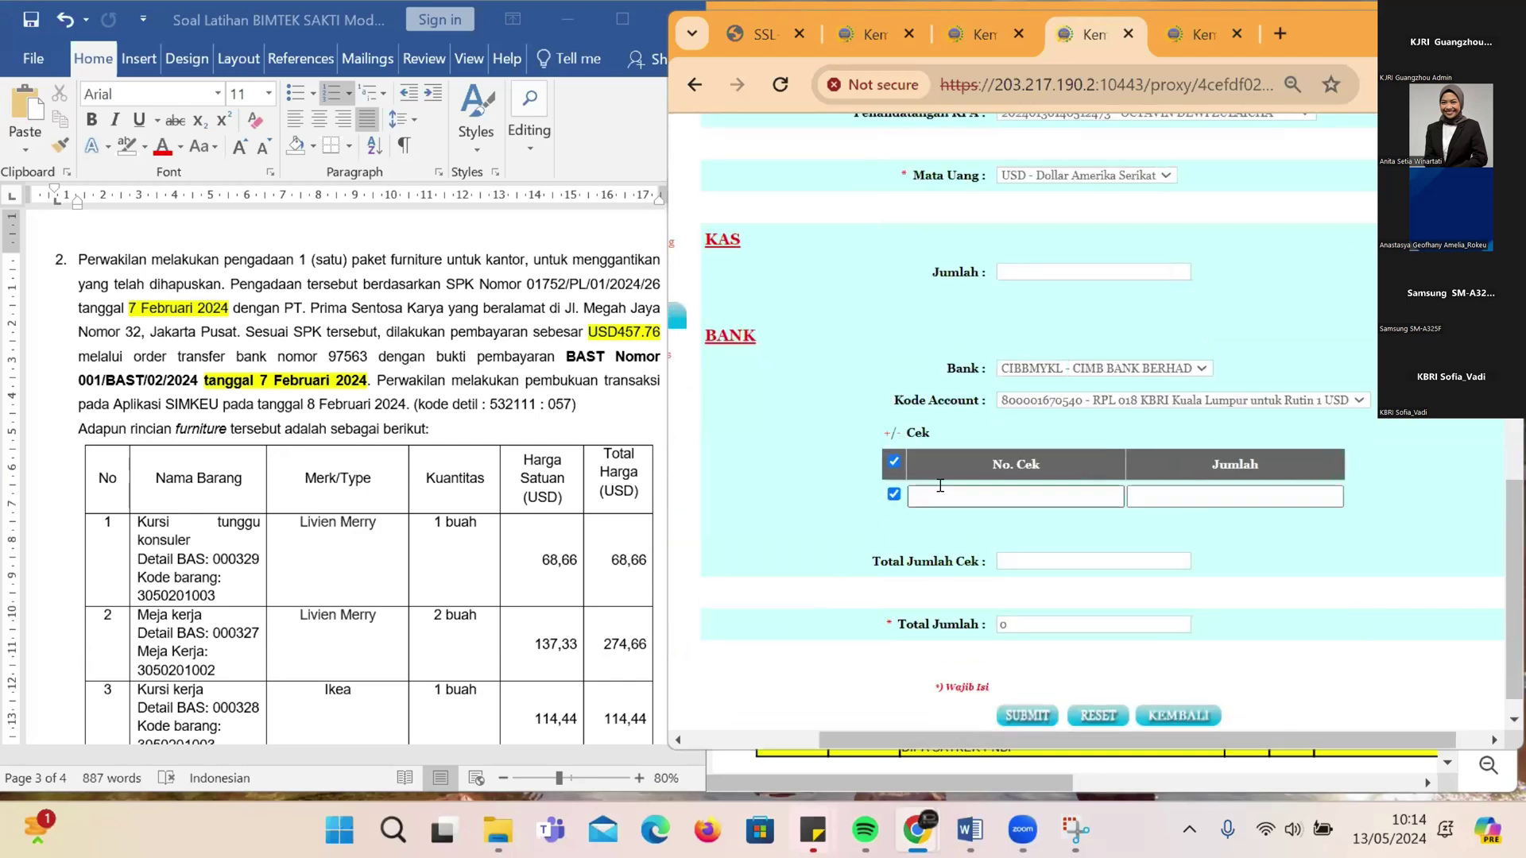
Step: Enter cheque number 100 with amount 68.66 so the totals recalculate
click(941, 487)
text(6)
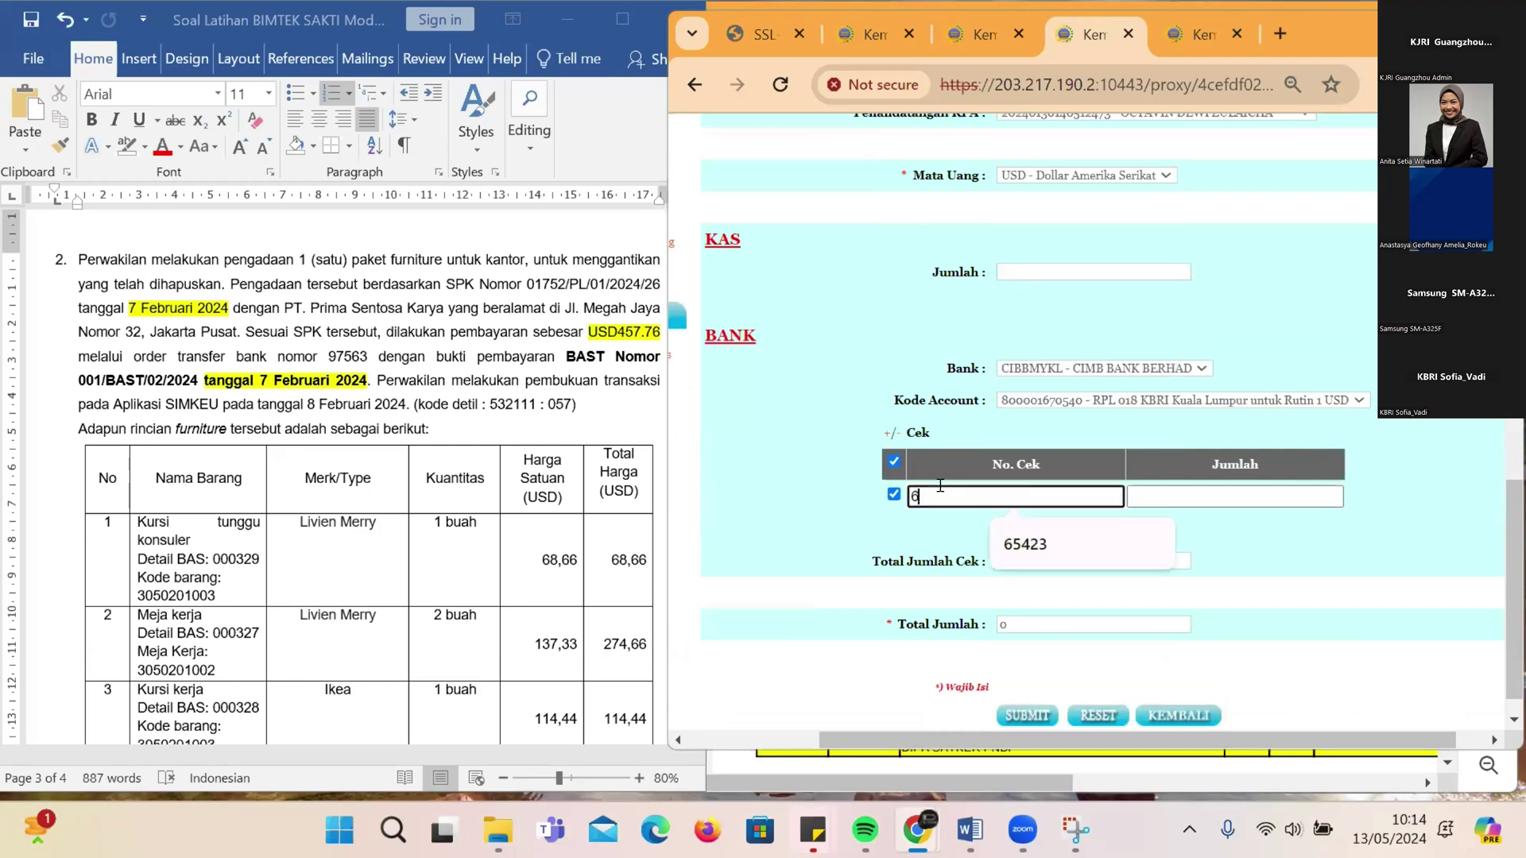
text(8.66)
click(818, 443)
key(Tab)
key(BackSpace)
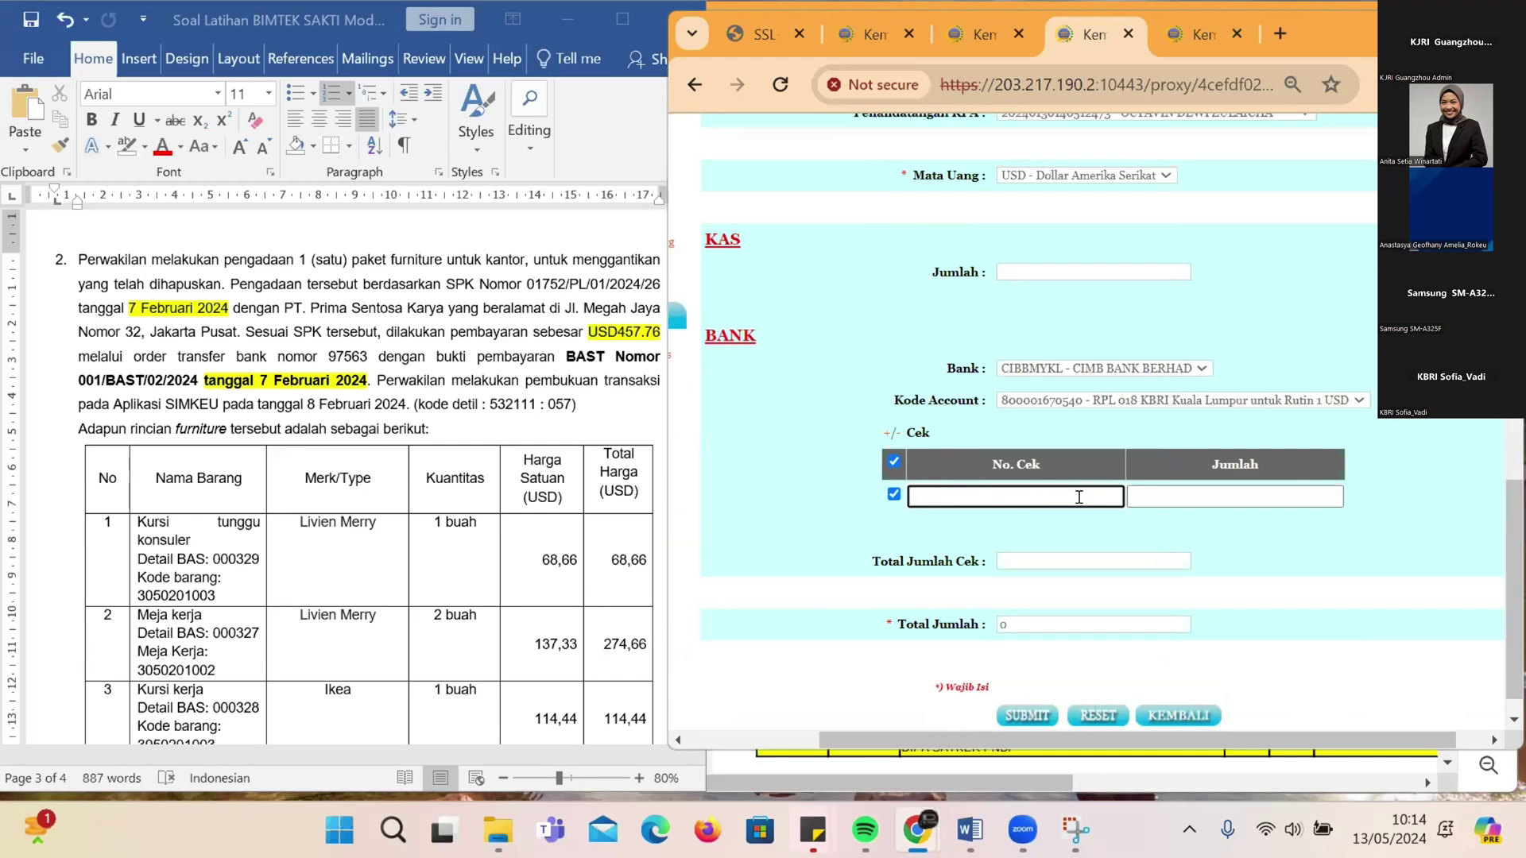
text(100)
click(1216, 496)
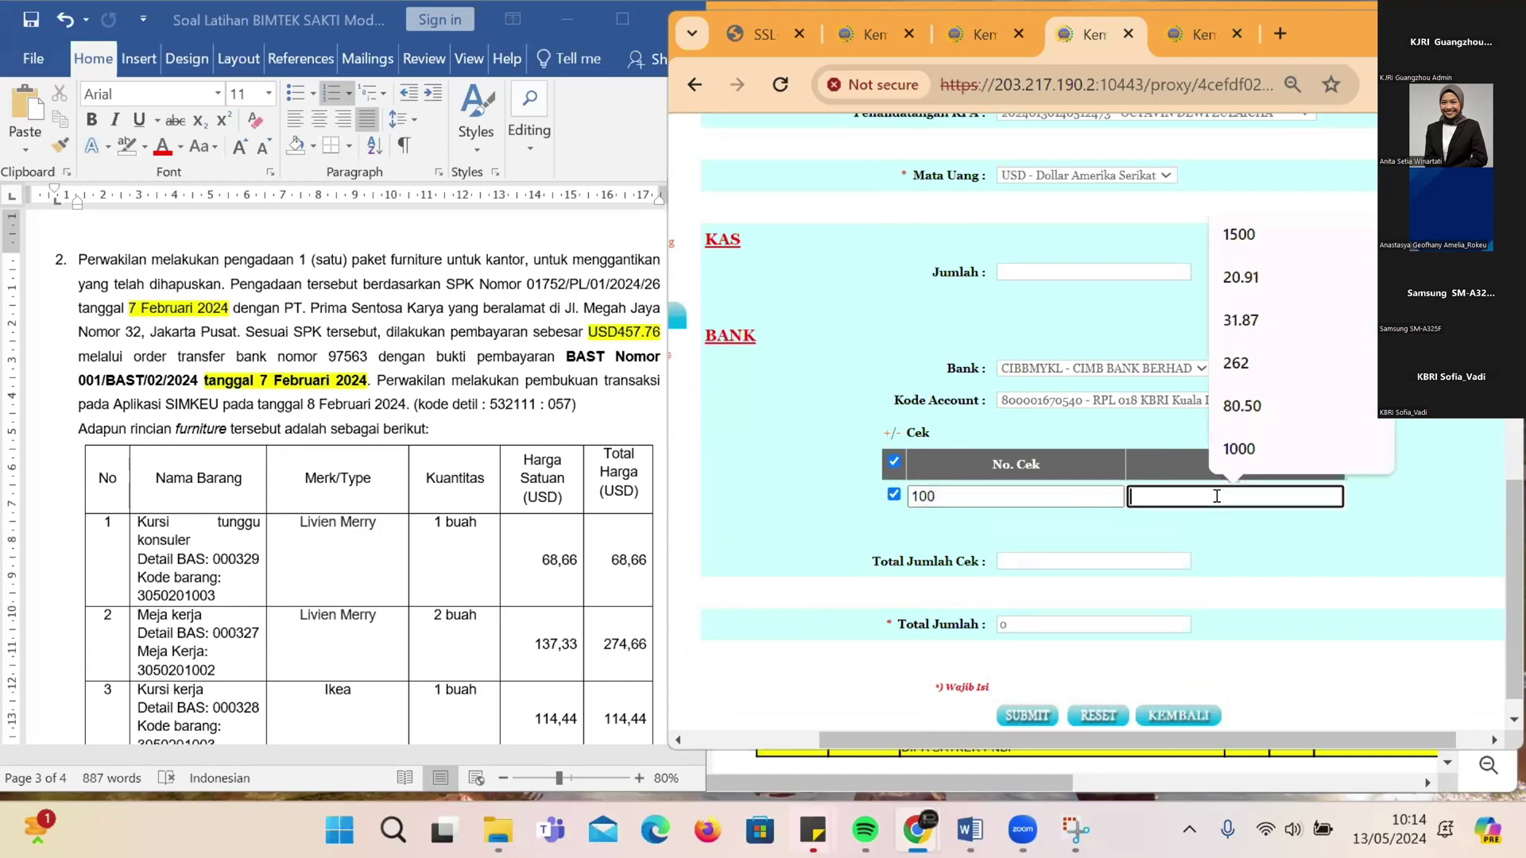
text(68.66)
click(756, 417)
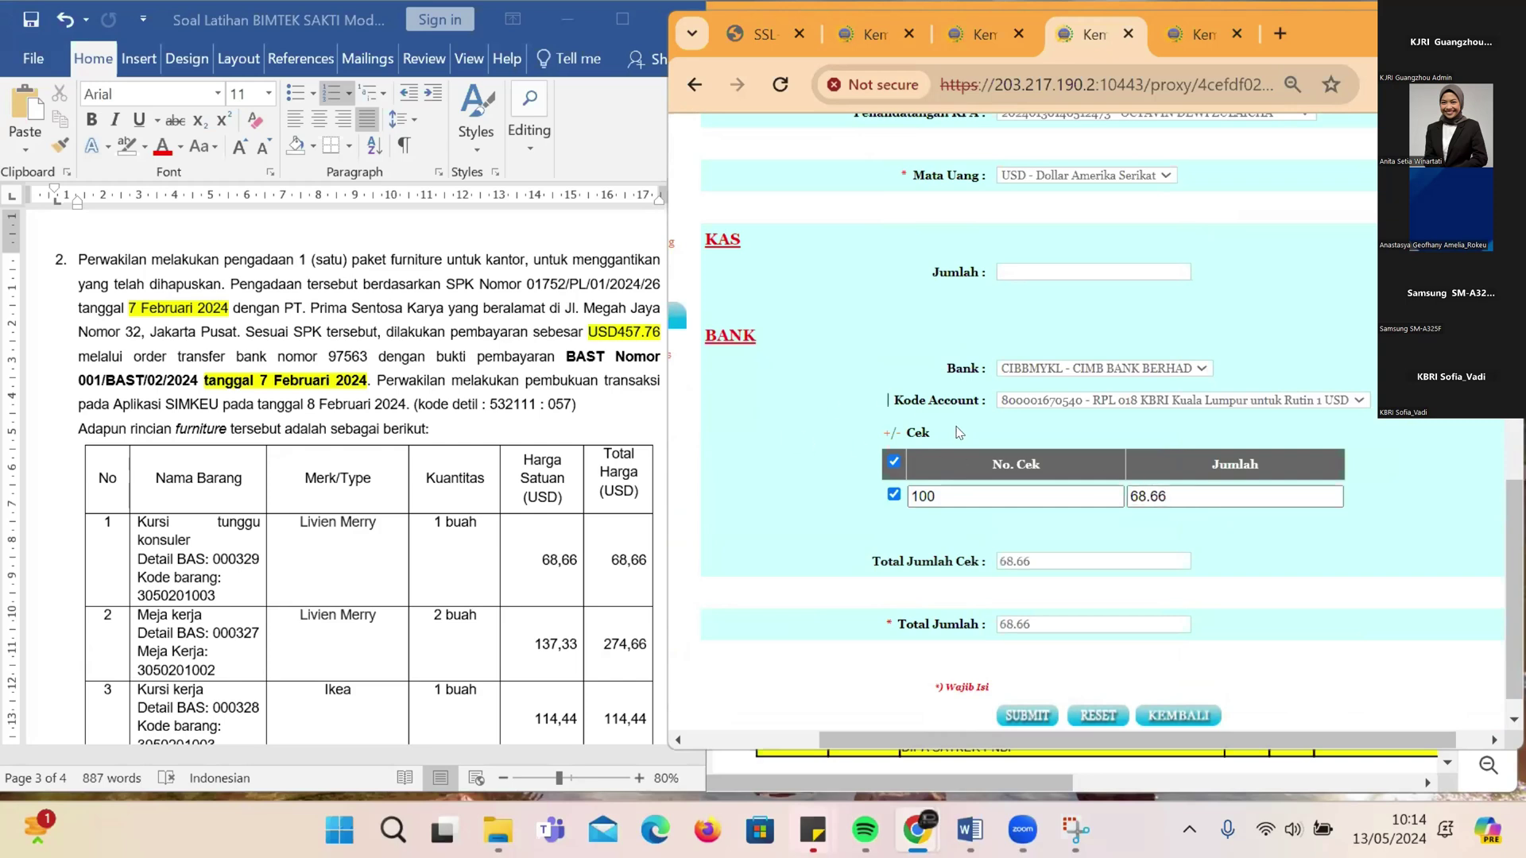
scroll(959, 433, up, 8)
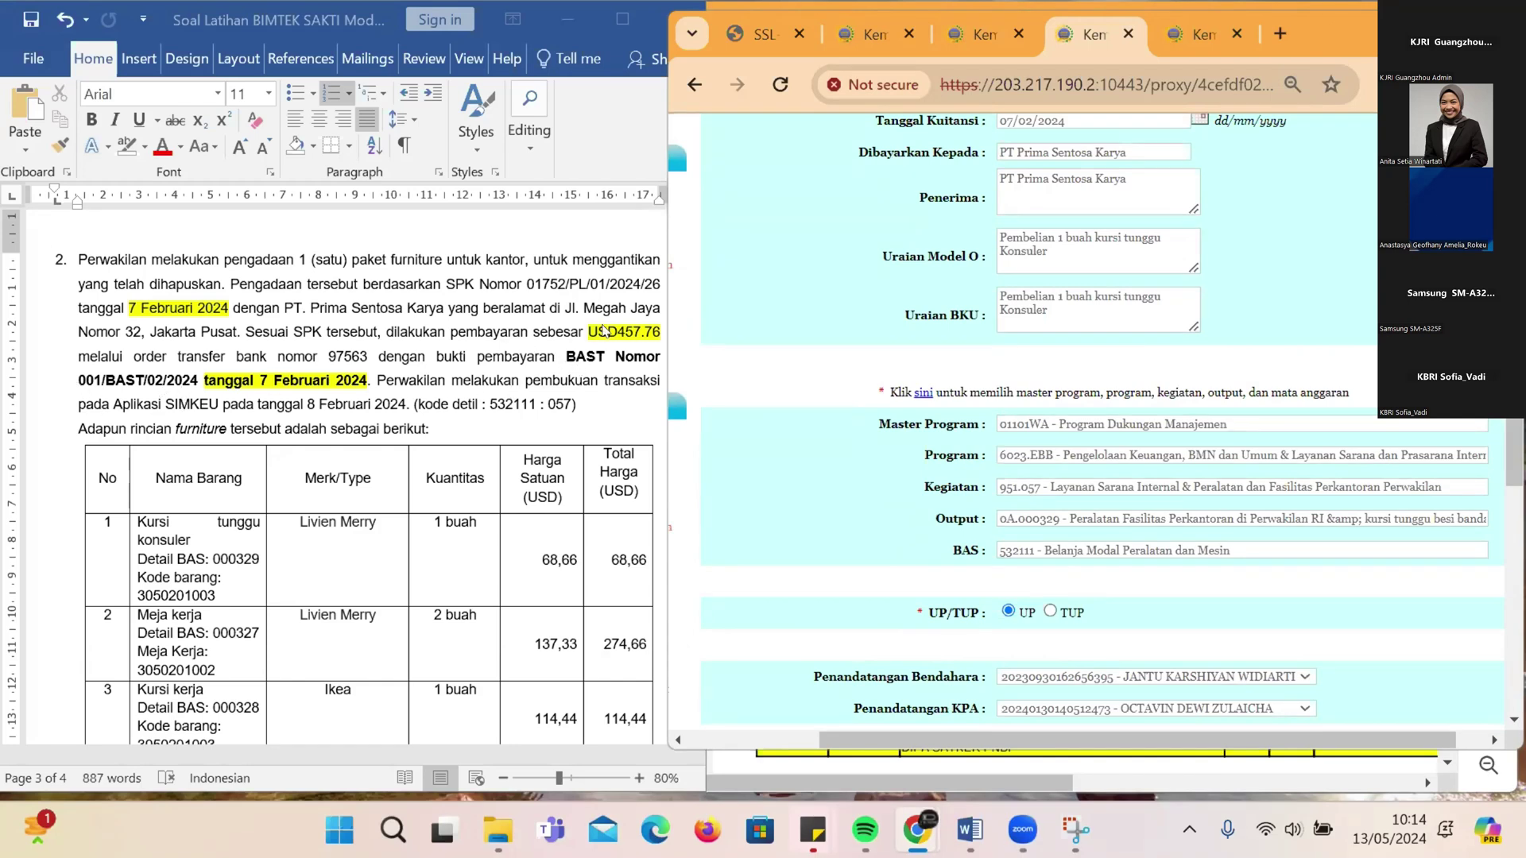
Step: Copy 'BAST Nomor 001/BAST/02/2024' from the exercise into Uraian Model O, closing with a parenthesis
drag(566, 358, 195, 380)
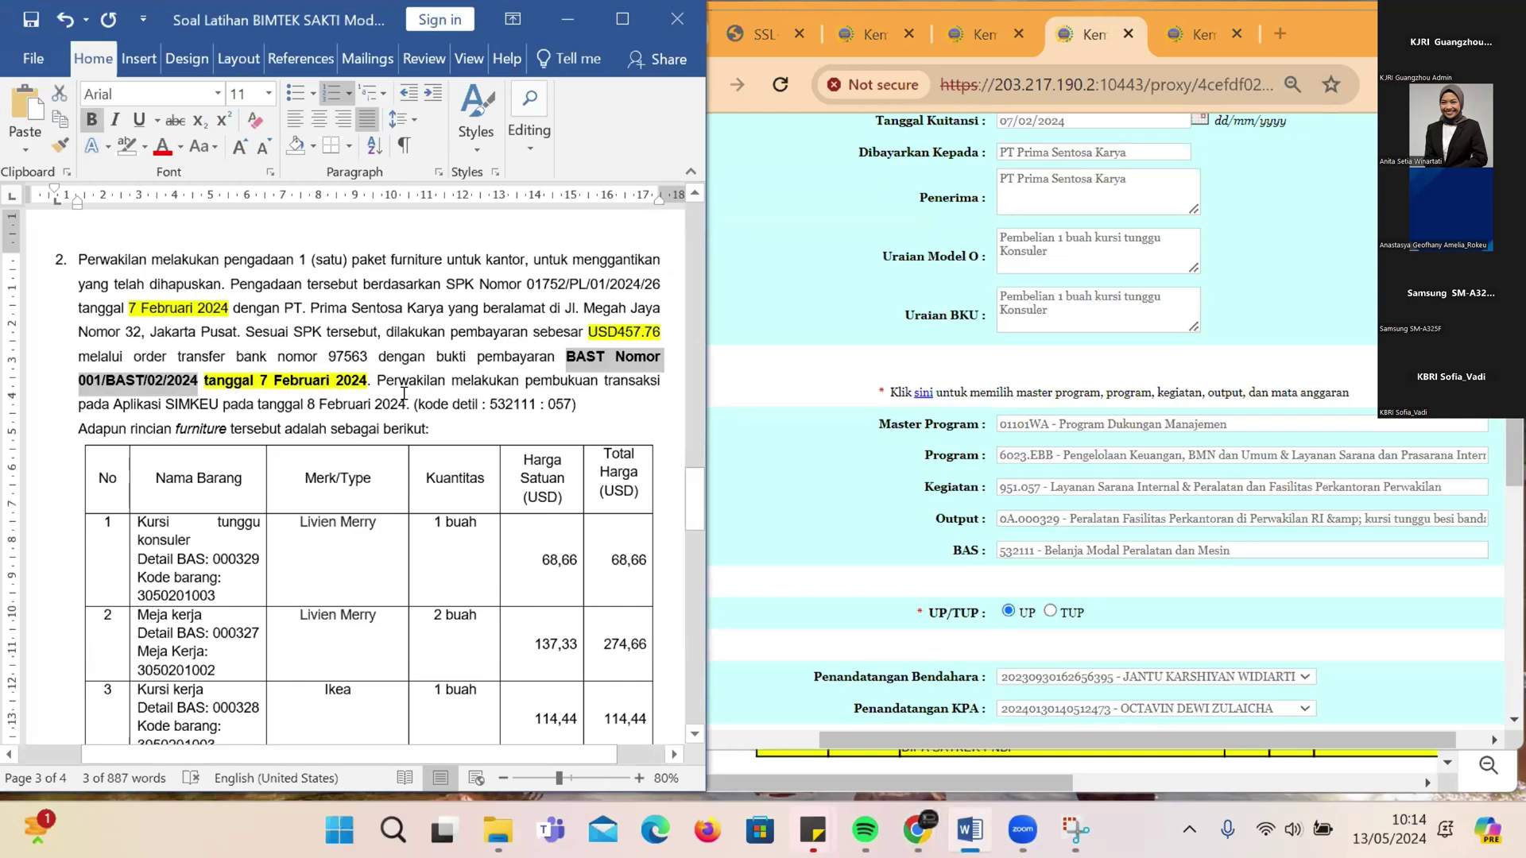
click(506, 304)
drag(564, 356, 191, 370)
key(ctrl+c)
click(1077, 253)
key(ctrl+v)
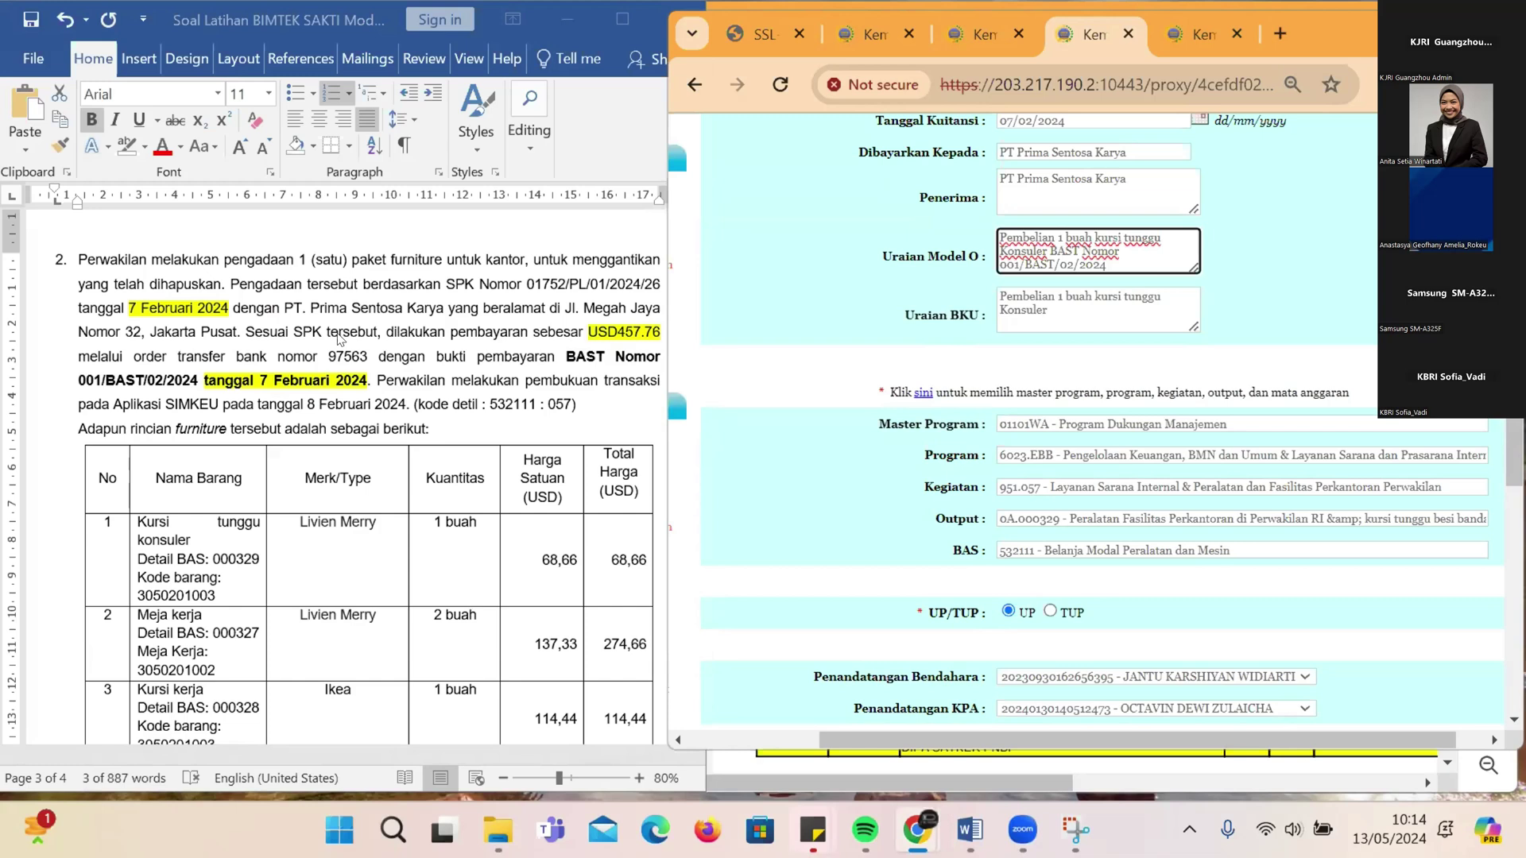
scroll(378, 350, up, 2)
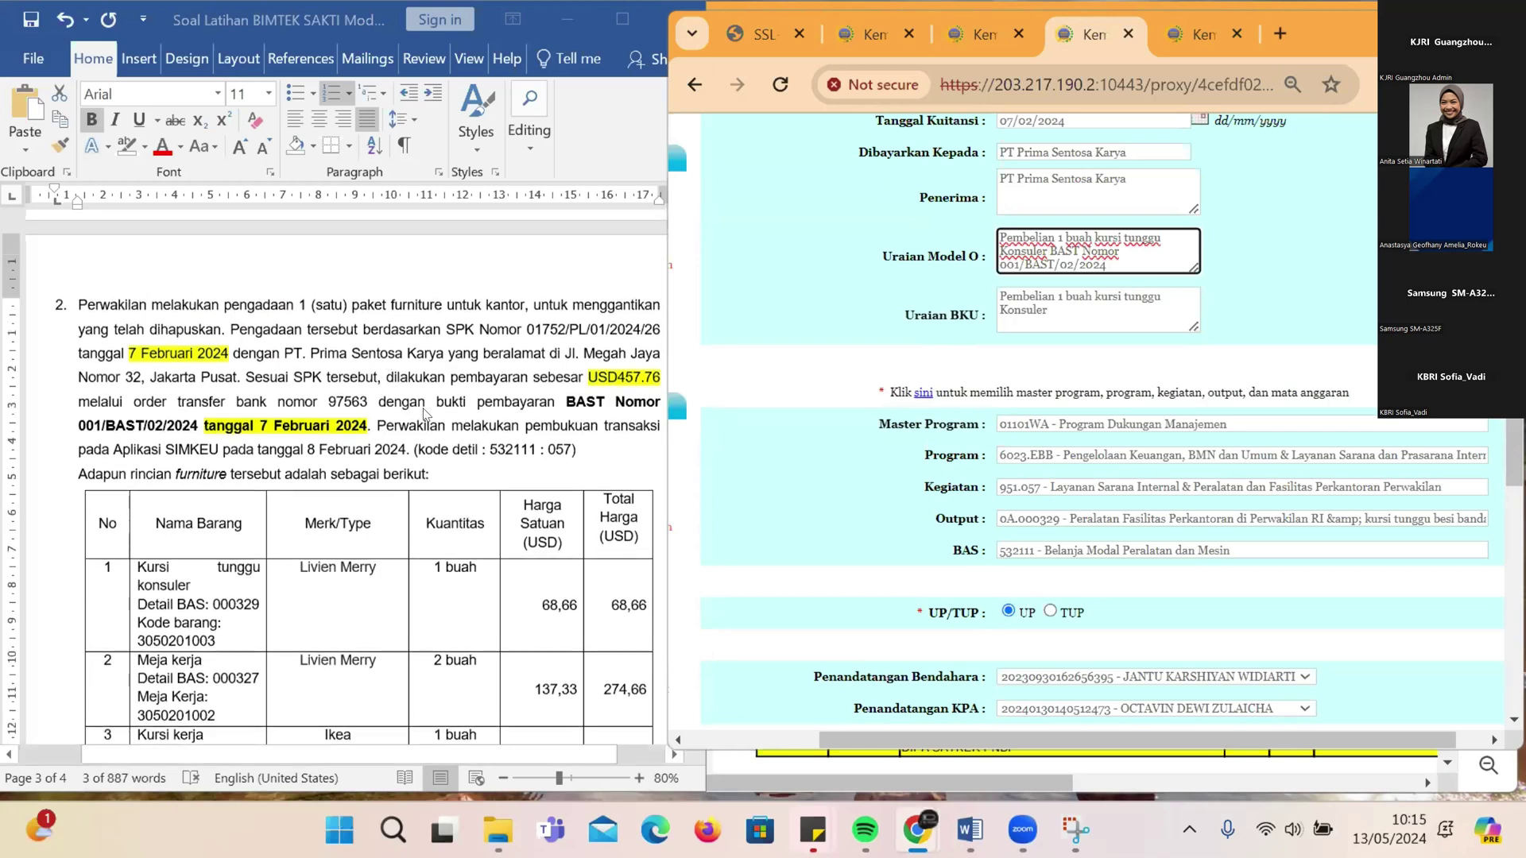
scroll(425, 413, up, 4)
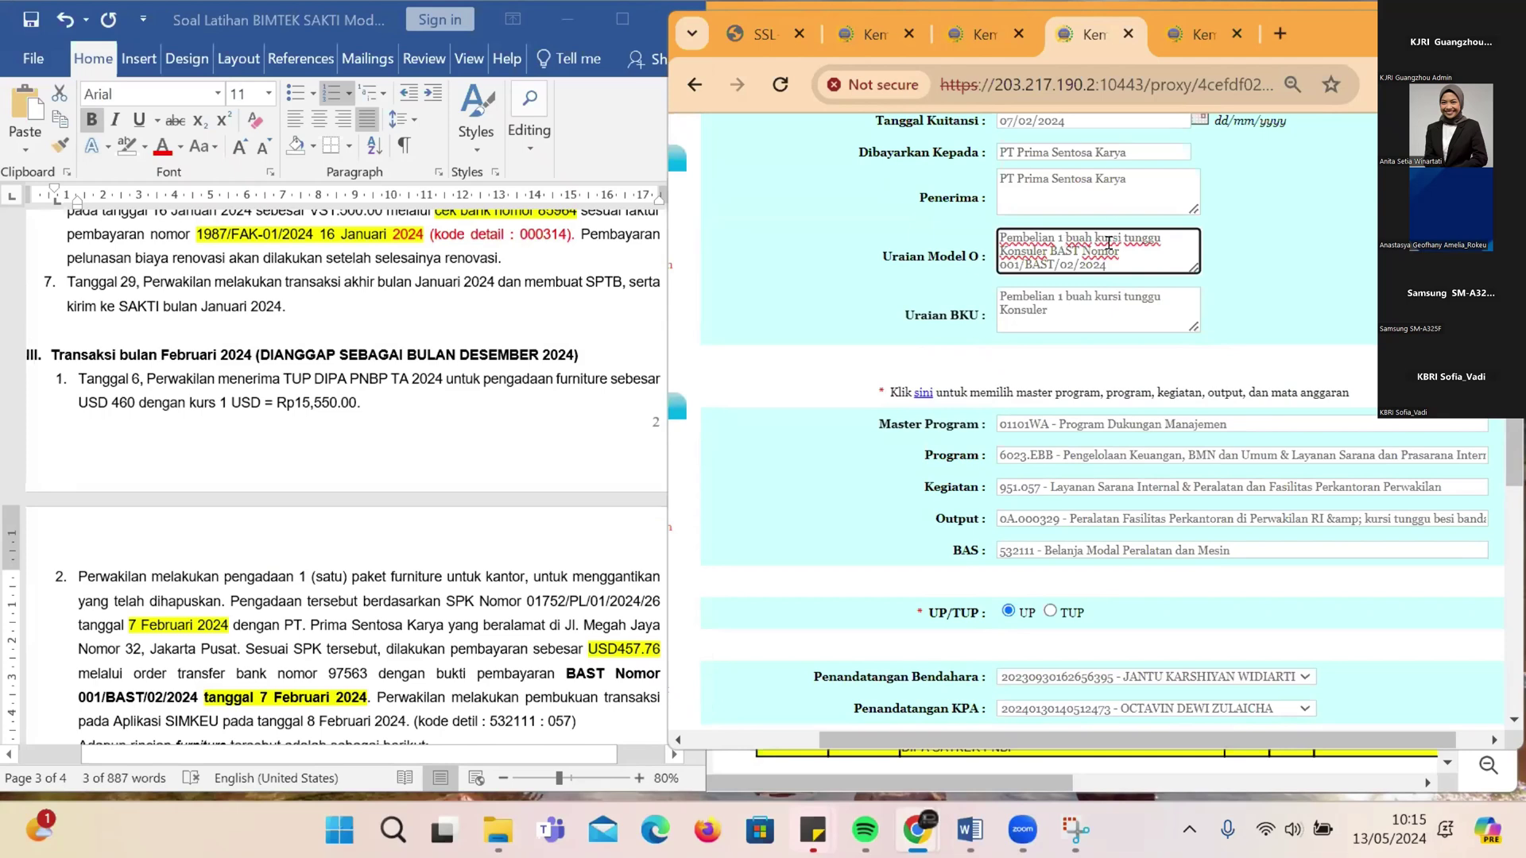
scroll(346, 477, down, 2)
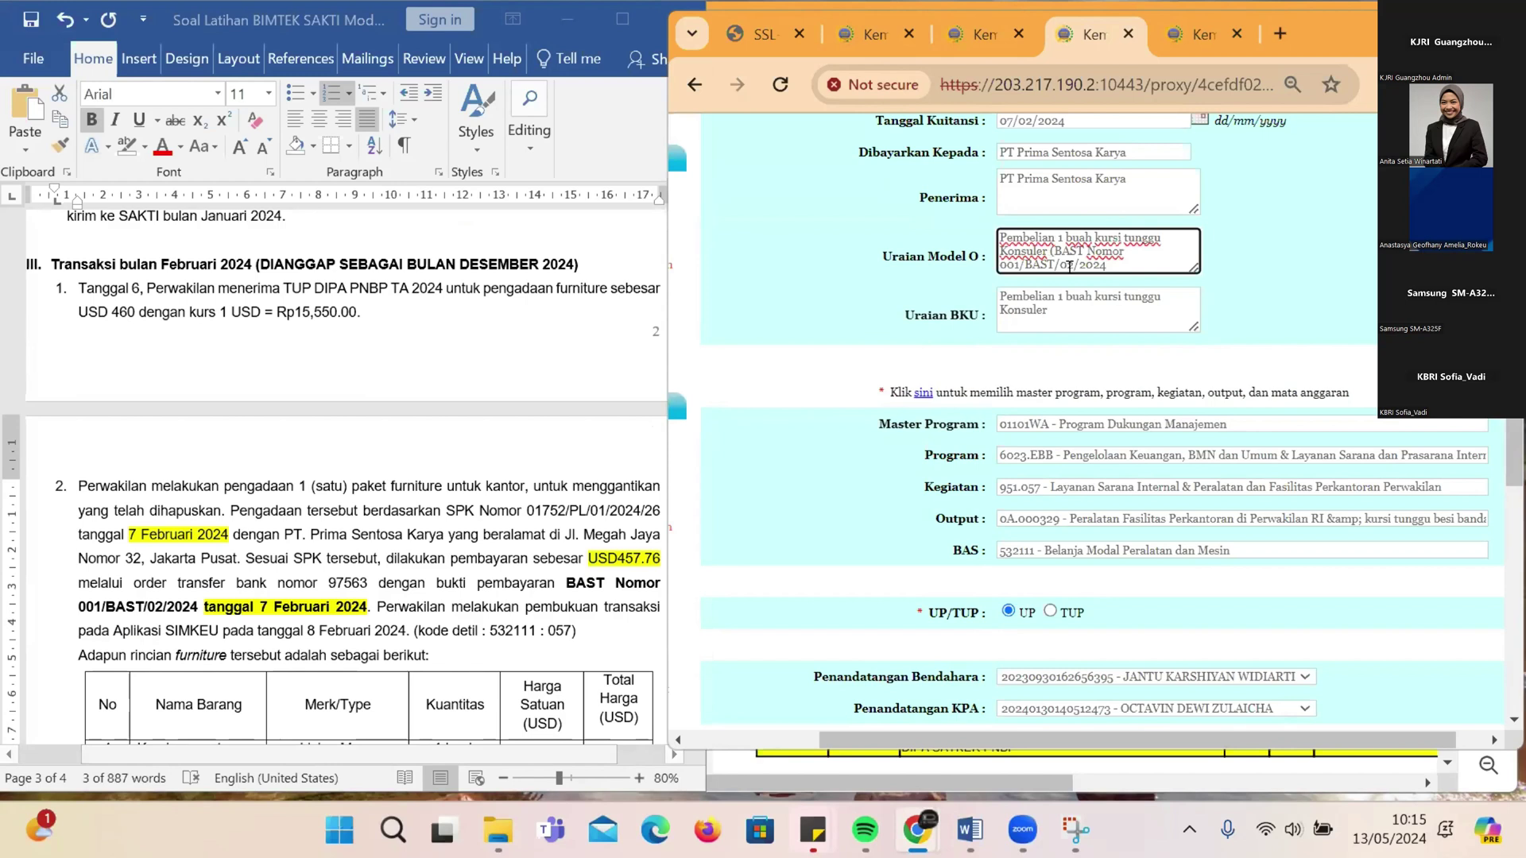
text())
key(ctrl+shift+Left)
key(ctrl+shift+Left)
key(ctrl+shift+Left)
key(ctrl+shift+Left)
key(ctrl+shift+Left)
key(ctrl+shift+Left)
key(ctrl+shift+Left)
key(ctrl+shift+Left)
key(ctrl+shift+Left)
key(ctrl+shift+Left)
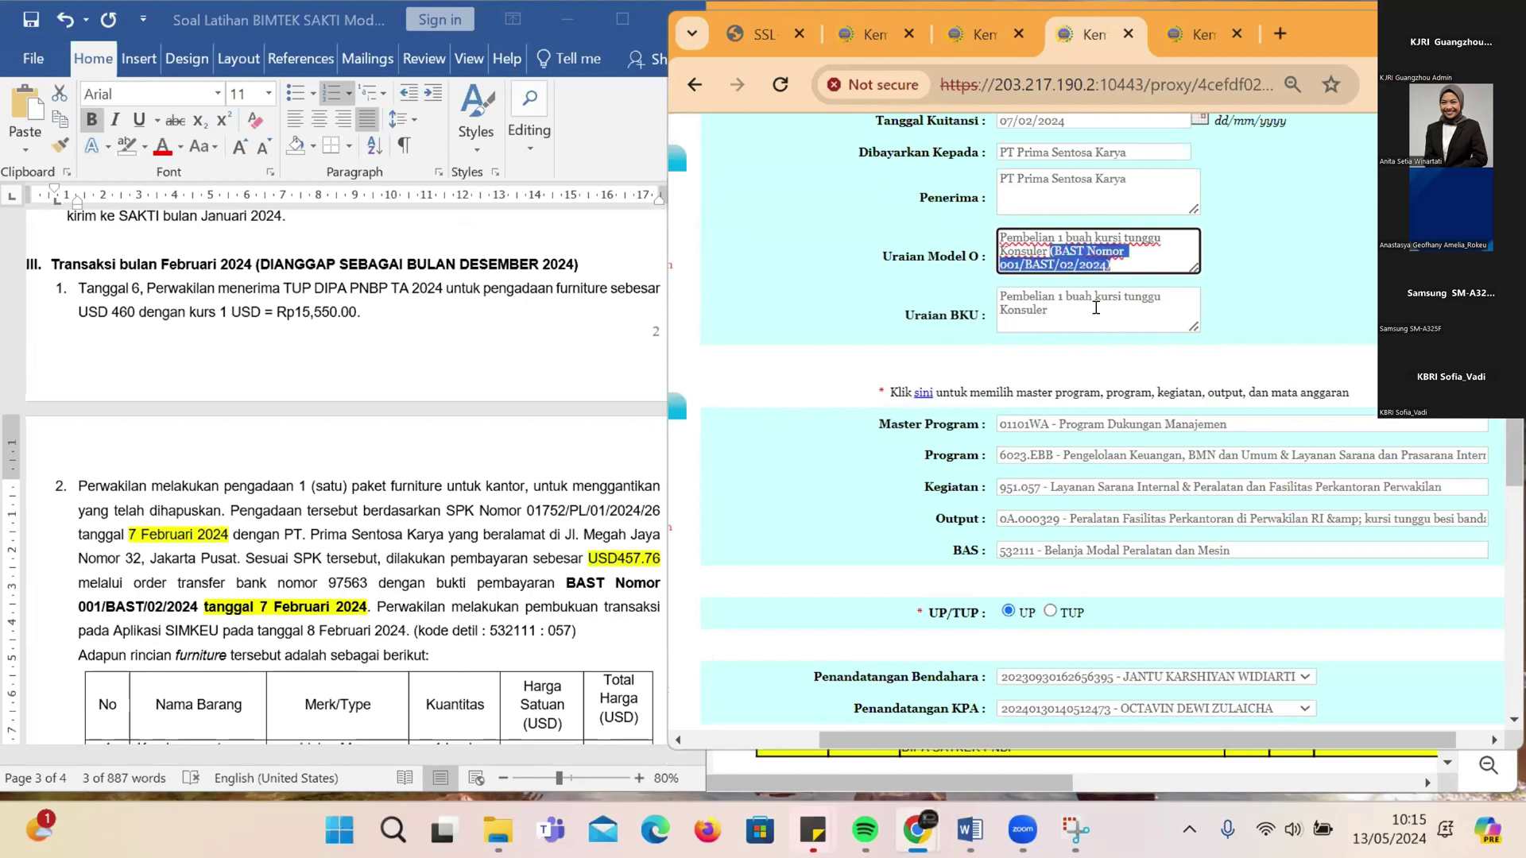
Step: Paste the BAST reference at the end of the Uraian BKU description
click(1096, 308)
key(ctrl+v)
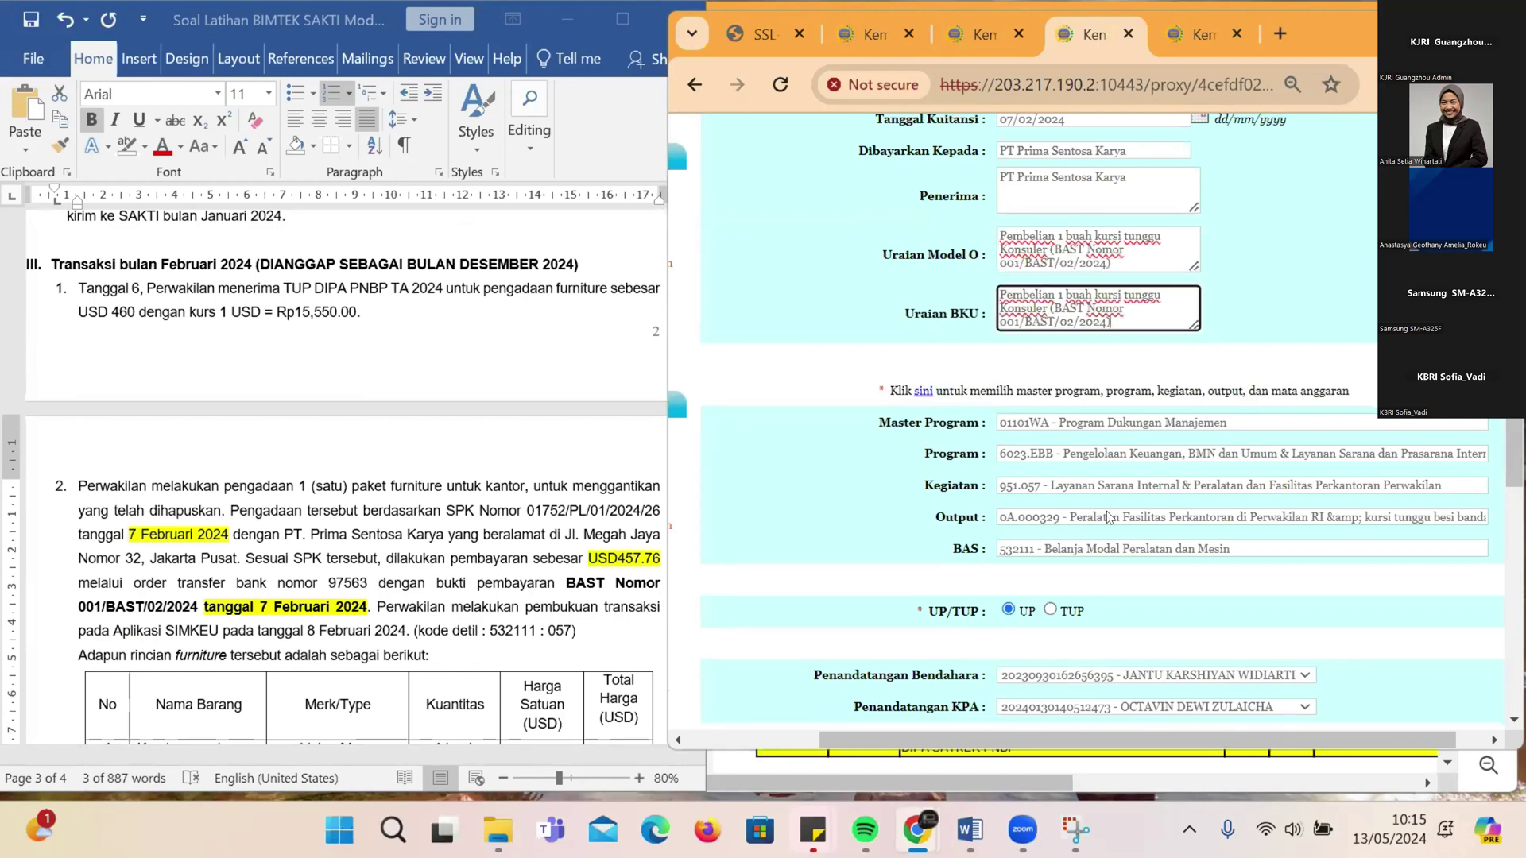
scroll(1065, 500, down, 2)
scroll(1169, 421, up, 5)
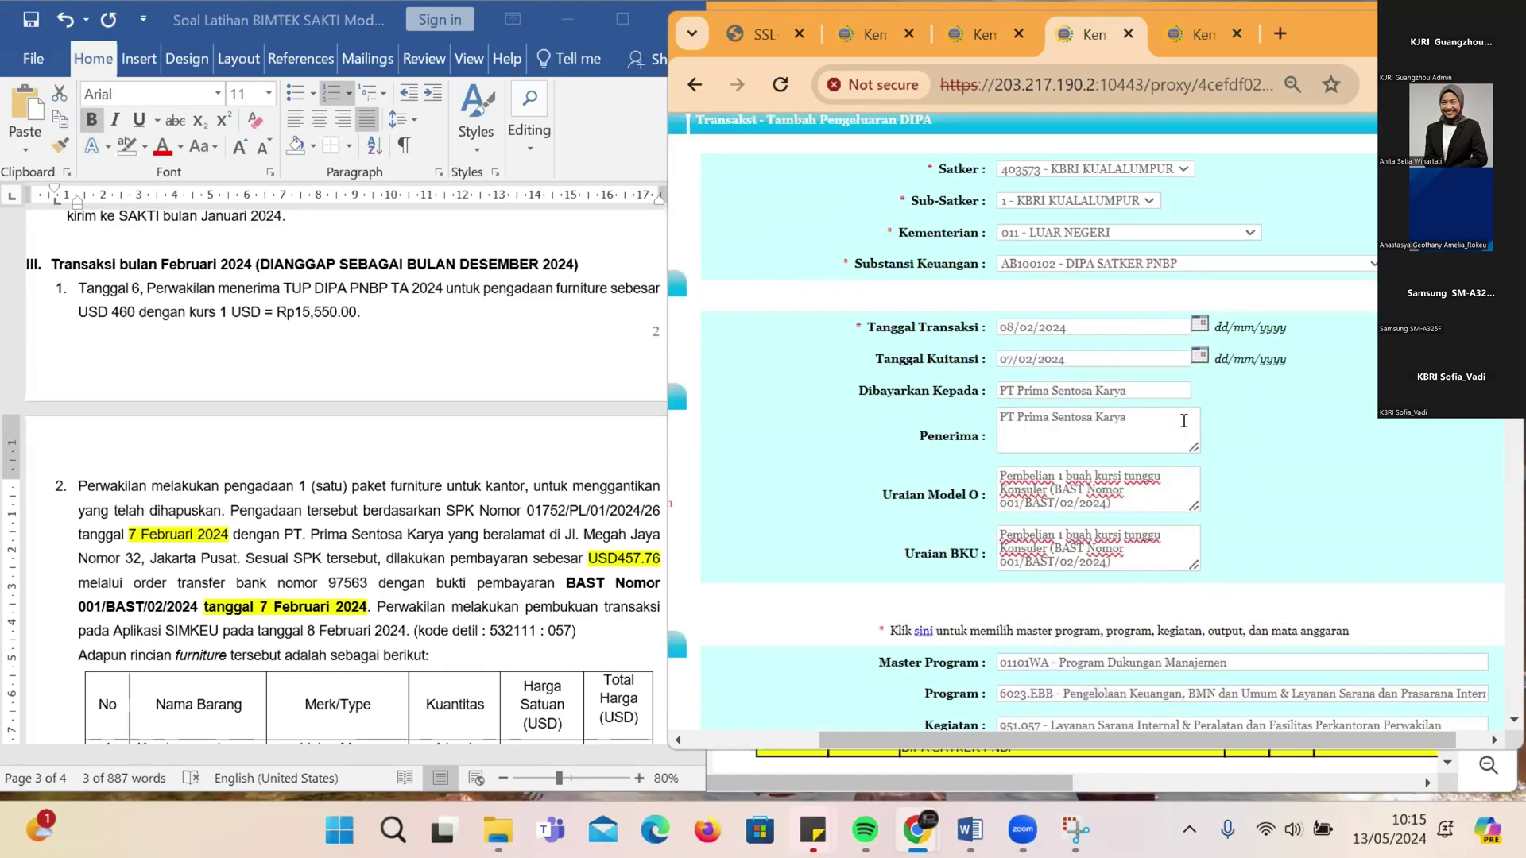
scroll(1183, 421, up, 2)
scroll(1172, 432, down, 3)
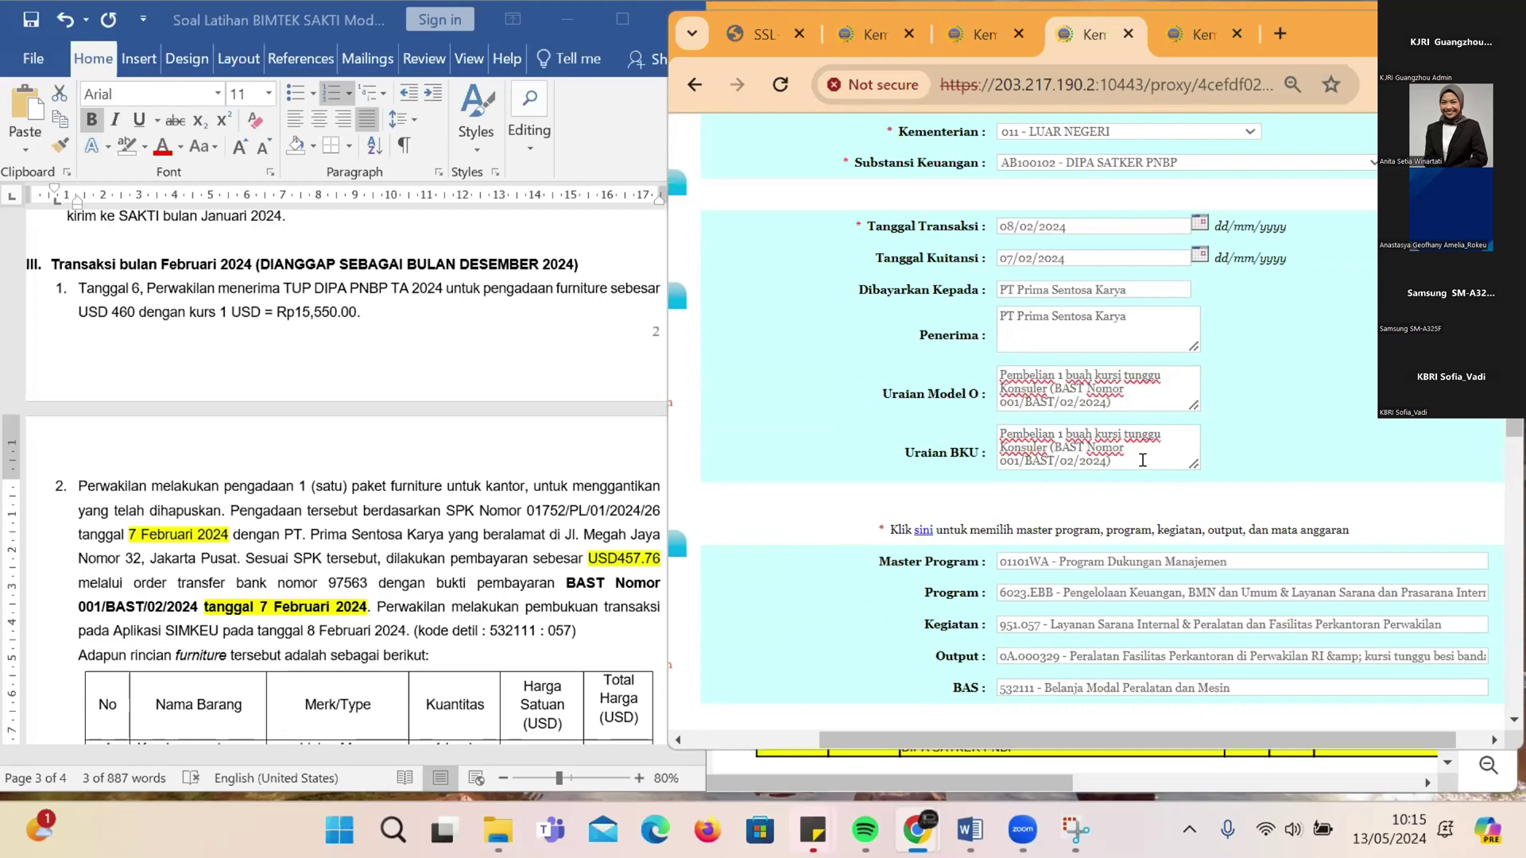
scroll(1145, 469, down, 2)
scroll(1129, 488, down, 2)
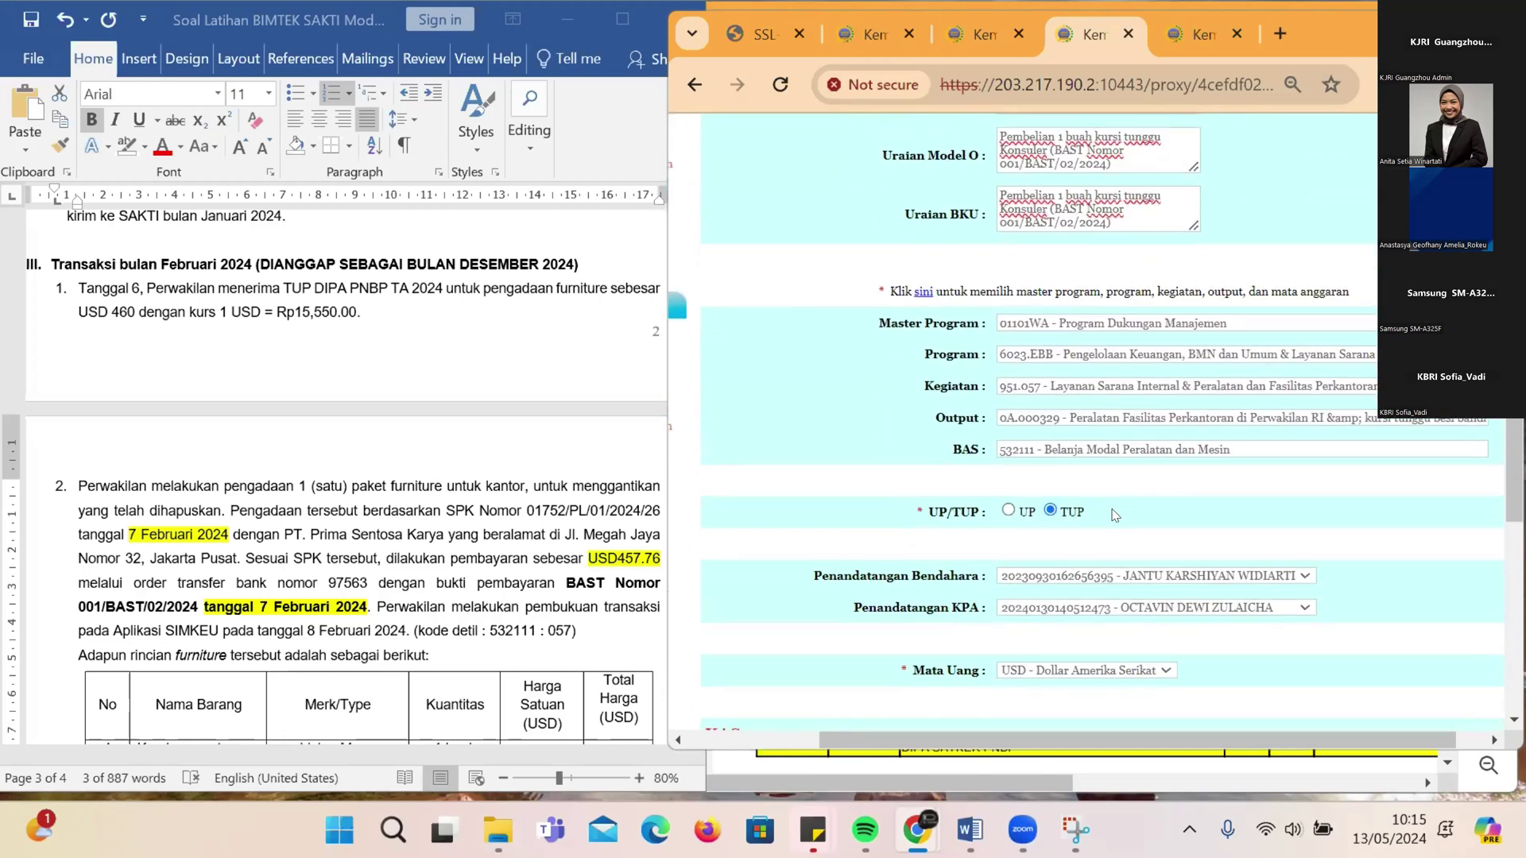
scroll(1115, 515, down, 1)
scroll(1112, 521, down, 1)
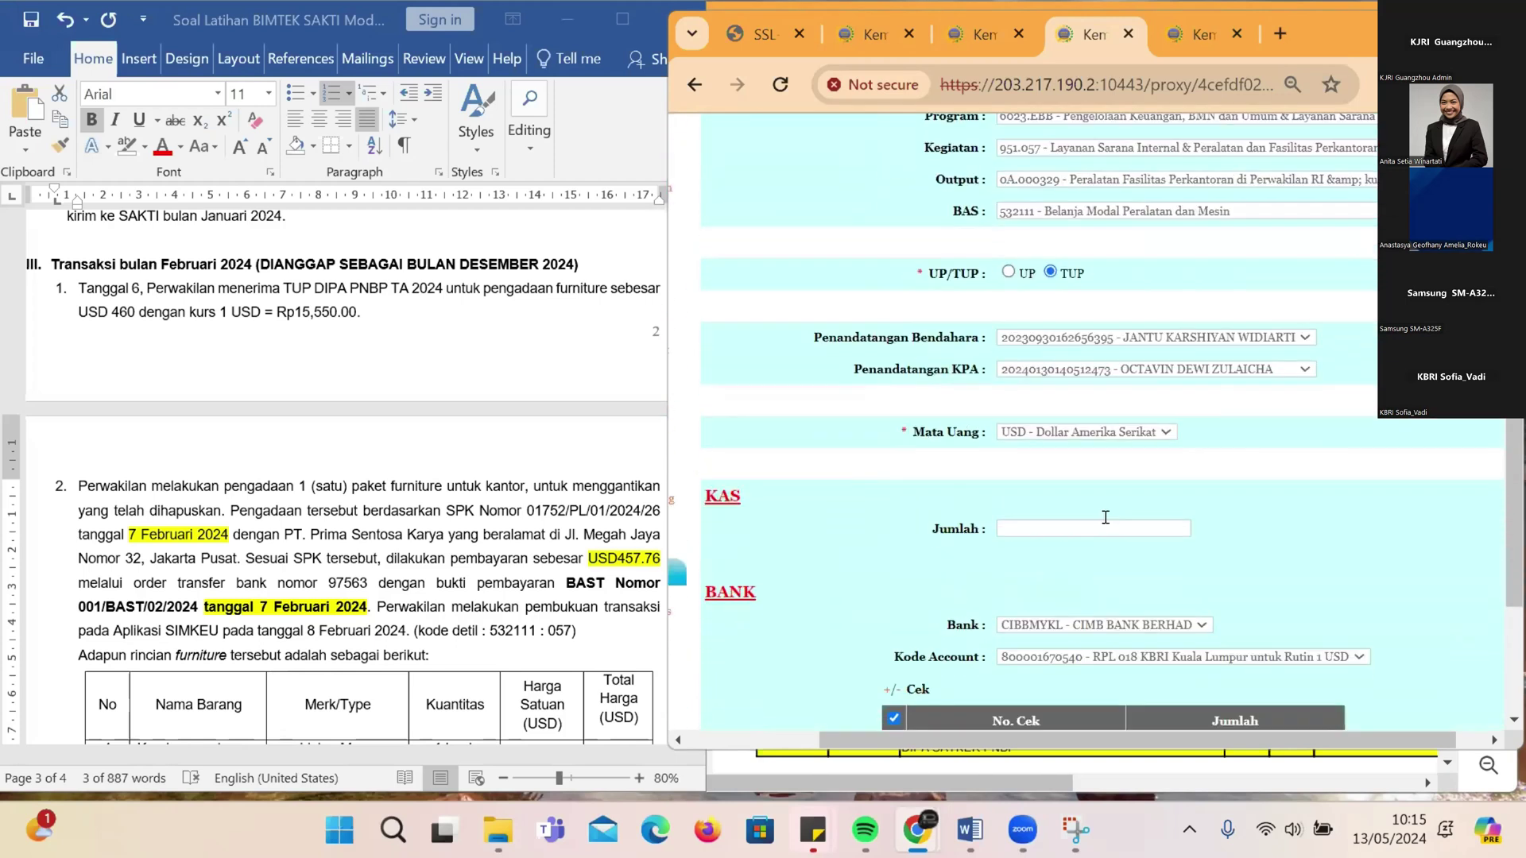
scroll(1106, 518, down, 2)
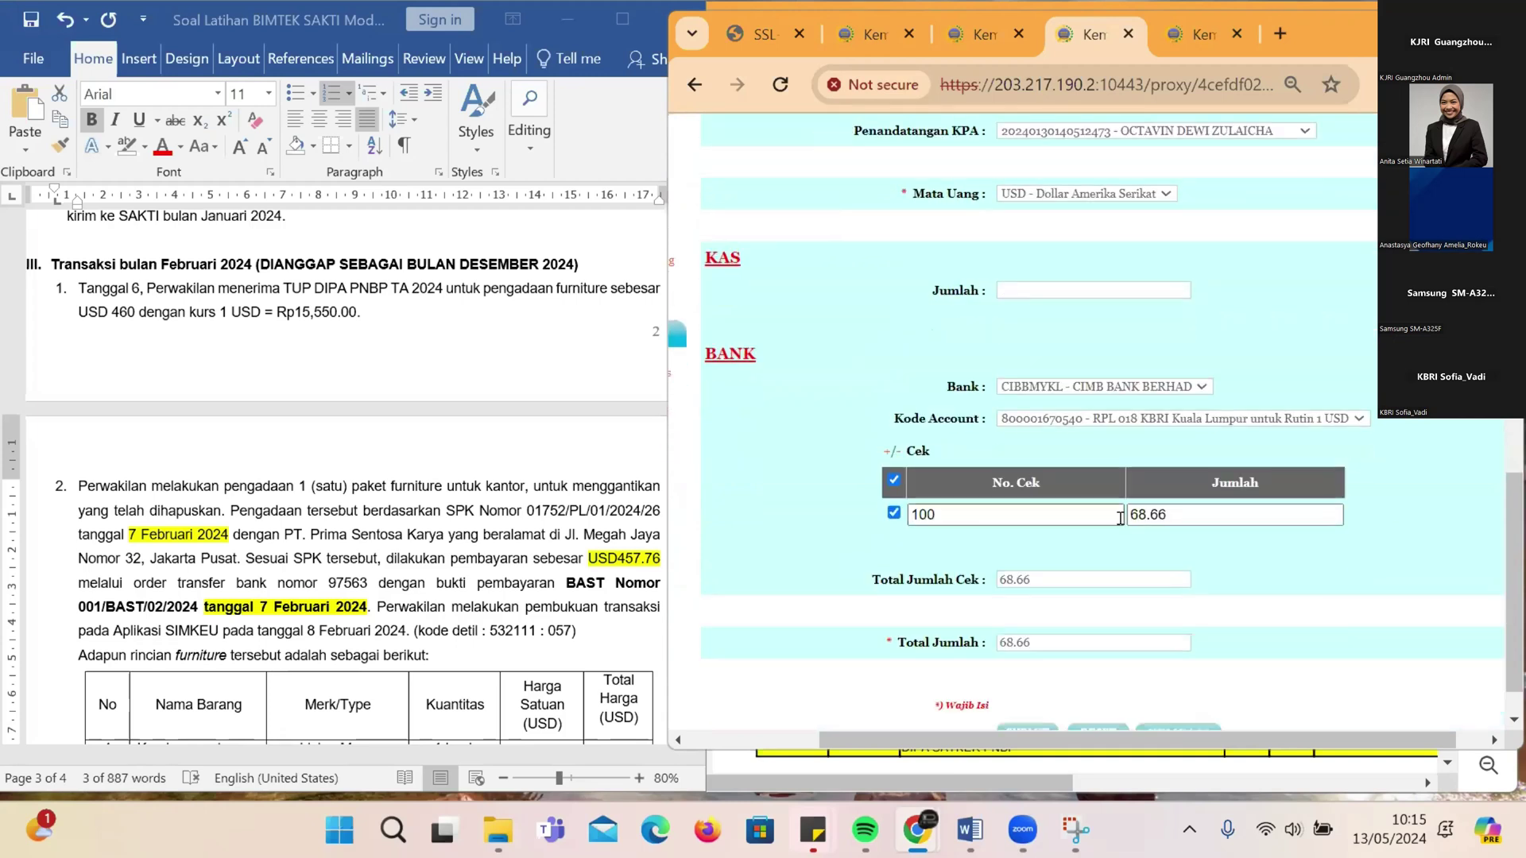
Step: Submit the cheque payment and confirm continuing as a TUP transaction
click(570, 506)
scroll(670, 546, down, 2)
scroll(670, 546, down, 2)
click(1026, 689)
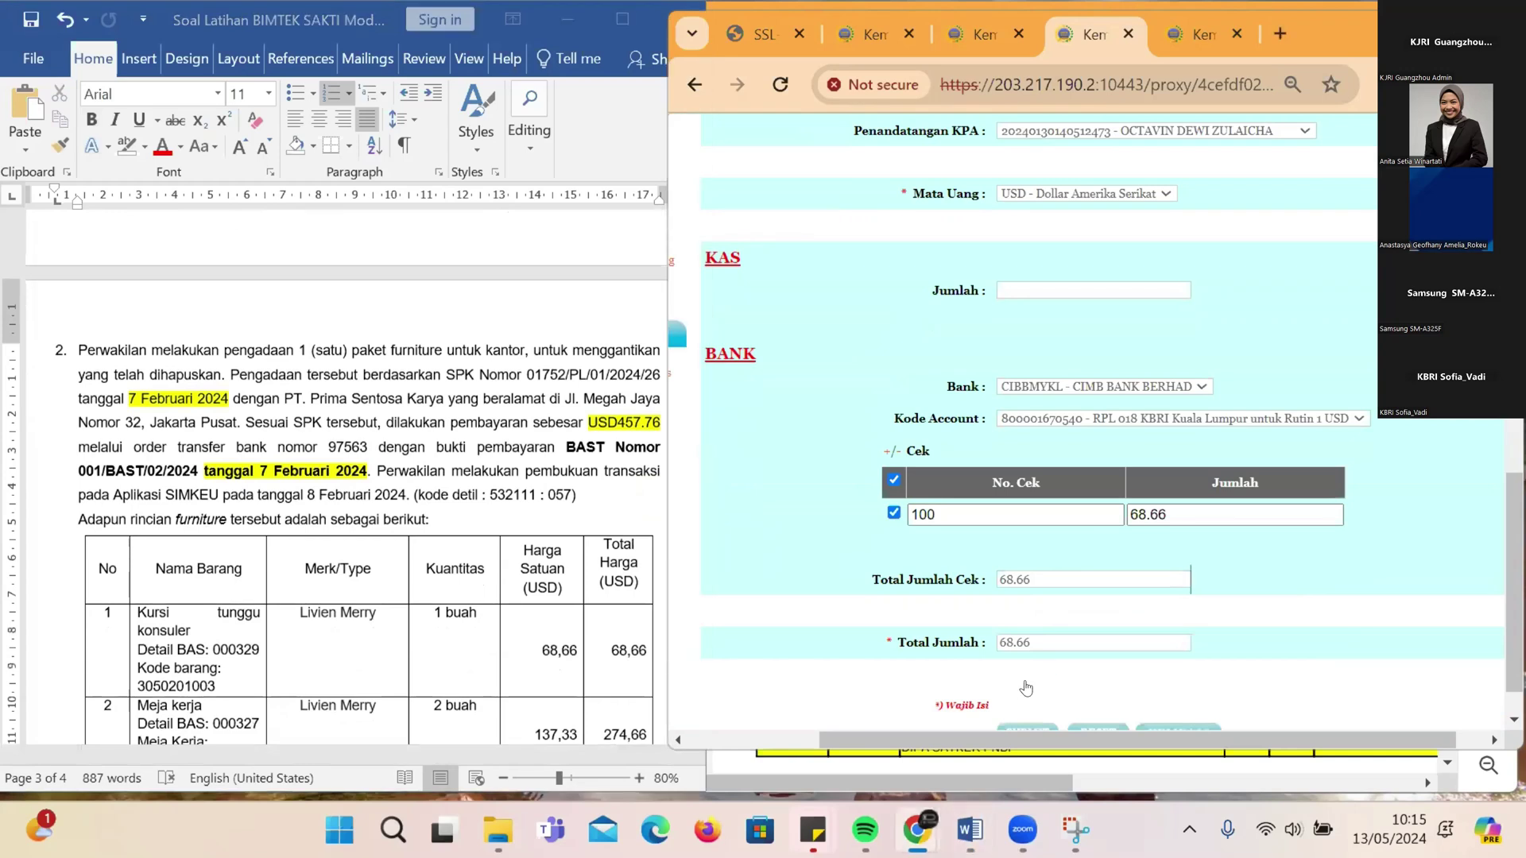
scroll(1026, 689, down, 1)
click(1026, 685)
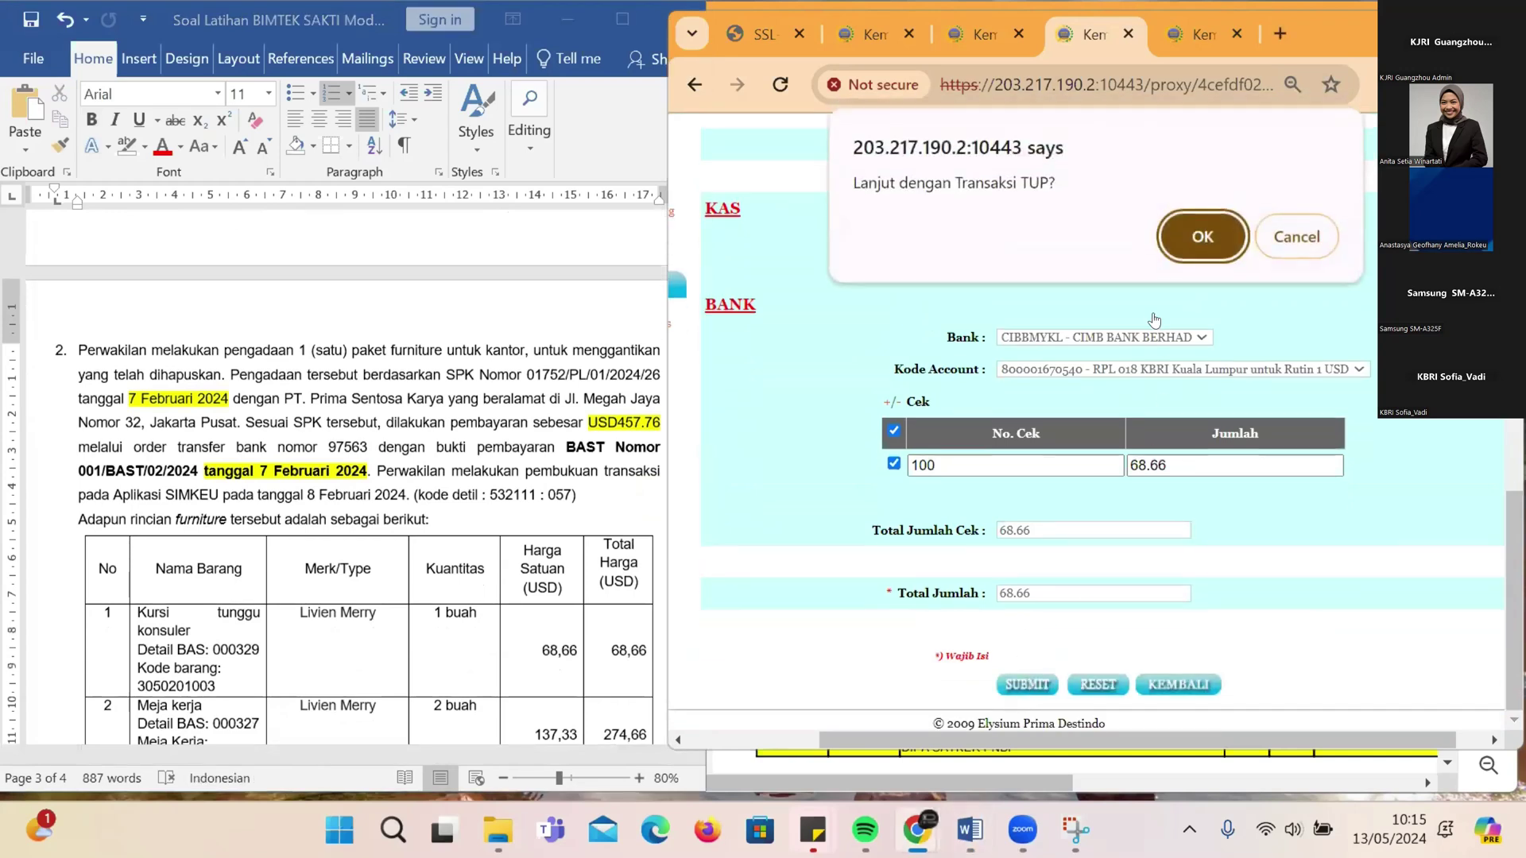
click(1203, 238)
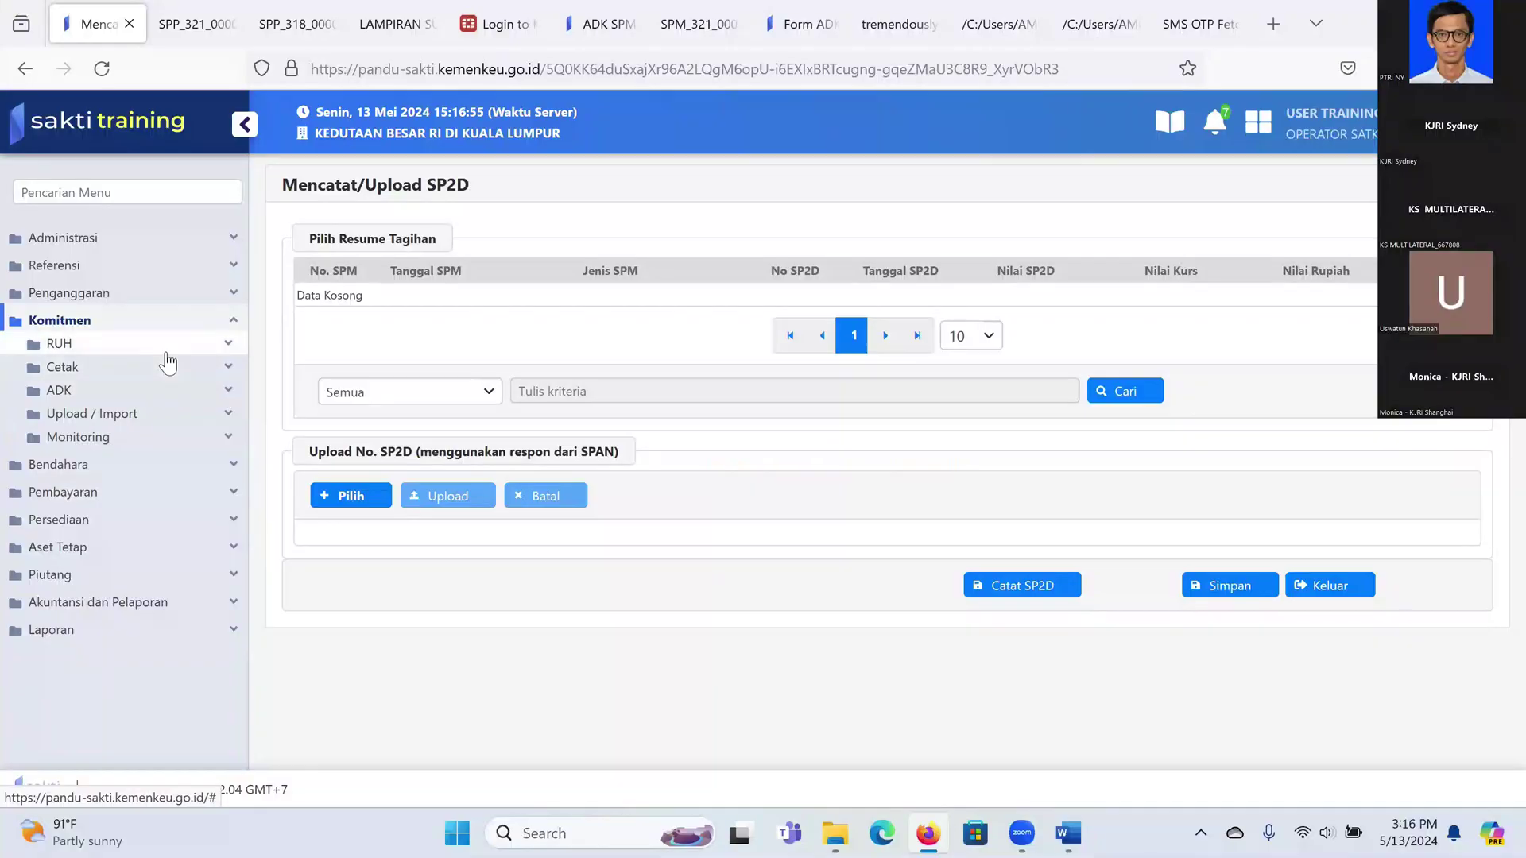
Step: Open Interkoneksi BAST Non Kontraktual filtered to BAST Valas Lainnya documents with PNBP funding
click(123, 588)
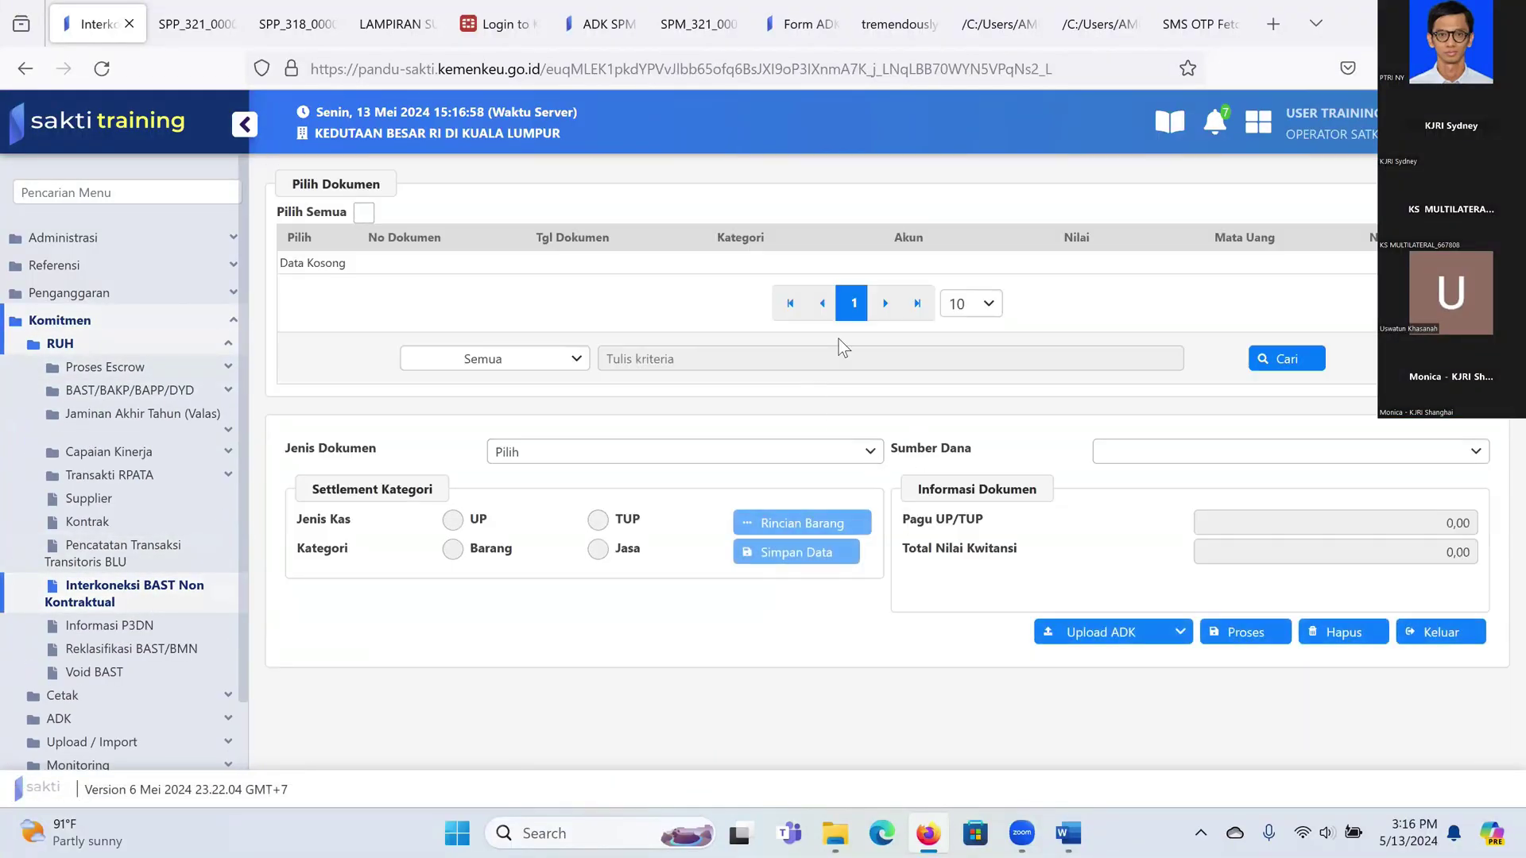
click(651, 443)
scroll(657, 576, down, 2)
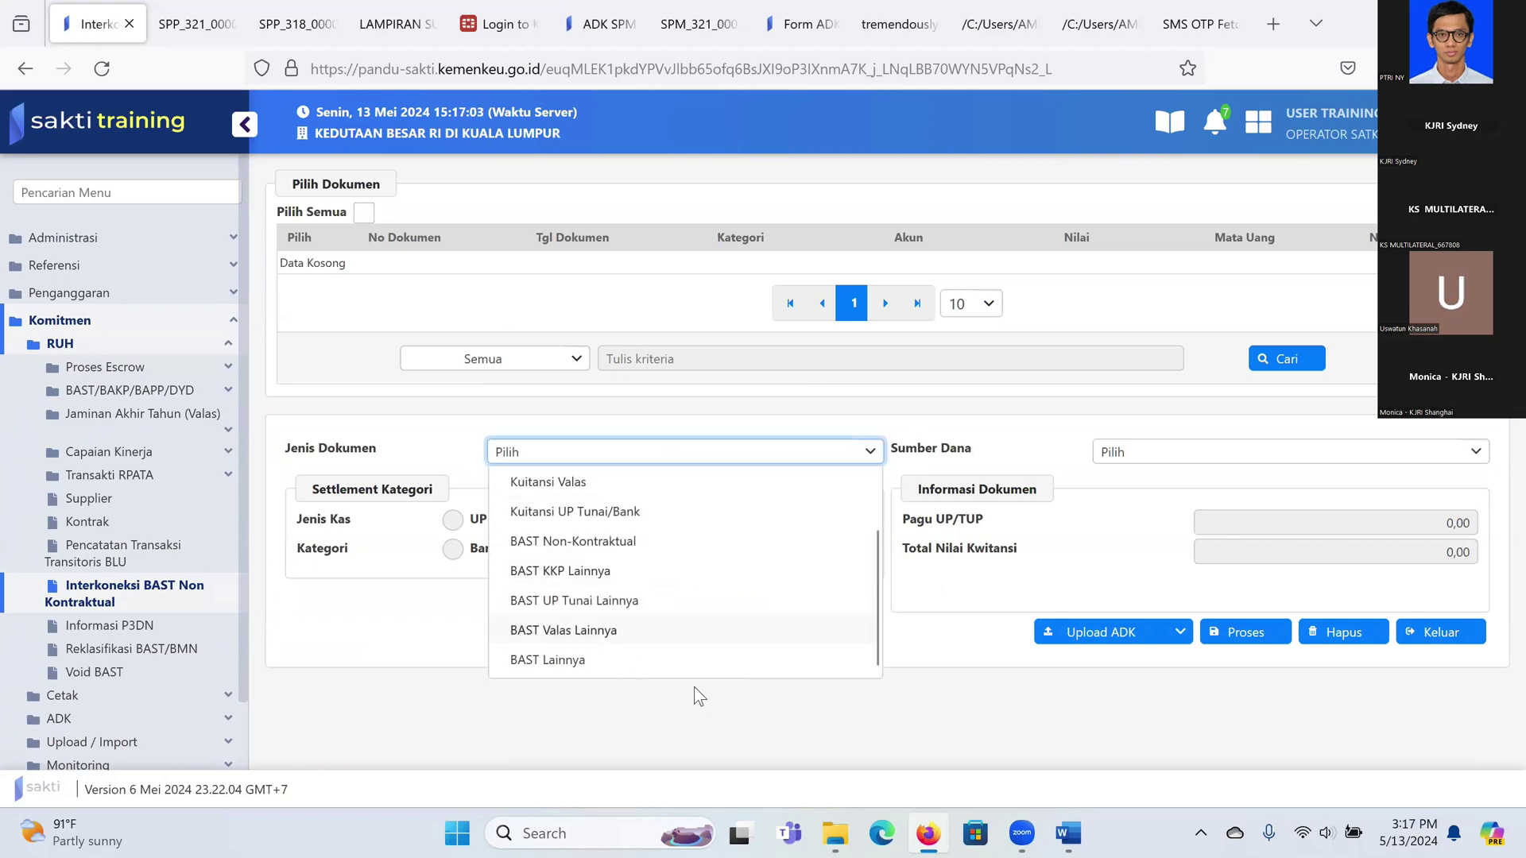
click(658, 636)
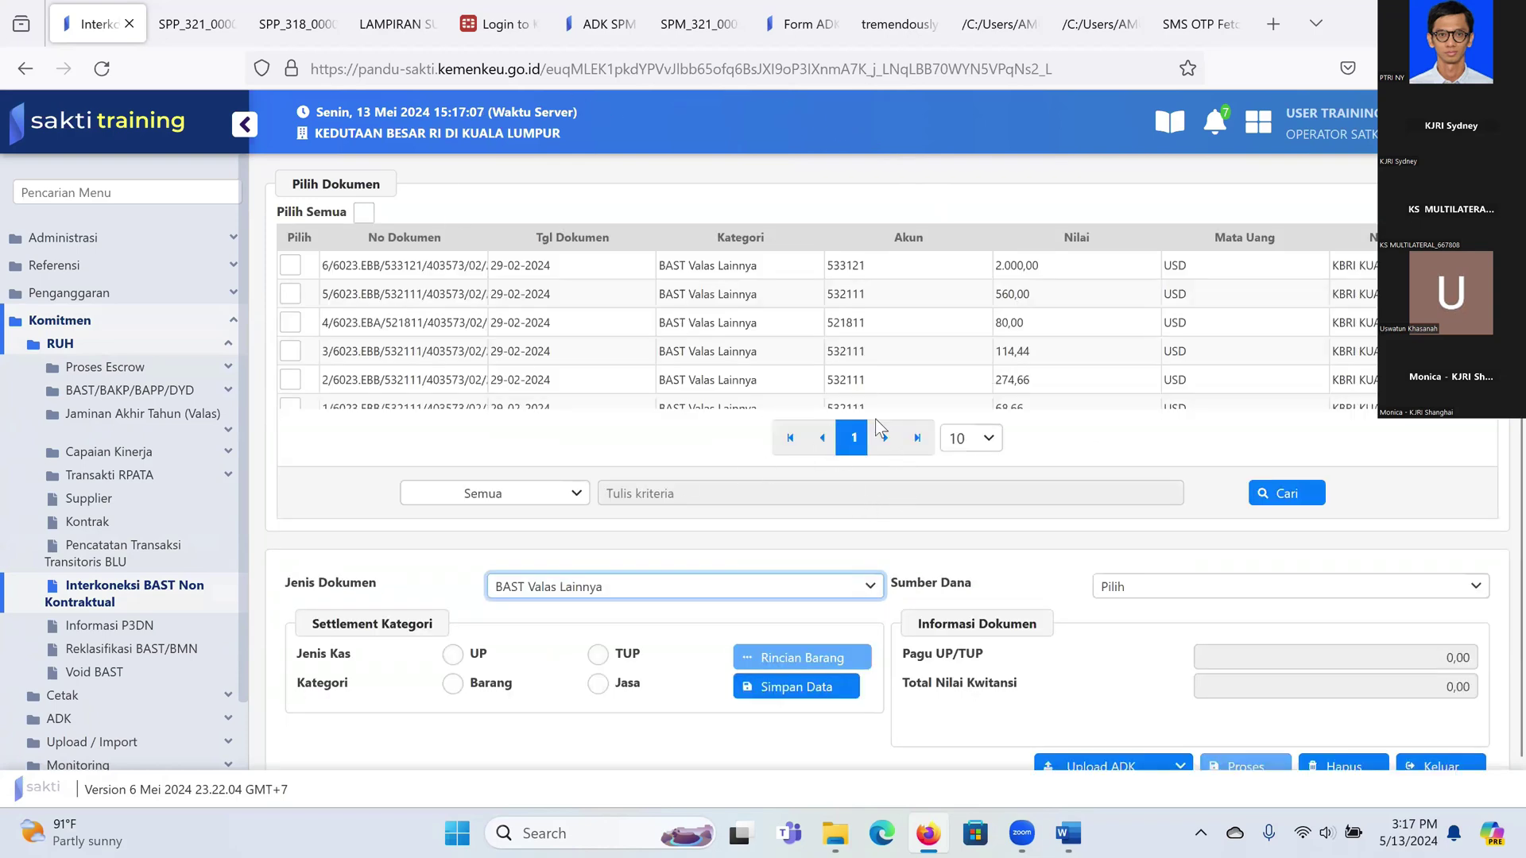
scroll(770, 279, down, 1)
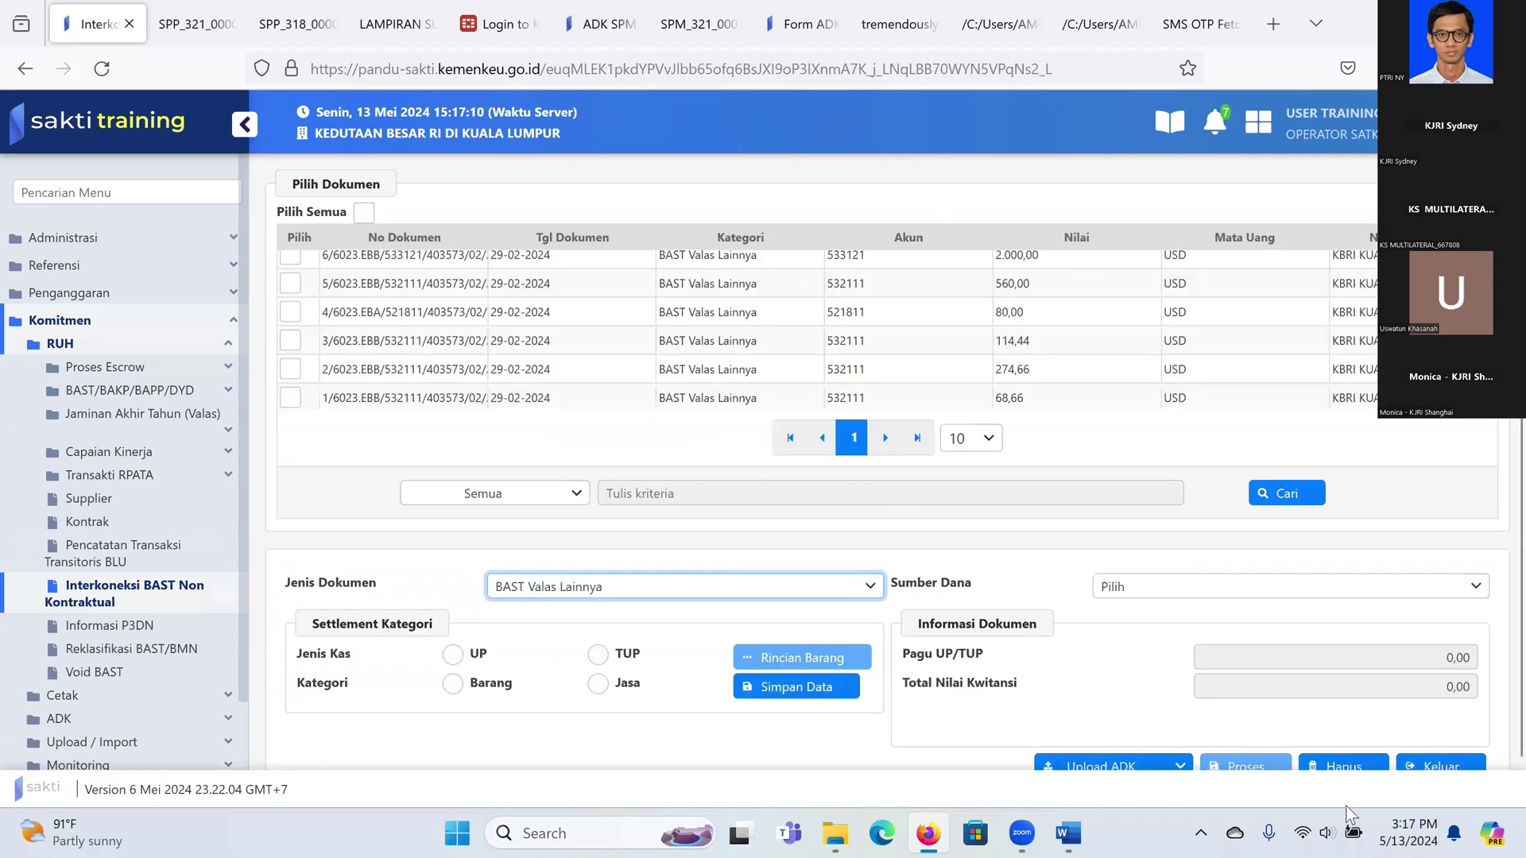
click(1141, 594)
click(1161, 685)
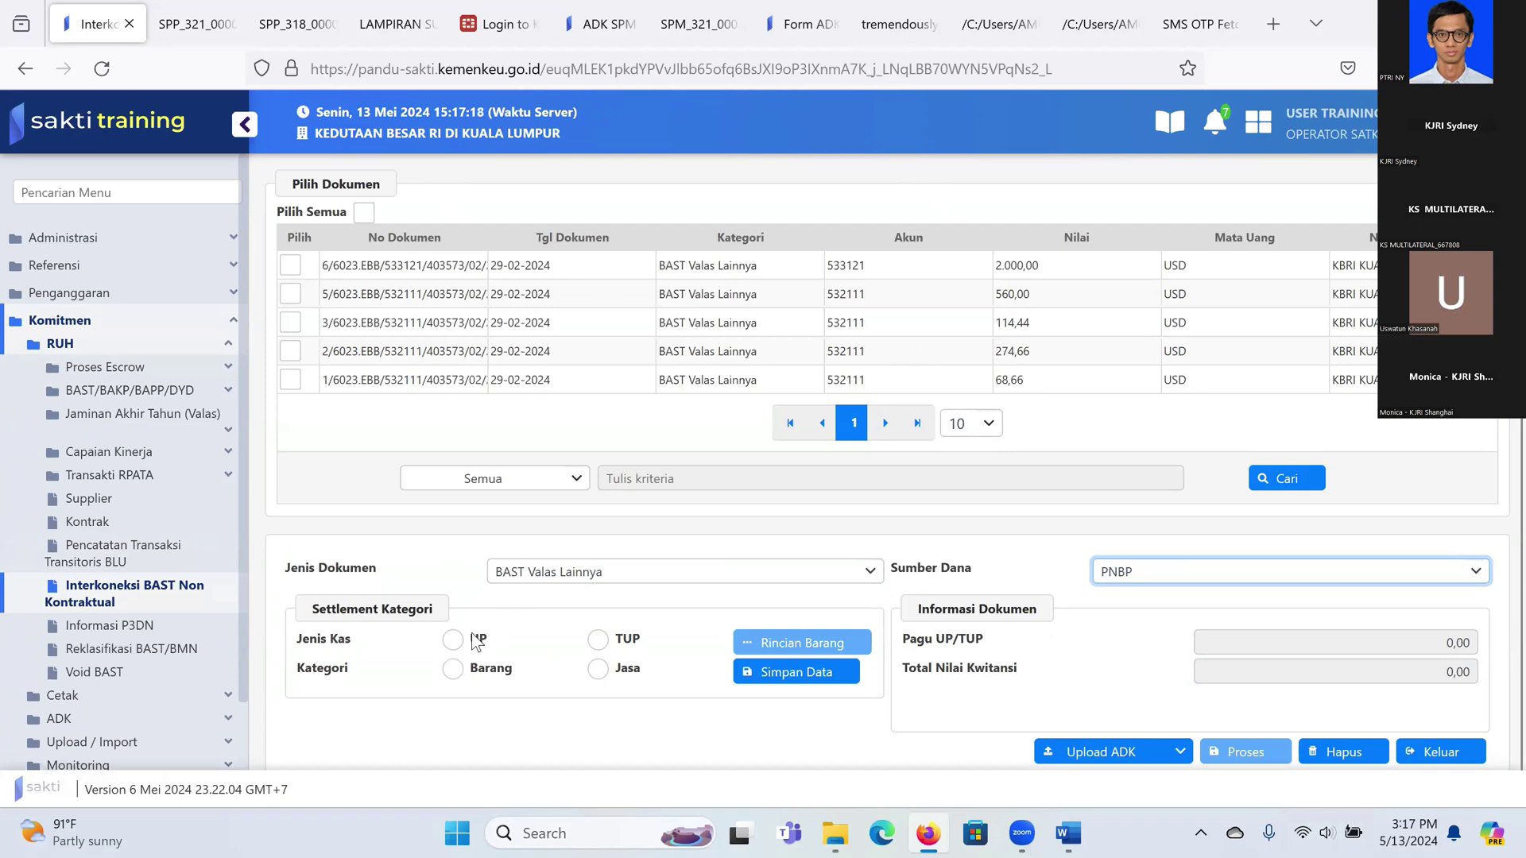
Step: Set Jenis Kas to TUP (Pagu UP/TUP 460,00) and Kategori to Barang
click(598, 639)
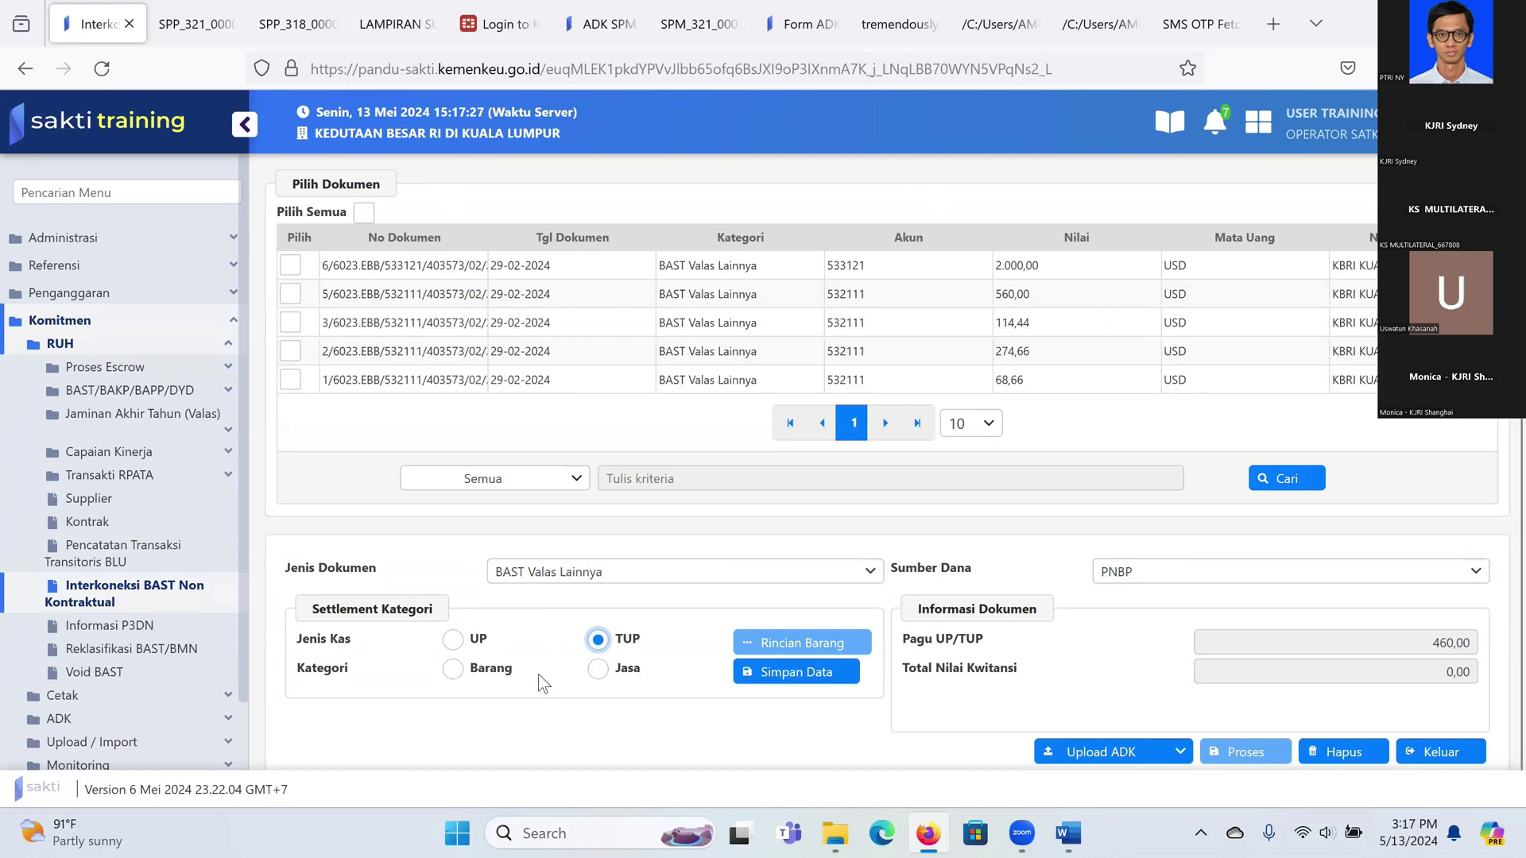
click(456, 672)
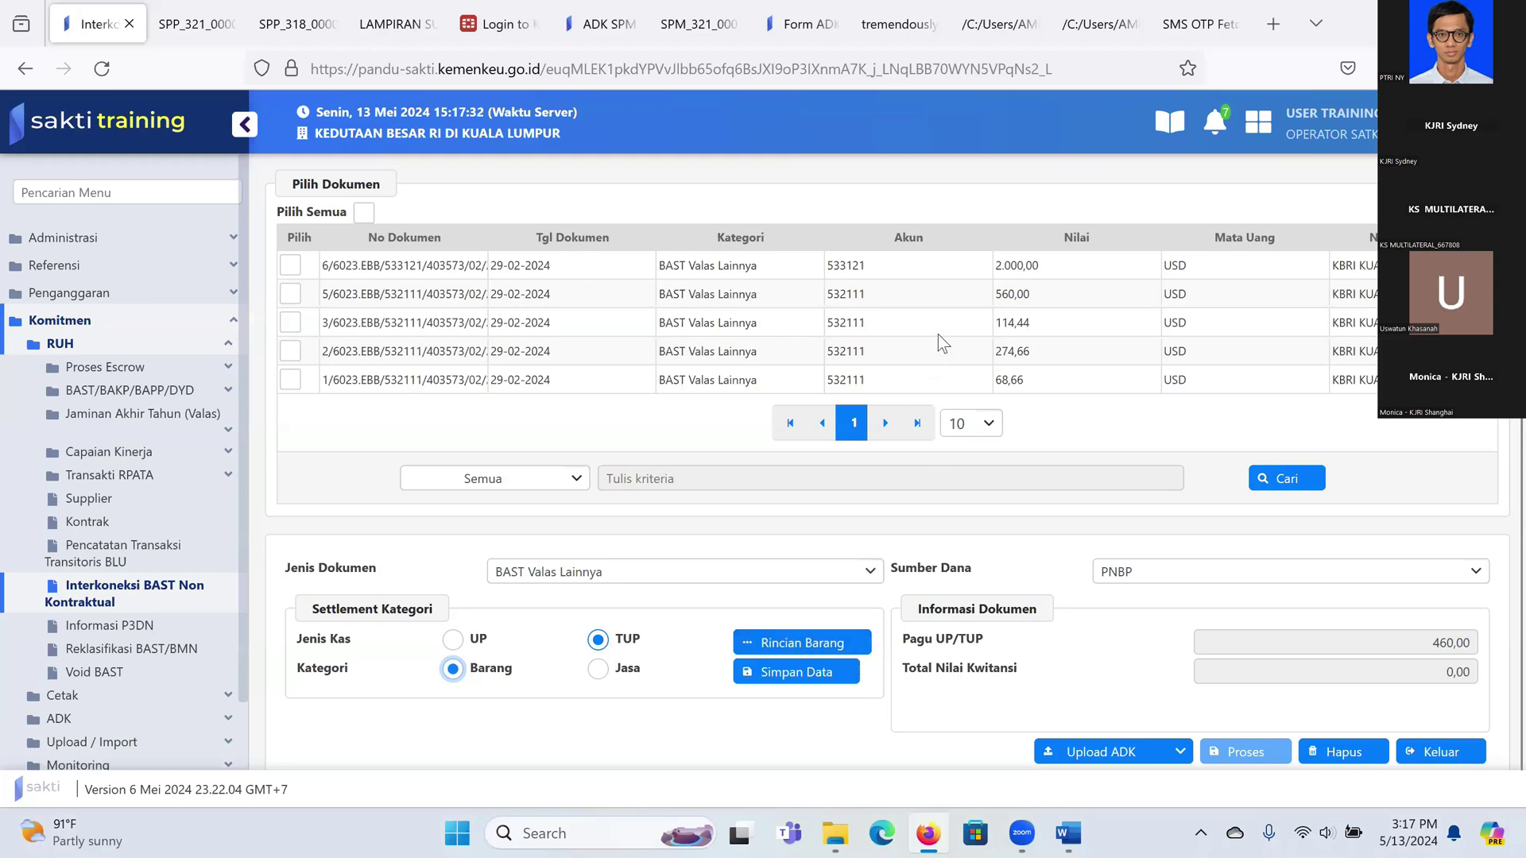
scroll(941, 342, down, 1)
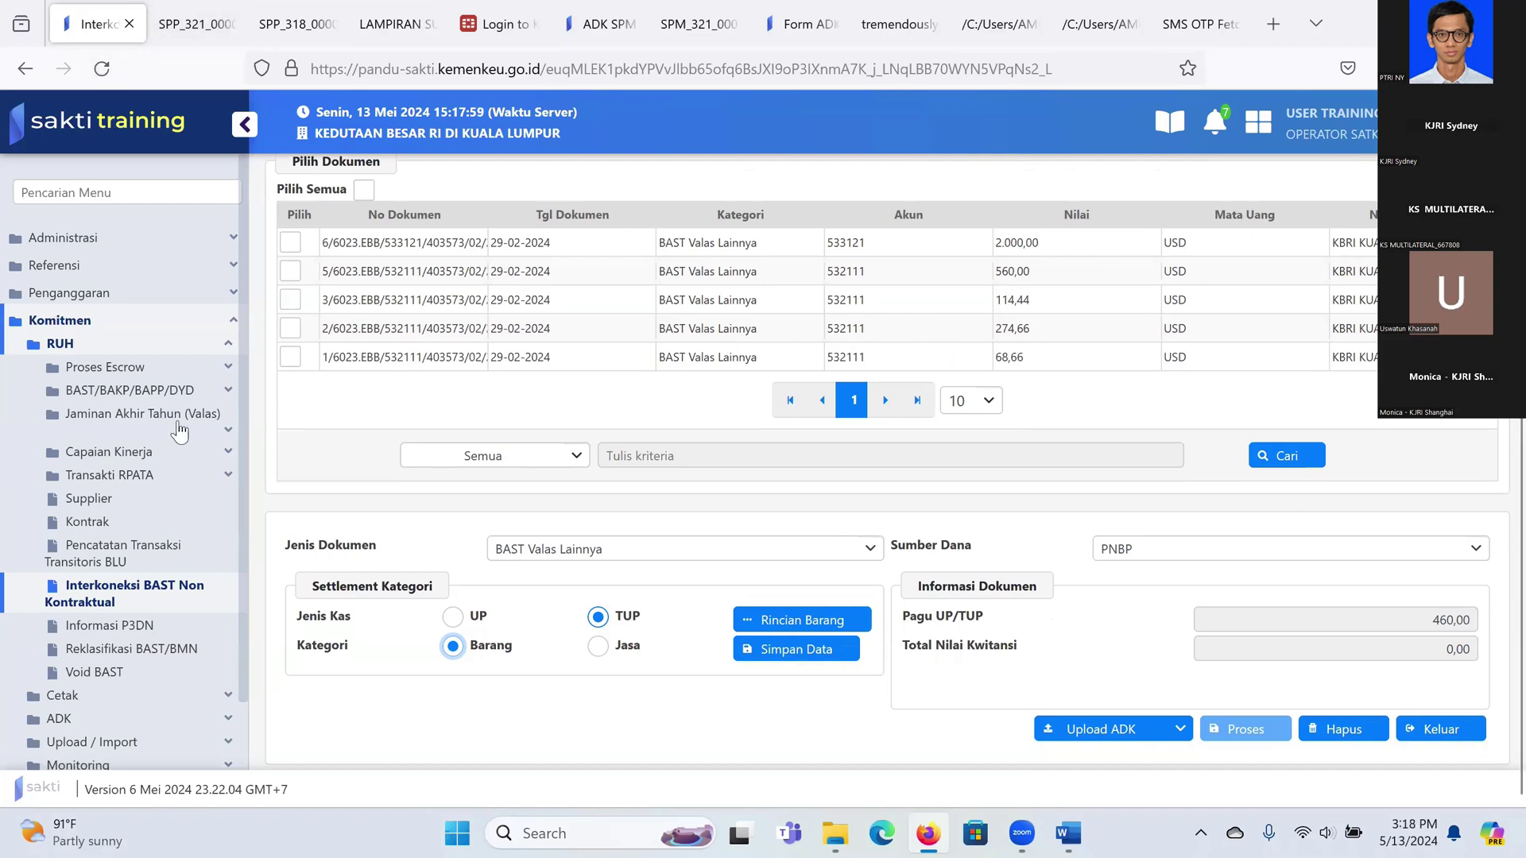
Step: Tick the 68,66 chair BAST document, start a new goods item and open the code lookup filtered by Kode
click(290, 357)
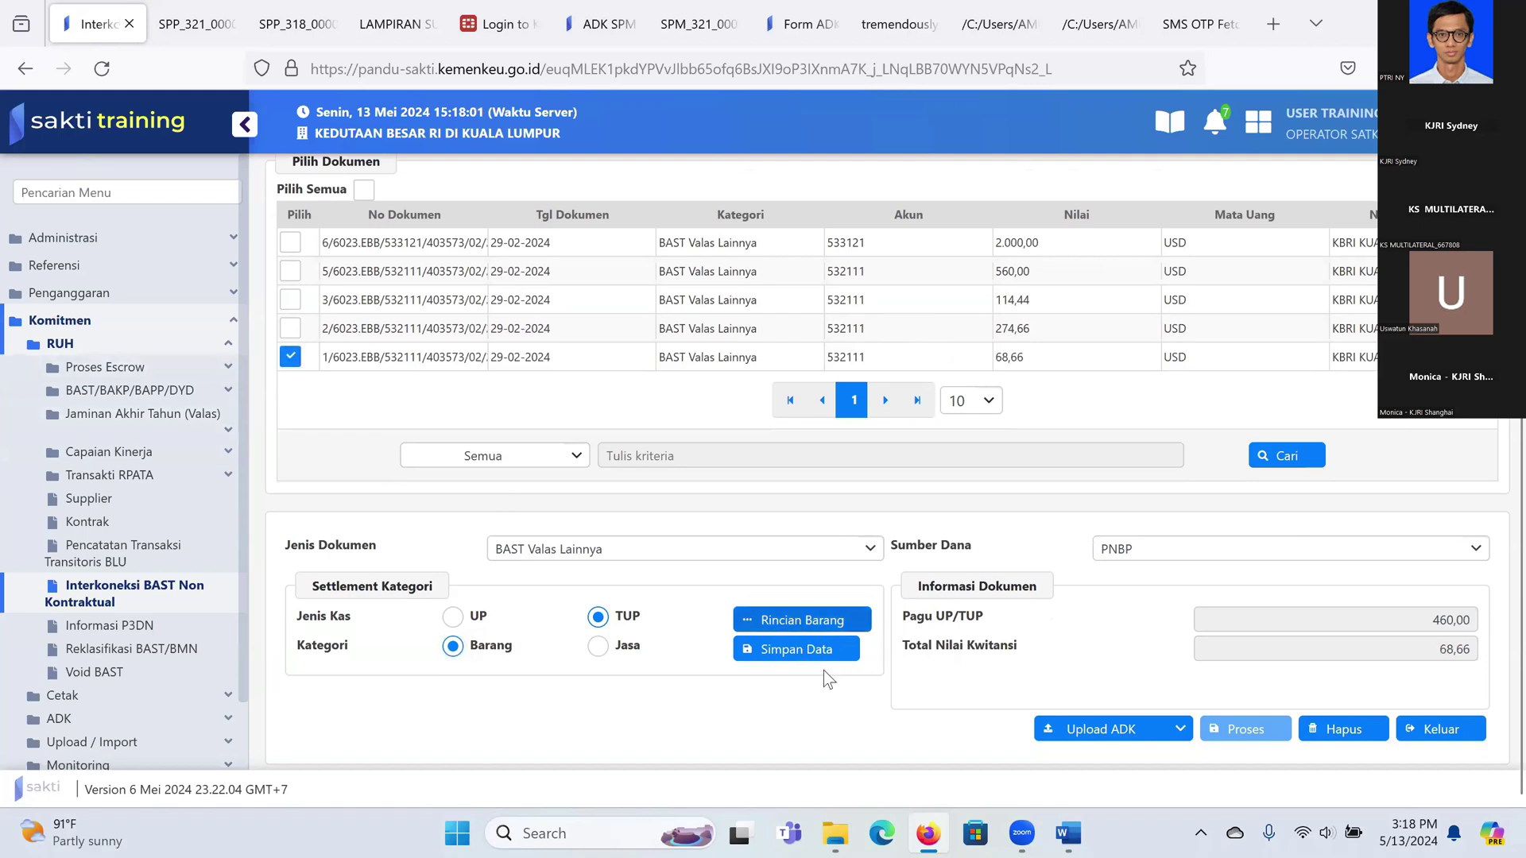
click(803, 620)
click(800, 543)
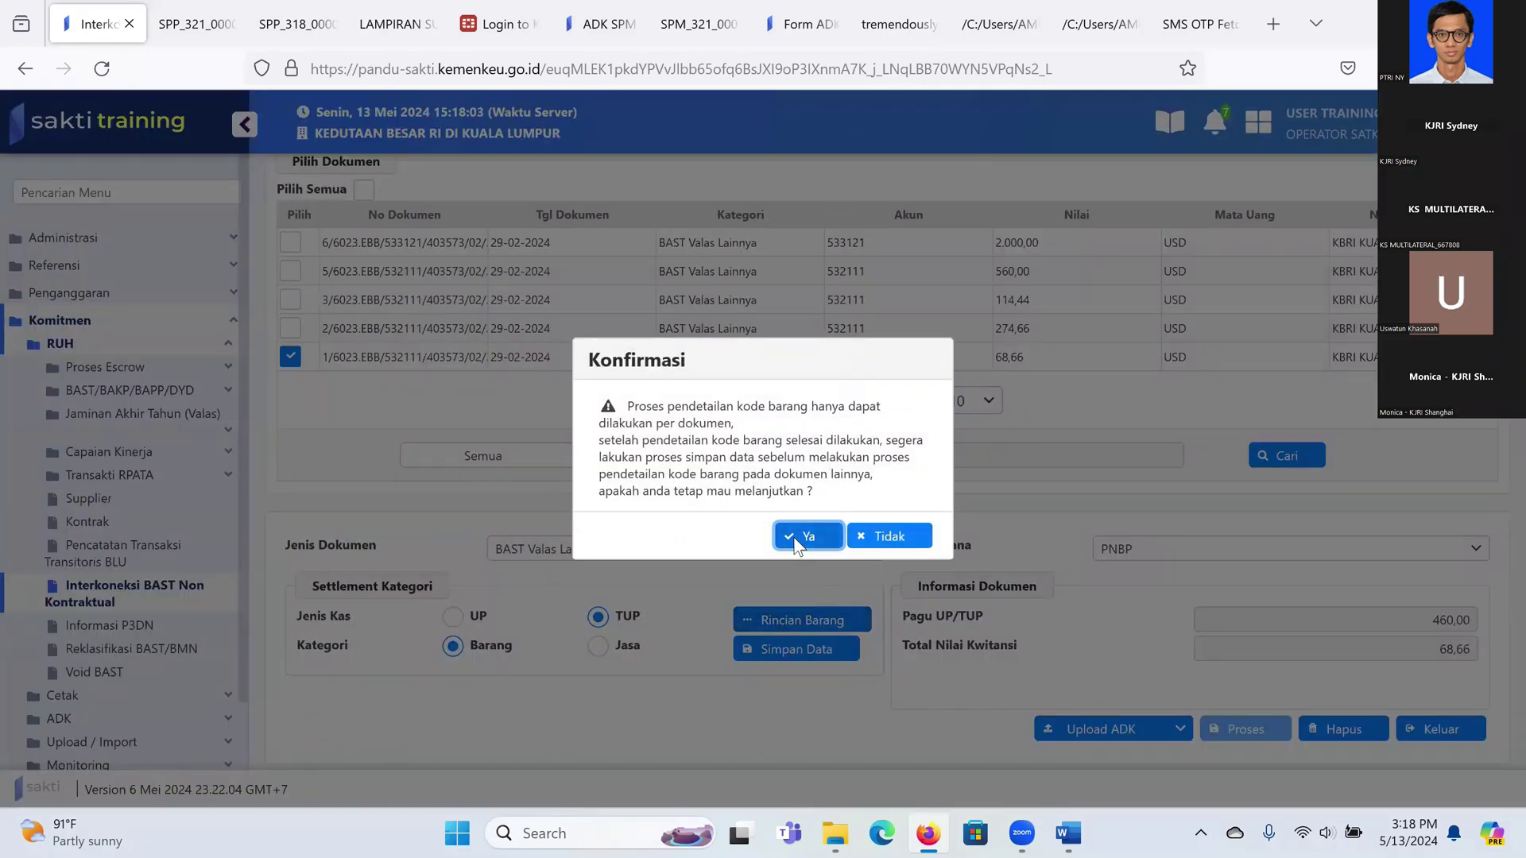
click(294, 650)
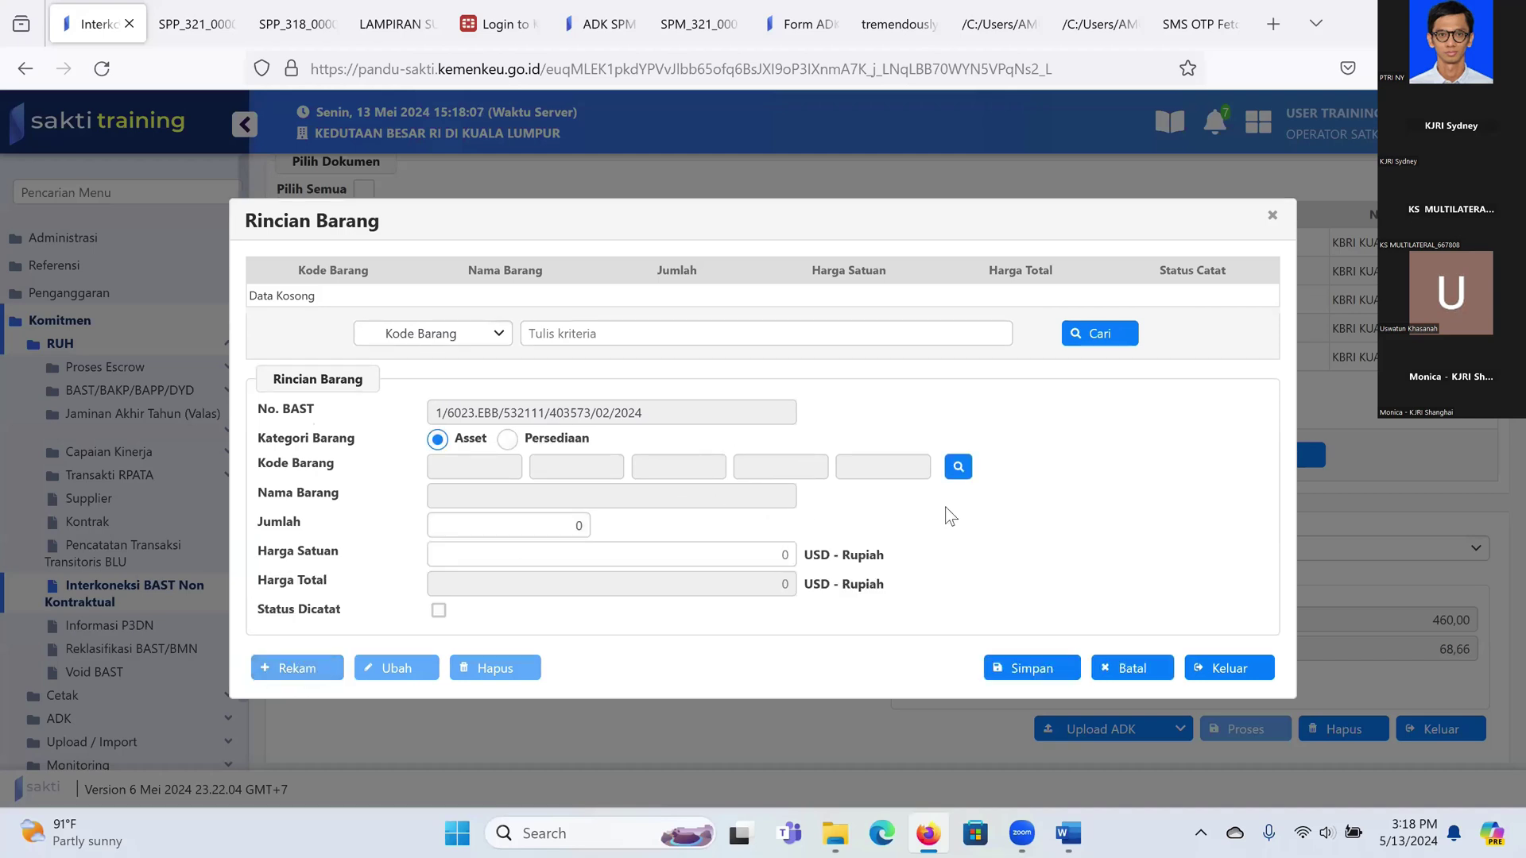
click(957, 467)
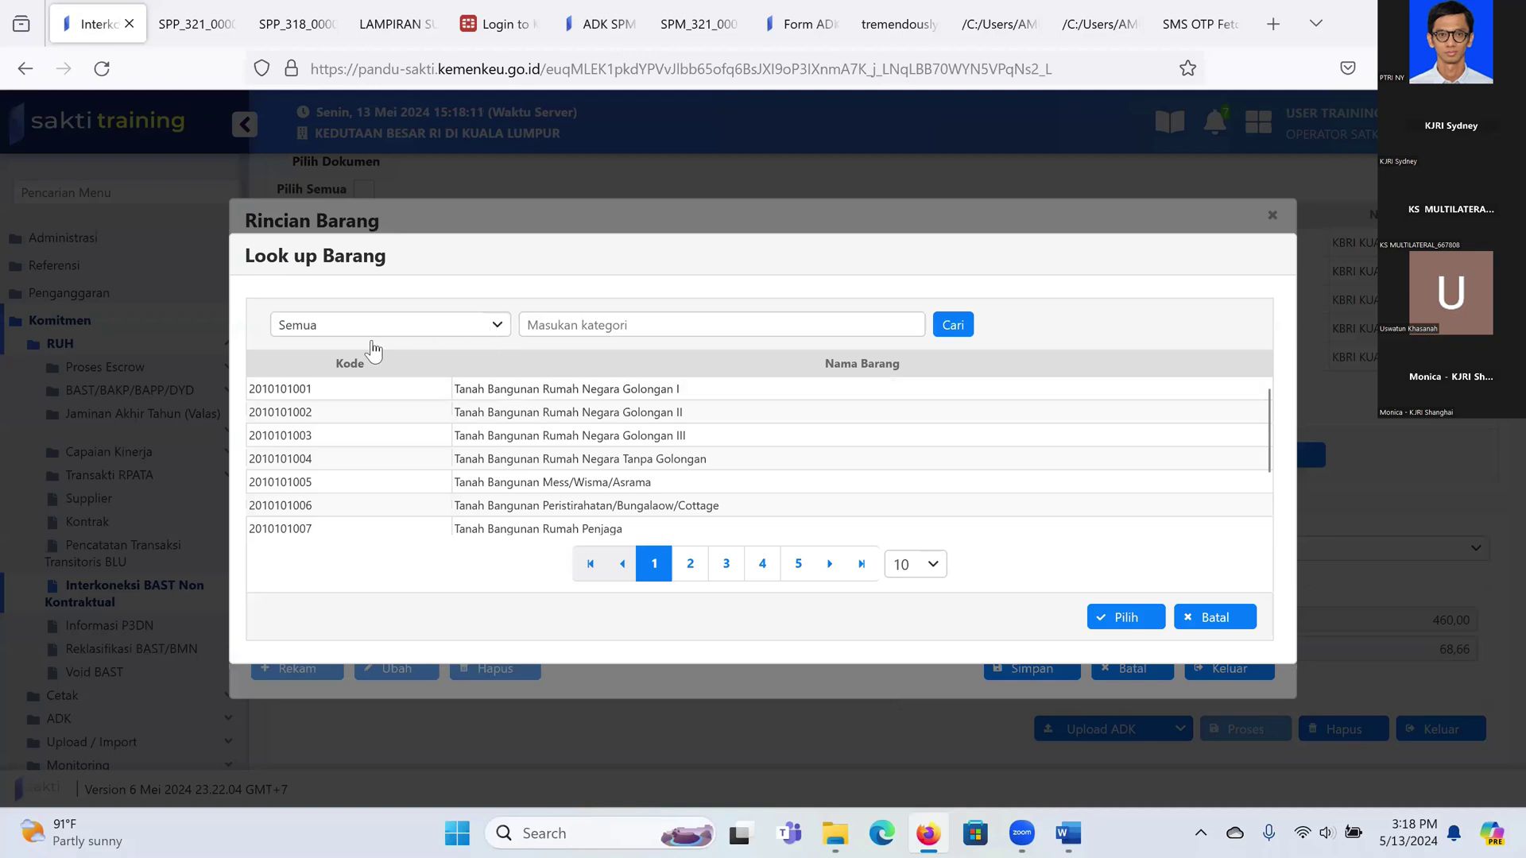
click(374, 325)
click(364, 389)
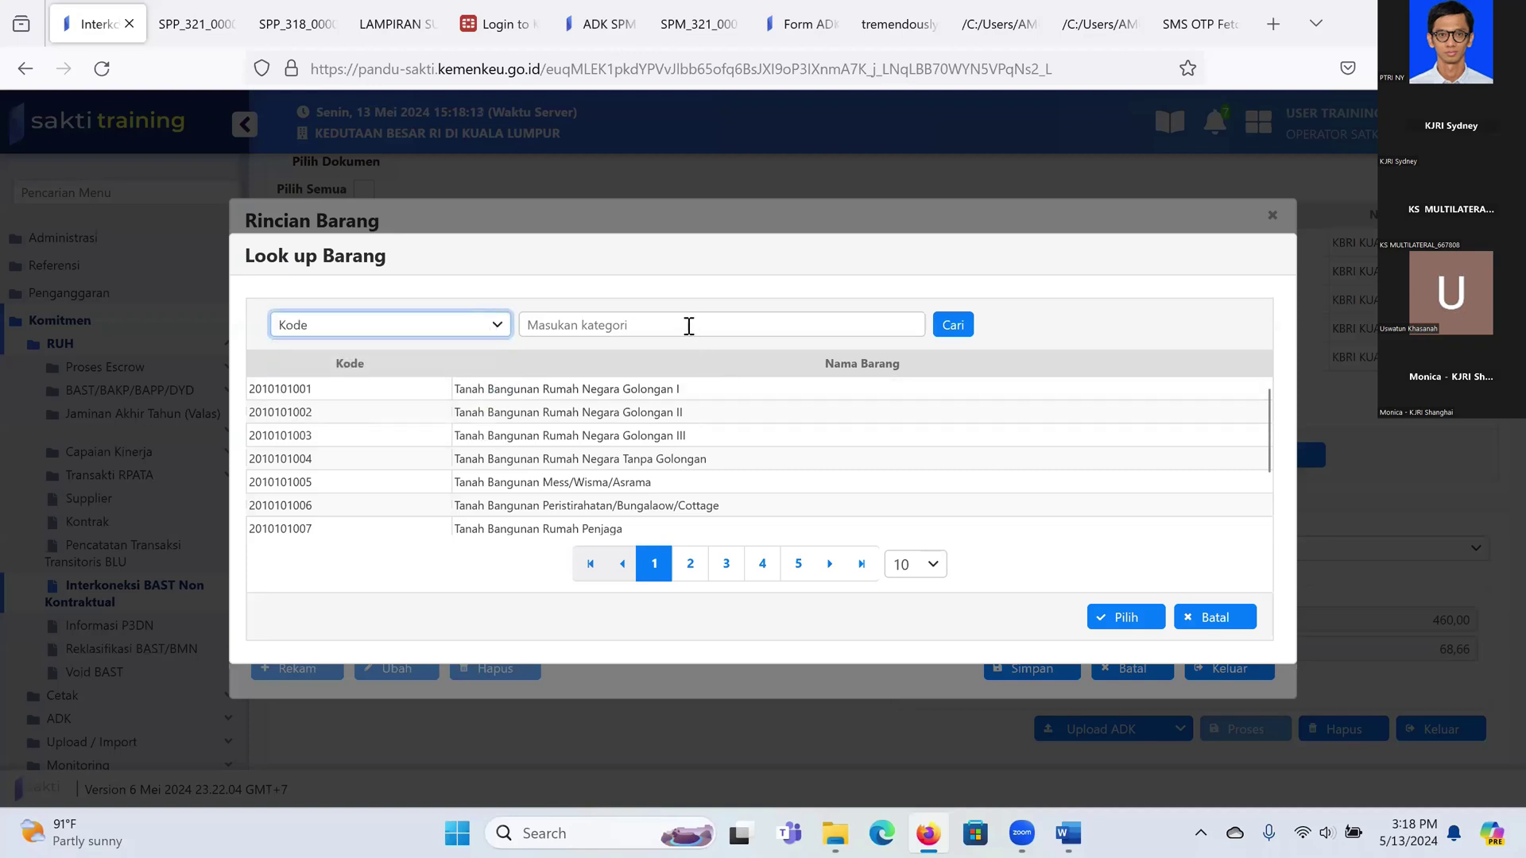
click(688, 327)
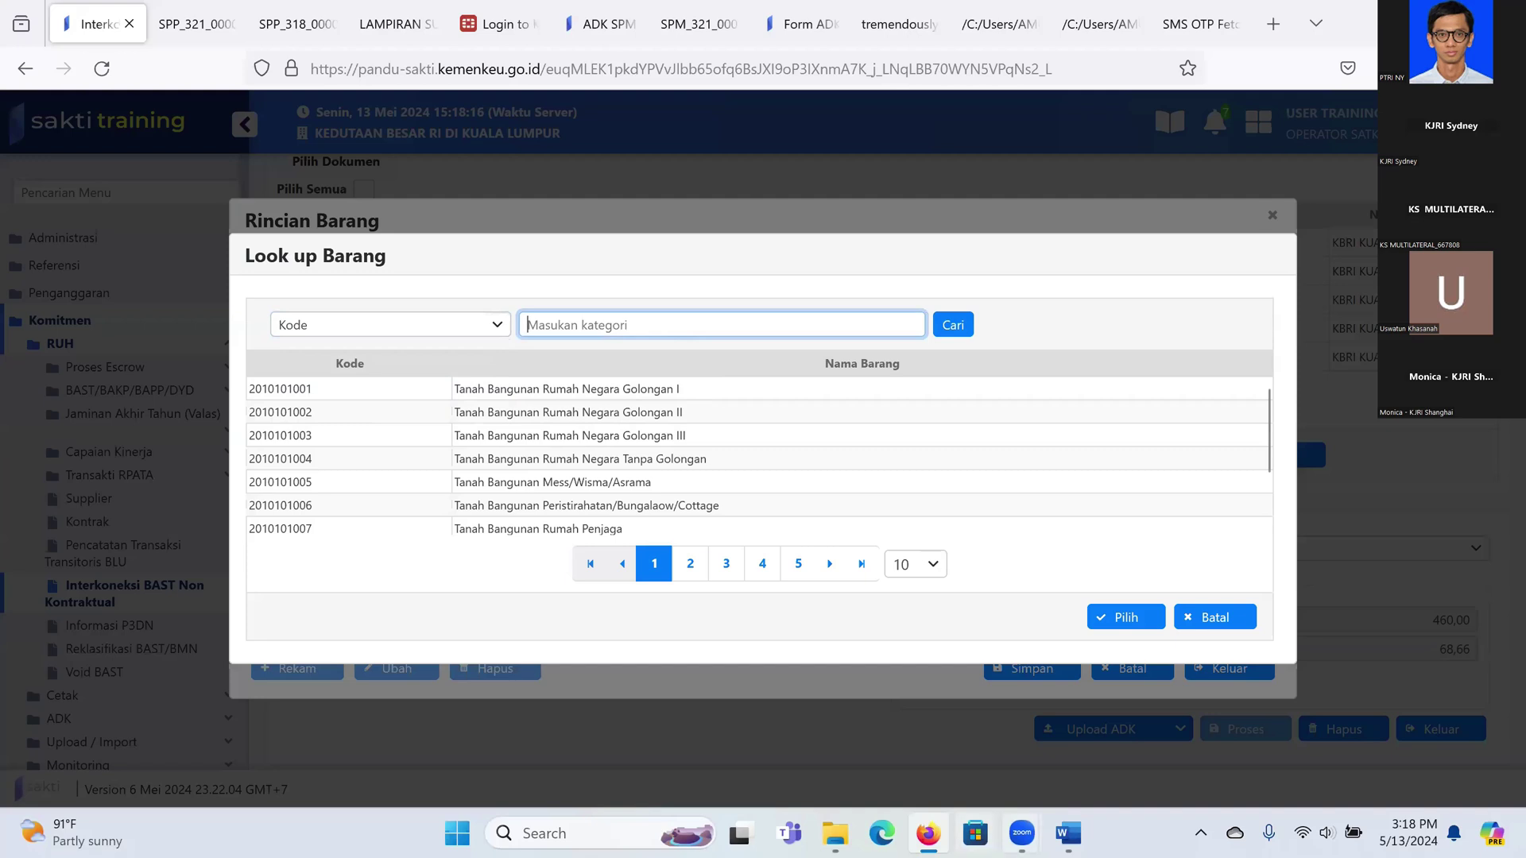
Step: Review the furniture table in the Word exercise document
mouse_move(1068, 833)
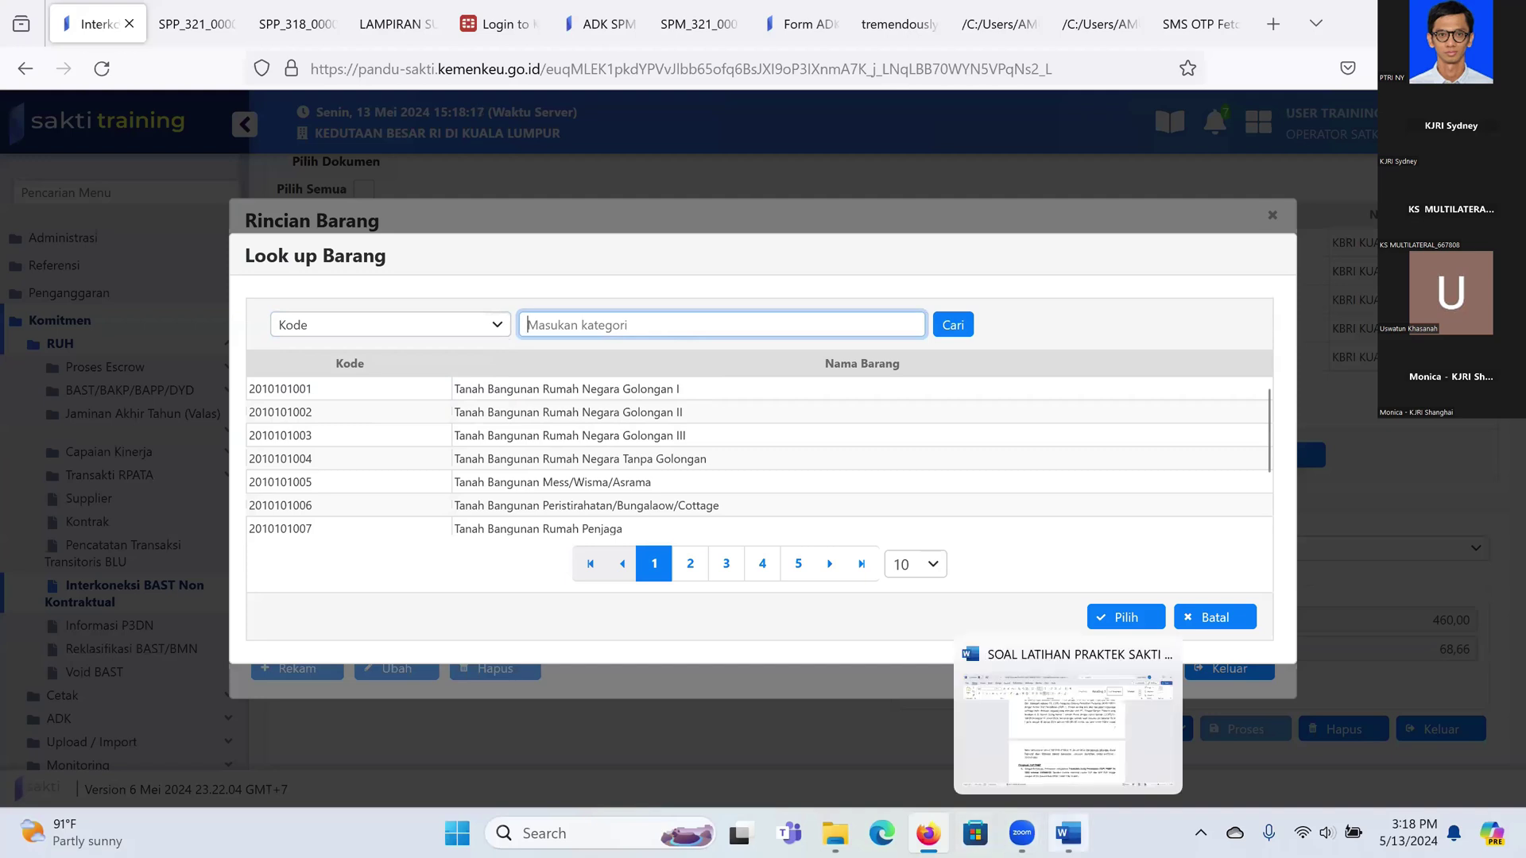
click(1053, 748)
scroll(1007, 578, down, 10)
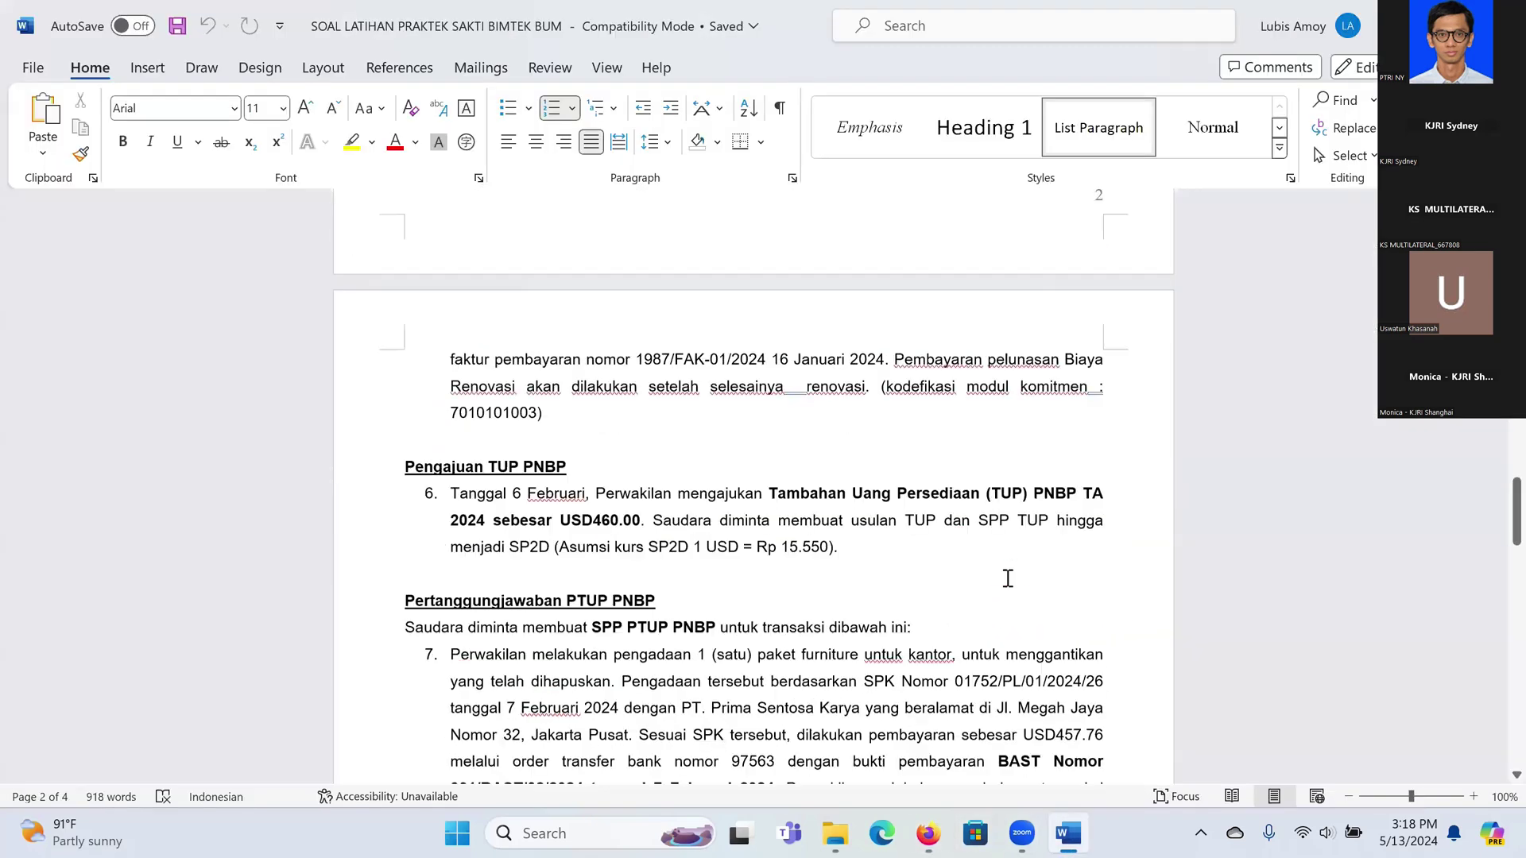
scroll(1007, 577, down, 2)
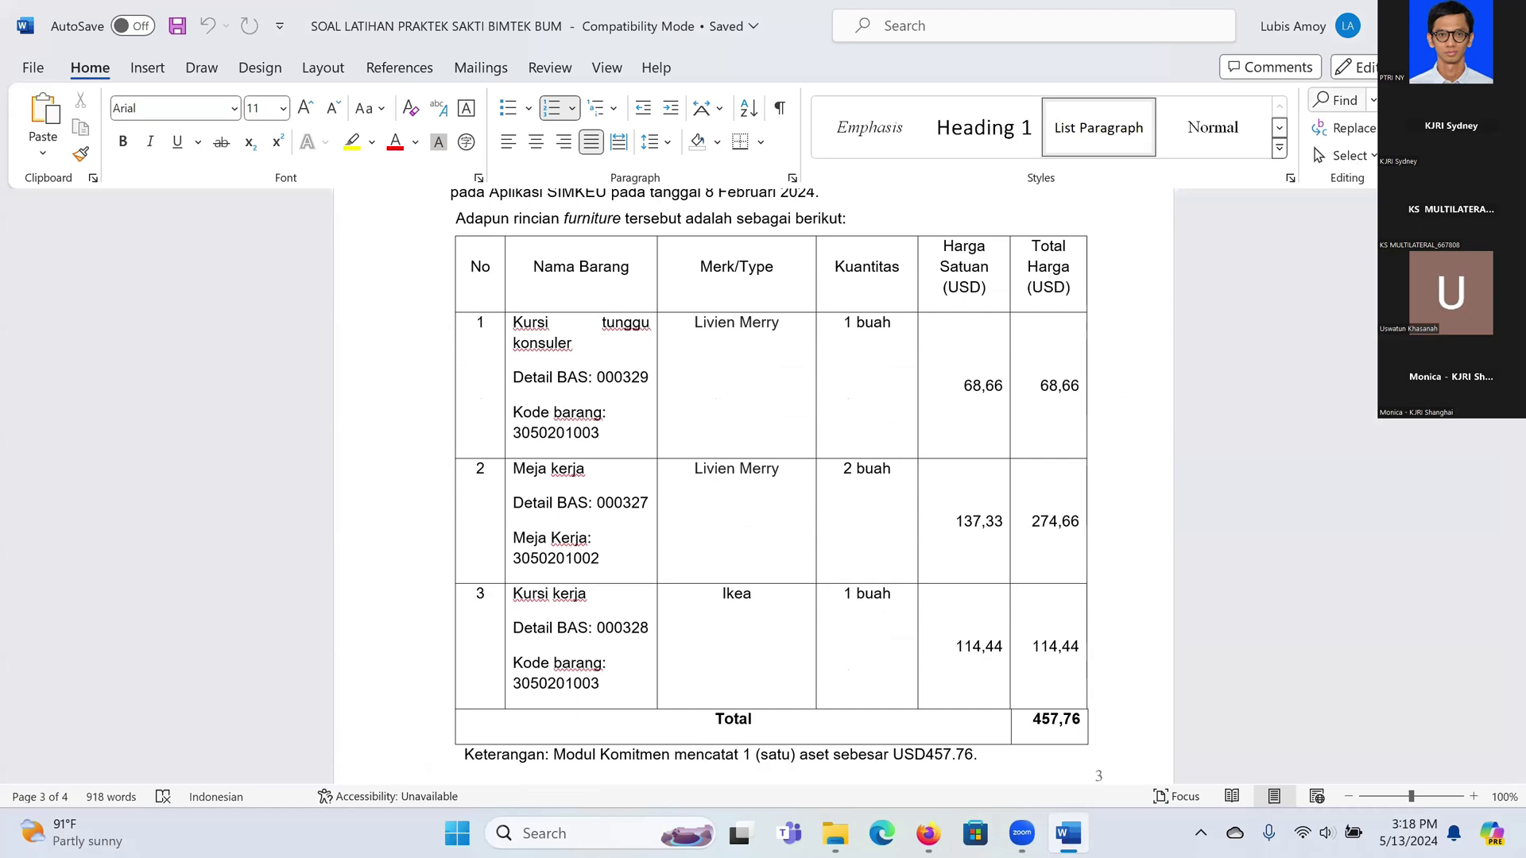
Step: Back in SAKTI, cancel Look up Barang and exit the Rincian Barang form
key(alt+Tab)
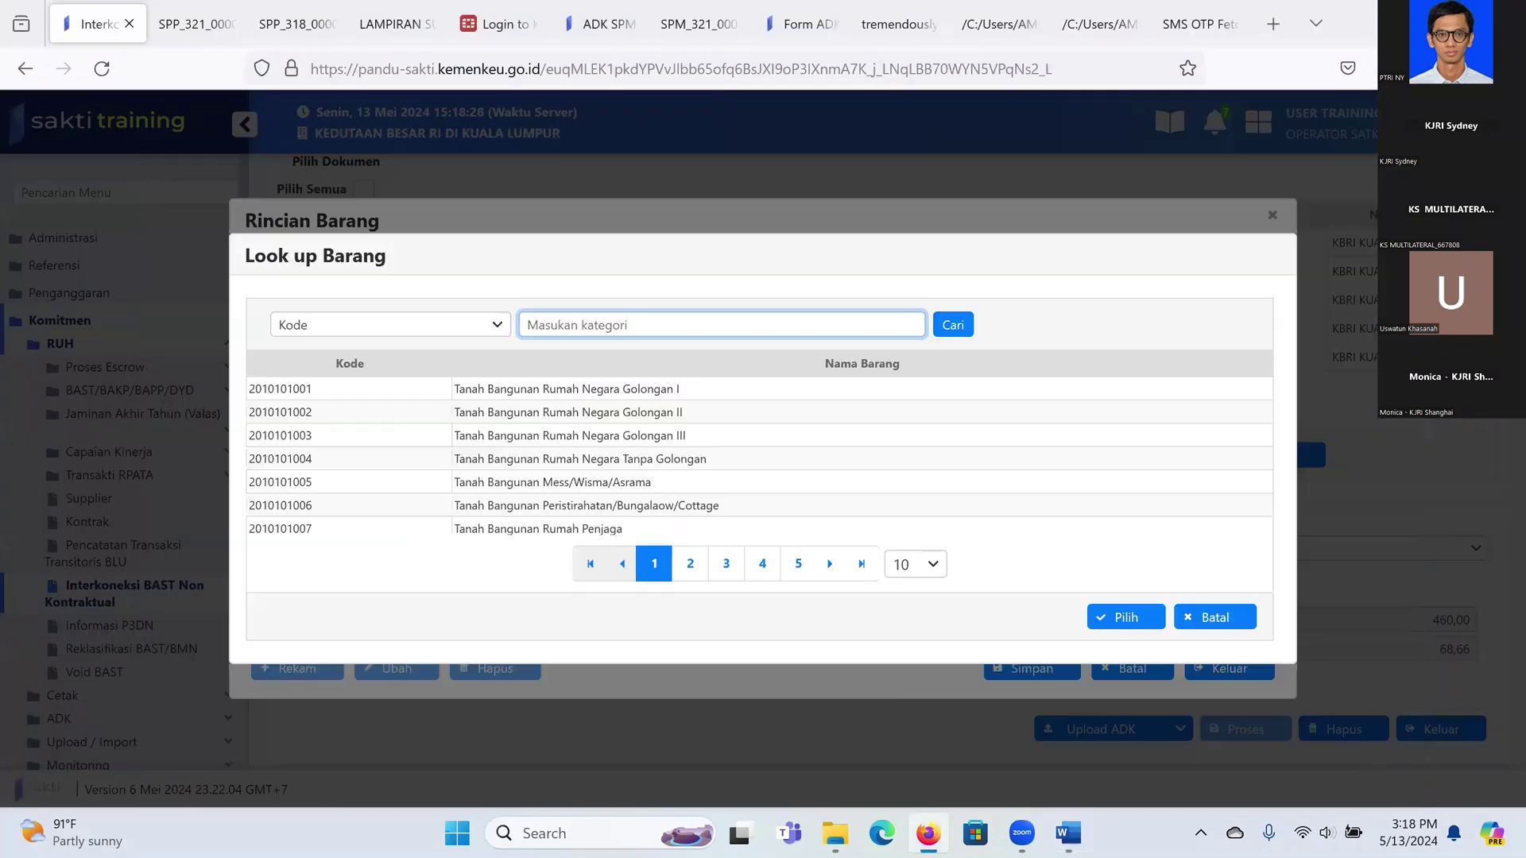
click(1209, 621)
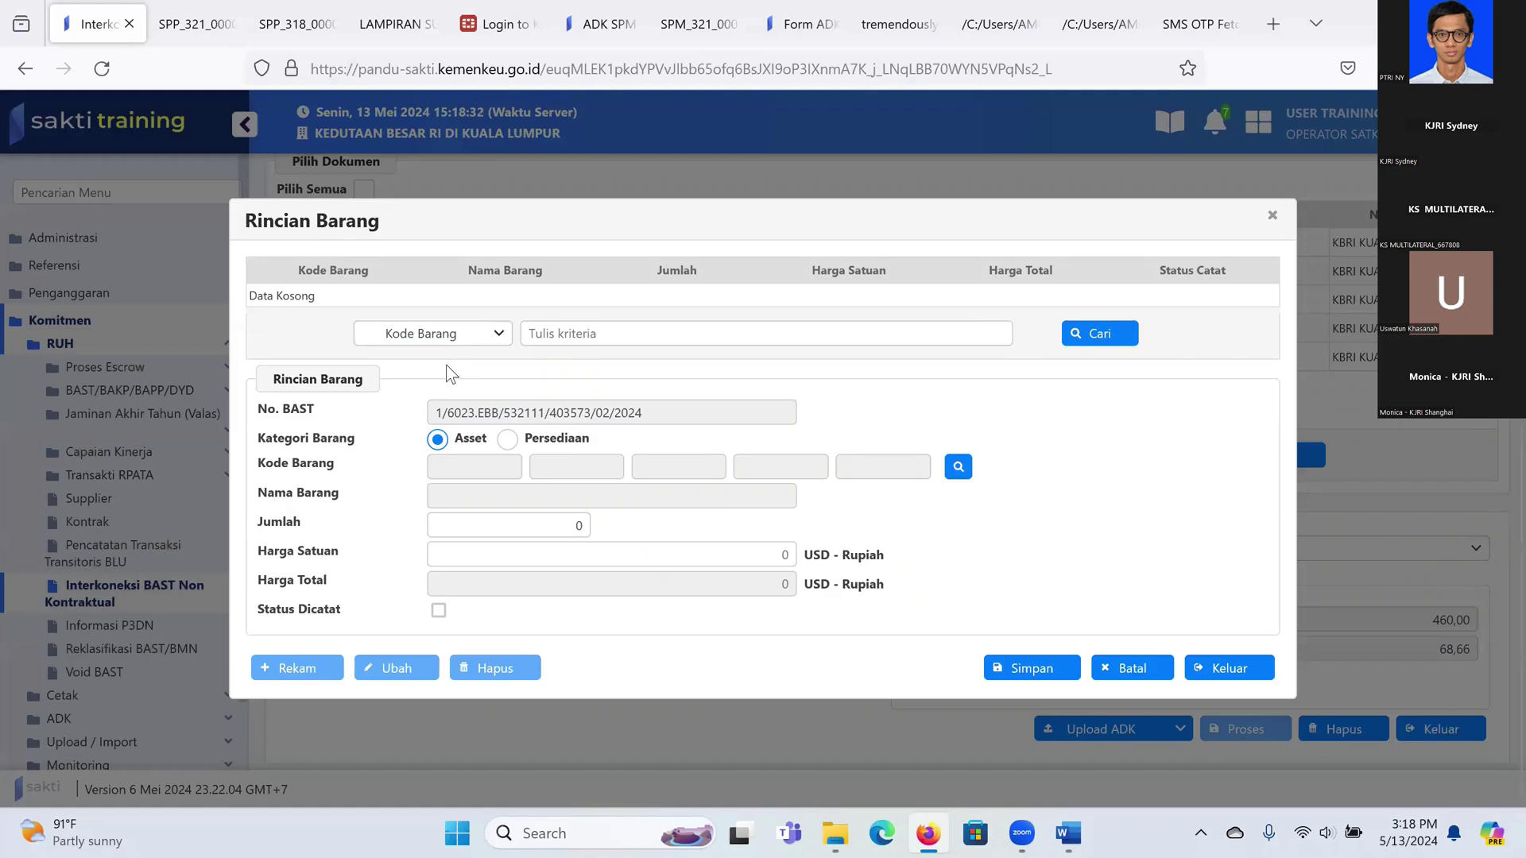
click(1238, 671)
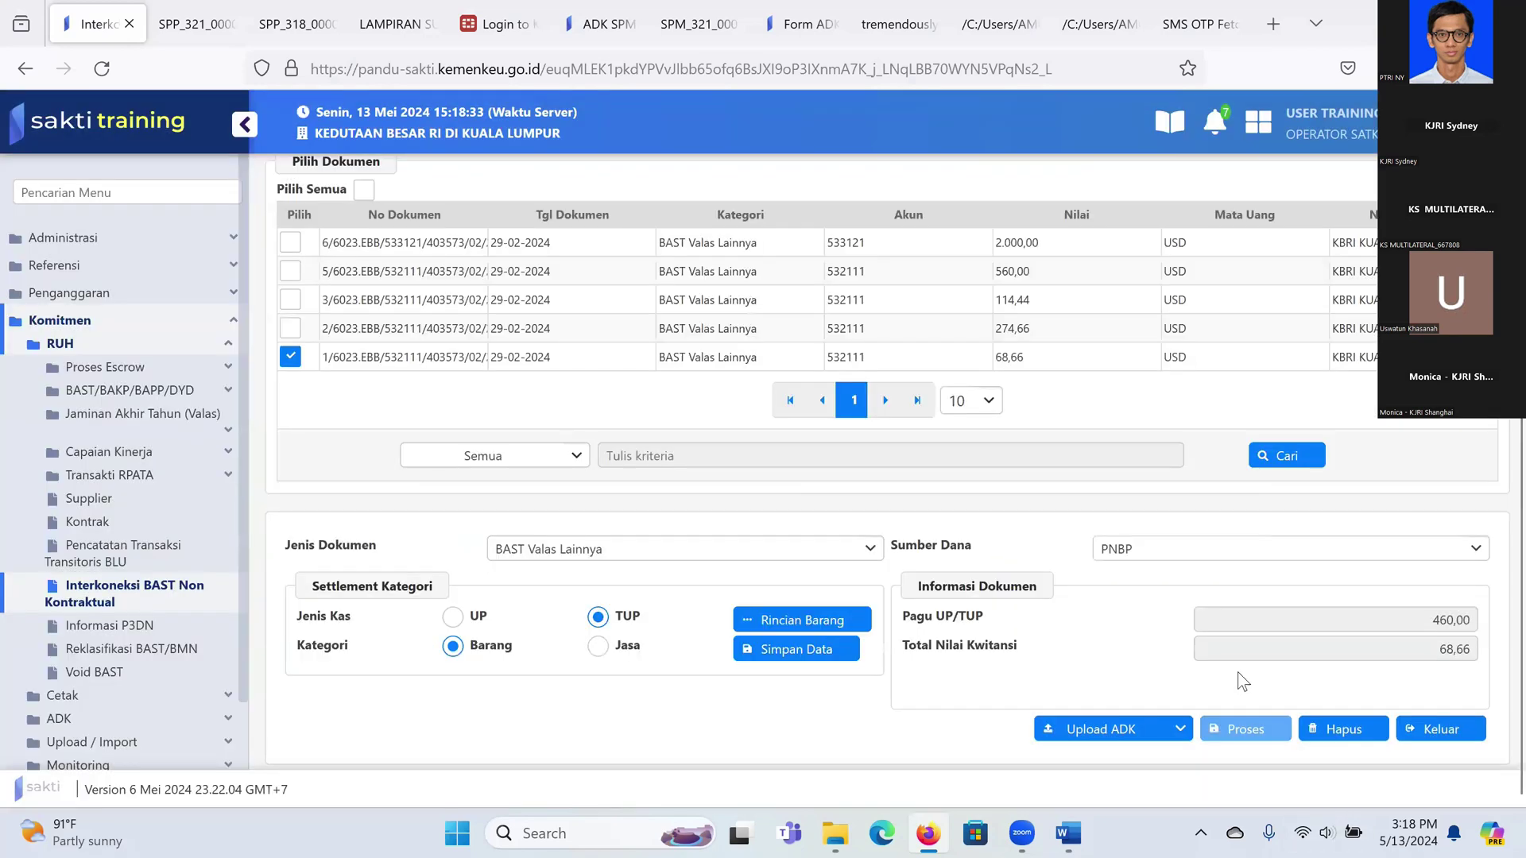
Step: Tick the 68,66, 274,66 and 114,44 furniture BAST documents, totalling 457,76
click(290, 357)
click(292, 360)
click(291, 334)
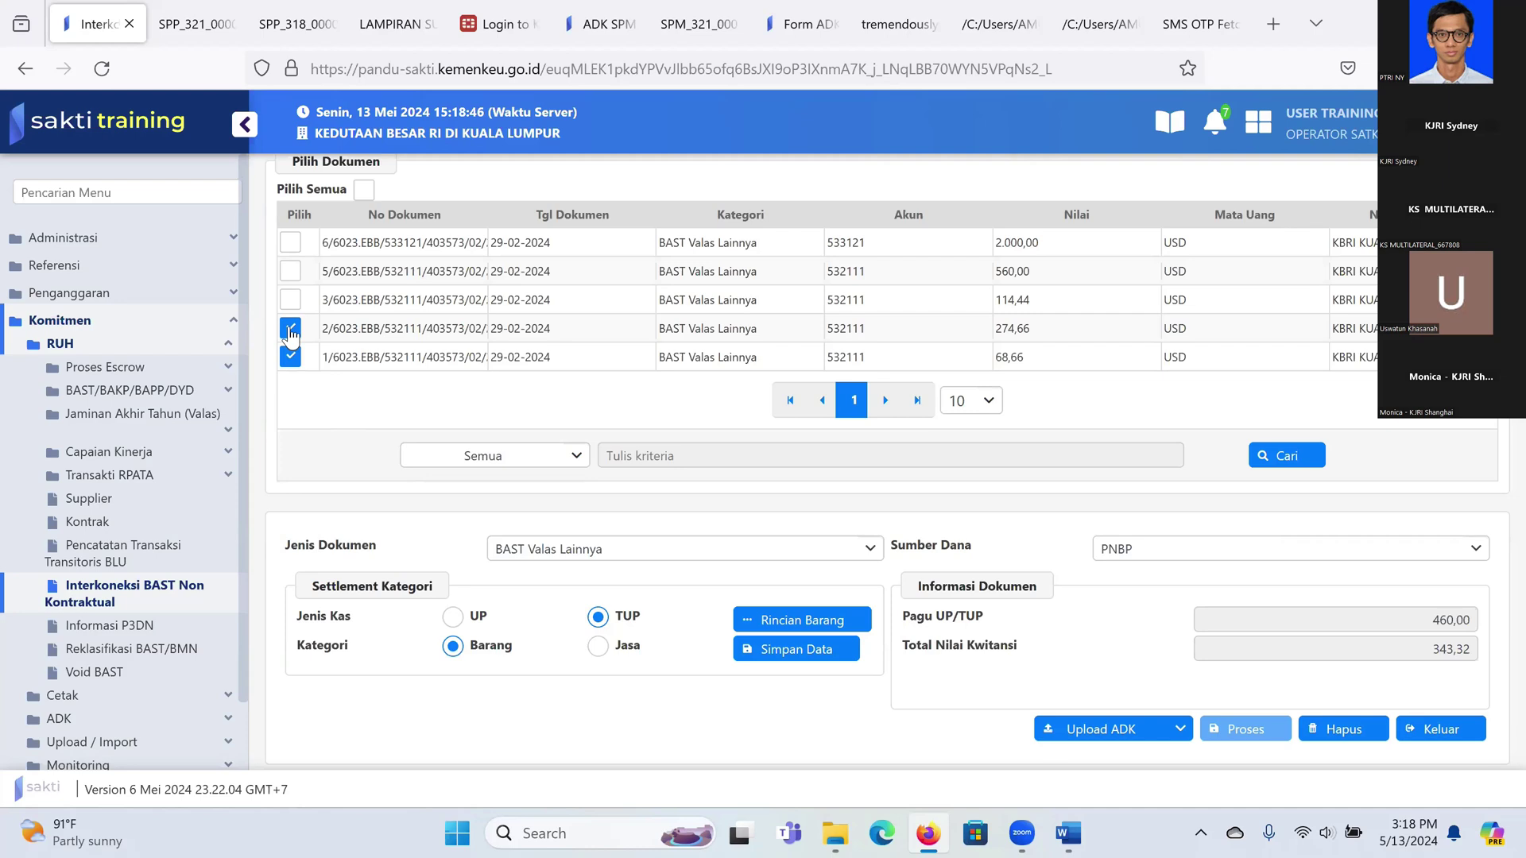
click(289, 302)
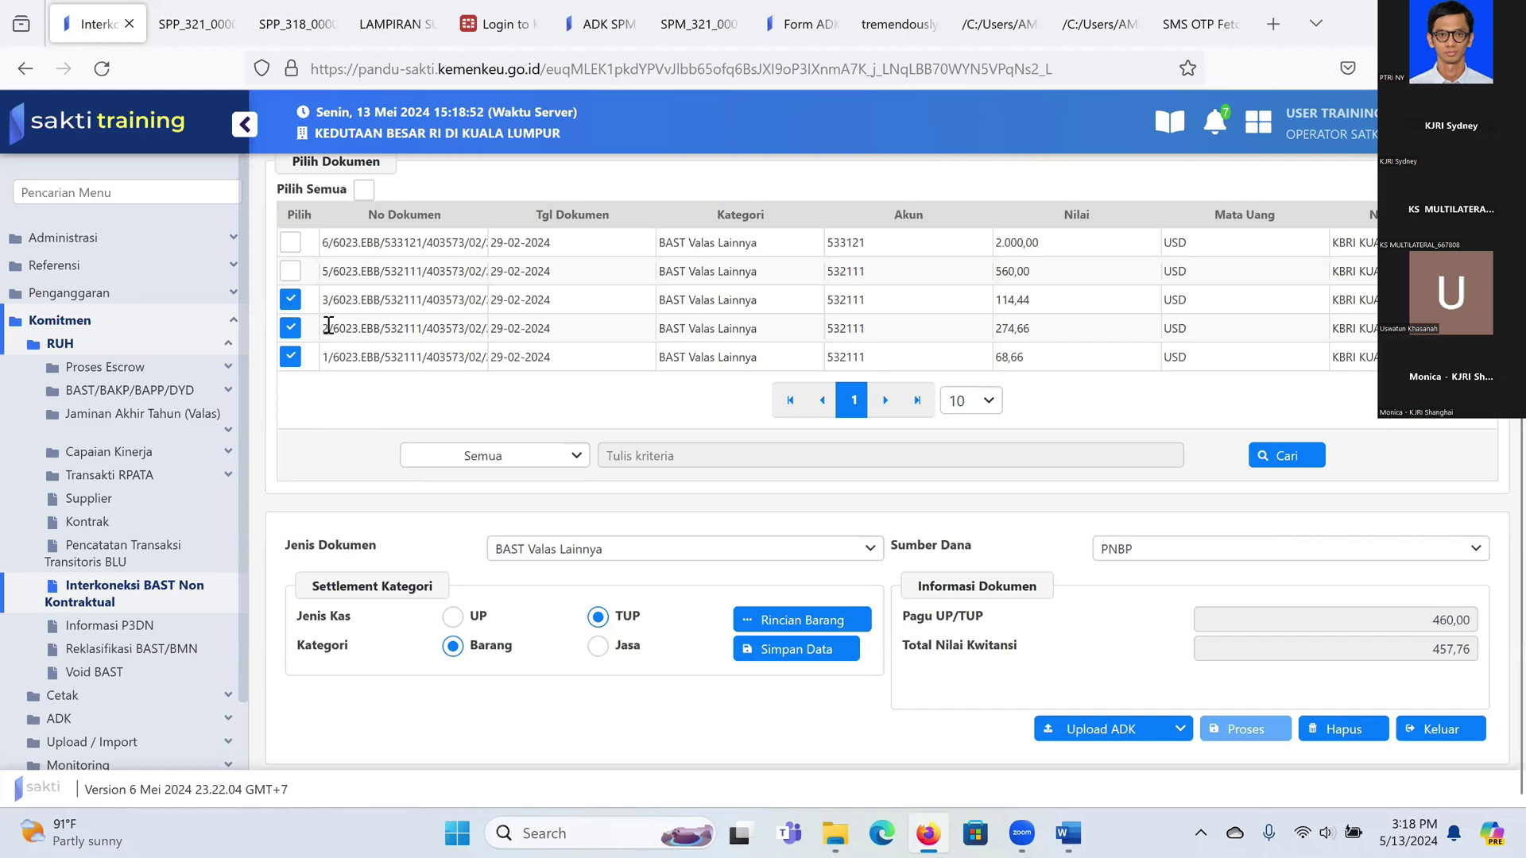
Step: Try opening Rincian Barang for all three and dismiss the one-document-only error
click(808, 625)
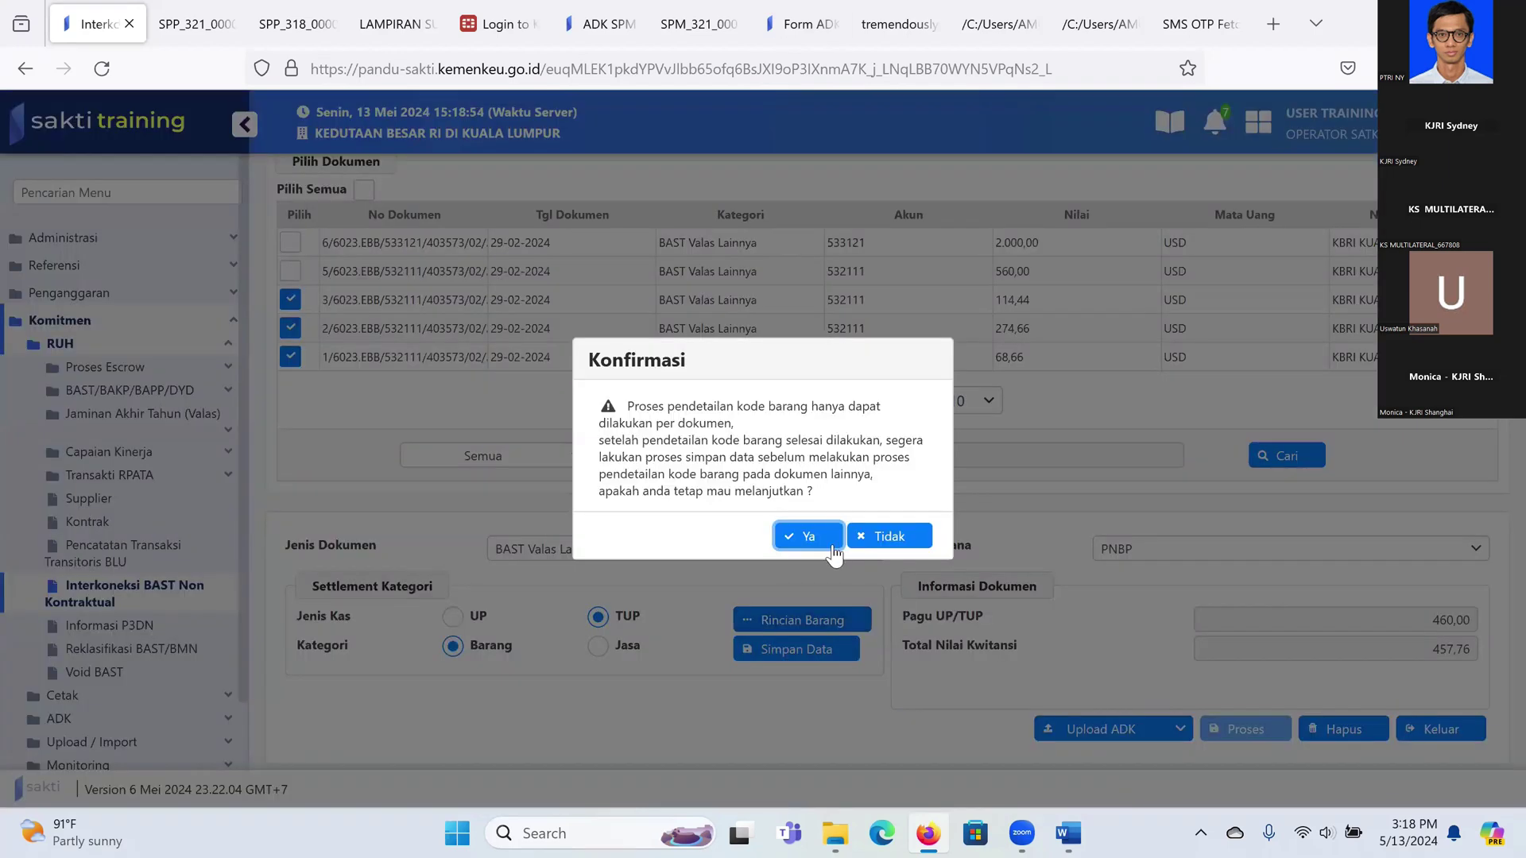
key(Return)
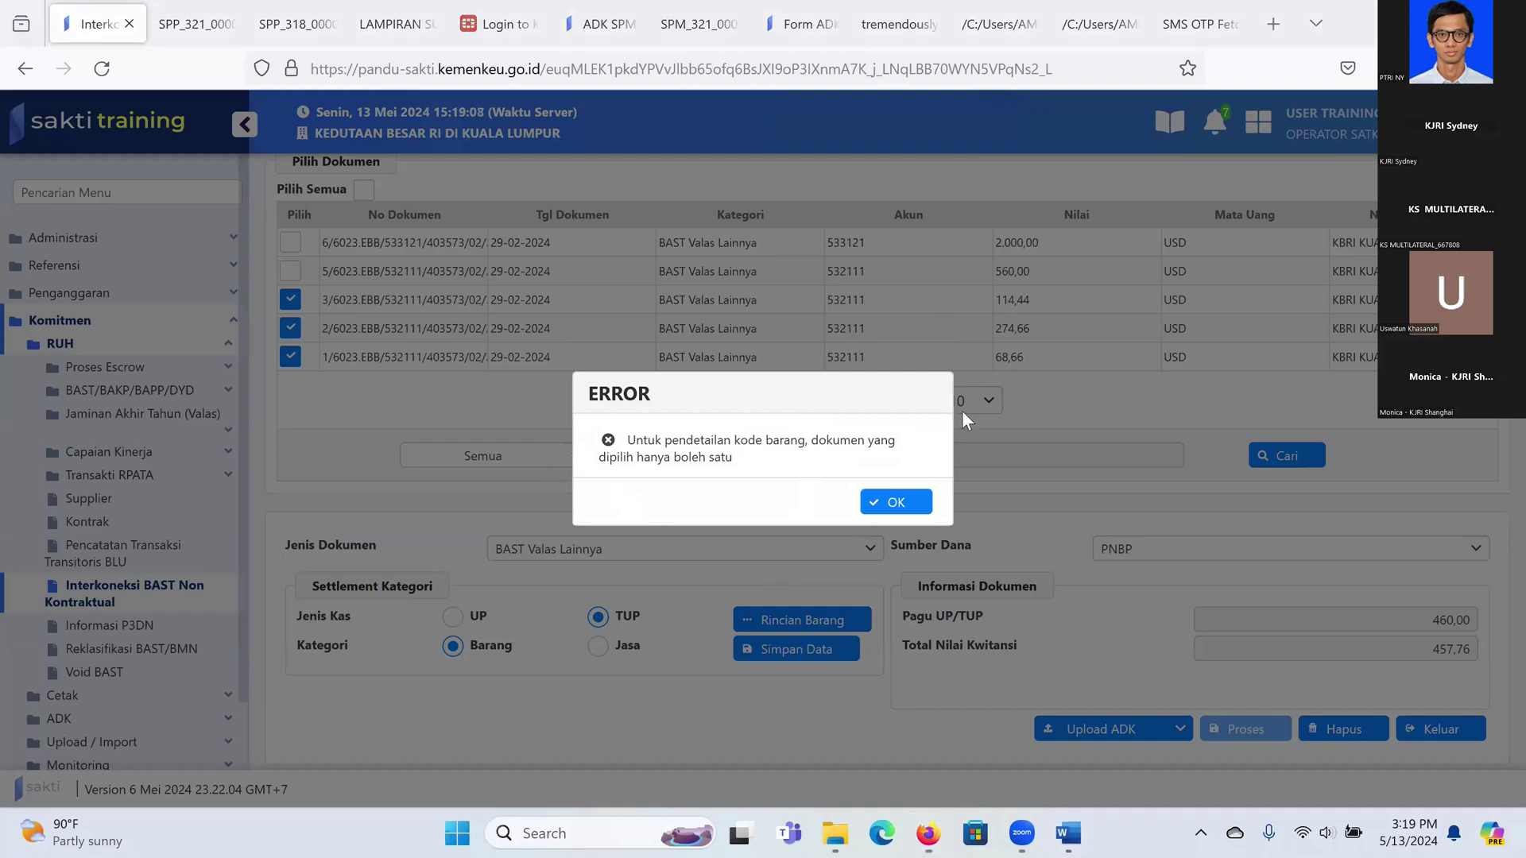
click(896, 502)
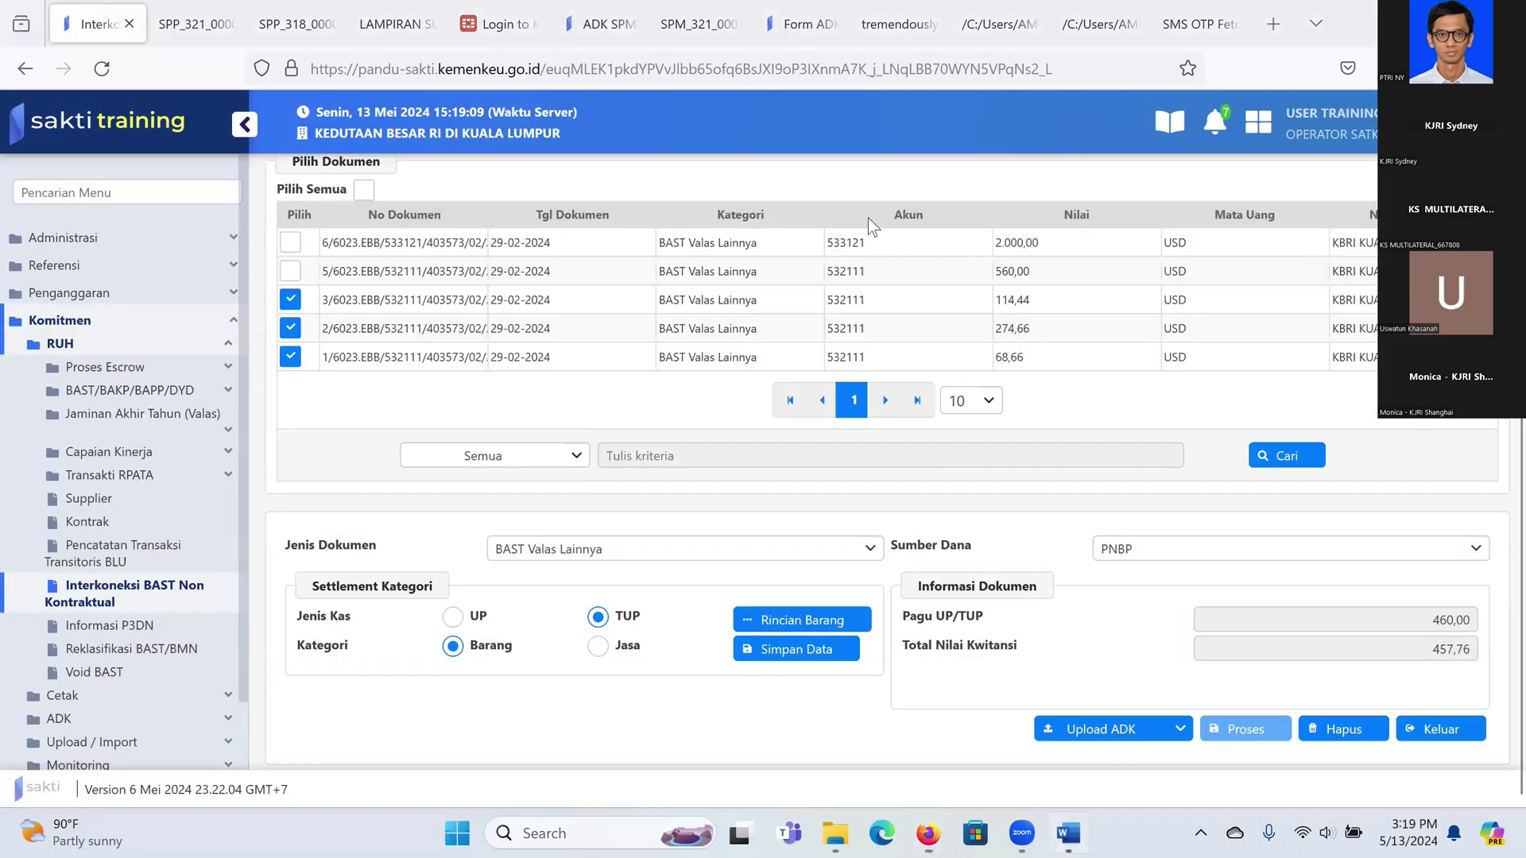
click(1068, 833)
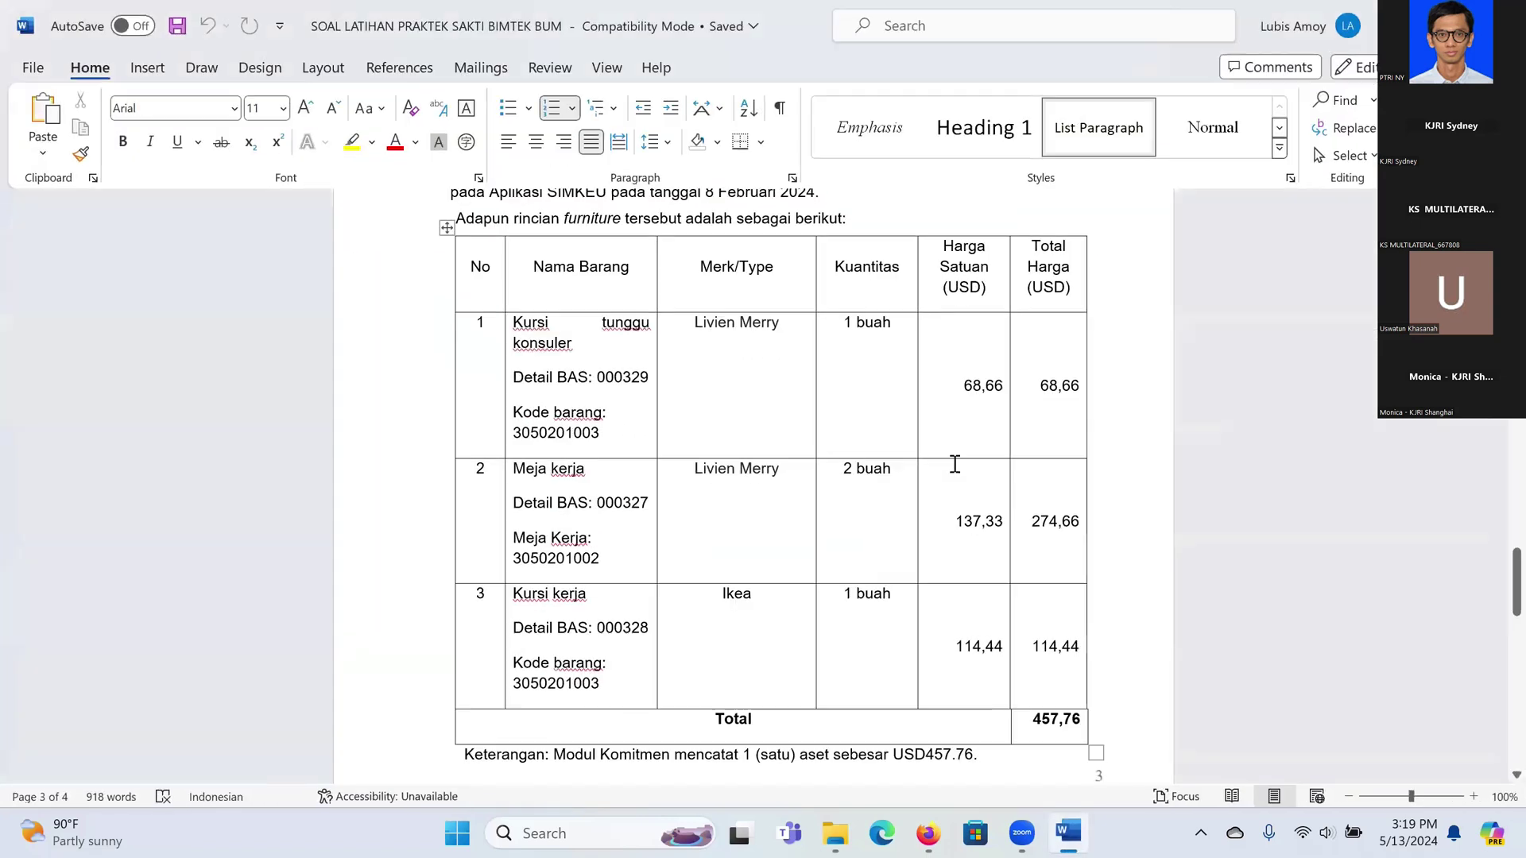
scroll(950, 457, up, 5)
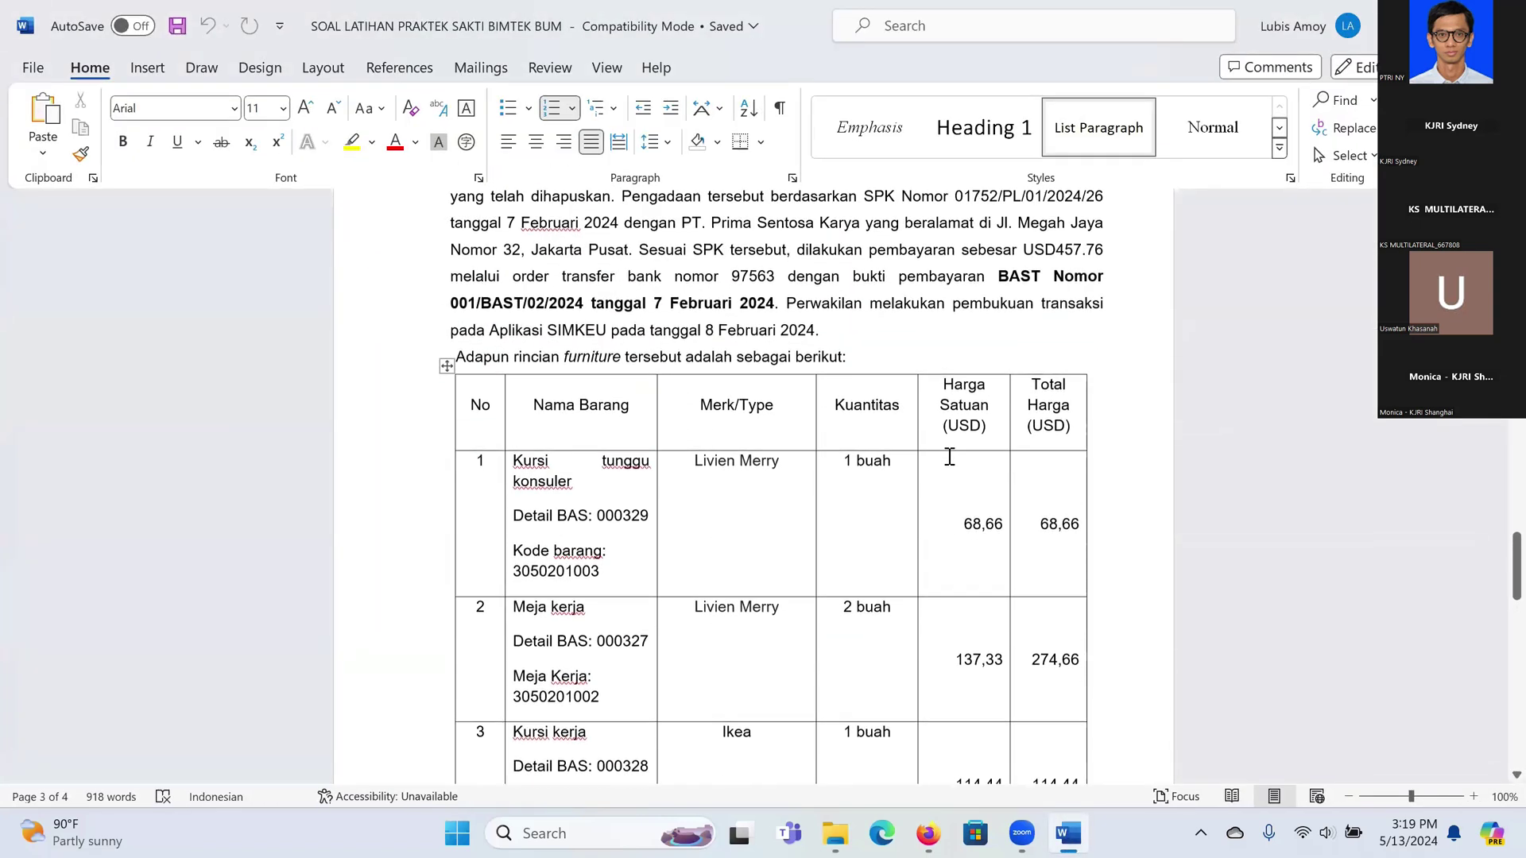
scroll(1023, 367, up, 1)
scroll(930, 580, down, 7)
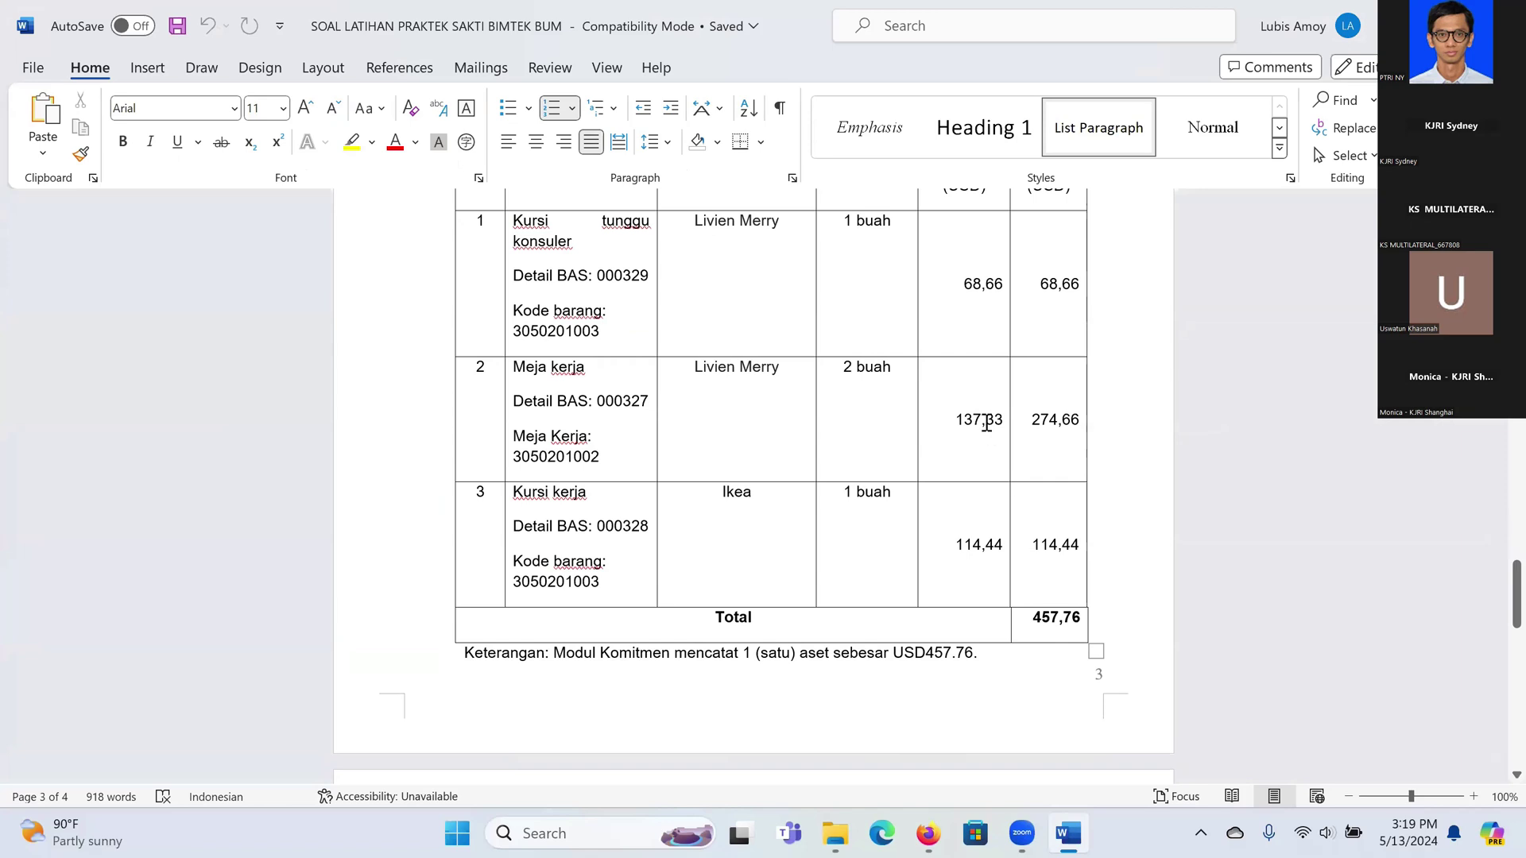
scroll(985, 423, up, 4)
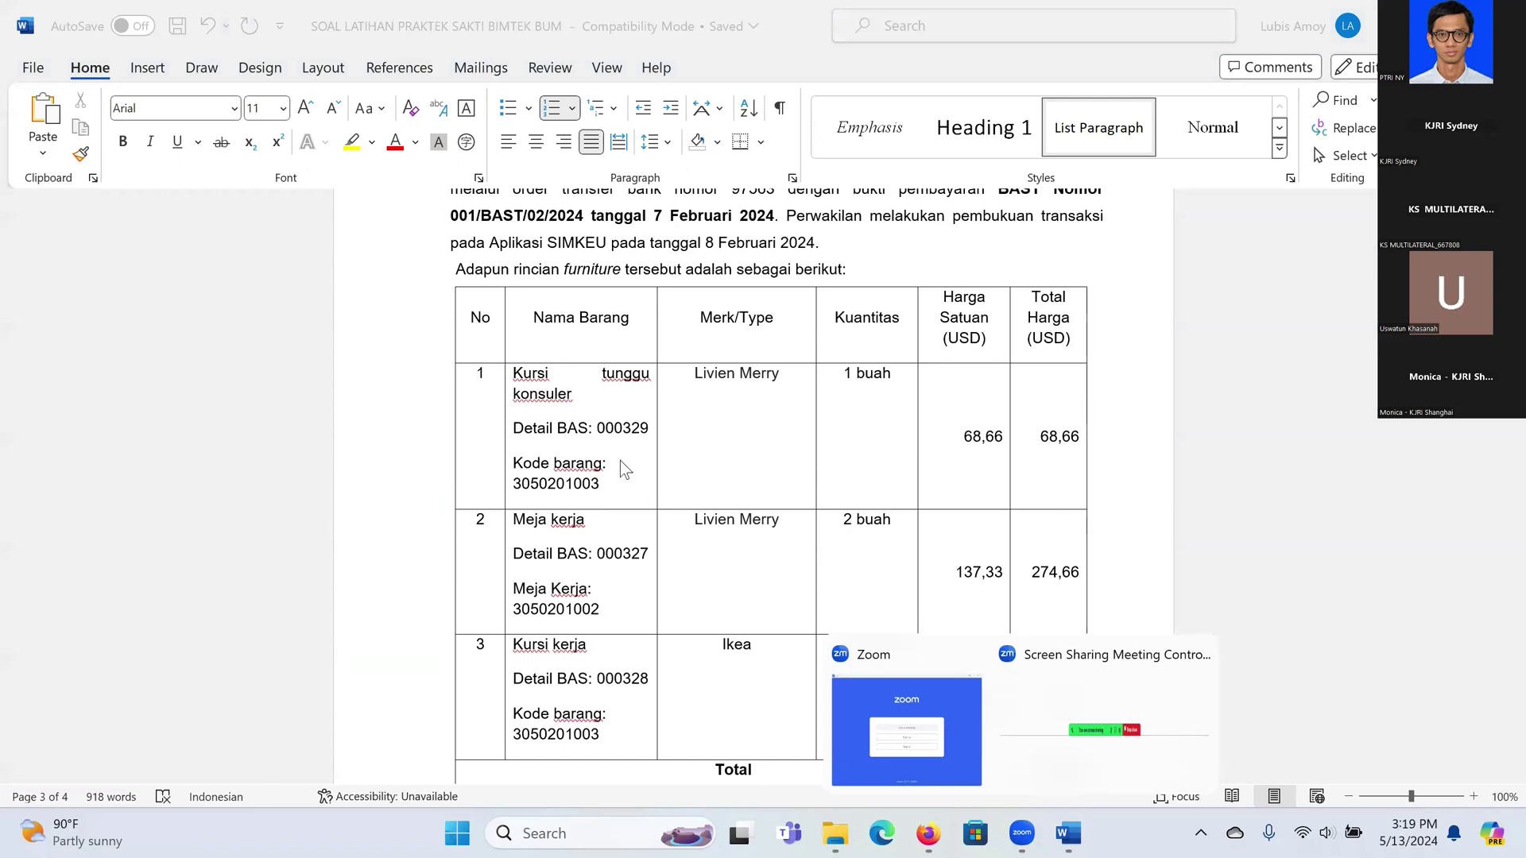
mouse_move(1114, 661)
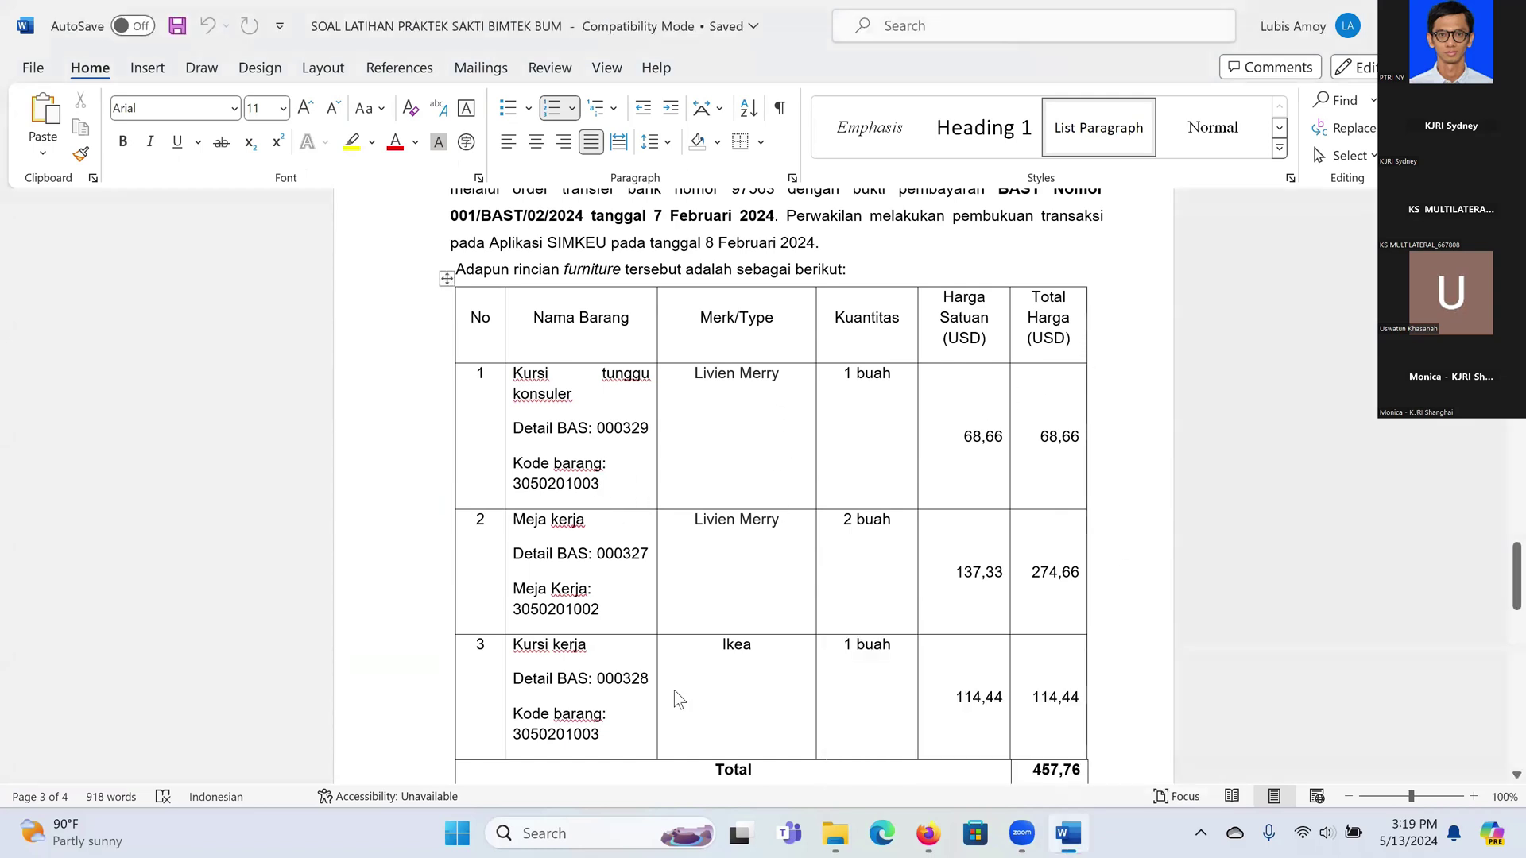
key(alt+Tab)
click(803, 622)
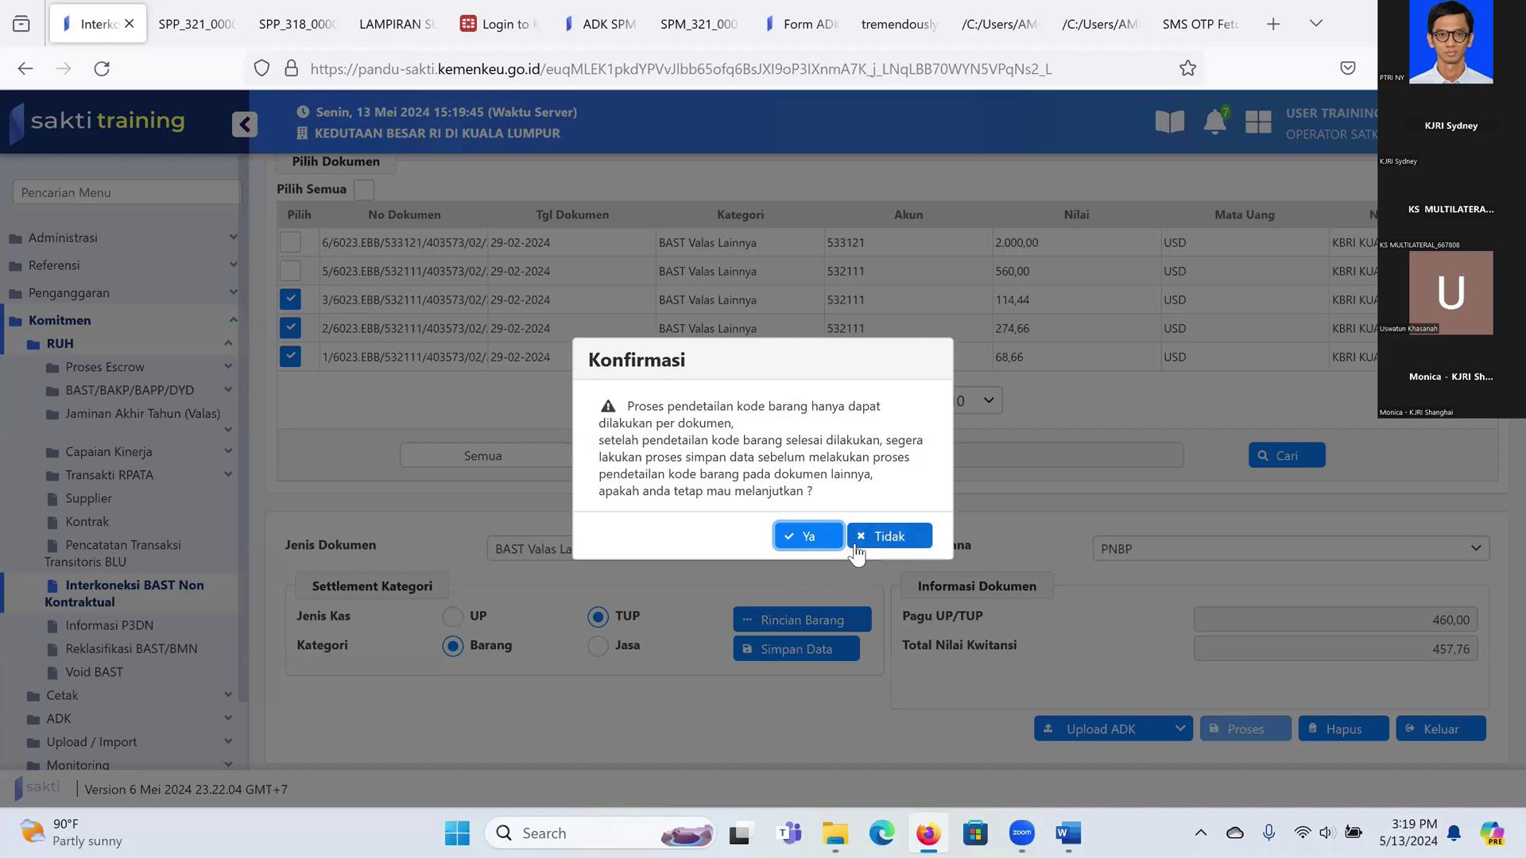
Step: Decline detailing, untick all three documents, re-tick only the 68,66 one and open Rincian Barang
click(858, 549)
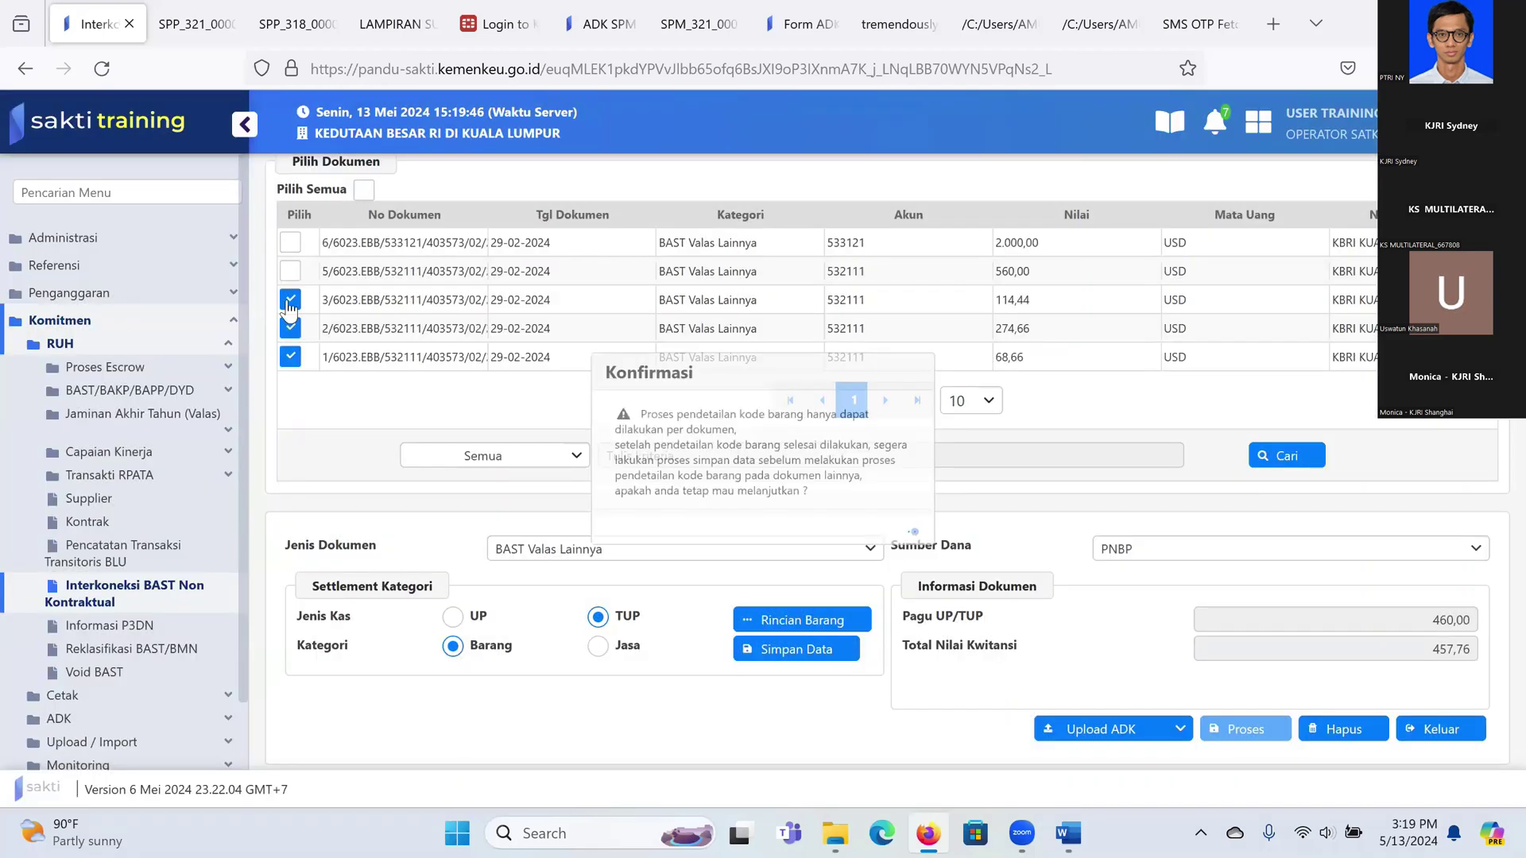
click(290, 301)
click(290, 329)
click(290, 357)
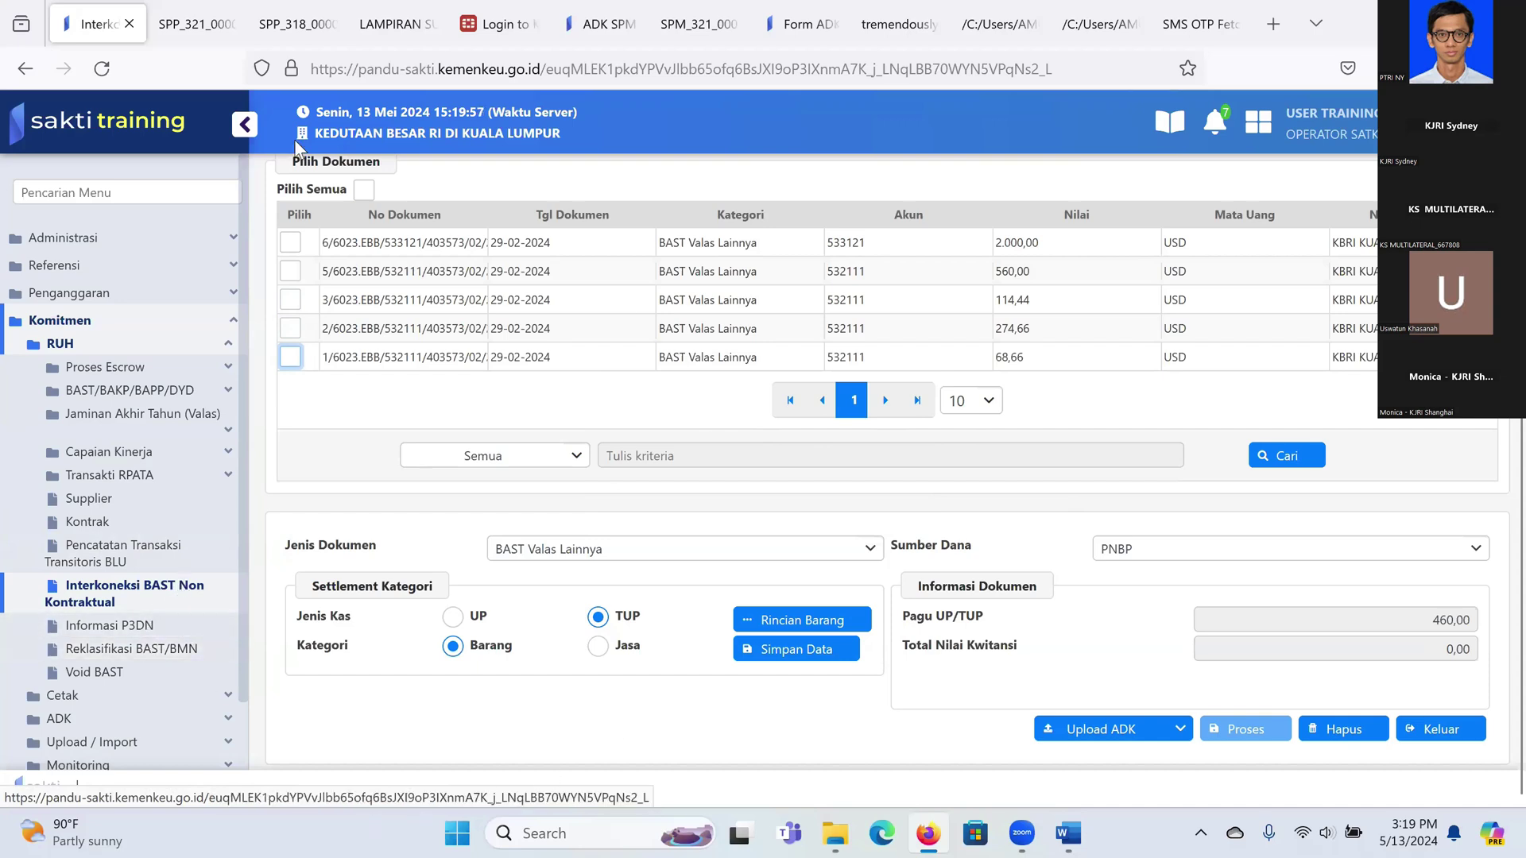
click(290, 356)
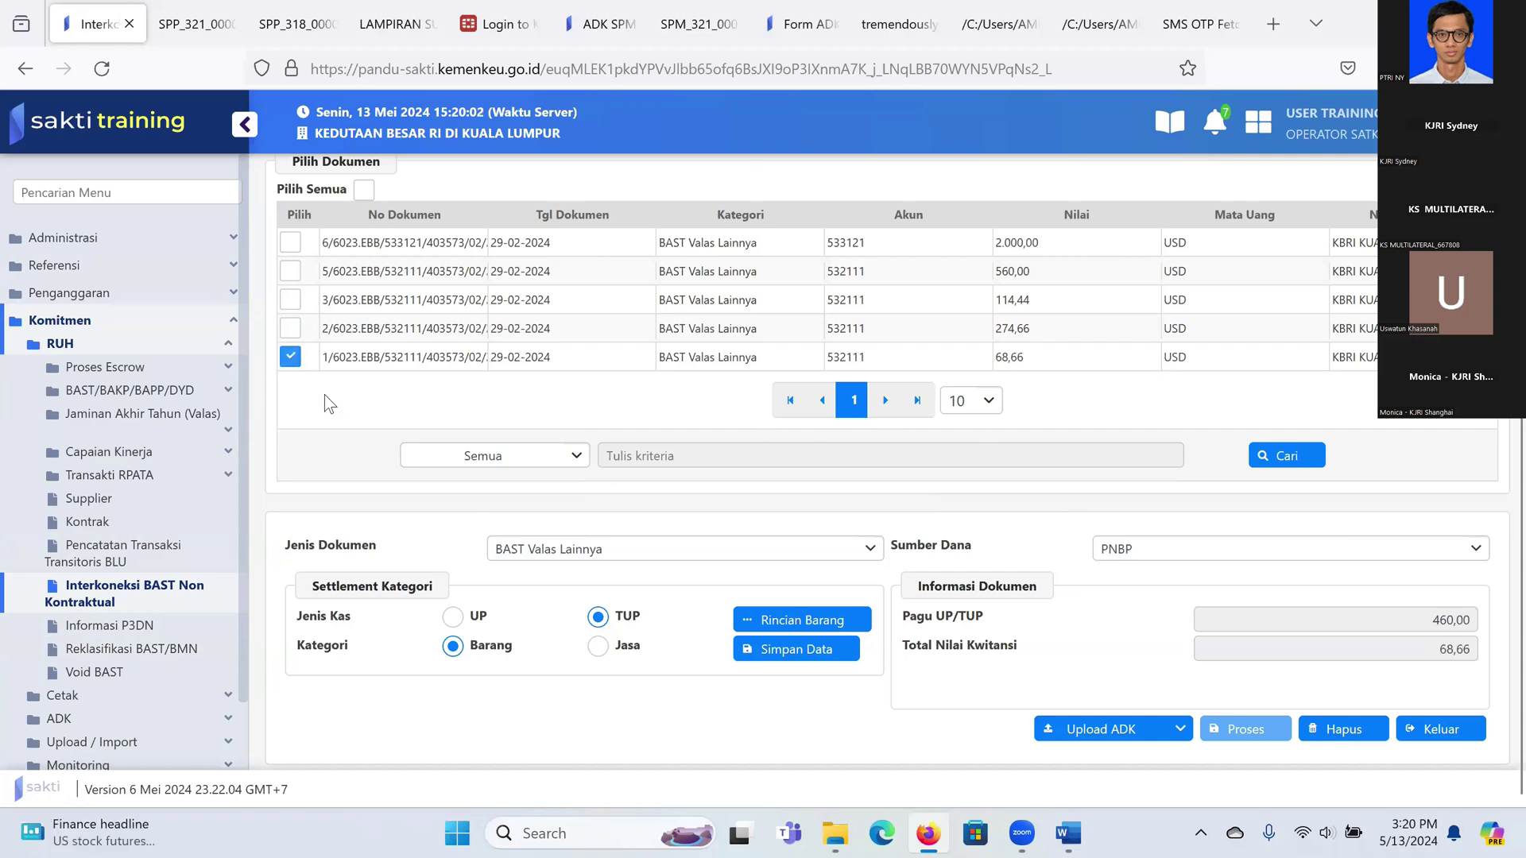
click(808, 627)
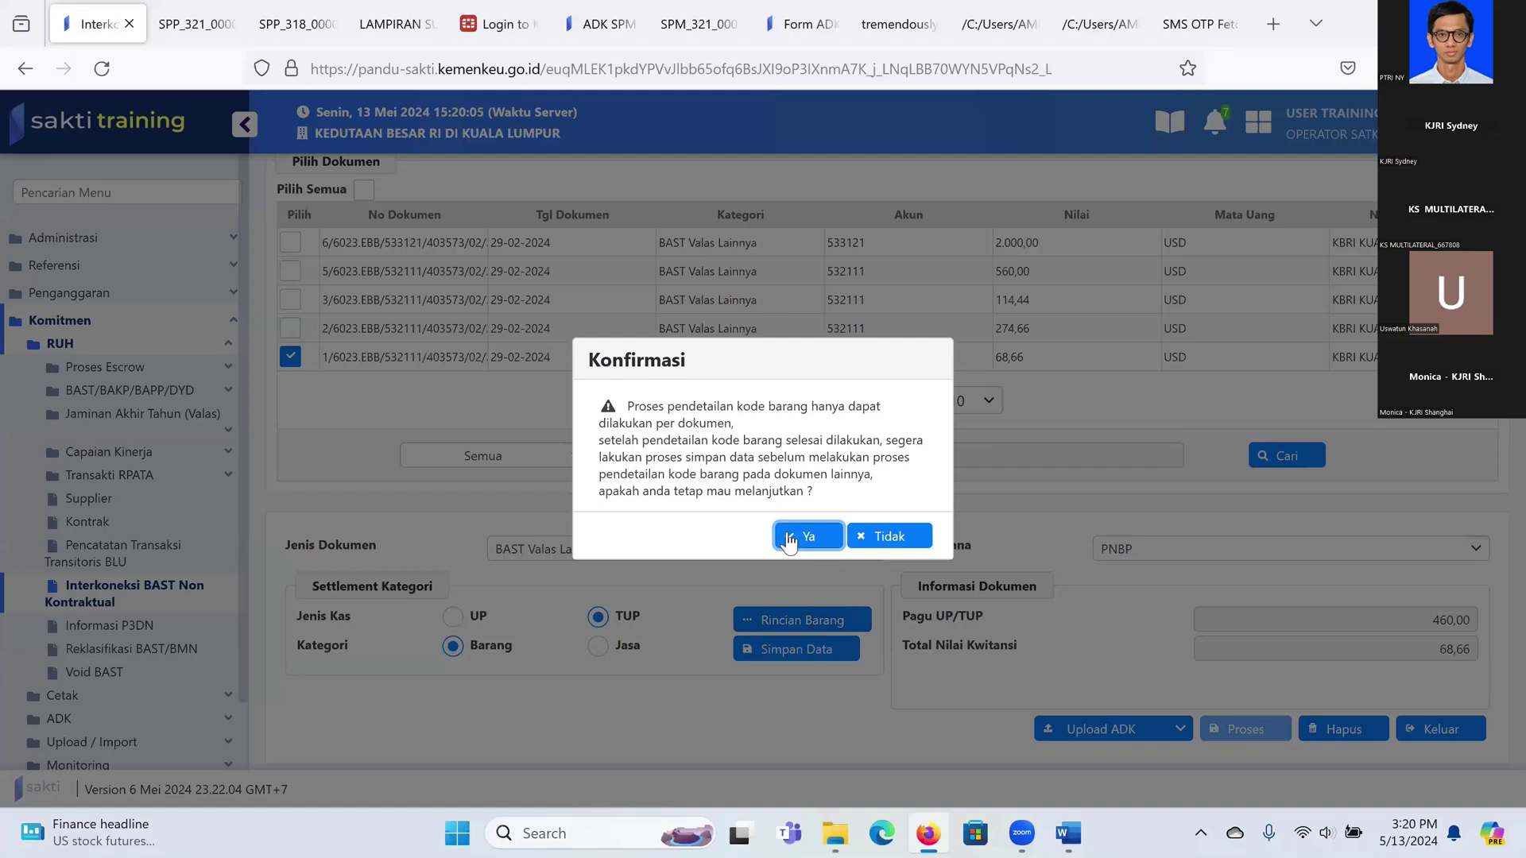
Step: Confirm detailing, start a new item and open the Kode Barang lookup filtered by Kode
click(808, 535)
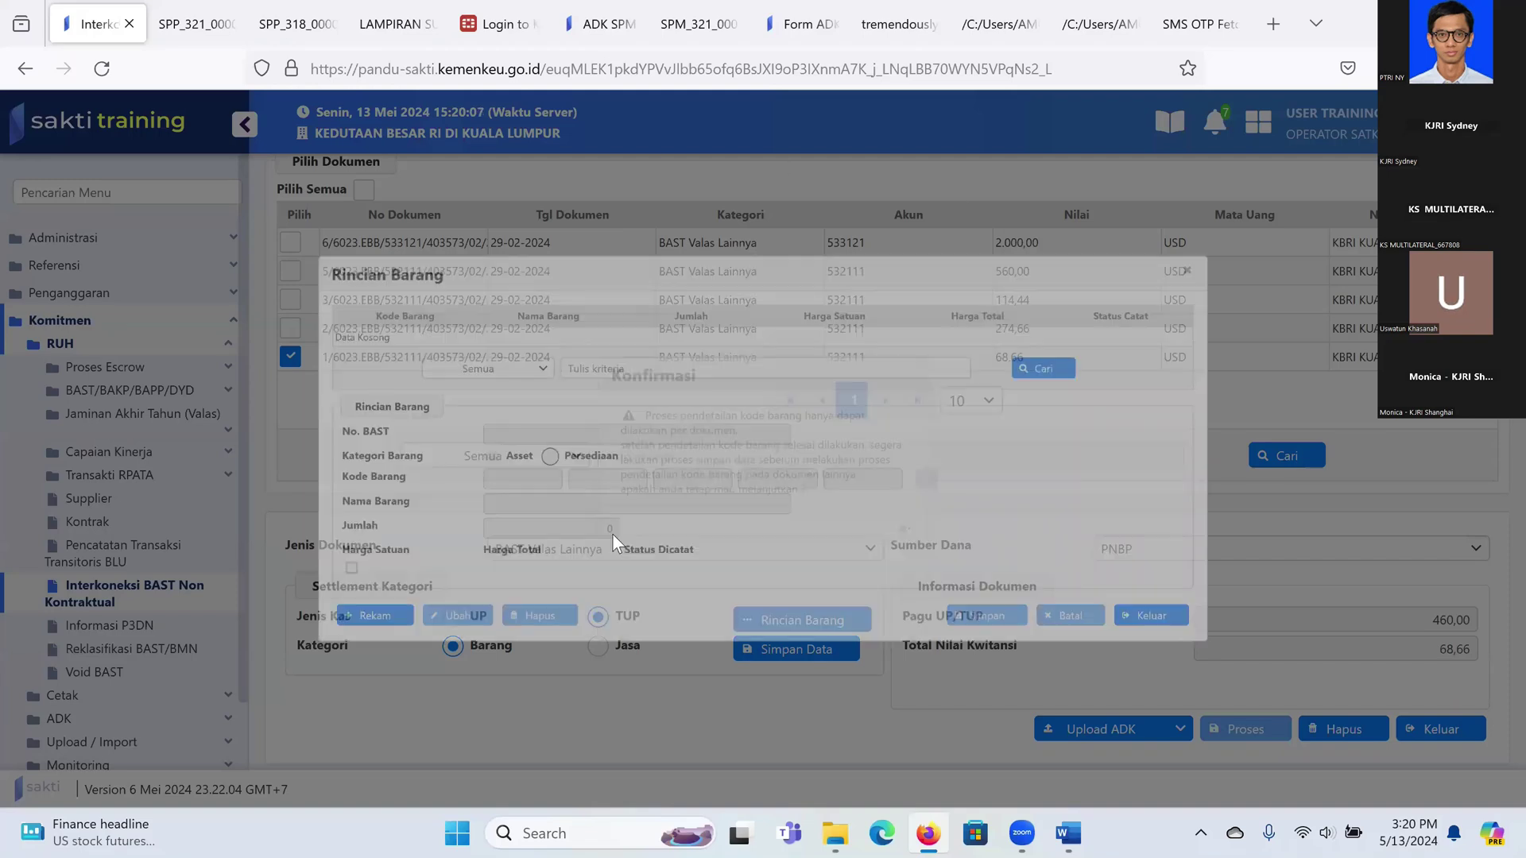
click(297, 649)
click(959, 467)
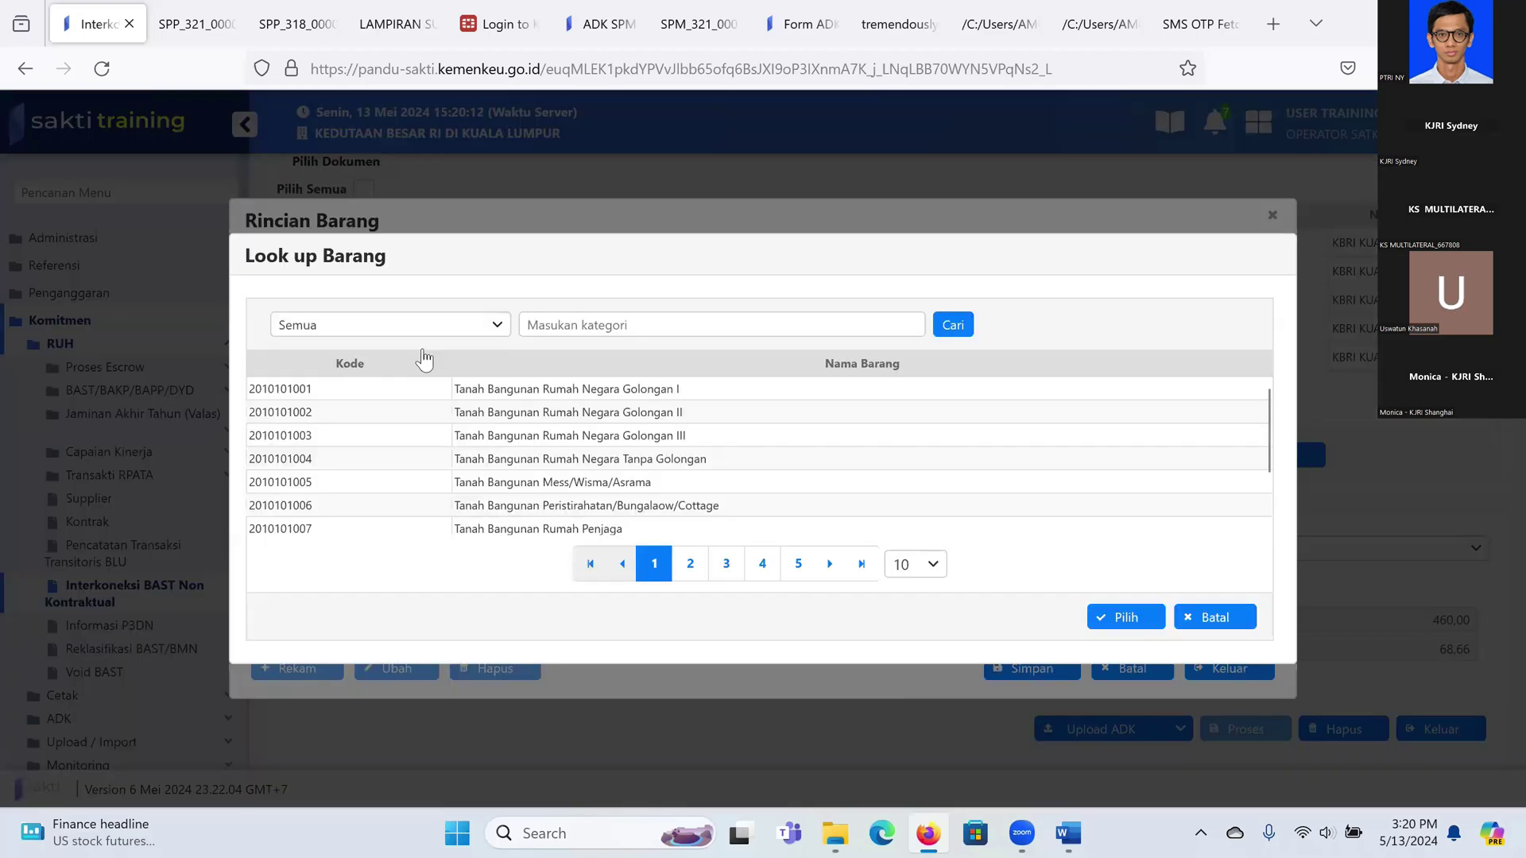
click(393, 325)
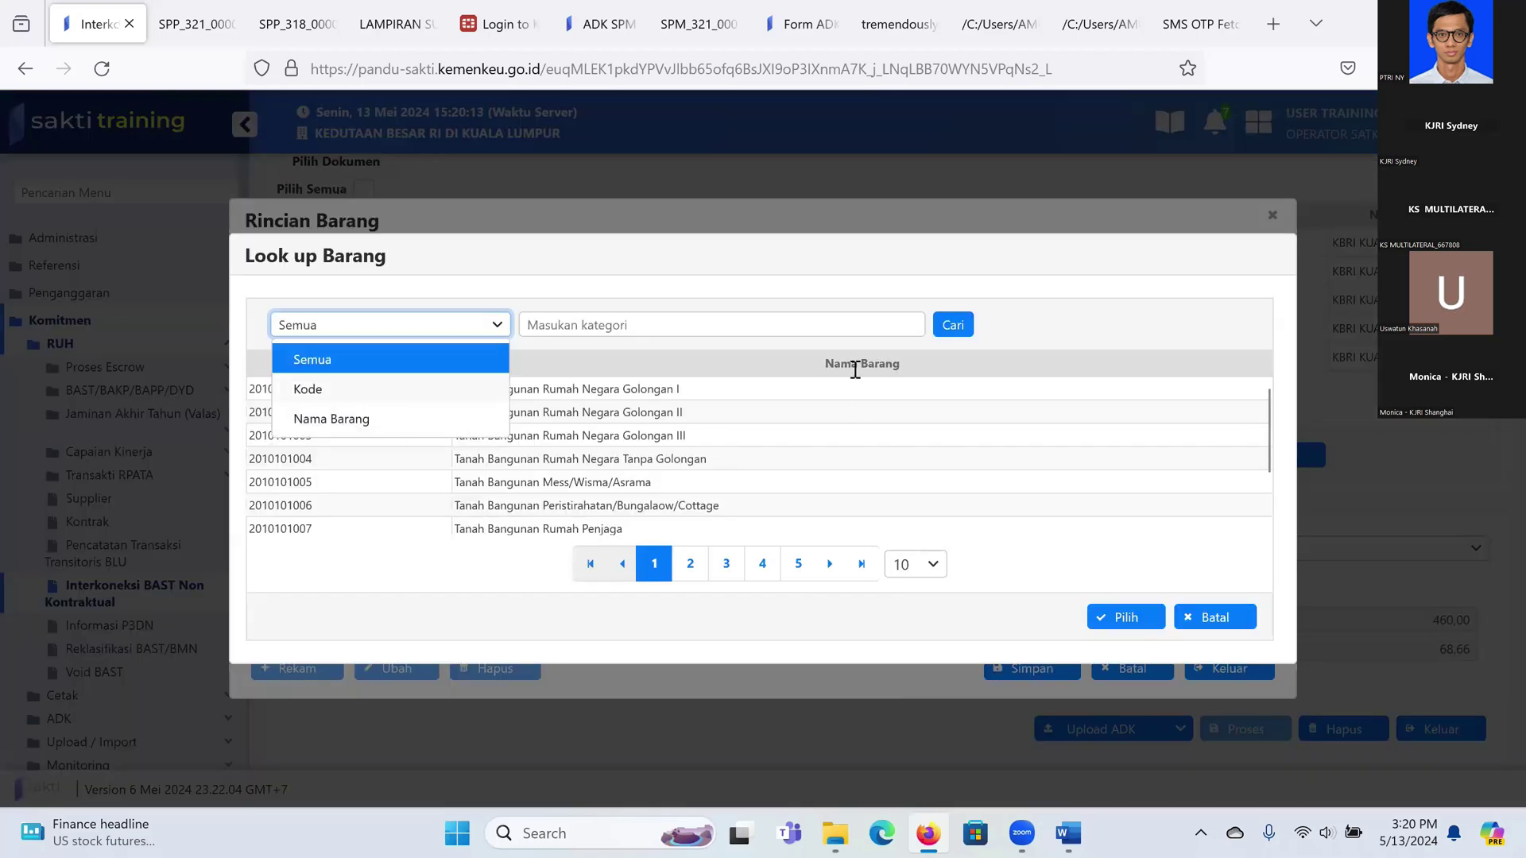
key(Down)
key(Return)
click(812, 318)
text(3010)
key(BackSpace)
key(BackSpace)
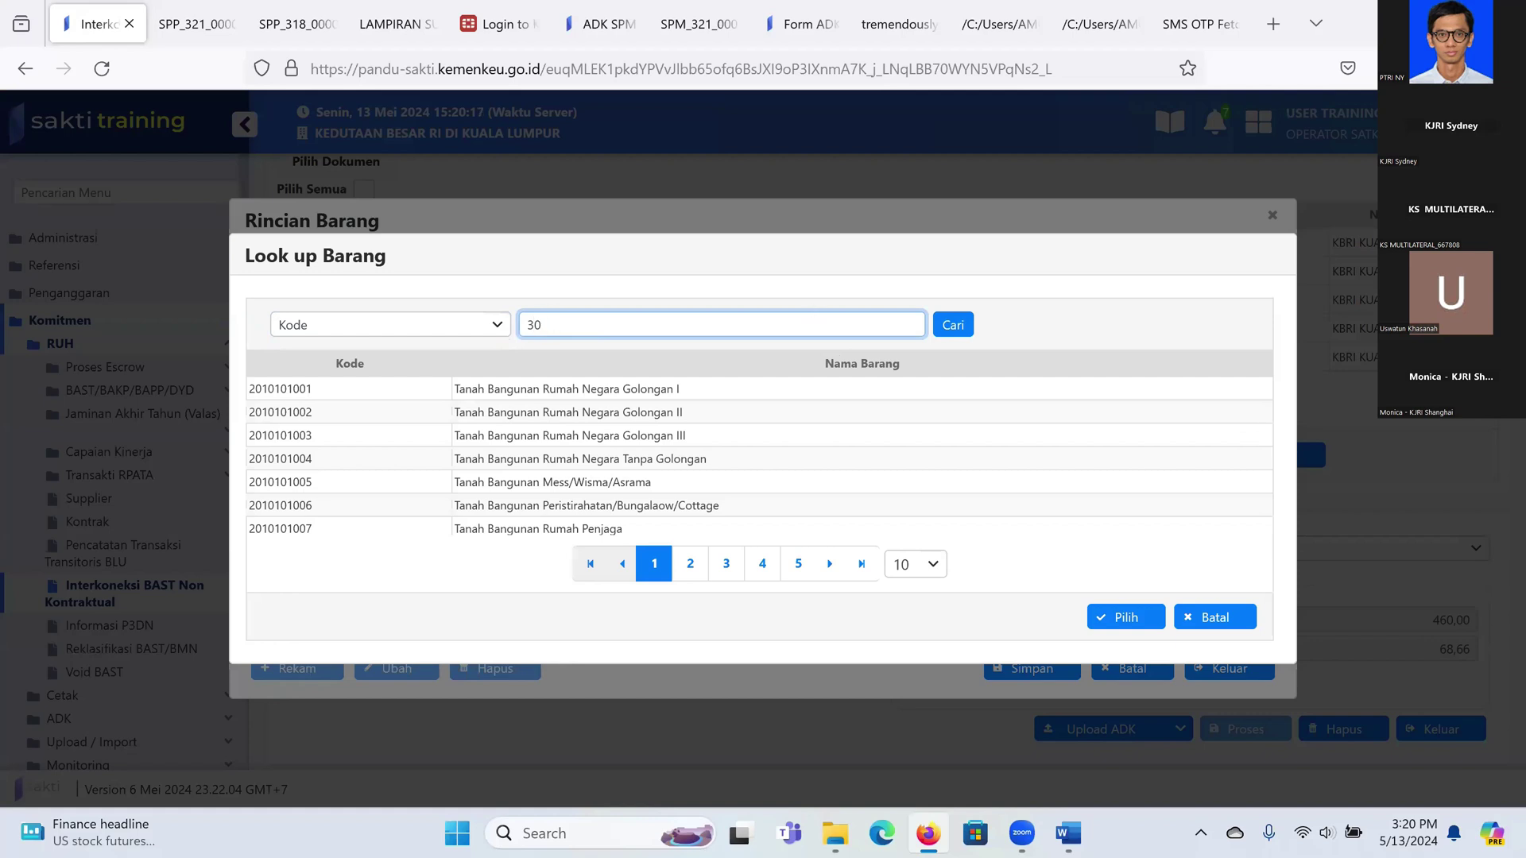
text(50201003)
click(951, 325)
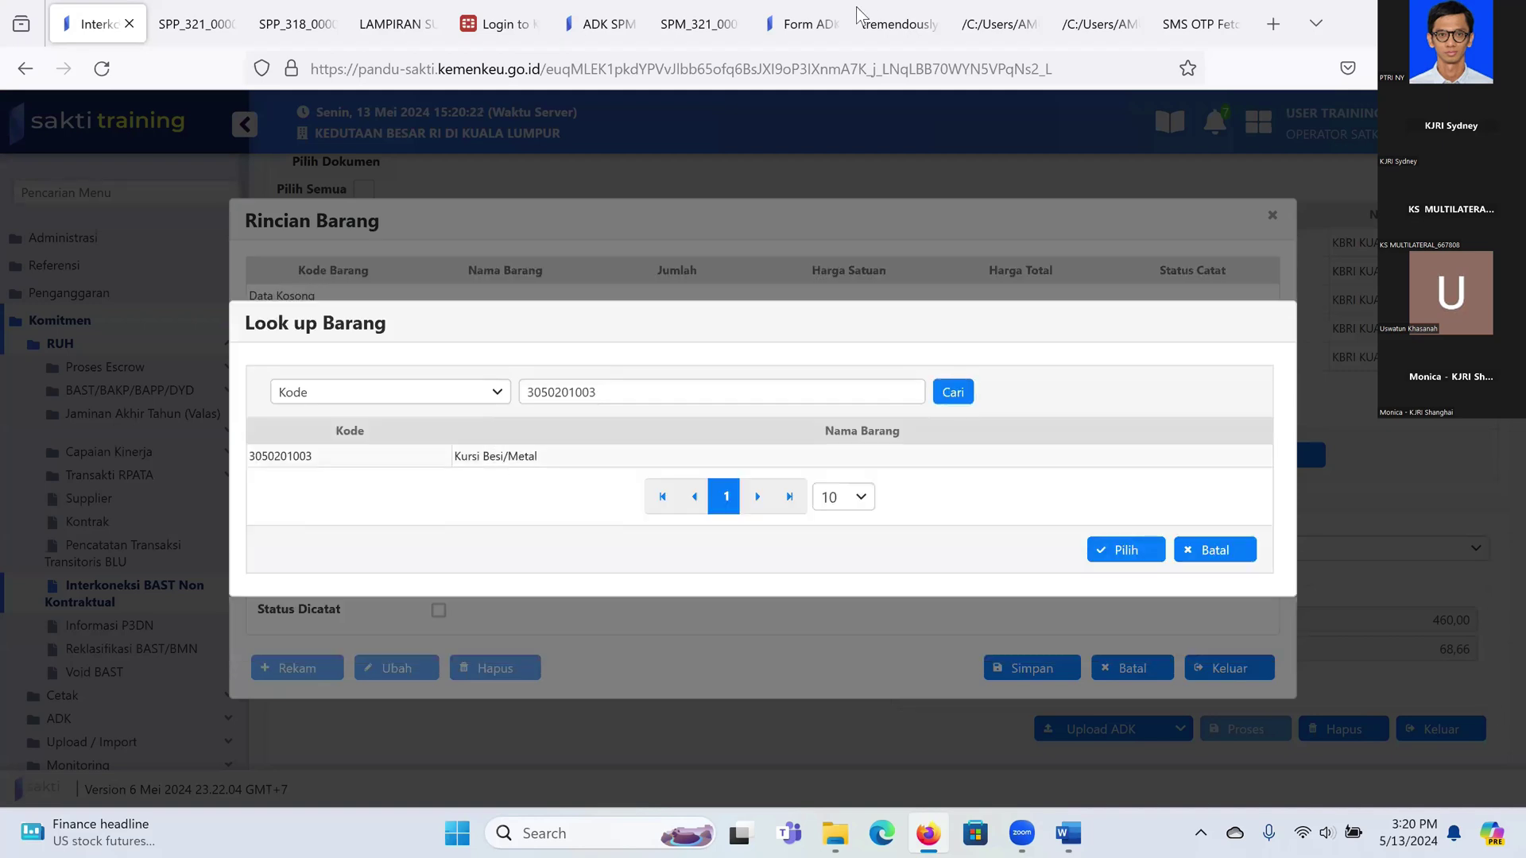
click(500, 457)
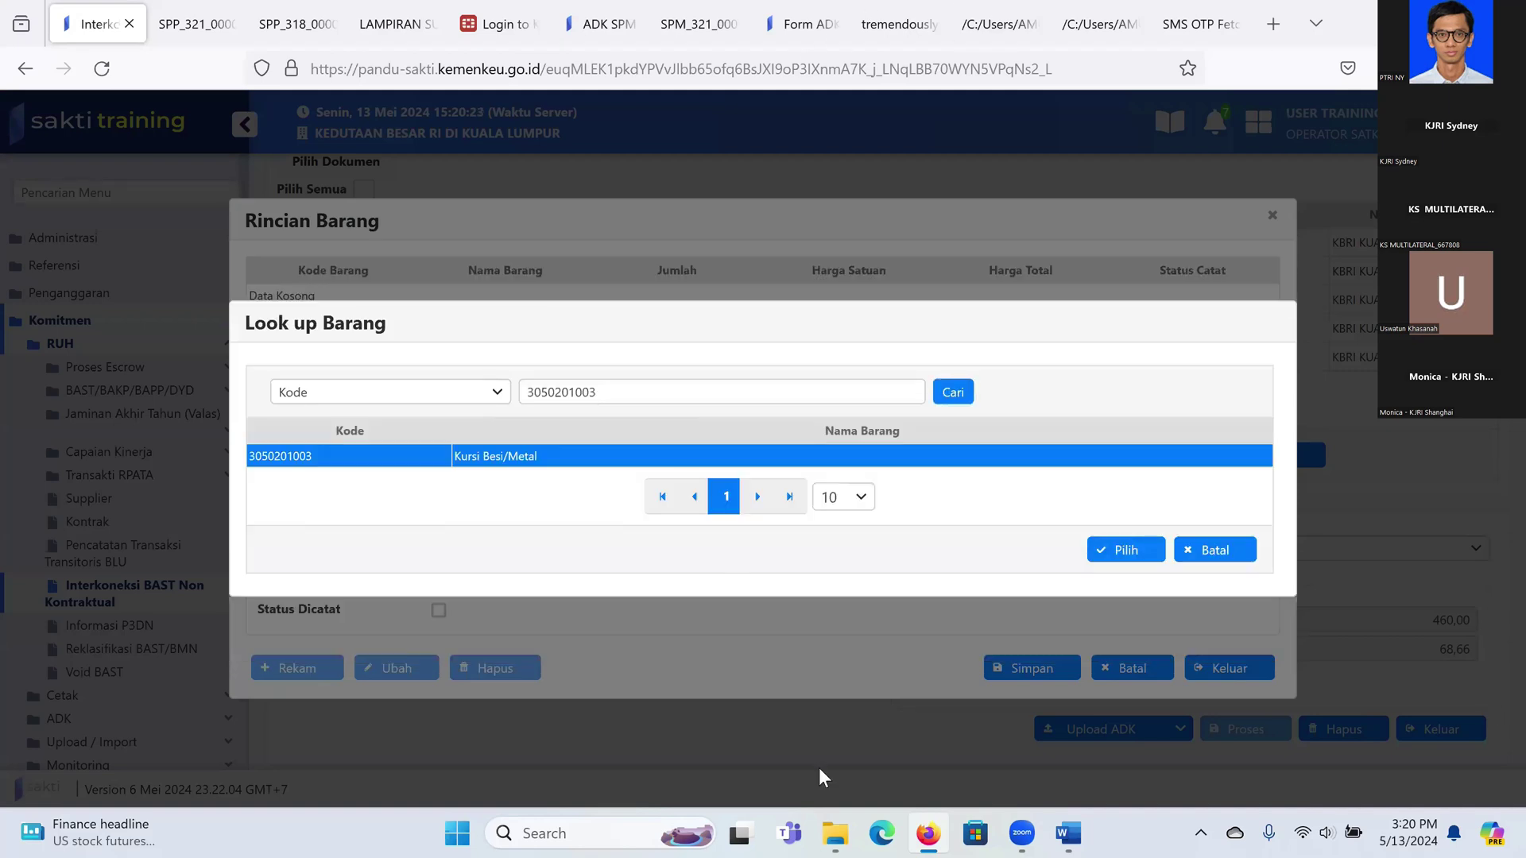
click(1100, 554)
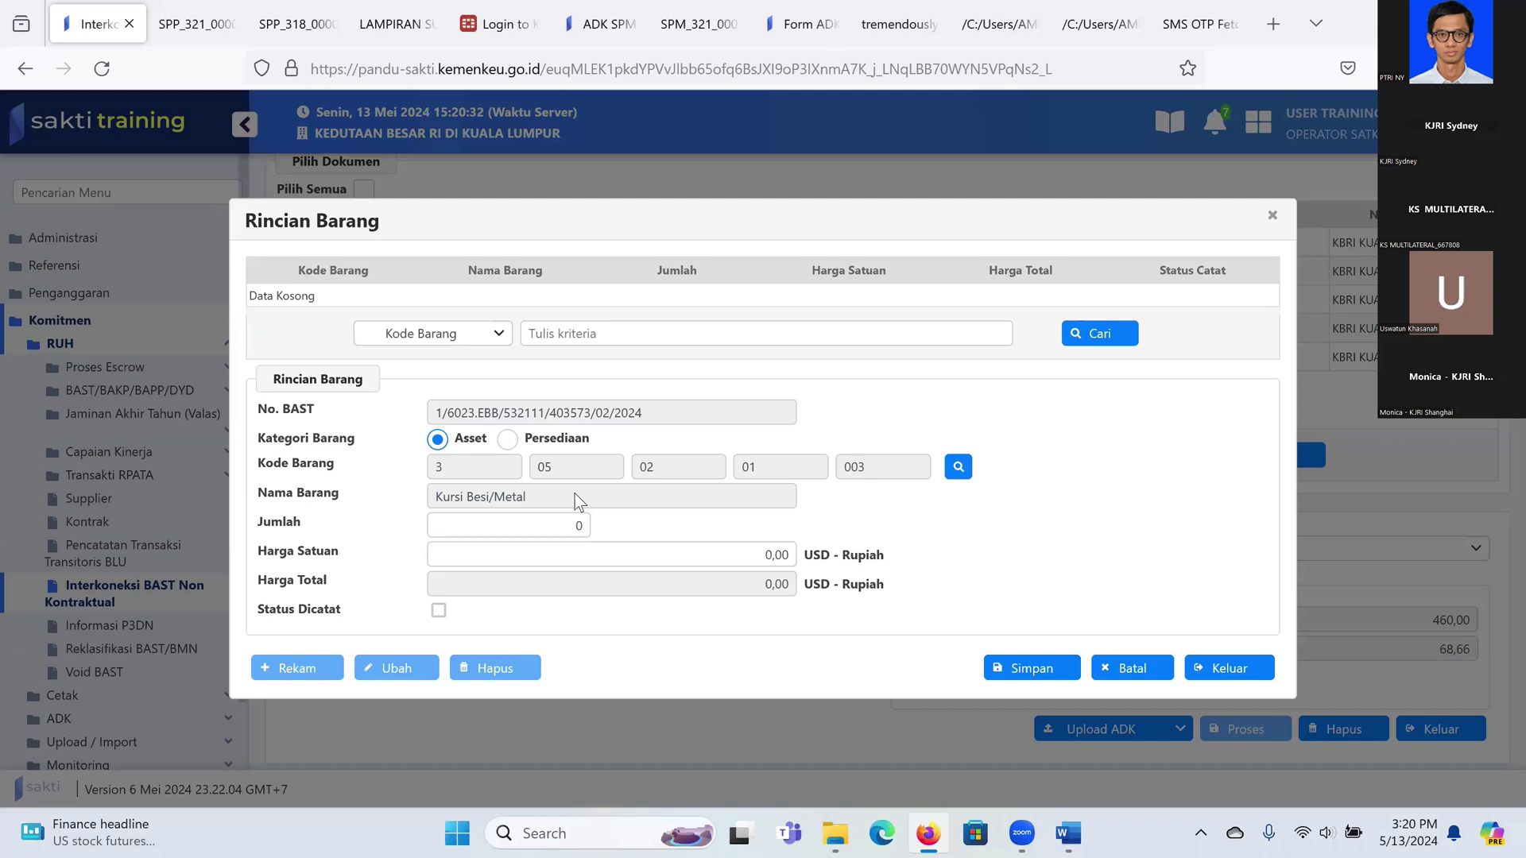
drag(563, 532, 589, 534)
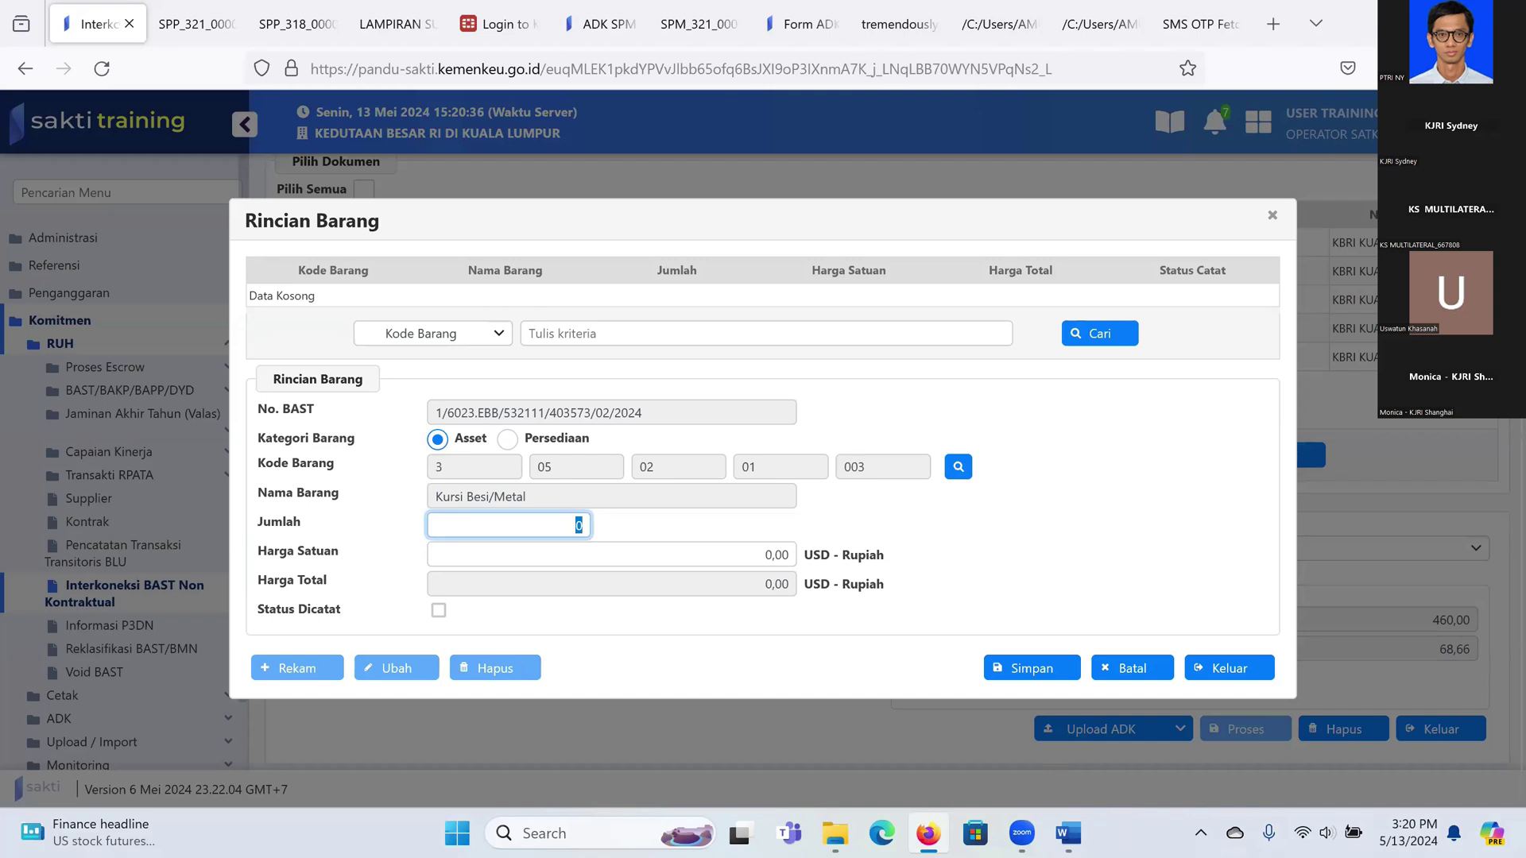
click(1069, 833)
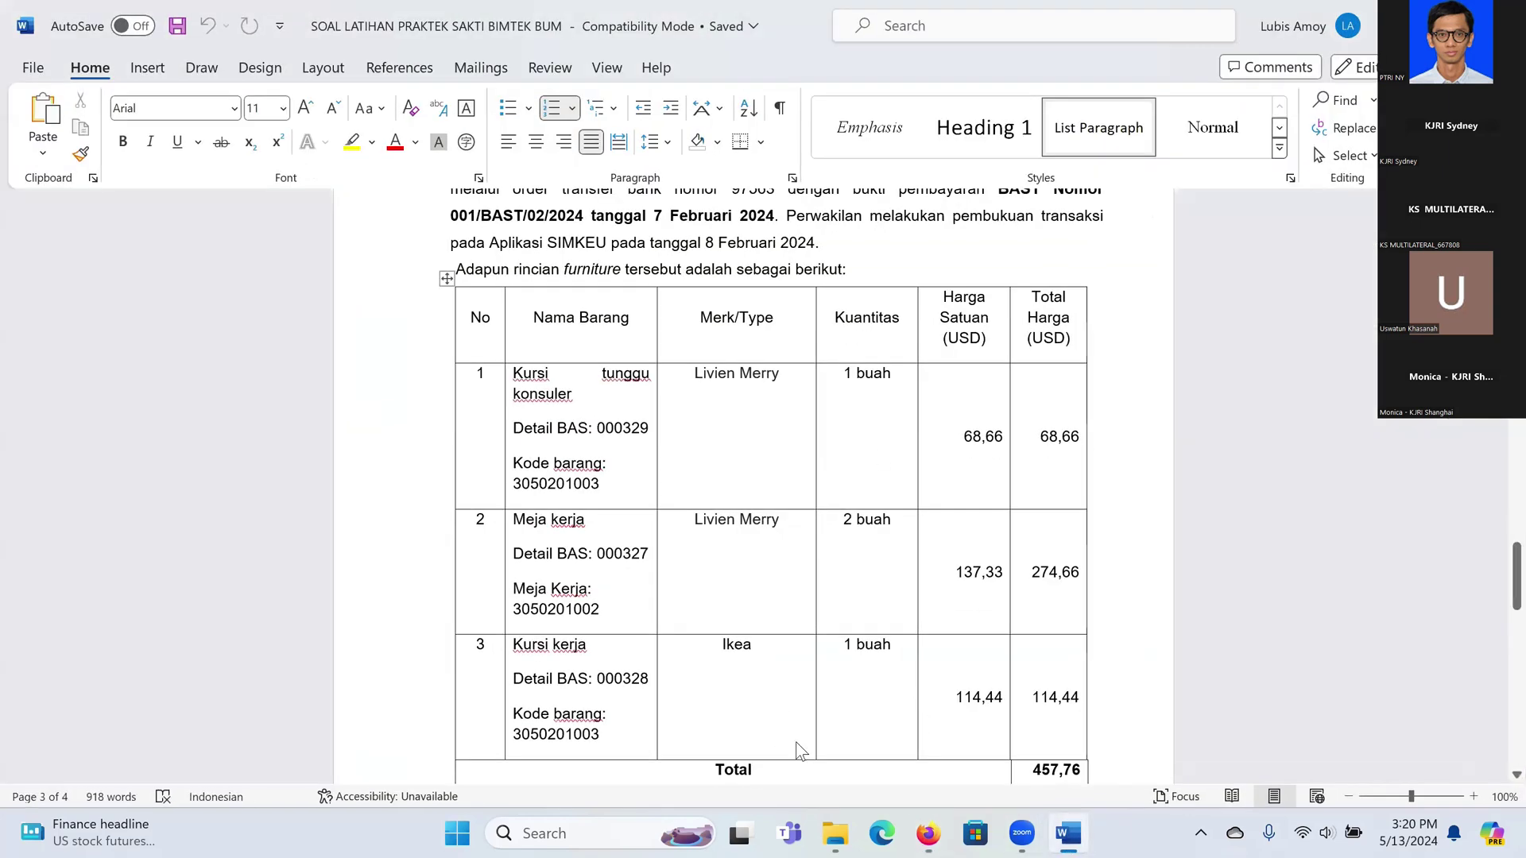
Step: Review prices in the Word table, then enter quantity 1 in SAKTI's Jumlah field
scroll(937, 572, down, 2)
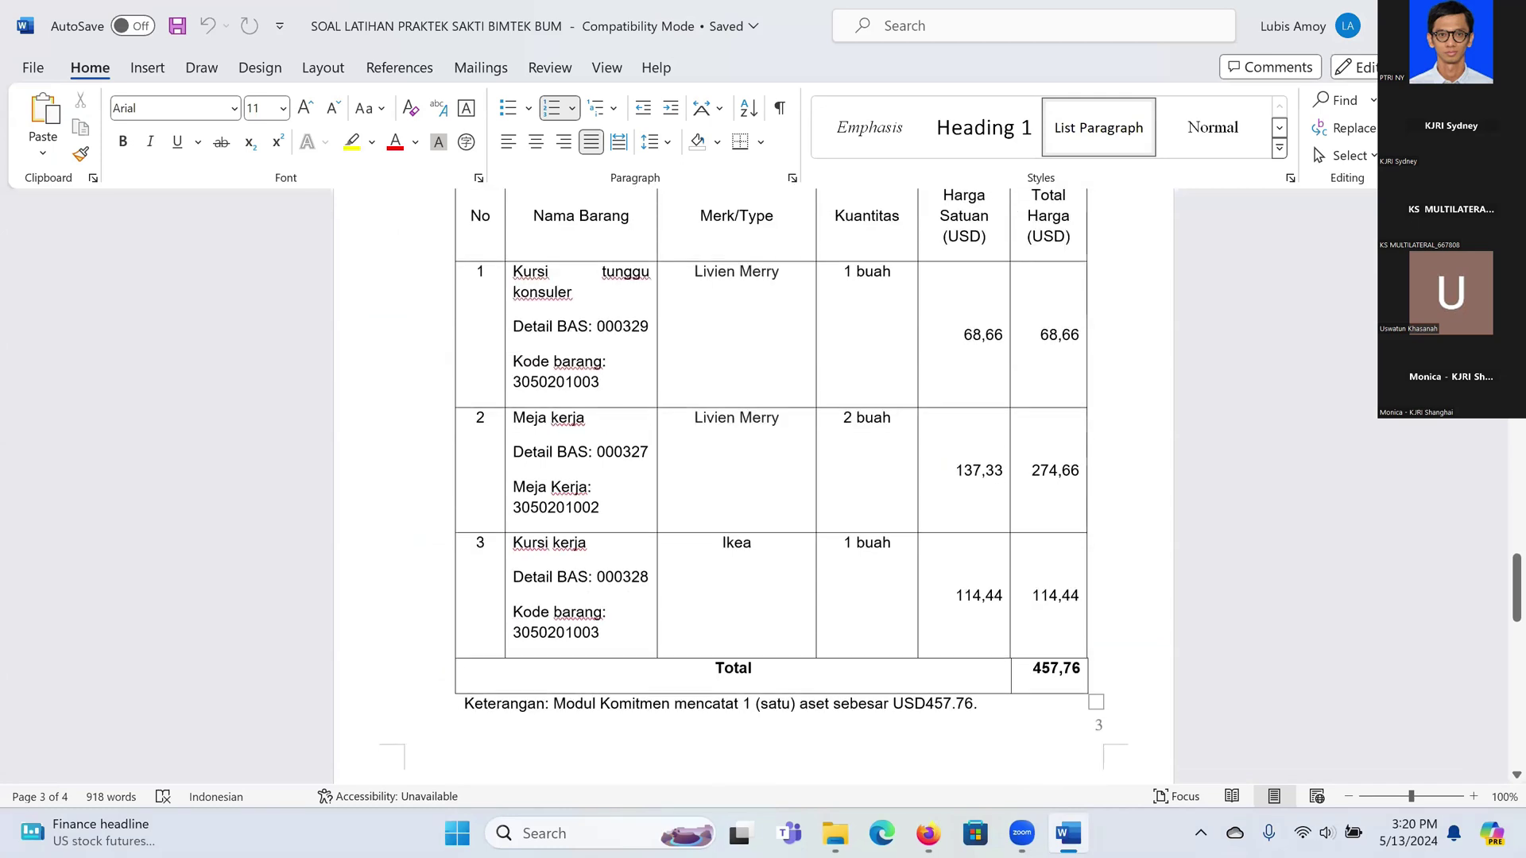
scroll(695, 612, up, 2)
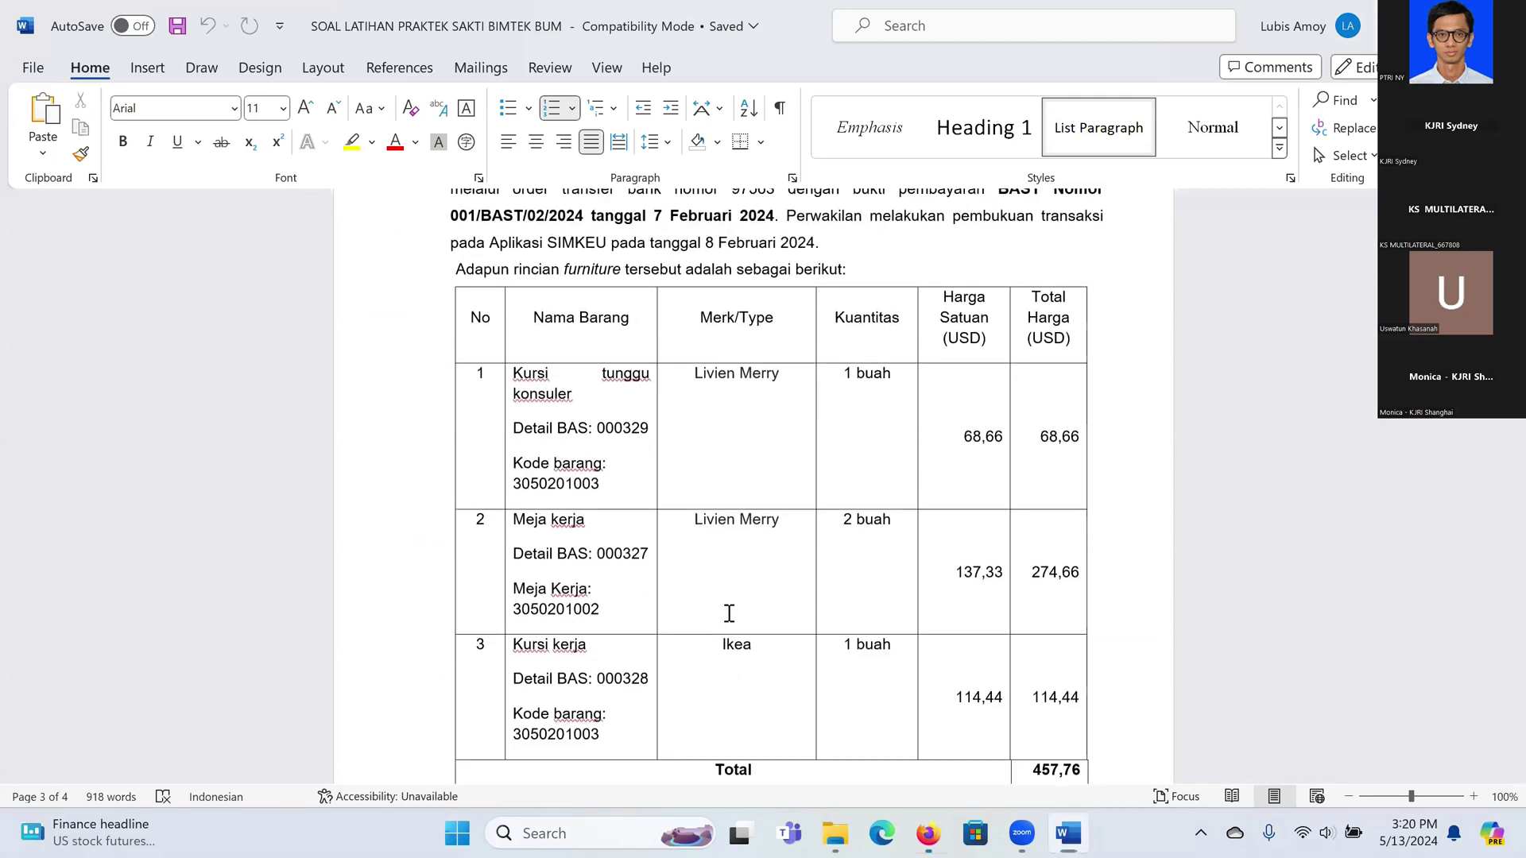
key(alt+Tab)
text(1)
key(Tab)
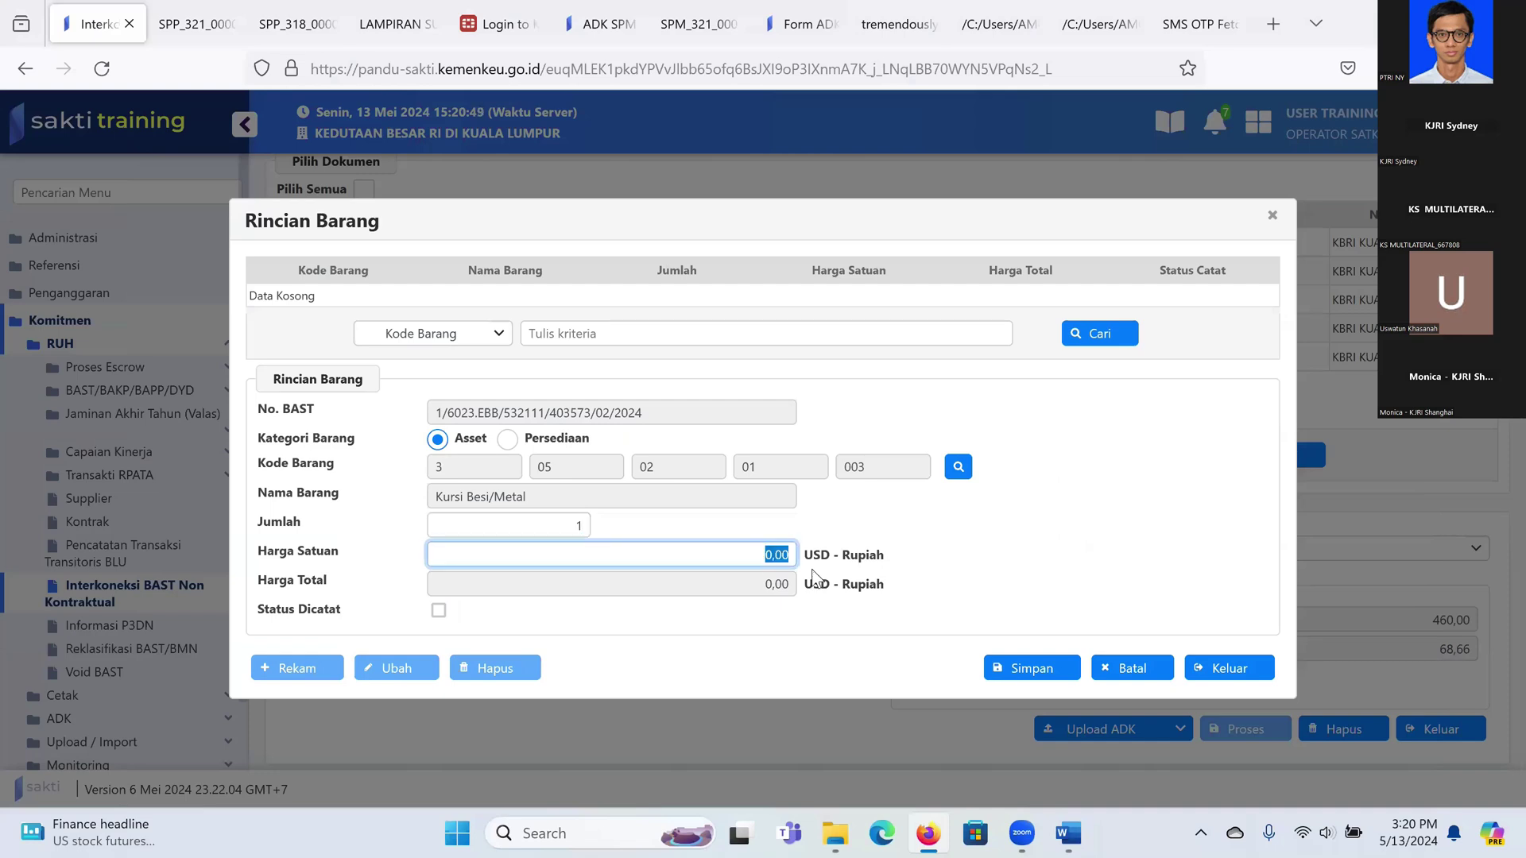
Step: Enter unit price 68,66 for Kursi Besi/Metal and save the item details
text(6866)
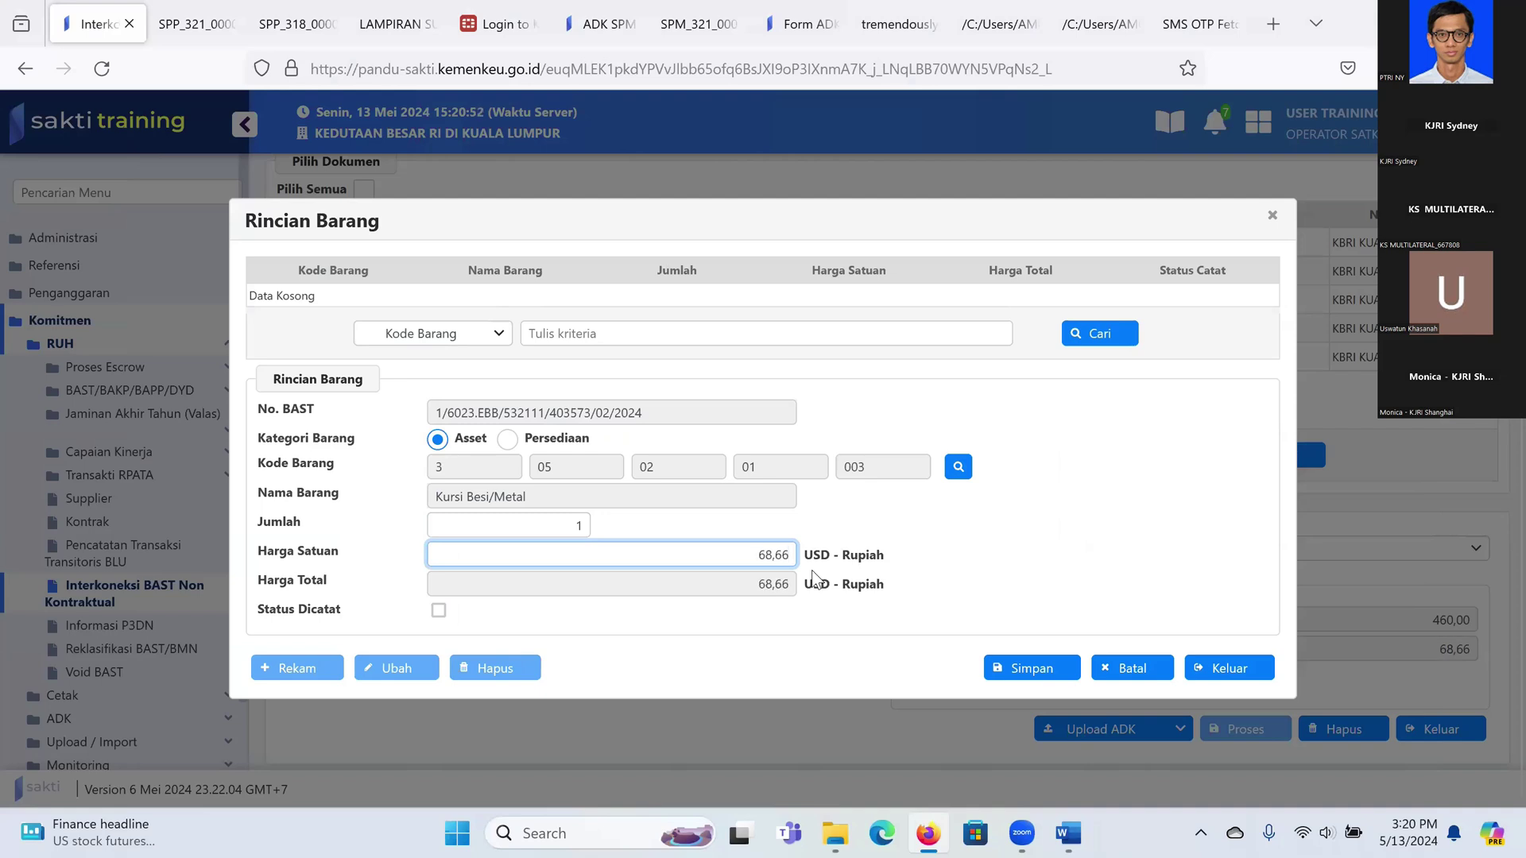
click(1064, 670)
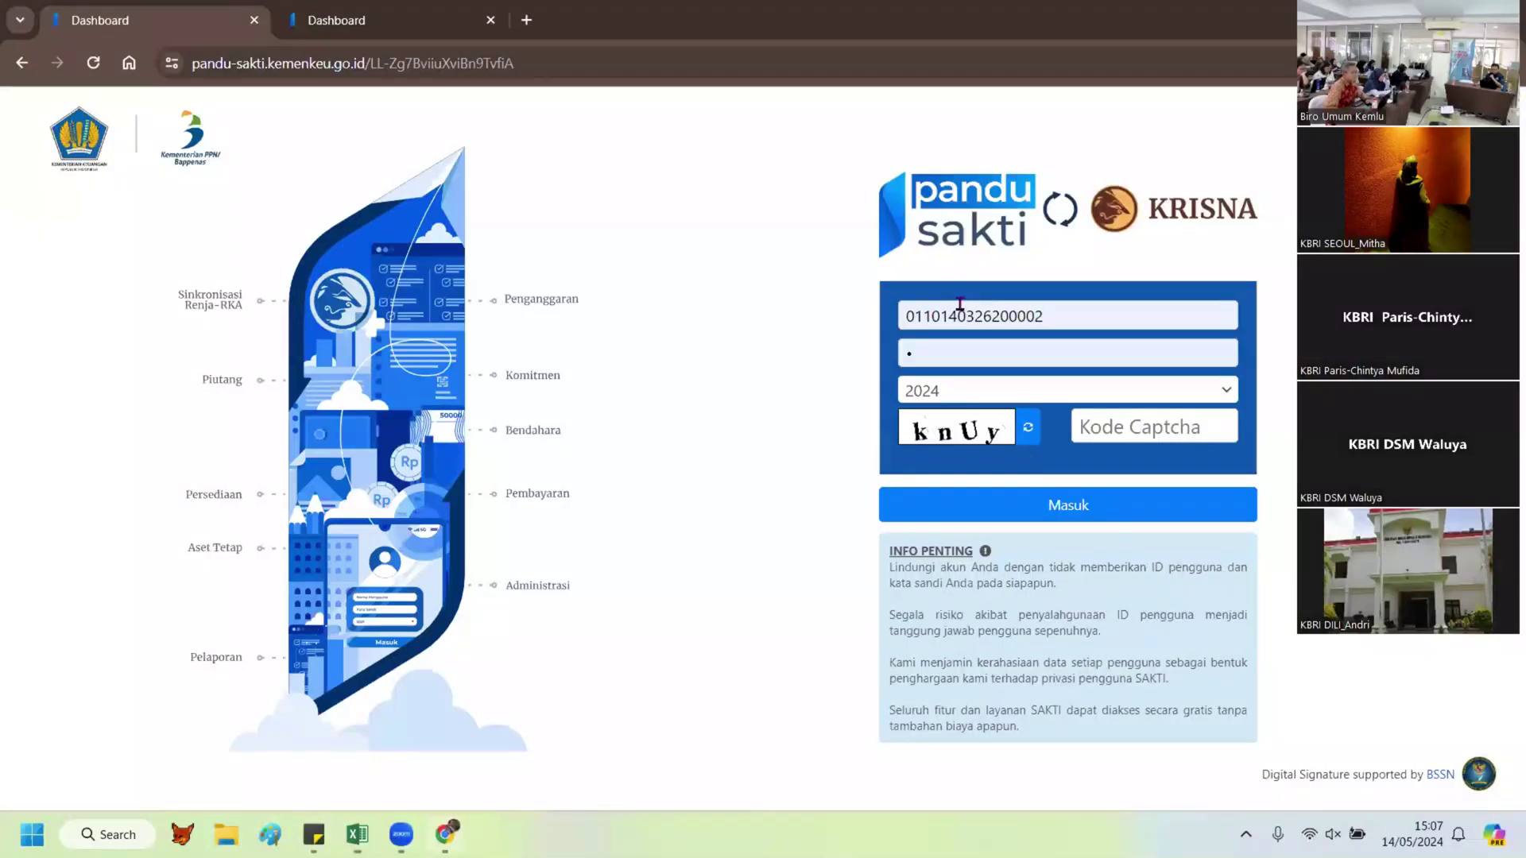
Step: Fill in the saved username and password, enter the captcha code, and sign in to SAKTI
double_click(951, 313)
key(ctrl+v)
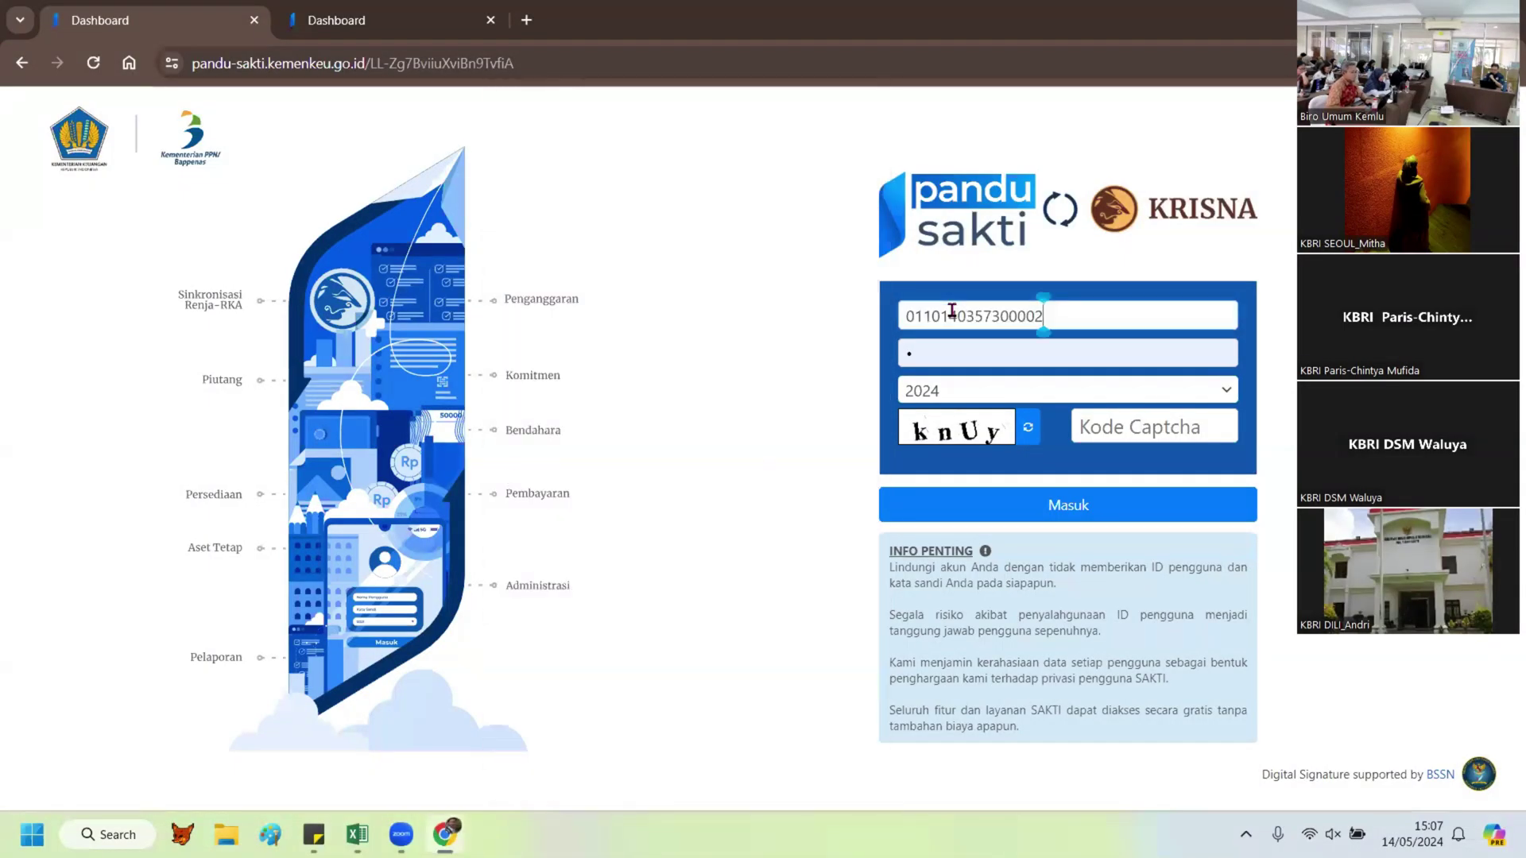
click(951, 311)
key(Tab)
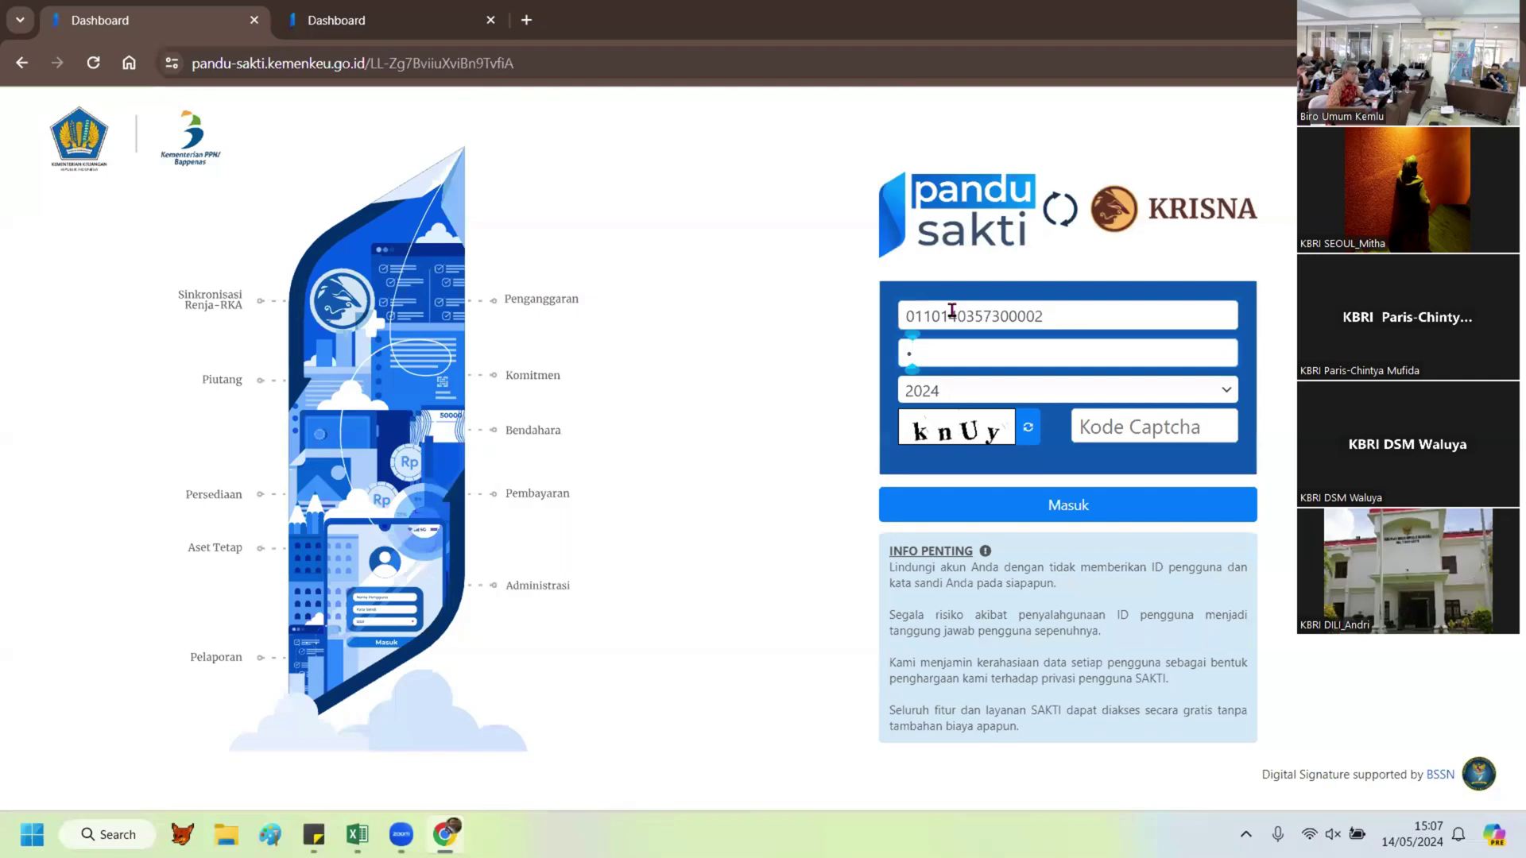
click(1075, 403)
text(kn)
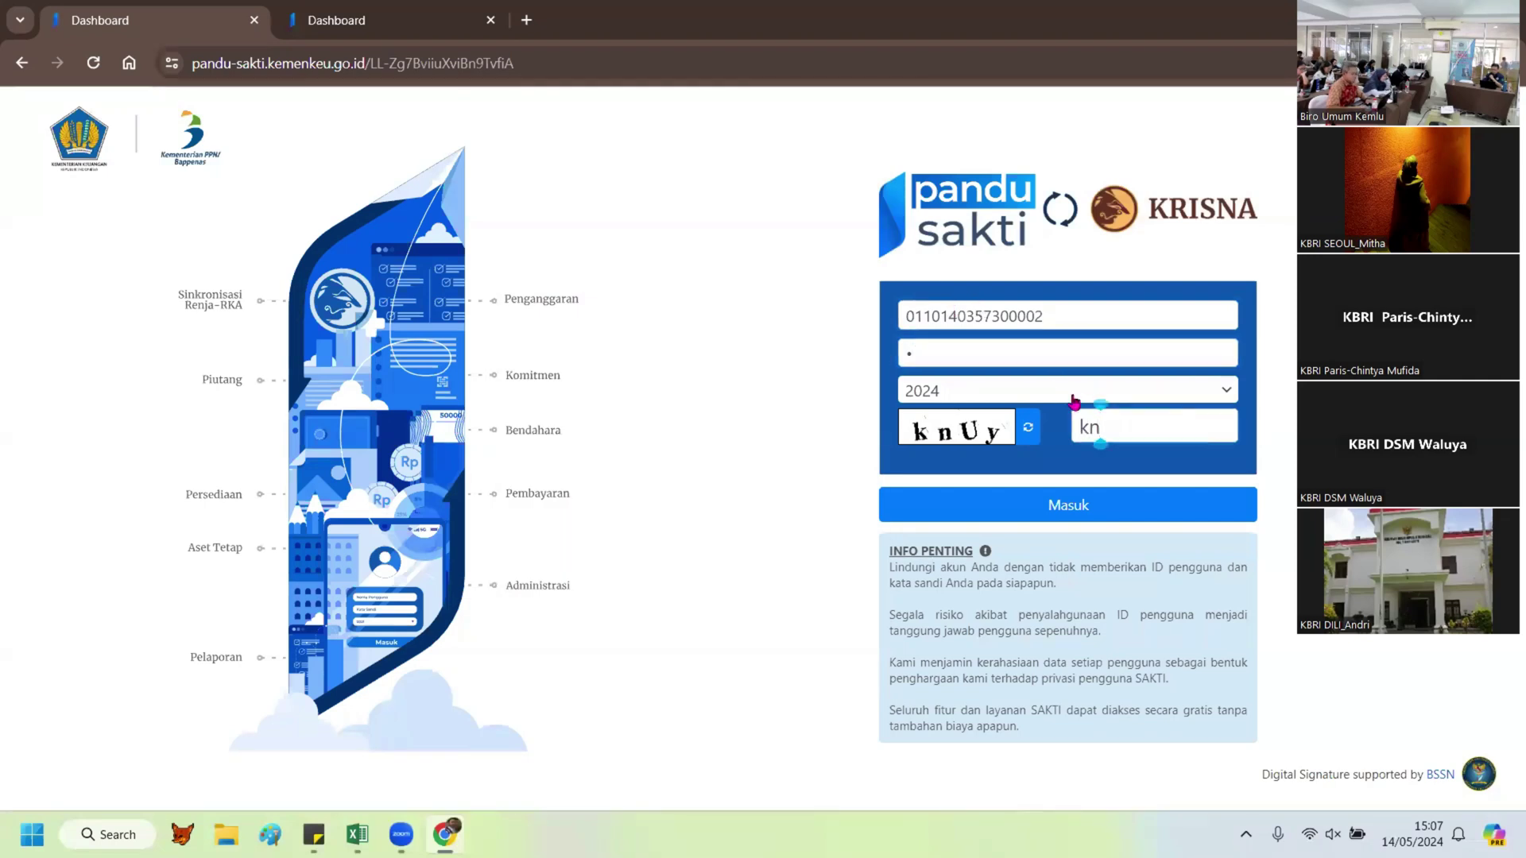
text(Uy)
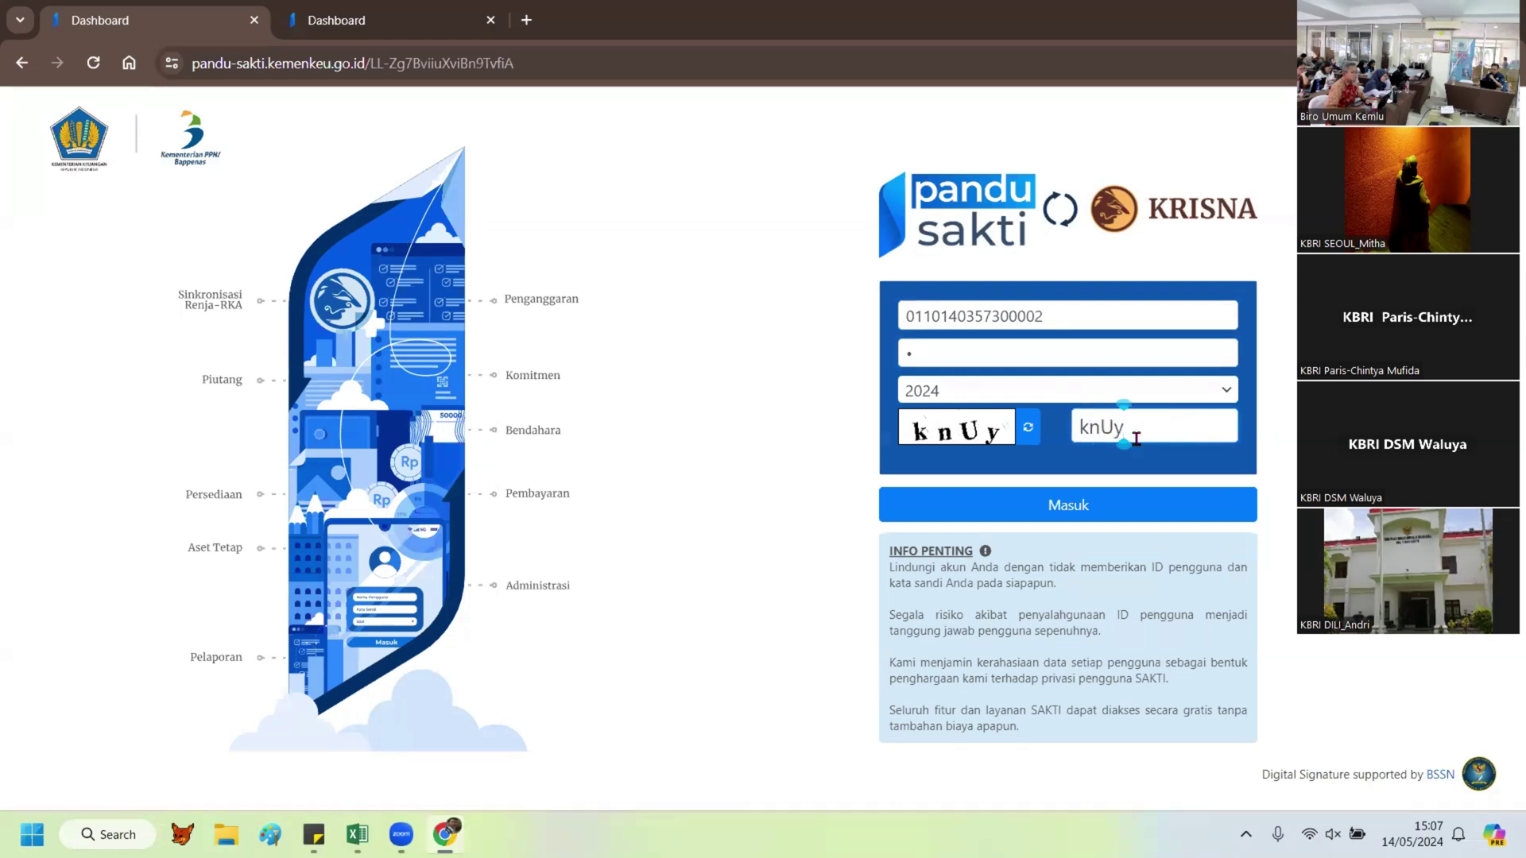
click(1112, 515)
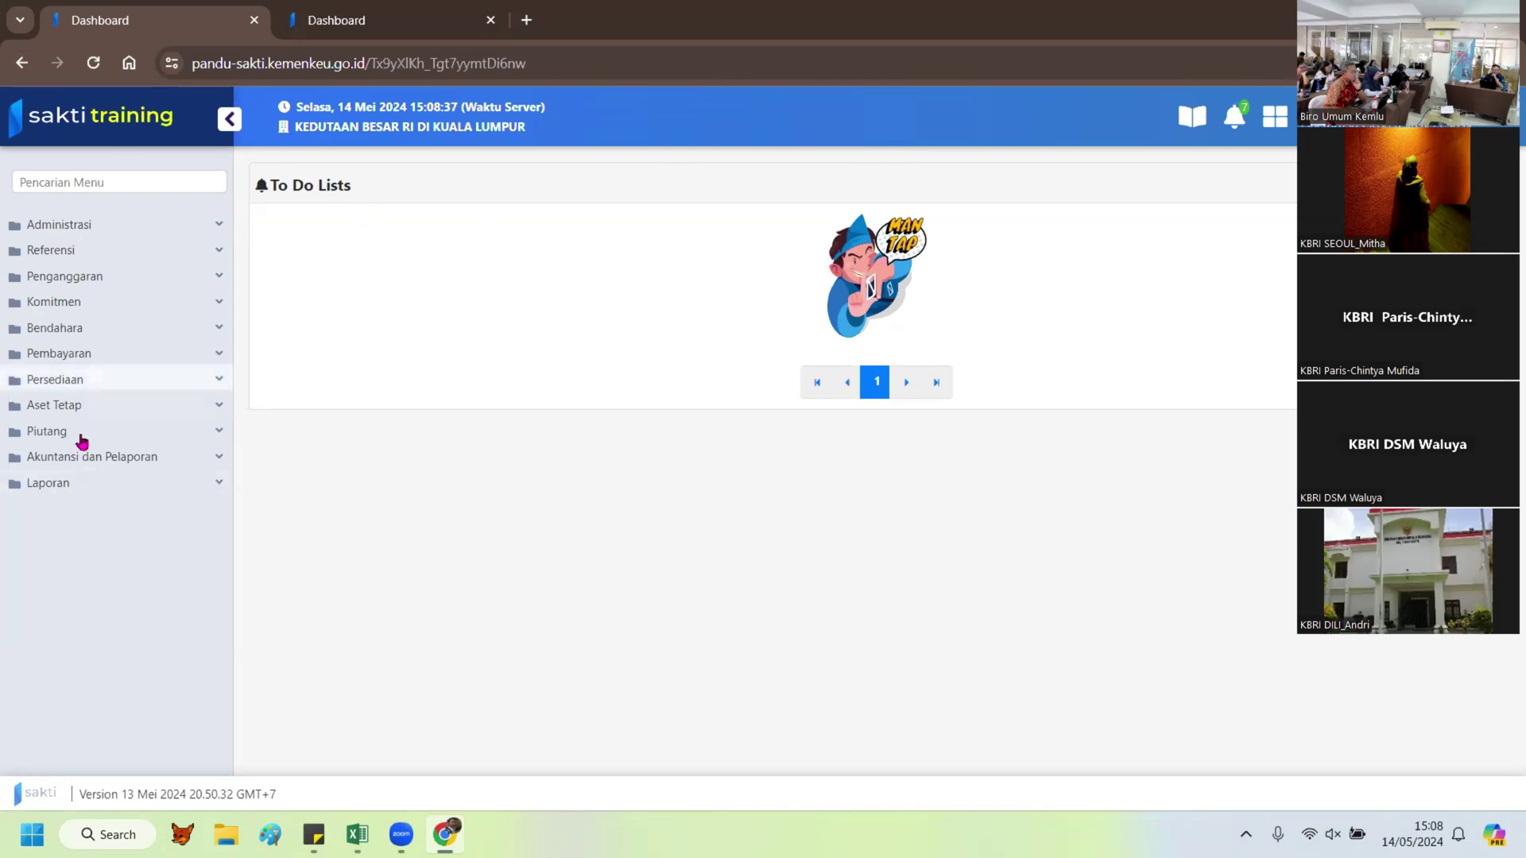
Step: Navigate Aset Tetap > RUH > Transaksi BMN > Perolehan > Pembelian in the sidebar
click(52, 405)
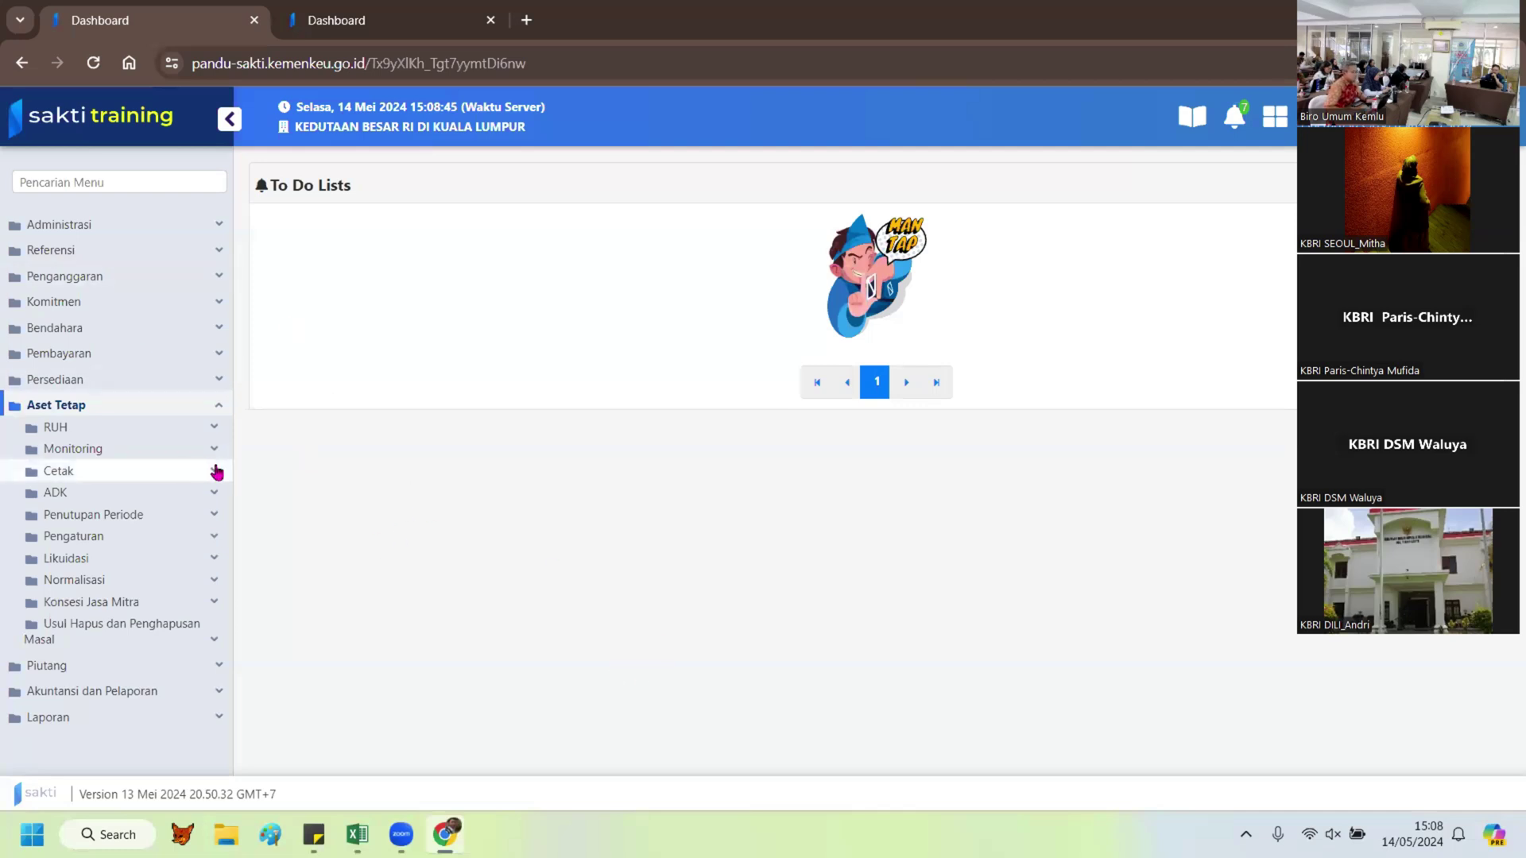
click(91, 426)
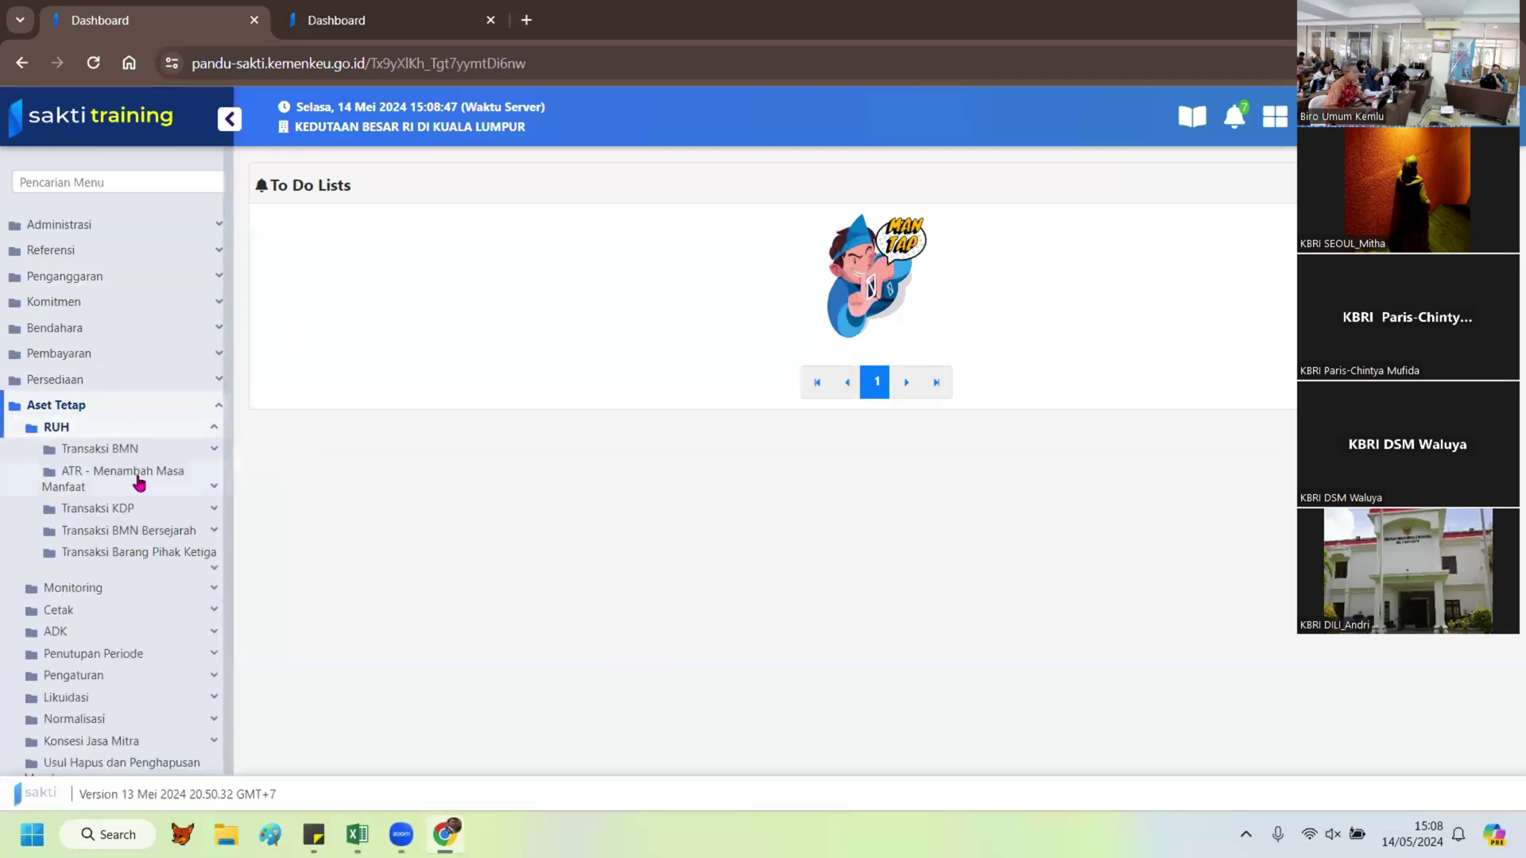
click(126, 449)
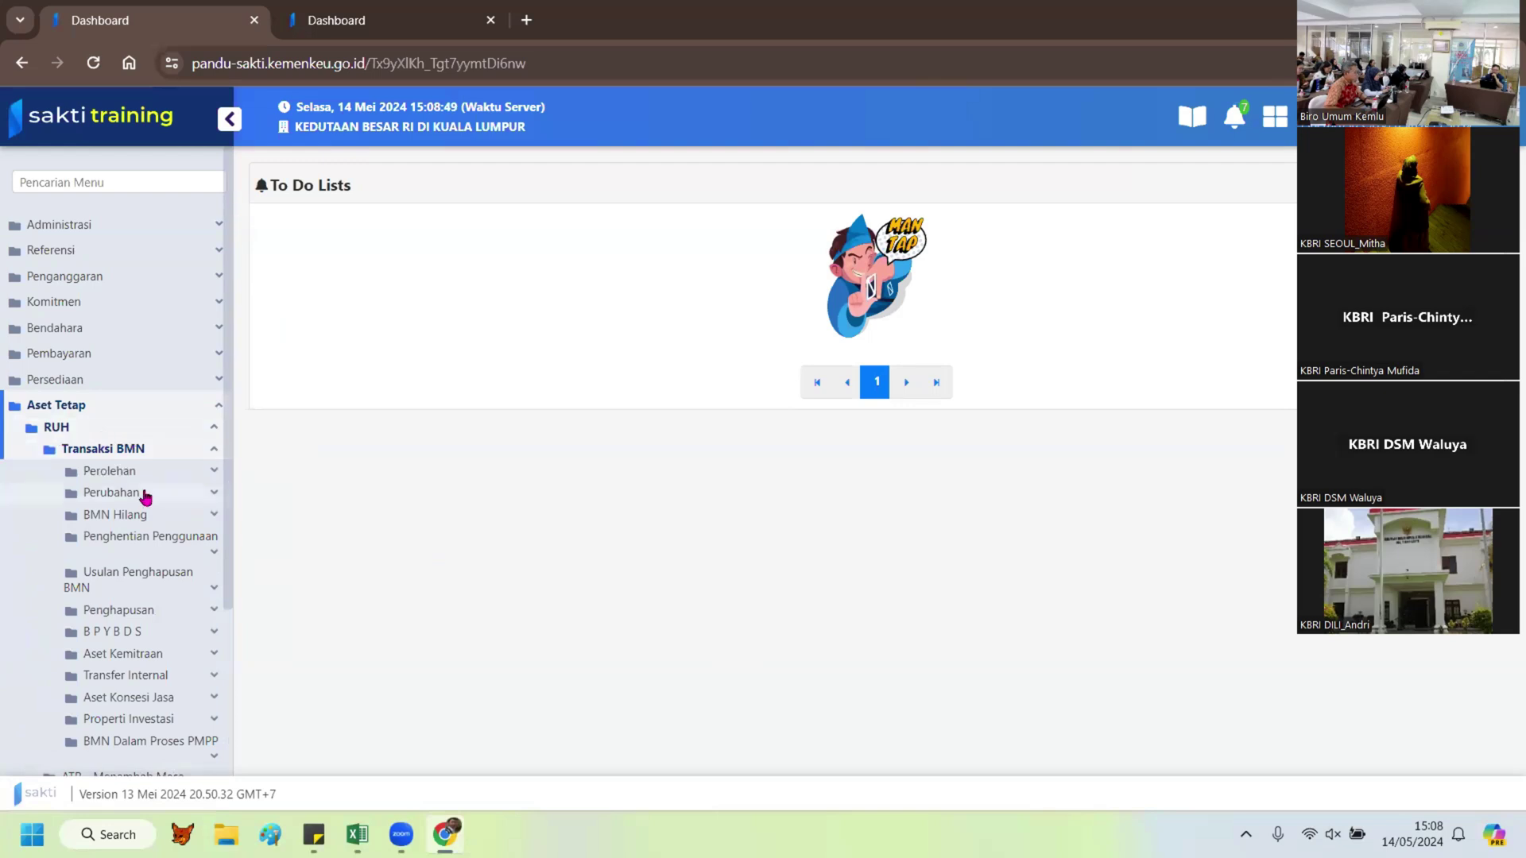
click(125, 472)
click(151, 513)
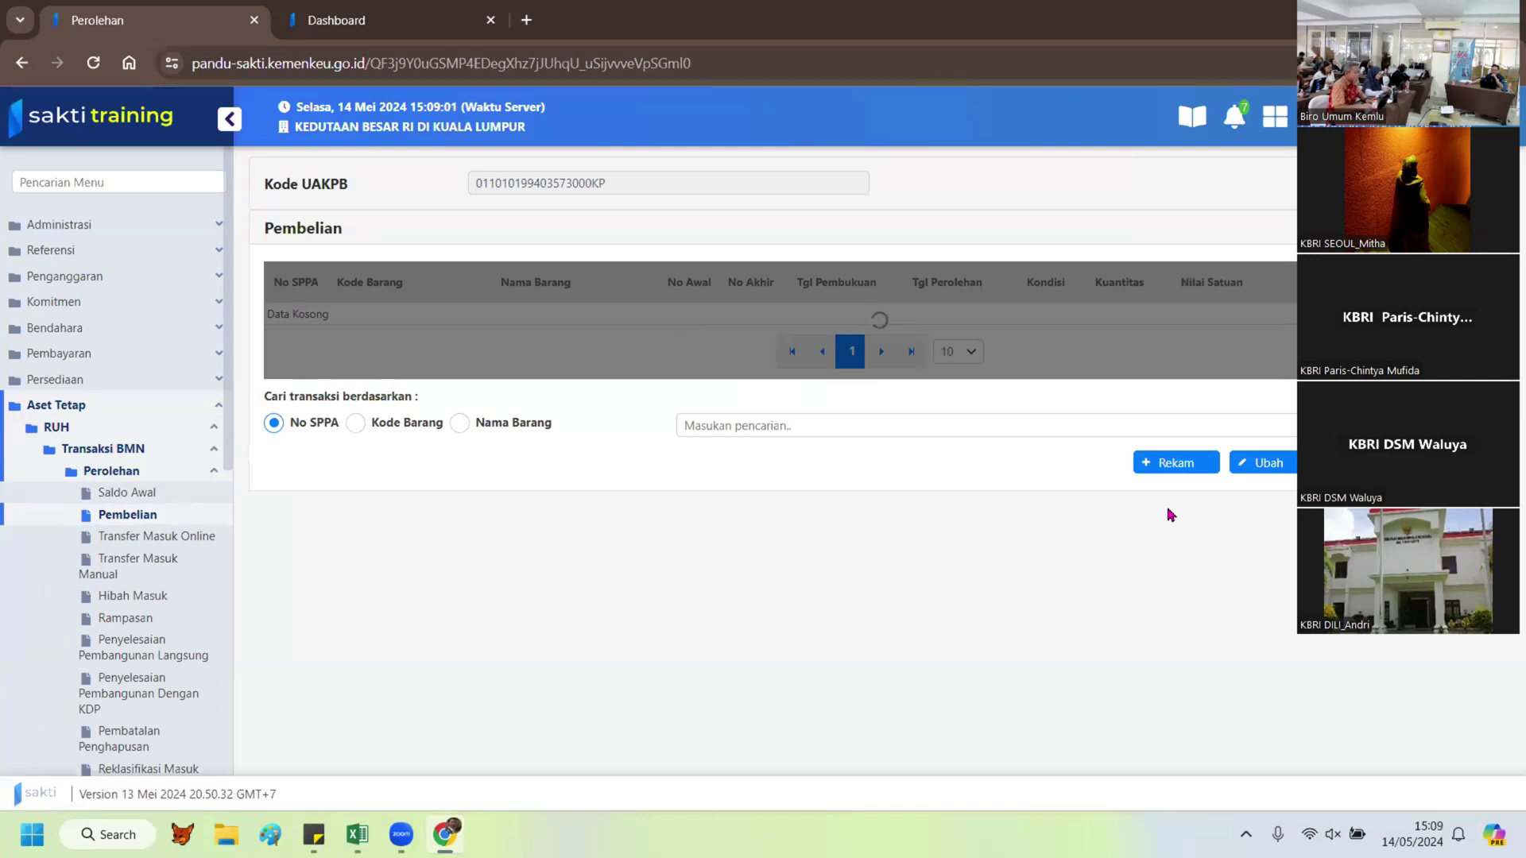
Step: Start a new purchase from the Non Kontrak commitment worth 7.202.396 and select Kursi Besi/Metal
click(1176, 465)
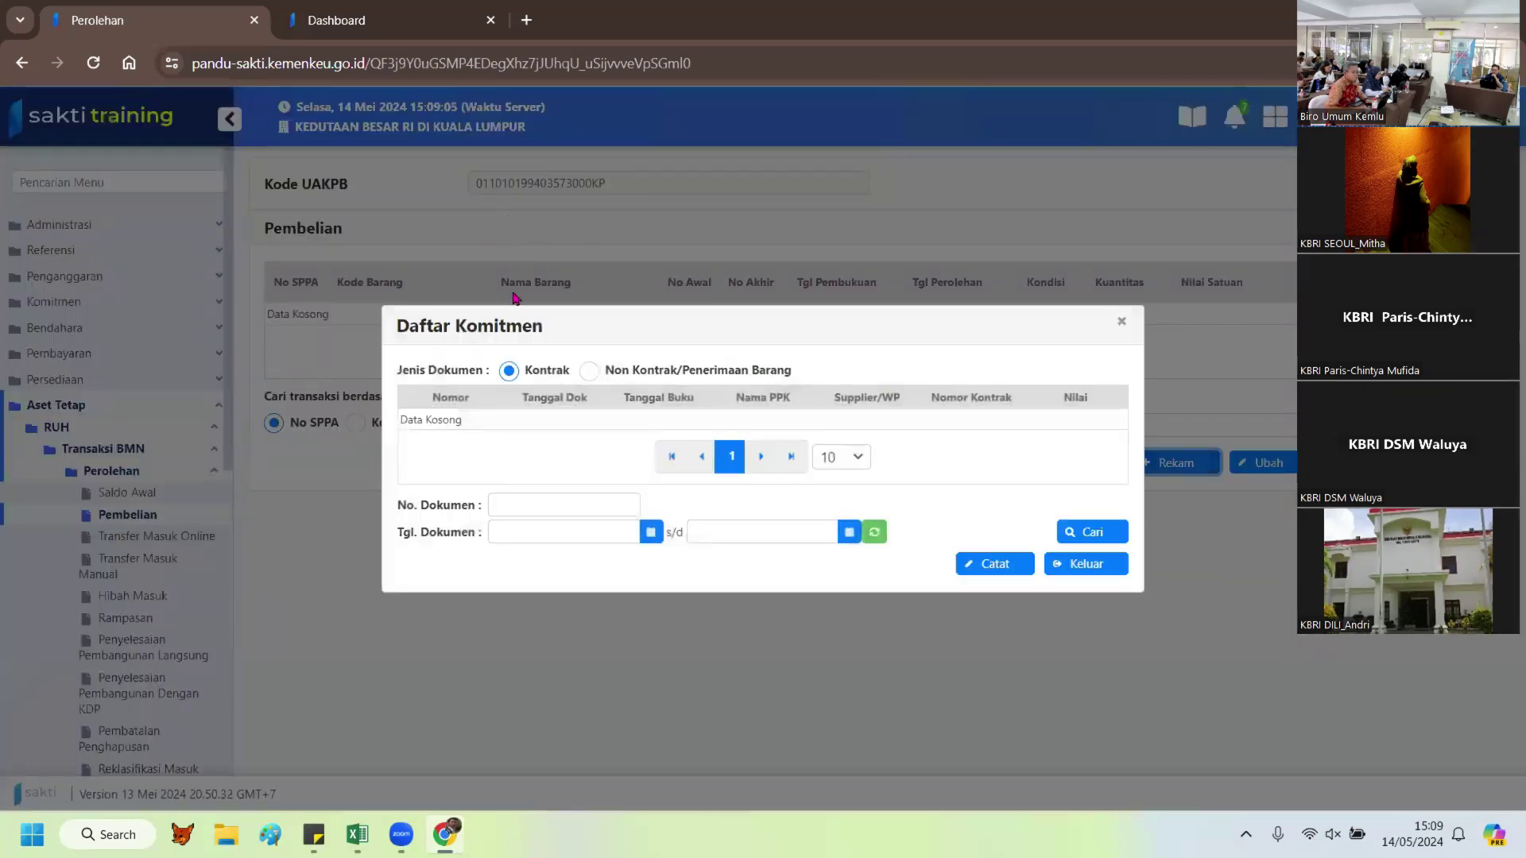
click(588, 372)
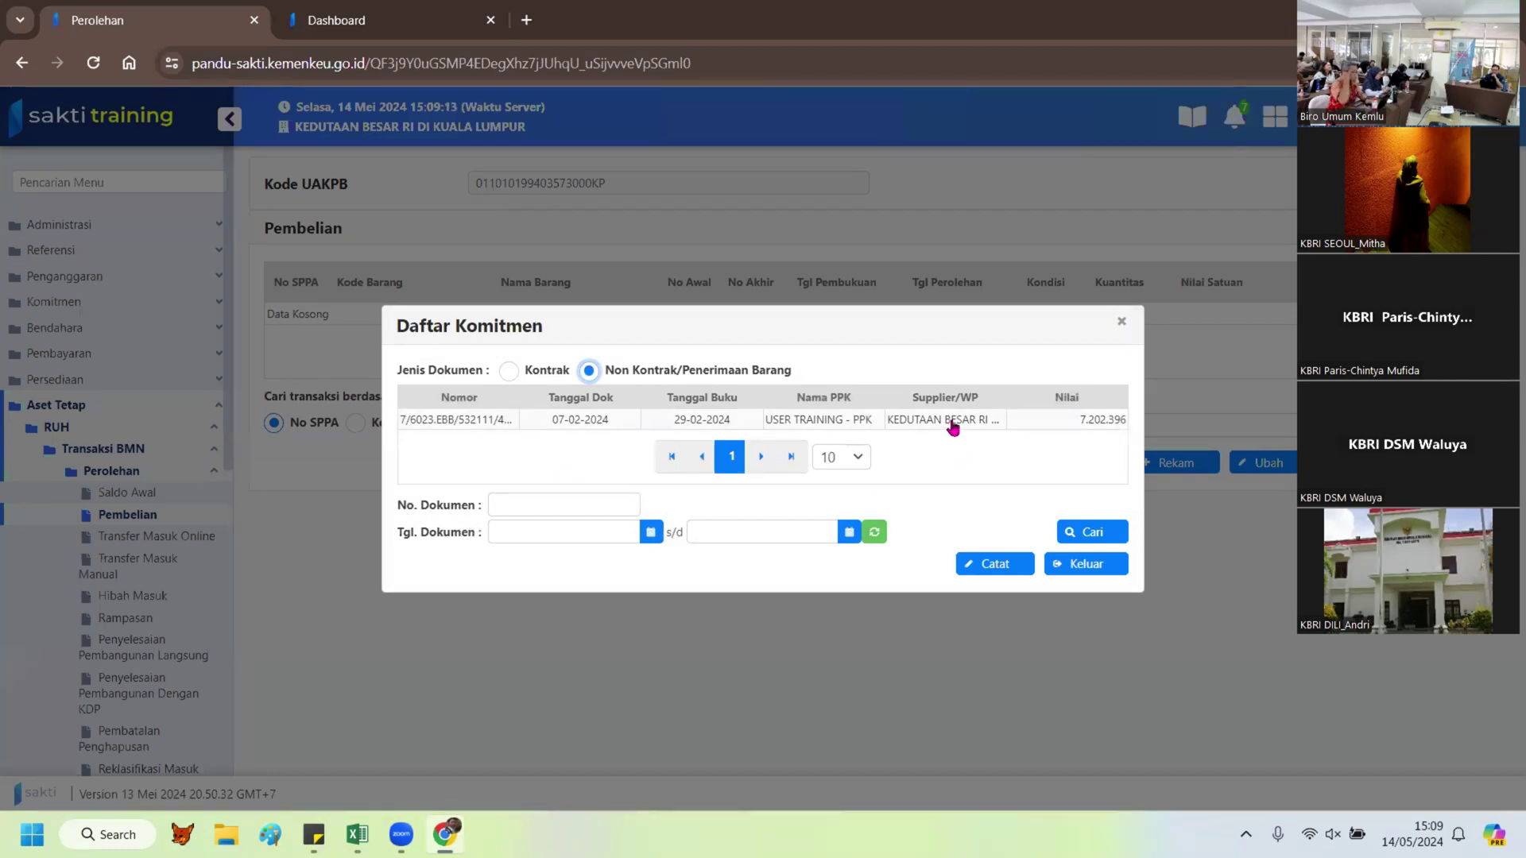
click(953, 427)
click(995, 563)
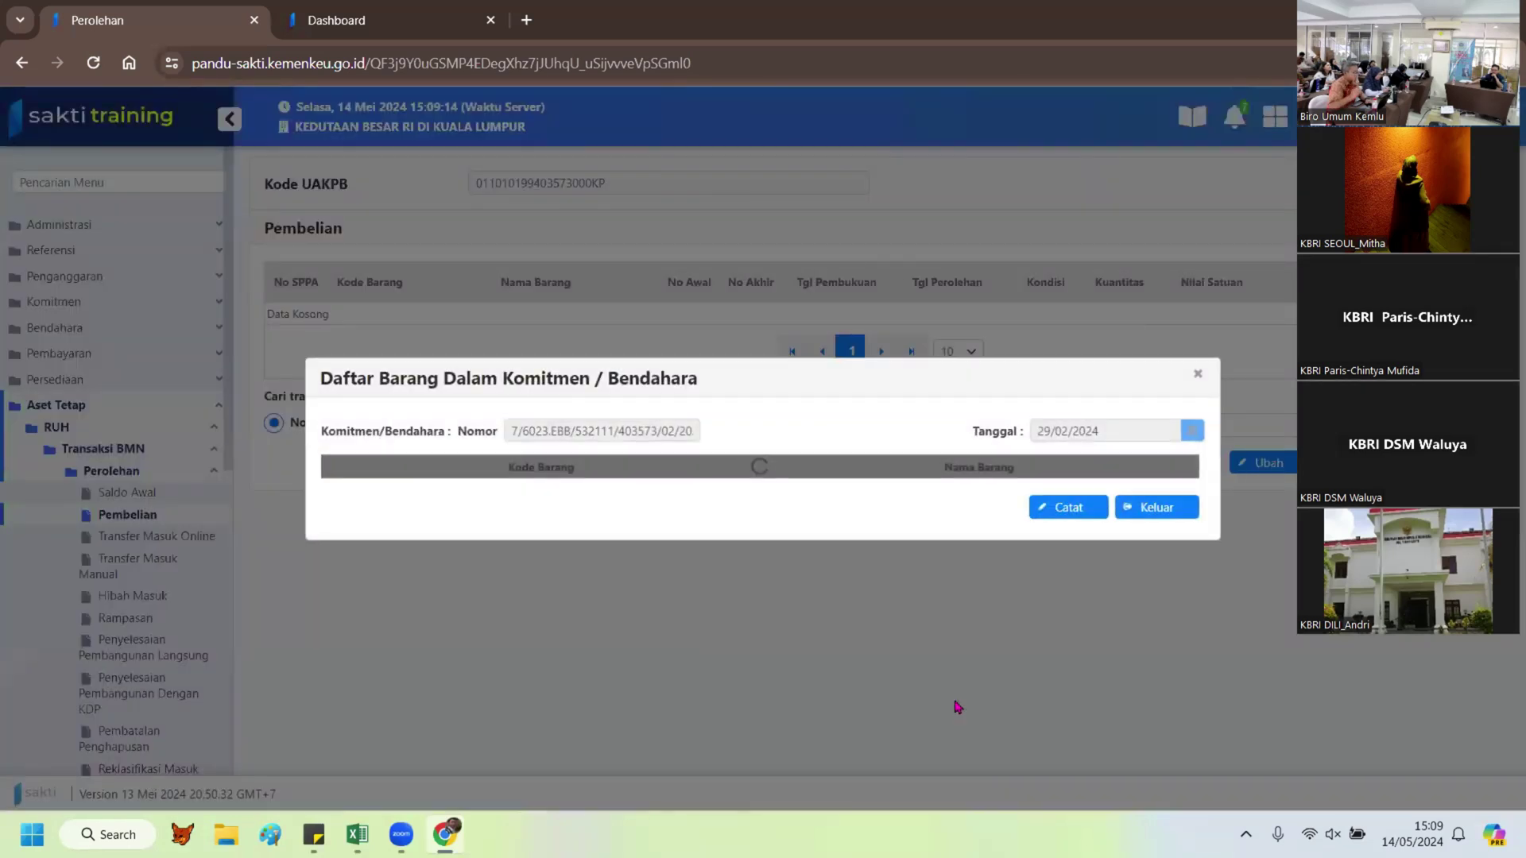
click(824, 479)
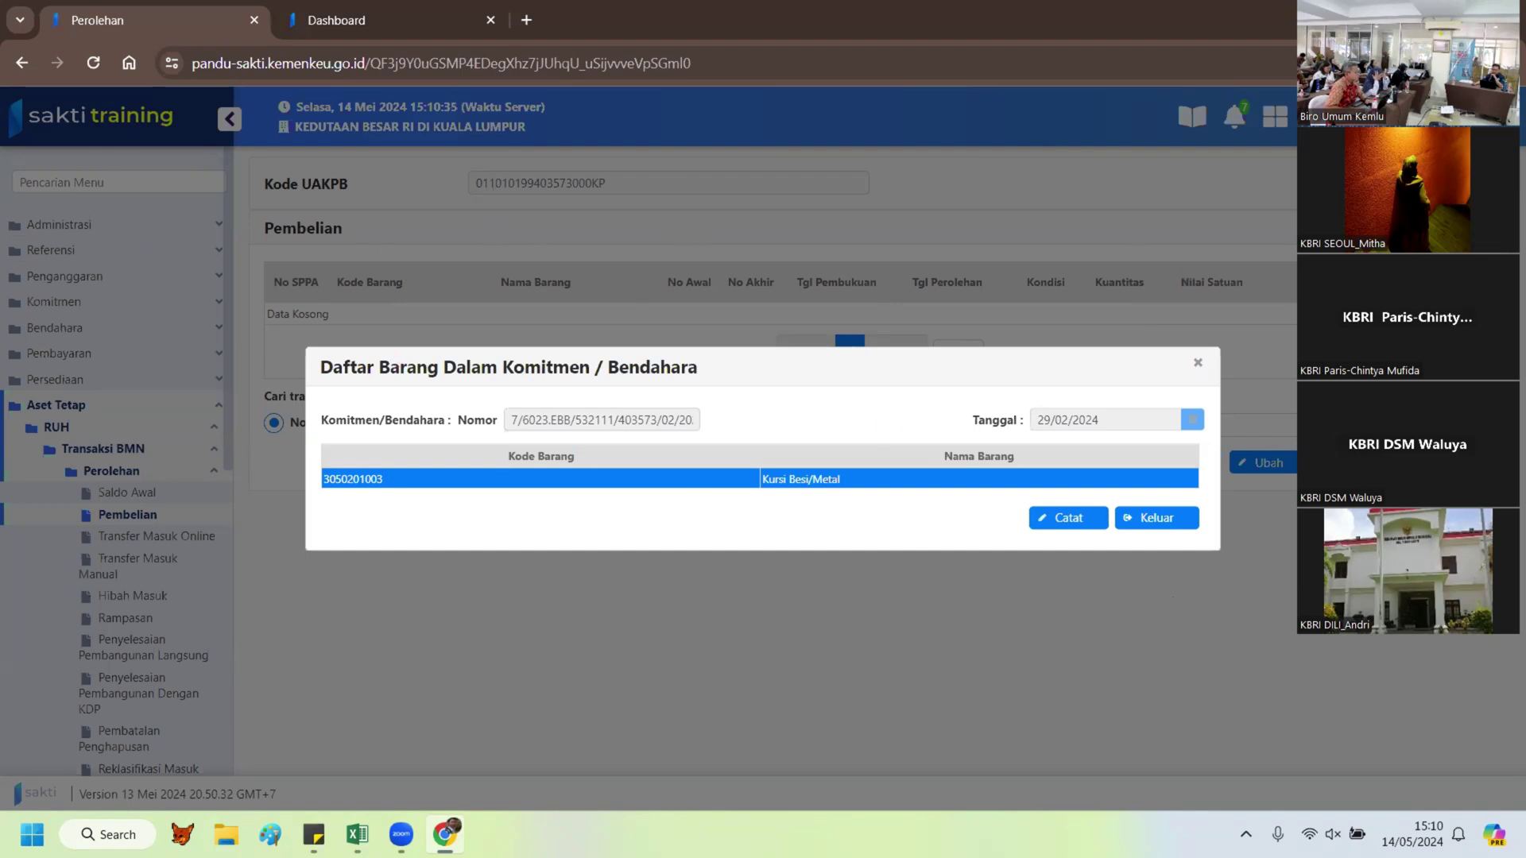
Step: Restart the purchase from the 7.202.396 commitment and open Kursi Besi/Metal's acquisition form
click(1162, 524)
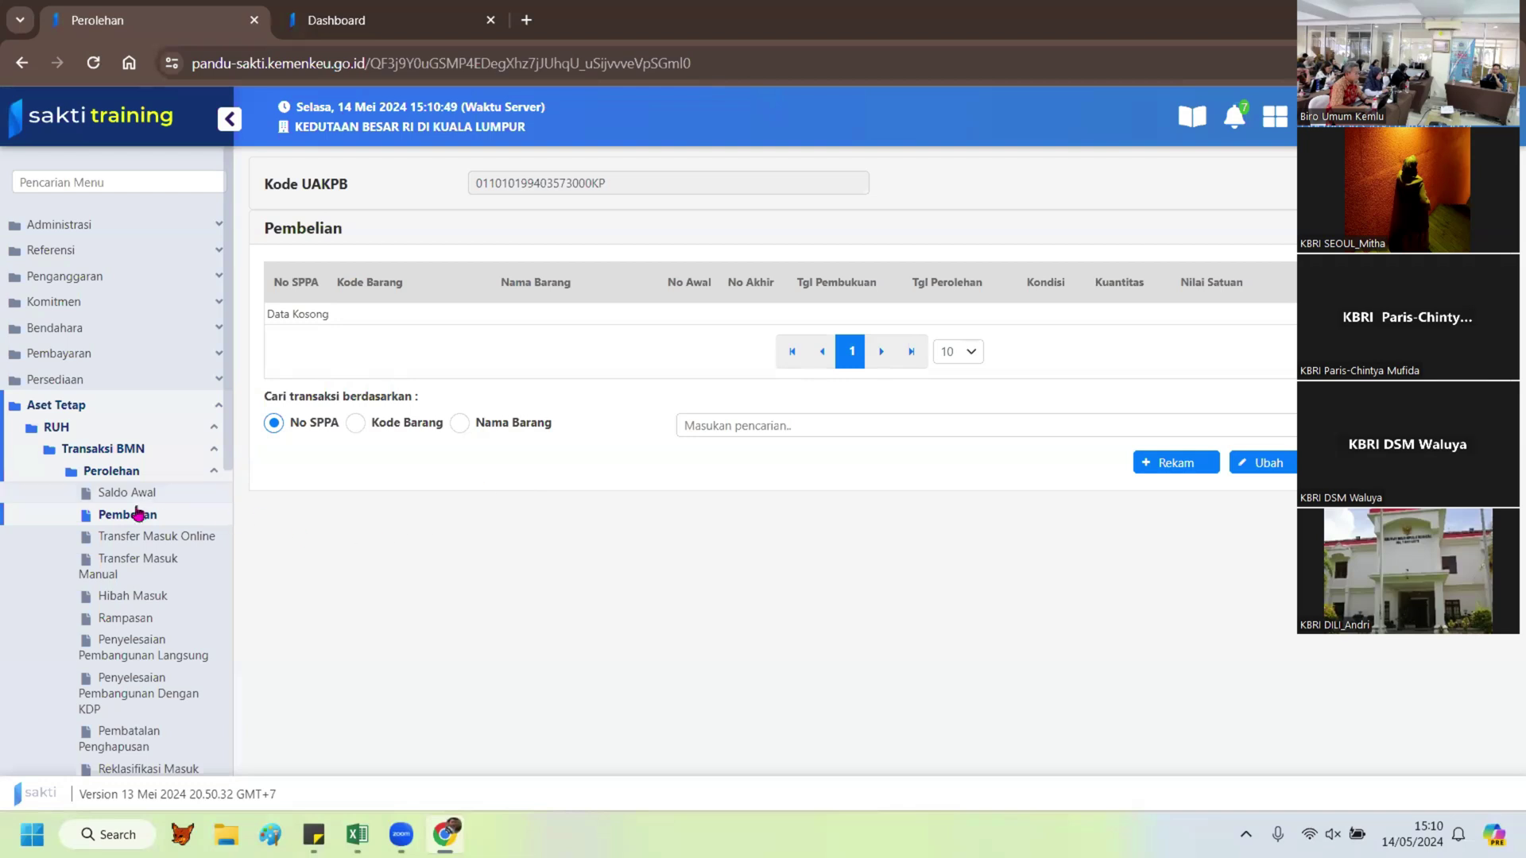
click(1162, 468)
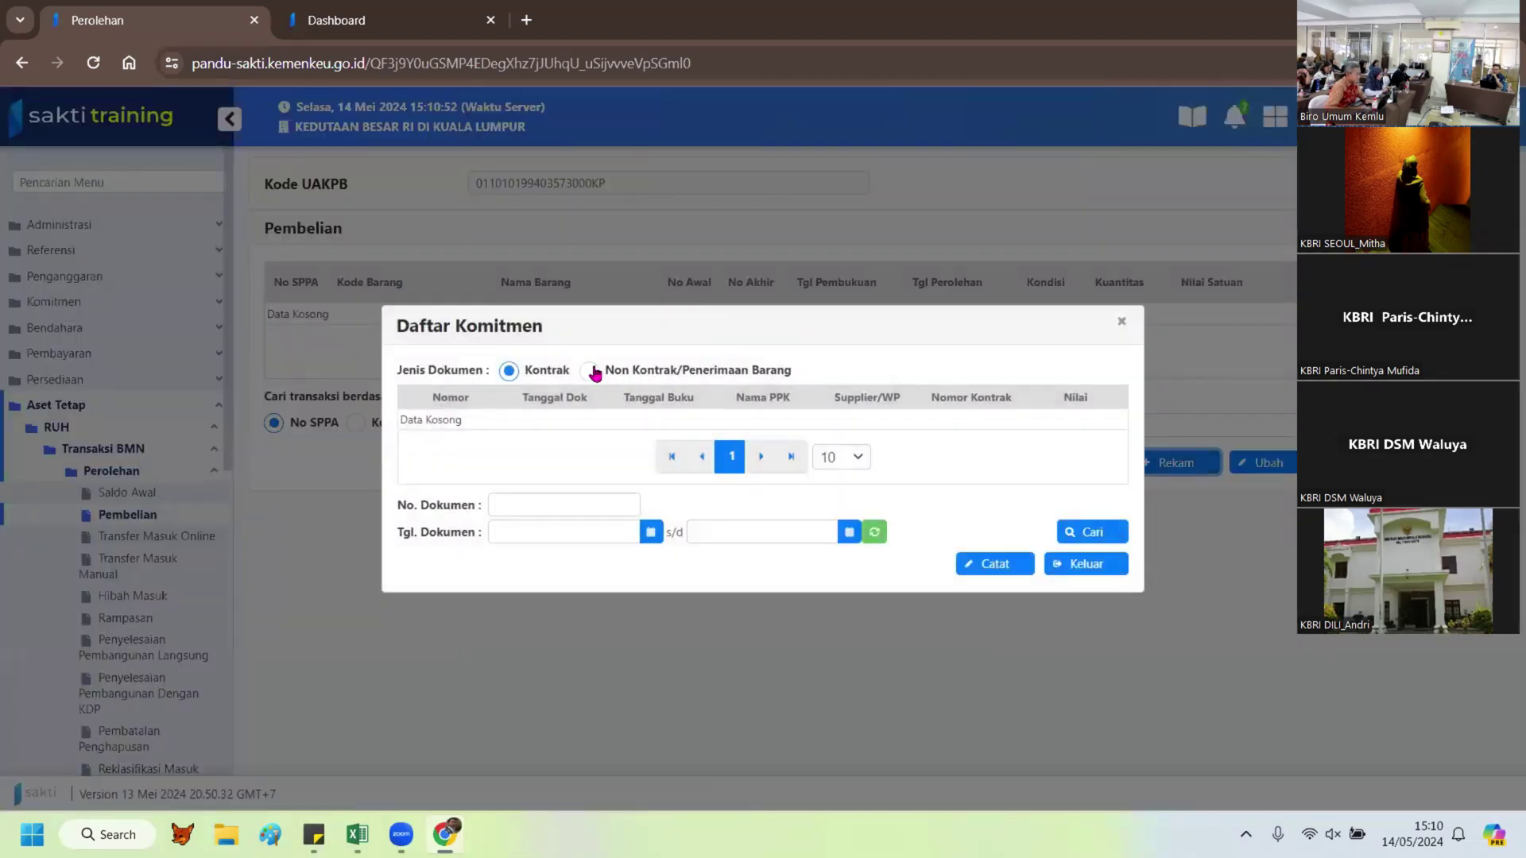
click(589, 370)
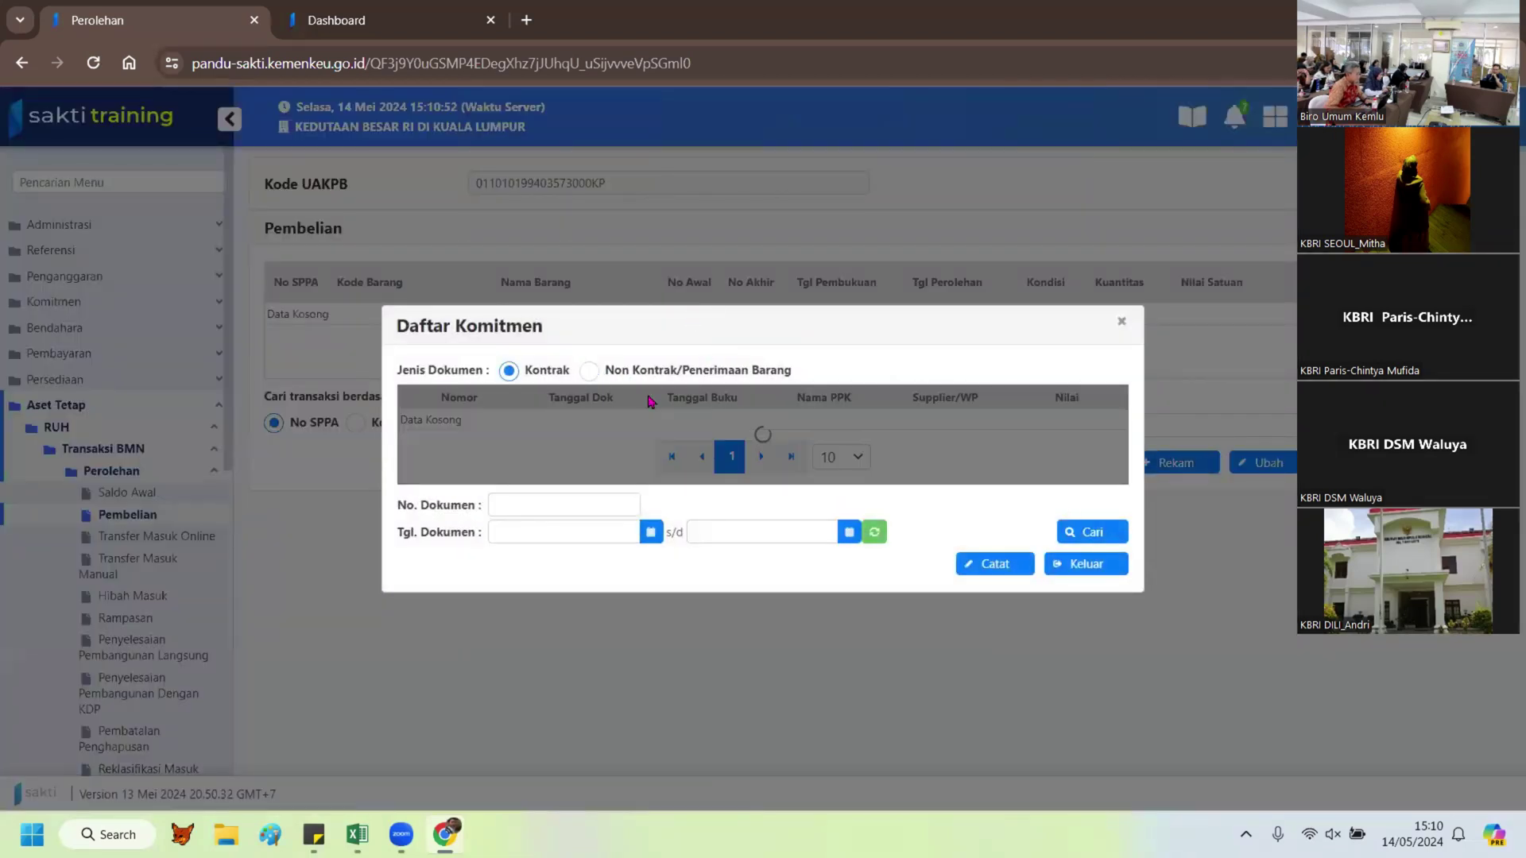
click(721, 426)
click(996, 567)
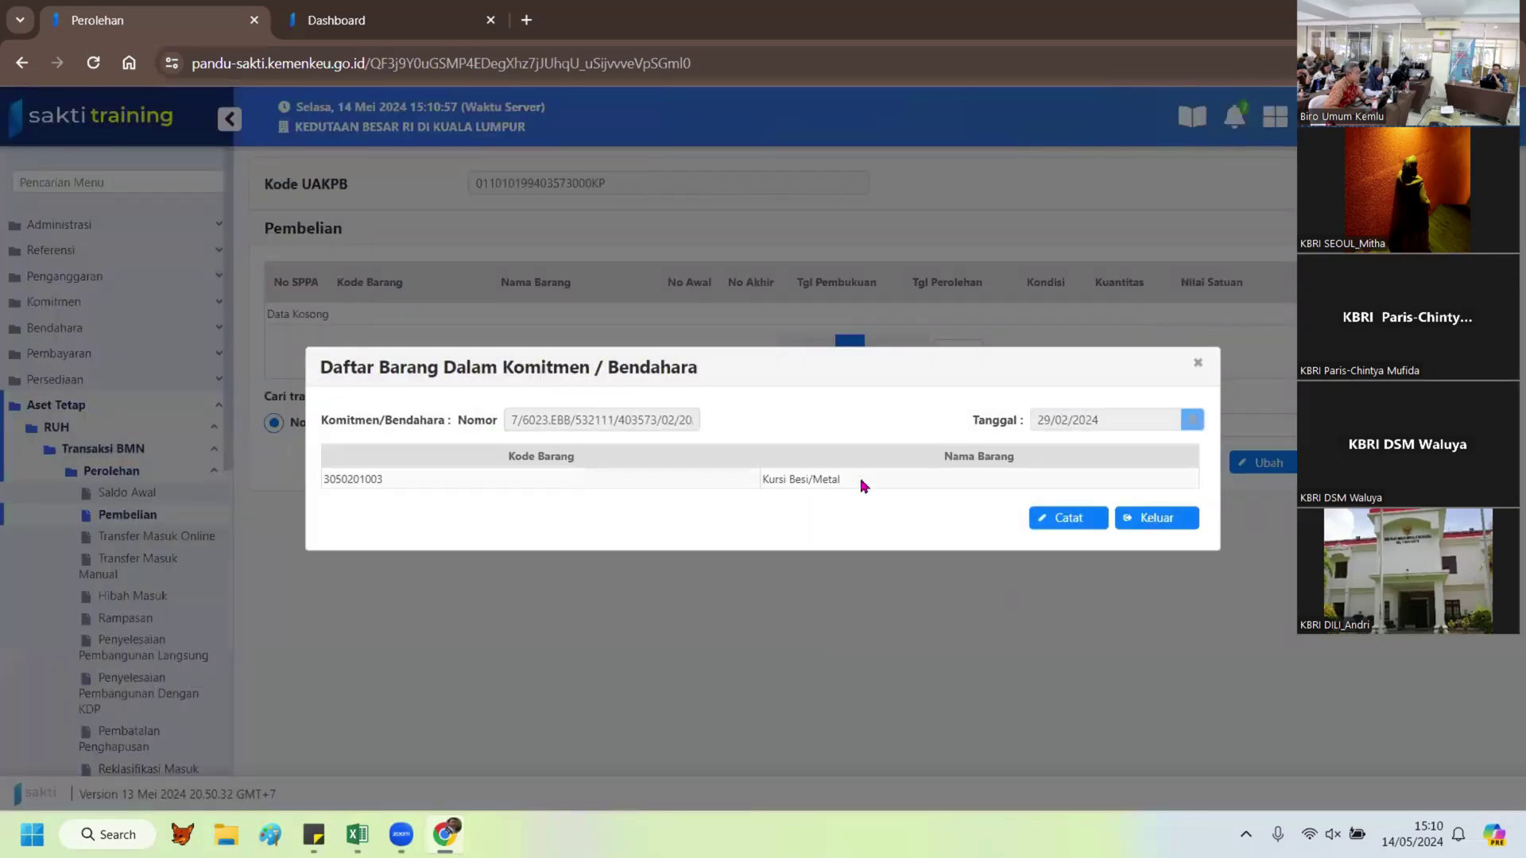
click(859, 481)
click(1068, 521)
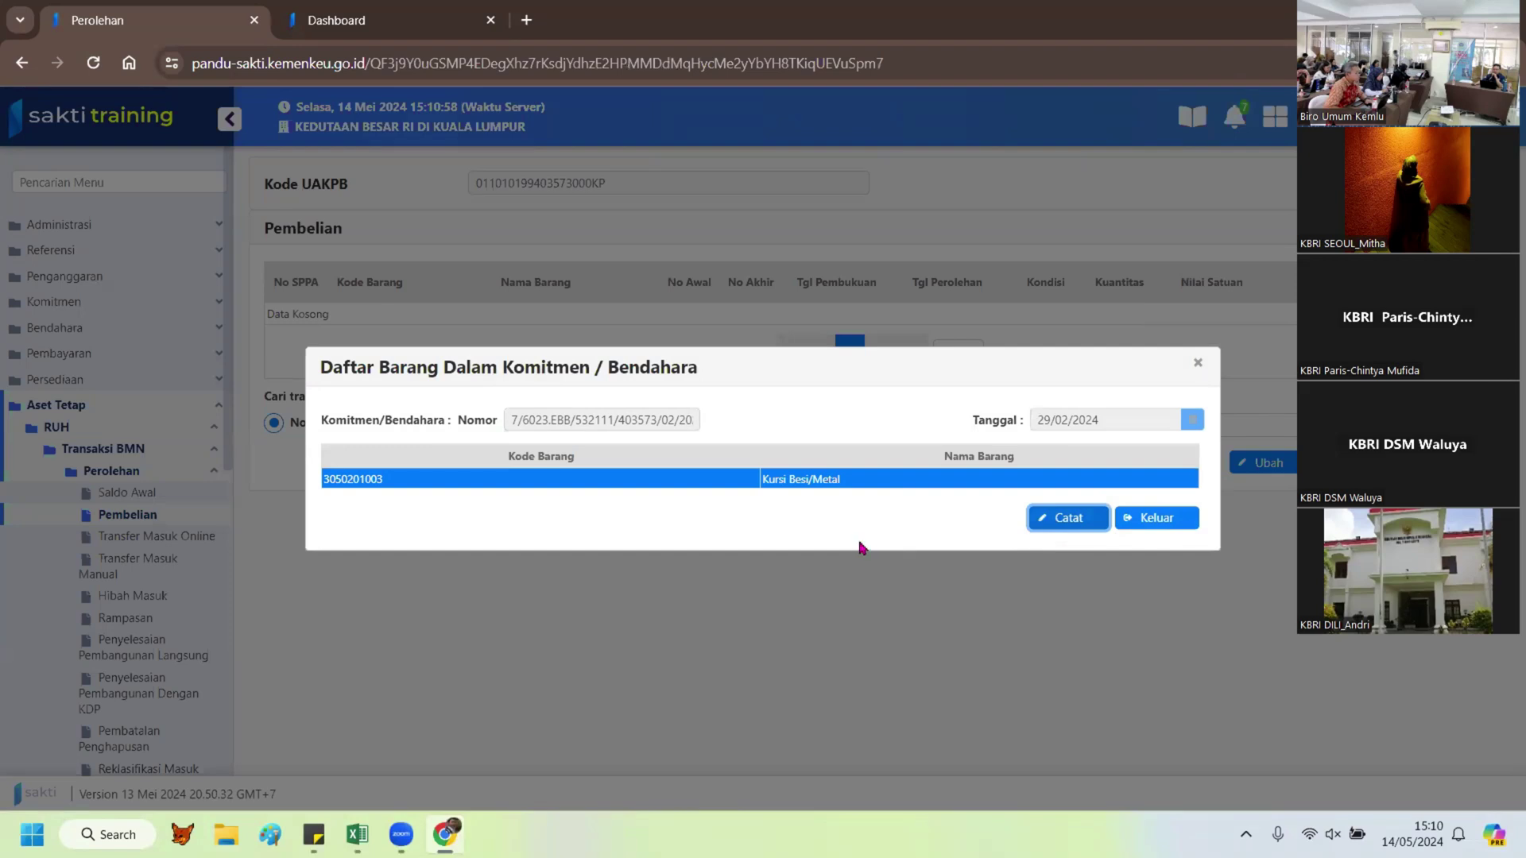
scroll(851, 484, down, 2)
scroll(852, 484, up, 1)
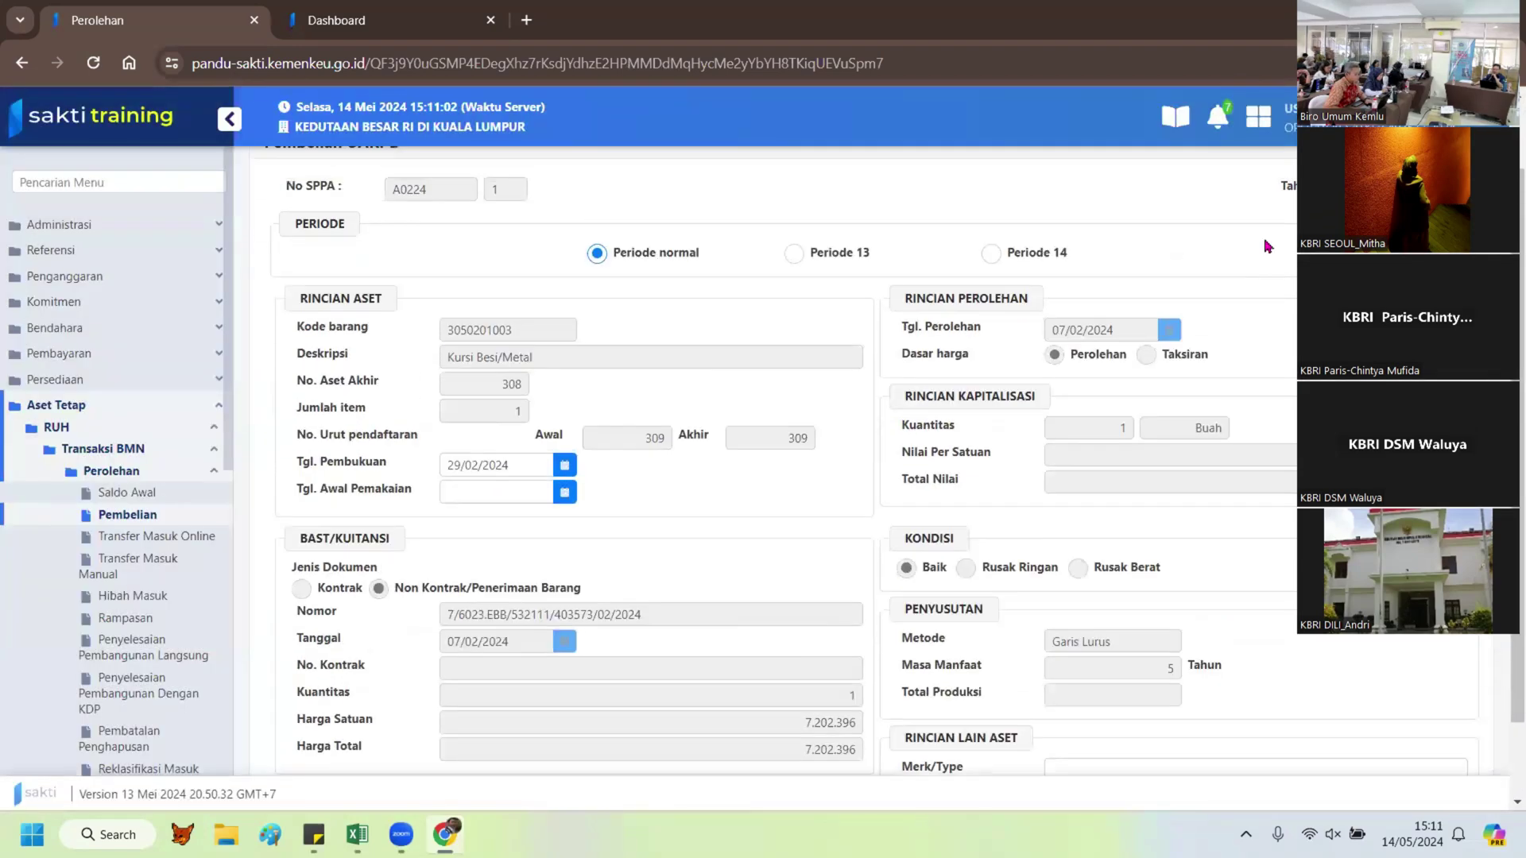
scroll(903, 284, up, 1)
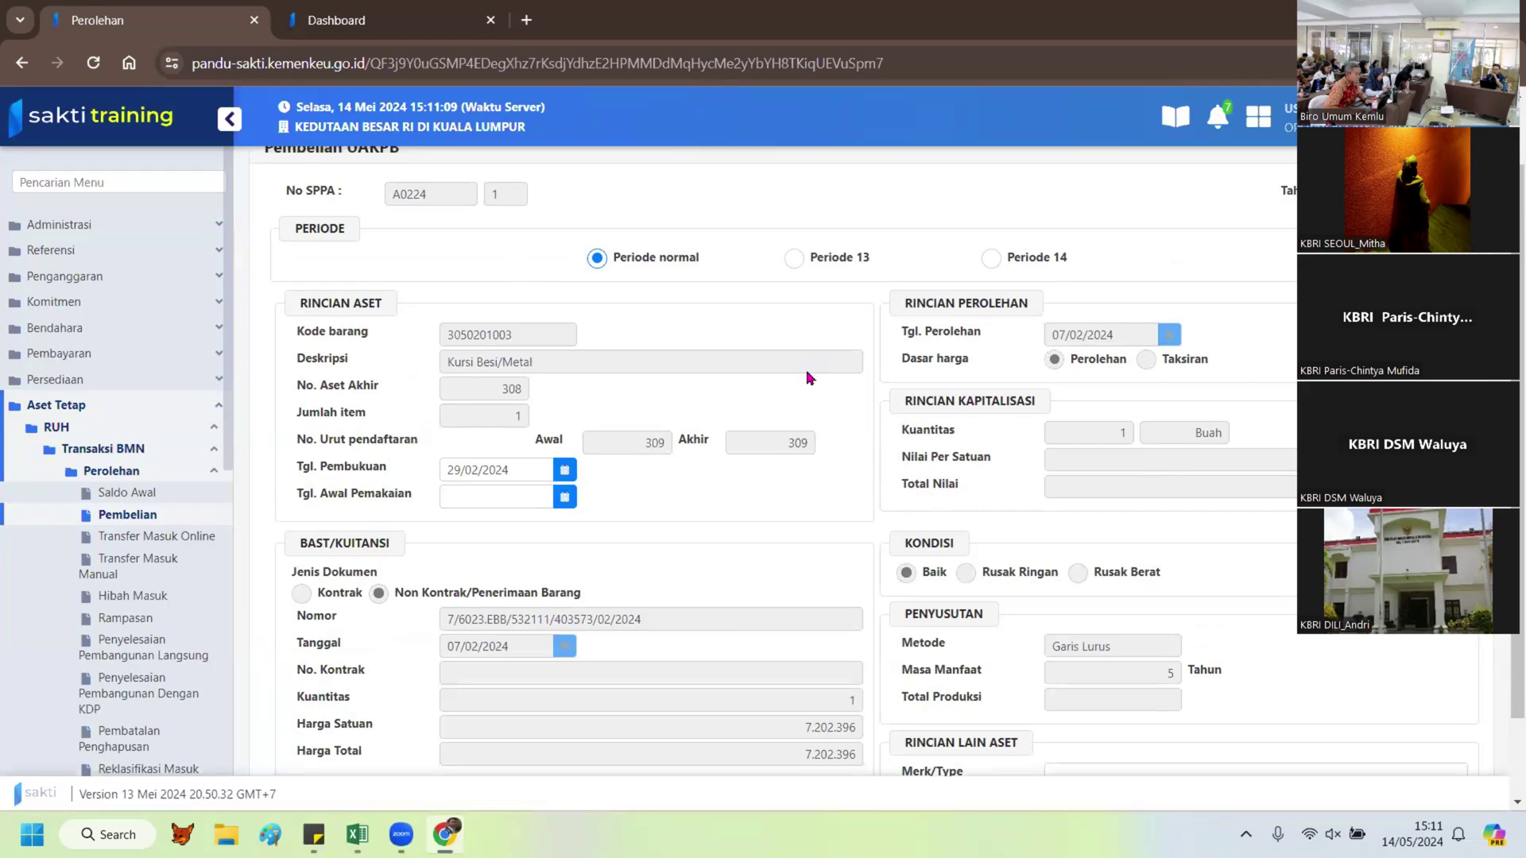
scroll(718, 502, down, 1)
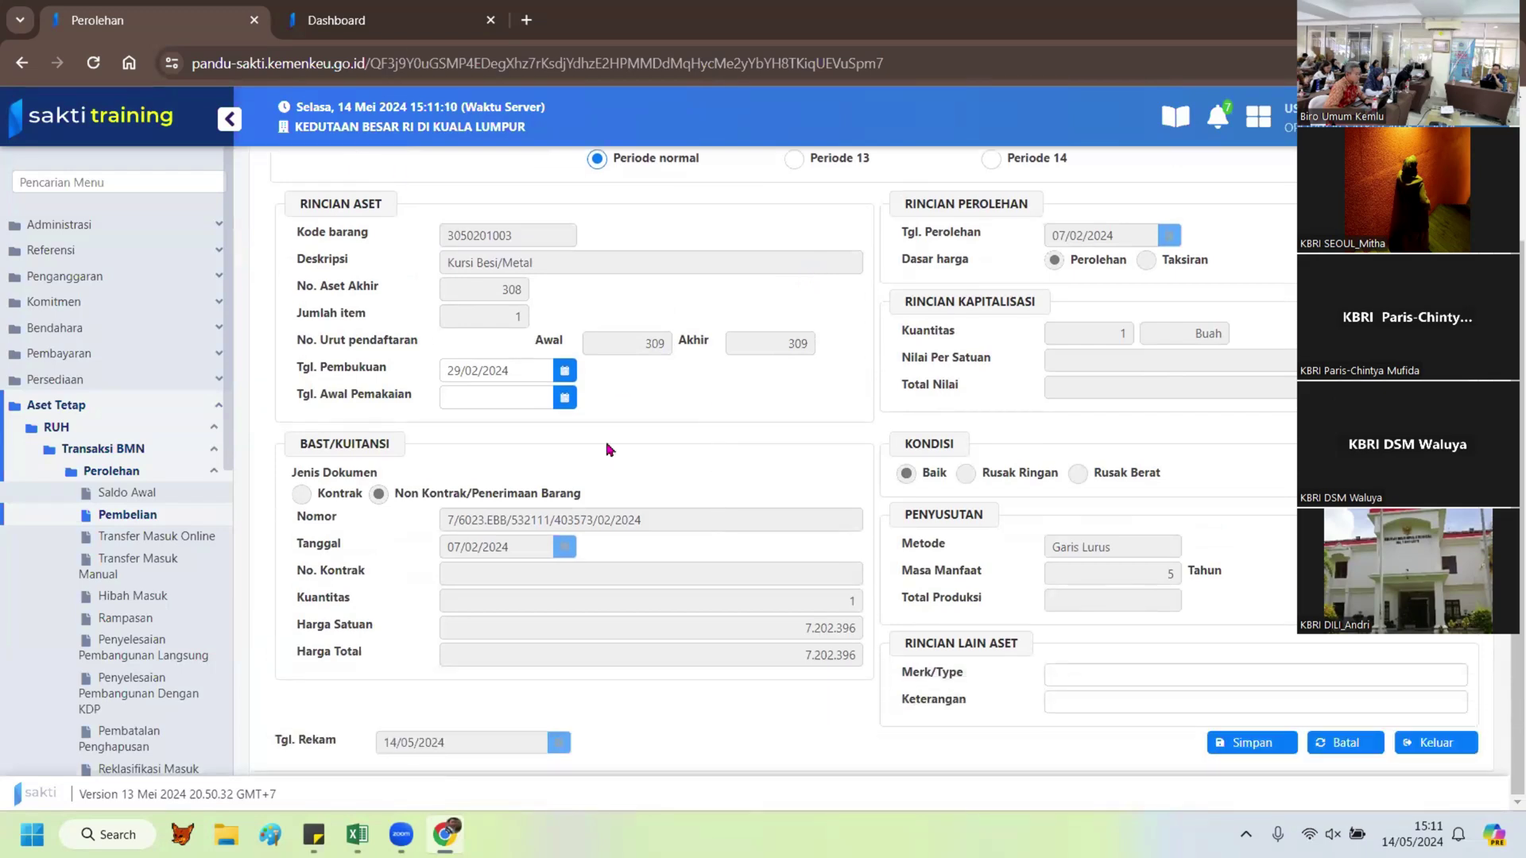
Step: Set Tgl. Awal Pemakaian to 29/02/2024 using the calendar picker
click(566, 398)
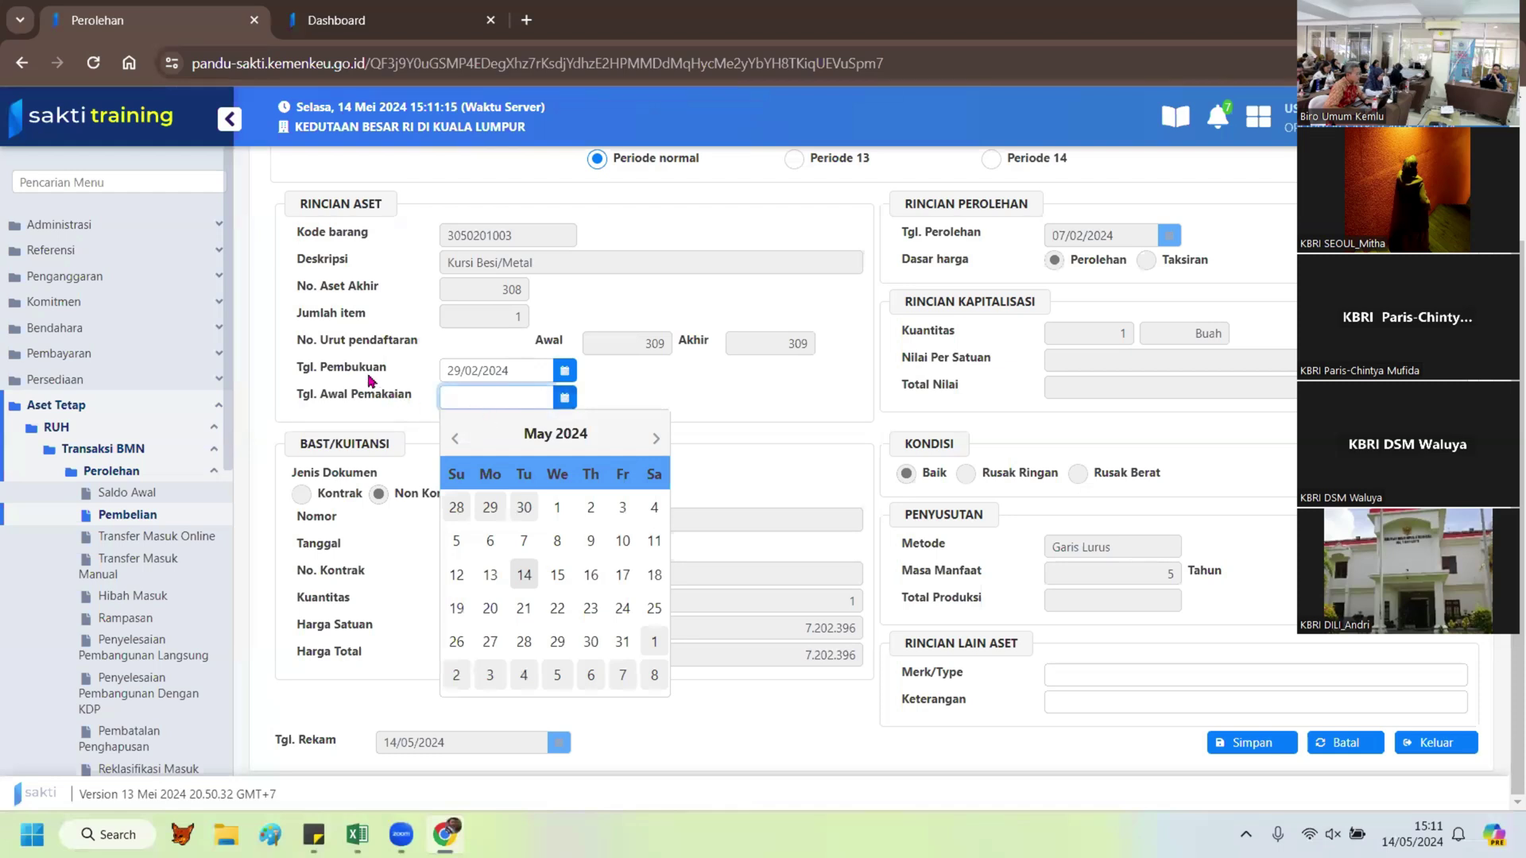
click(459, 439)
click(459, 440)
click(460, 439)
click(459, 439)
click(459, 440)
click(459, 439)
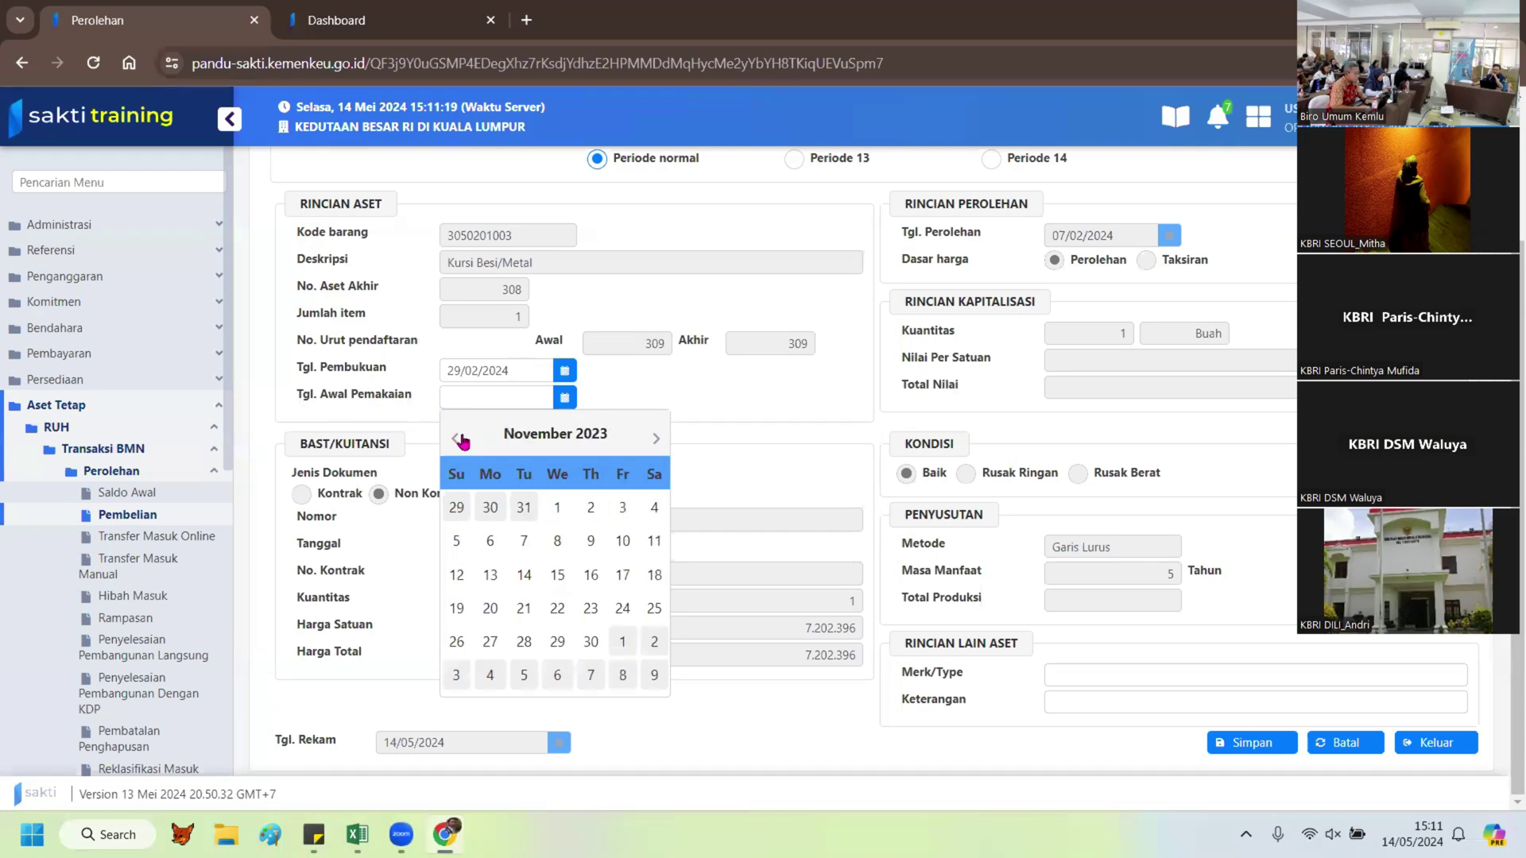
click(657, 439)
click(656, 439)
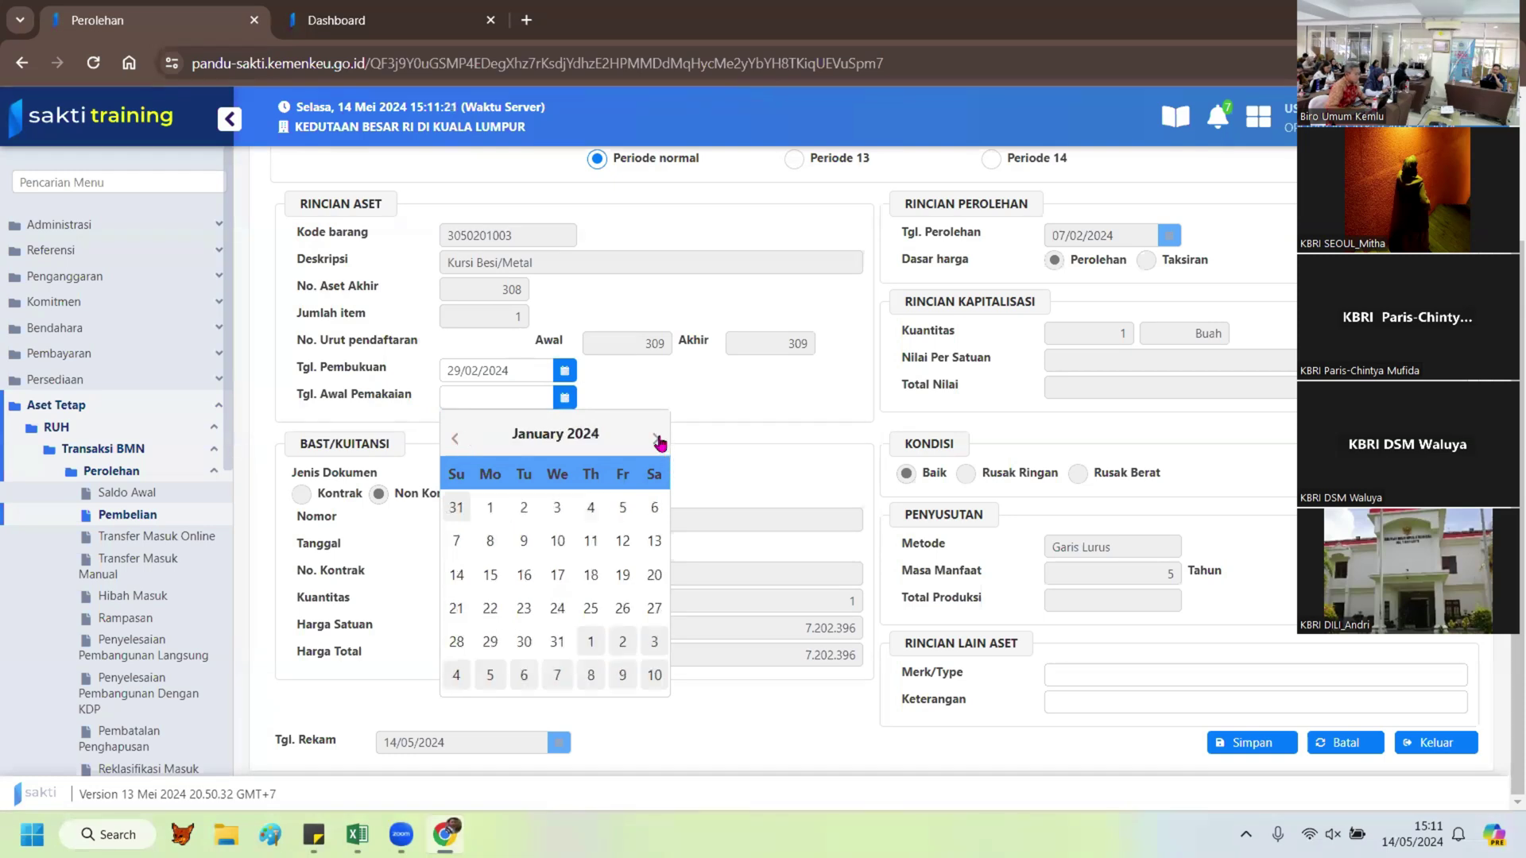
click(657, 441)
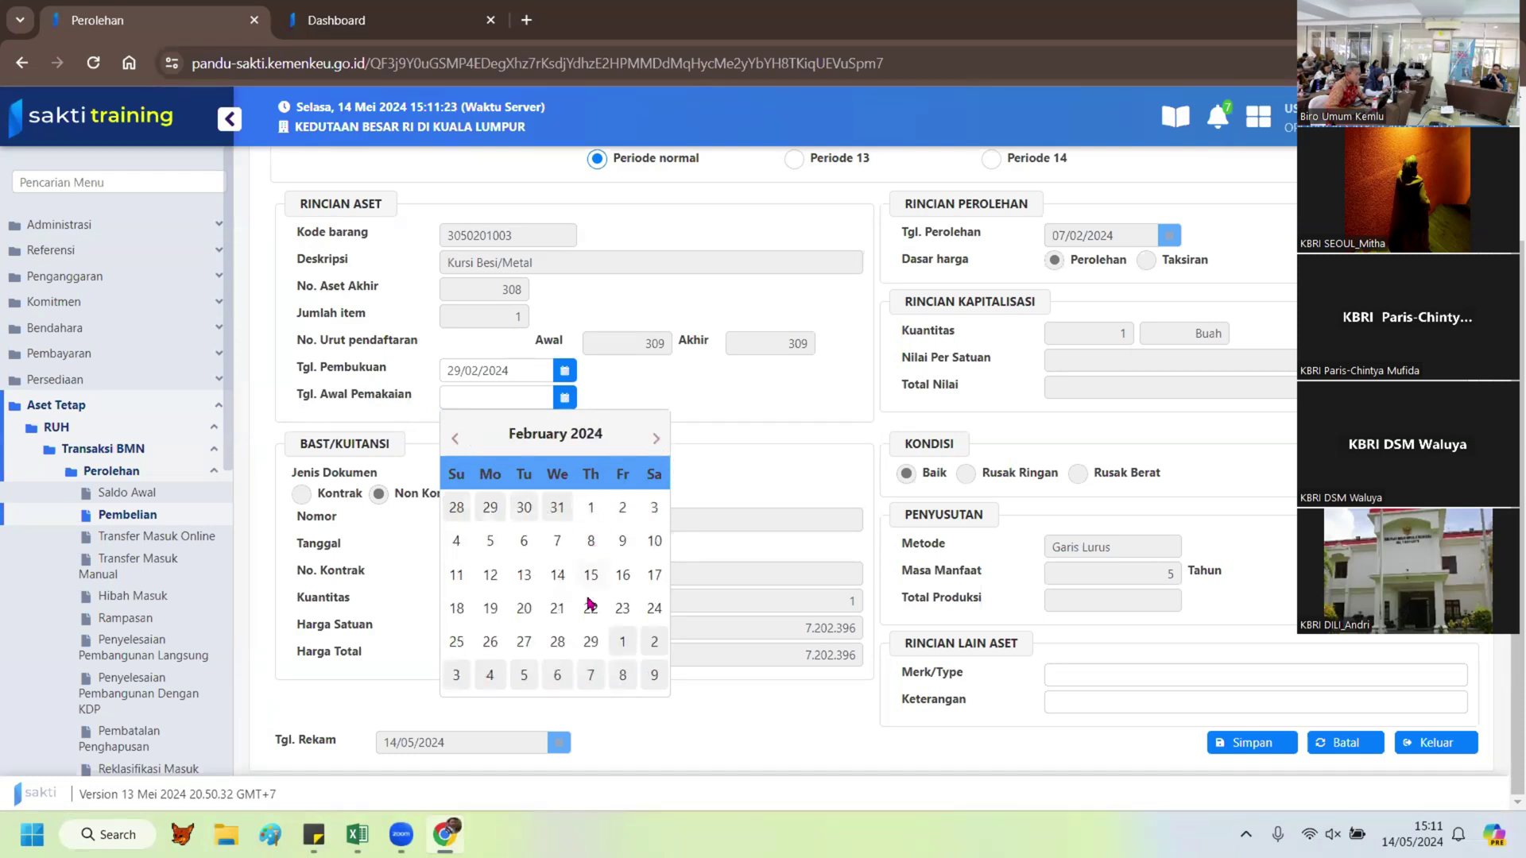
click(593, 643)
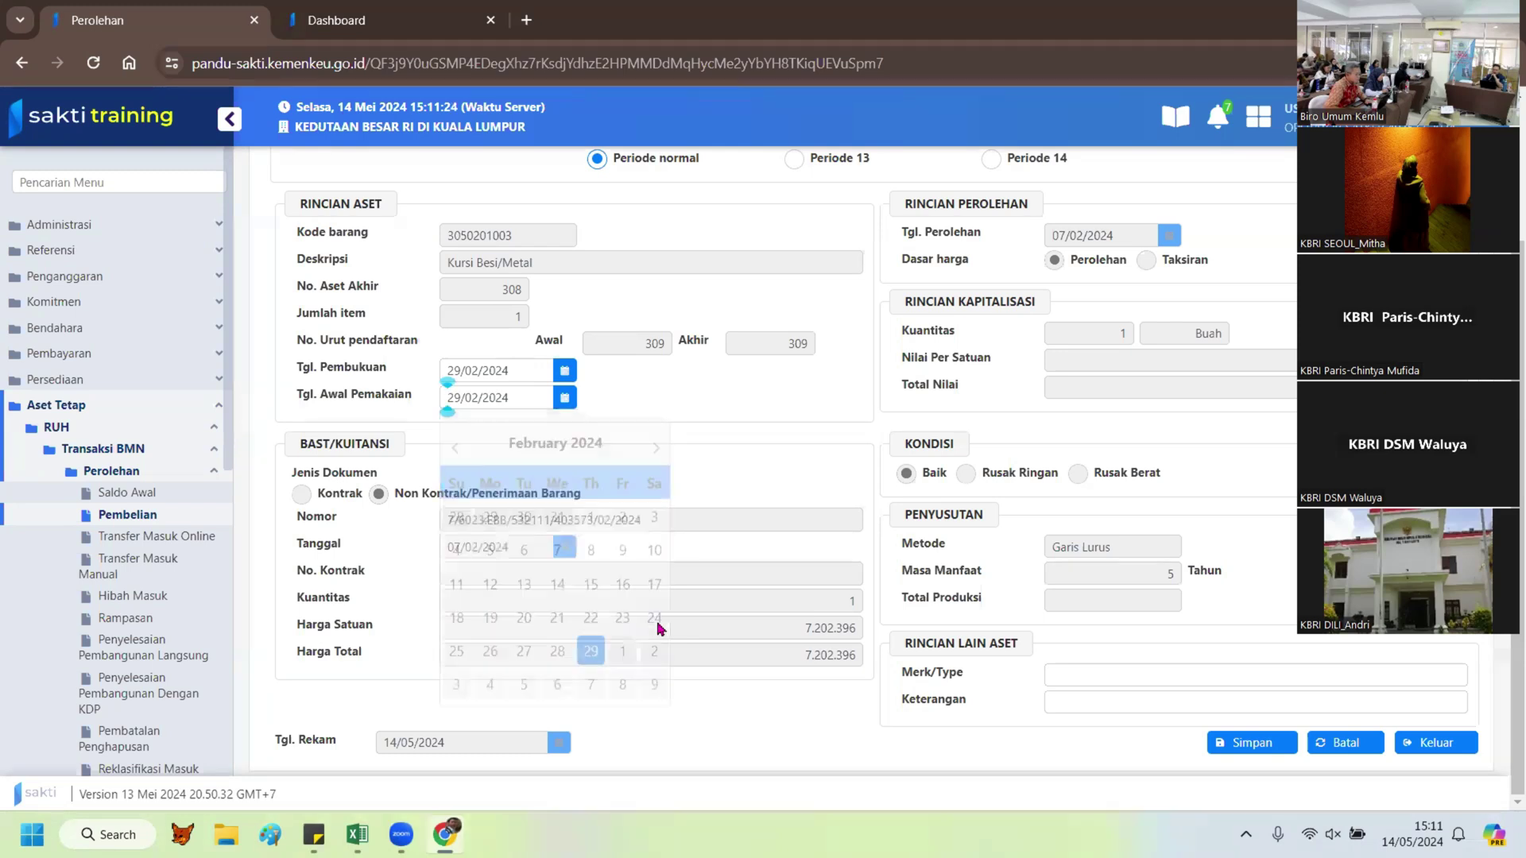
click(1067, 671)
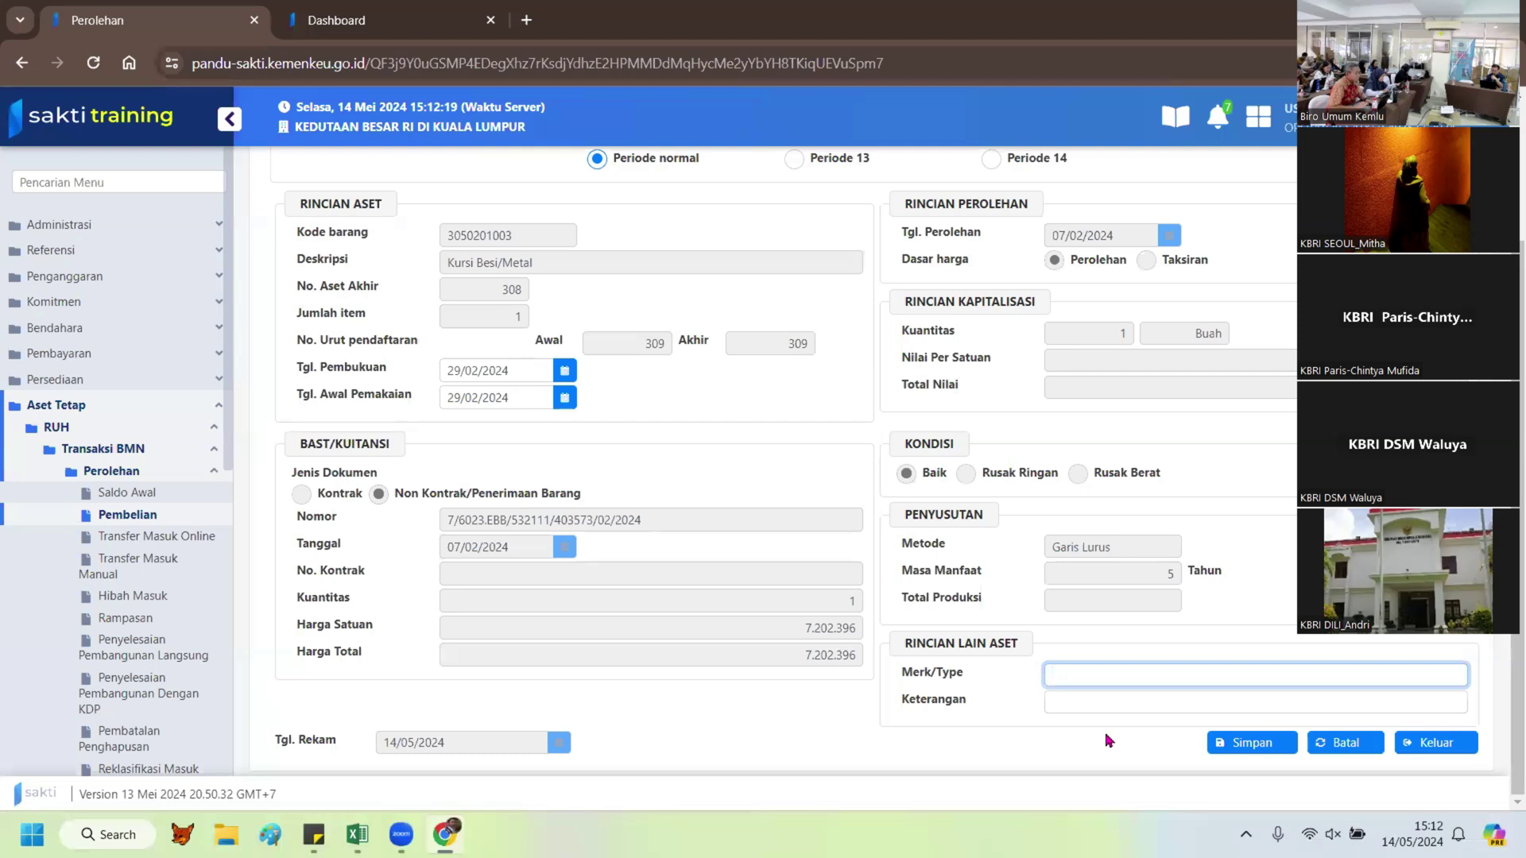
Step: Enter Ligna as the metal chair's Merk/Type and scroll up to the Periode options
text(Ligna)
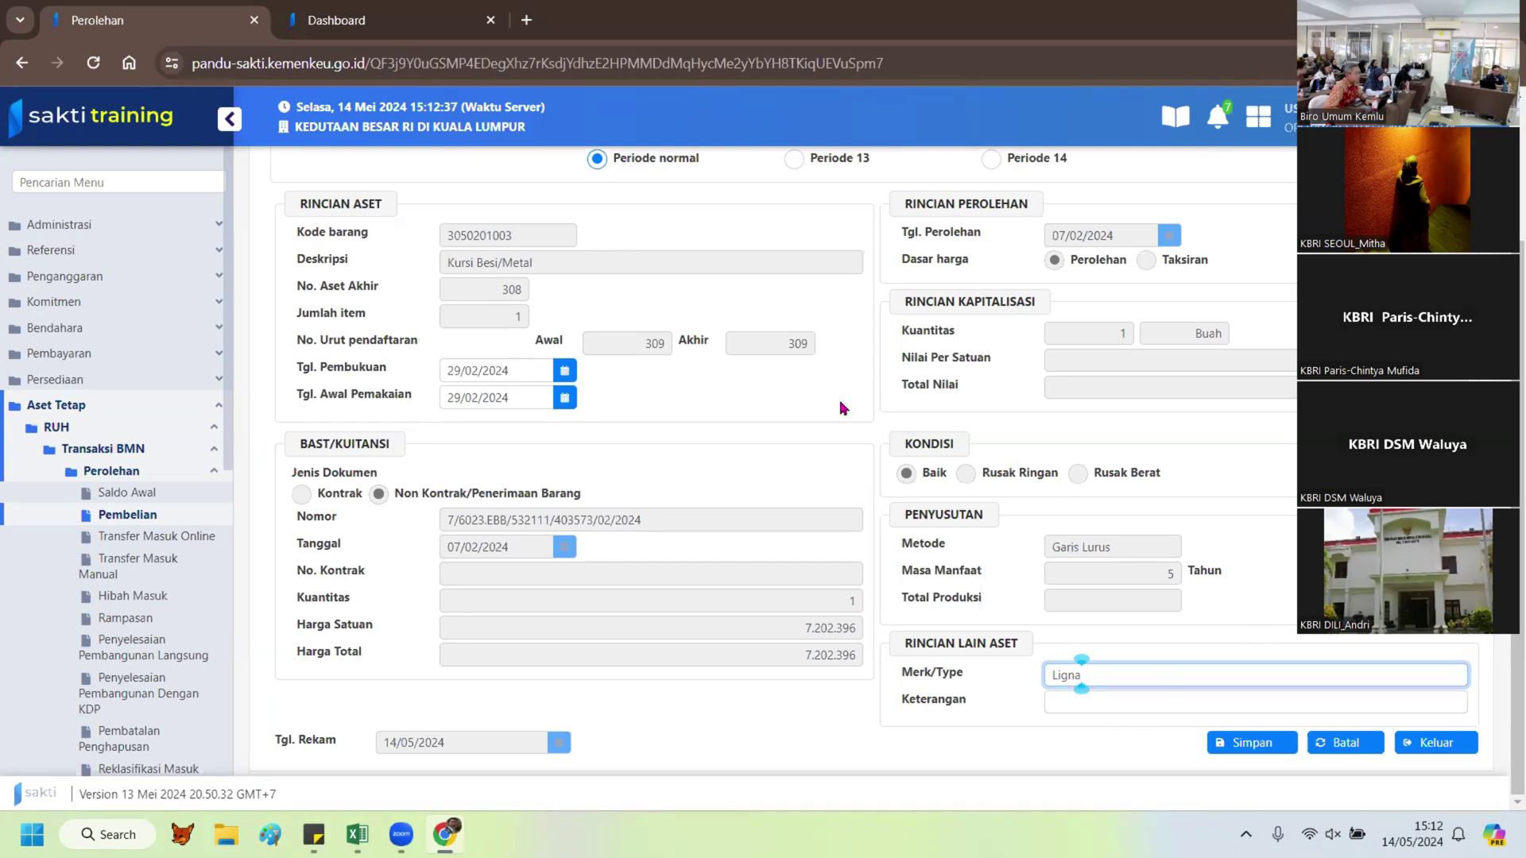
scroll(843, 403, up, 1)
scroll(841, 403, up, 3)
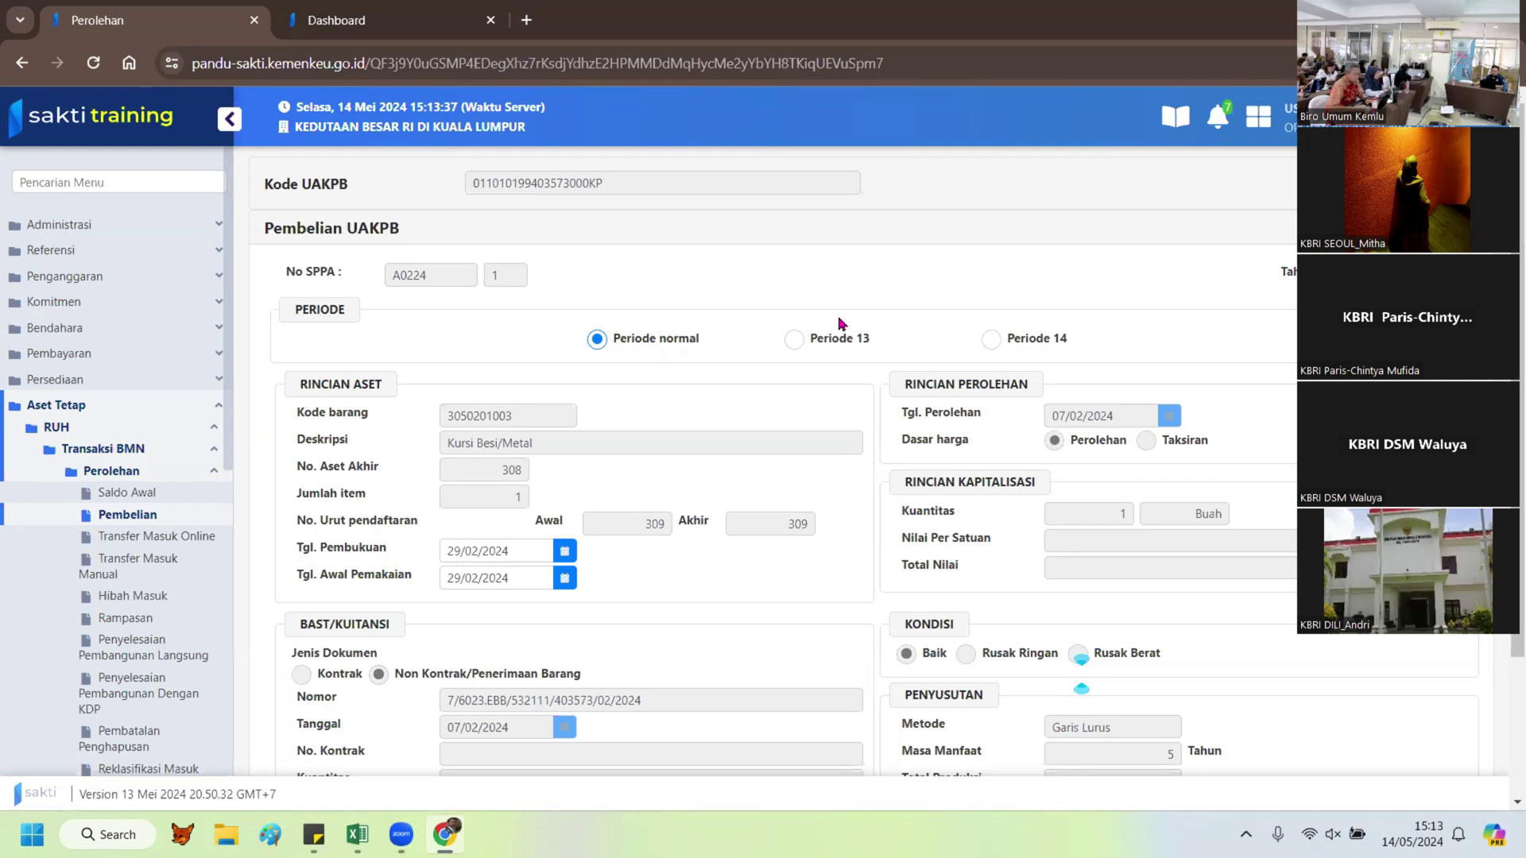
Step: Try moving the purchase to Periode 14, then Periode 13; it stays in Periode normal
click(991, 339)
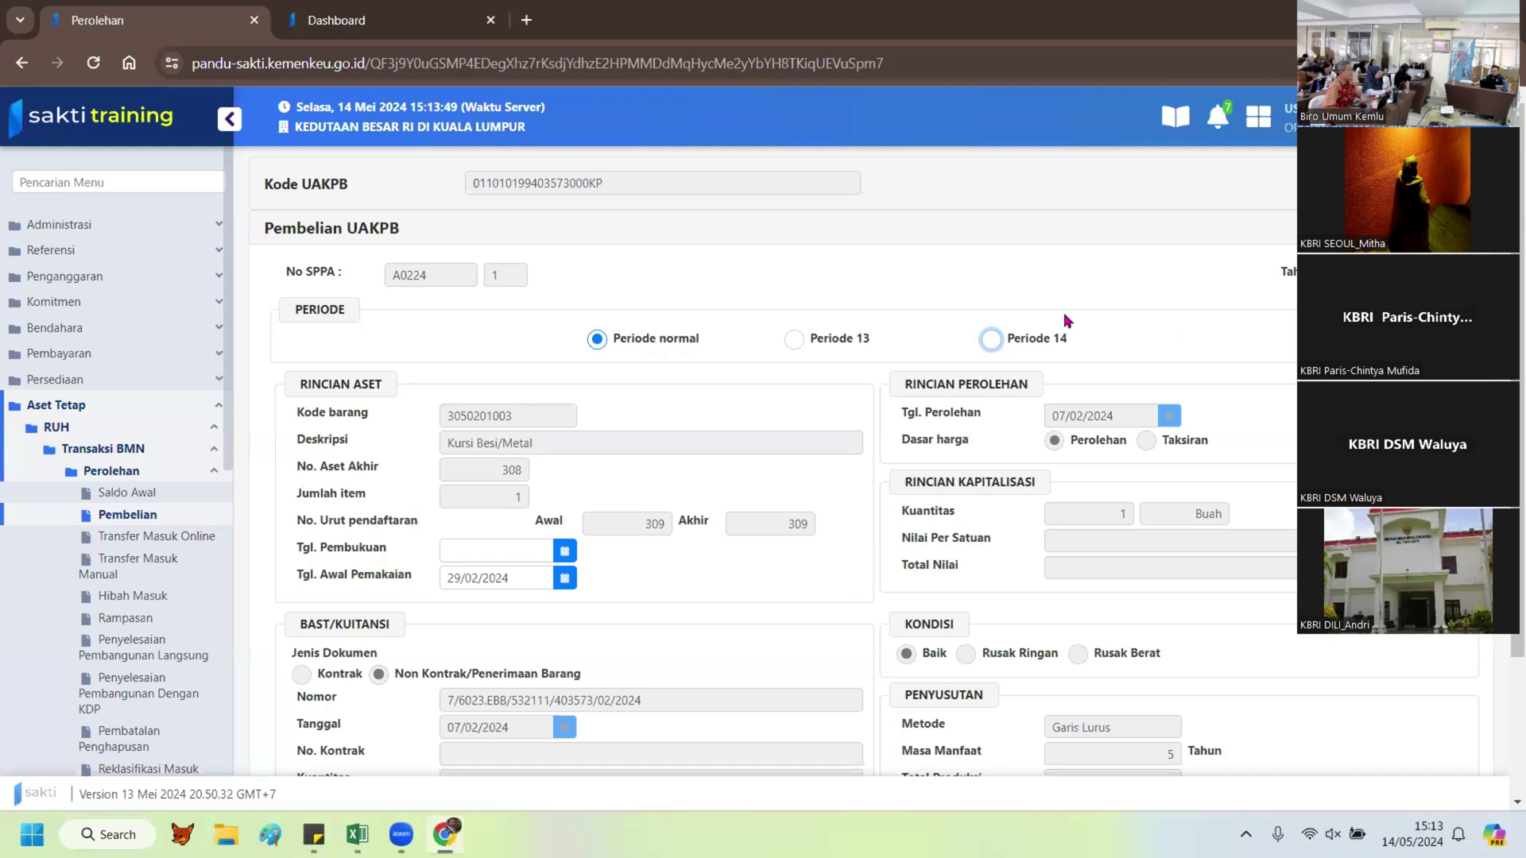
click(990, 342)
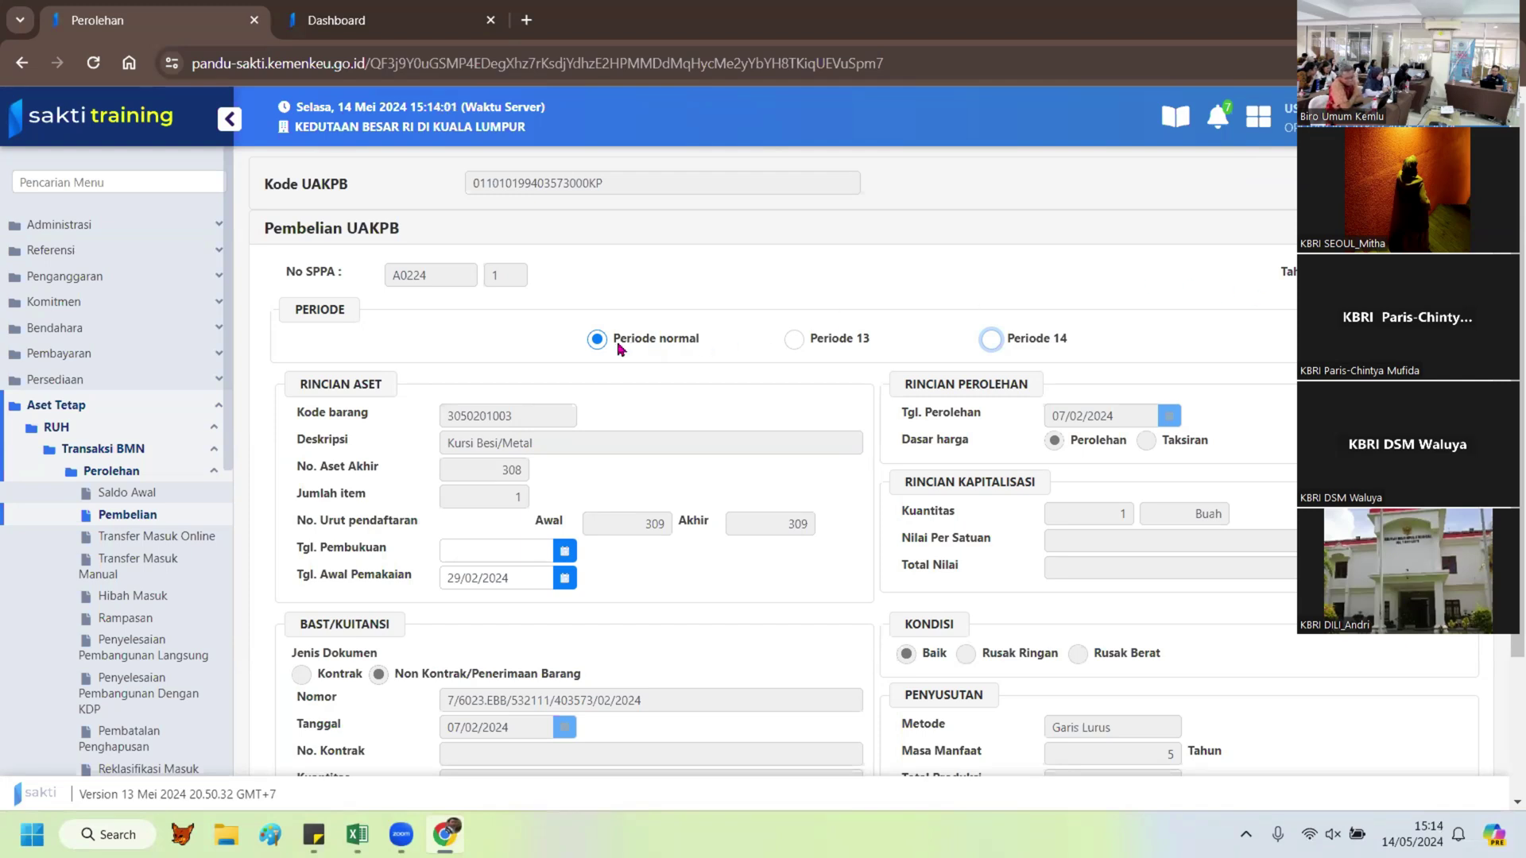
click(794, 342)
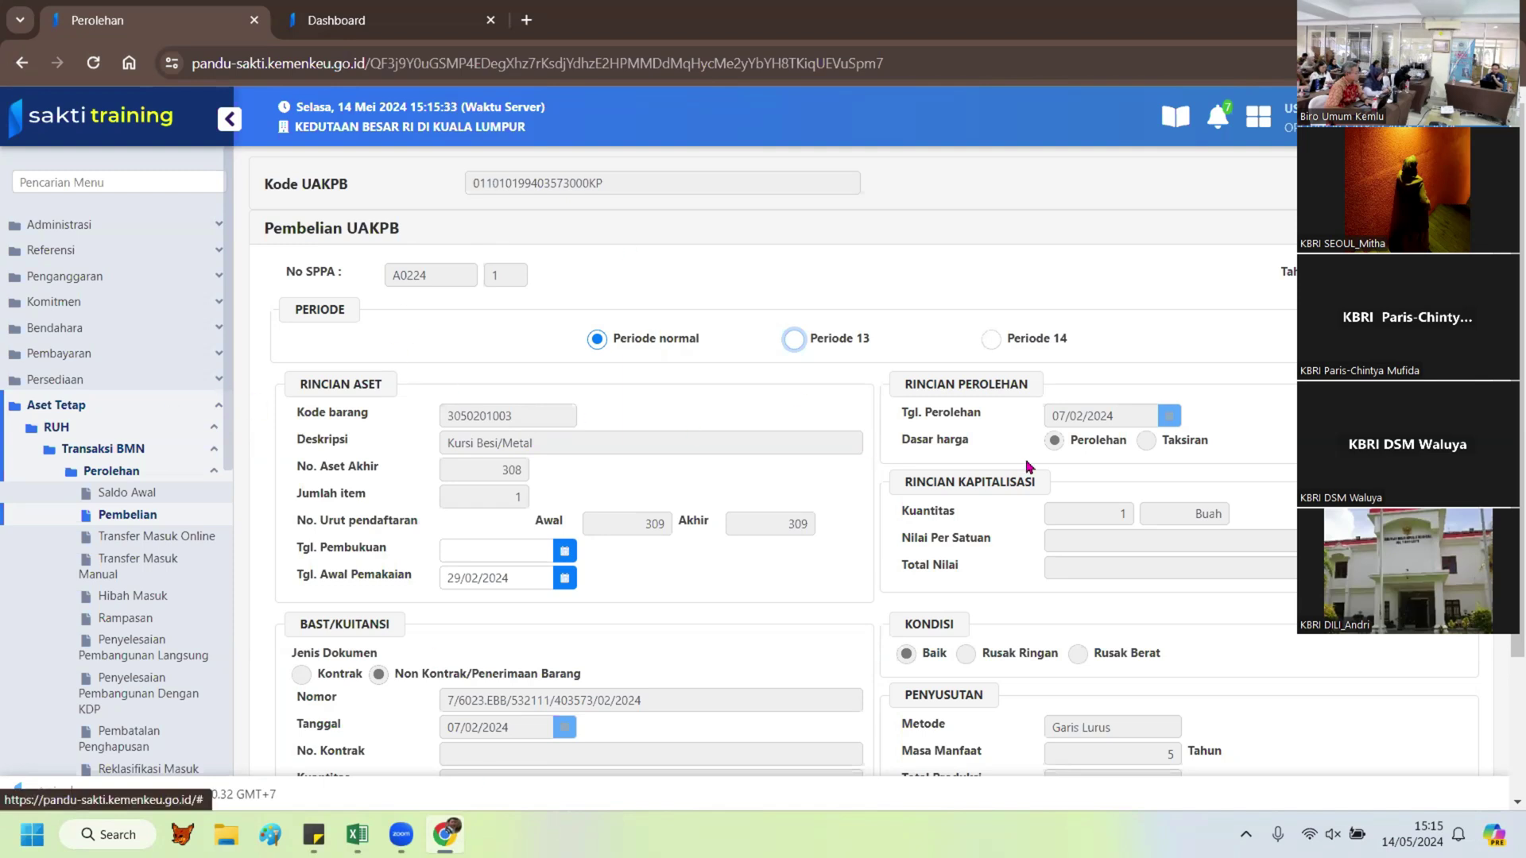
scroll(1026, 471, down, 2)
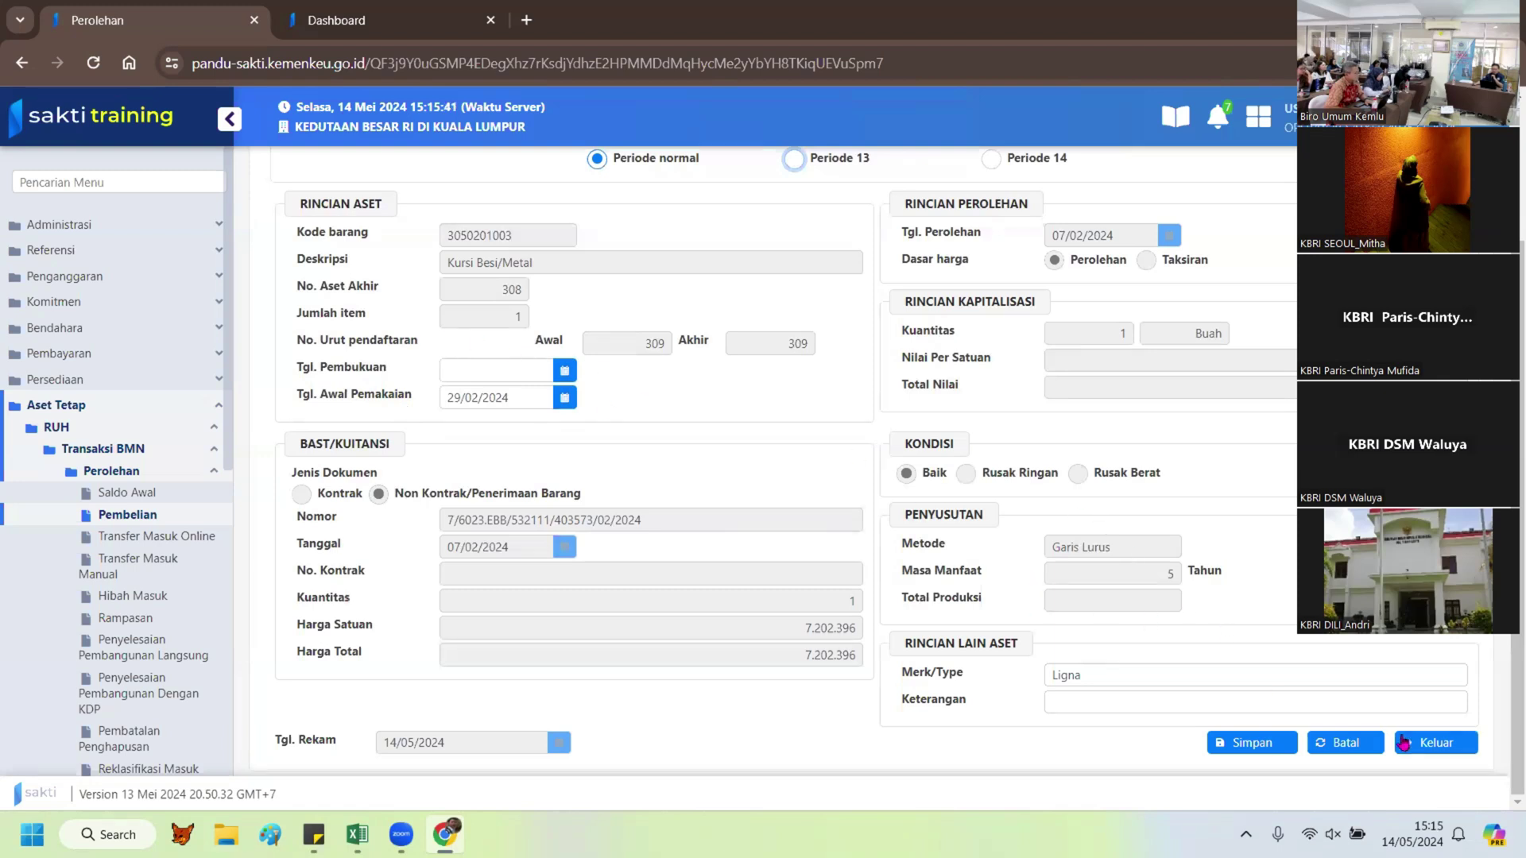
scroll(601, 350, up, 3)
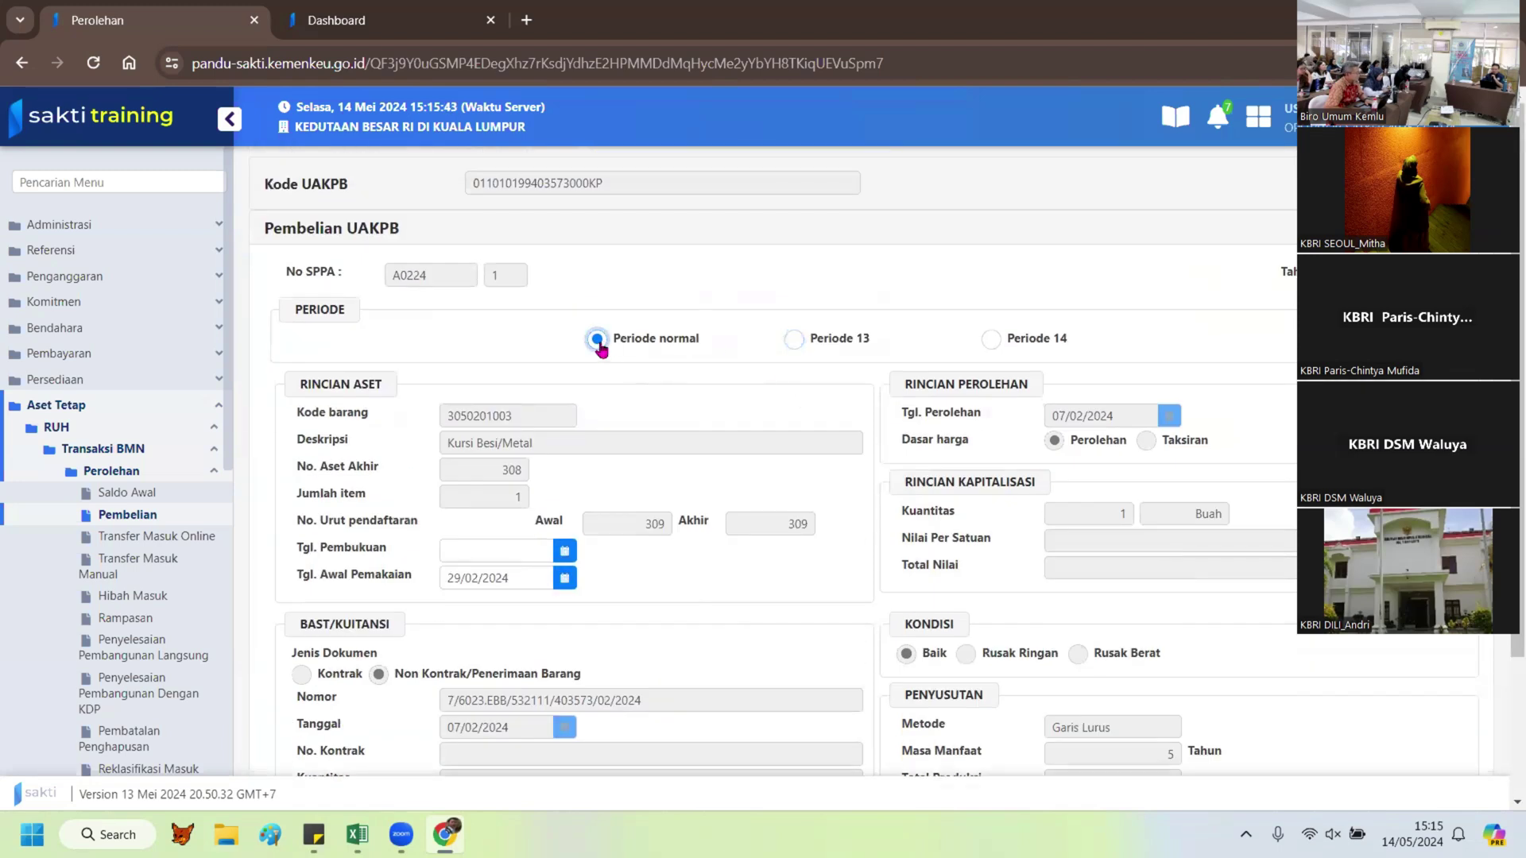
scroll(768, 442, down, 3)
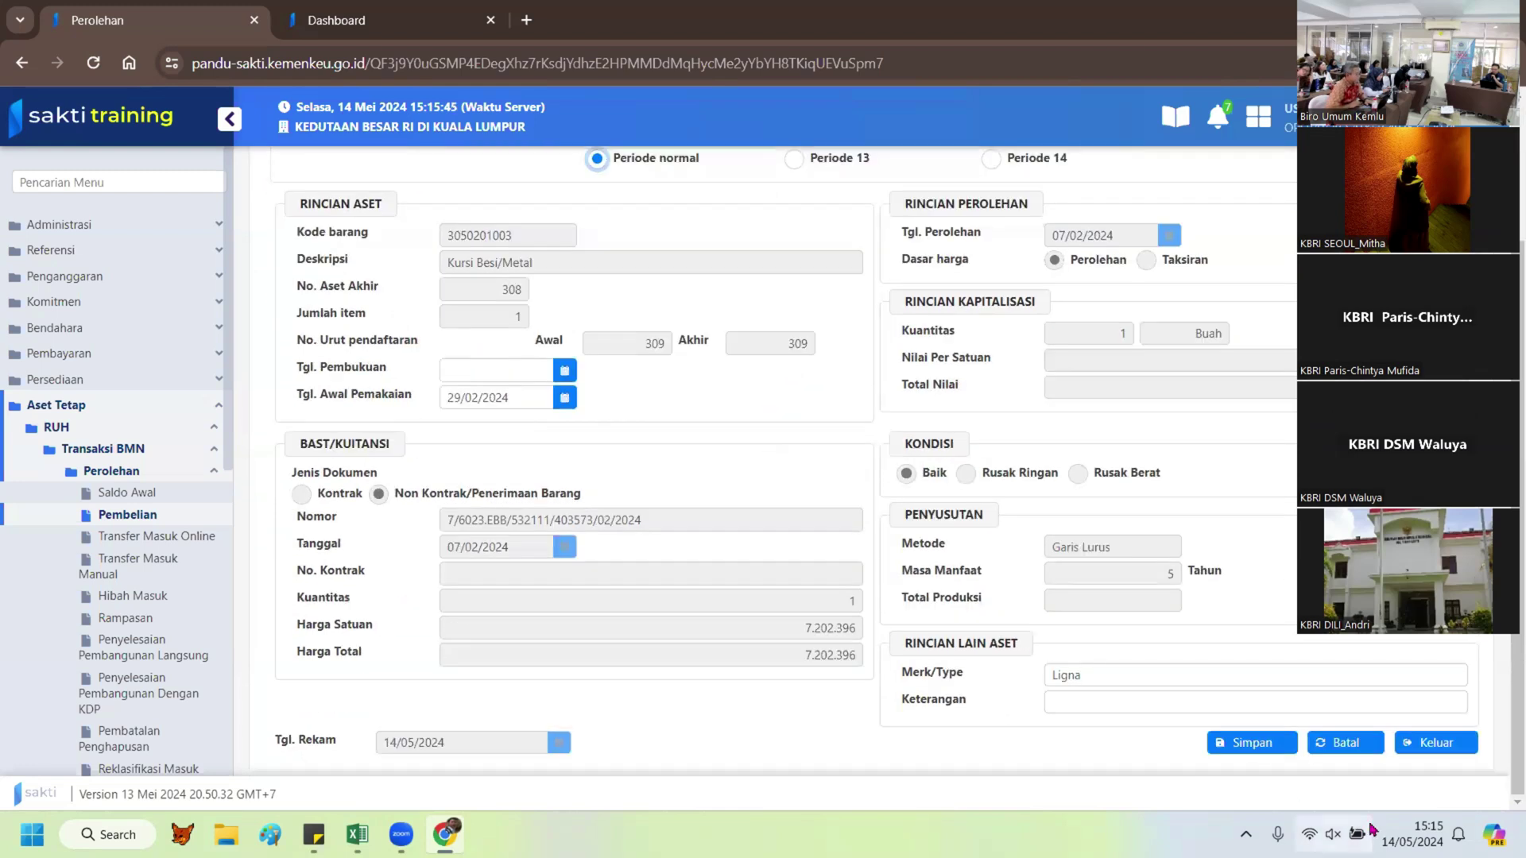
Step: Discard the edits with Batal to reset the purchase form
click(1343, 742)
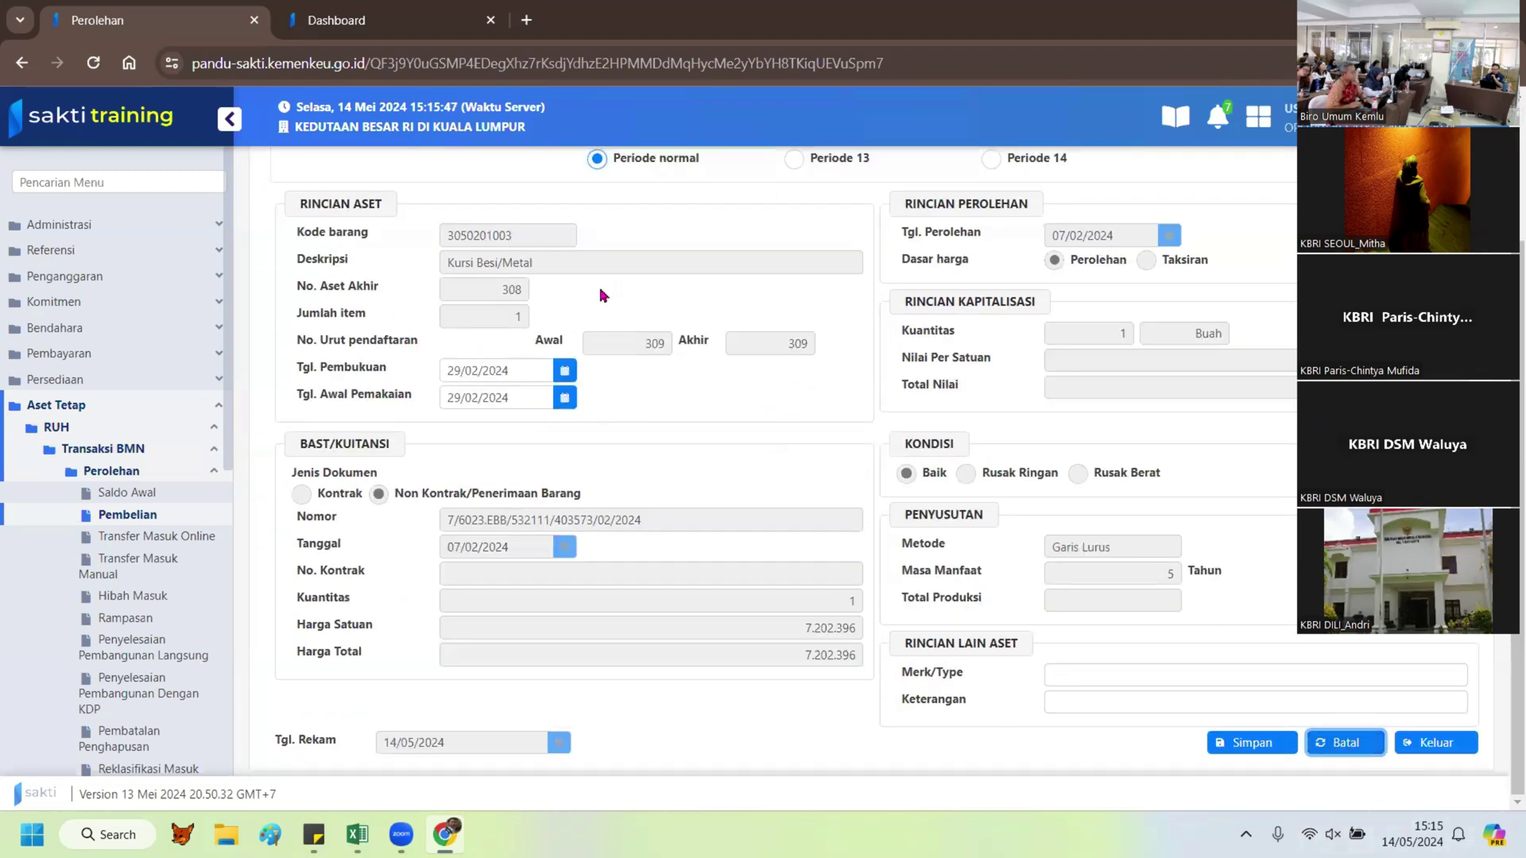
scroll(601, 296, up, 3)
scroll(601, 297, down, 3)
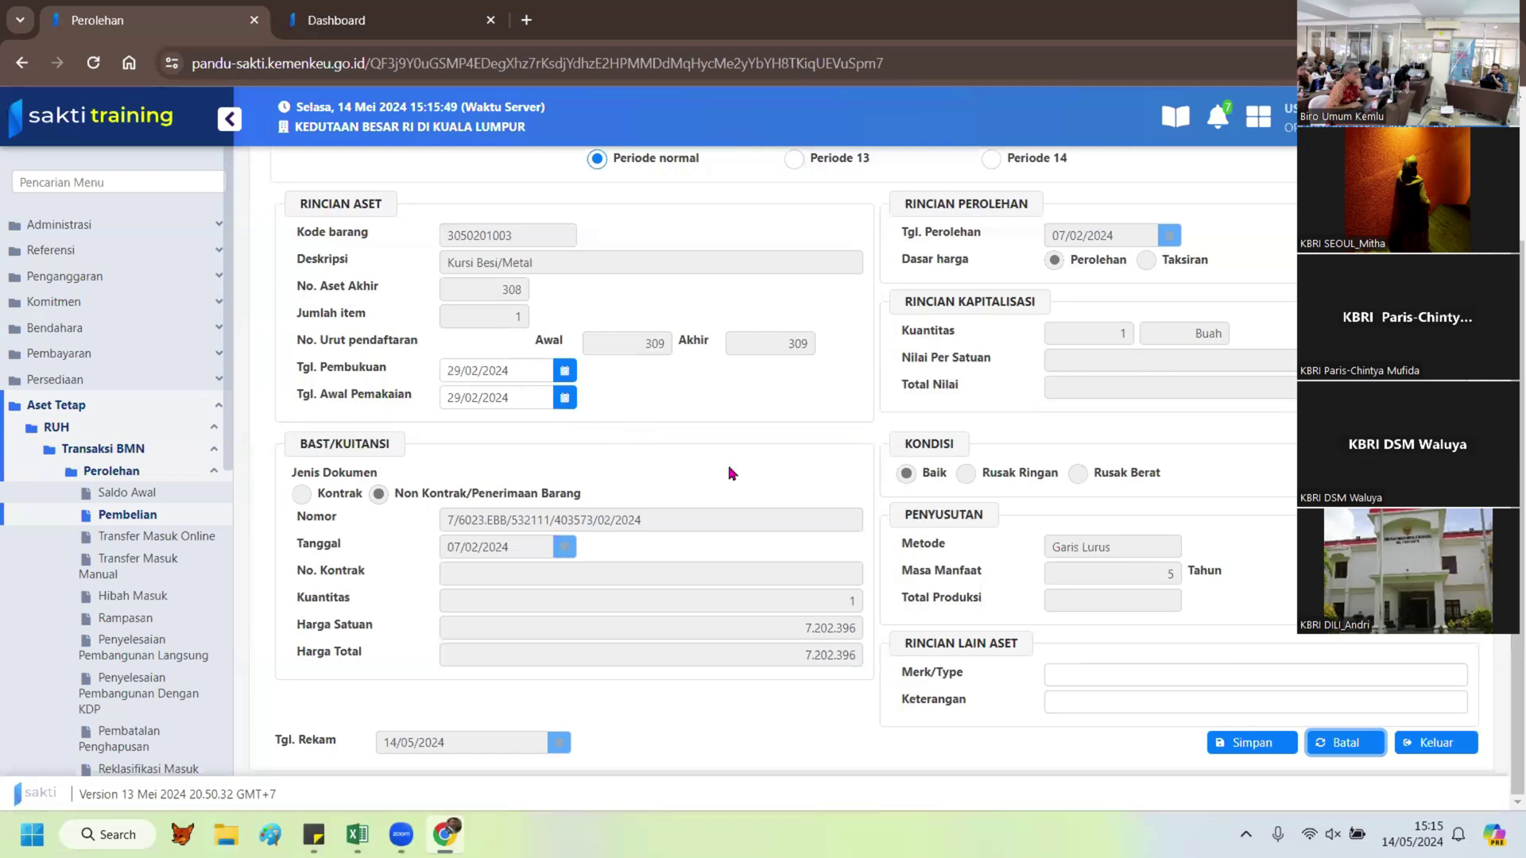
Step: Re-enter Ligna in Merk/Type, save and confirm with Ya, then go to the login tab
click(1149, 667)
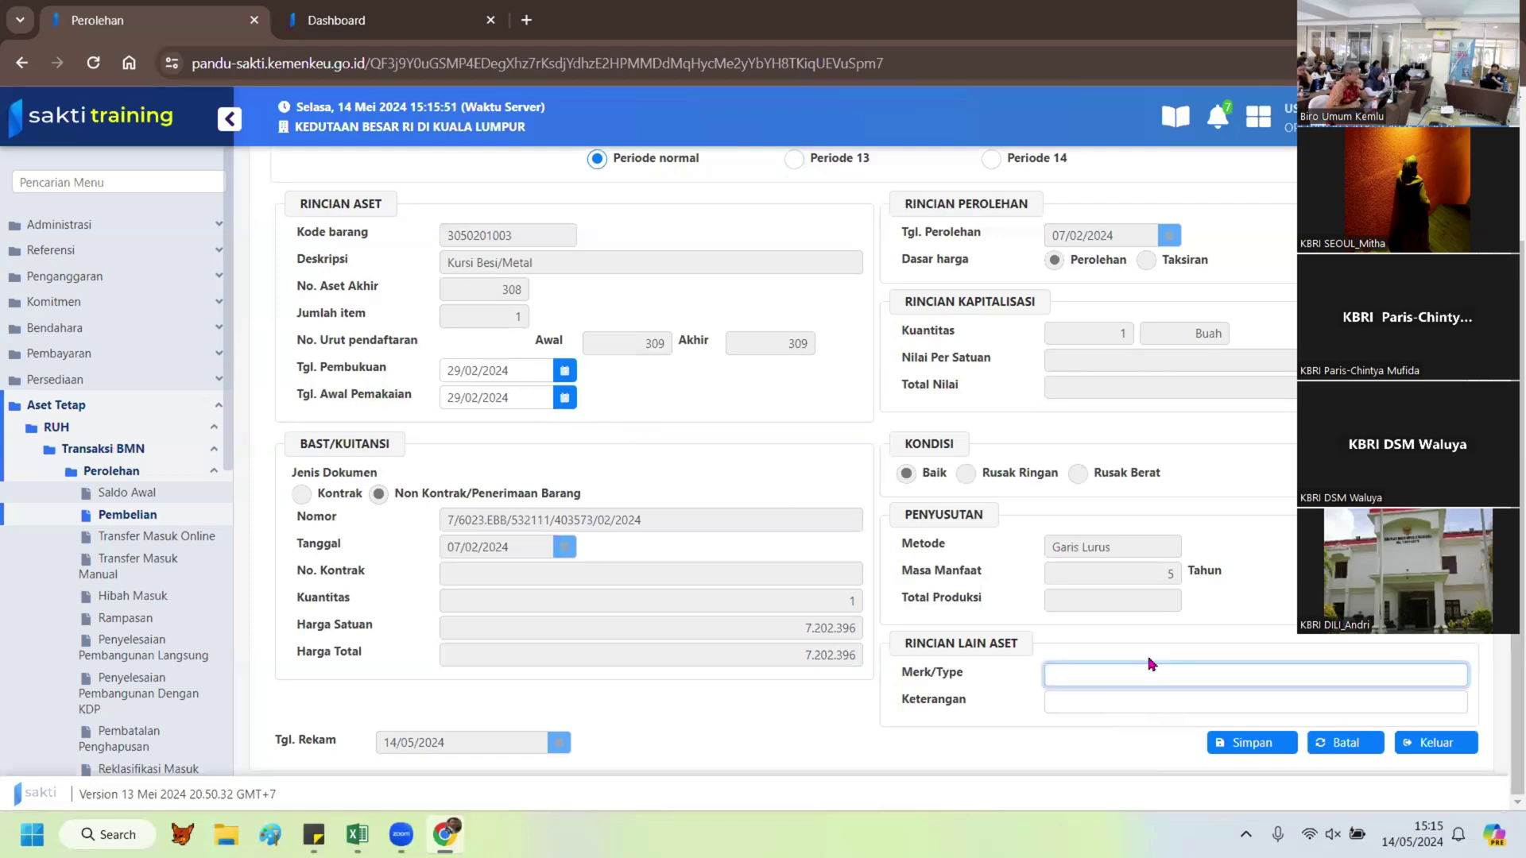
text(Ligna)
click(1266, 752)
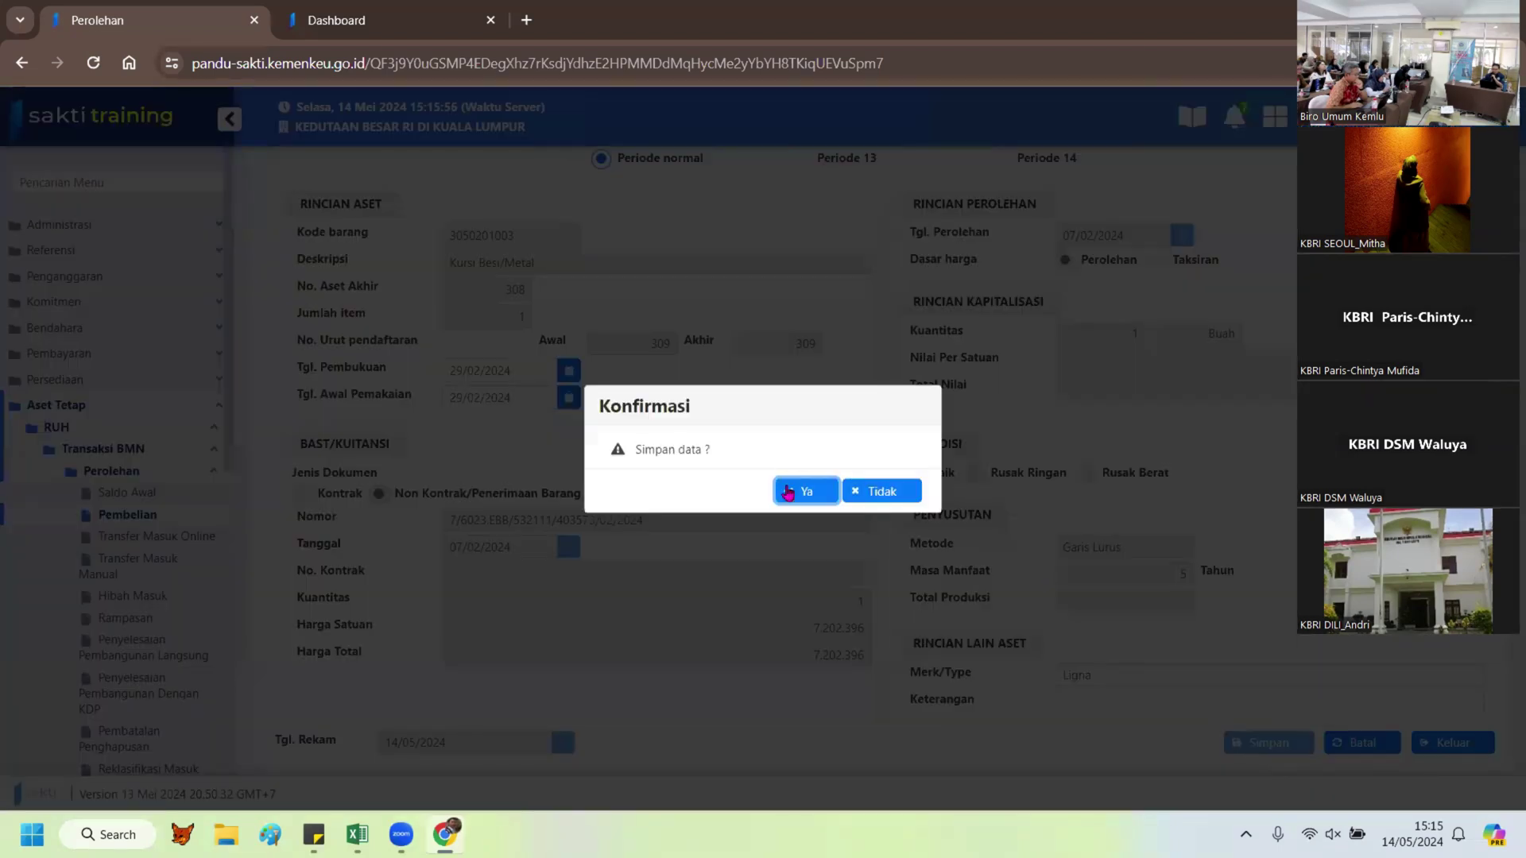
click(831, 501)
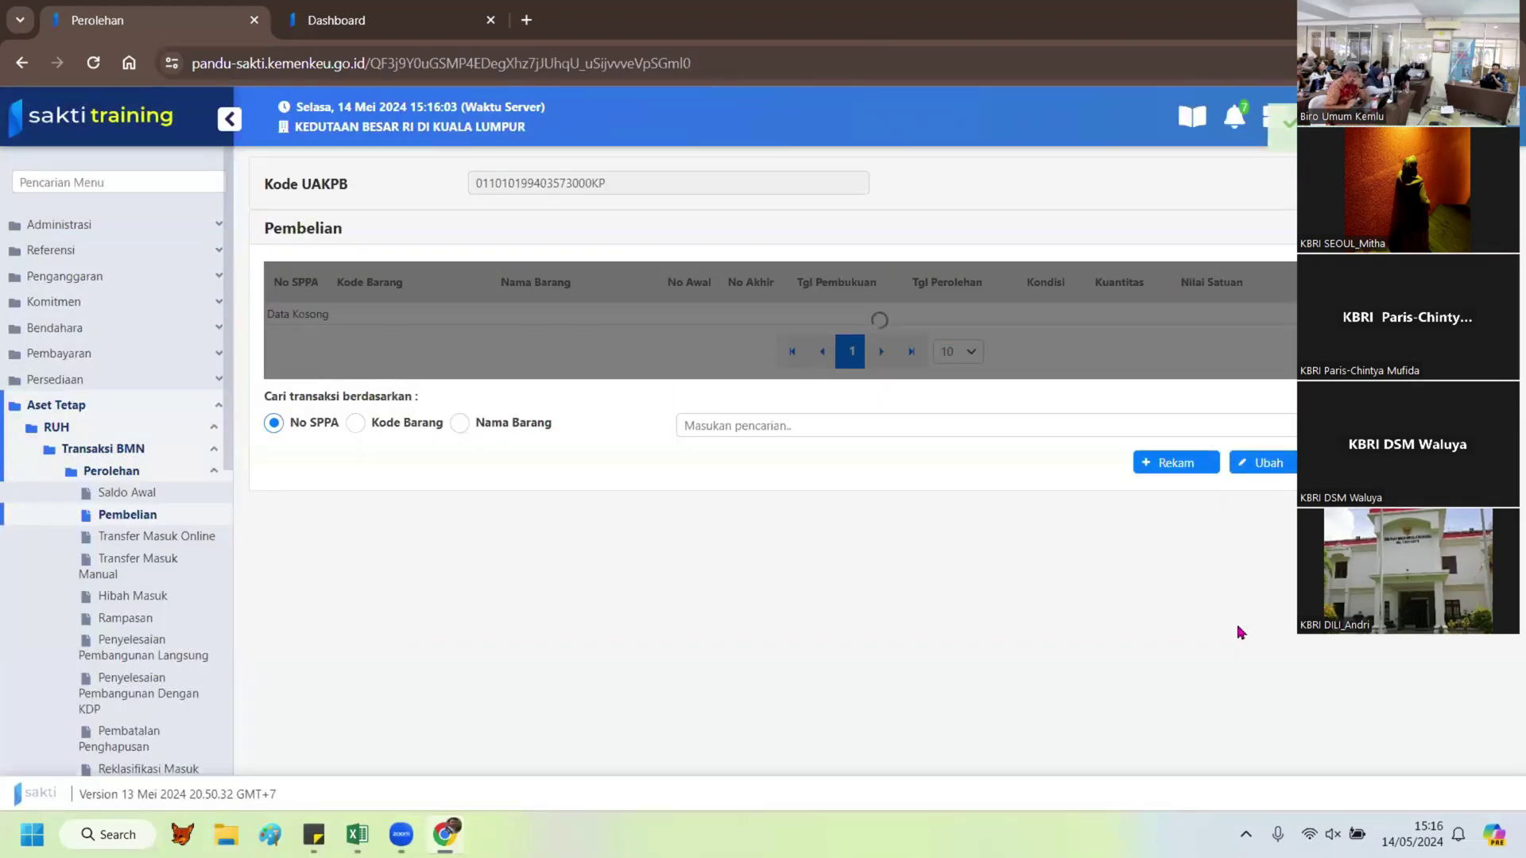
click(398, 27)
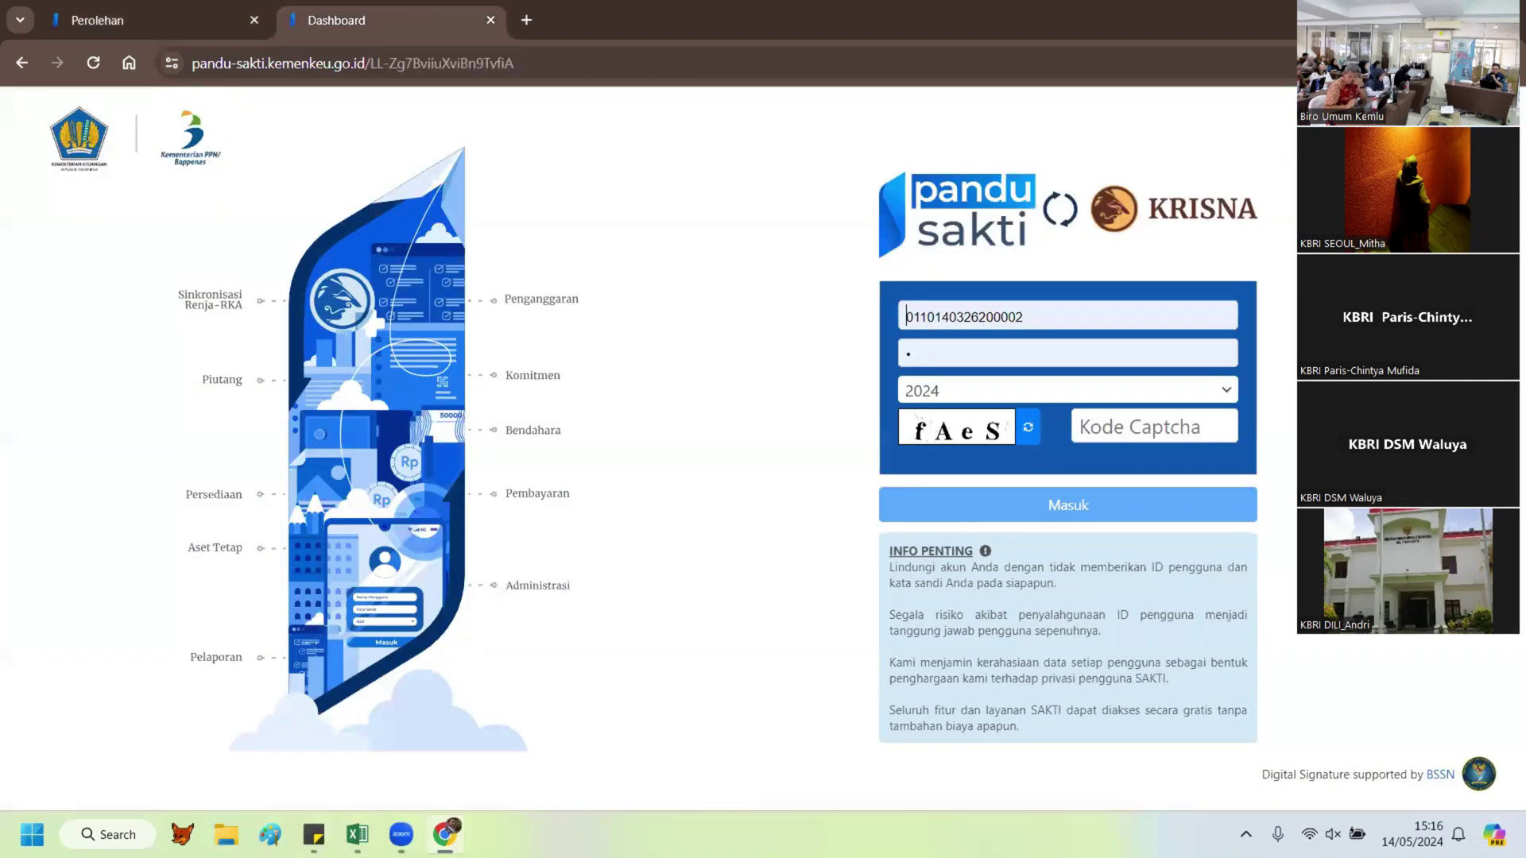
Step: Copy the user ID from Excel cell K35 into the Pandu SAKTI login ID field
click(358, 833)
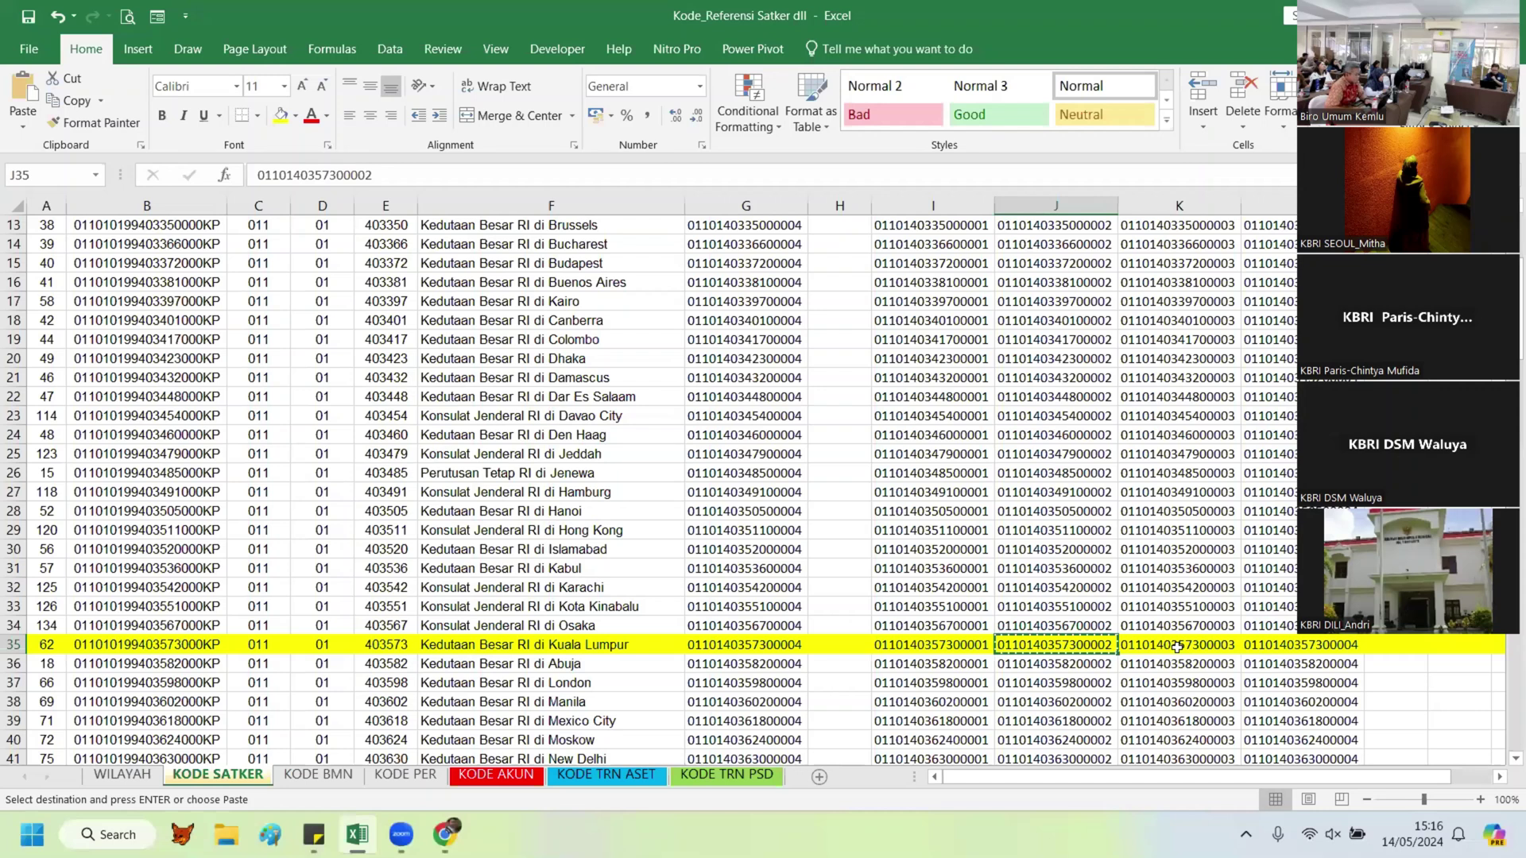
key(Right)
key(ctrl+c)
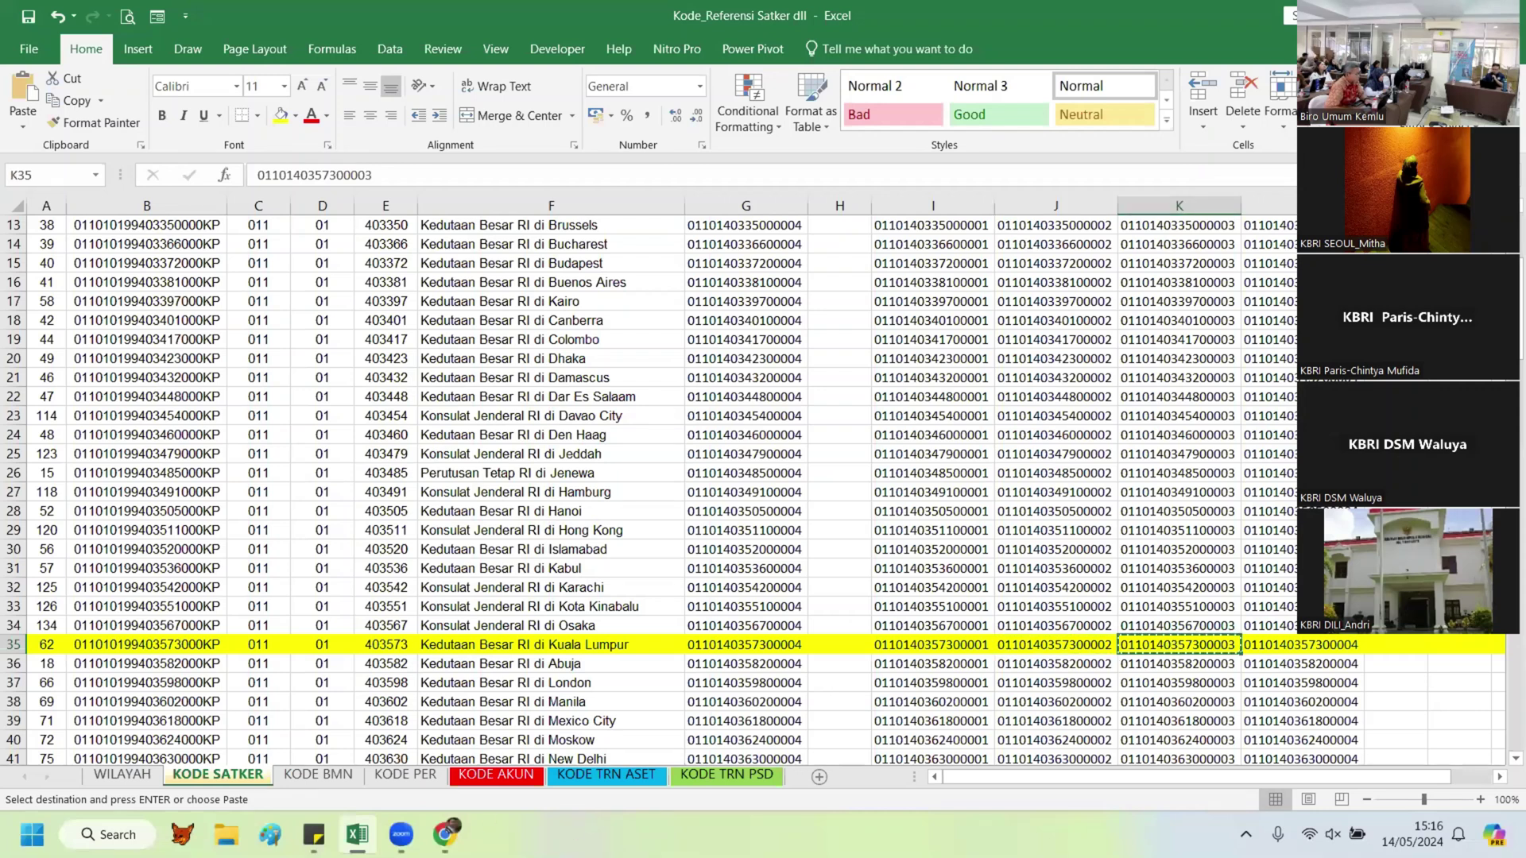
click(445, 833)
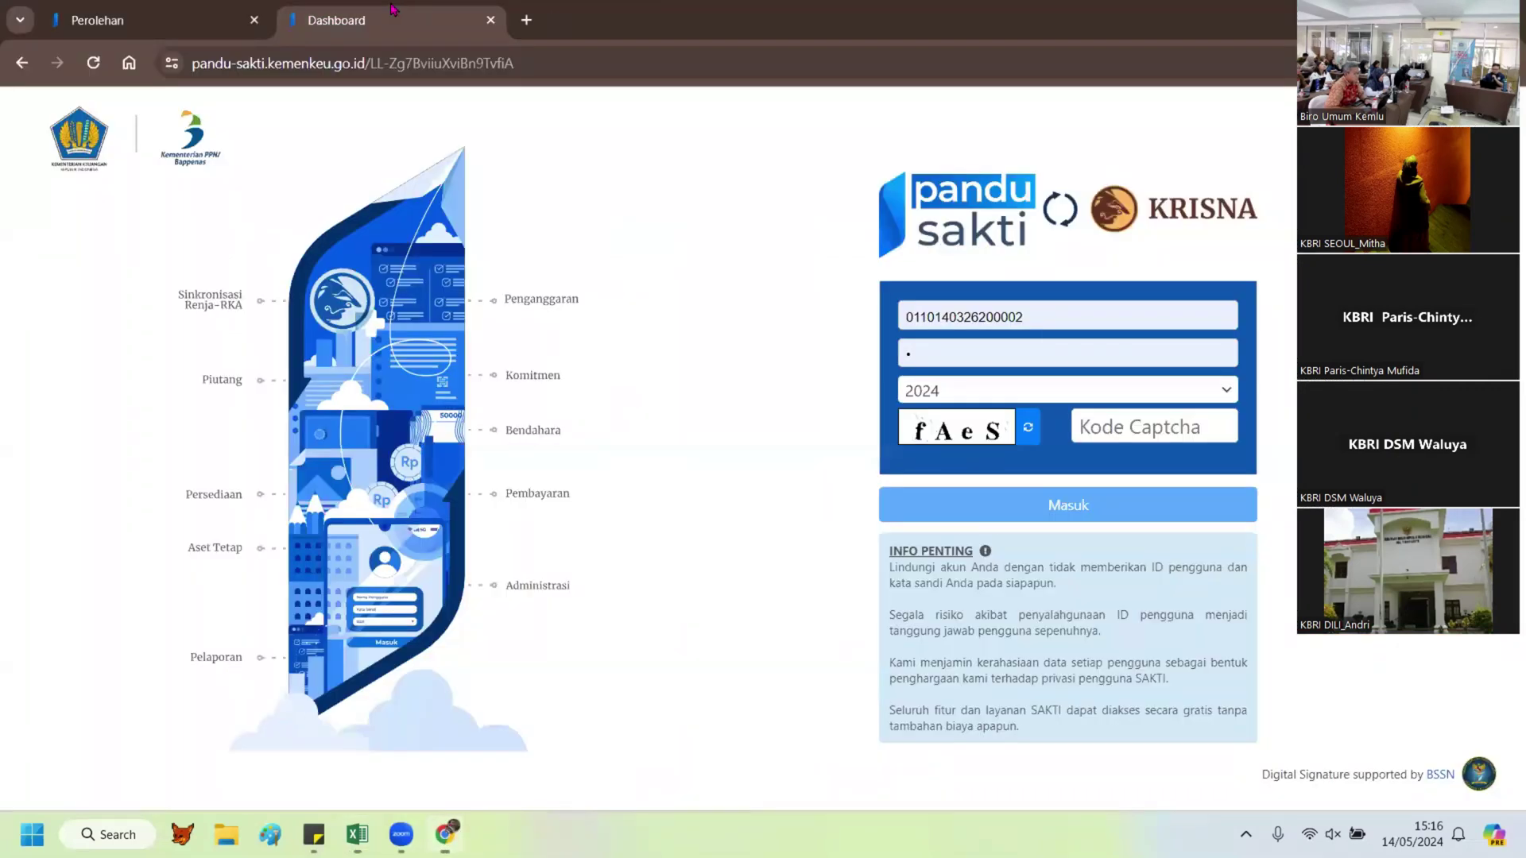
double_click(950, 314)
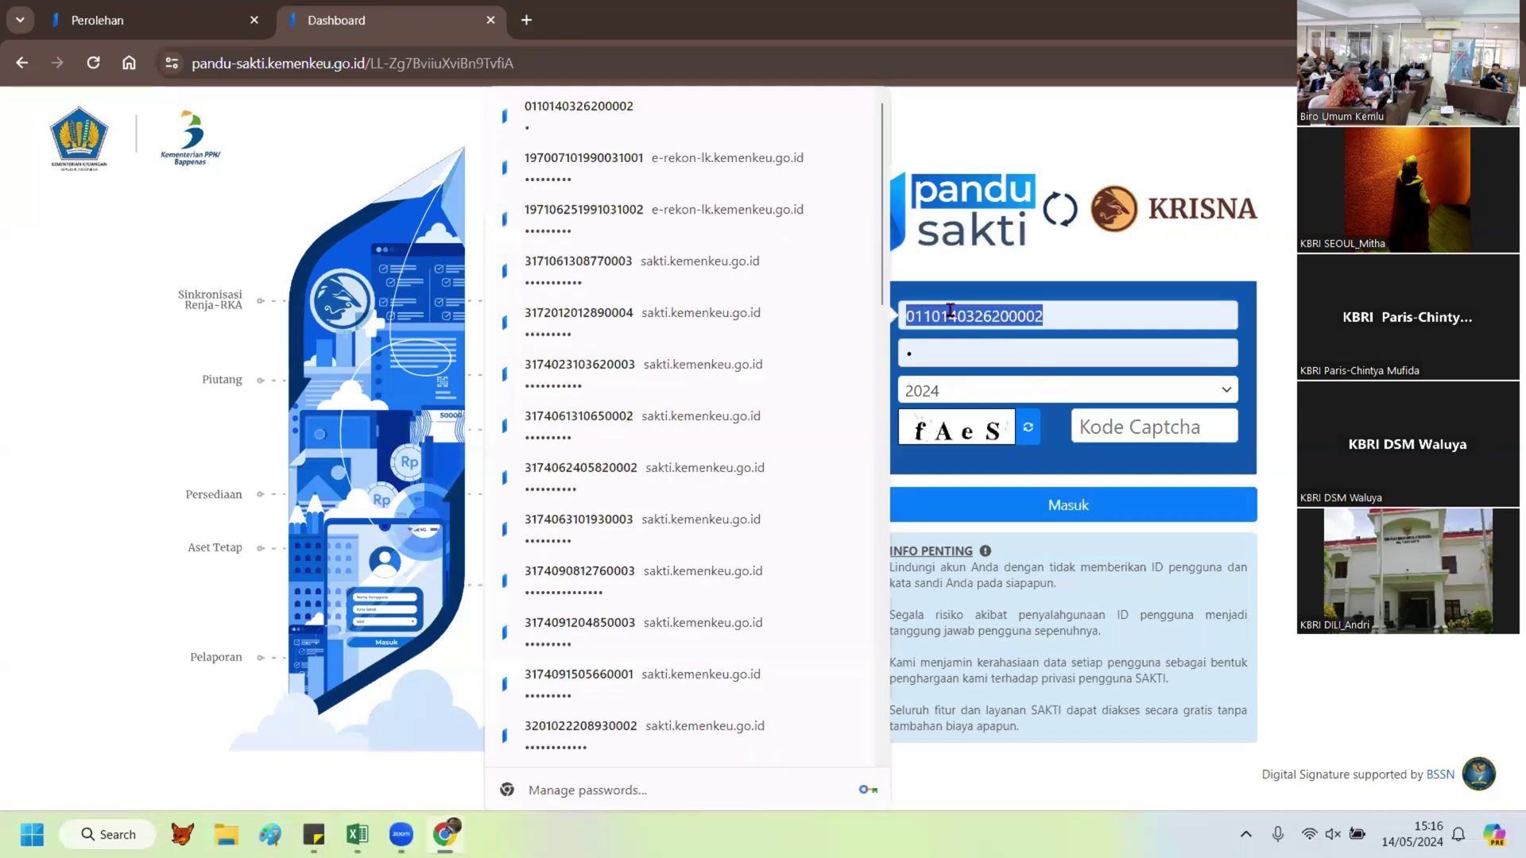
key(ctrl+v)
Step: Fill in the saved password and captcha fAeS and submit the login
drag(929, 352, 811, 334)
key(ctrl+v)
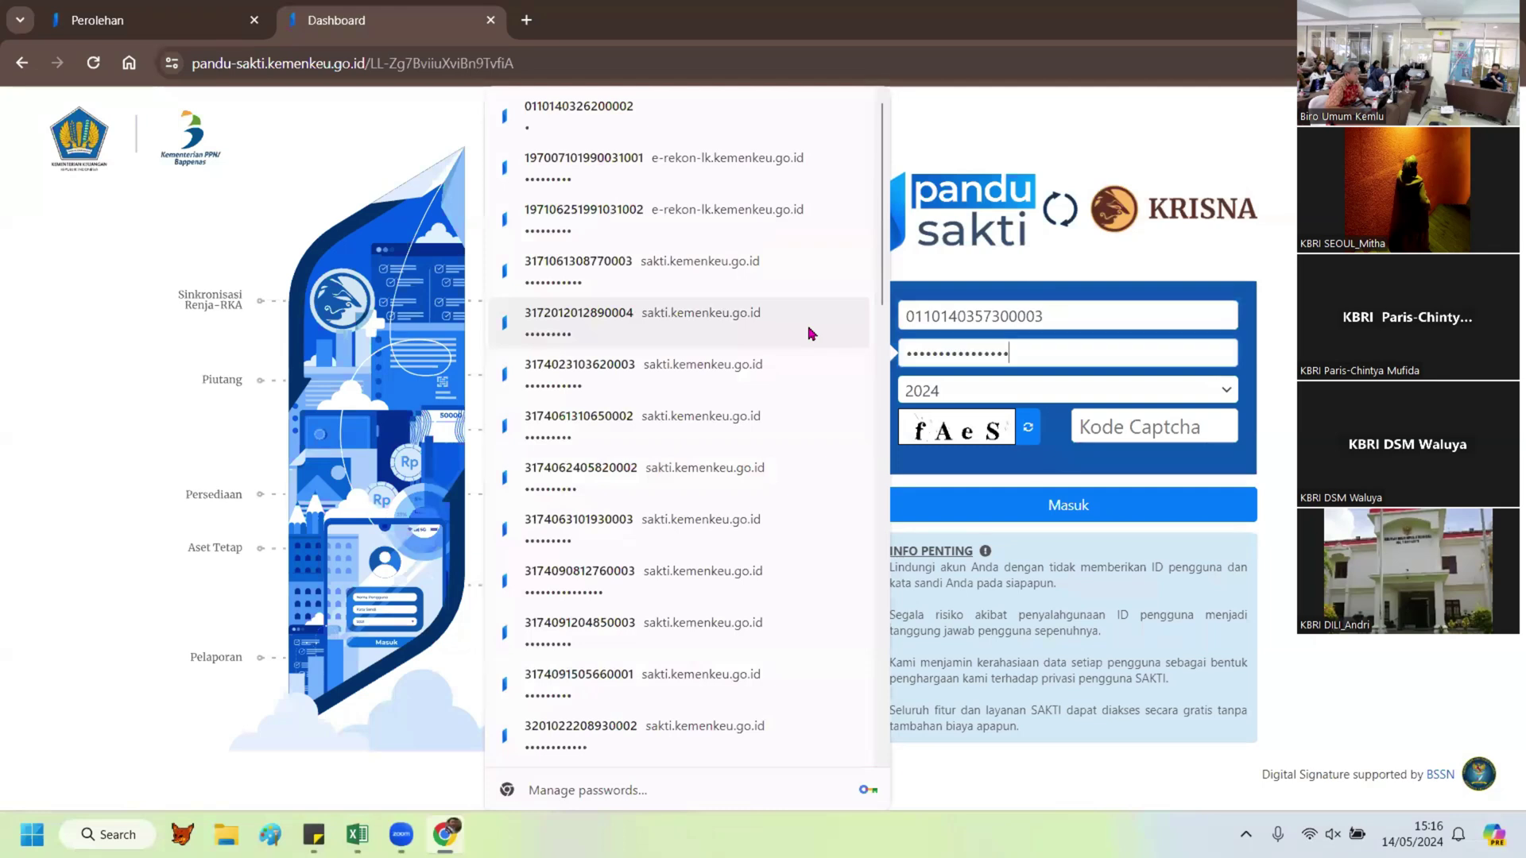
click(1135, 427)
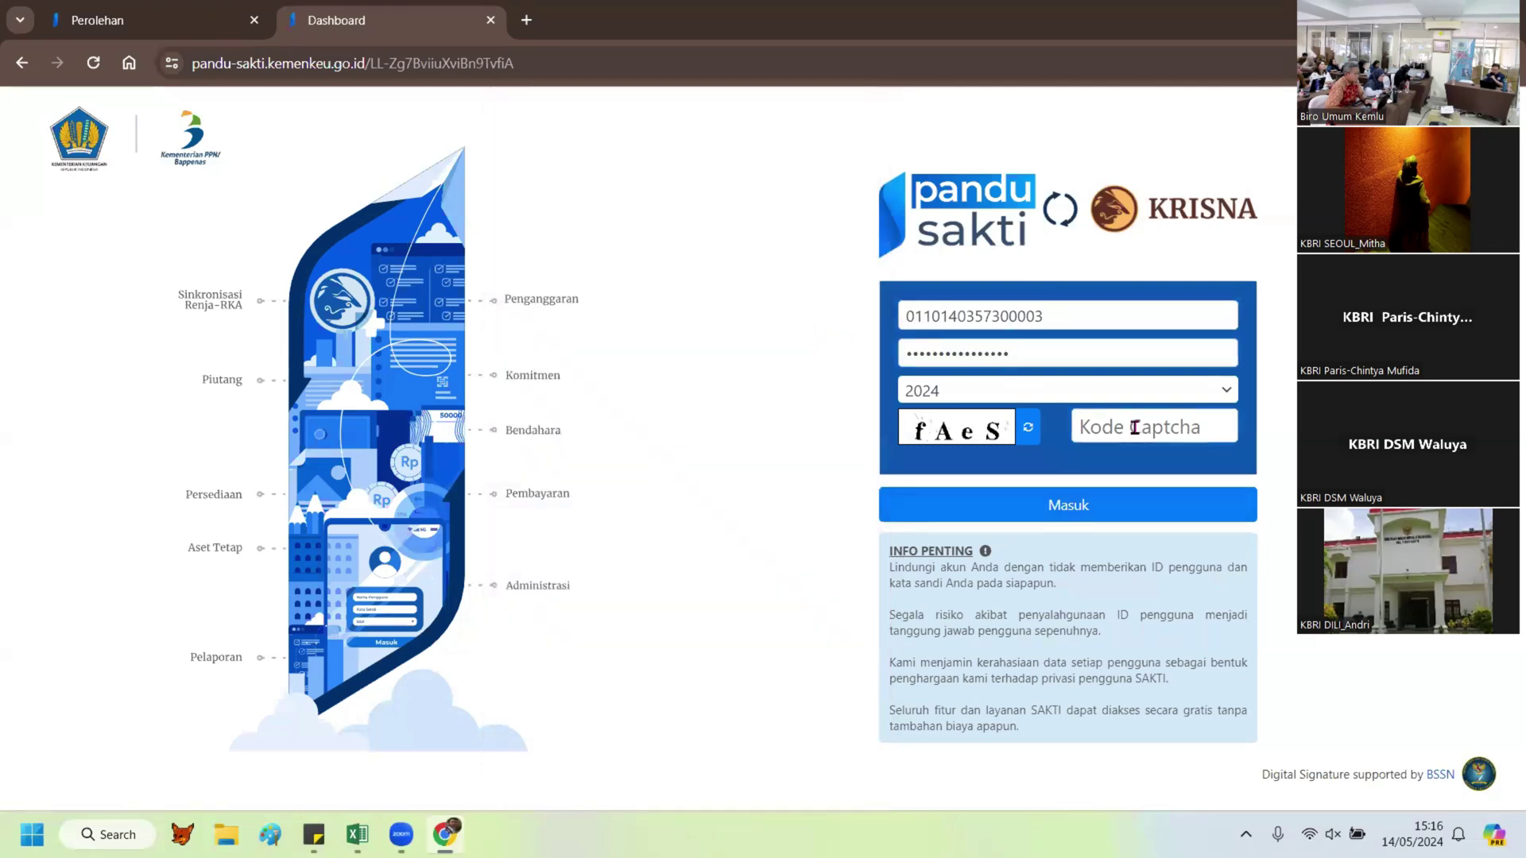
text(fAeS)
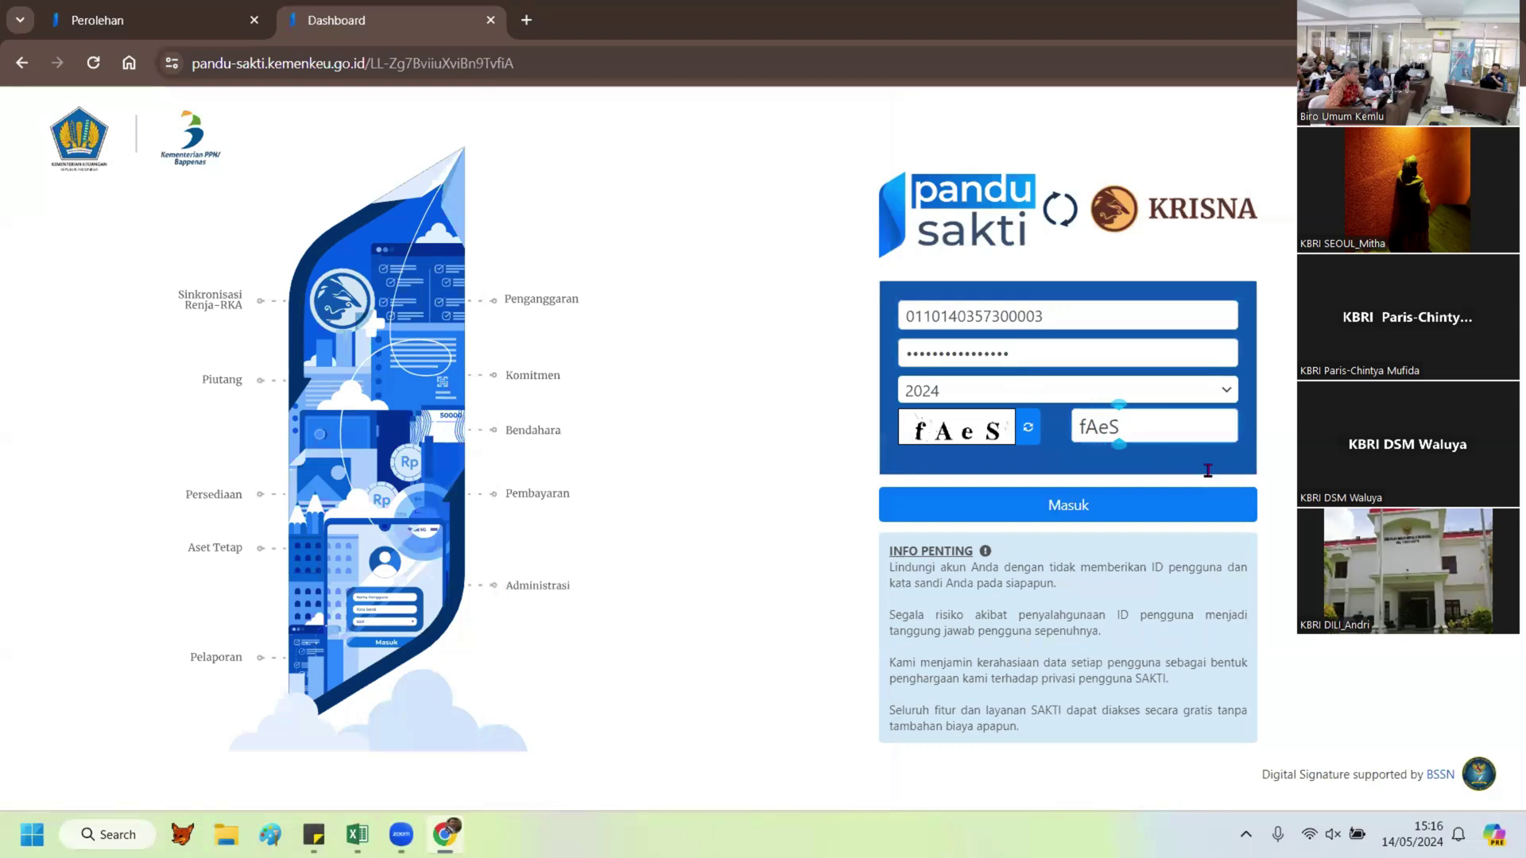
click(1116, 514)
click(526, 20)
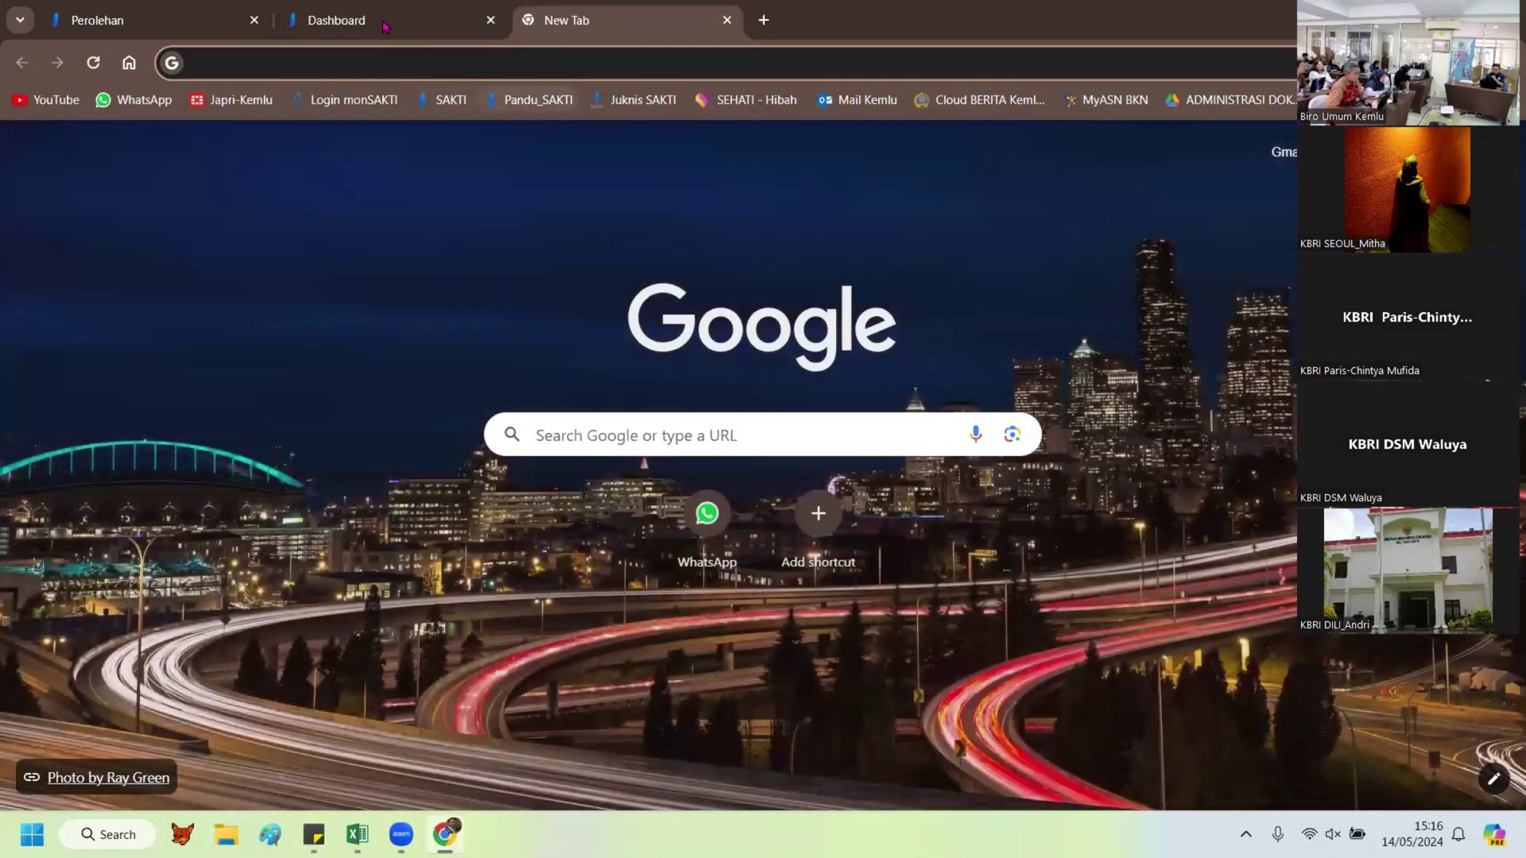
click(538, 99)
click(384, 20)
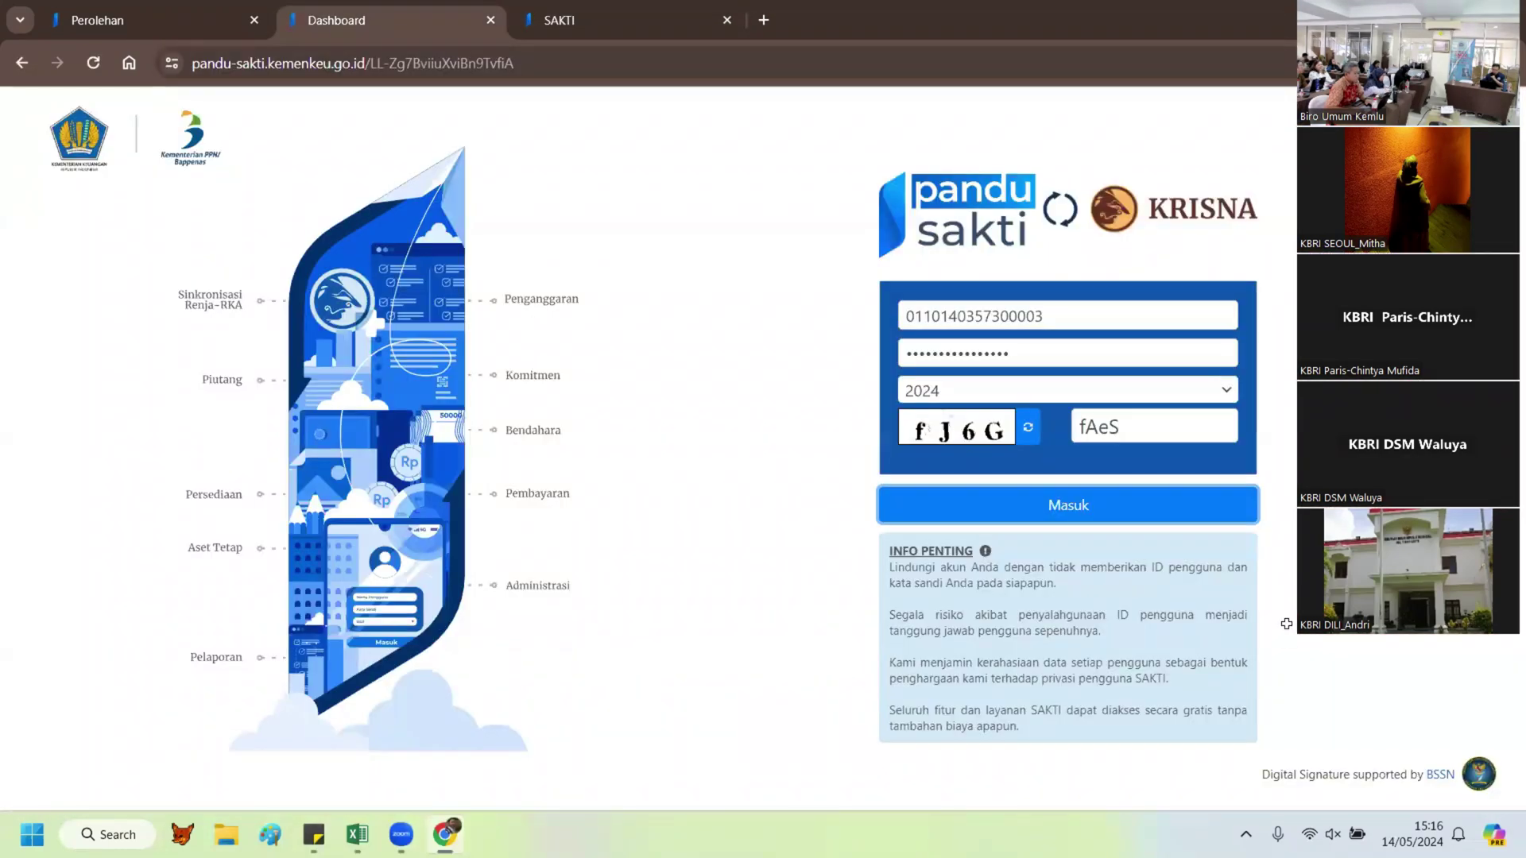
key(alt+Tab)
Step: Replace the login user ID with the one copied from Excel cell L35
click(1288, 644)
key(ctrl+c)
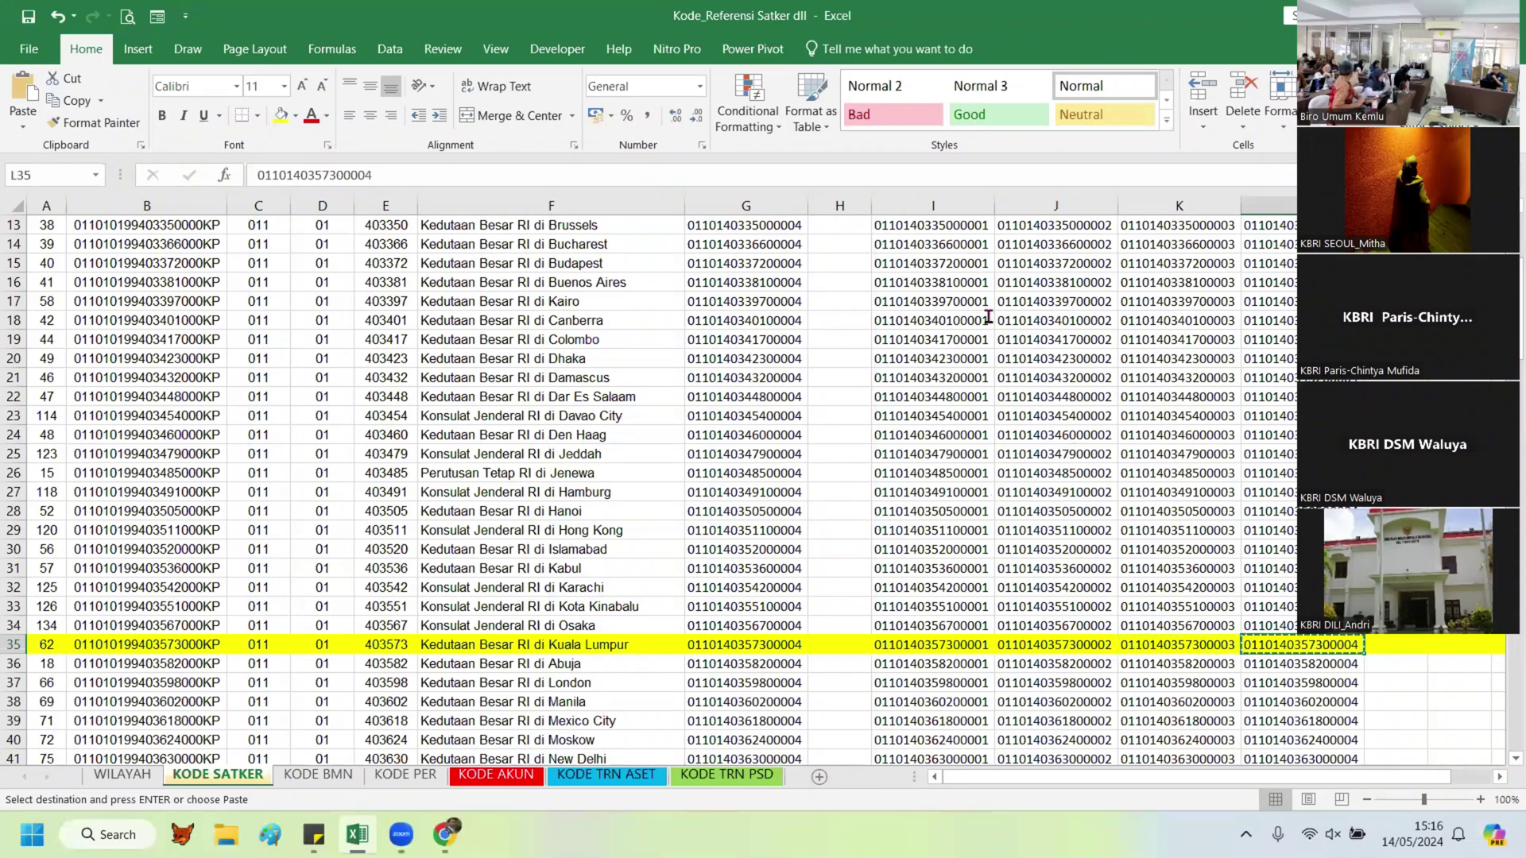
key(alt+Tab)
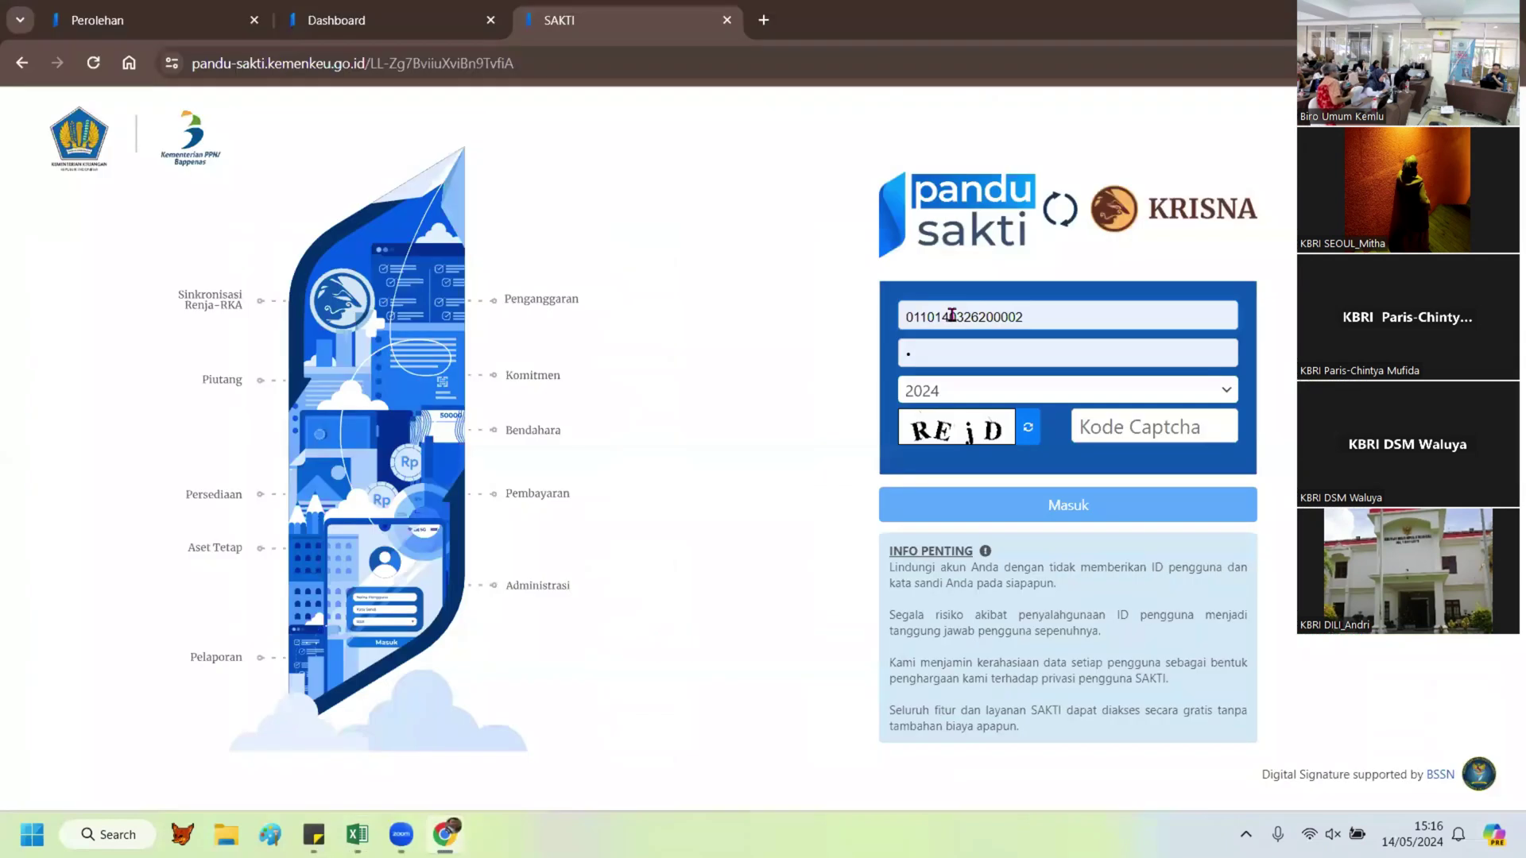
click(950, 316)
double_click(950, 315)
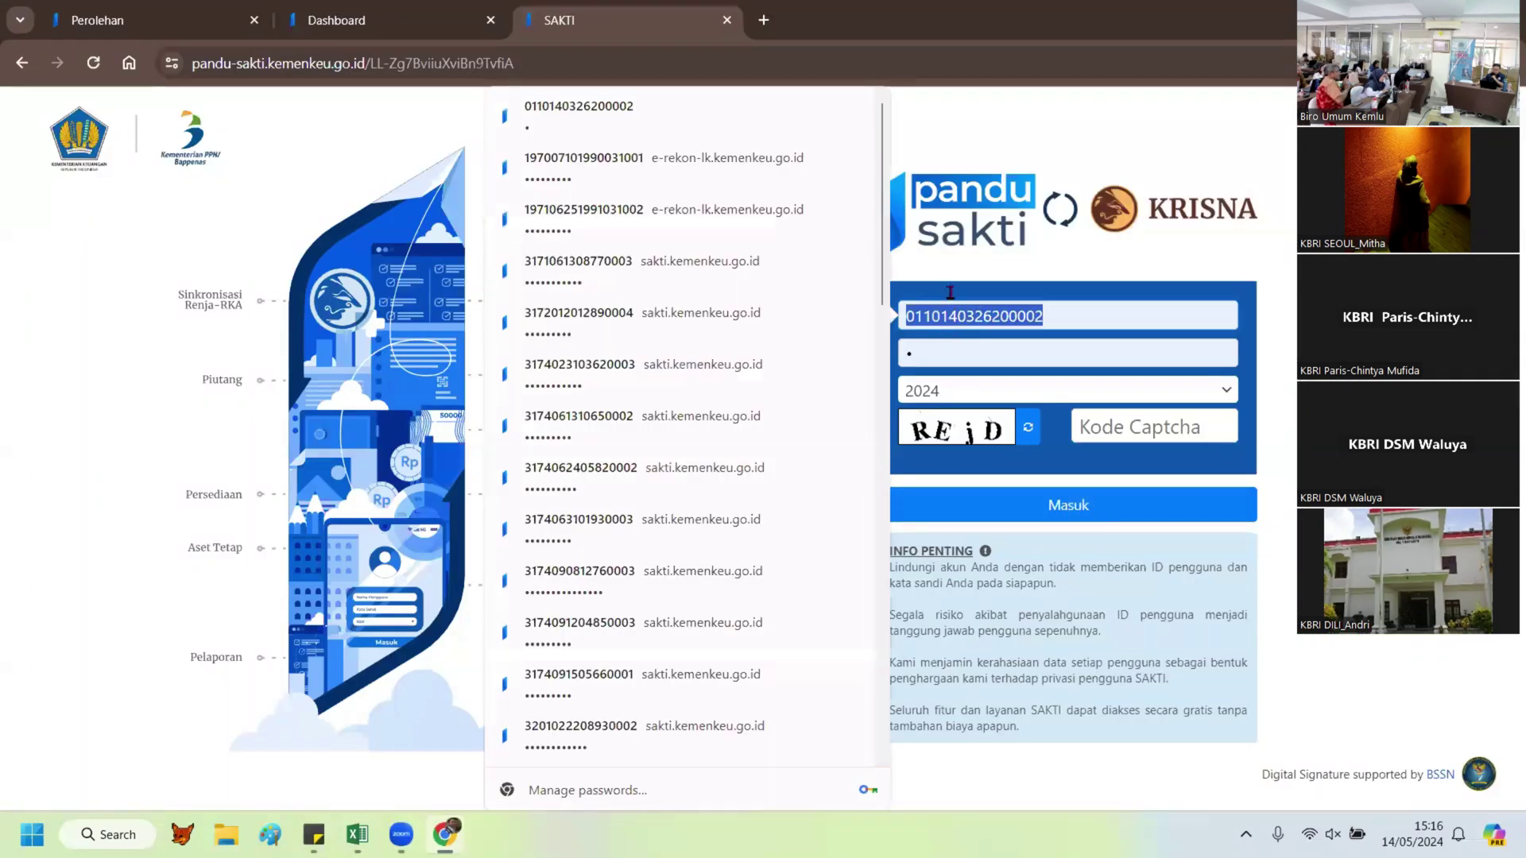
key(ctrl+v)
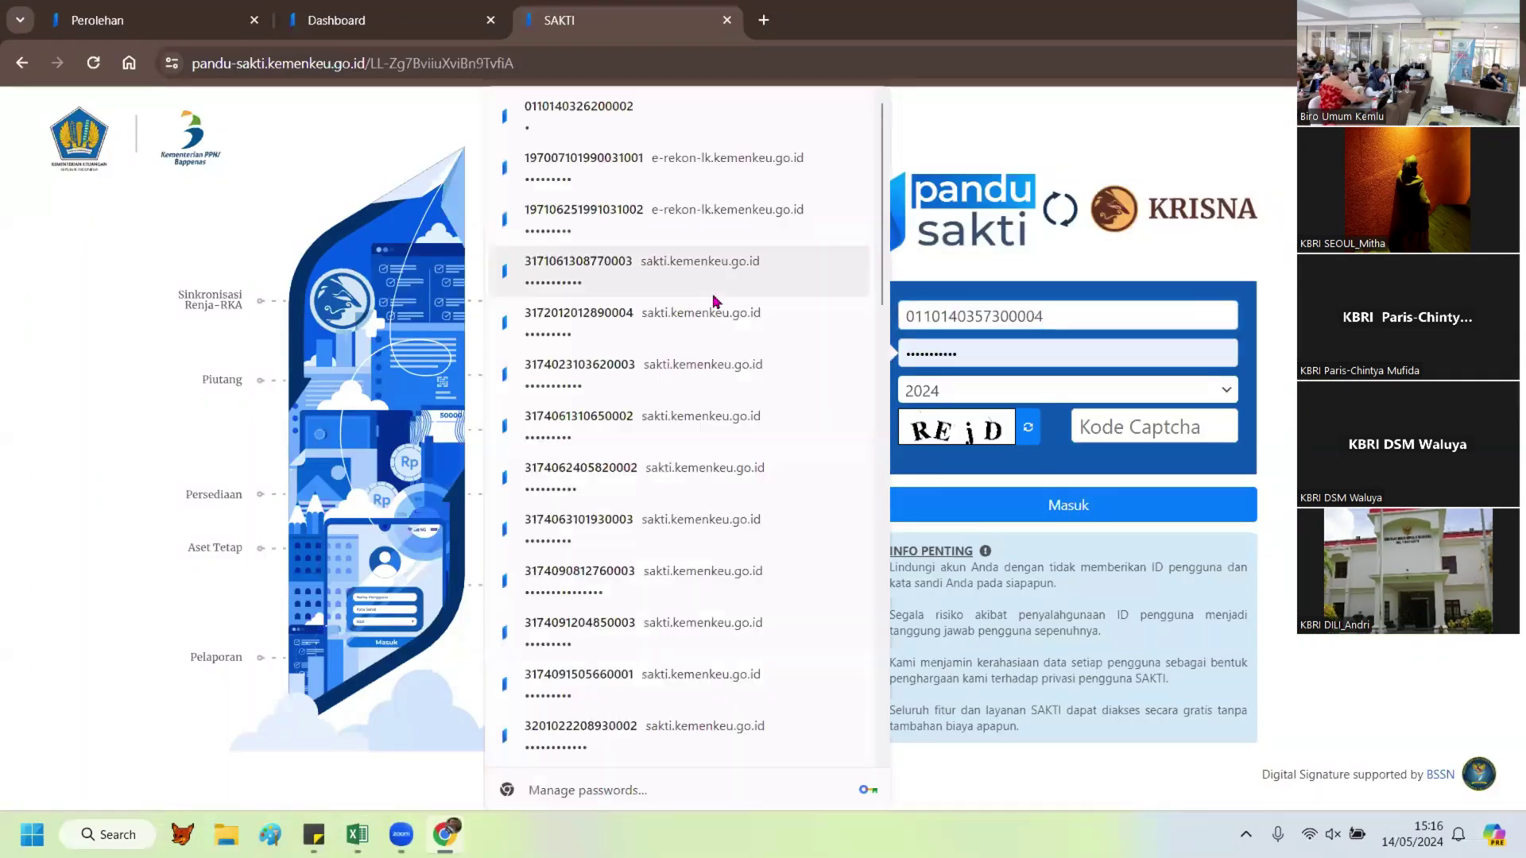
Step: Enter captcha REjD and log in to SAKTI for 2024
key(Tab)
click(1166, 413)
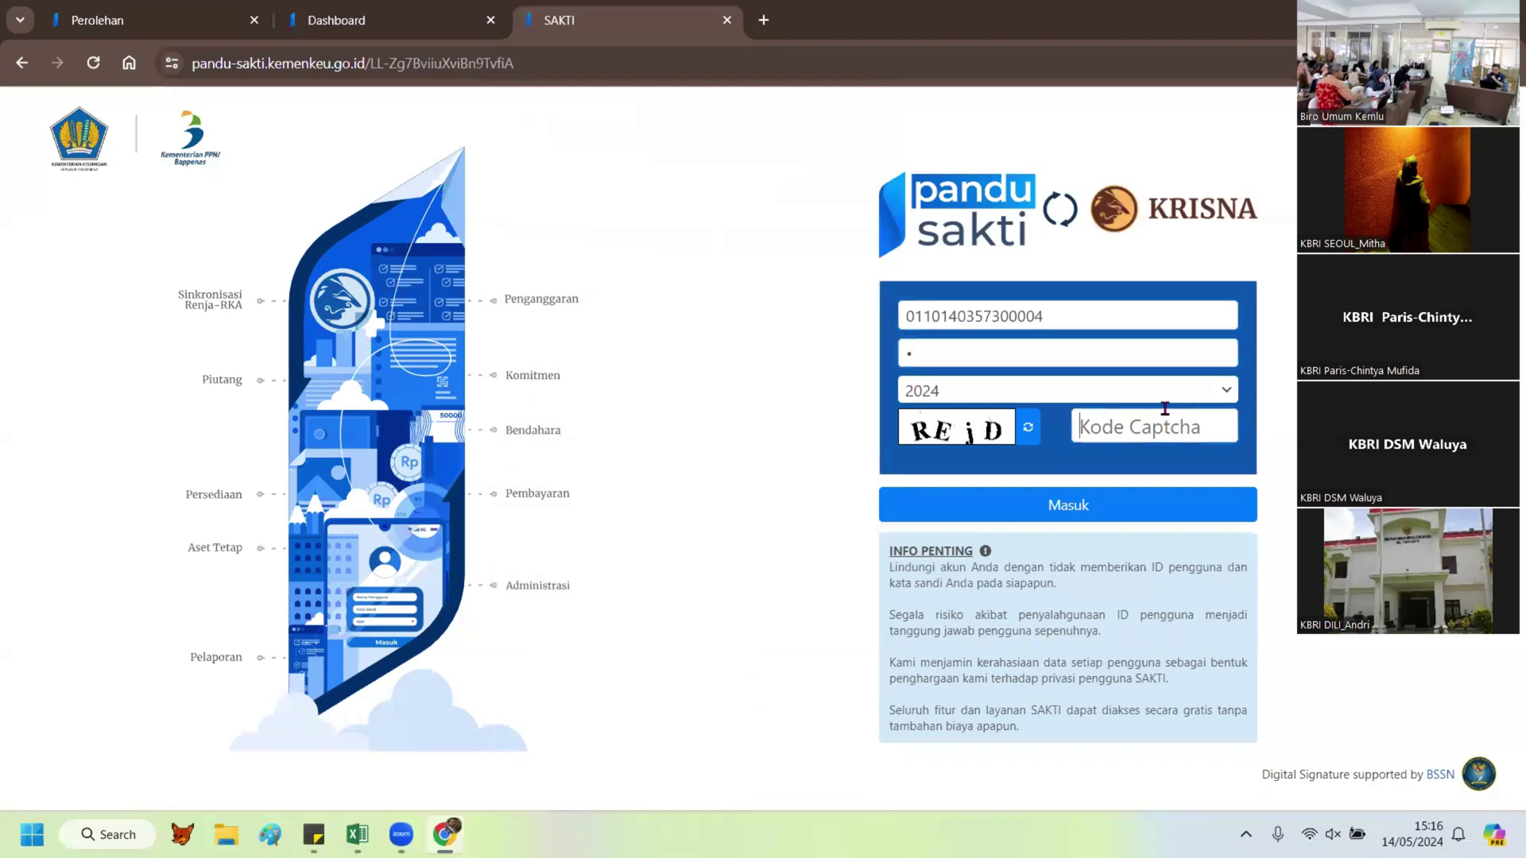
text(REj)
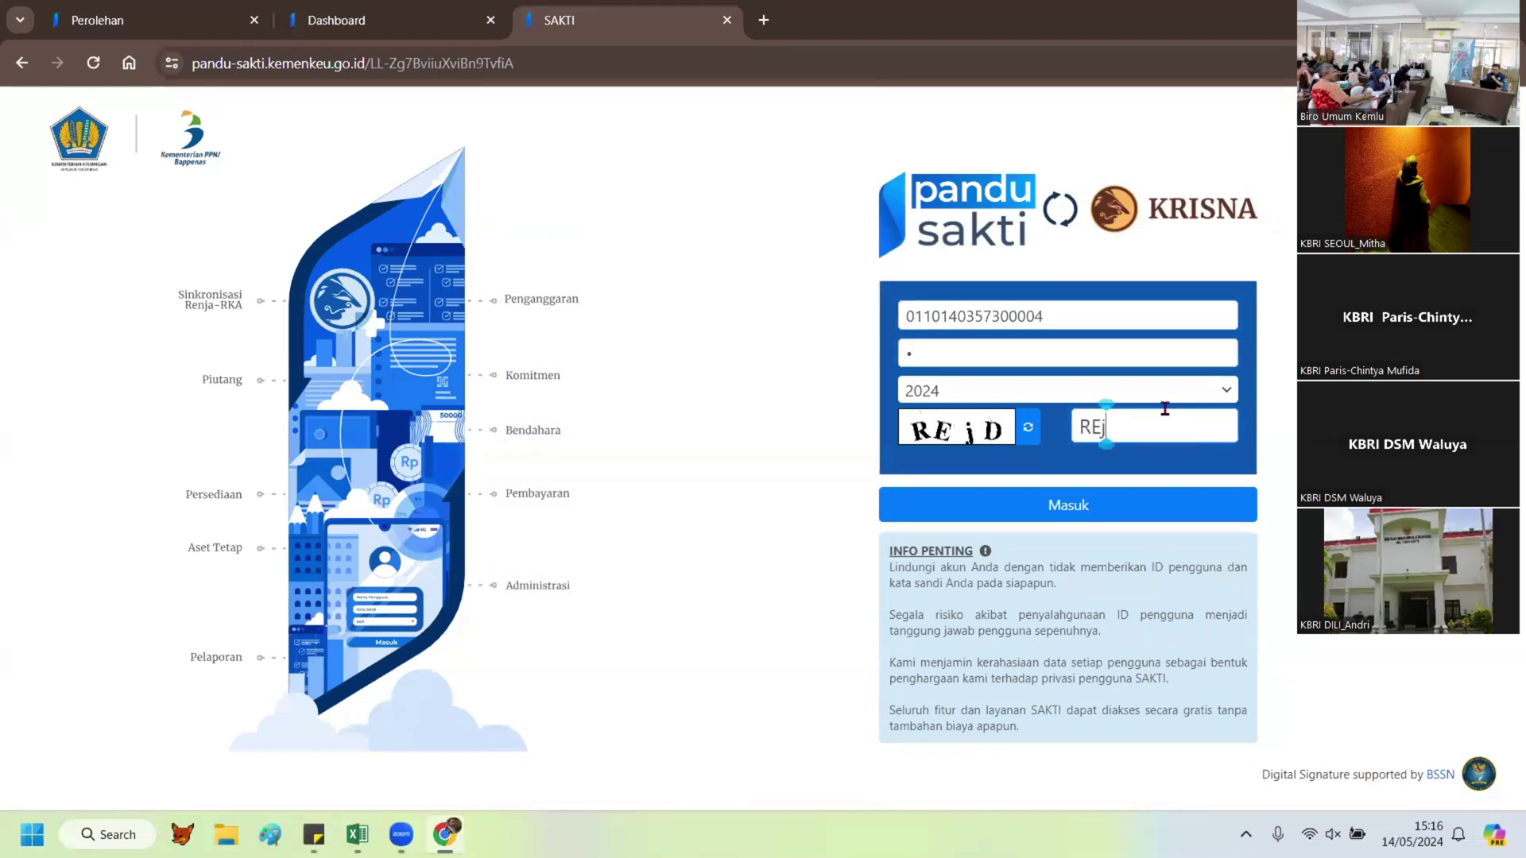
text(D)
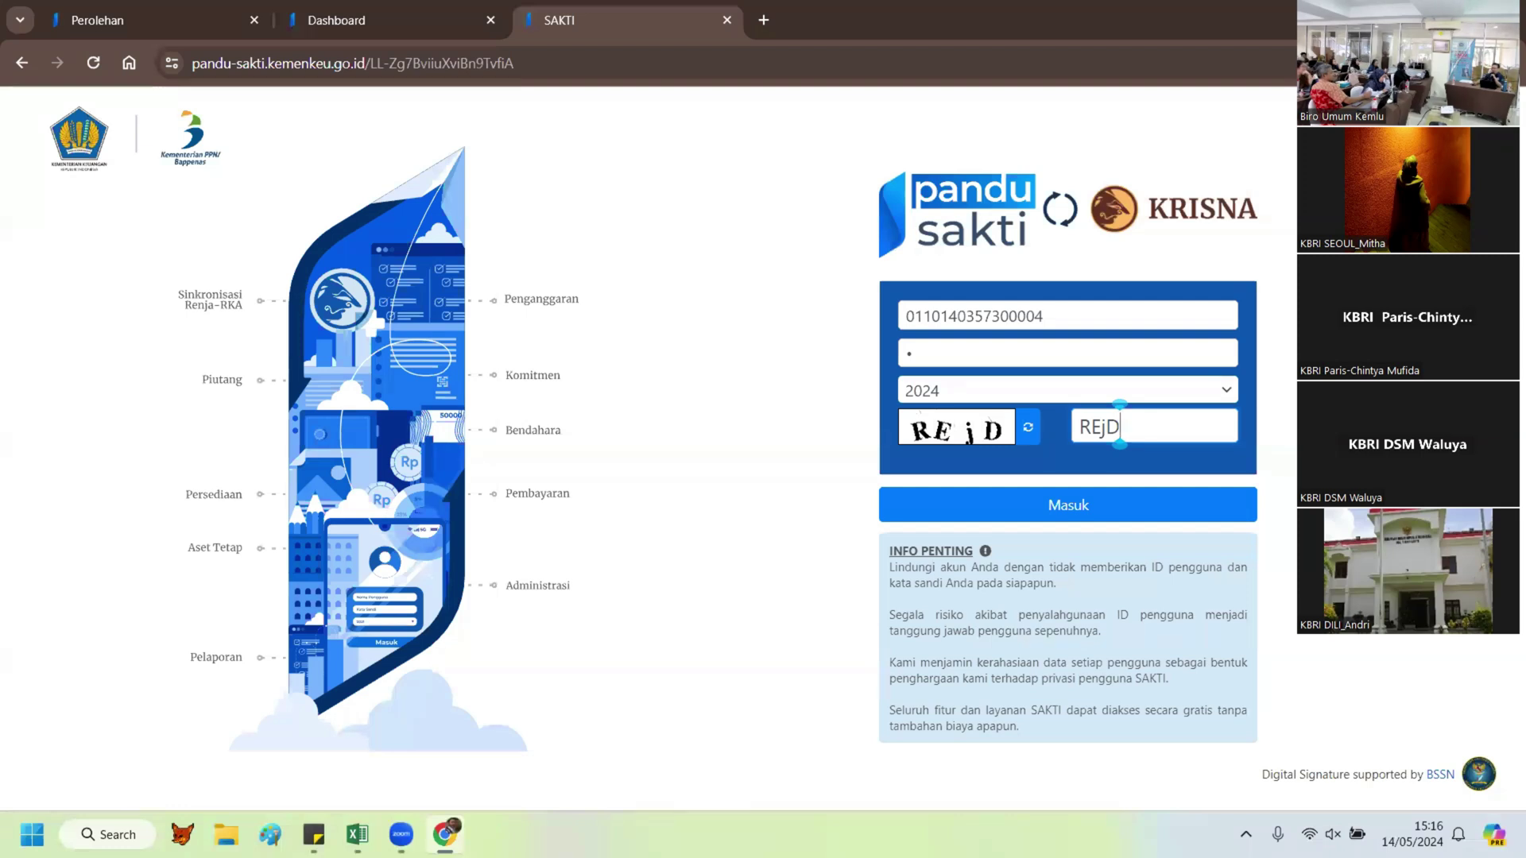
click(1065, 505)
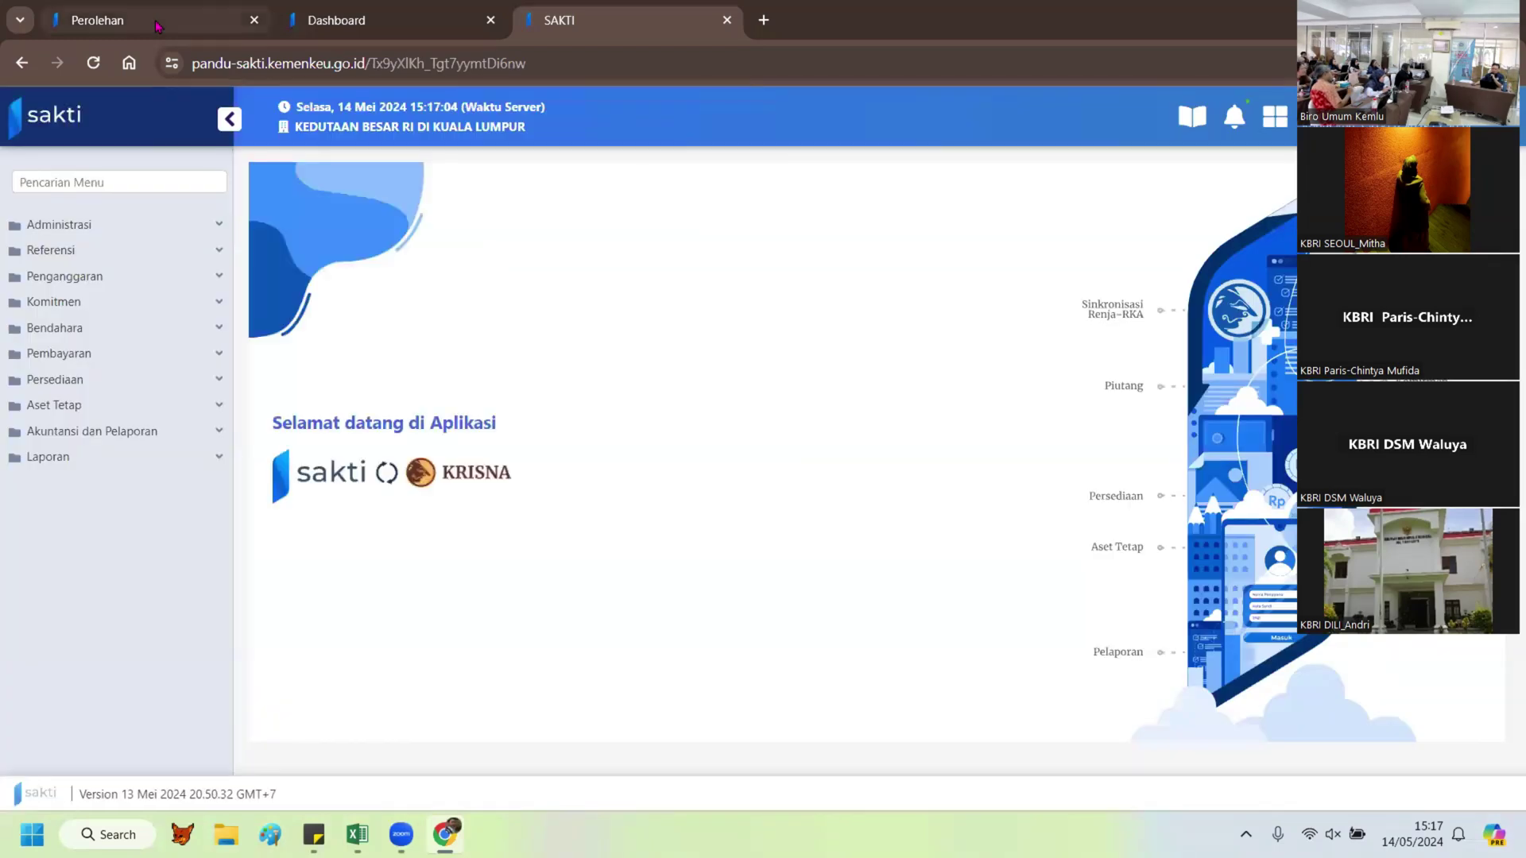
Step: Open the A02241 Kursi Besi/Metal record in the Perolehan tab's Pembelian list
click(97, 19)
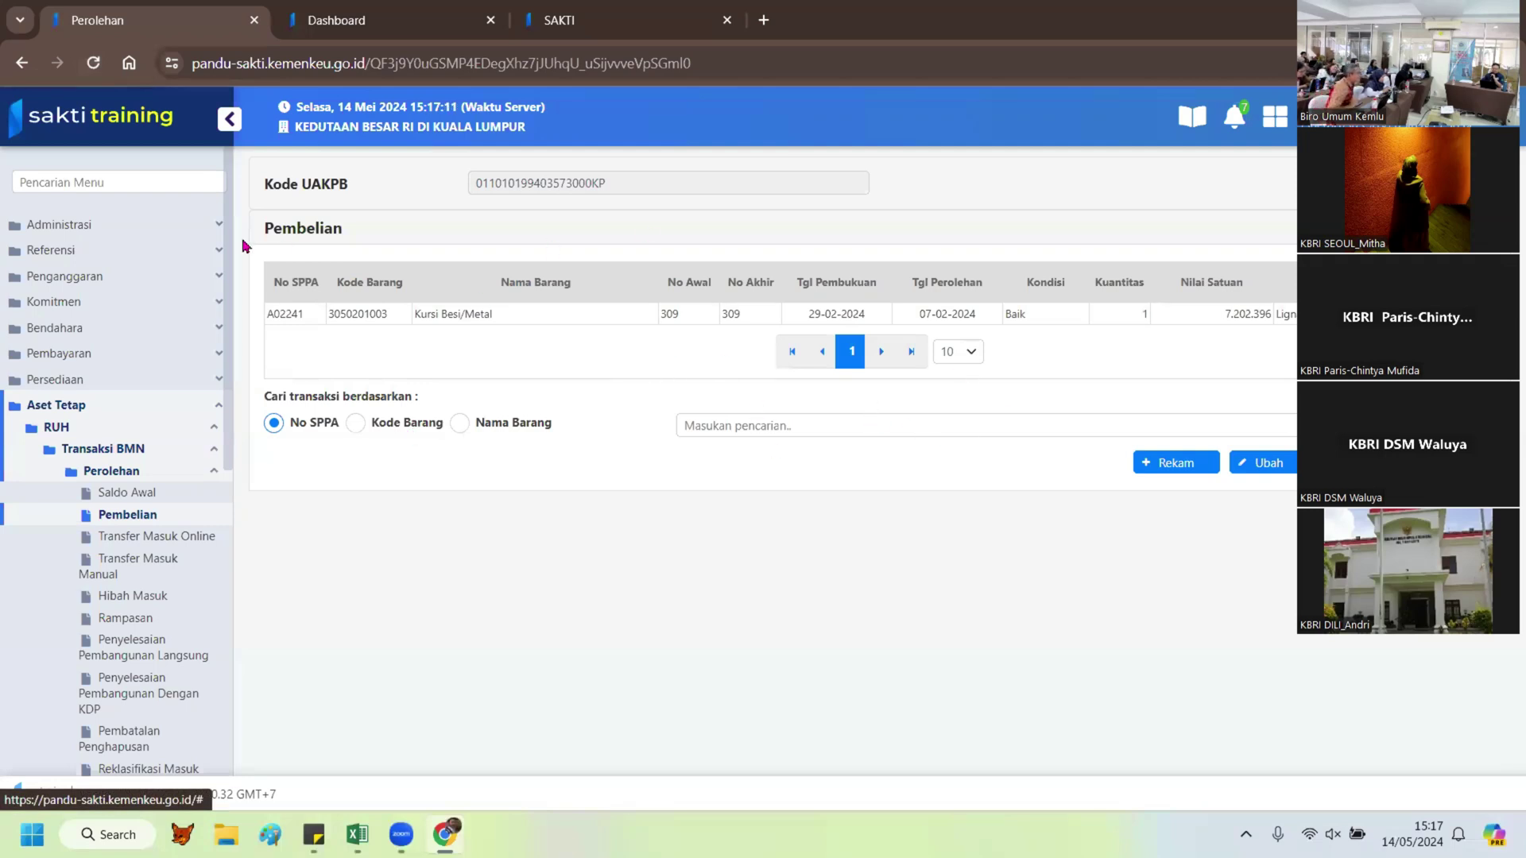
click(431, 321)
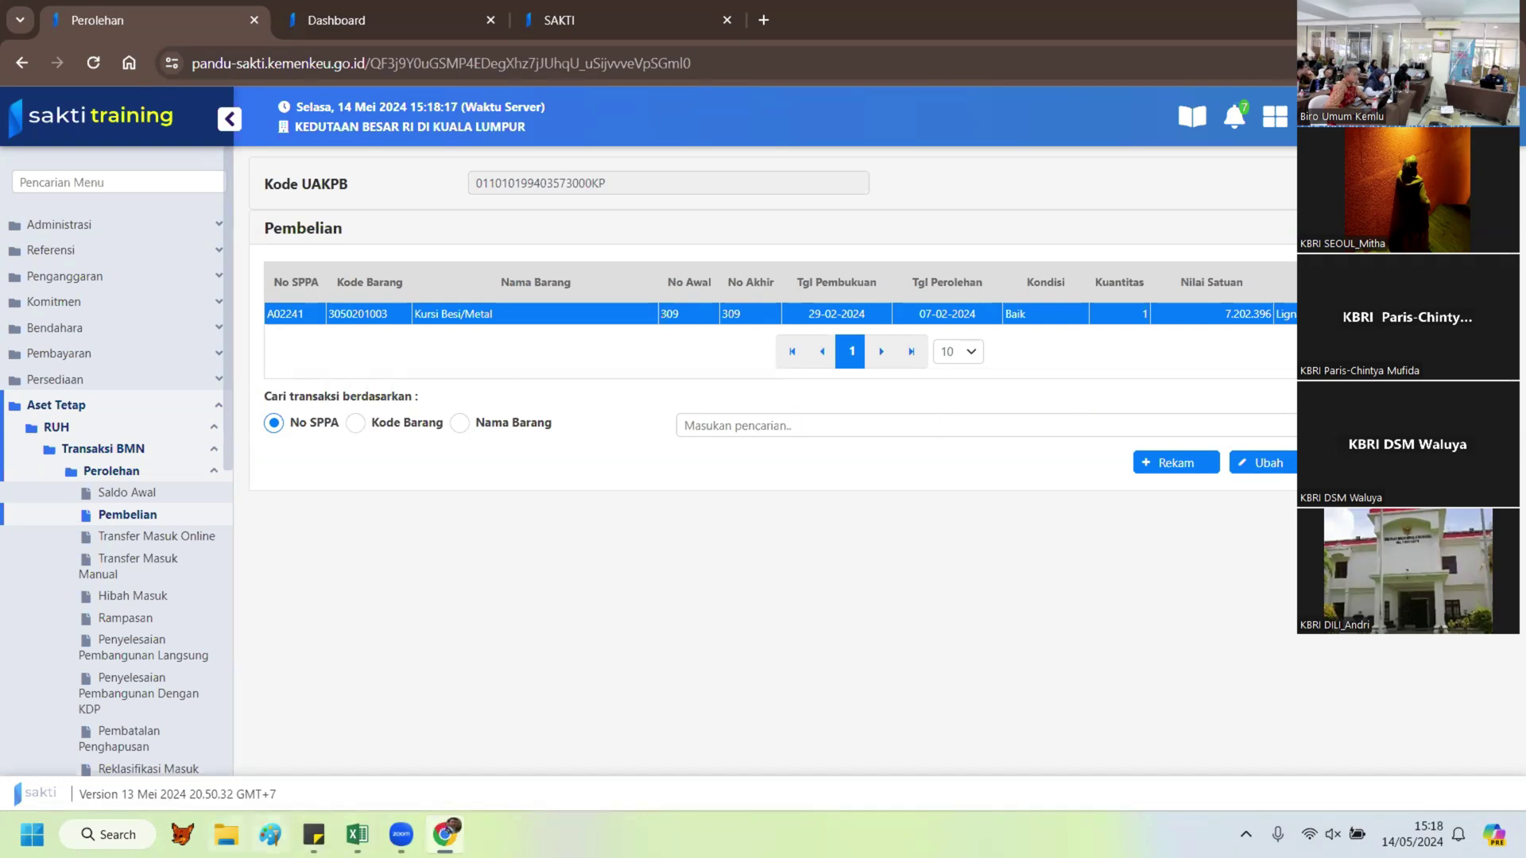
Step: Select the first furniture item's 68,66 USD prices in the Word table and zoom in
scroll(1066, 540, down, 10)
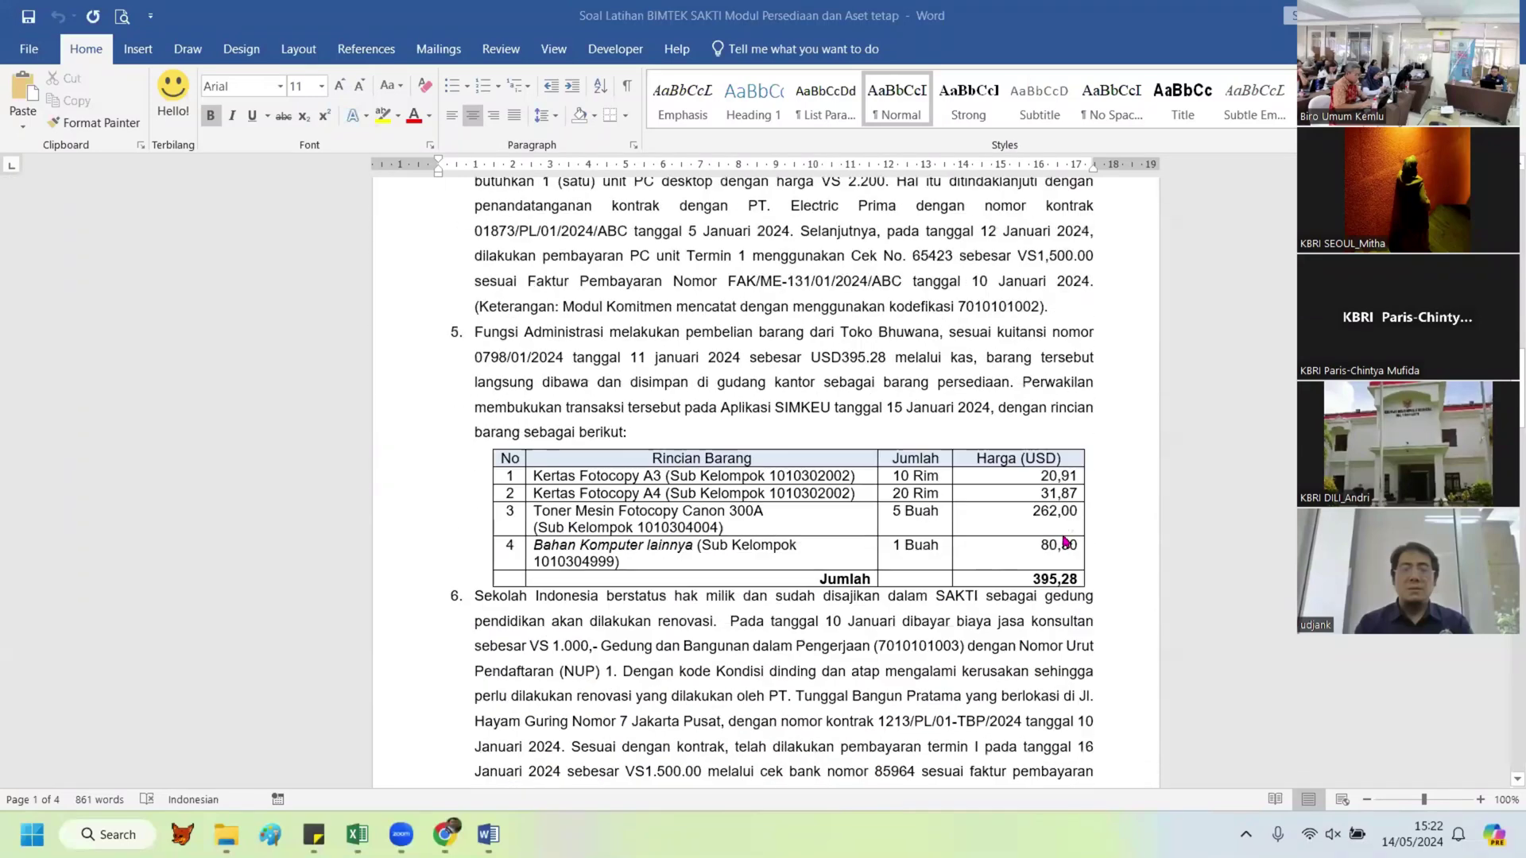
scroll(1066, 543, down, 10)
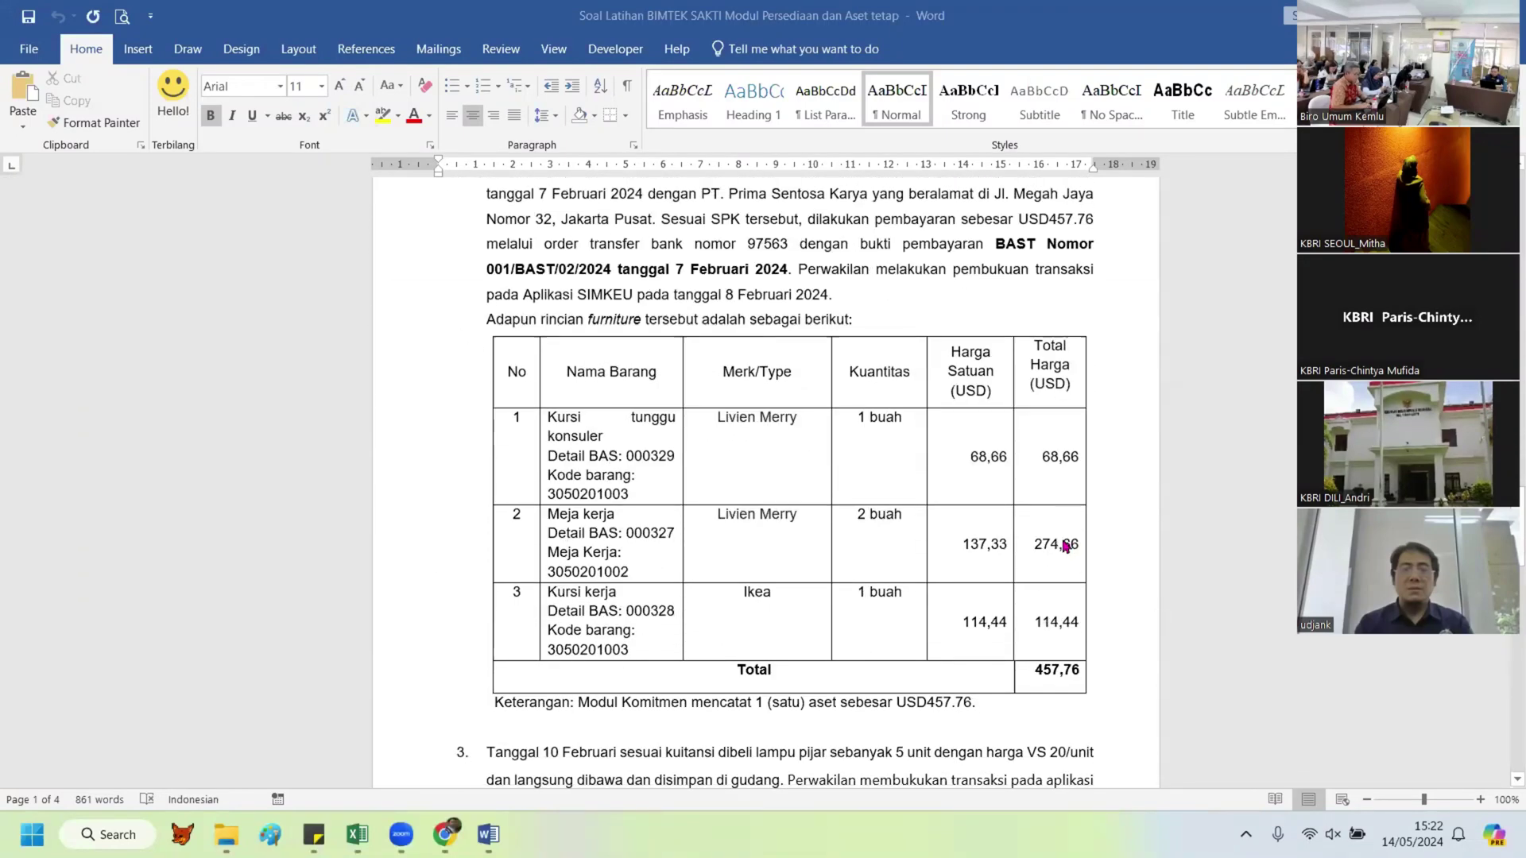
scroll(1066, 546, down, 3)
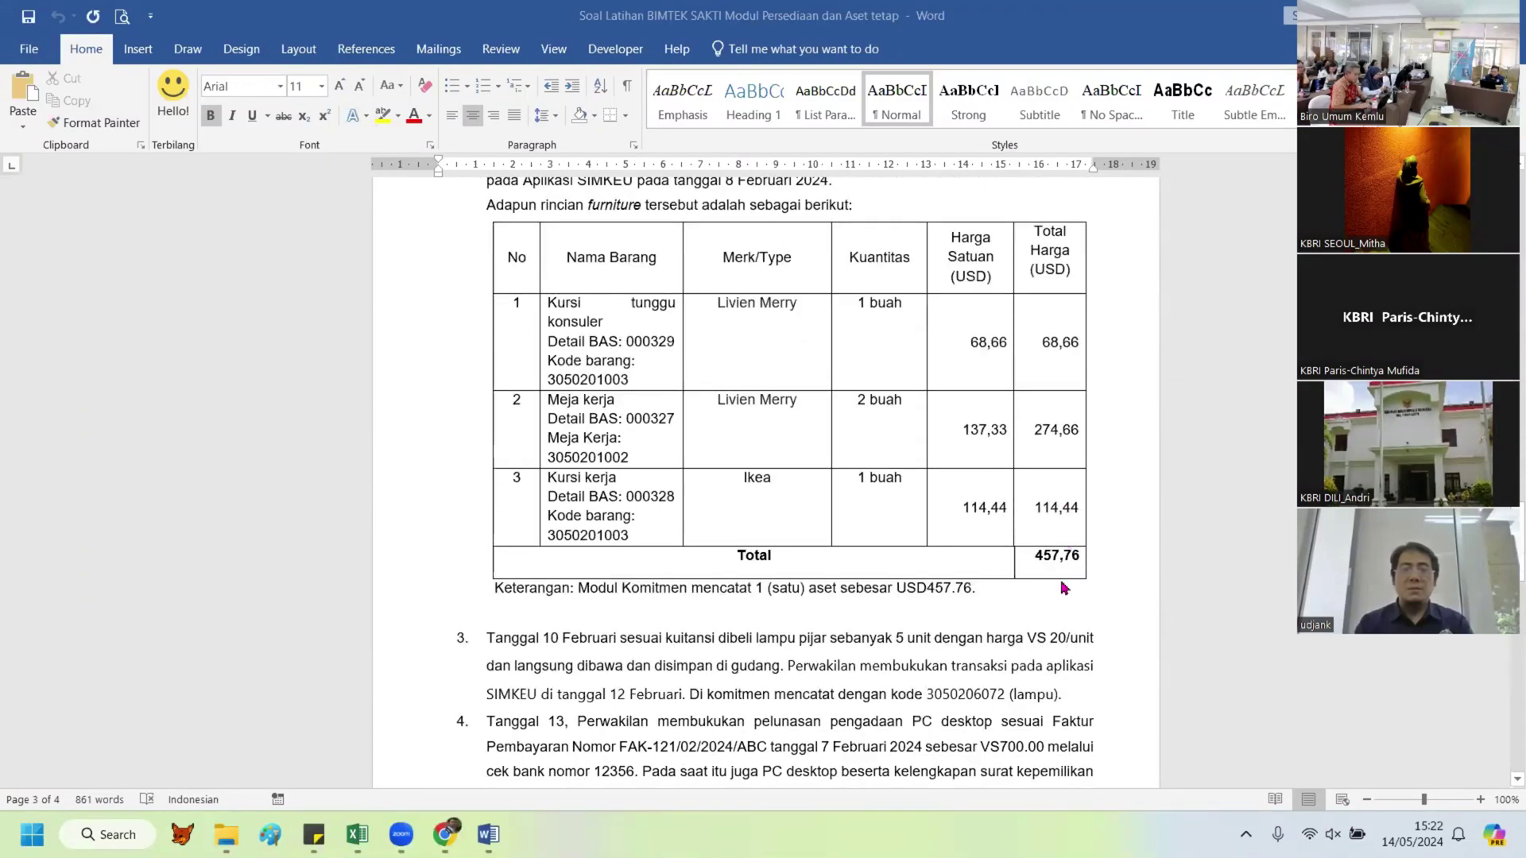
scroll(1065, 588, up, 2)
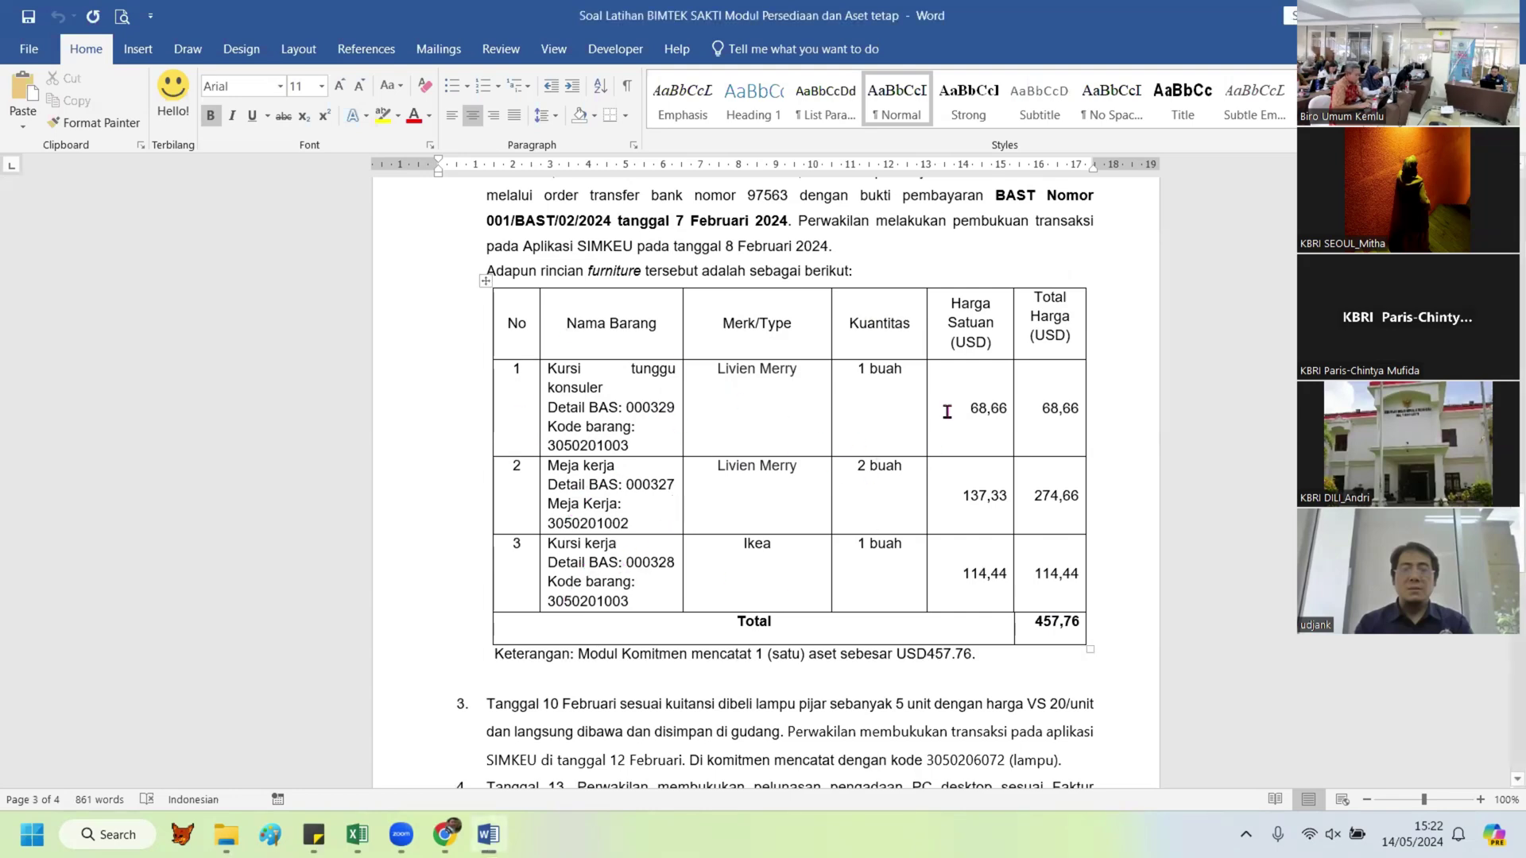
drag(946, 407, 1014, 410)
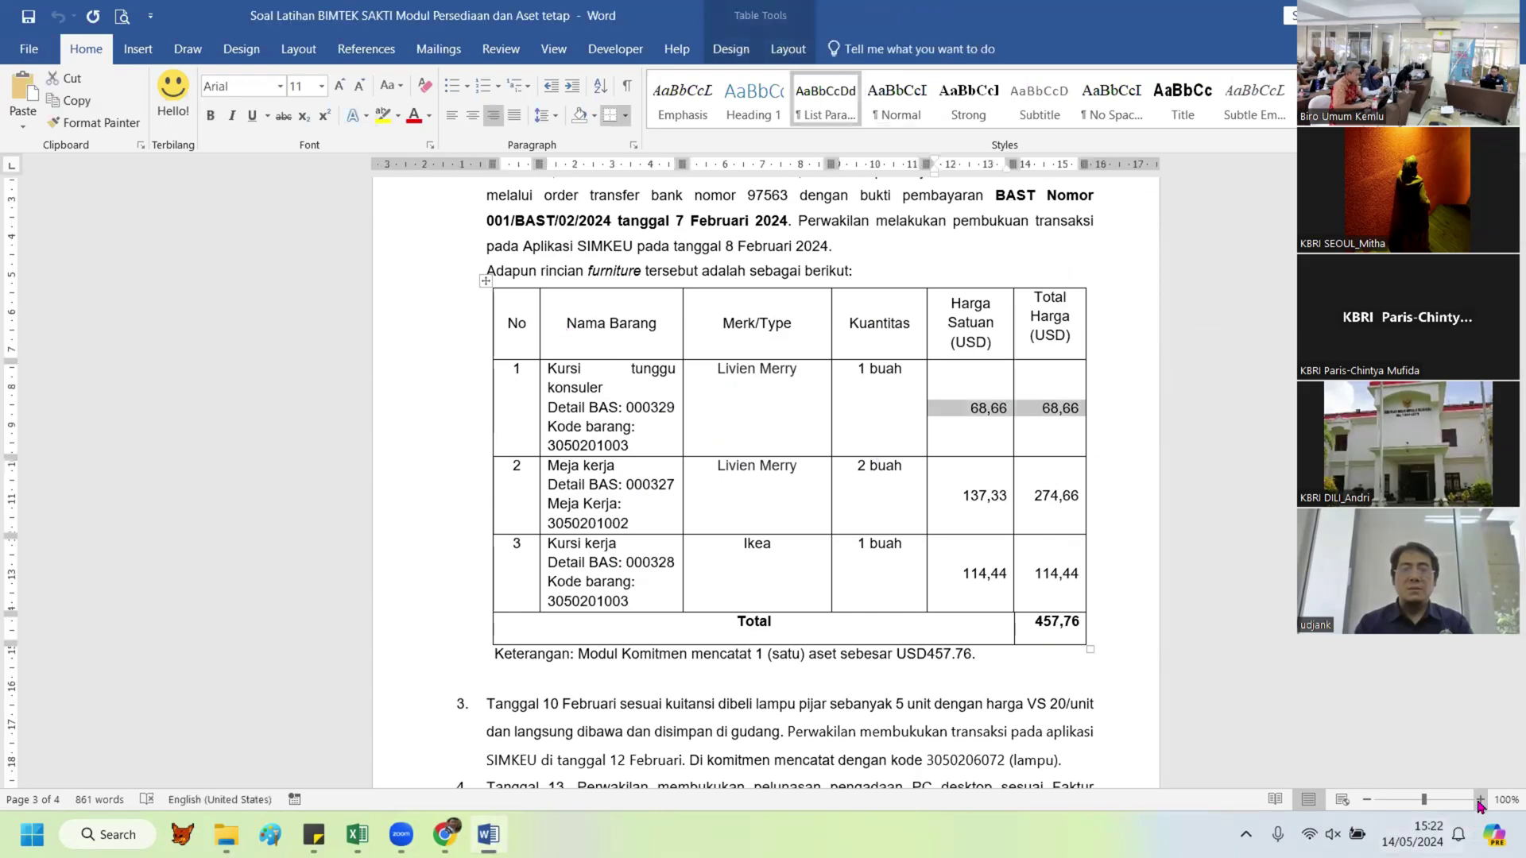
click(1480, 801)
click(1479, 803)
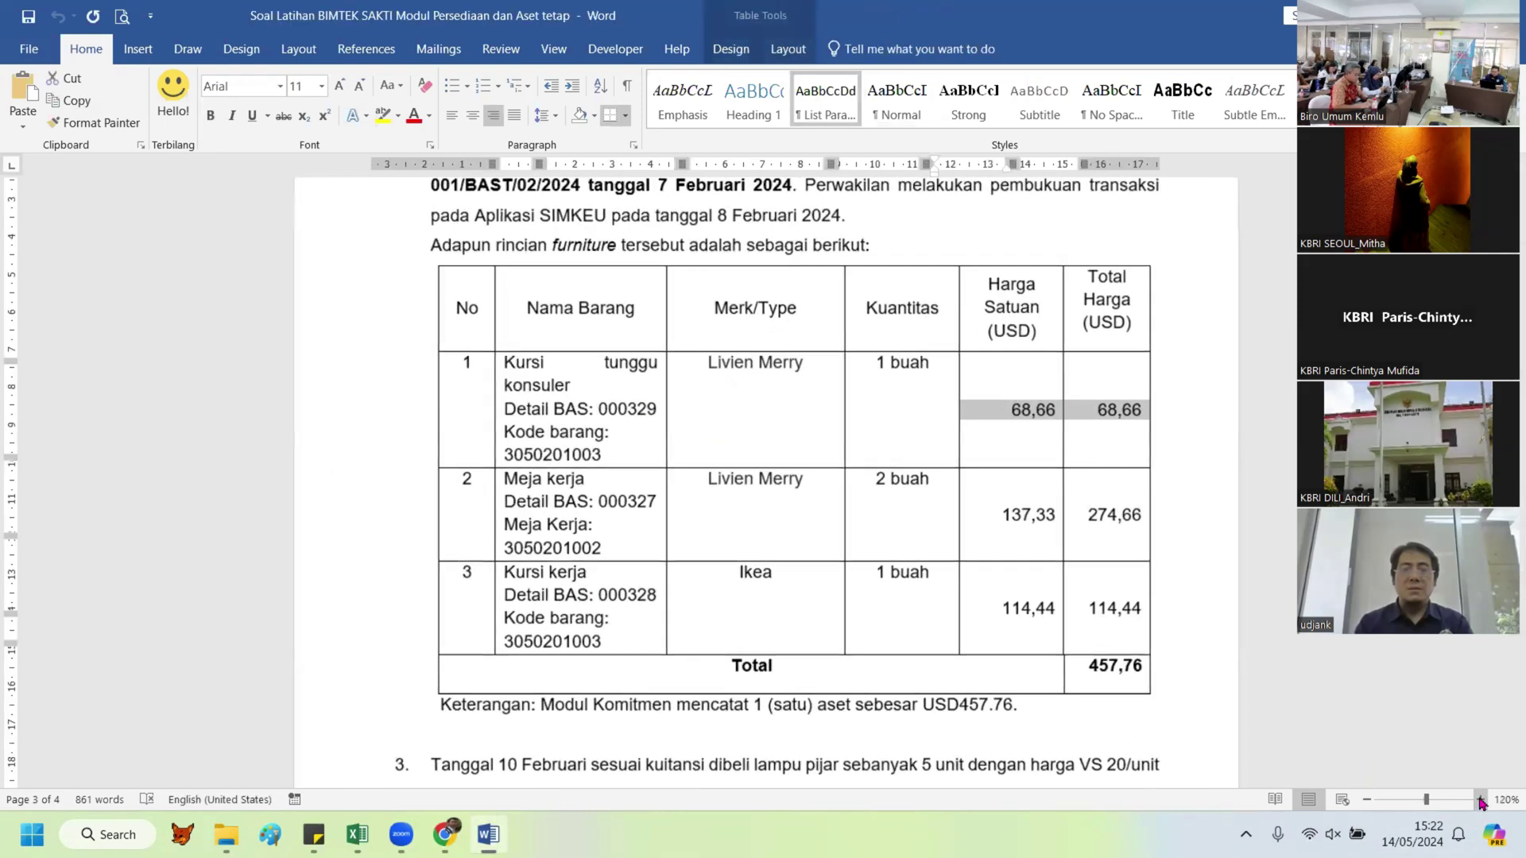
click(1480, 803)
ctrl+scroll(562, 758, up, 1)
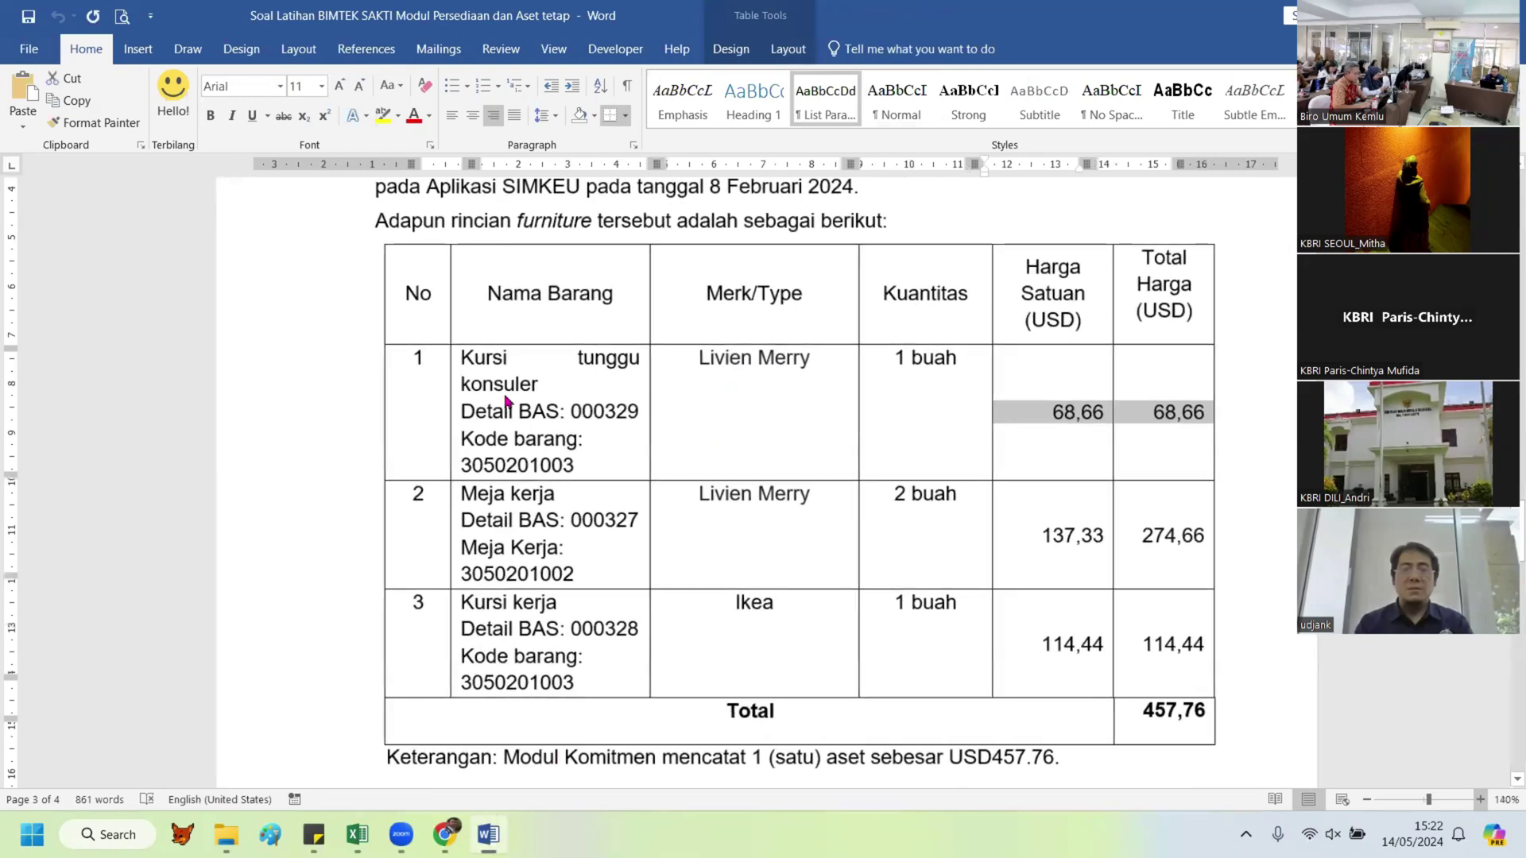
Step: Compare SAKTI record A02241 with the furniture prices in the Word exercise
key(alt+Tab)
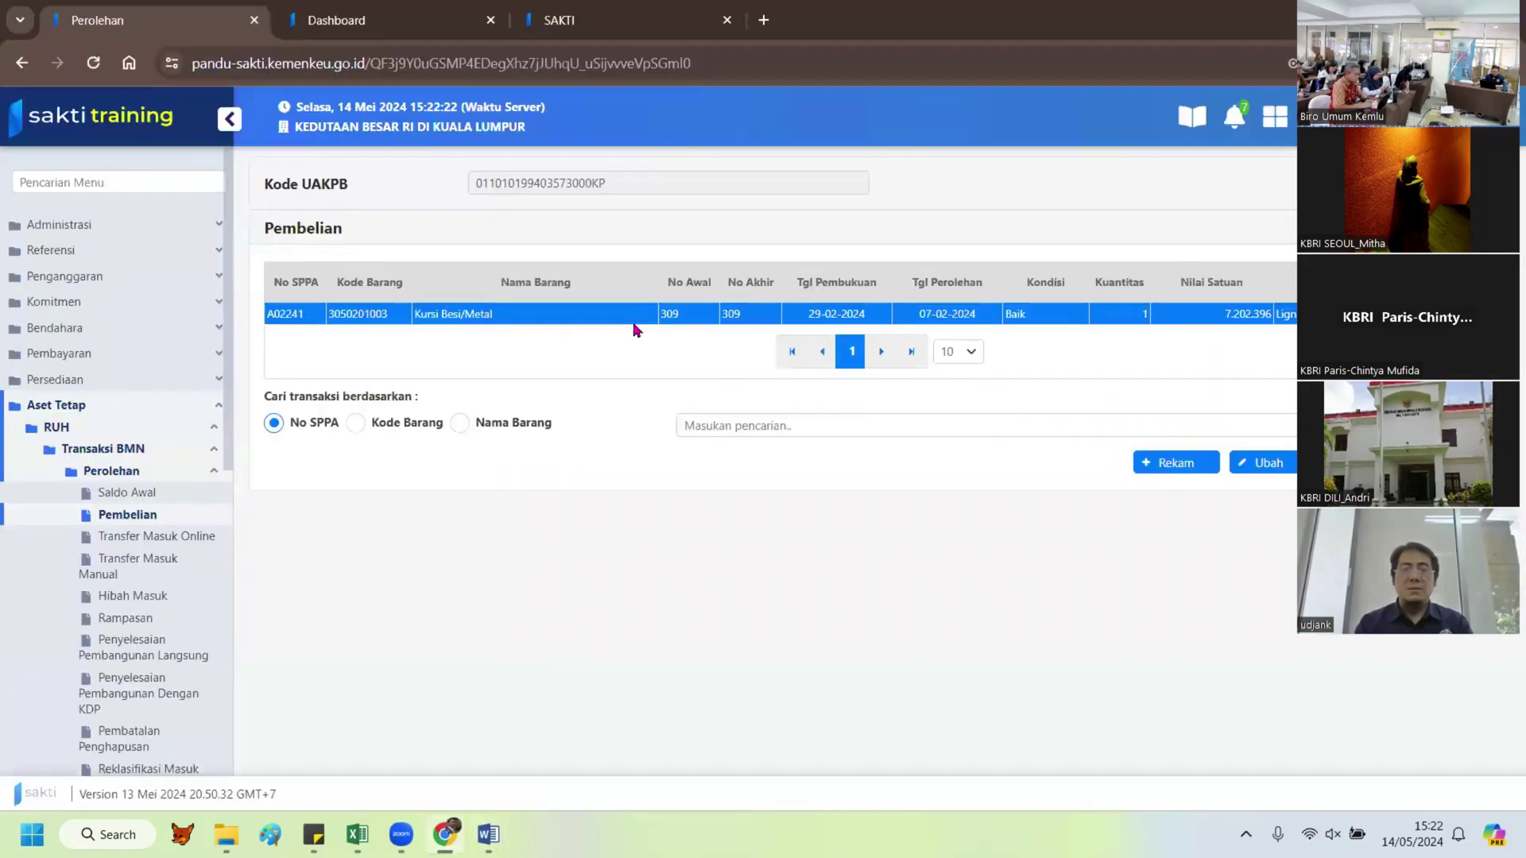
key(alt+Tab)
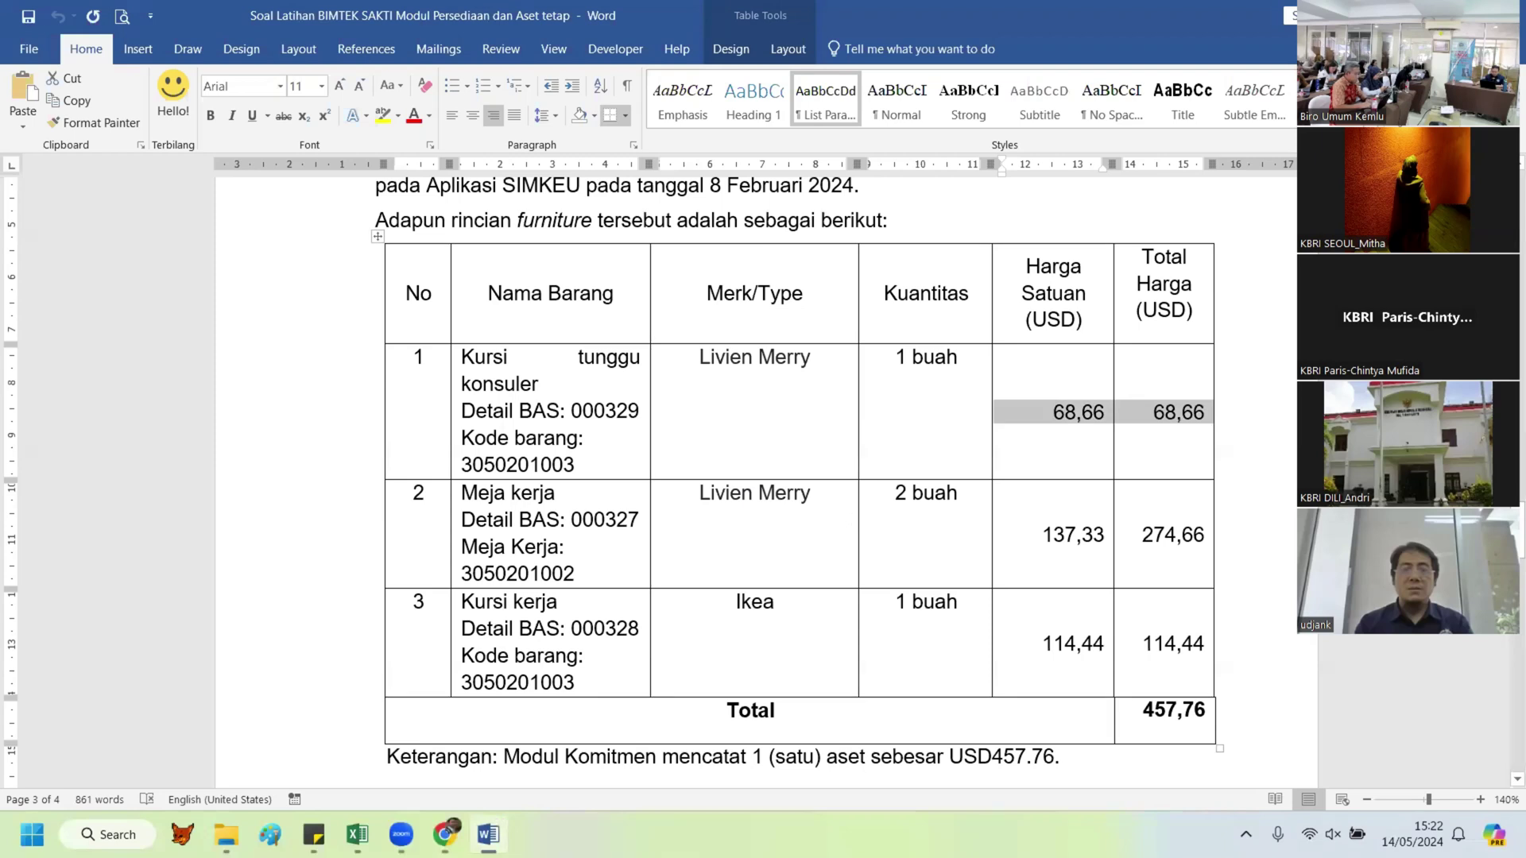
key(alt+Tab)
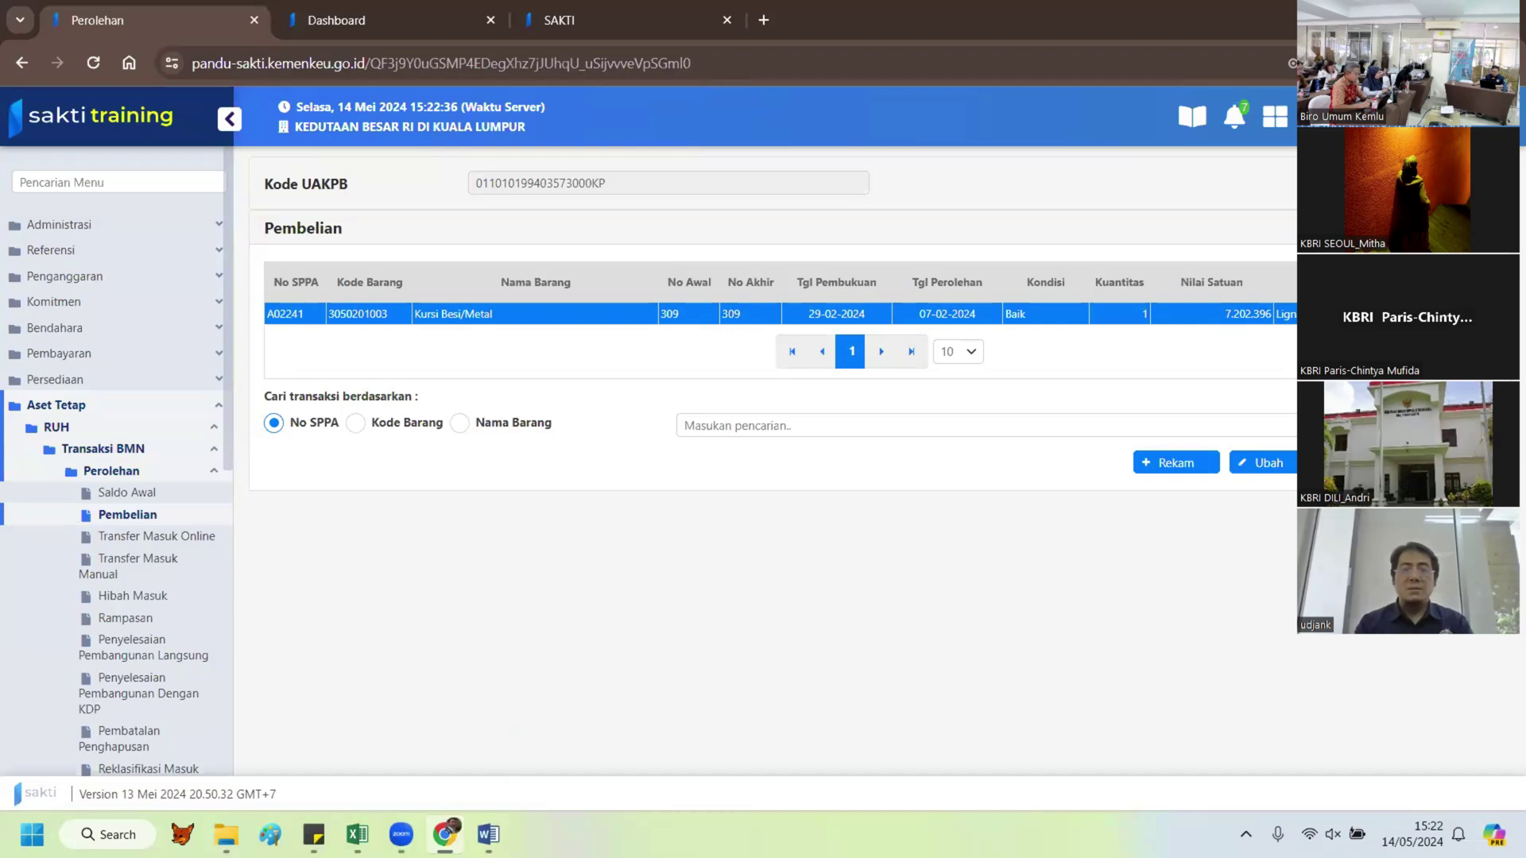
Step: Create a blank Excel workbook, Book1, and snap it left beside the Word furniture table
click(357, 835)
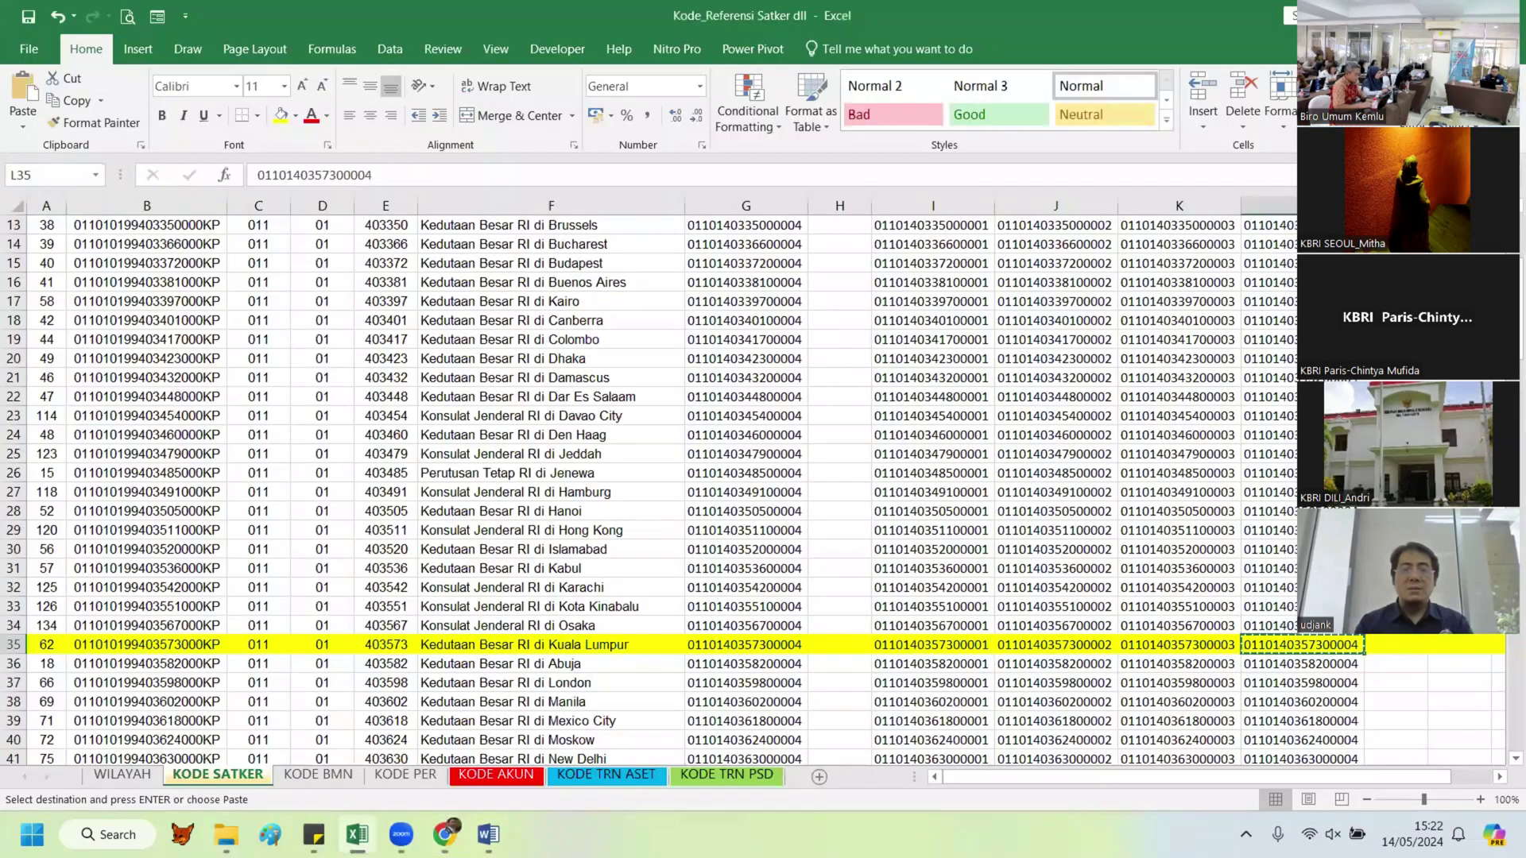
click(357, 835)
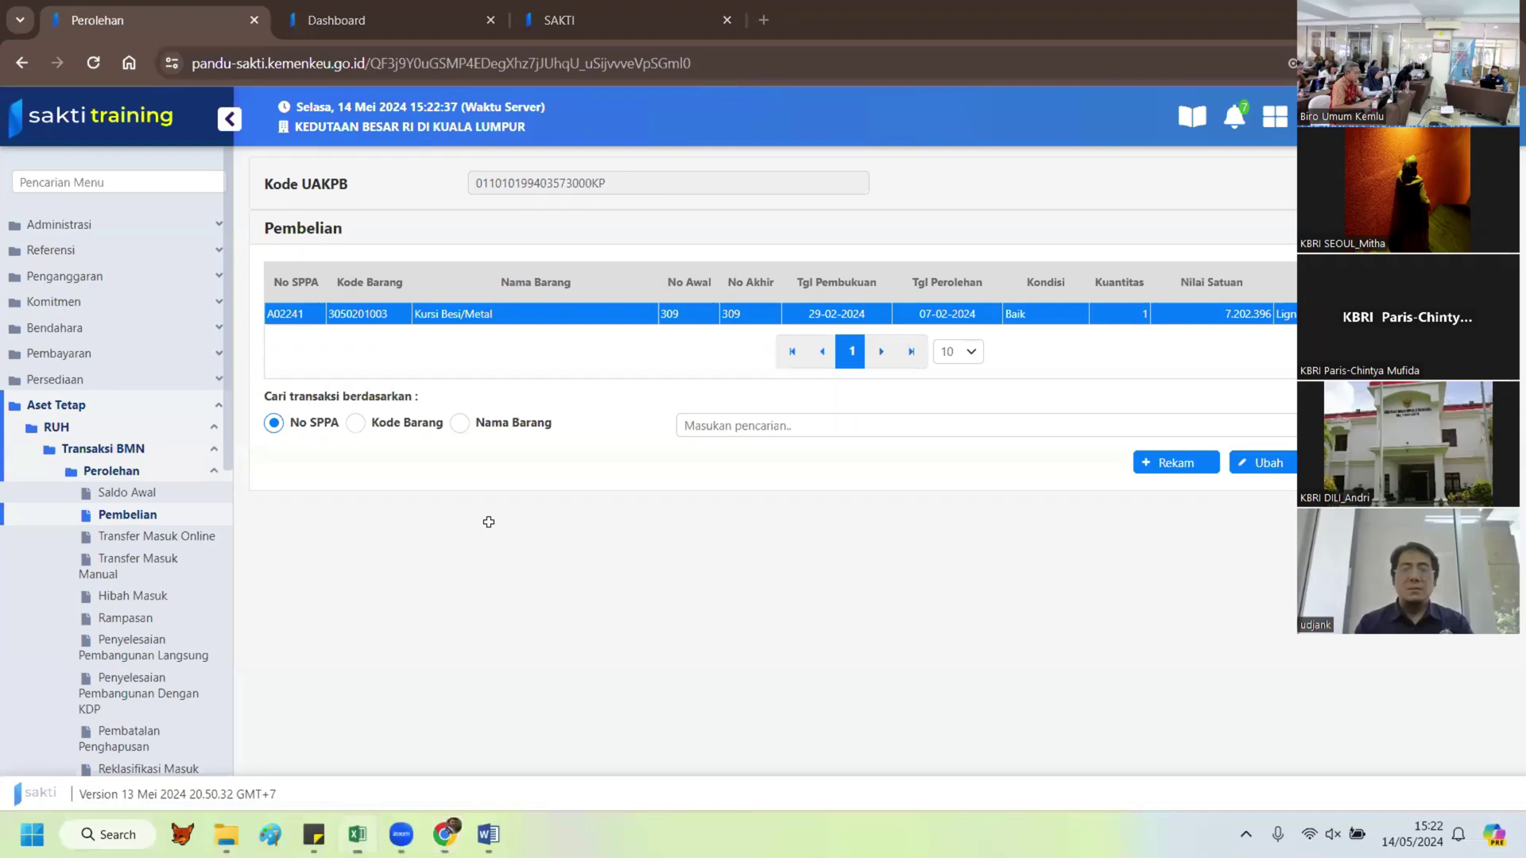
click(357, 835)
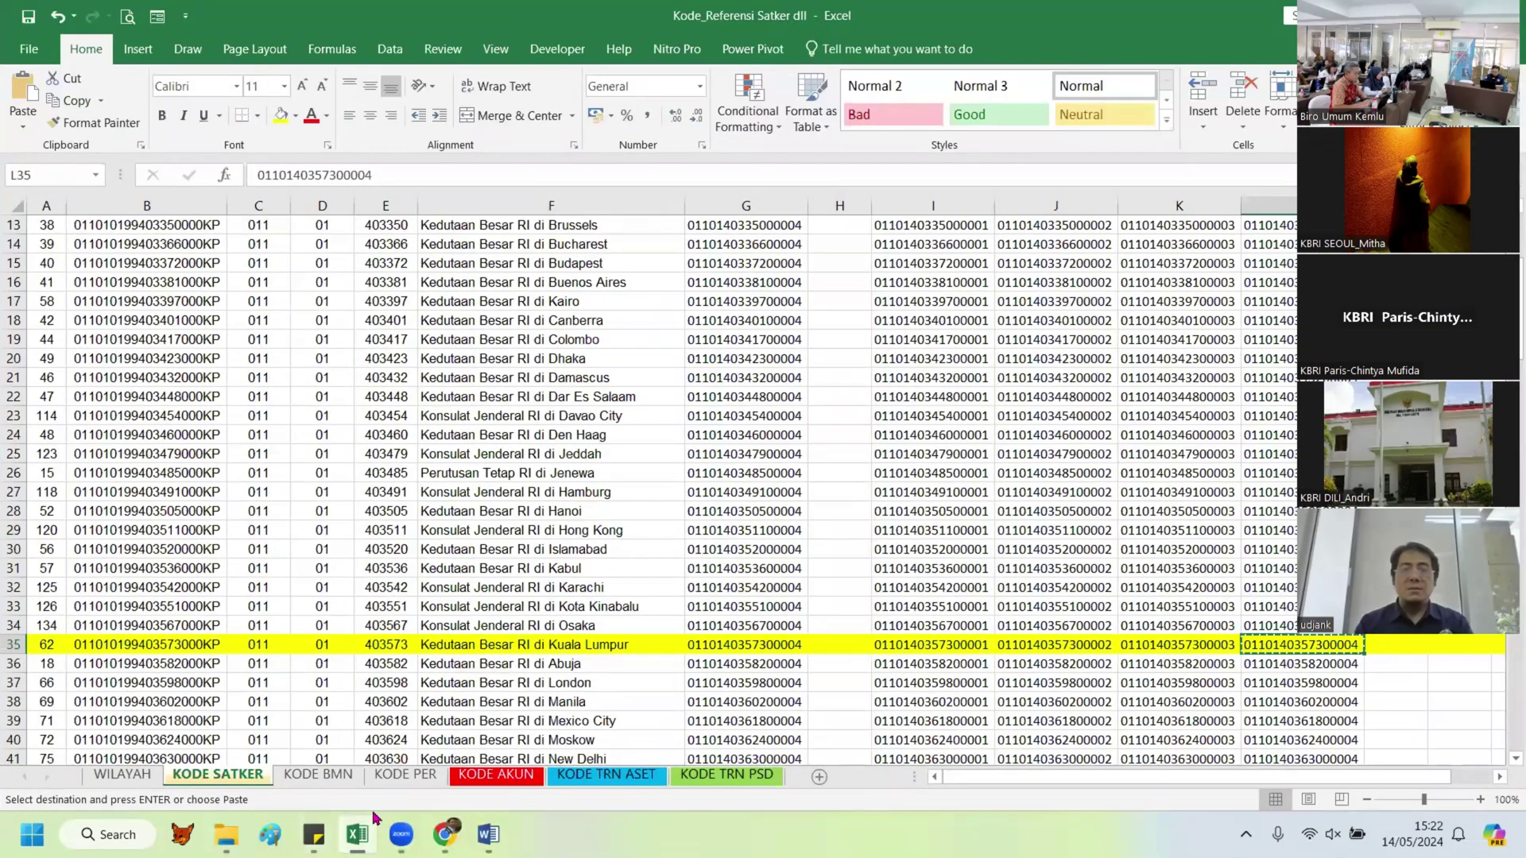
mouse_move(374, 819)
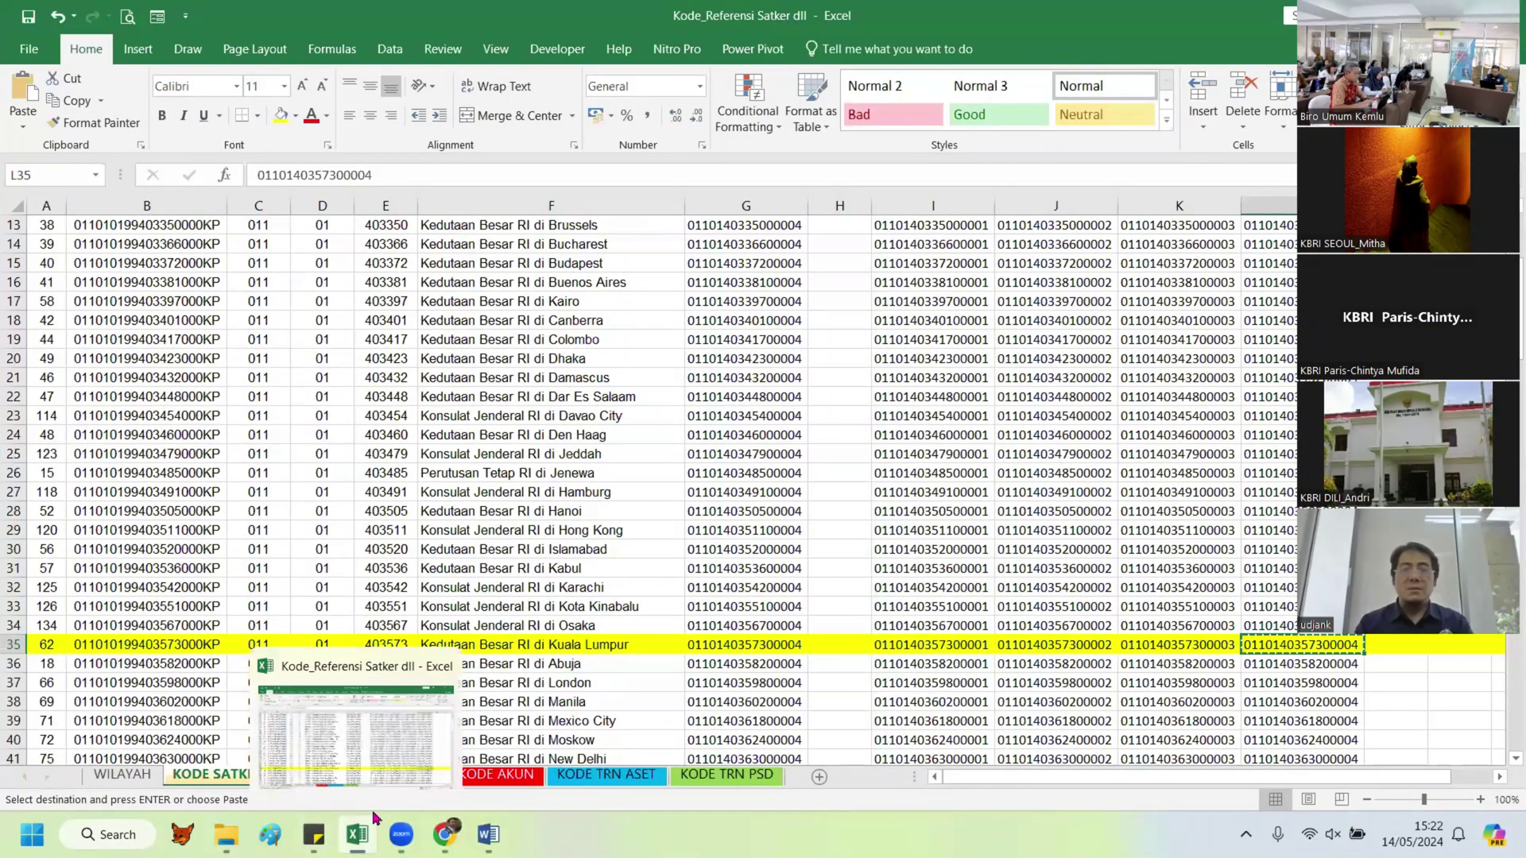
key(ctrl+n)
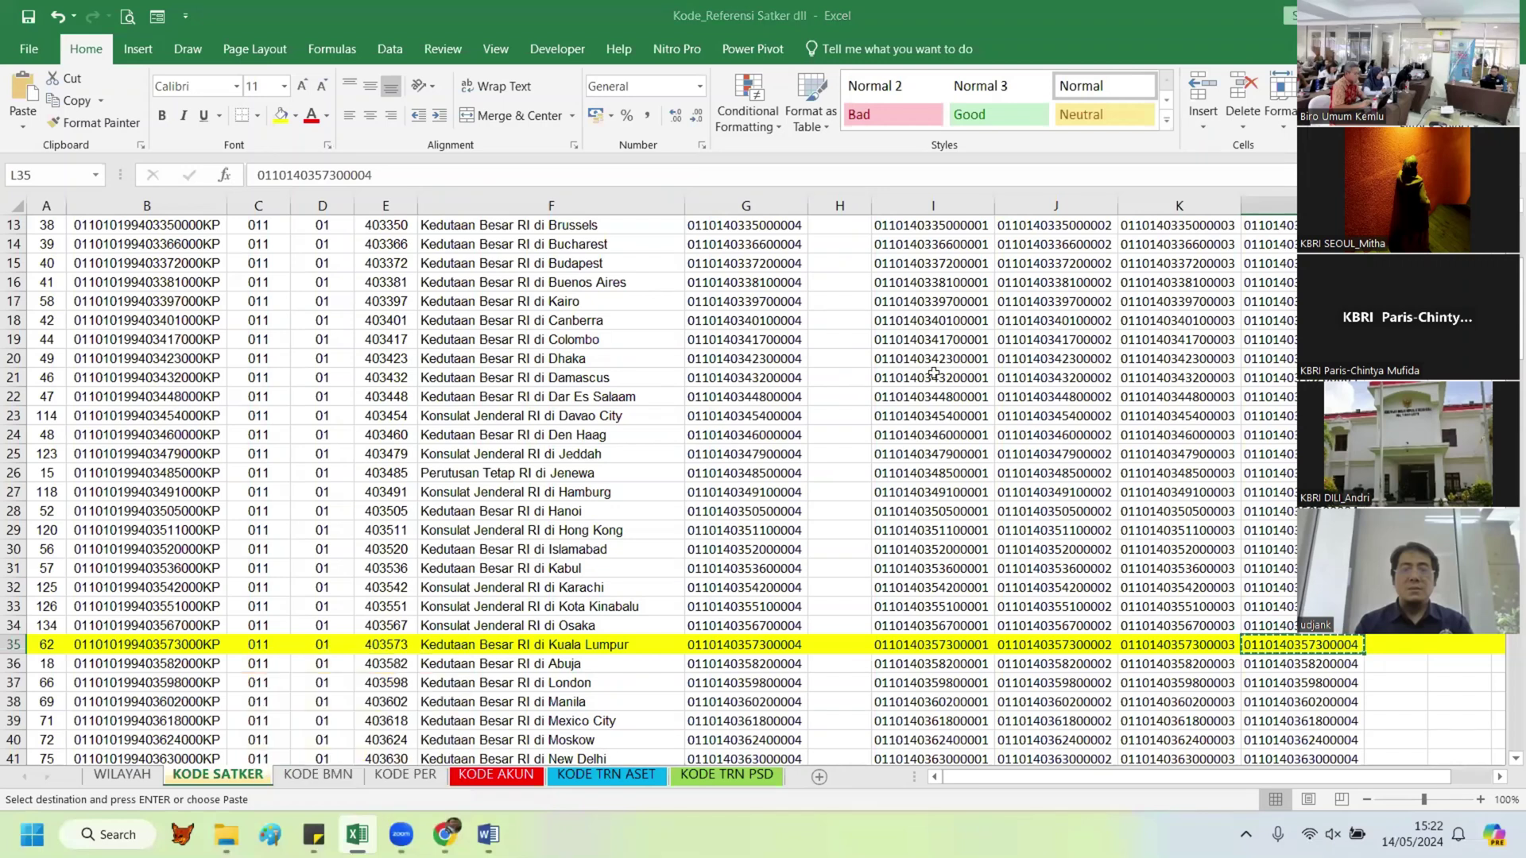
key(ctrl+w)
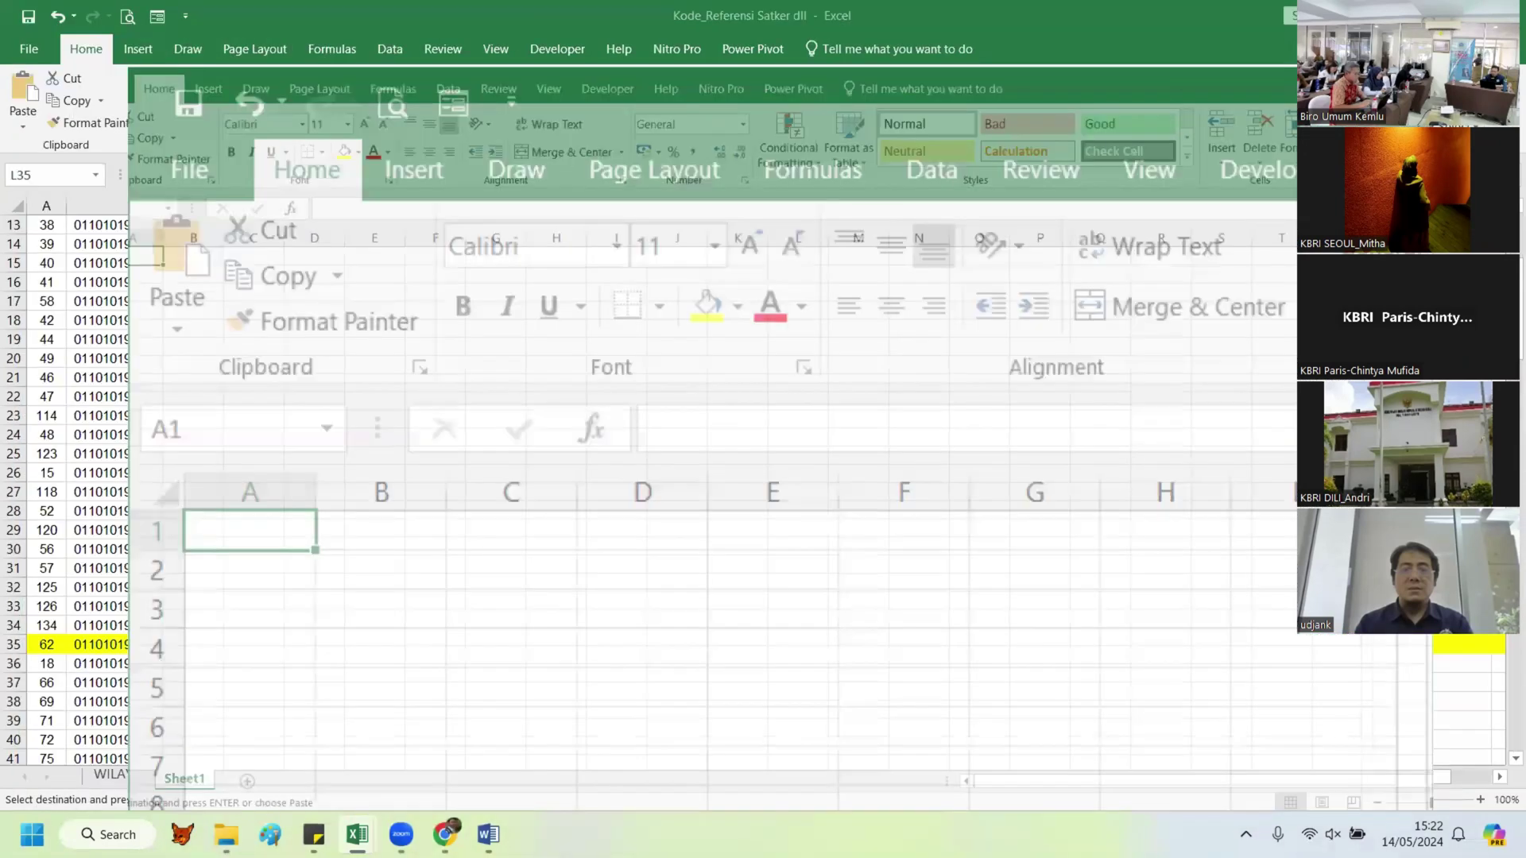
key(ctrl+w)
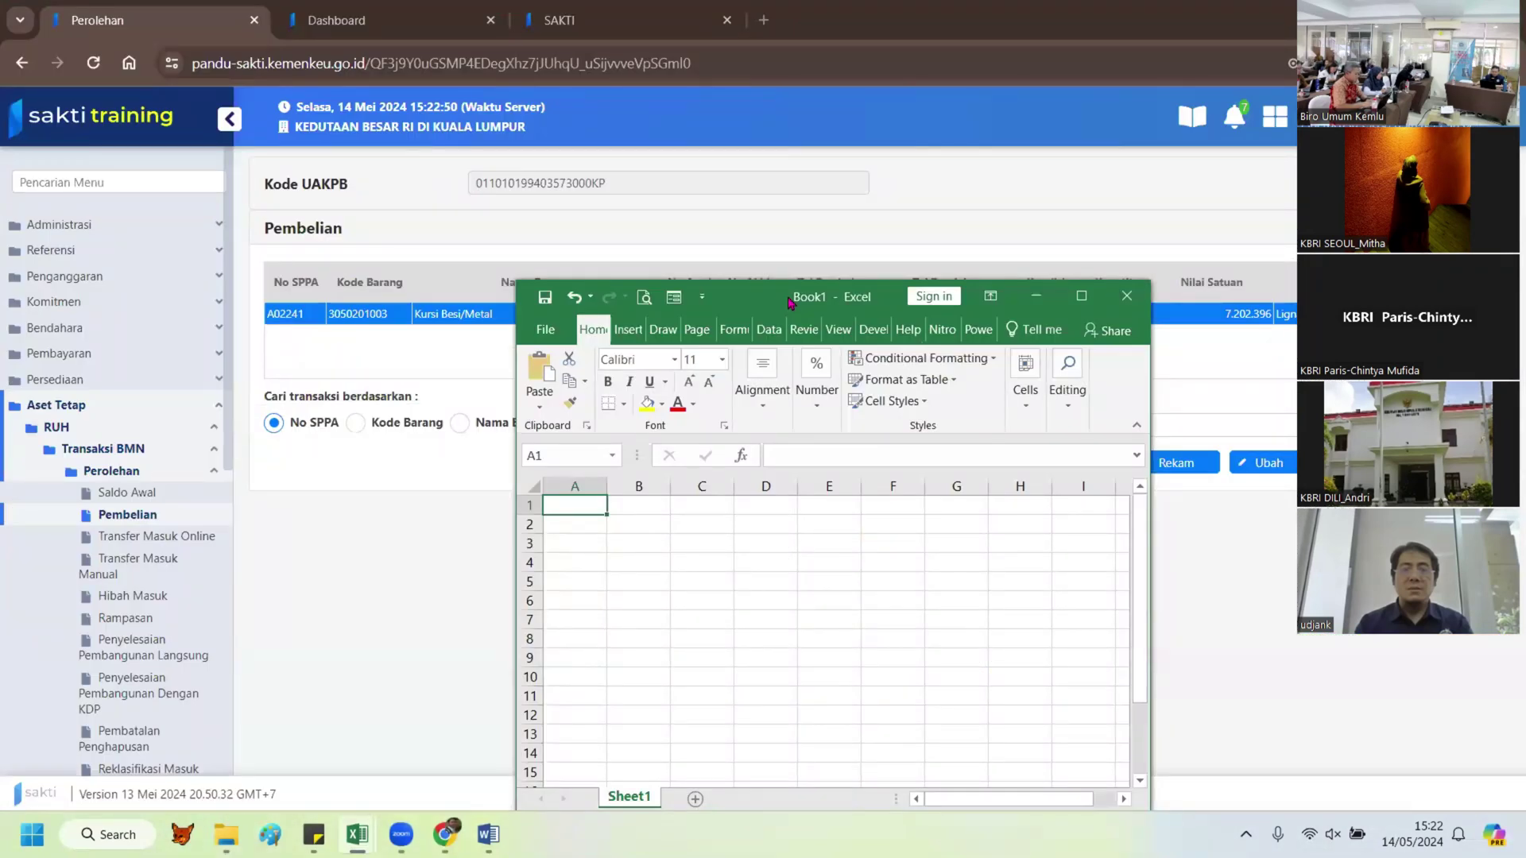
key(super+Left)
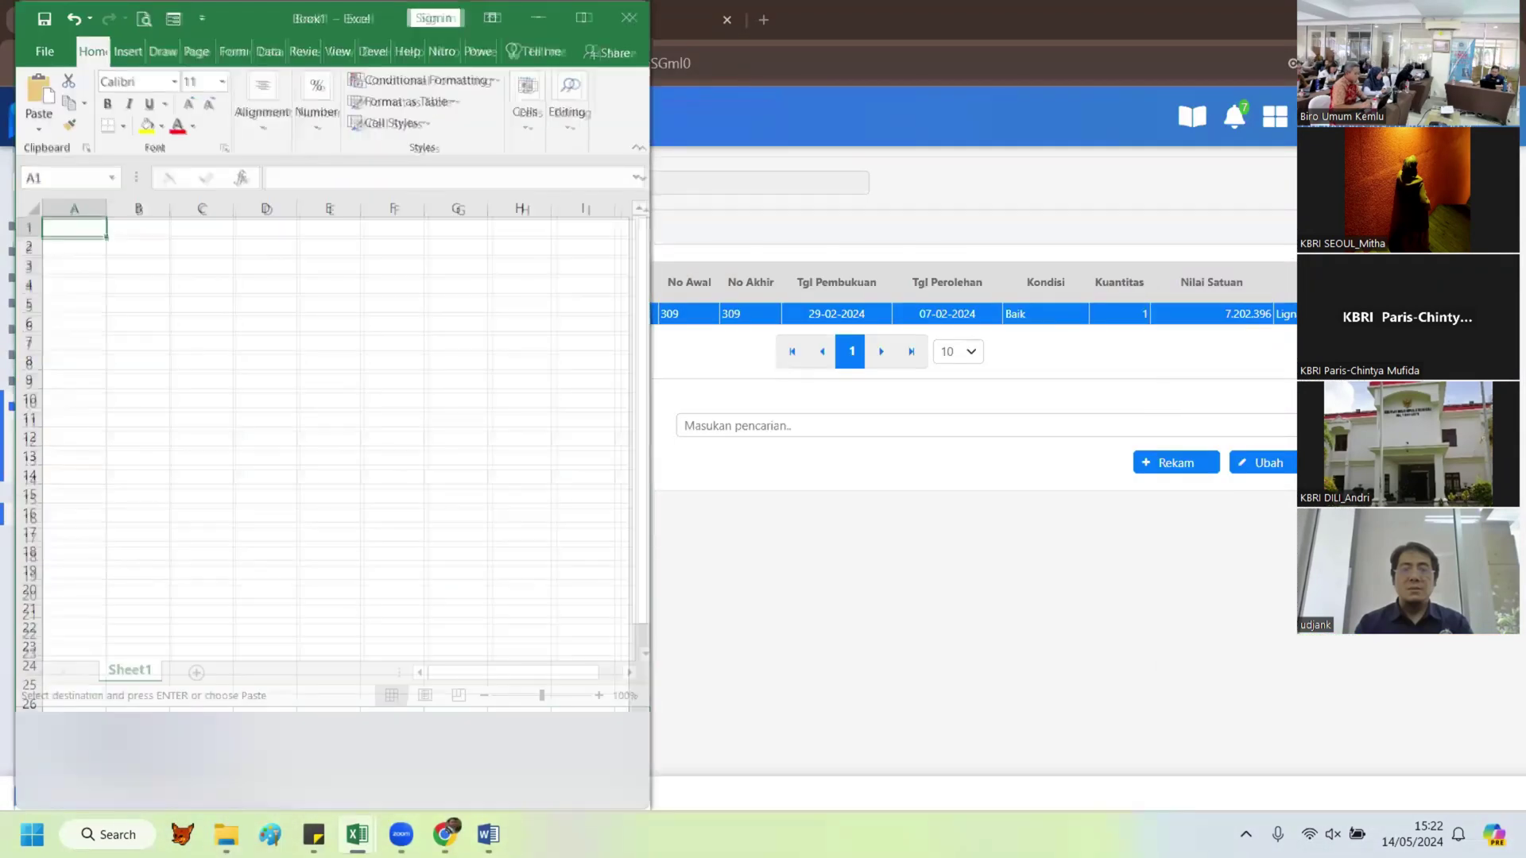
key(alt+Tab)
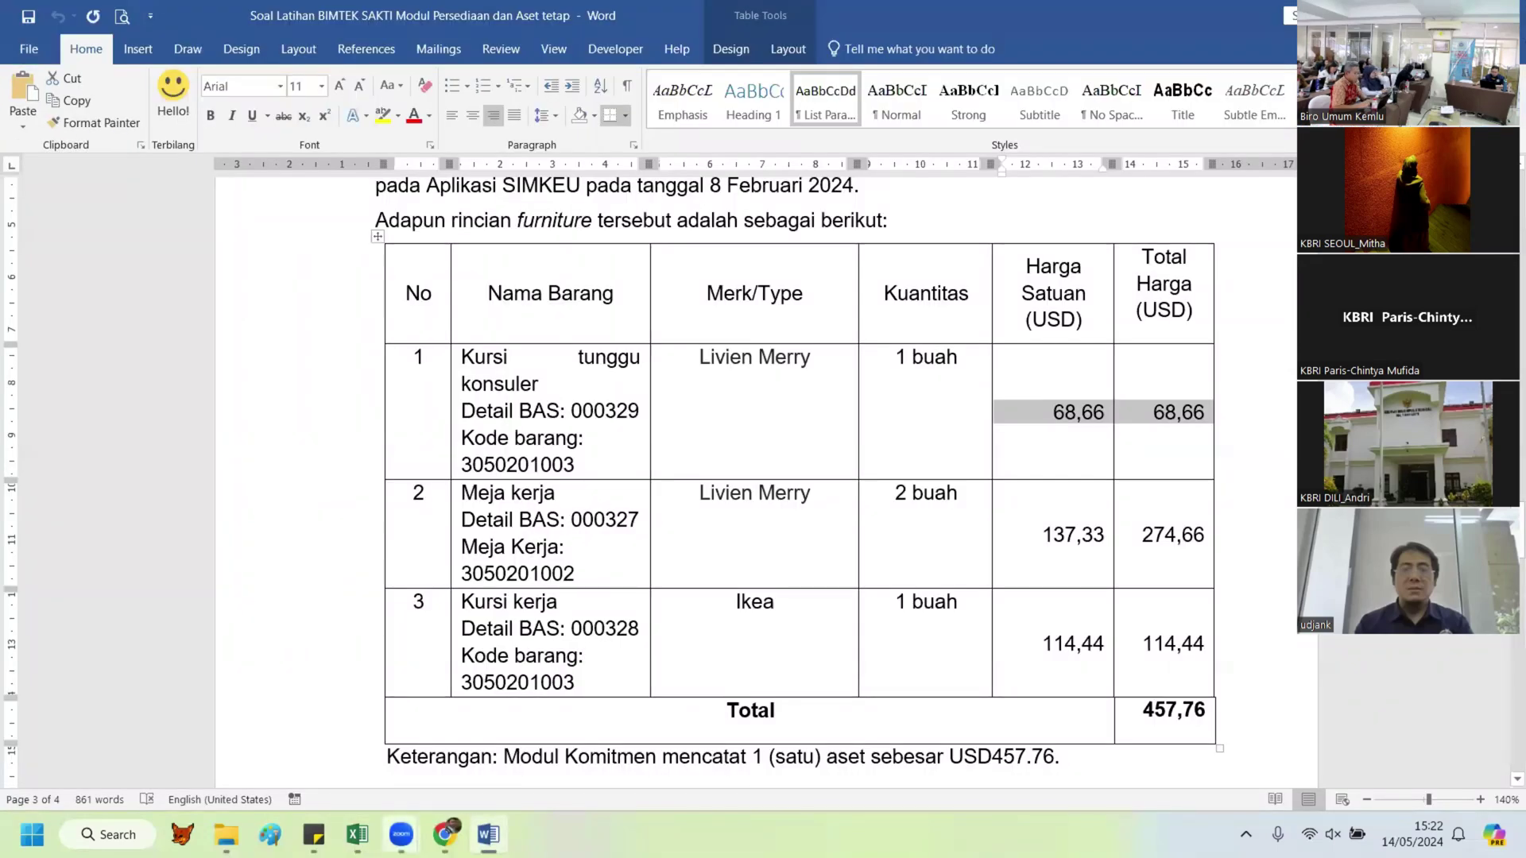
key(alt+Tab)
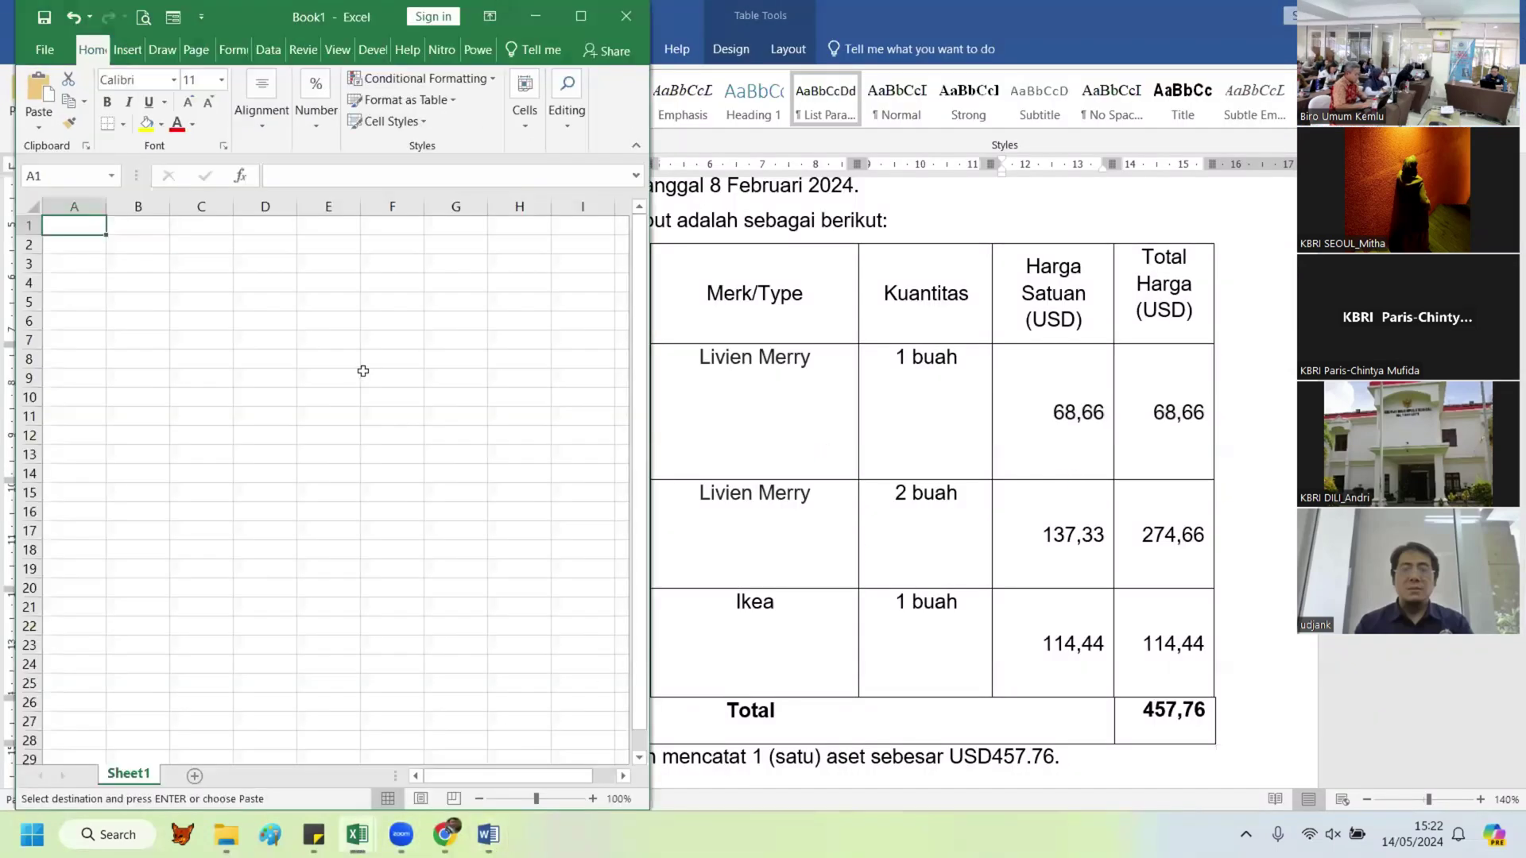
Step: Enter the furniture prices 68,66, 137,33 and 114,11 into cells E7 to E9
click(348, 344)
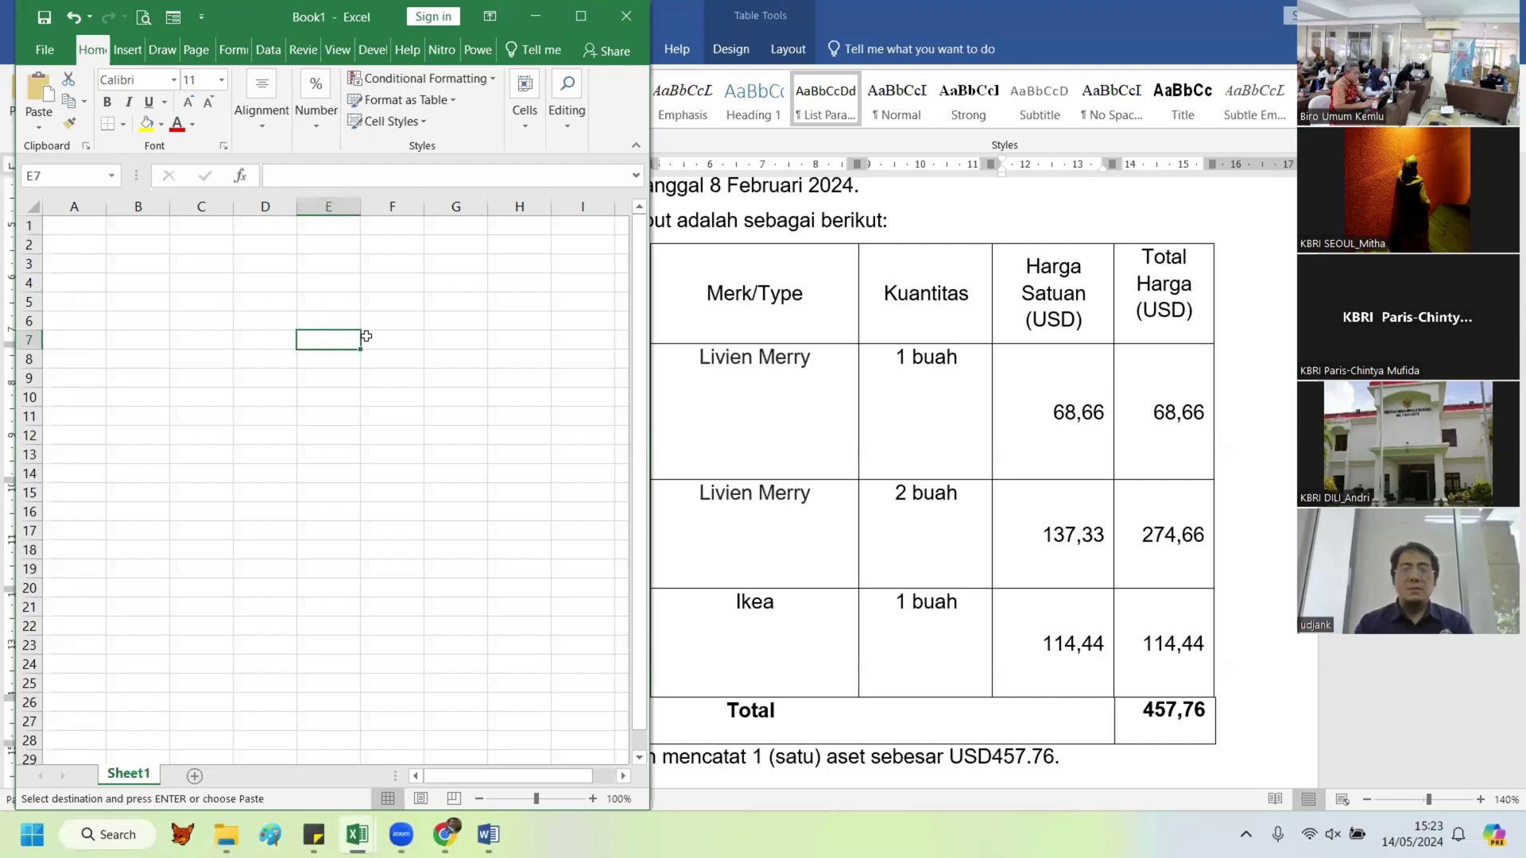
text(68,66)
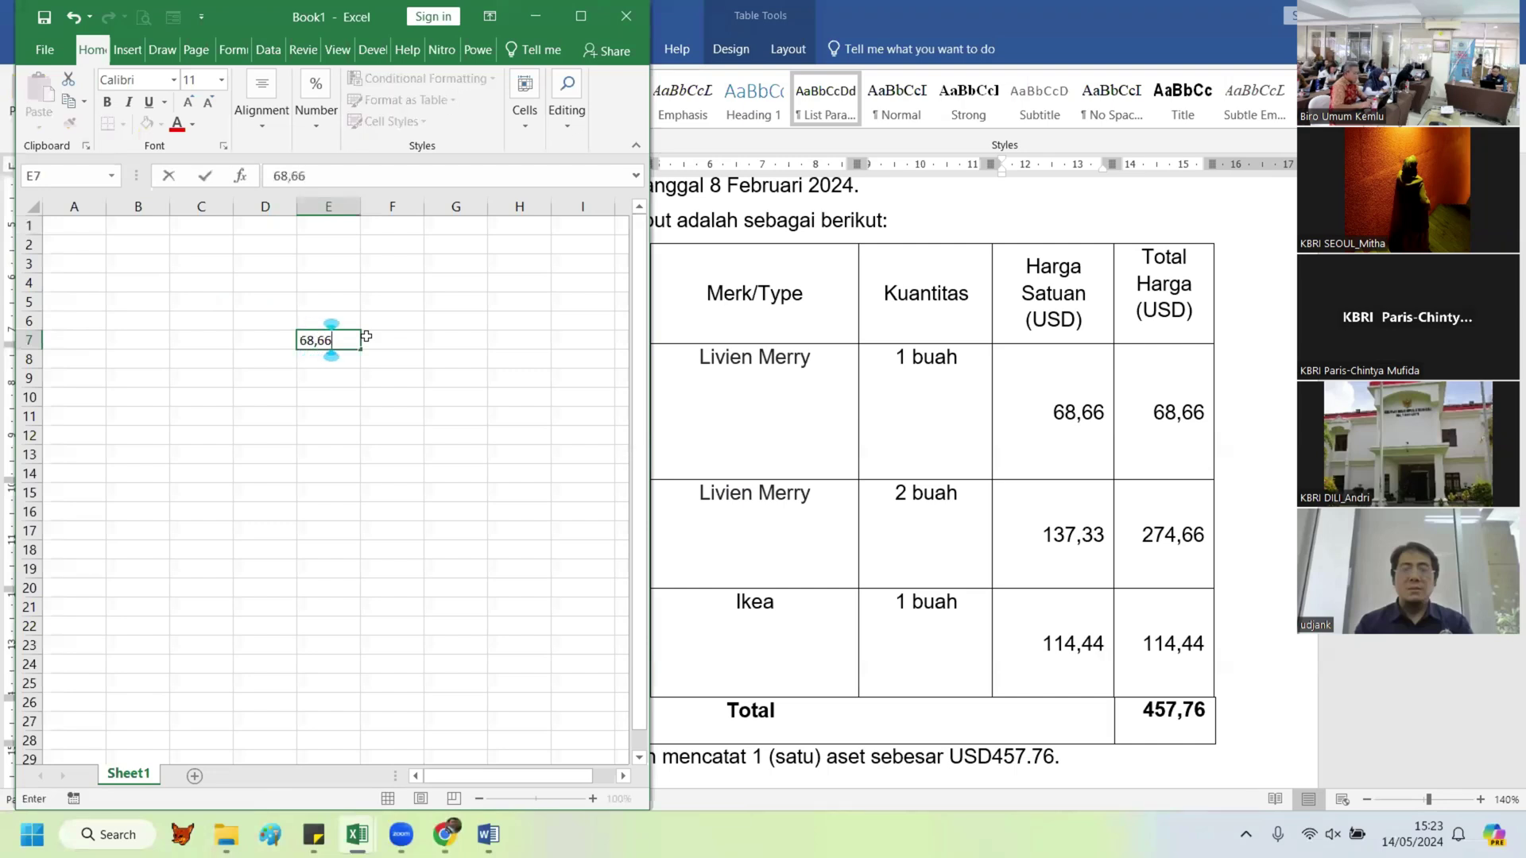
key(Return)
text(1)
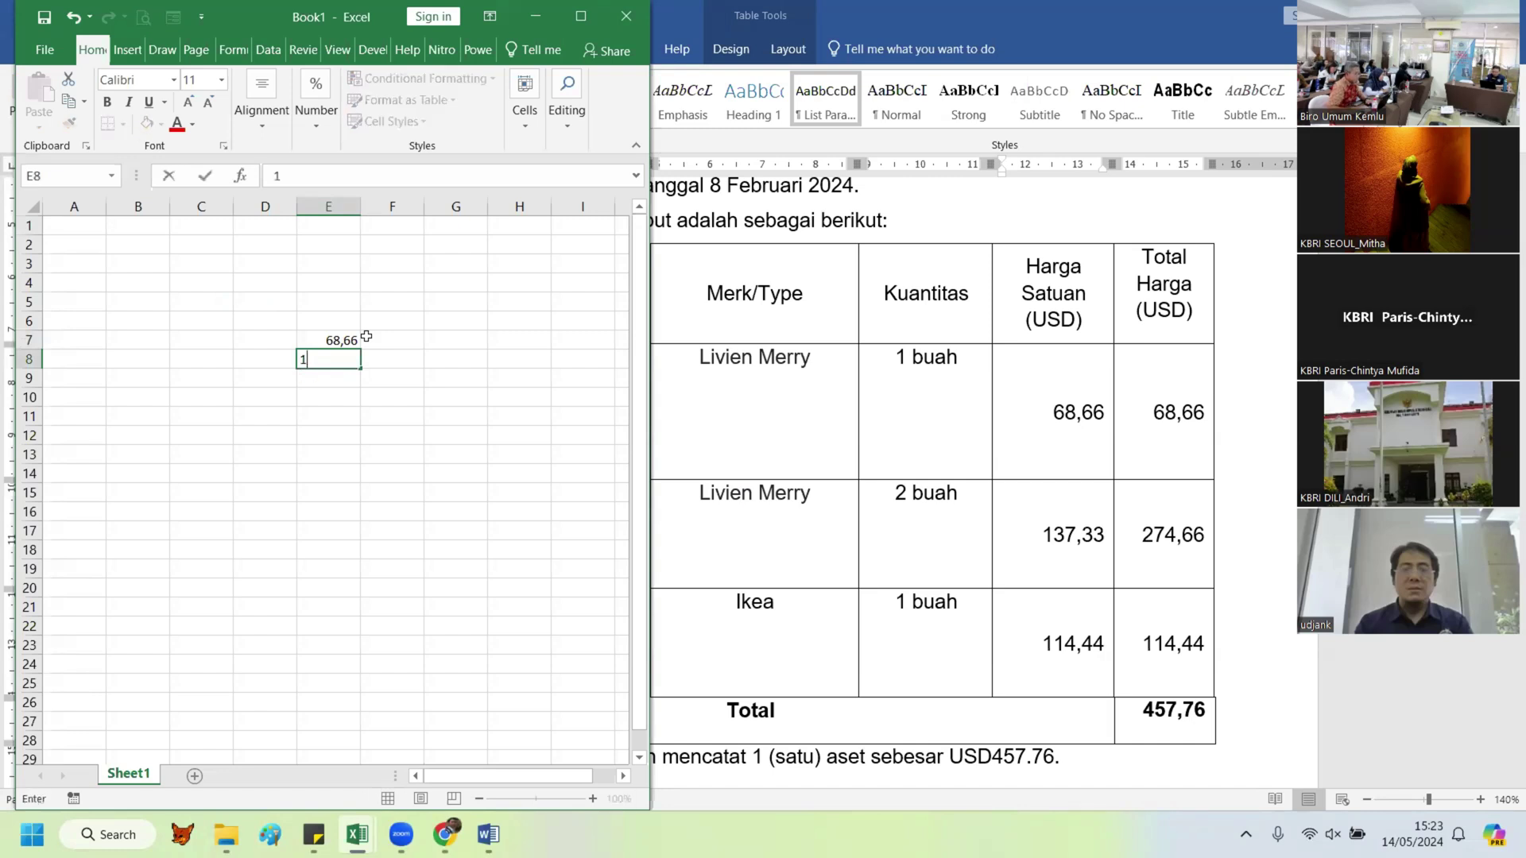
text(37)
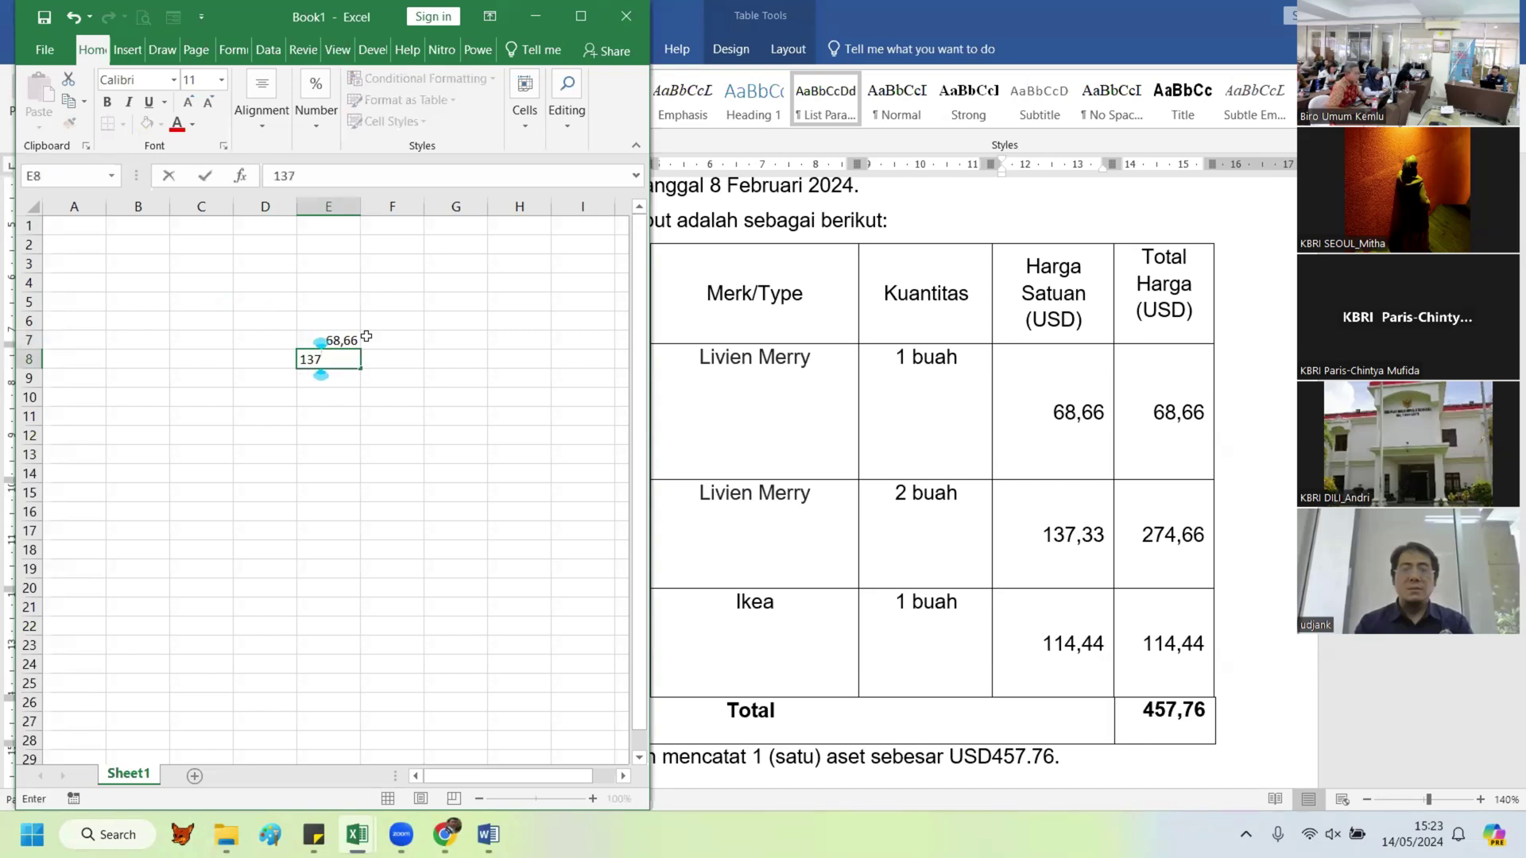
text(,33)
key(Return)
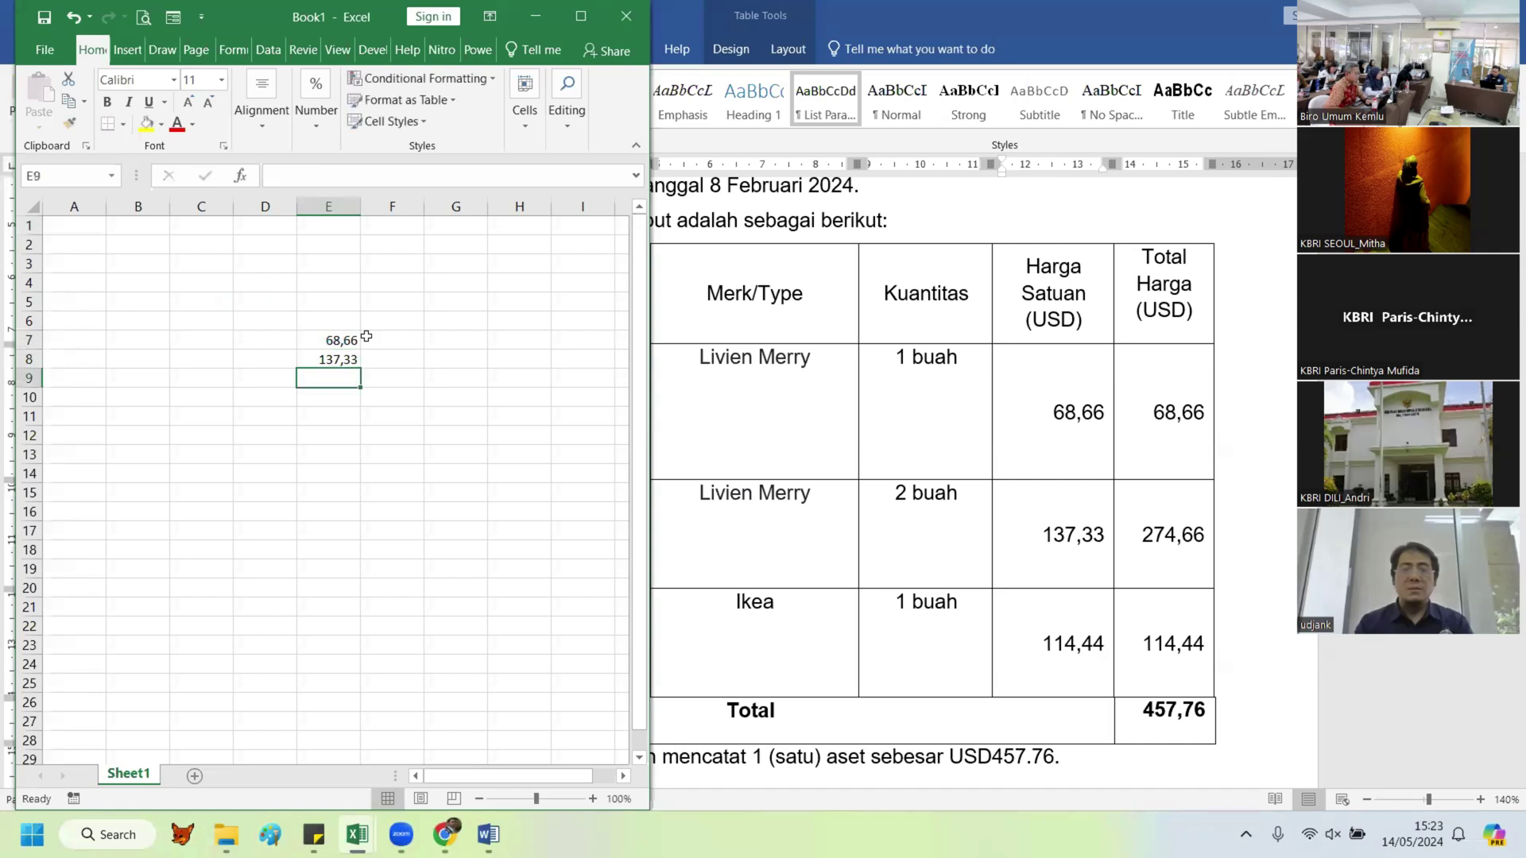
text(114)
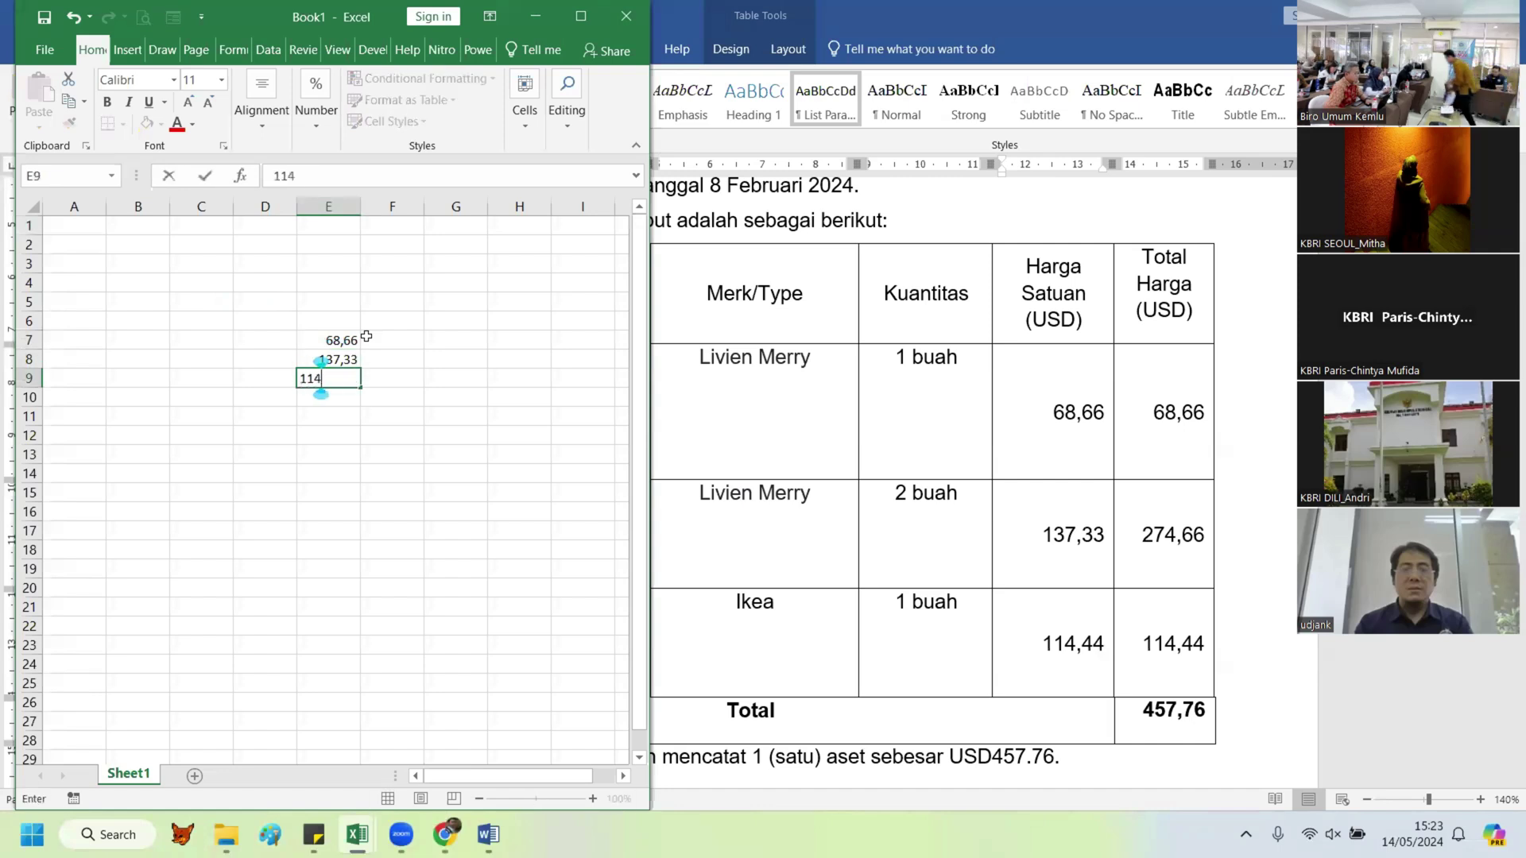
text(,11)
key(Return)
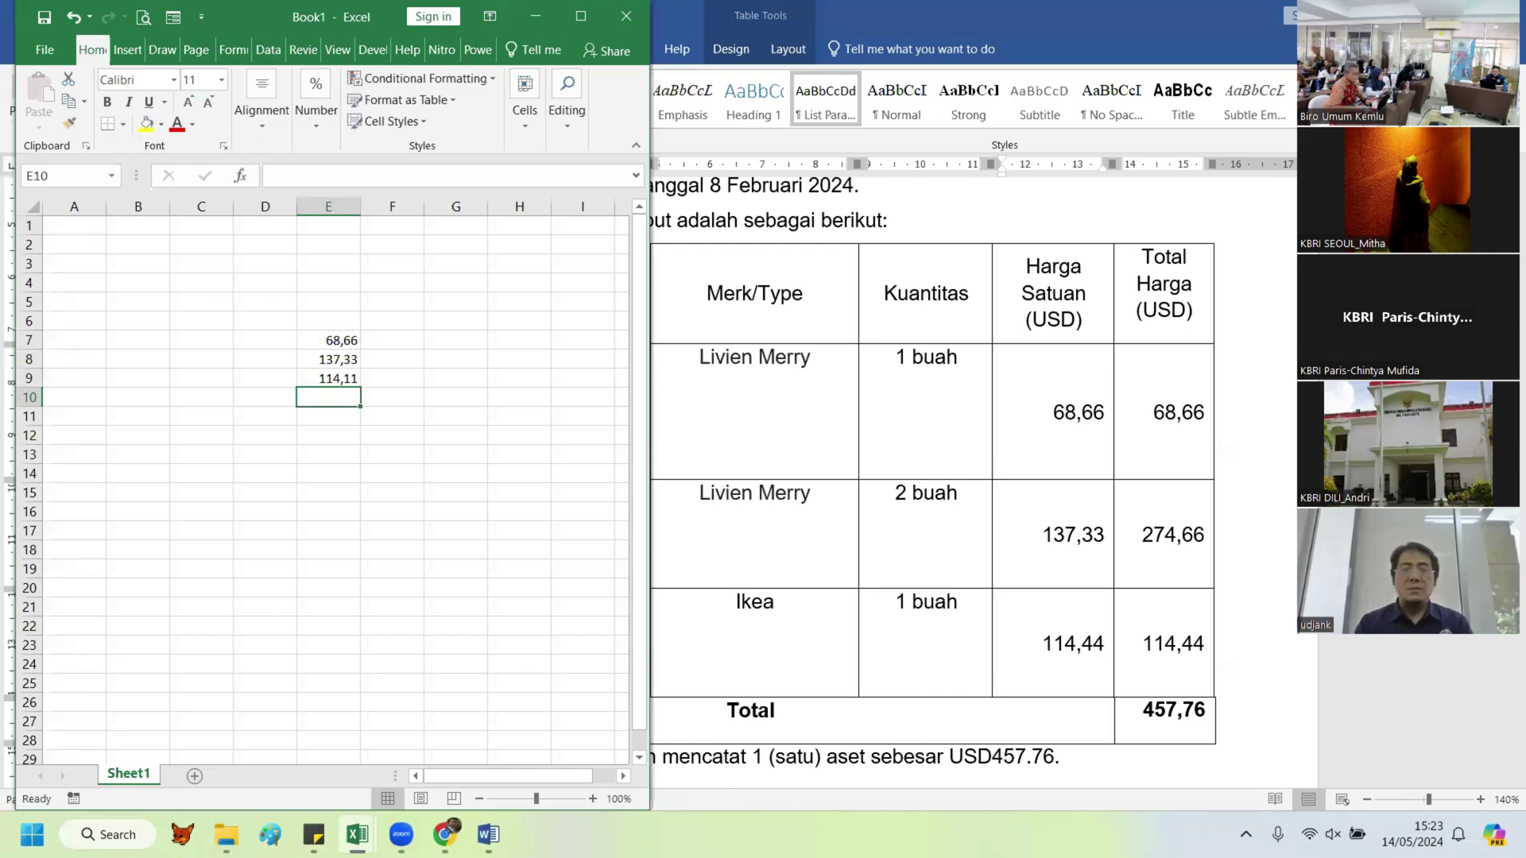
key(alt+Tab)
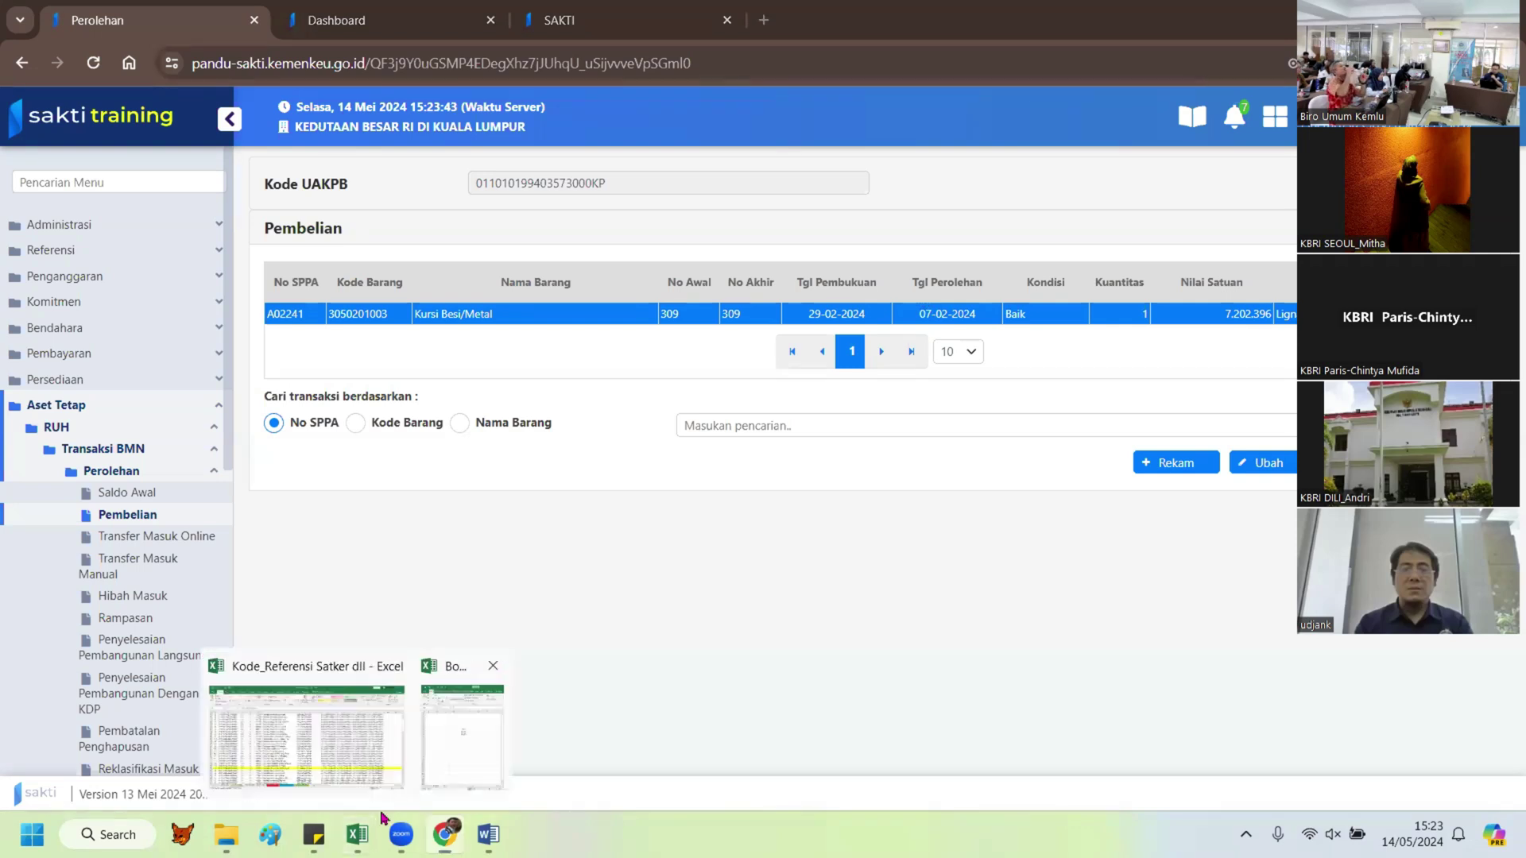
Step: Enter a 15000 exchange rate in F7 and fill it down to F9
click(463, 738)
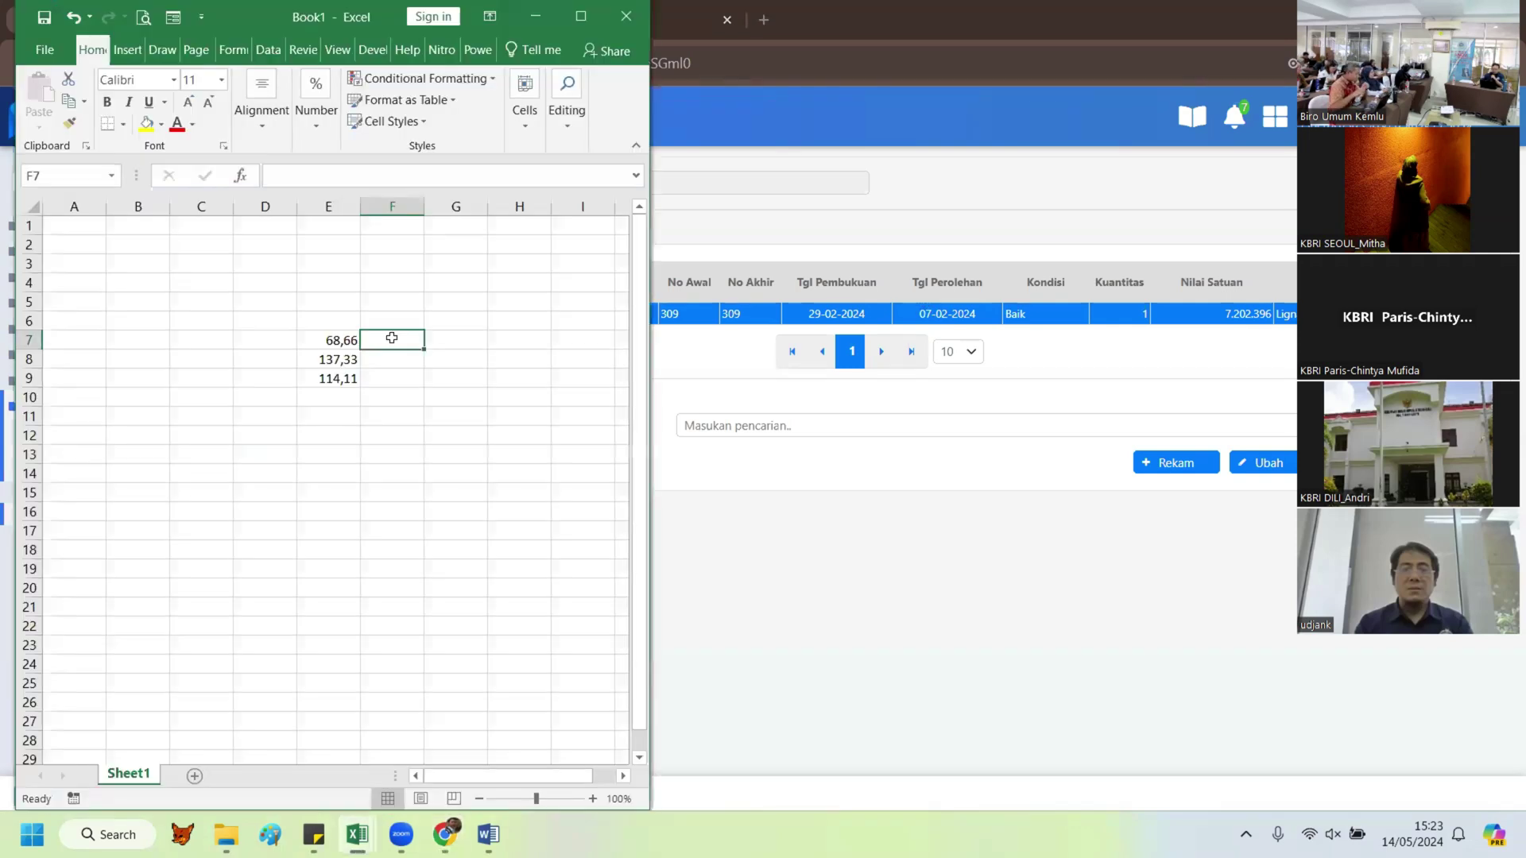
text(15)
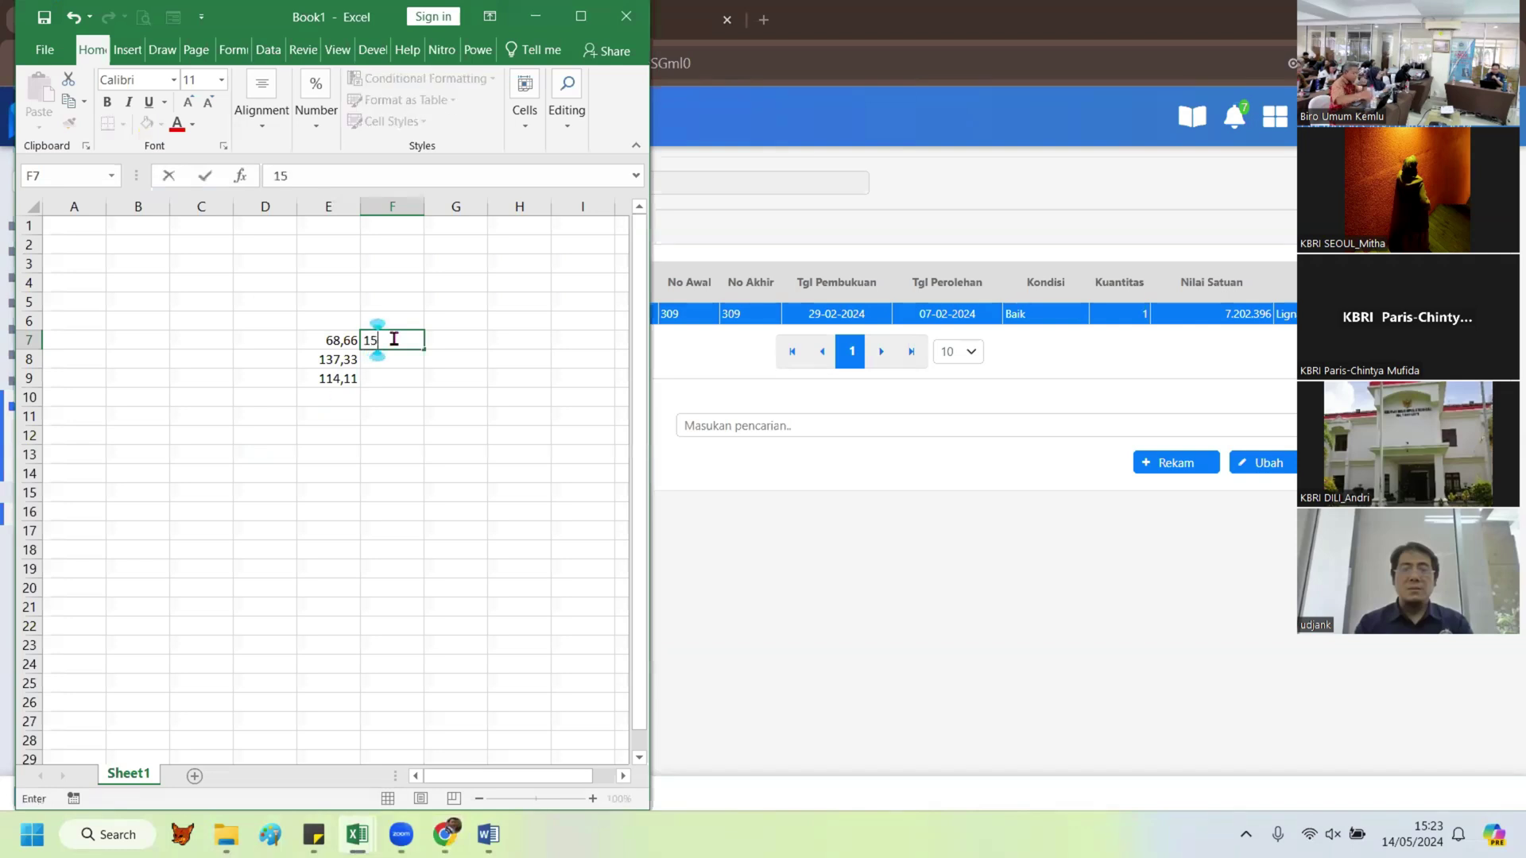
text(000)
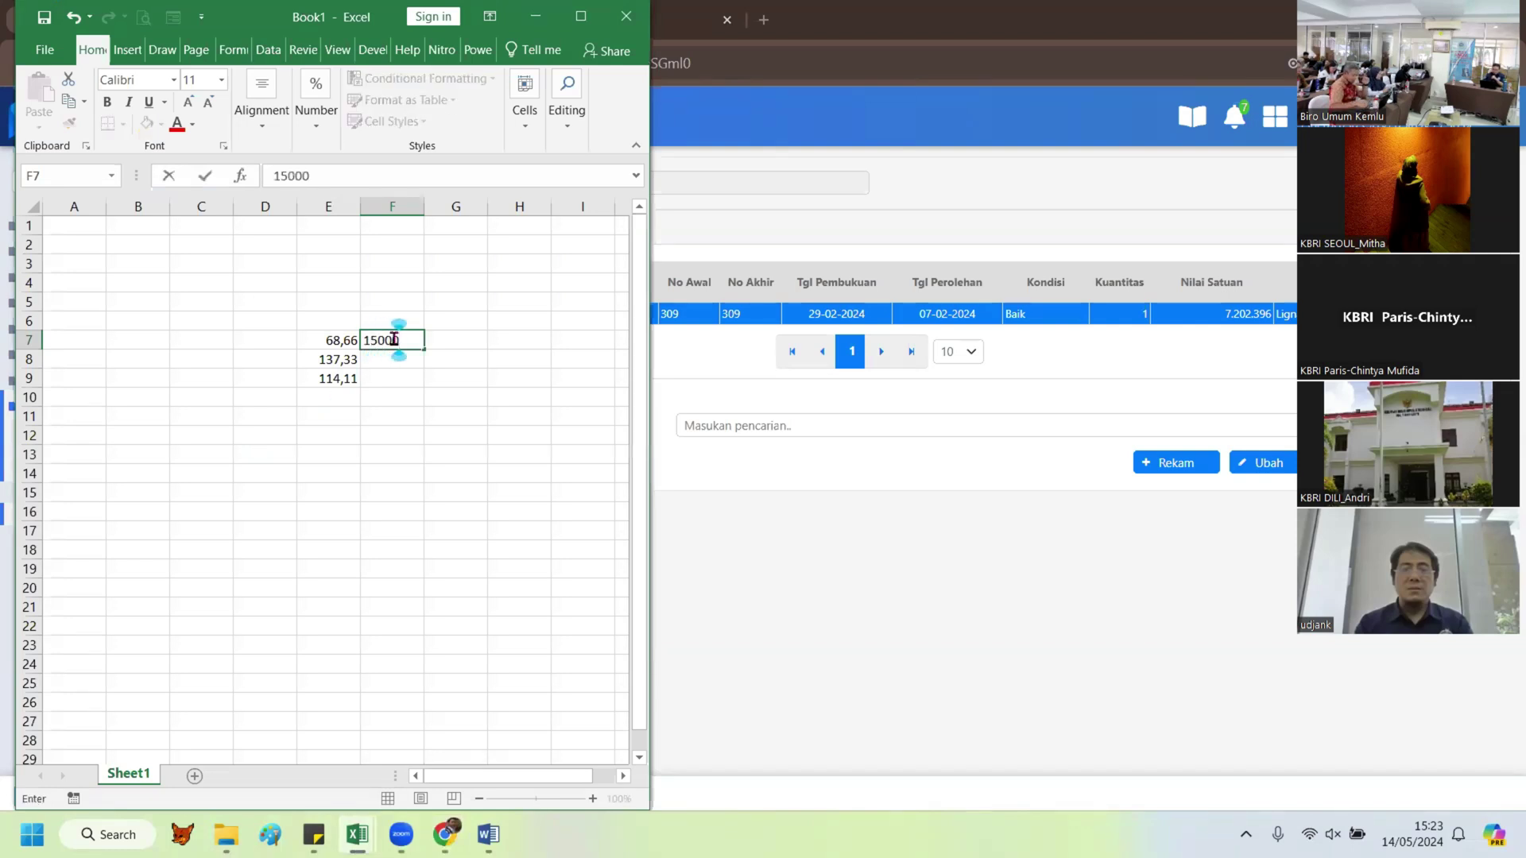
key(Return)
click(393, 338)
drag(424, 349, 425, 387)
Step: Put the rupiah formula =F7*E7 in G7 and copy it down to G9
click(452, 340)
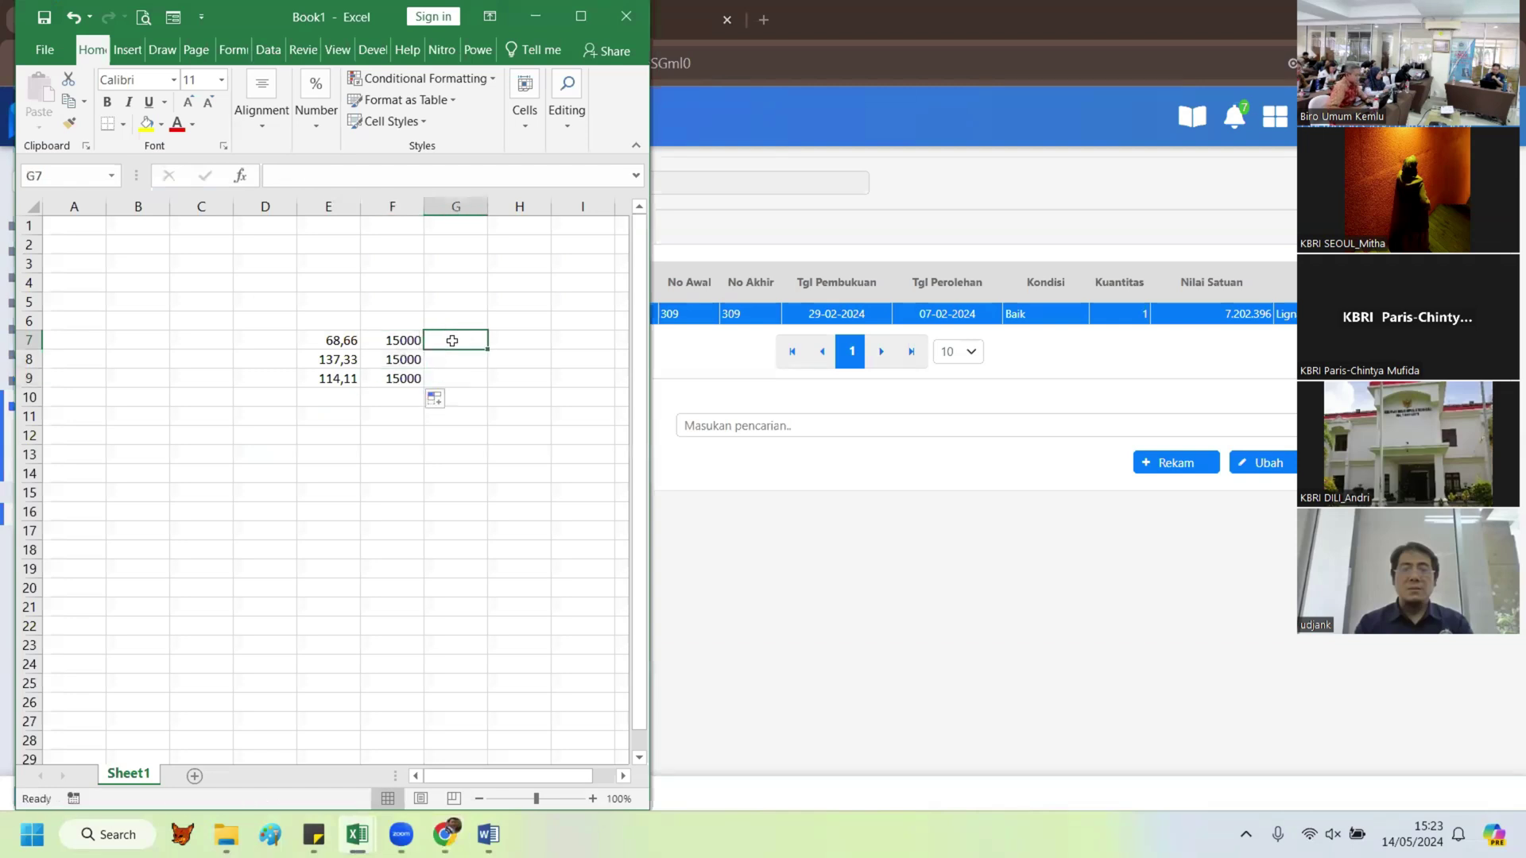
text(=)
key(Left)
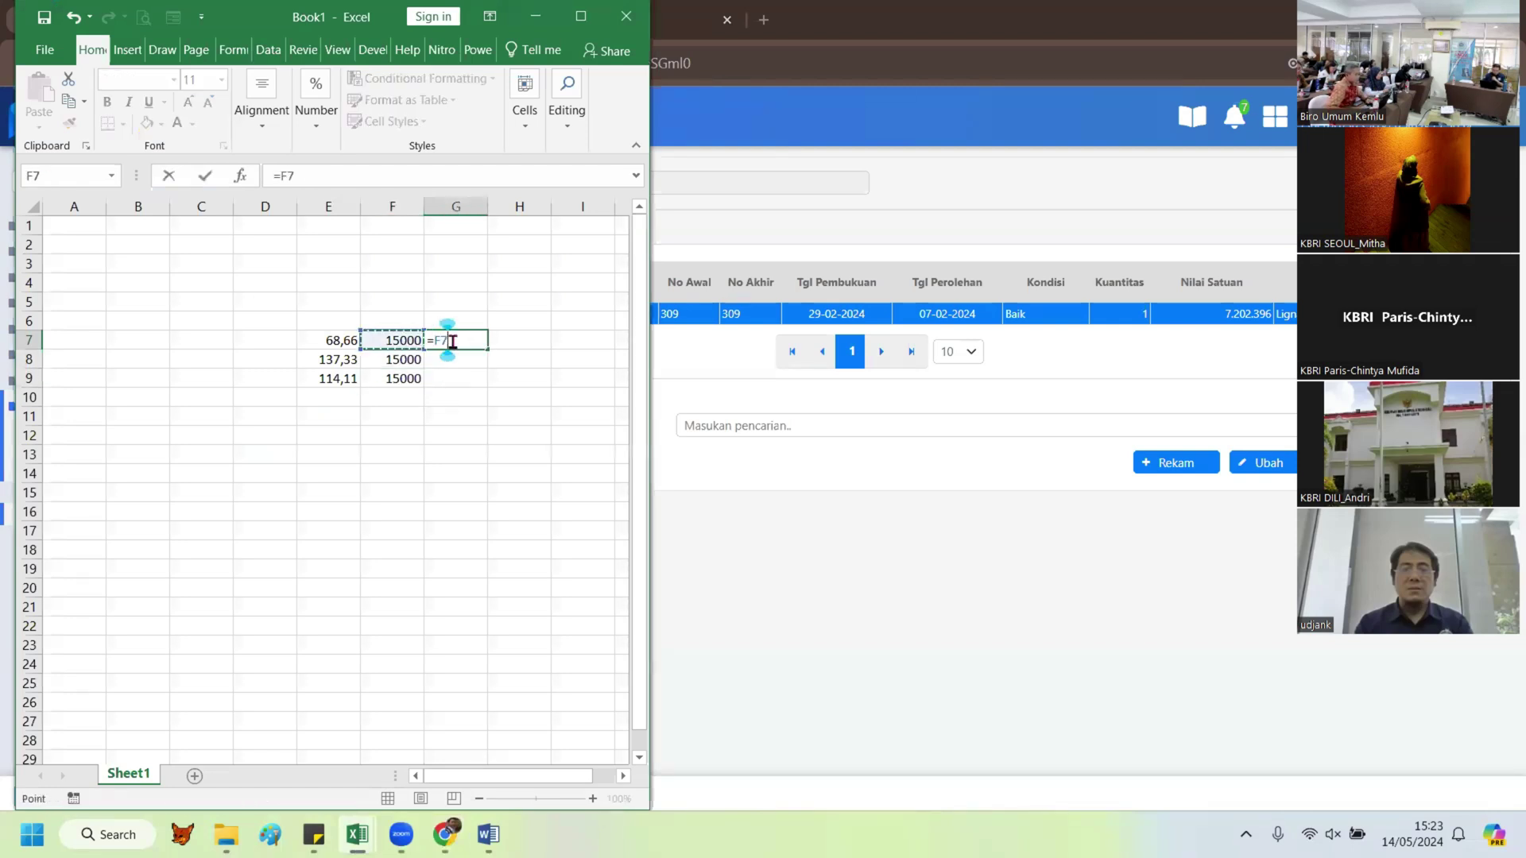
text(*)
key(Left)
key(Left)
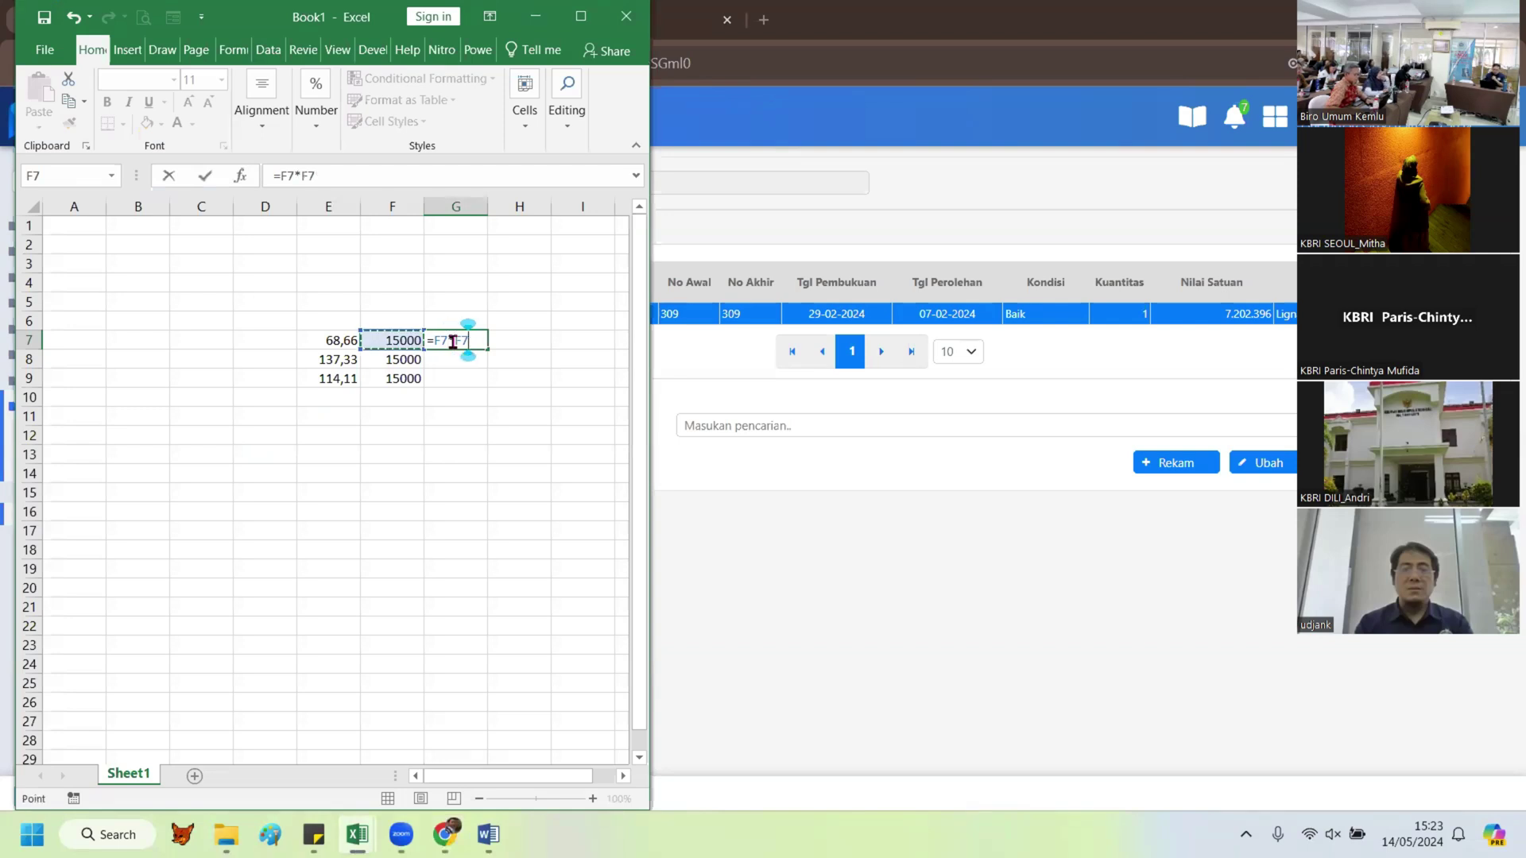
key(Return)
click(452, 340)
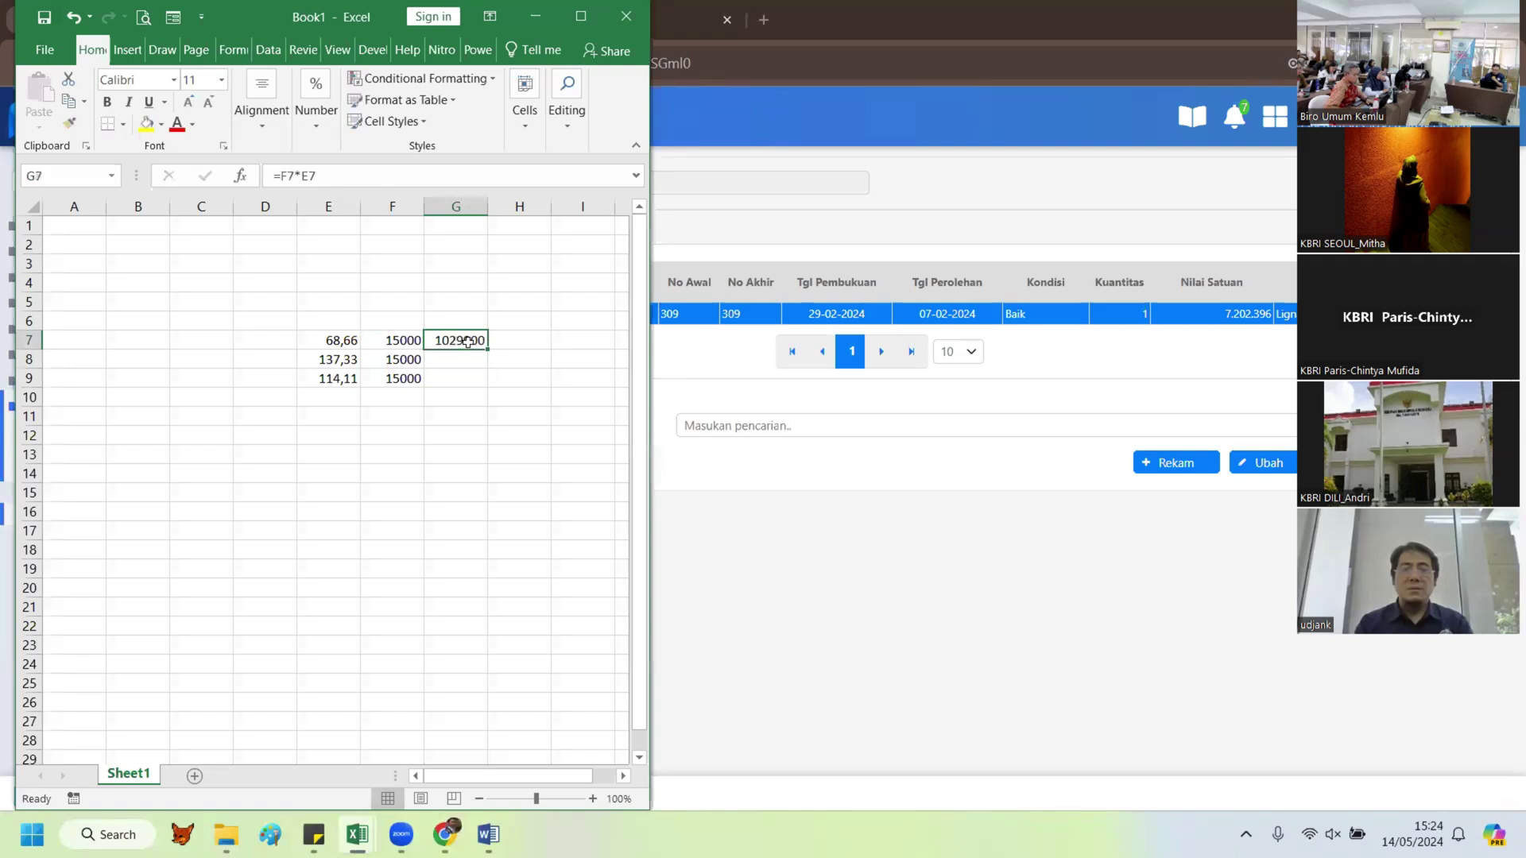
drag(488, 349, 480, 394)
Step: AutoSum the rupiah amounts in G11 (4801500) and fit column G's width
click(466, 415)
click(565, 108)
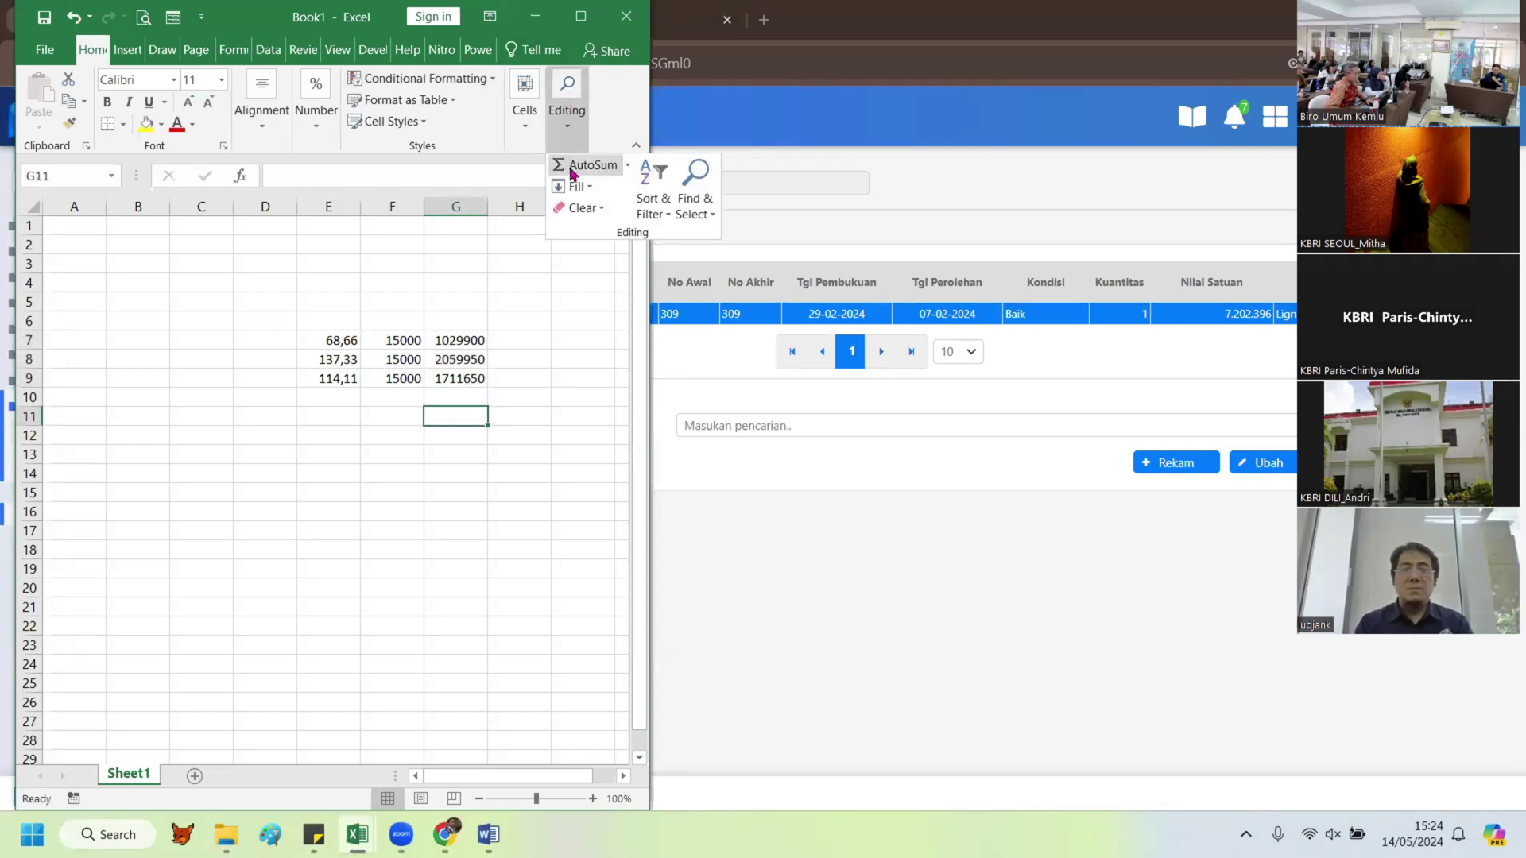
click(590, 165)
key(Return)
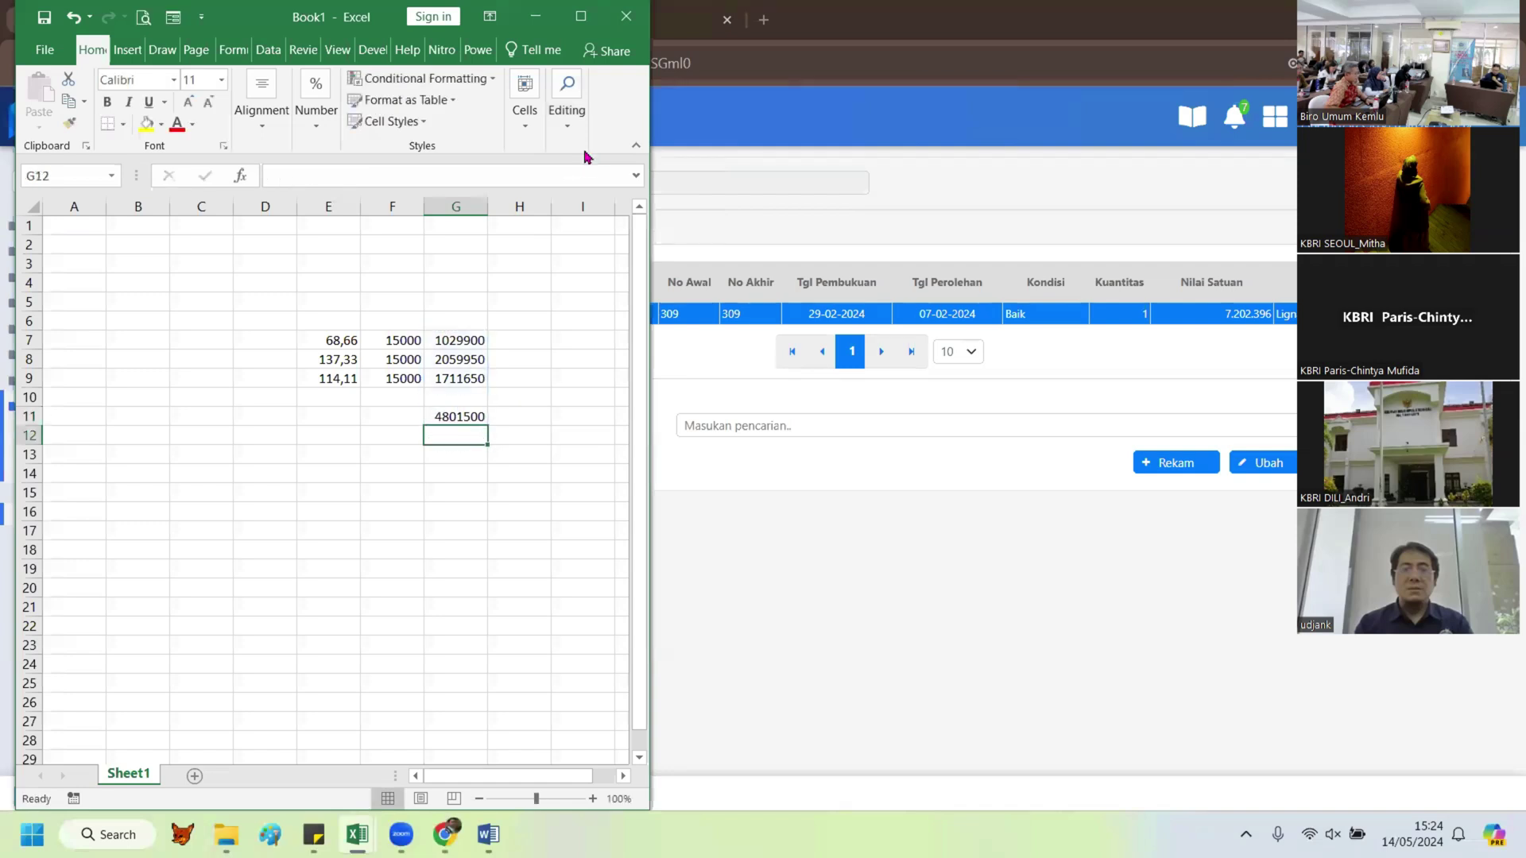
double_click(487, 207)
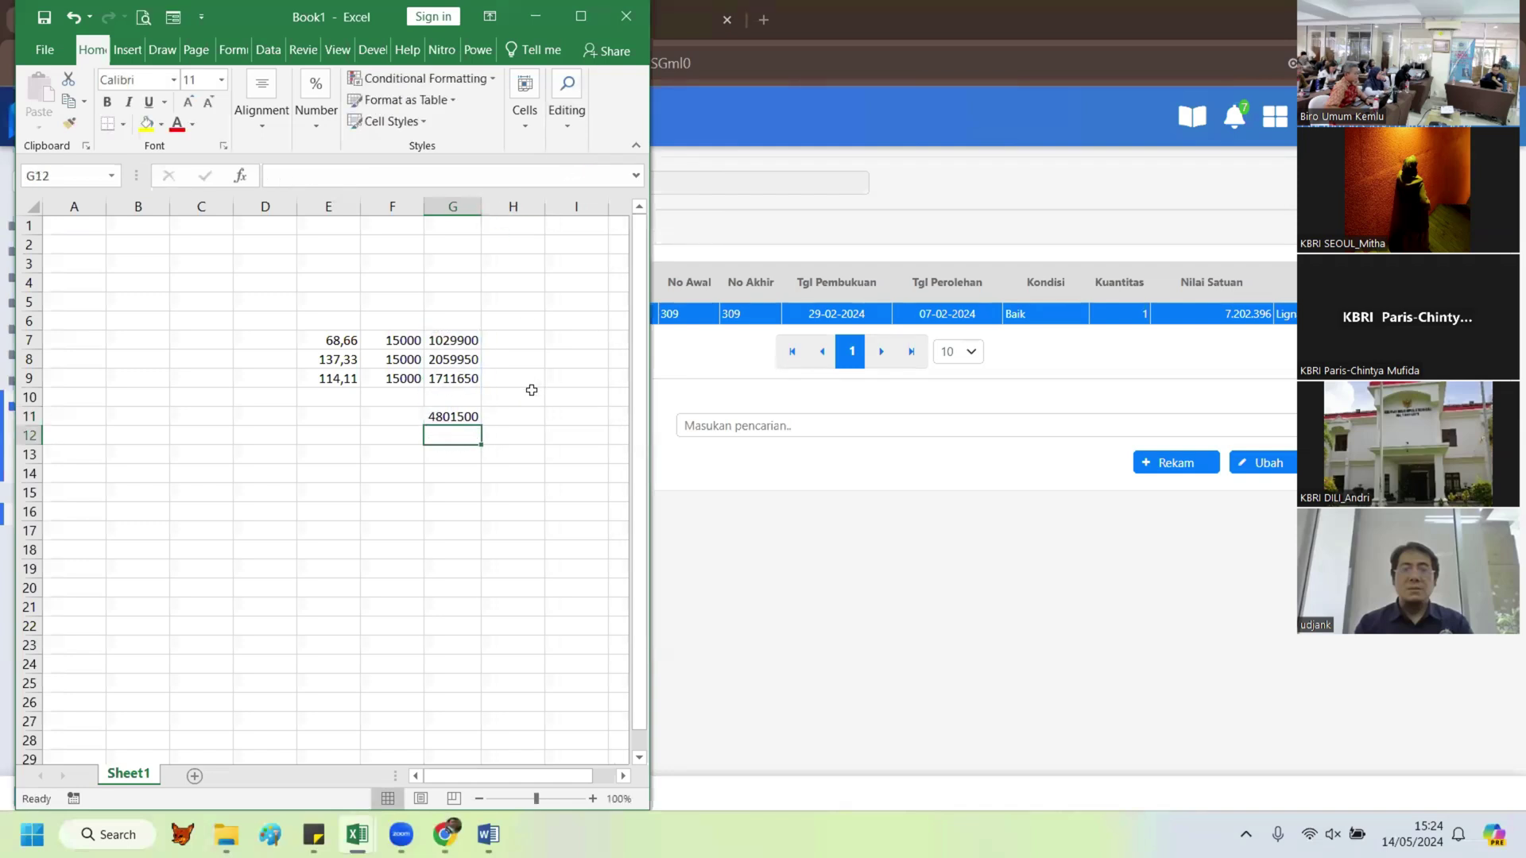
click(528, 394)
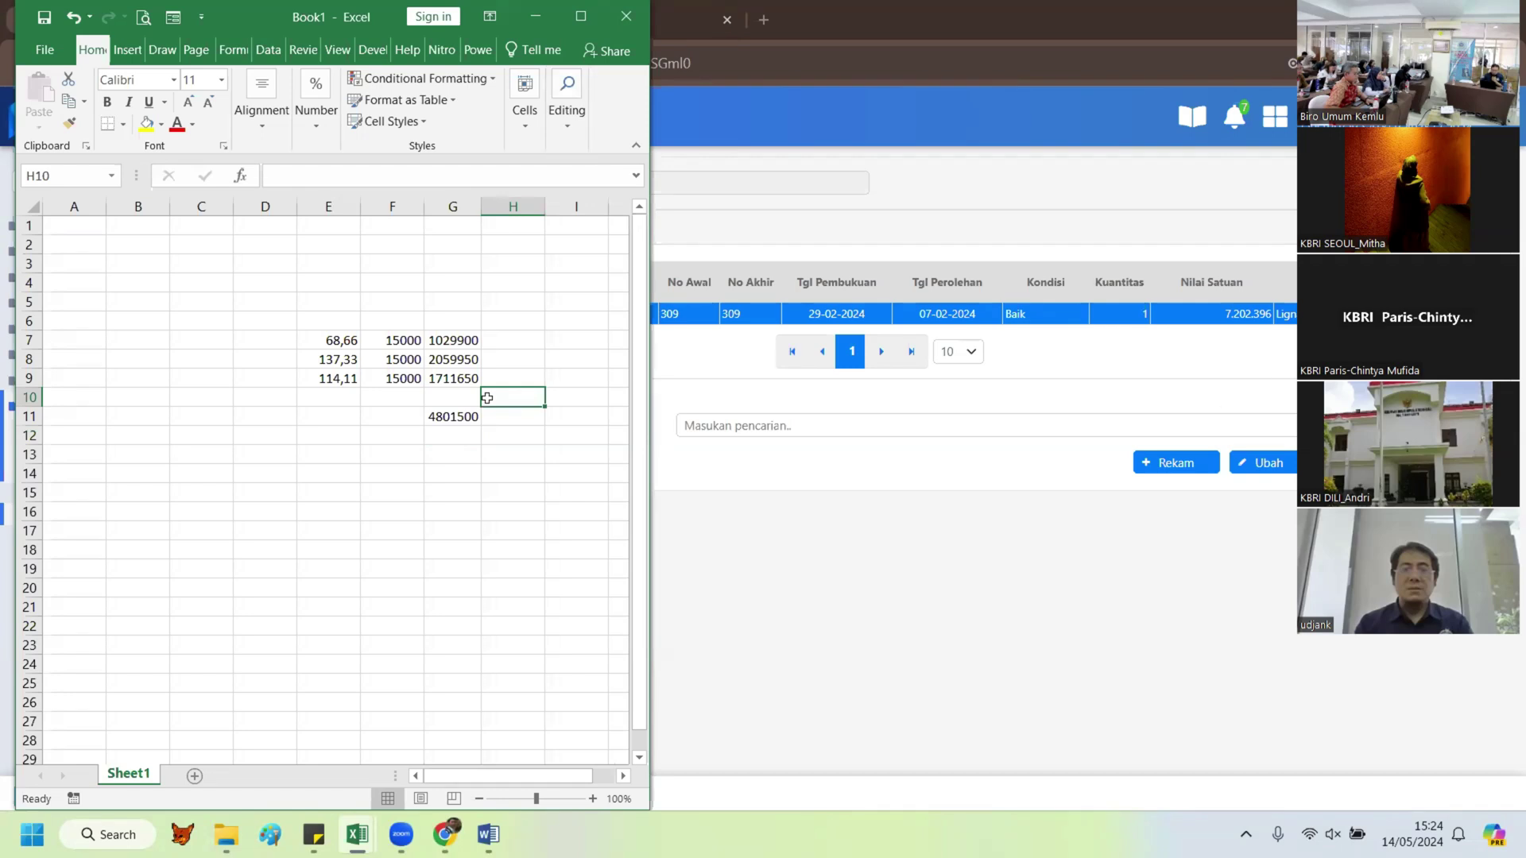
Step: Change the F7 rate to 16000 and refill it down to F9
click(383, 336)
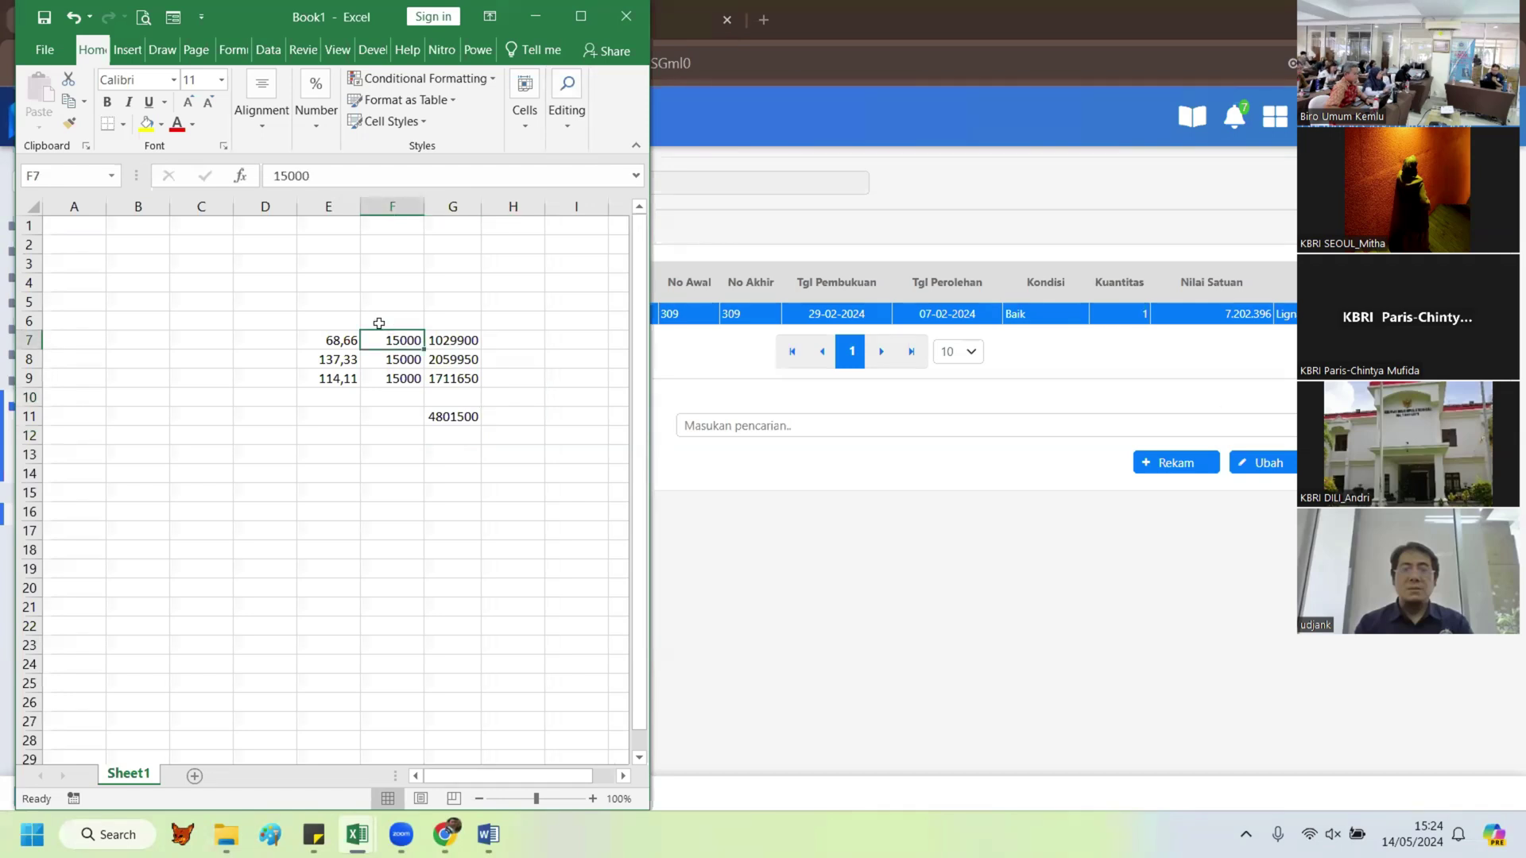
text(1600)
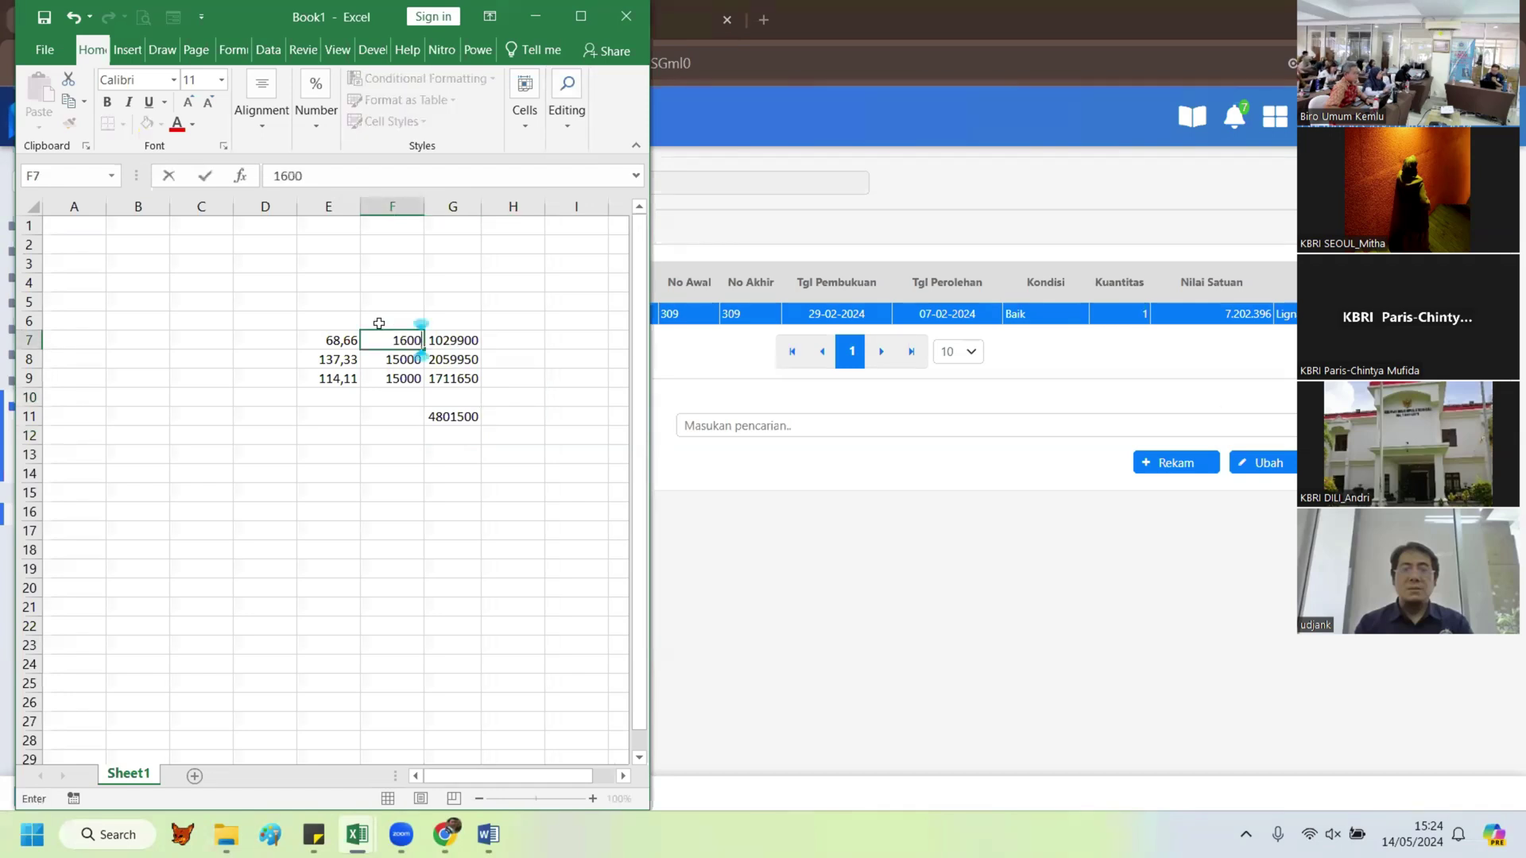
key(Return)
click(402, 342)
drag(424, 349, 424, 382)
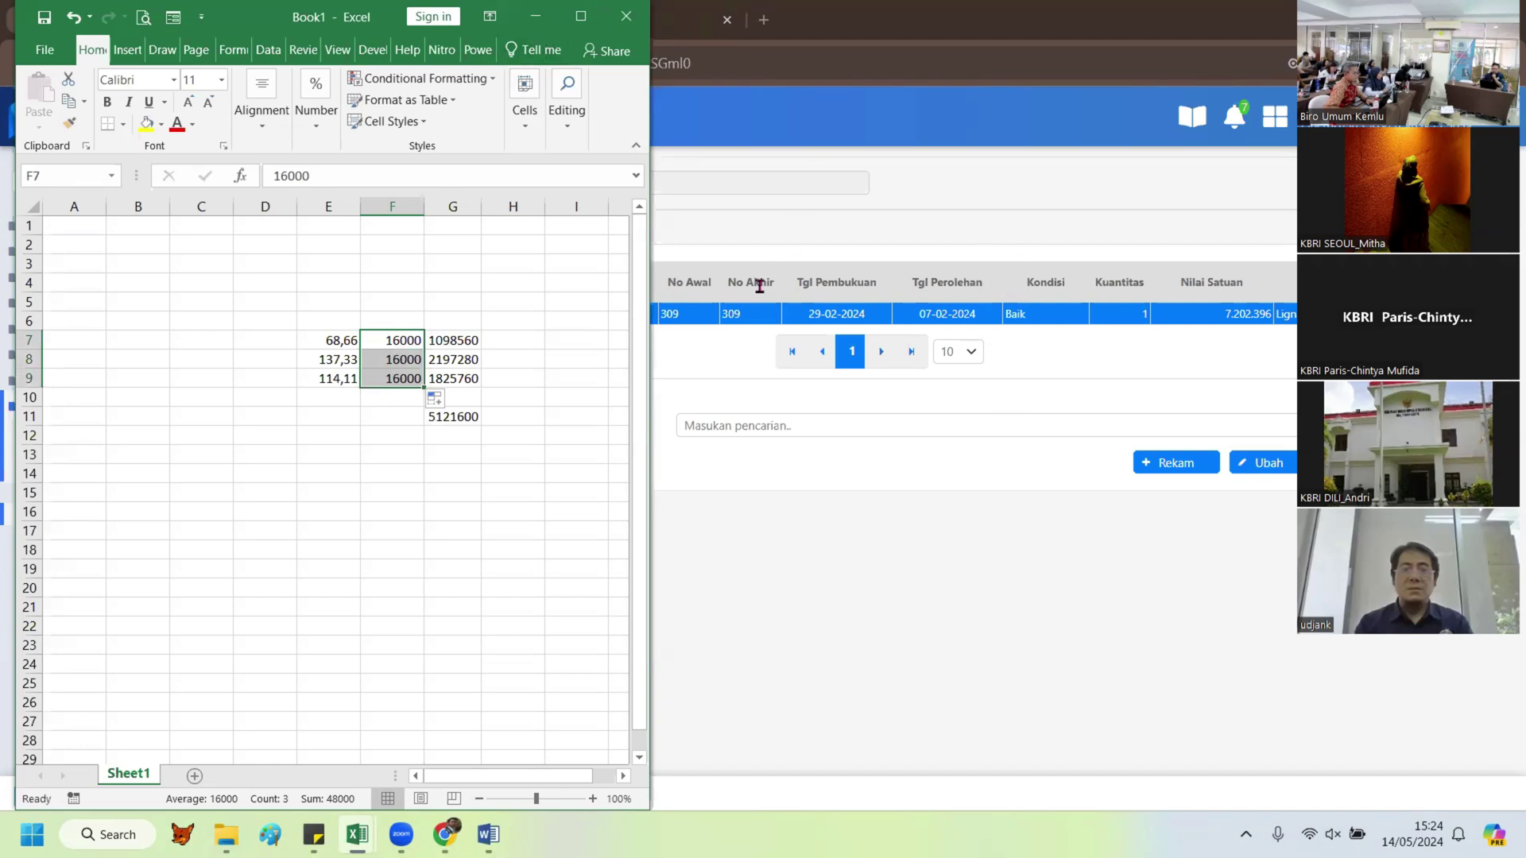
Step: Search 'kurs' in a new tab and open Bank Indonesia's Kurs Transaksi BI page
click(763, 19)
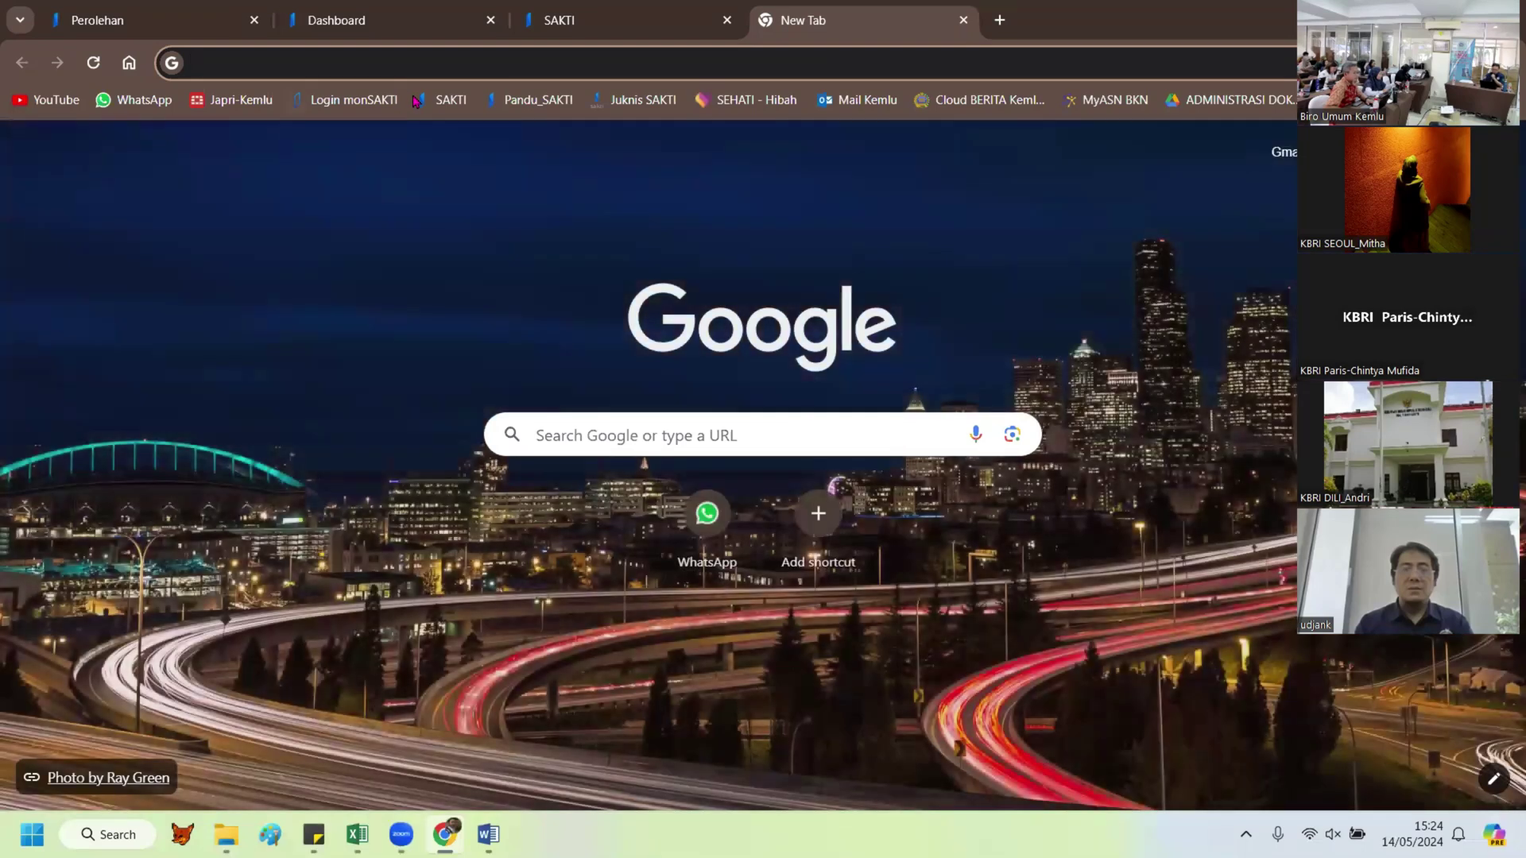
text(kurs)
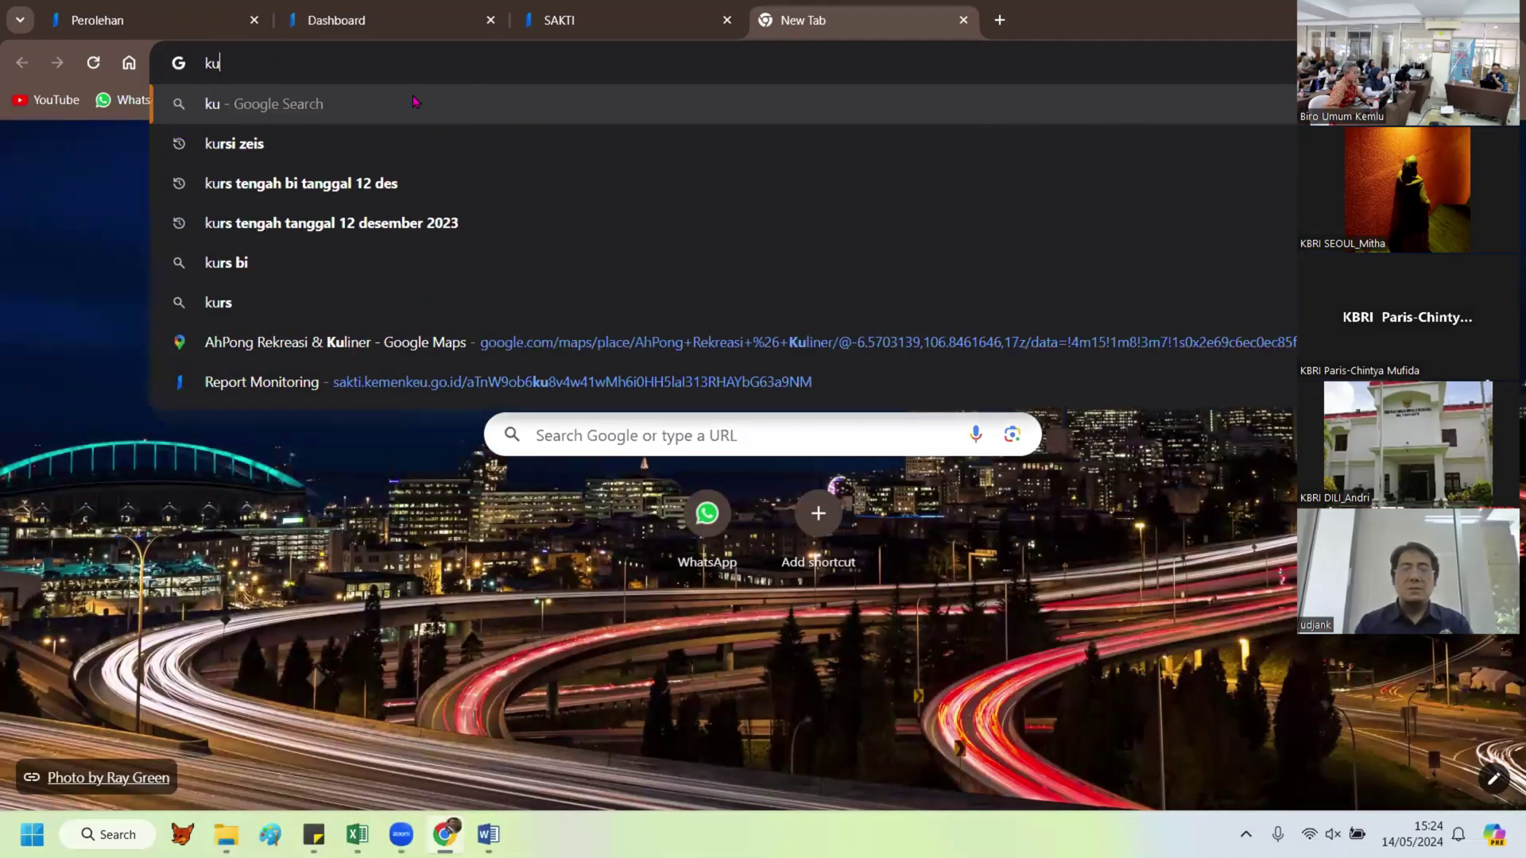
click(351, 221)
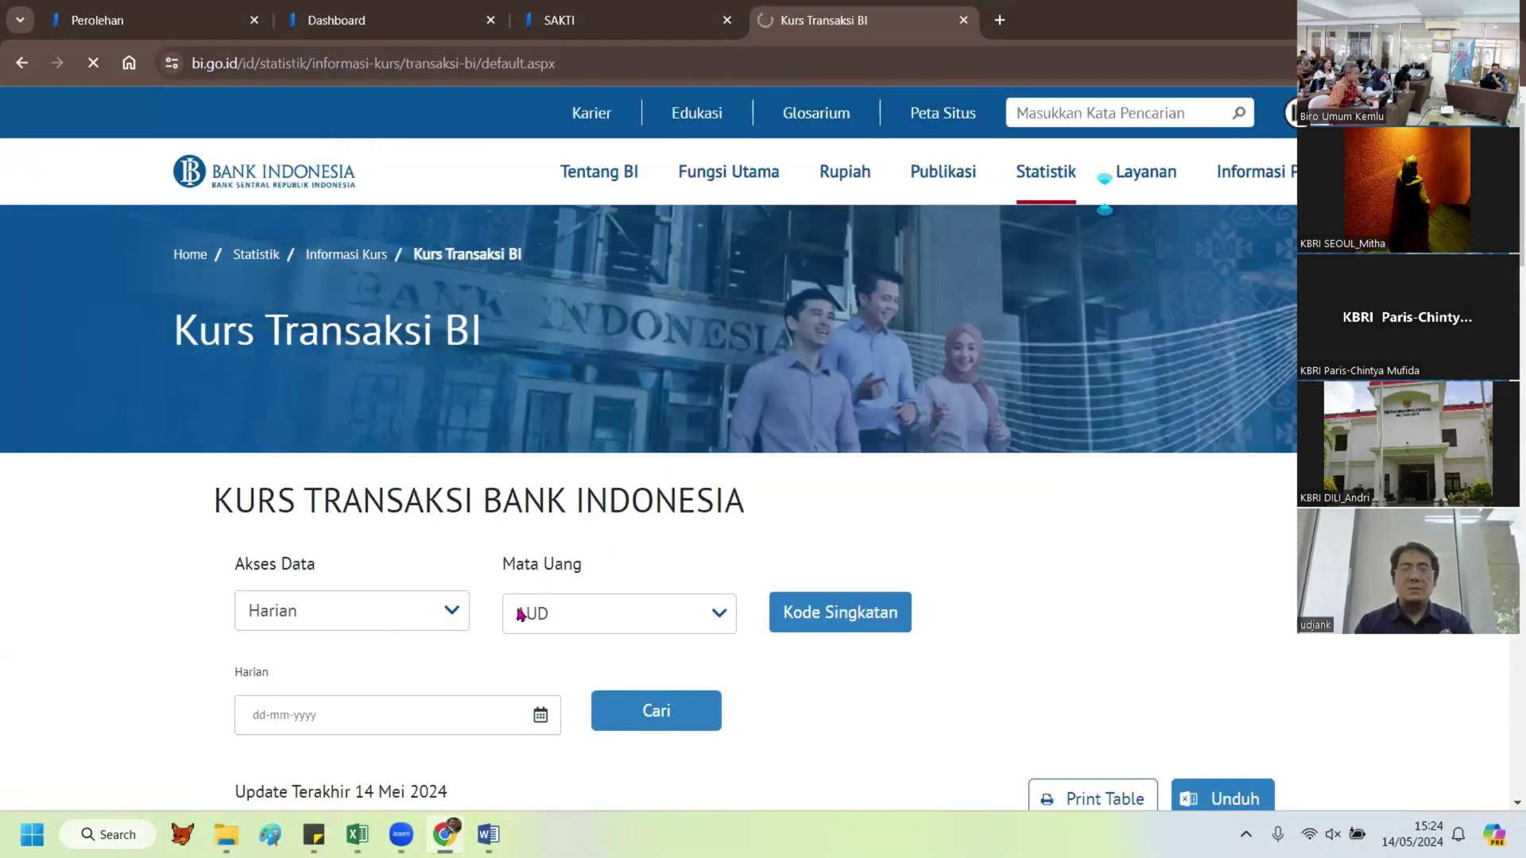
scroll(382, 418, down, 3)
Step: Show the transaction rates for 7 February 2024
click(362, 518)
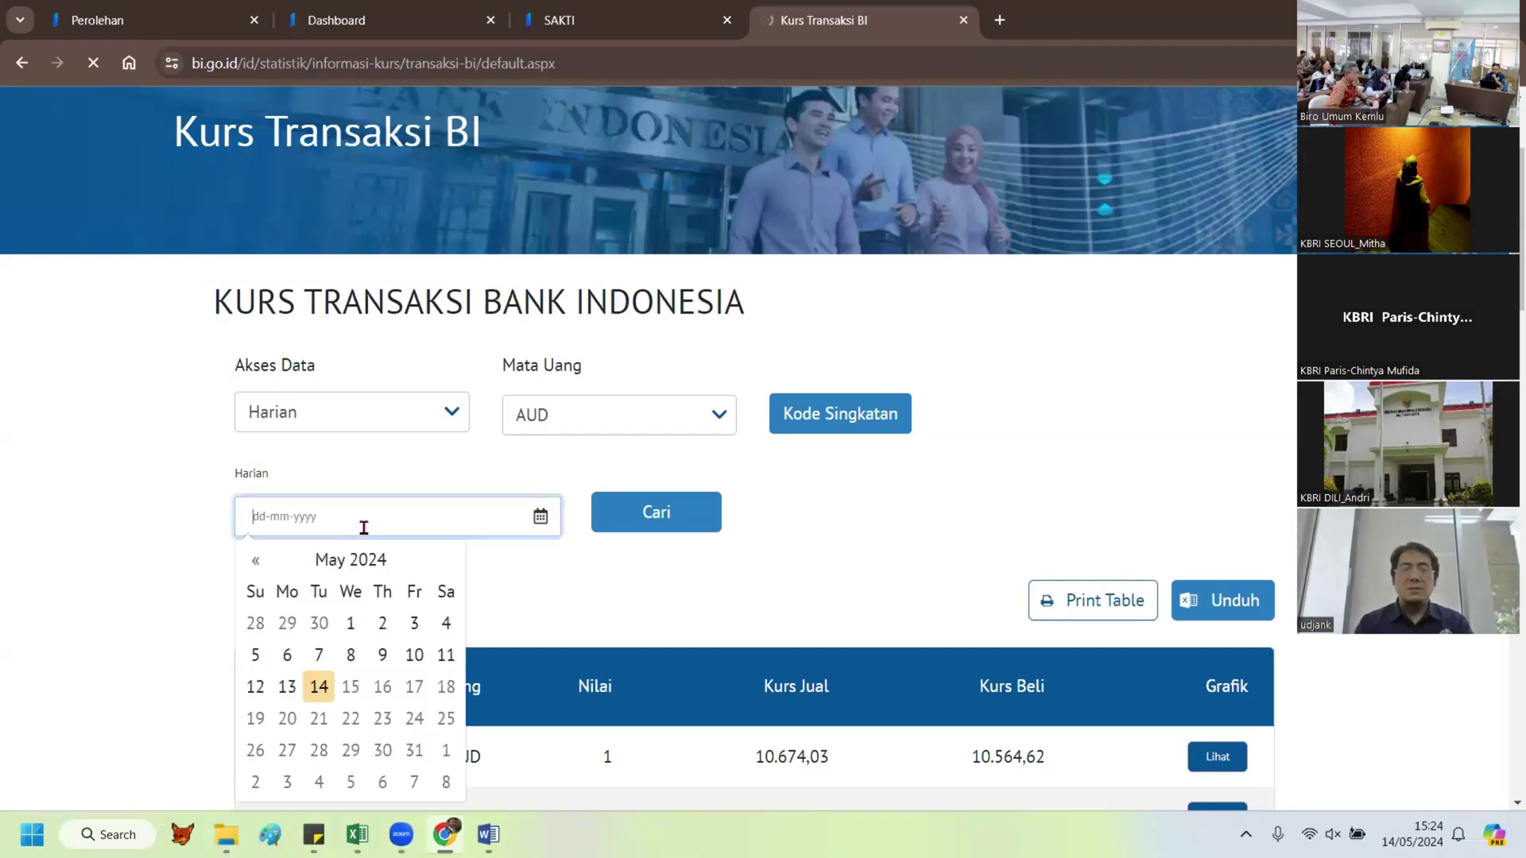
click(264, 568)
click(265, 568)
click(264, 568)
click(264, 567)
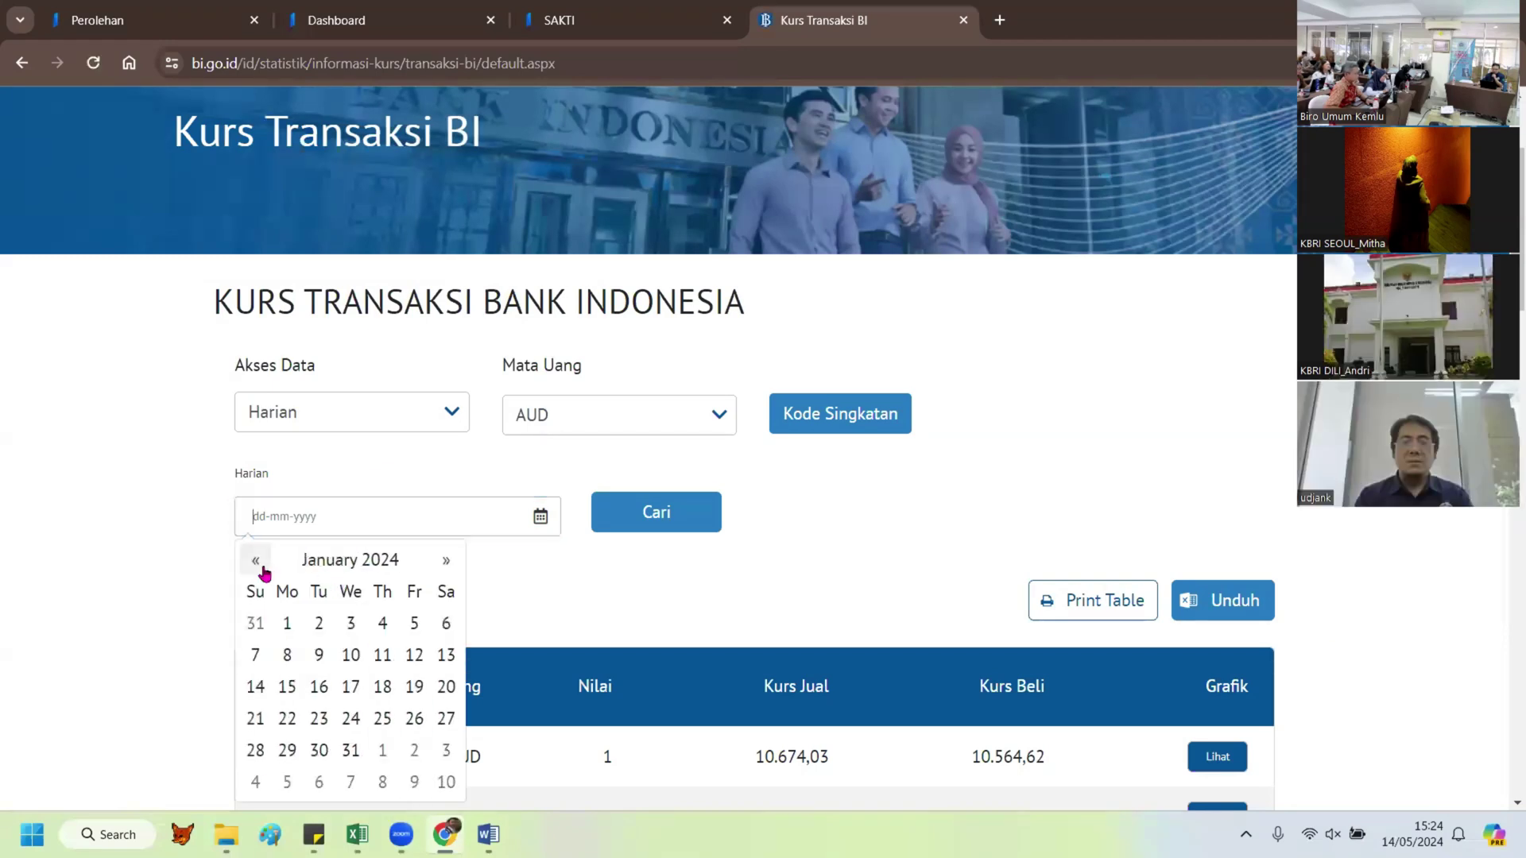
click(446, 562)
click(348, 654)
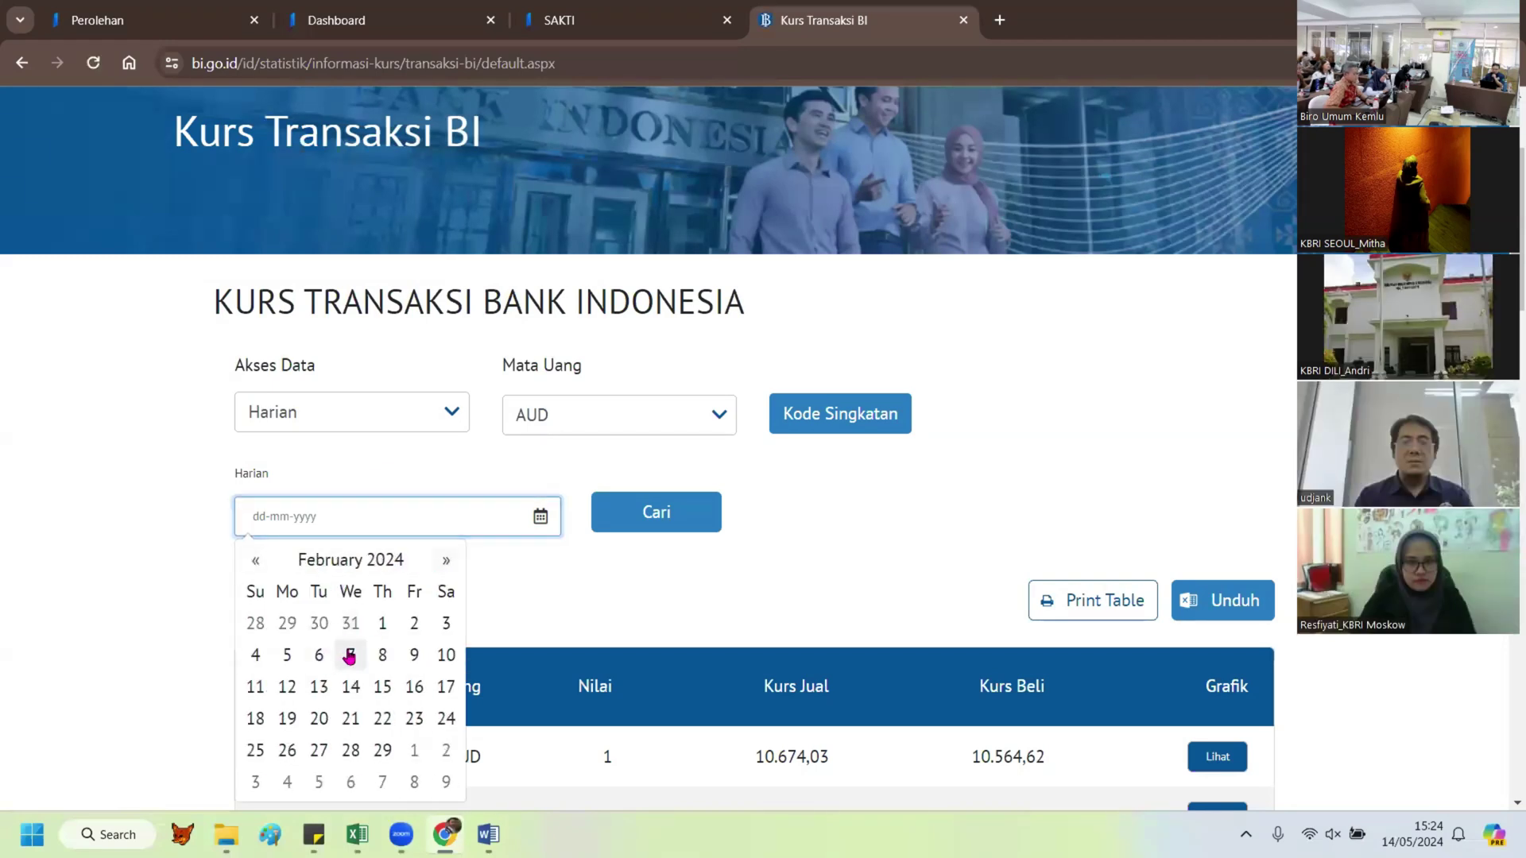
click(639, 518)
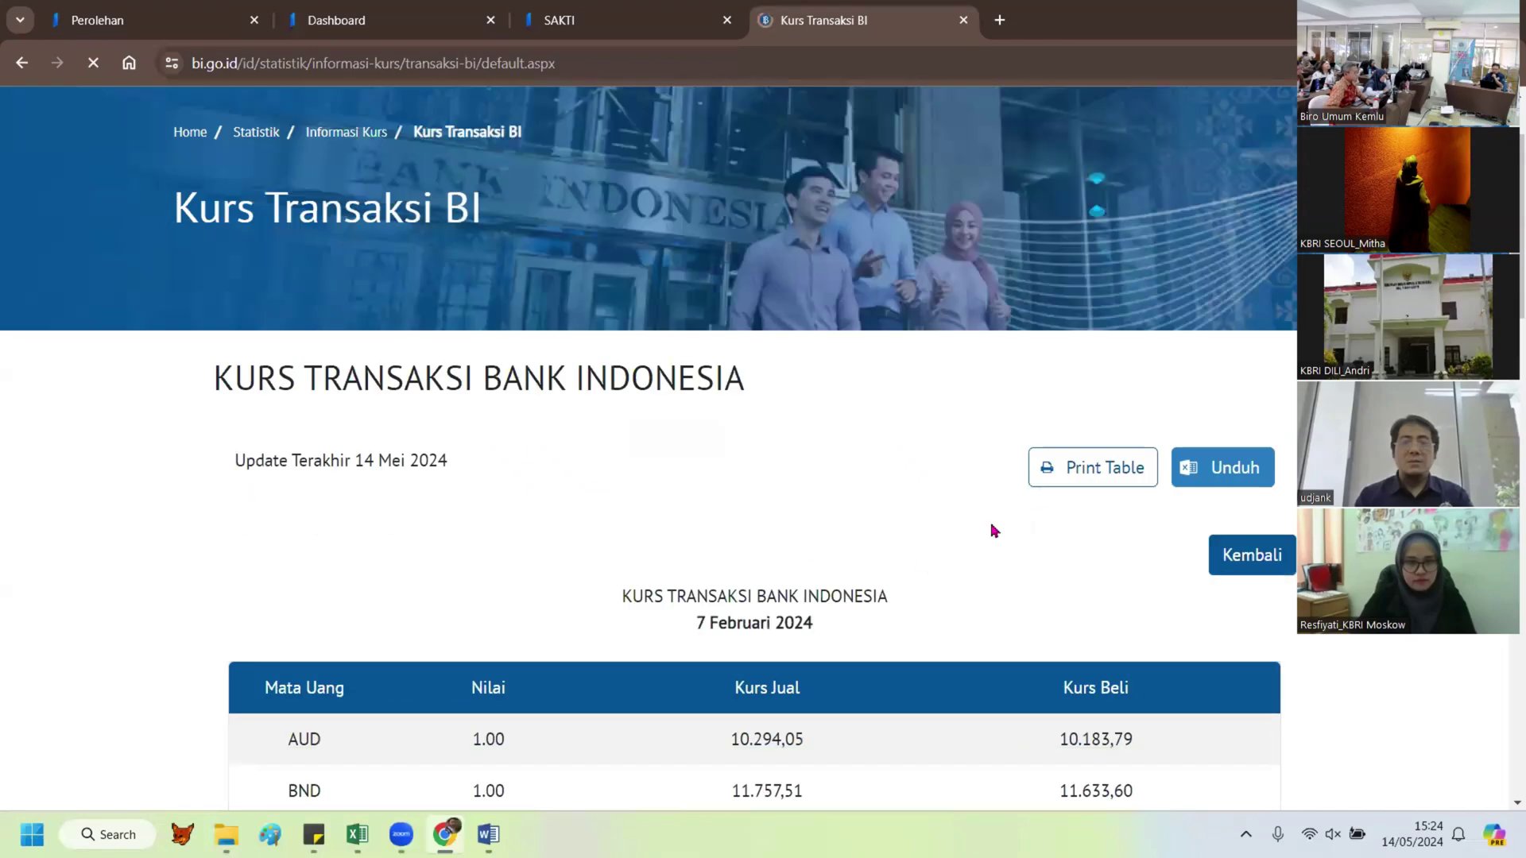
Step: Select the USD selling rate 15.812,67 and buying rate 15.655,33
scroll(446, 688, down, 19)
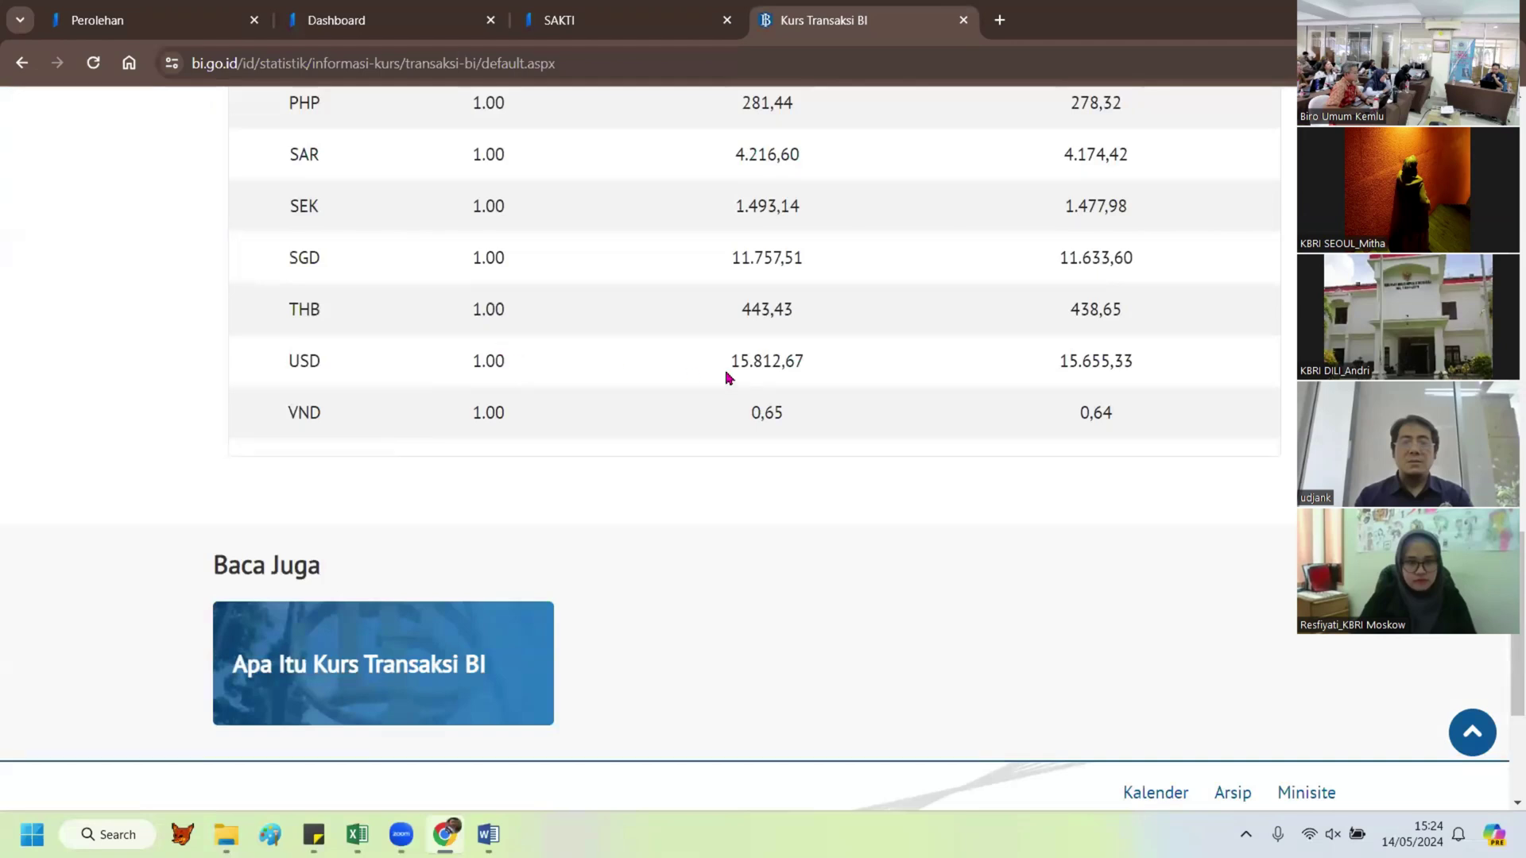
scroll(831, 386, up, 16)
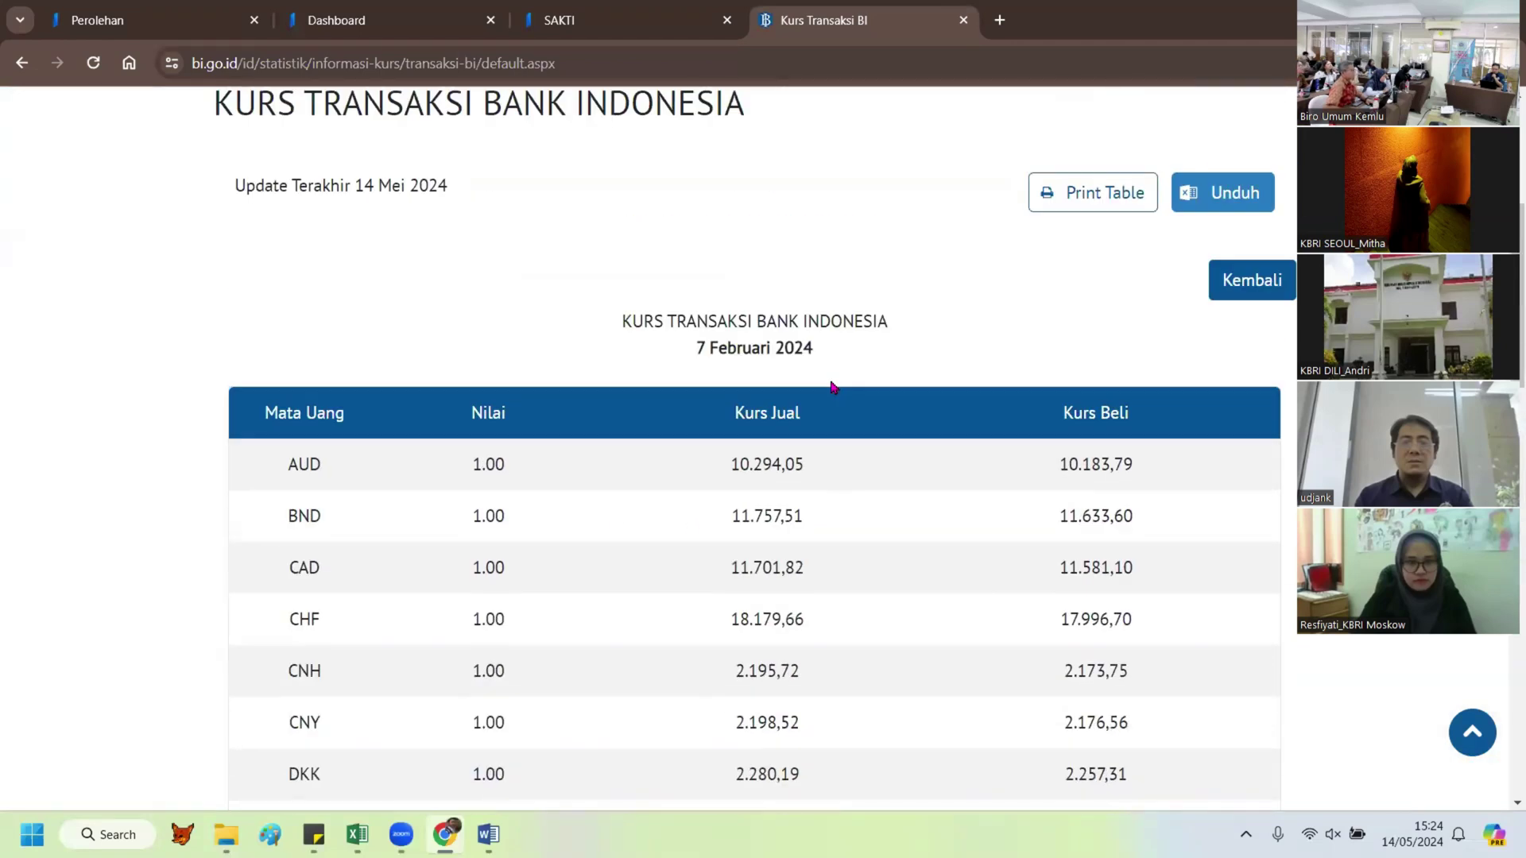
scroll(831, 386, down, 16)
scroll(725, 533, up, 4)
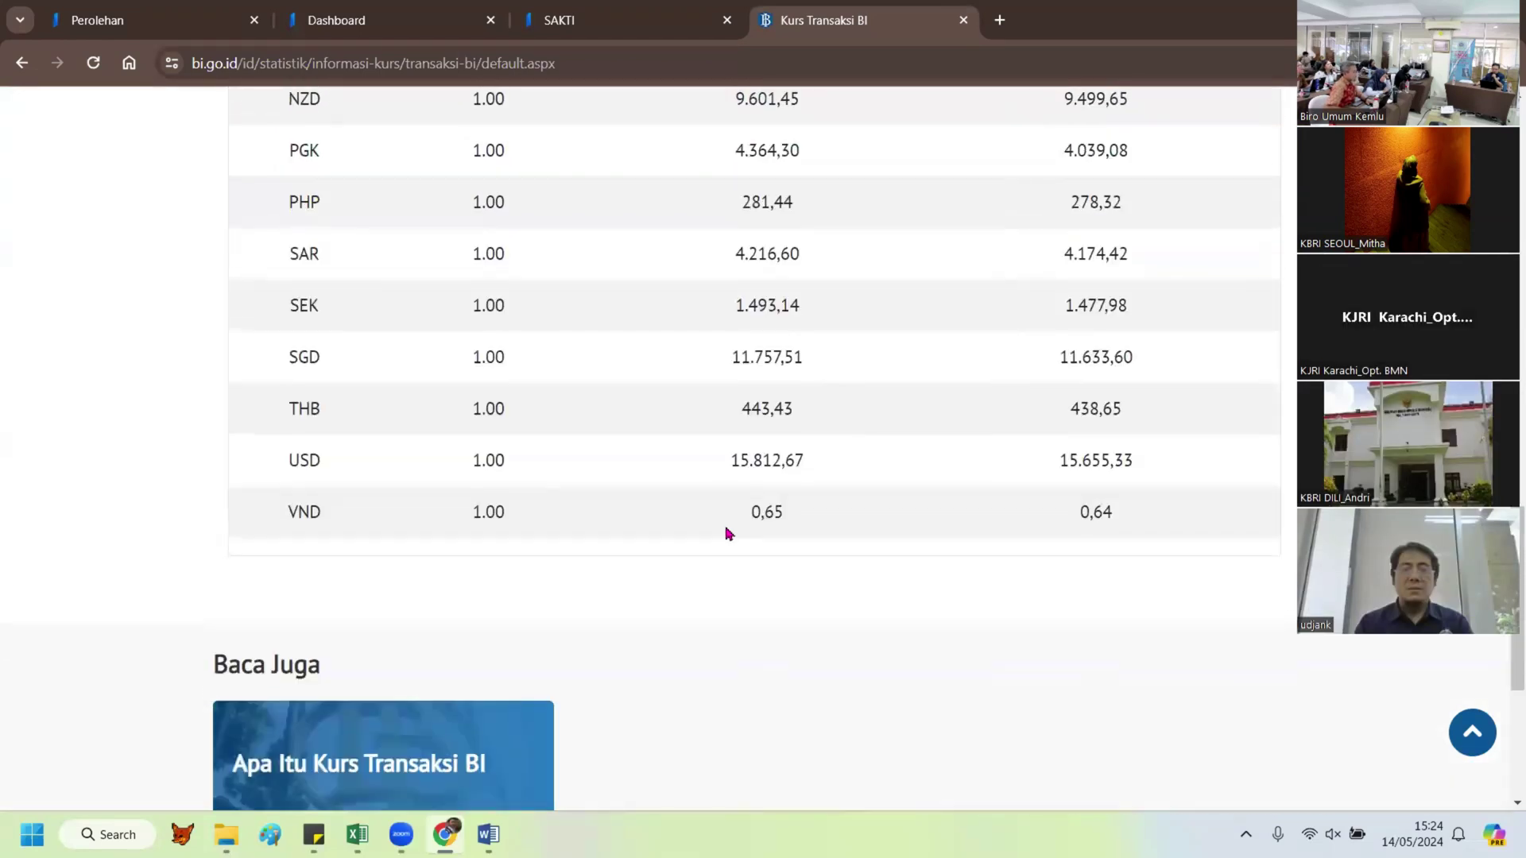
drag(730, 461, 1154, 475)
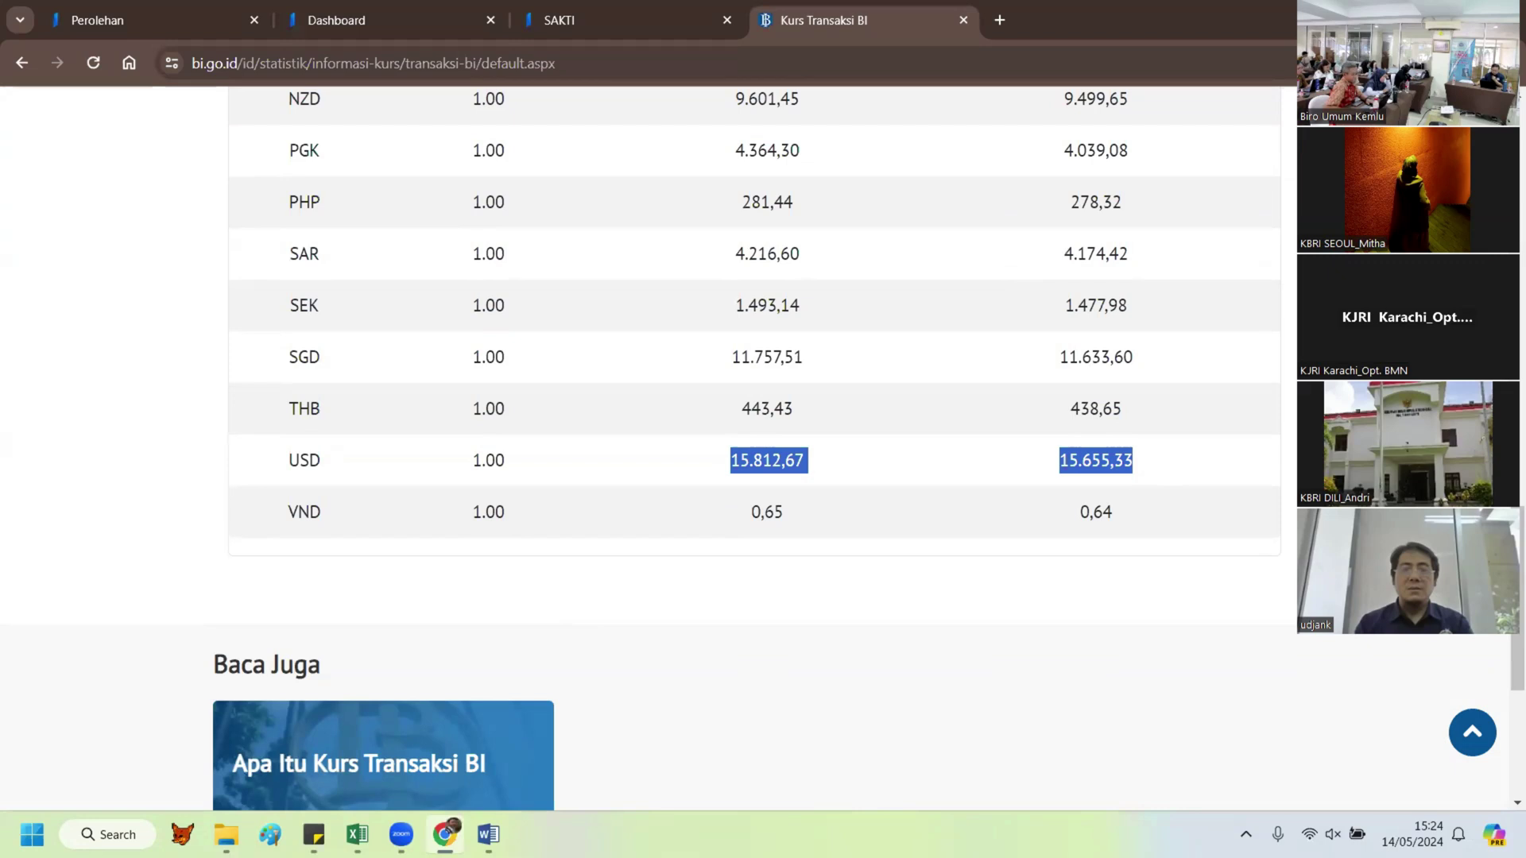
Step: Paste the USD rates into D16 and move the buying rate down into D17
key(alt+Tab)
right_click(280, 515)
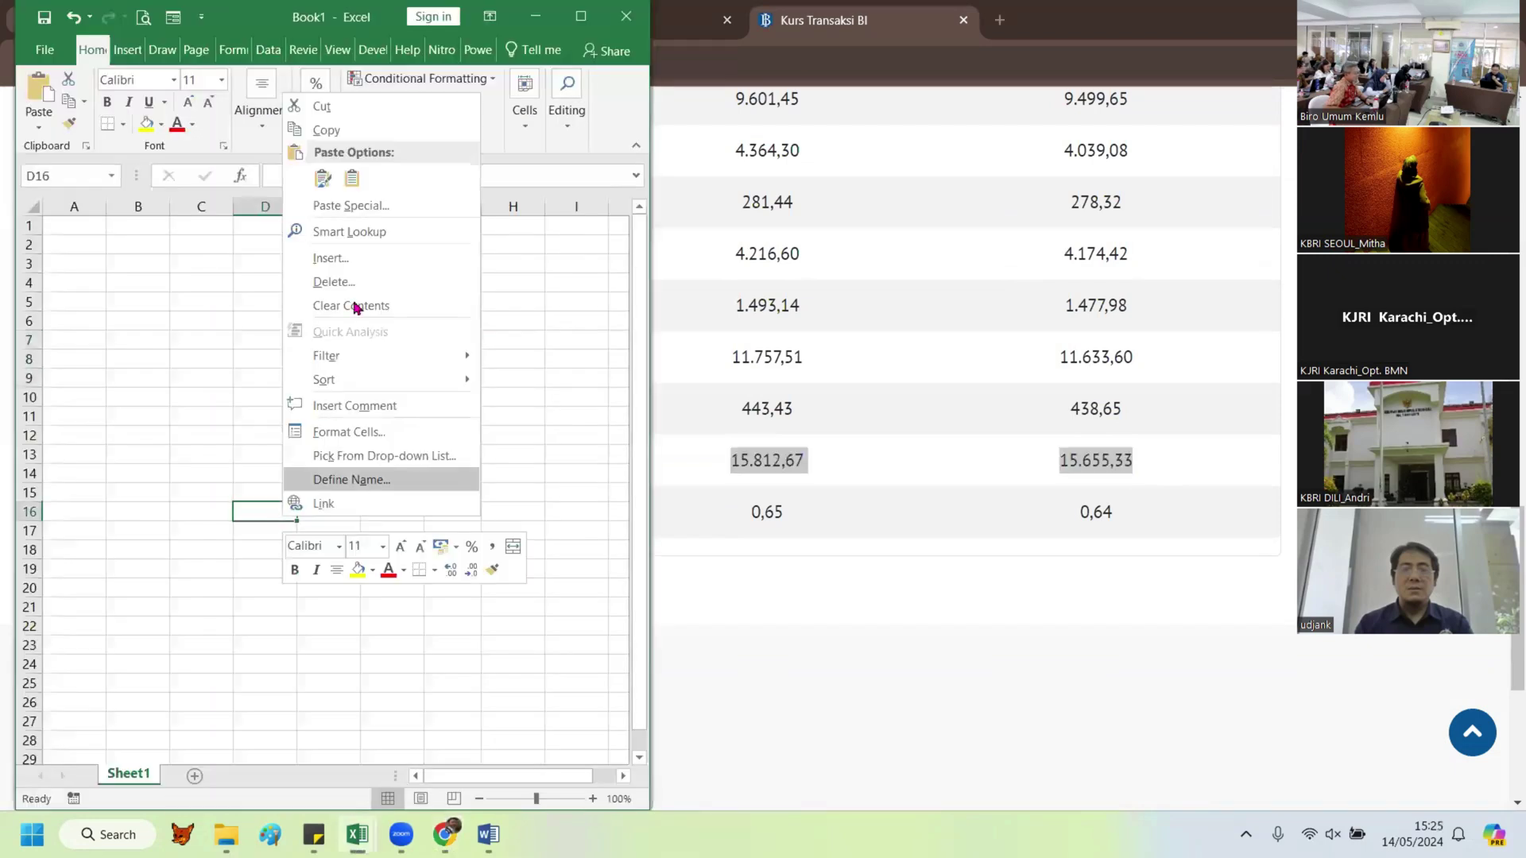
click(350, 172)
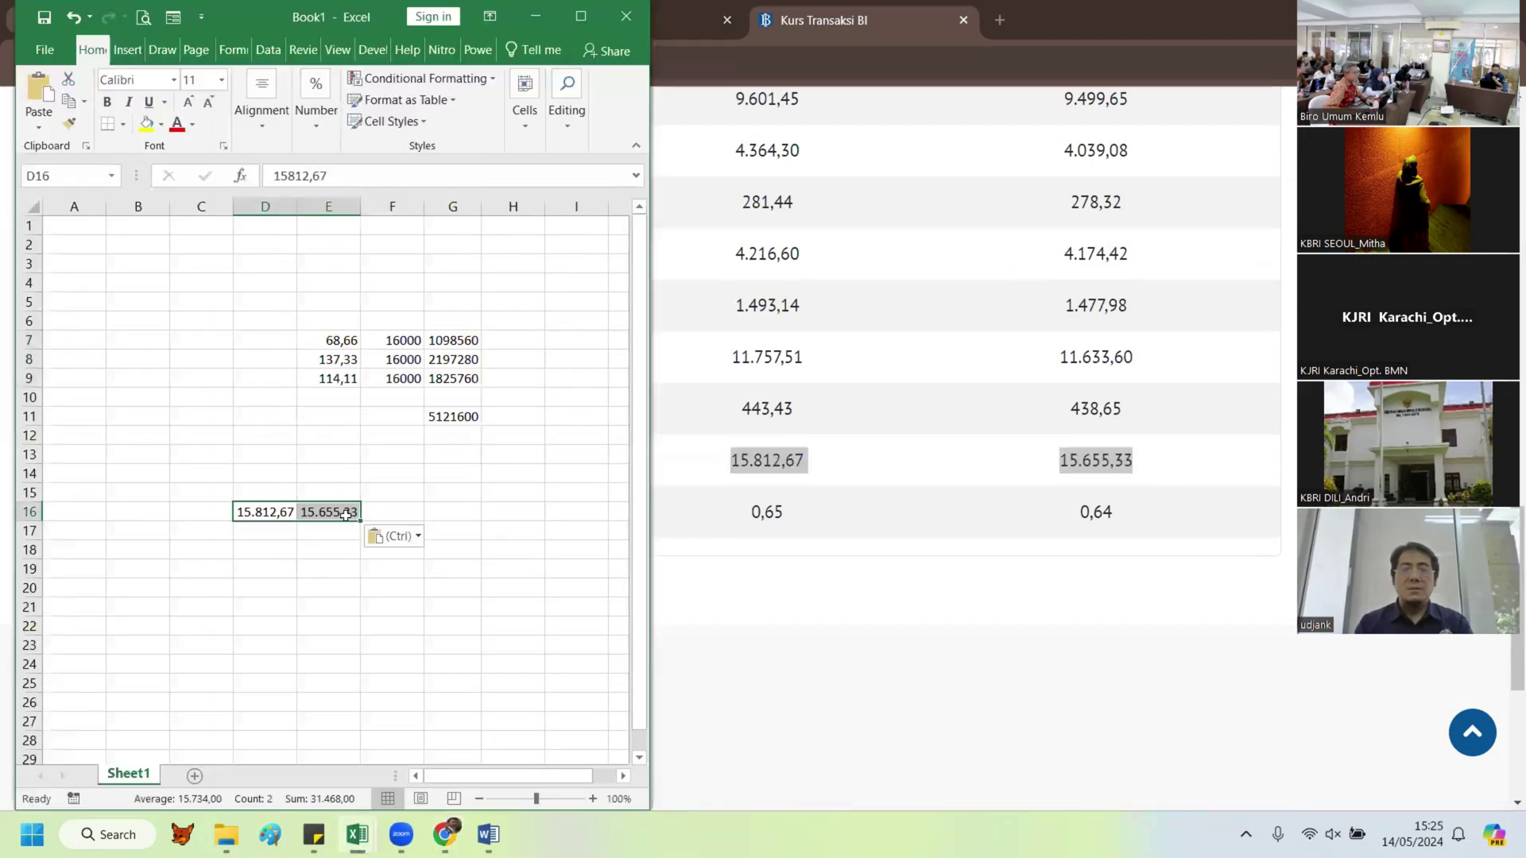
click(337, 516)
drag(336, 521, 274, 540)
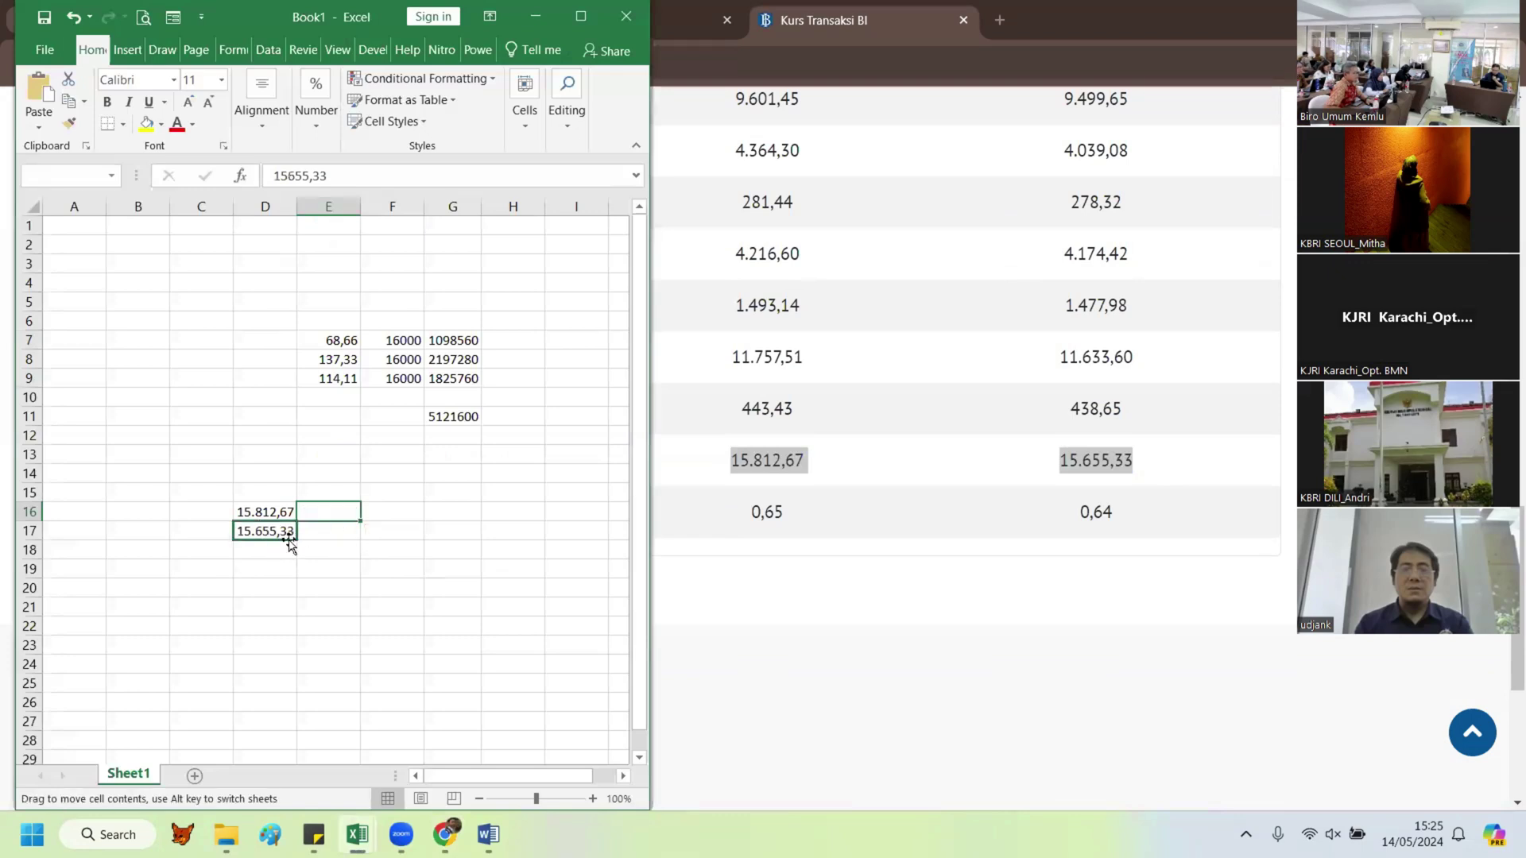
Step: Sum the two rates in D19 and enter =D19/2 in D20 for 15734
click(270, 569)
key(alt+equal)
key(Return)
text(=)
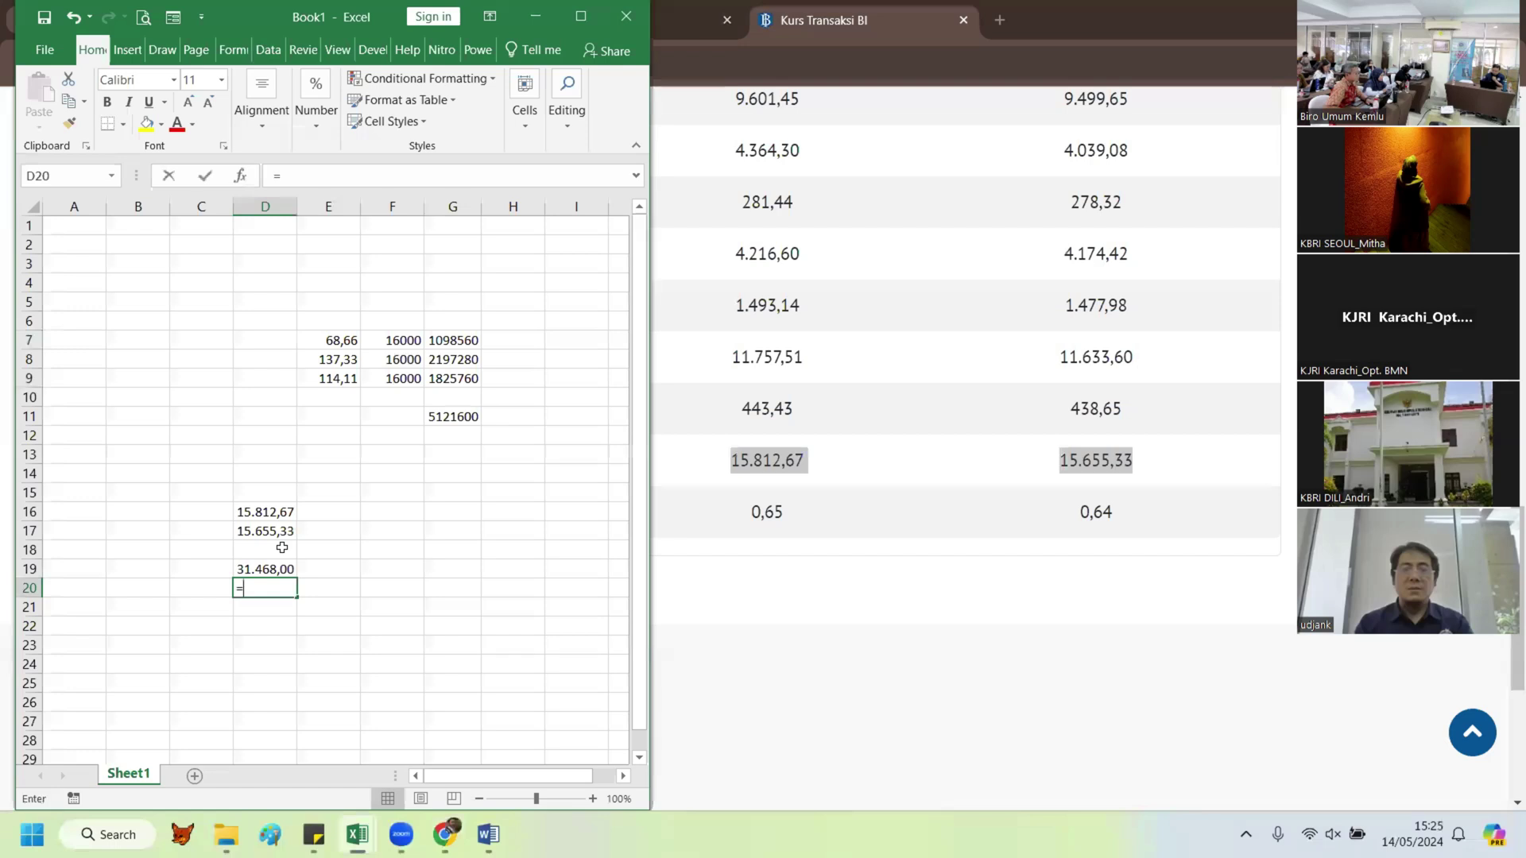
key(Up)
text(/2)
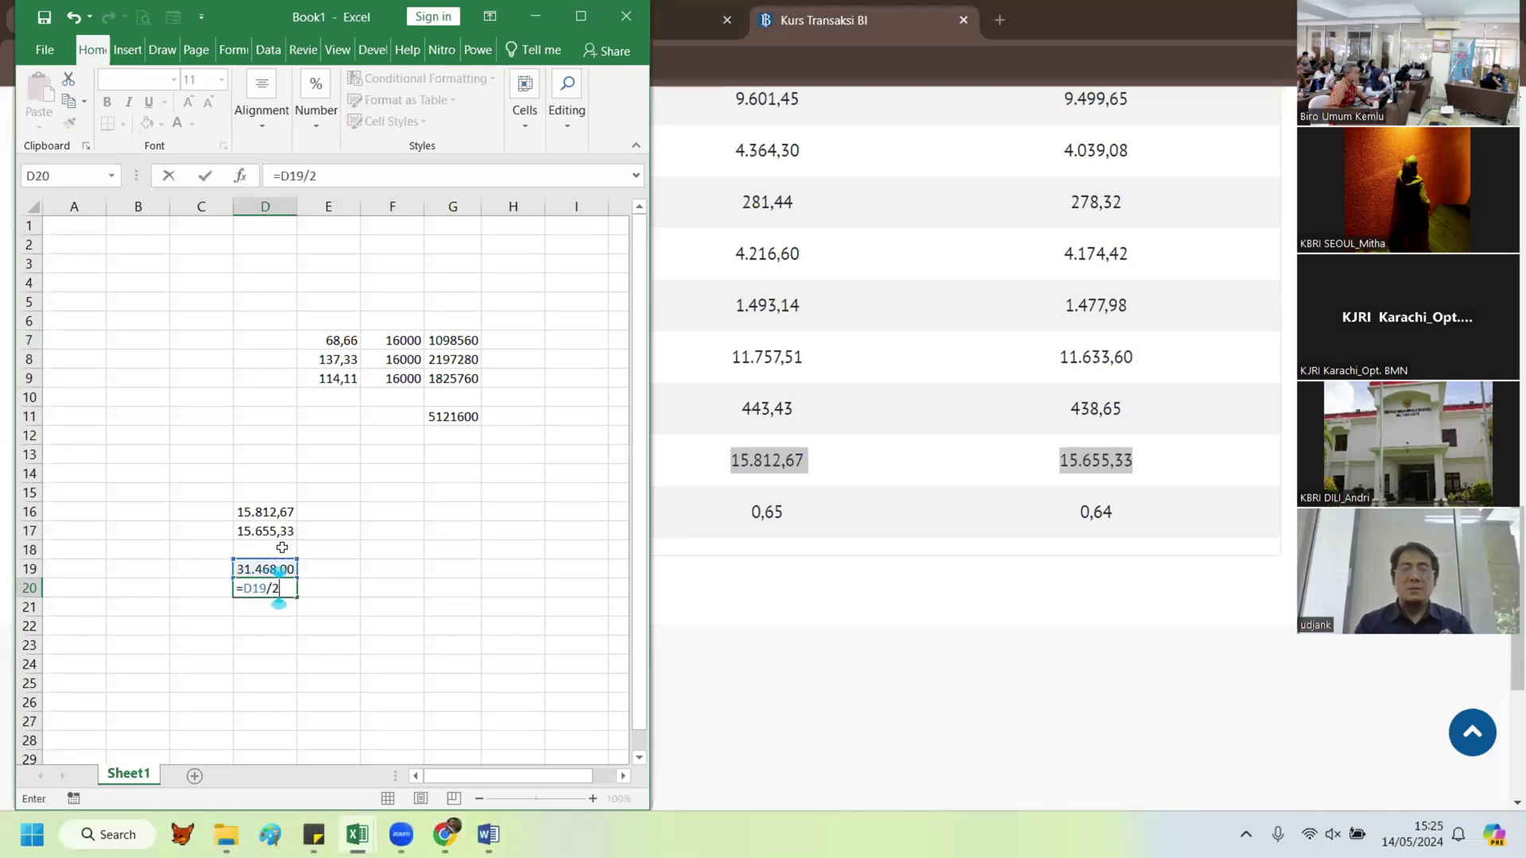
key(Return)
Step: Format D20 with thousands separators so it reads 15.734
click(263, 585)
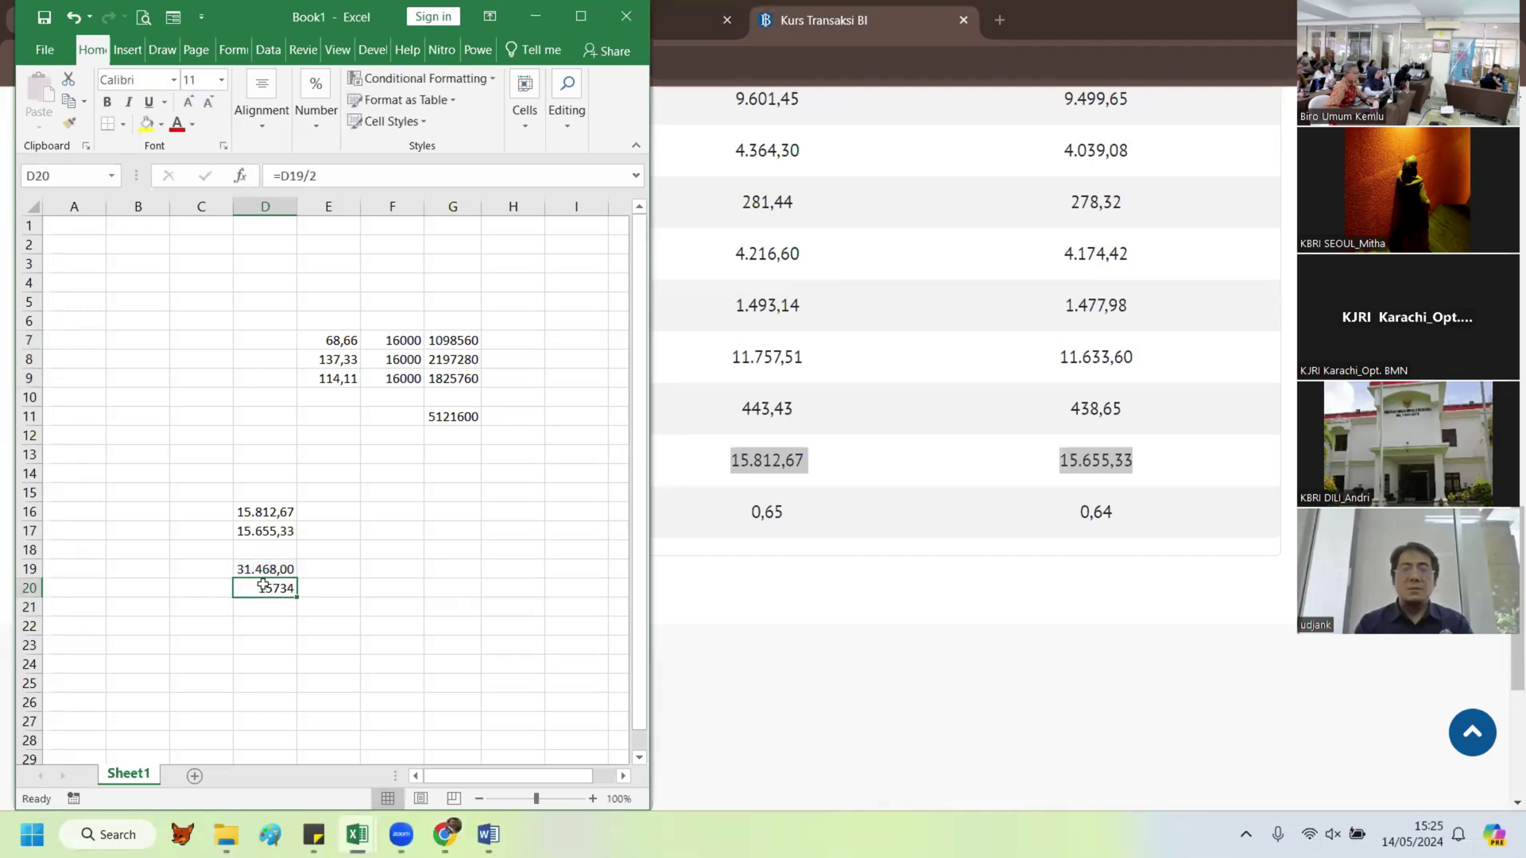
click(315, 114)
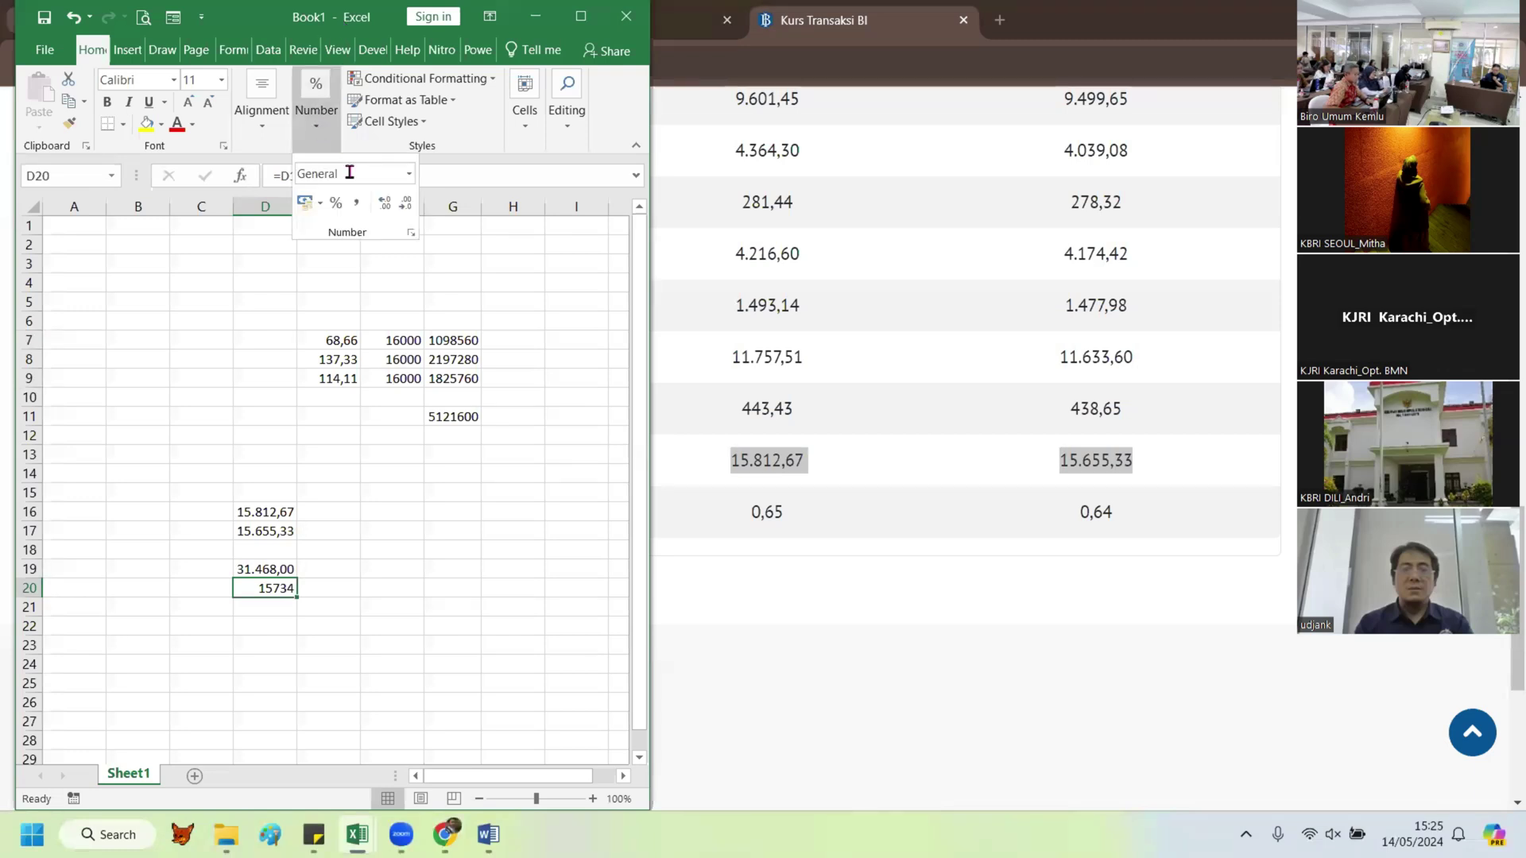
click(356, 203)
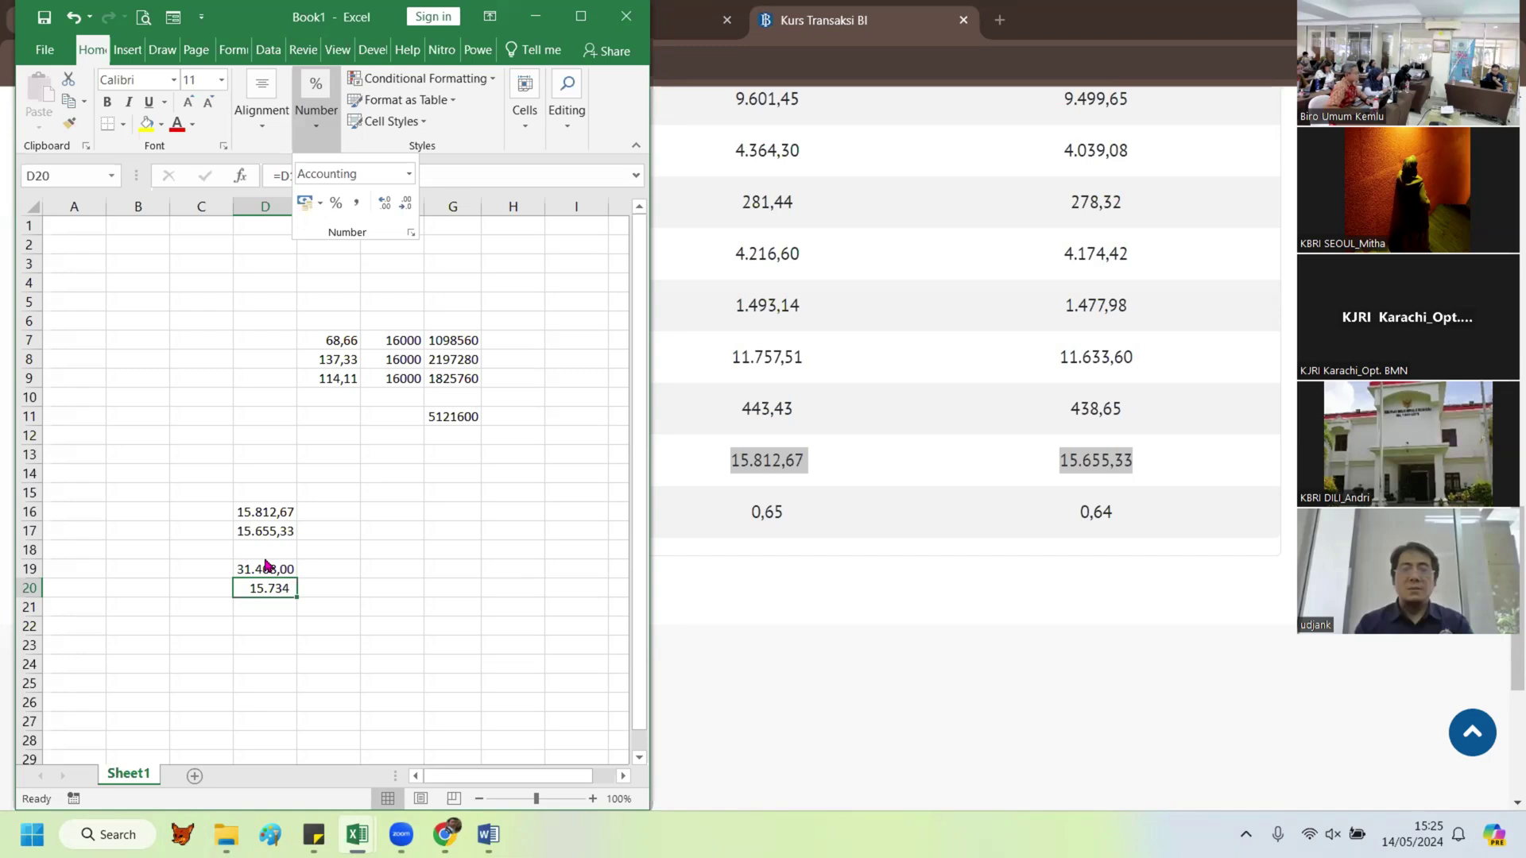
Step: Paste the 15734 middle rate as a value into F7 and fill it to F9
click(389, 342)
click(388, 341)
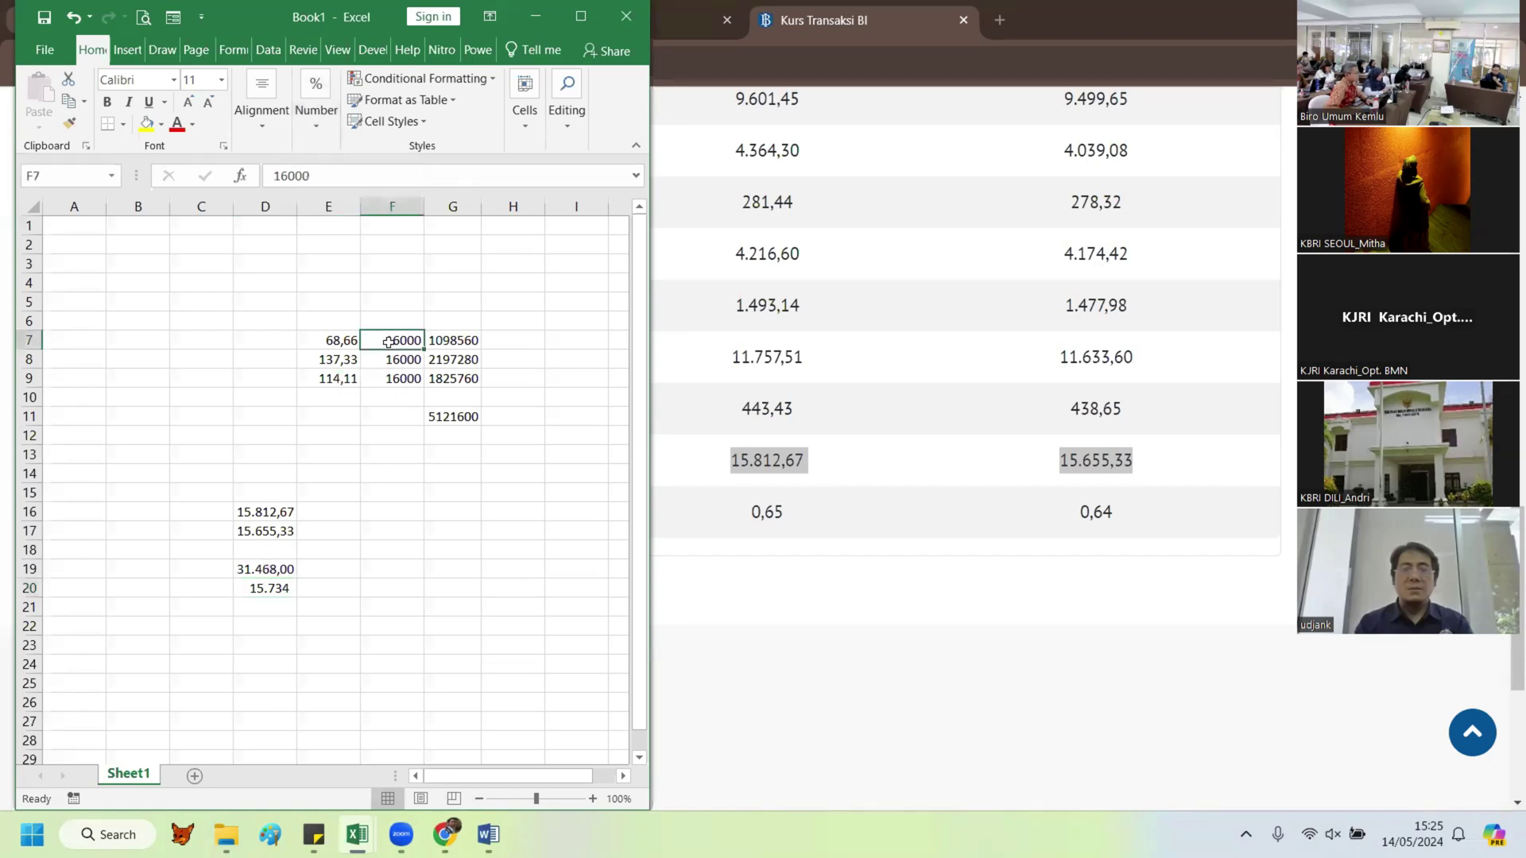
right_click(389, 341)
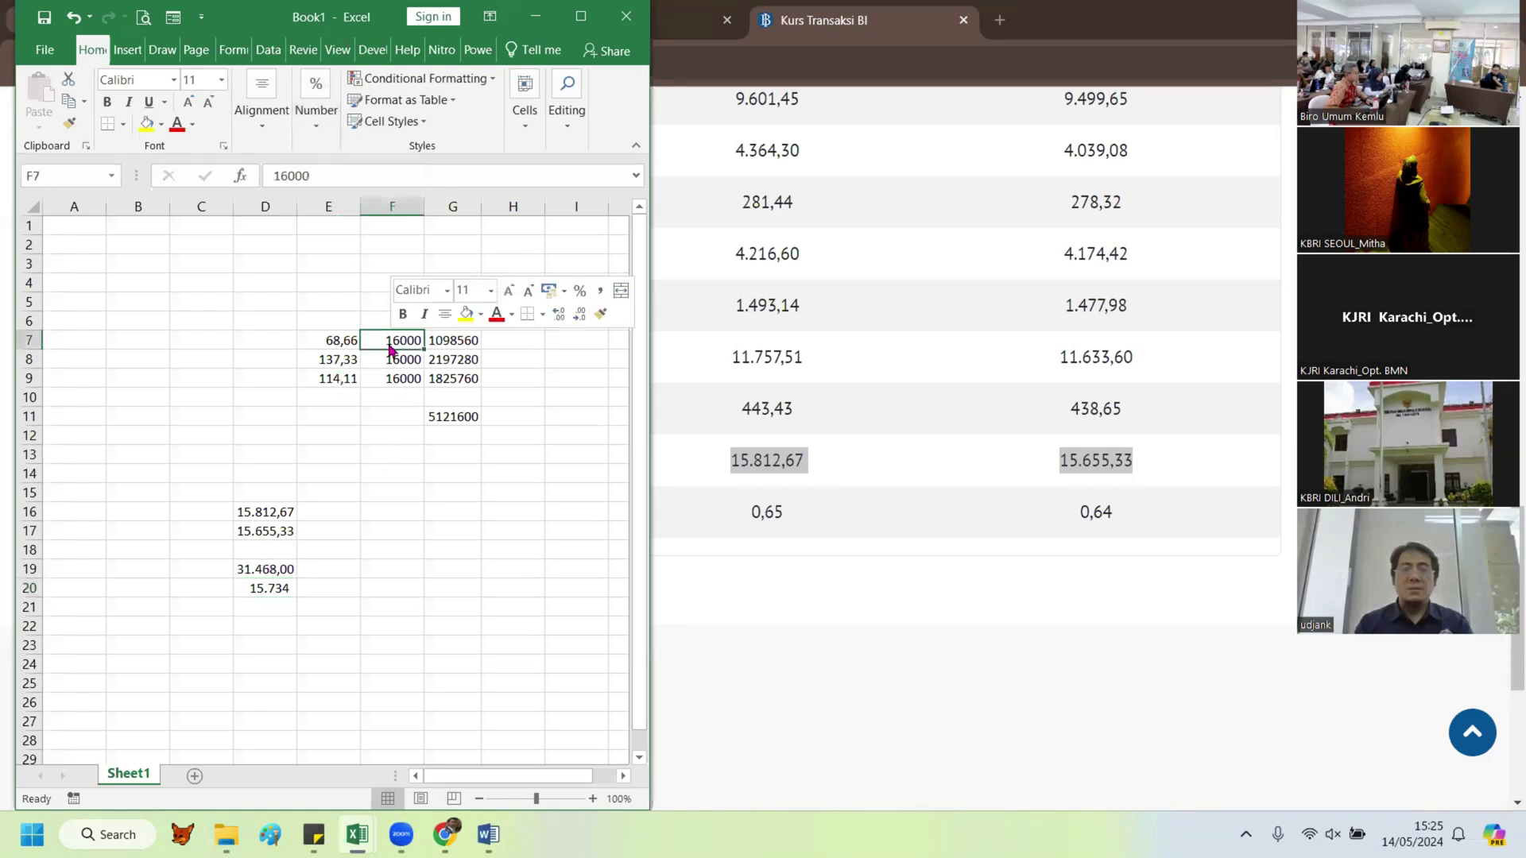
click(274, 589)
key(ctrl+c)
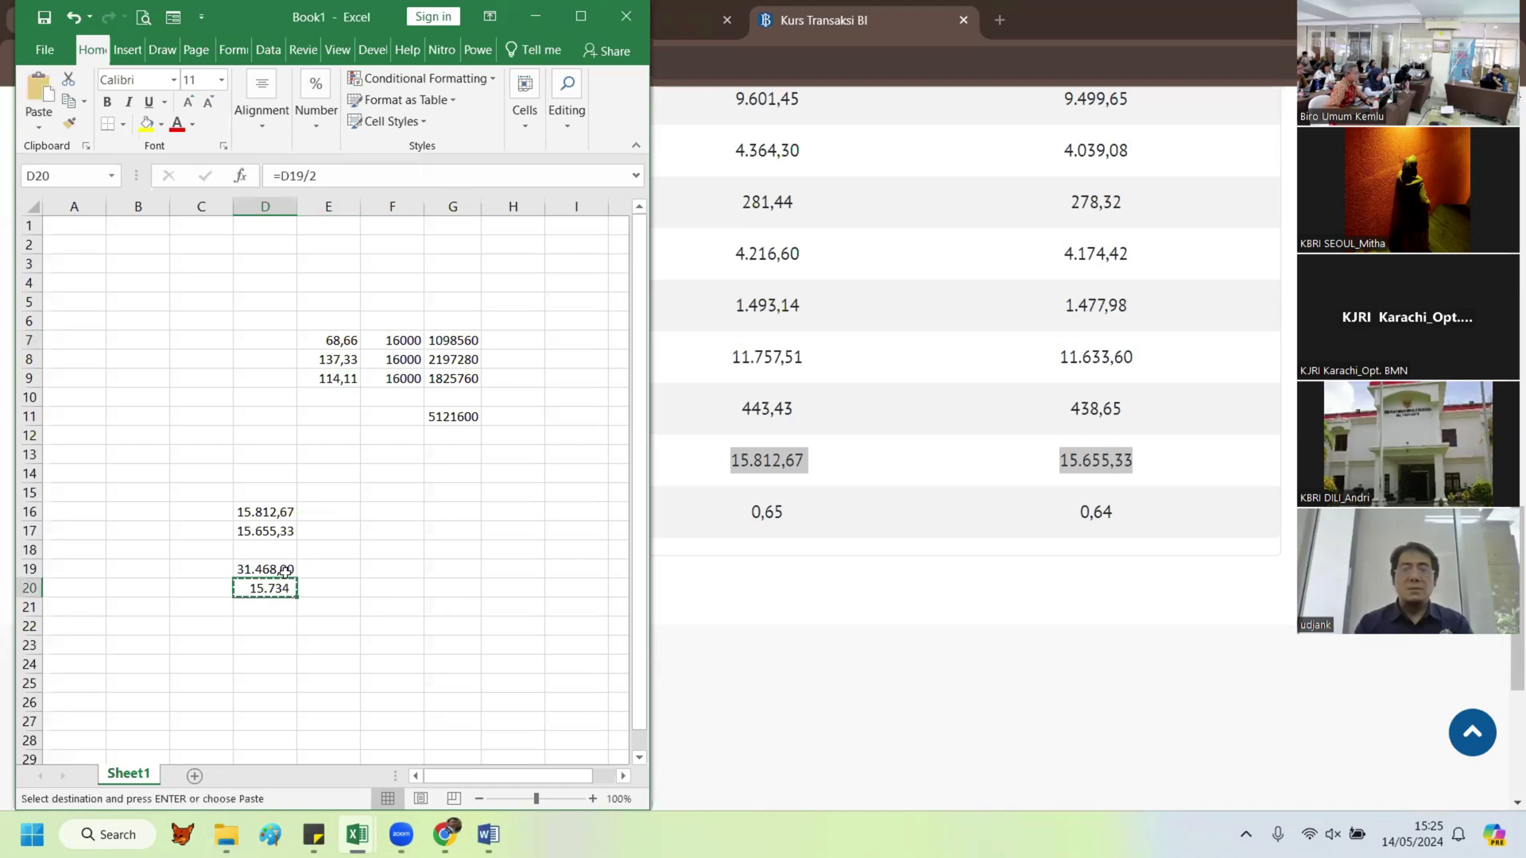
click(388, 342)
right_click(389, 342)
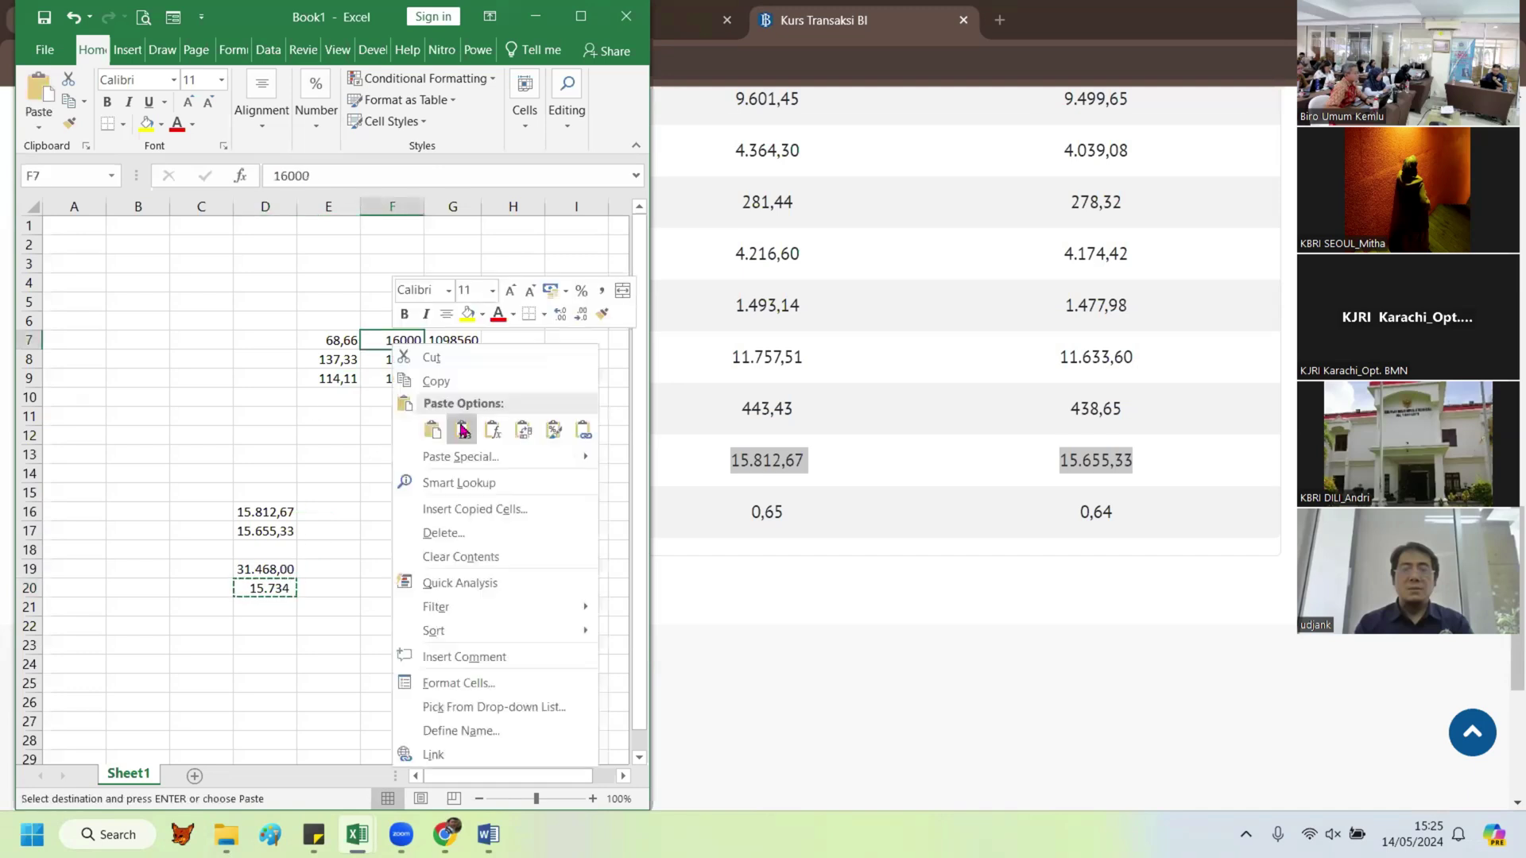
click(464, 430)
drag(422, 350, 423, 387)
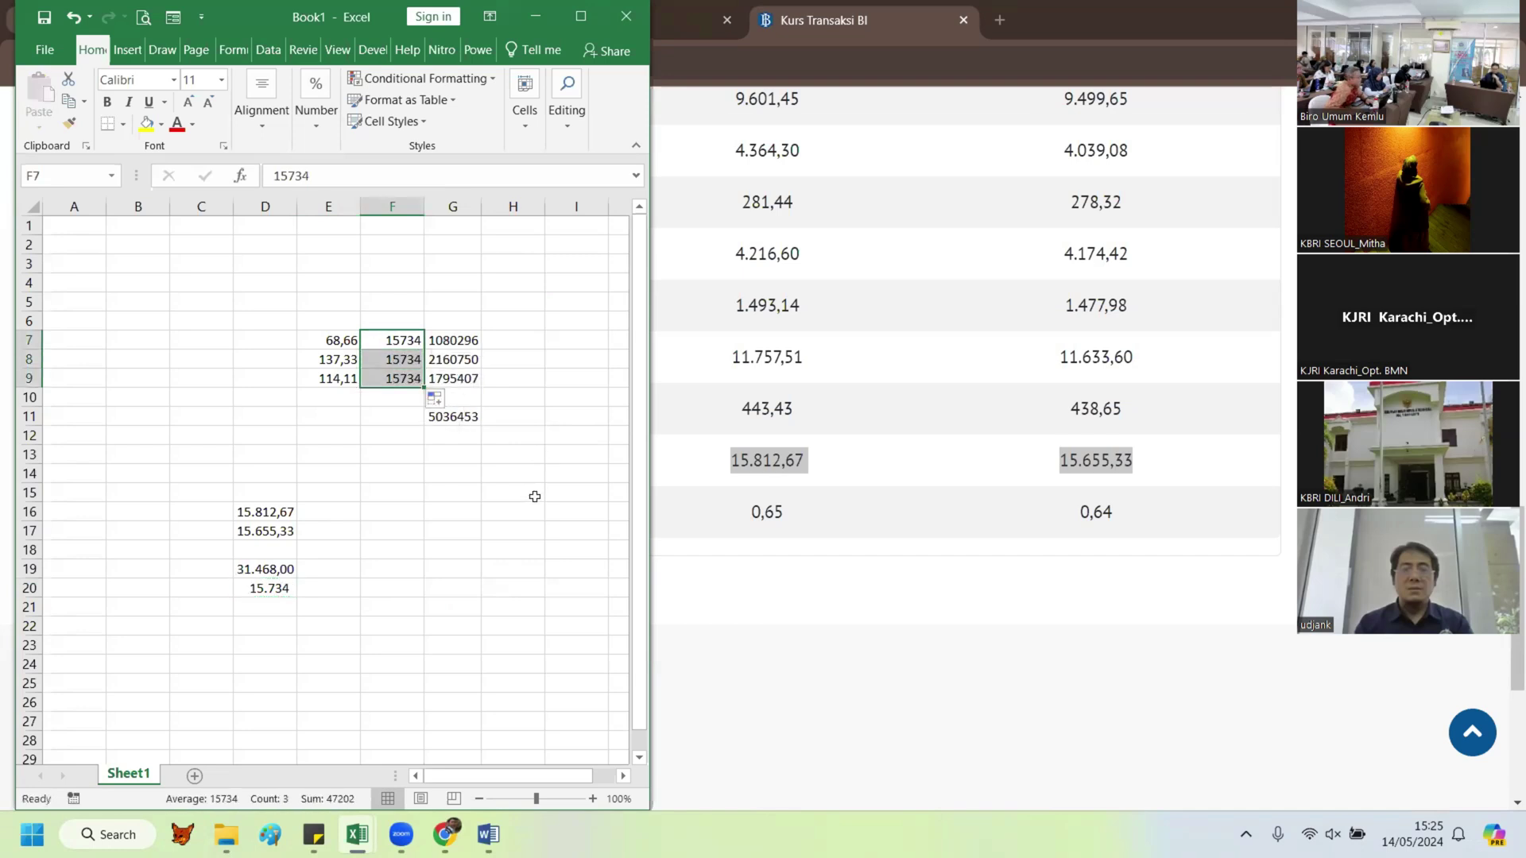
Step: Change E8 to =2*137,33 (274,66), bringing the total to 7197204
click(468, 417)
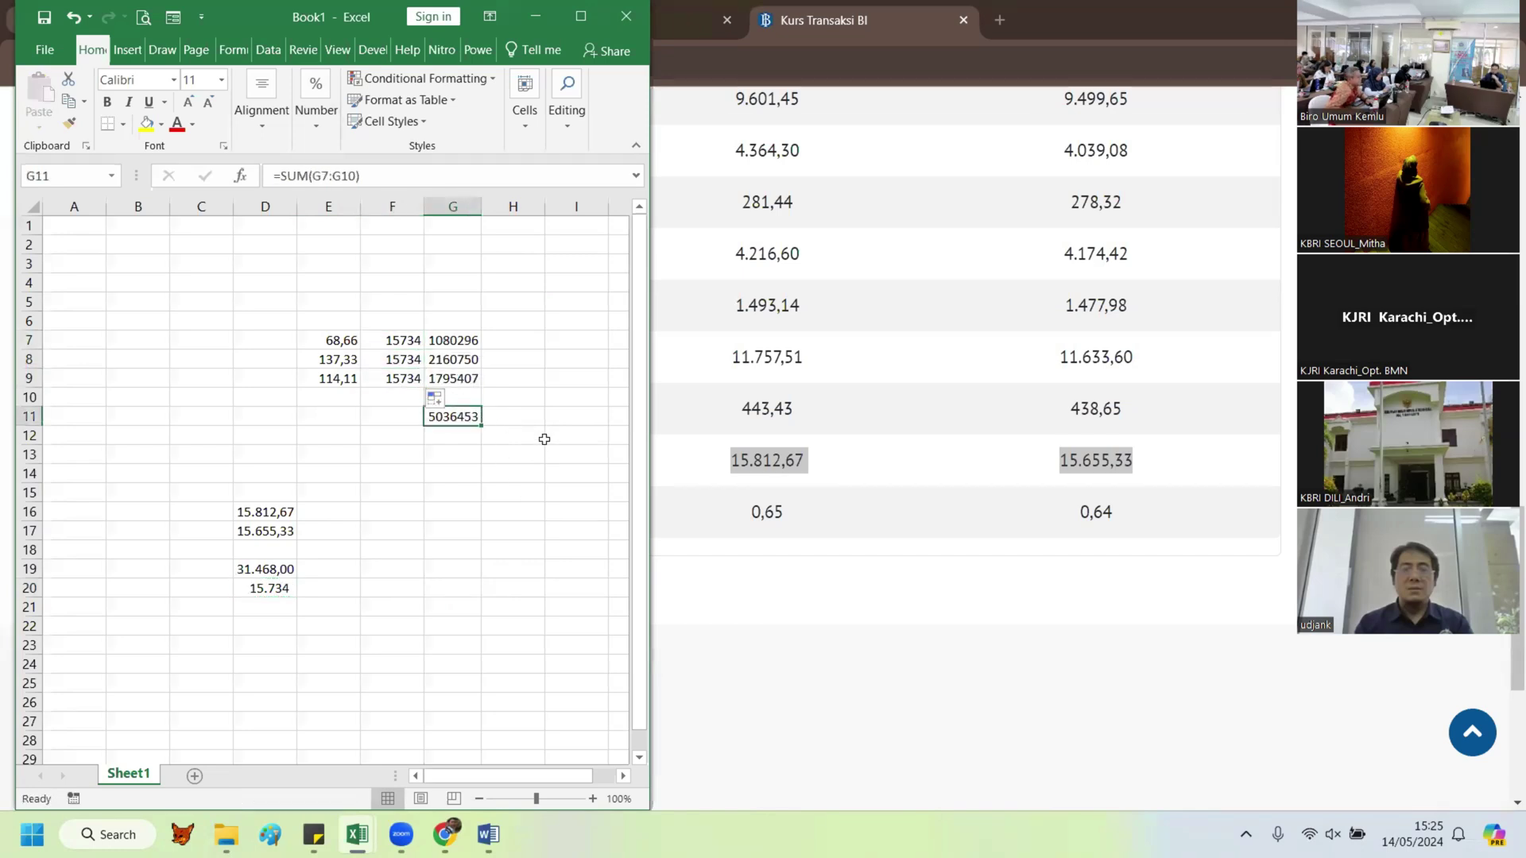
click(338, 360)
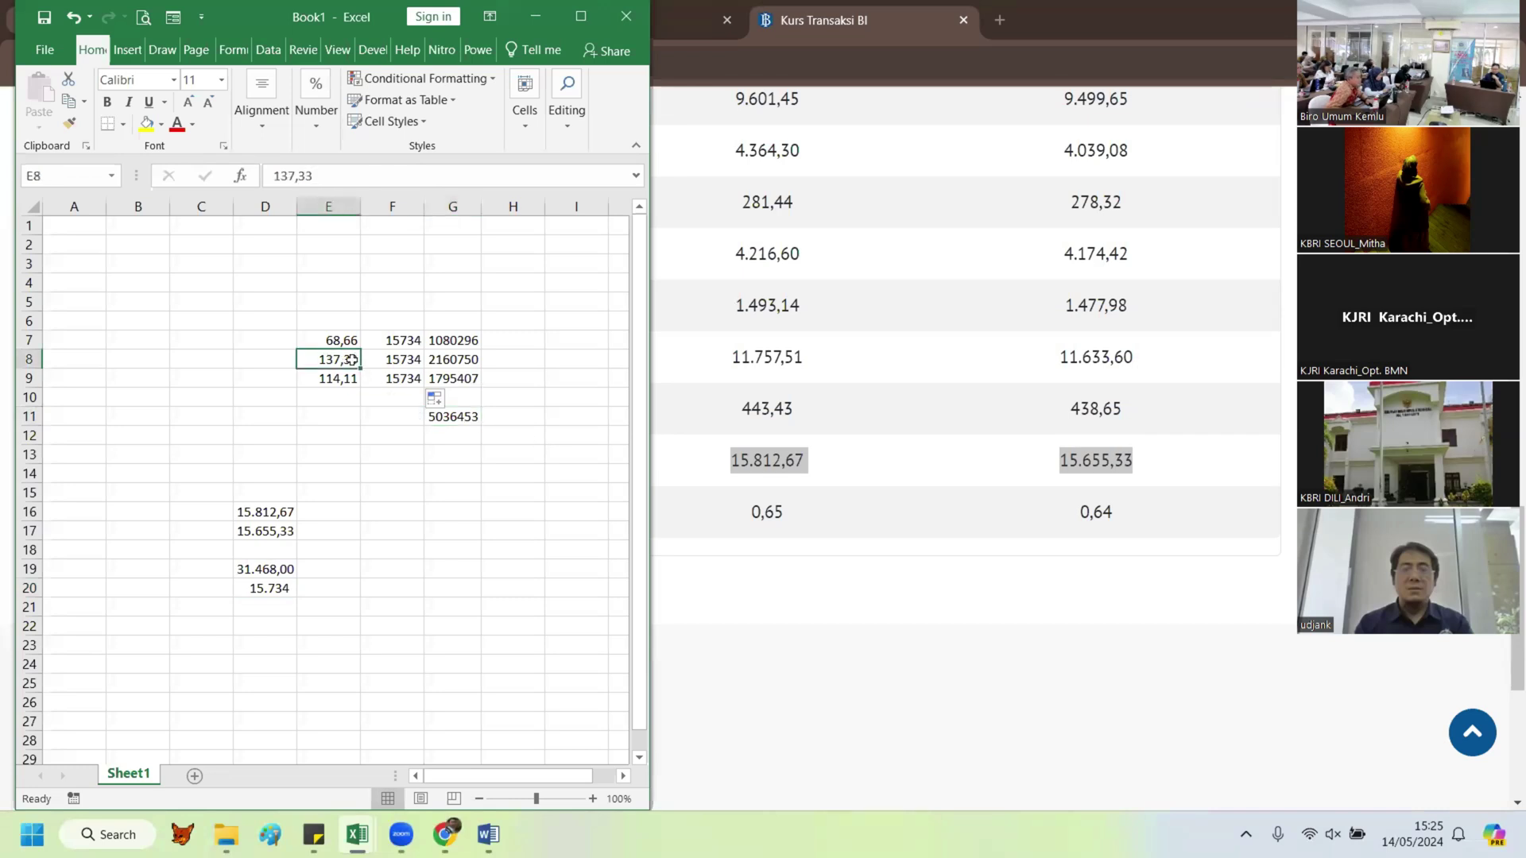
double_click(312, 359)
text(=2*)
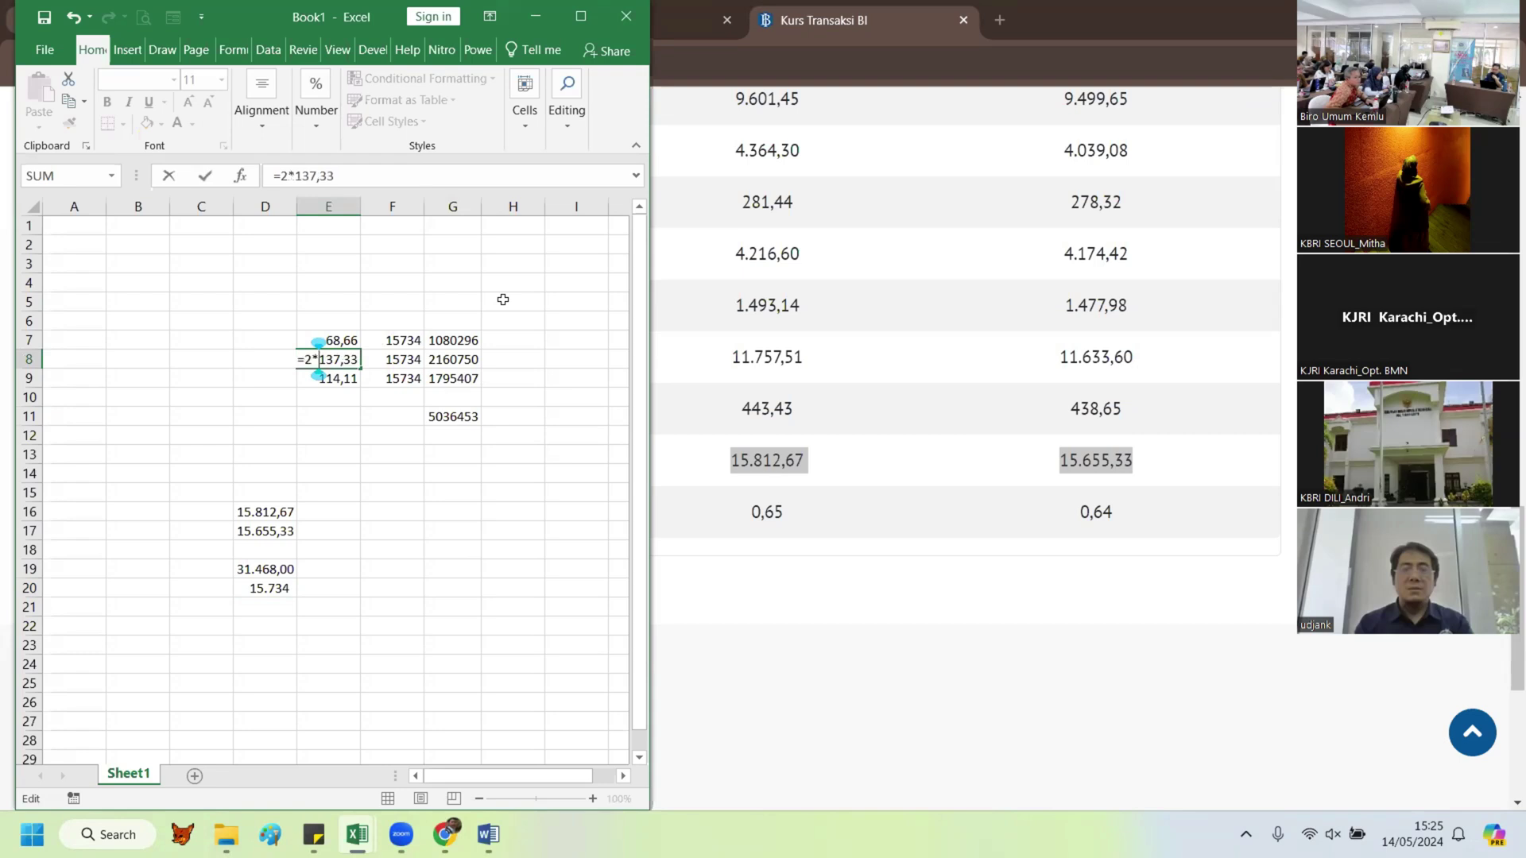
key(Return)
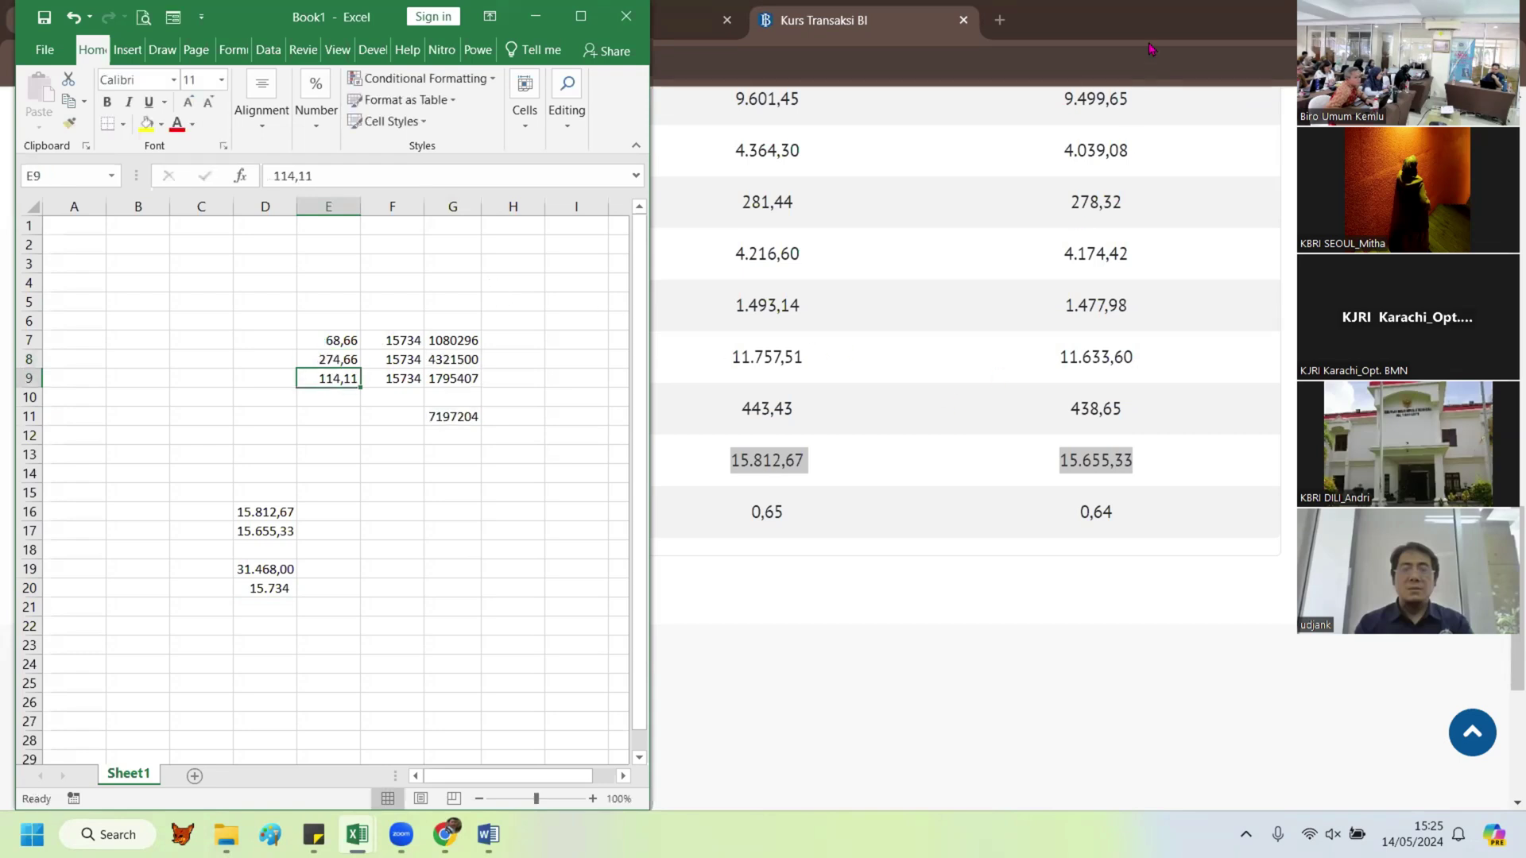
click(713, 17)
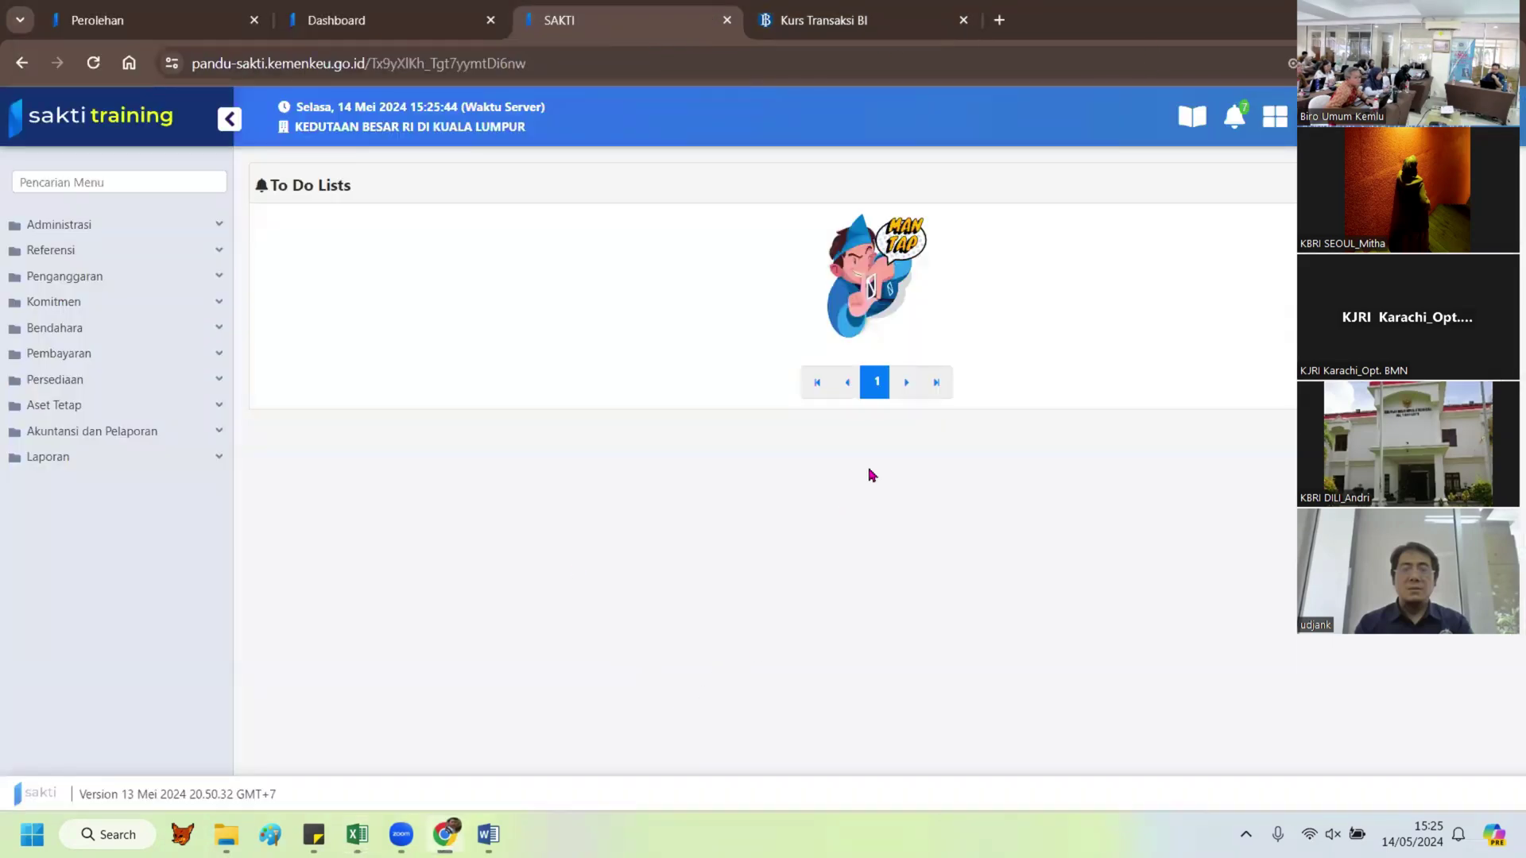
Step: Check SAKTI's Pembelian record A02241 at 7.202.396, then return to the Excel workbook
click(159, 17)
mouse_move(488, 834)
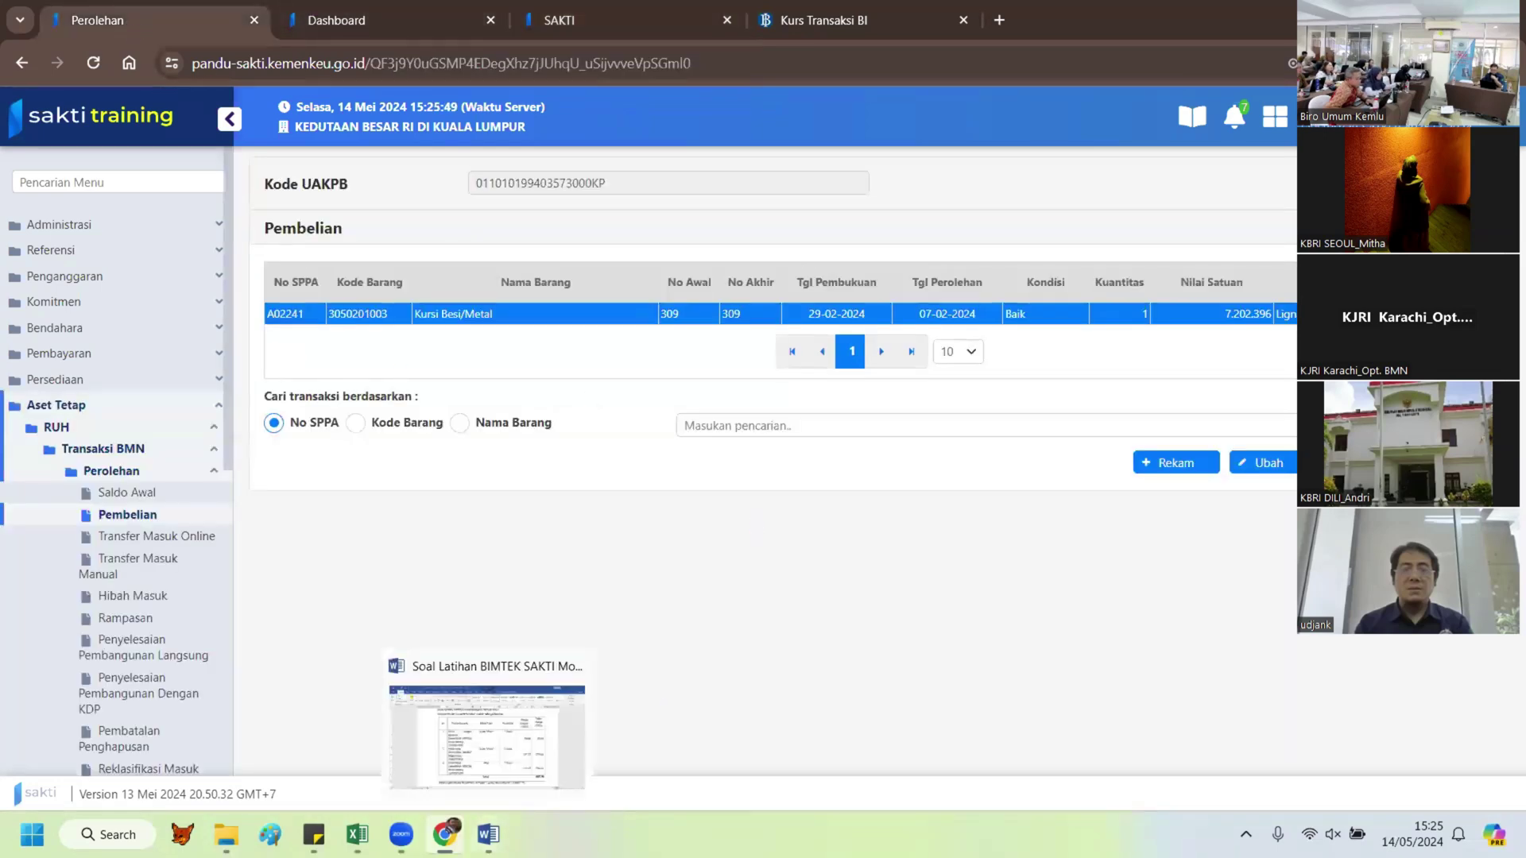
click(357, 835)
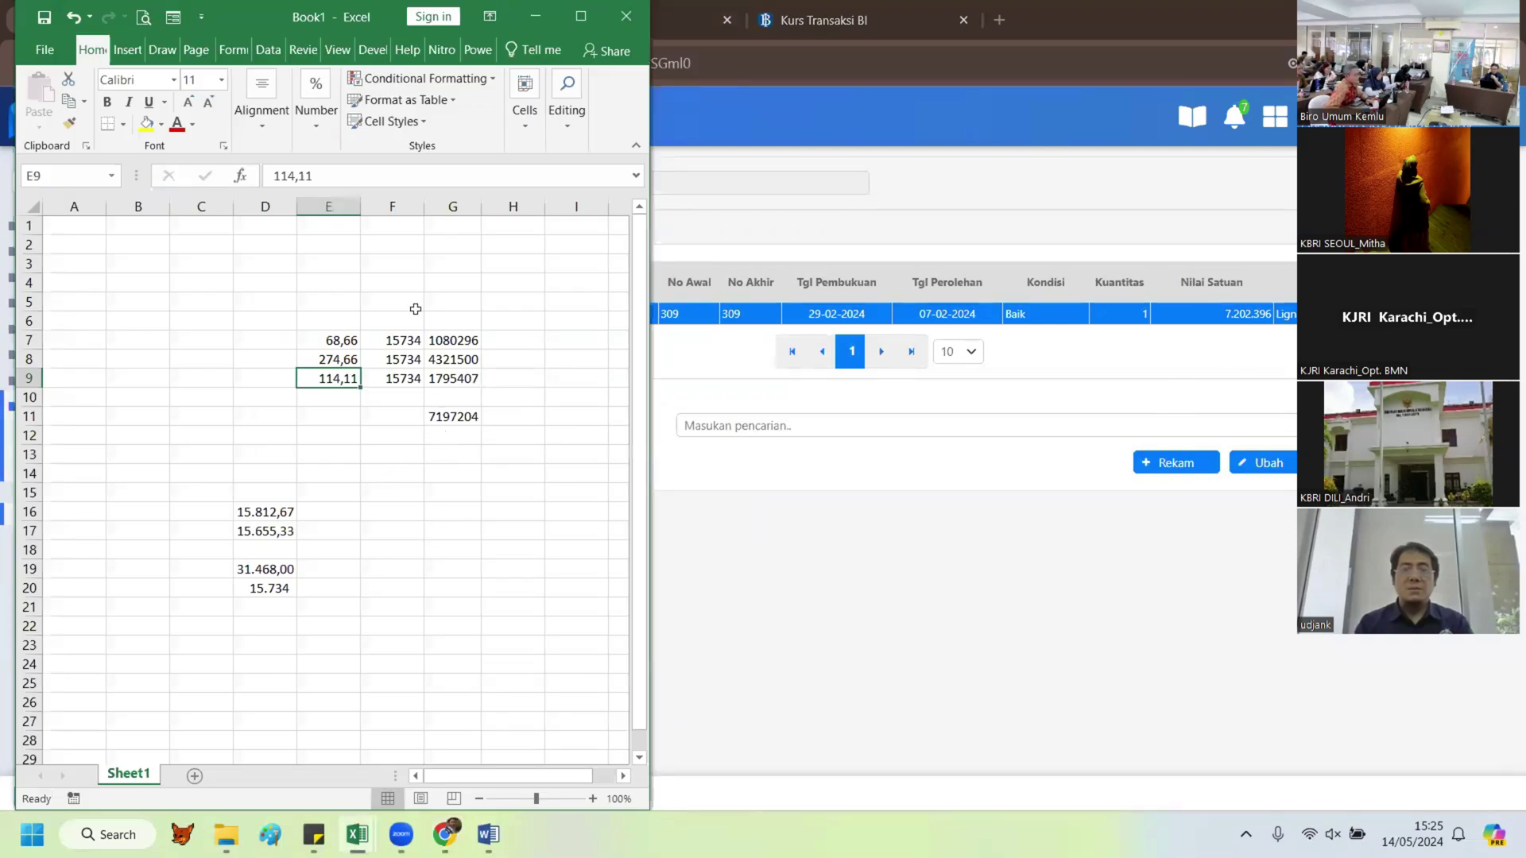
Step: Apply comma style to column G so totals read 1.080.296, 4.321.500, 1.795.407, 7.197.204
click(445, 225)
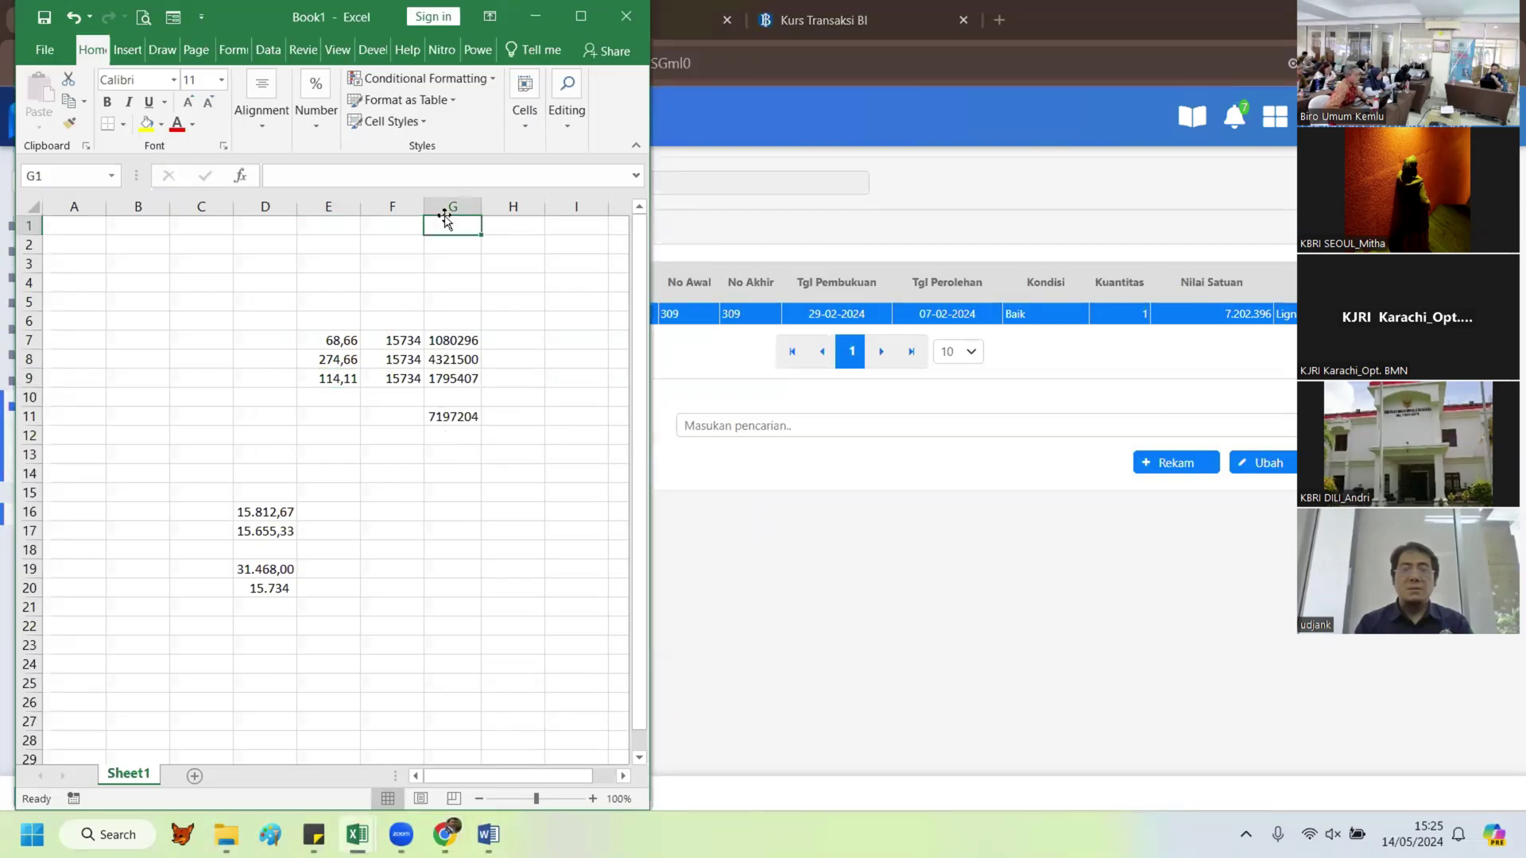
click(569, 115)
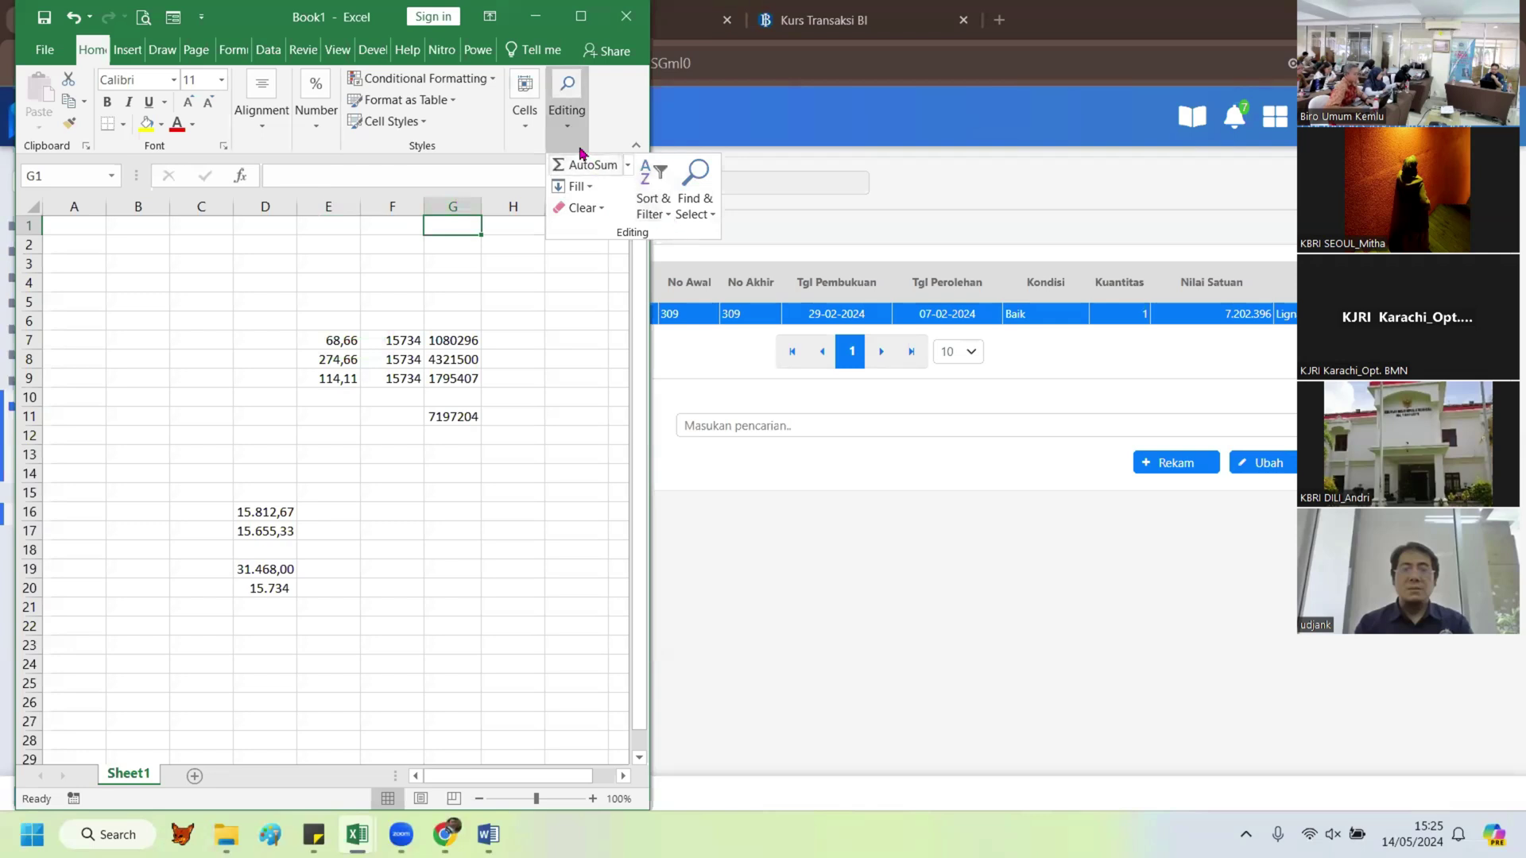
click(316, 125)
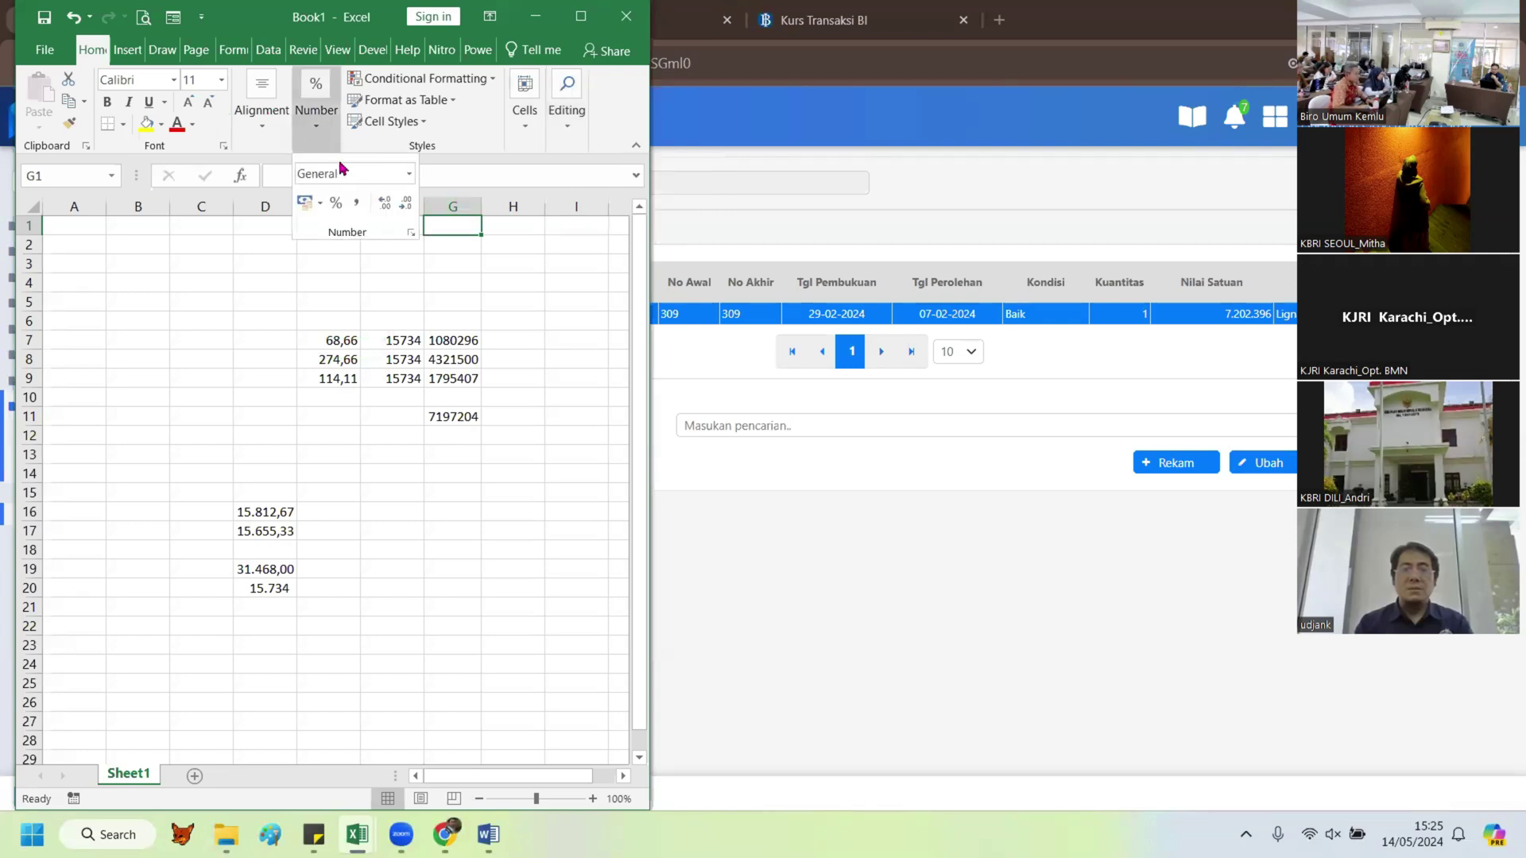
click(356, 203)
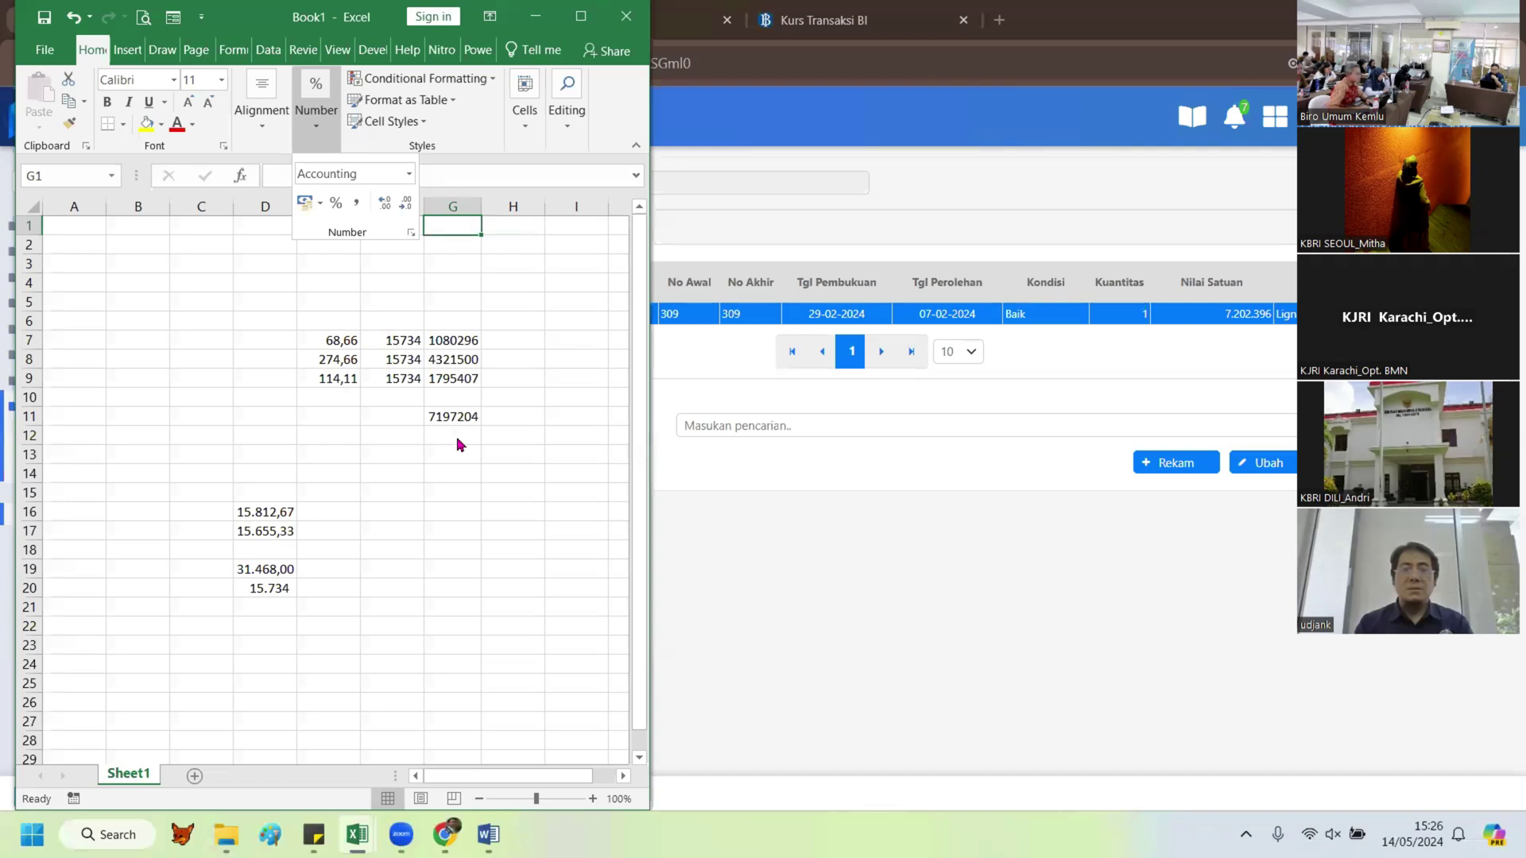
click(457, 211)
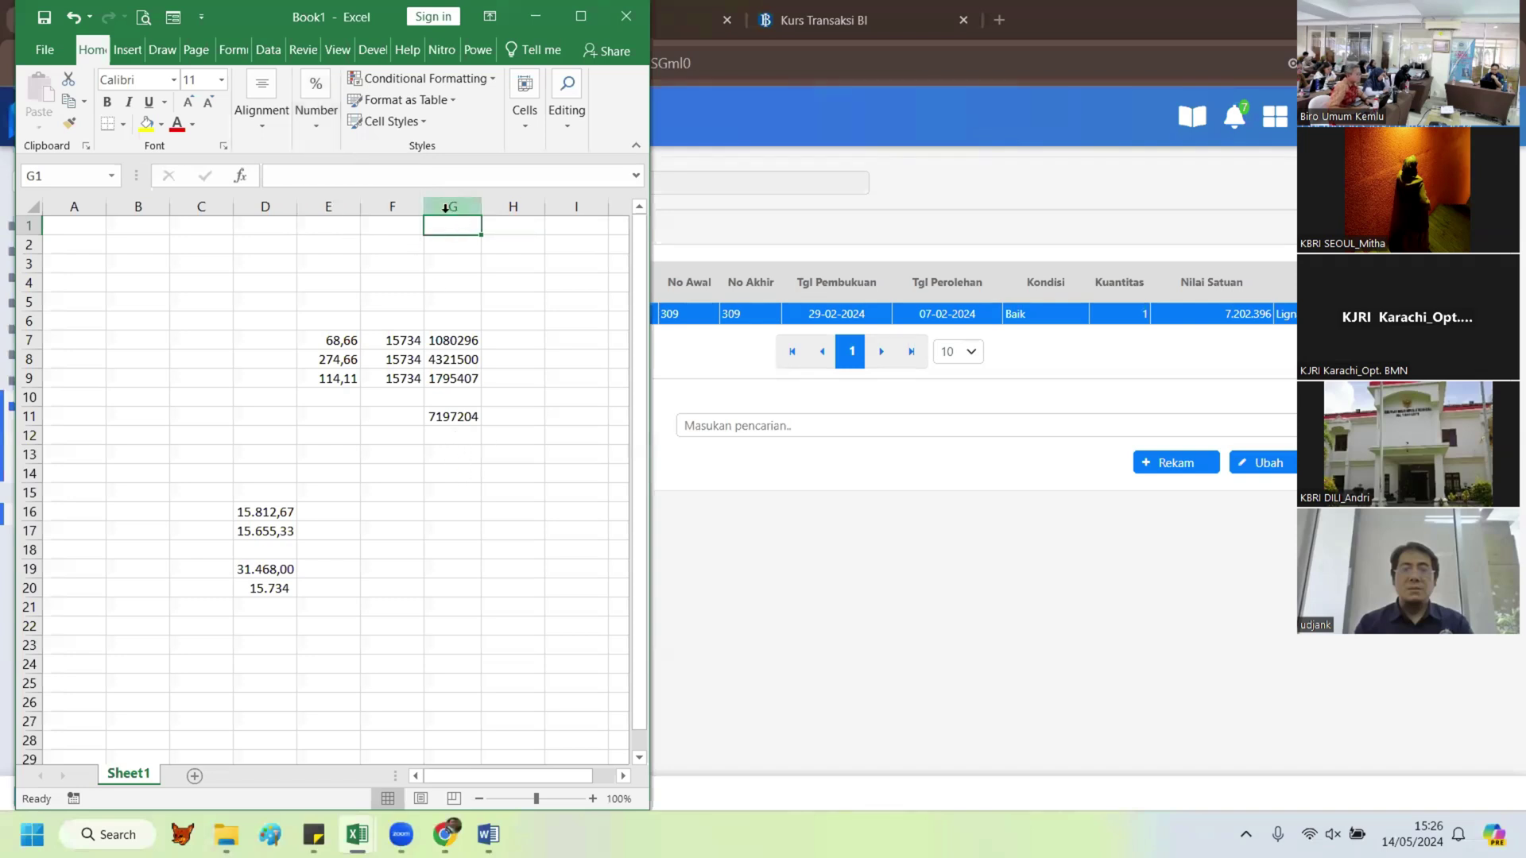
click(450, 209)
click(329, 143)
click(357, 203)
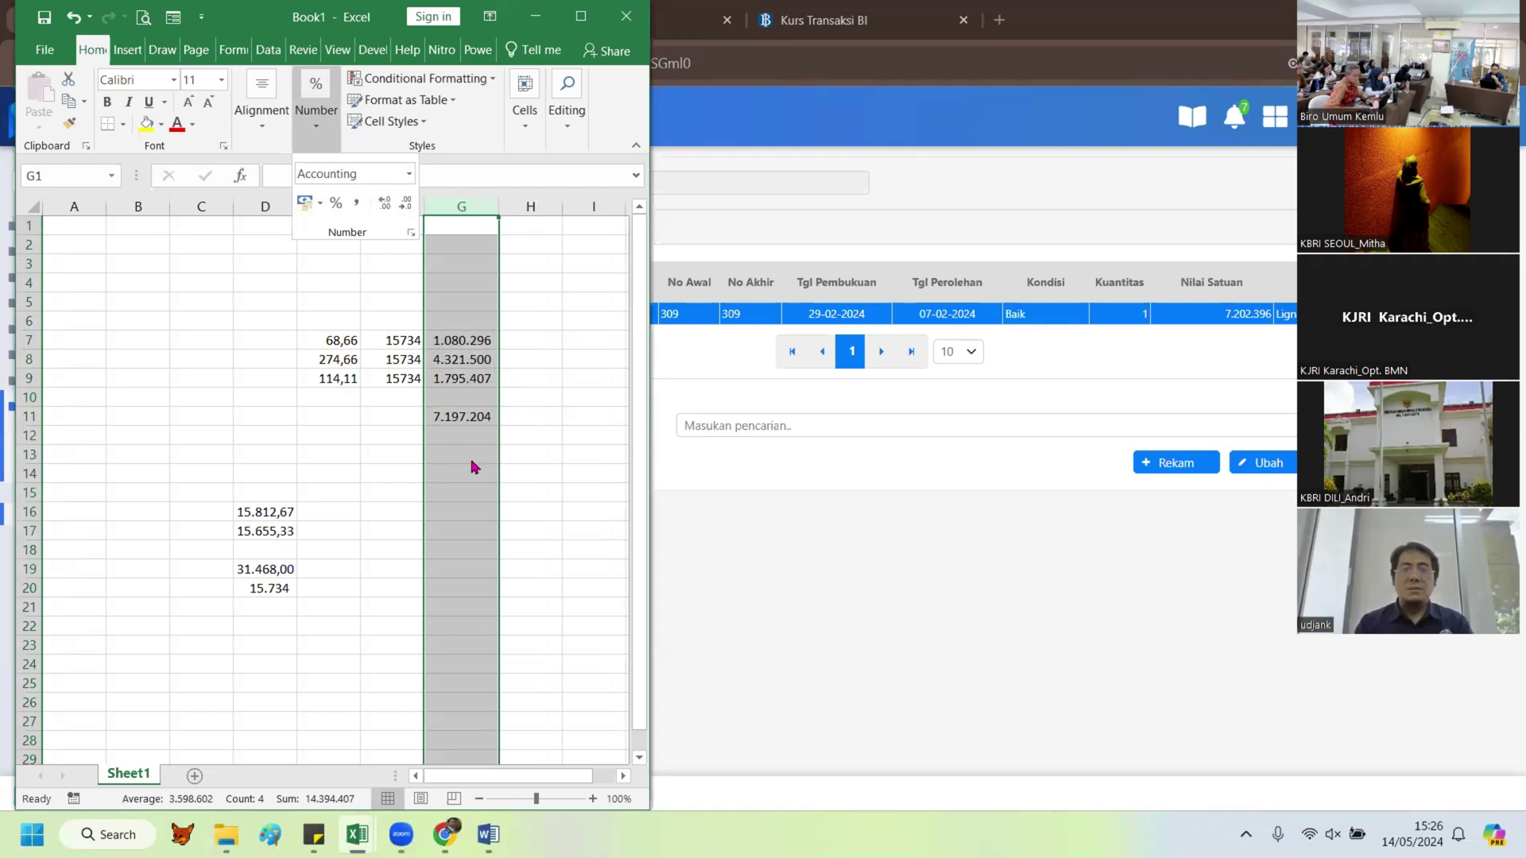
click(459, 383)
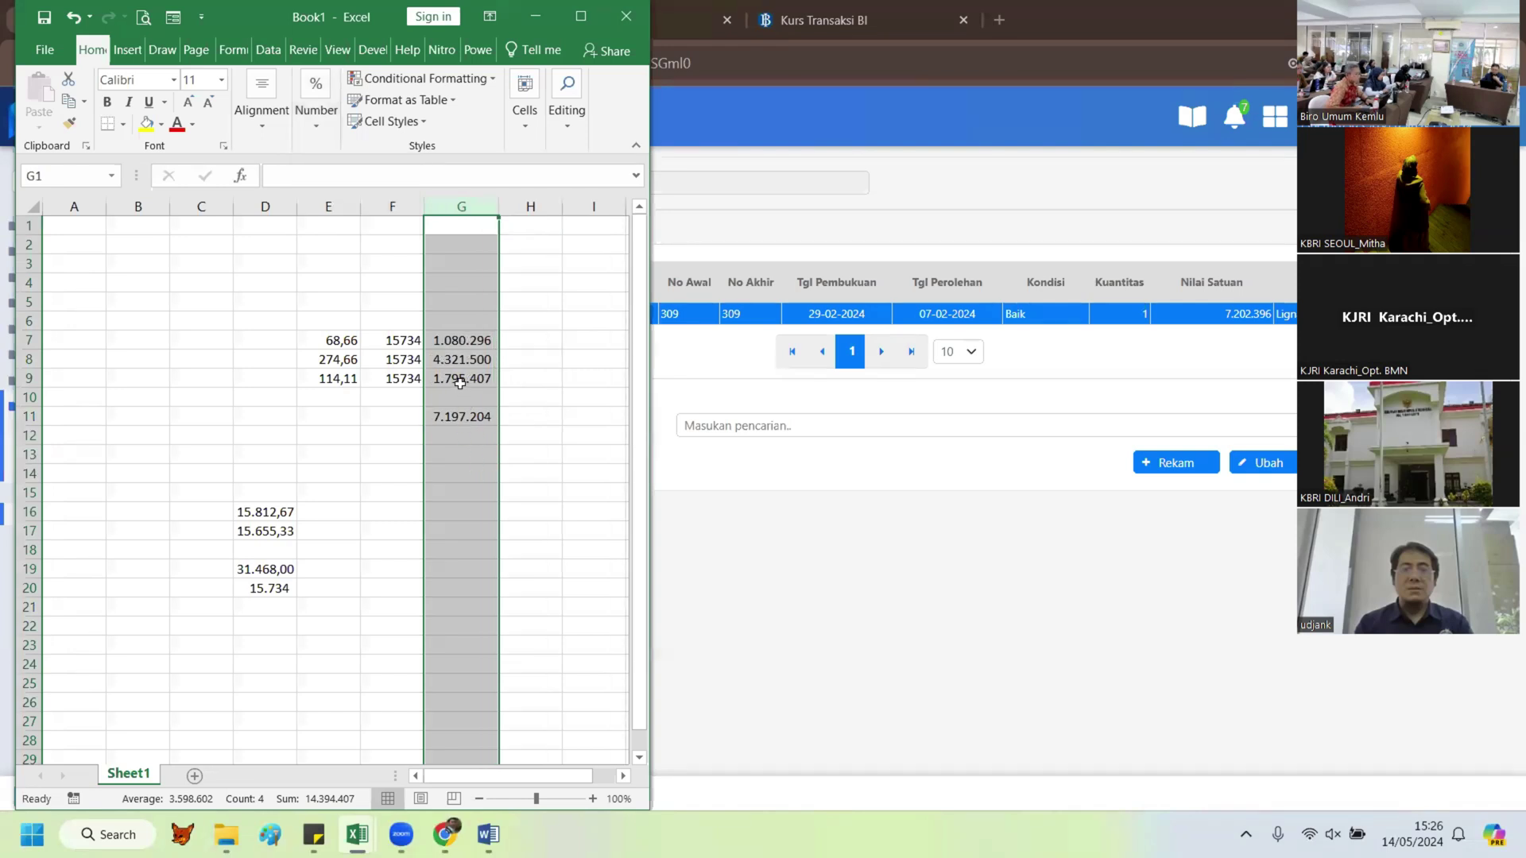
click(447, 454)
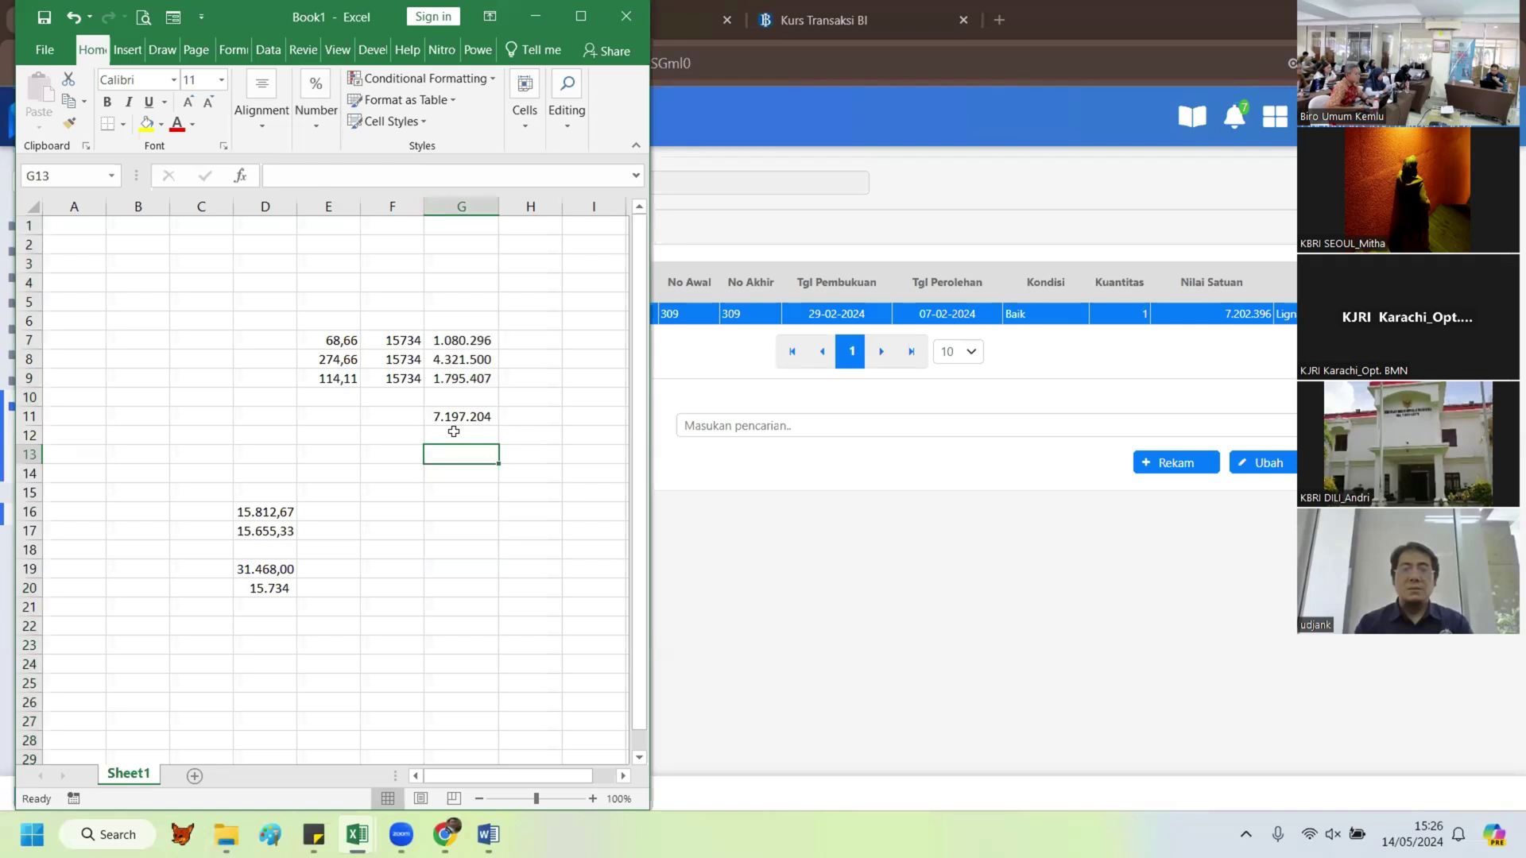
Step: Enter 7202396 in G13 and =G13-G11 in G14, giving a 5.192 difference
text(7)
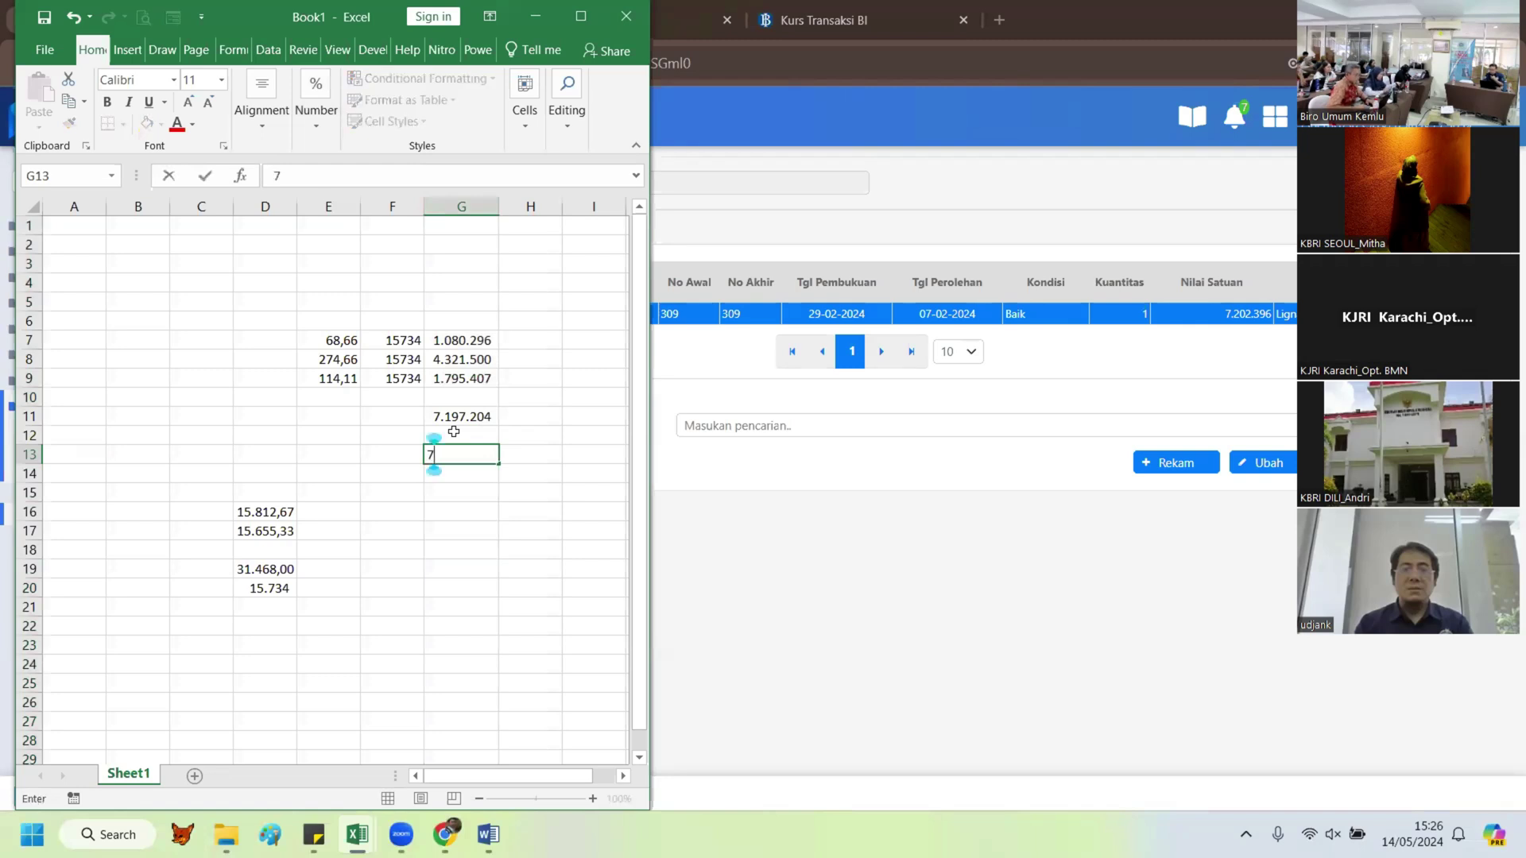
text(202)
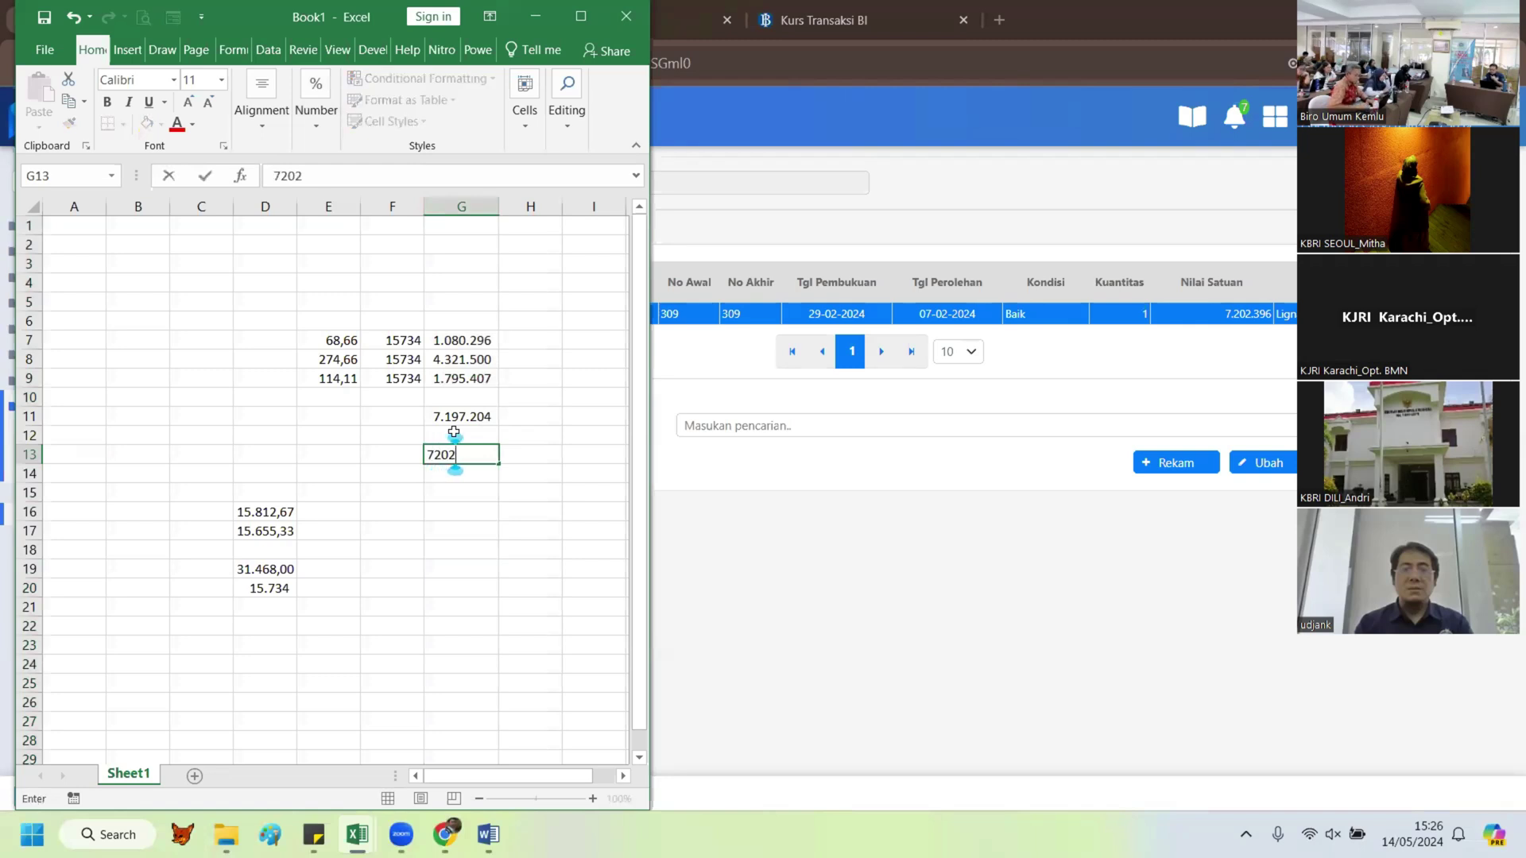
text(396)
key(Return)
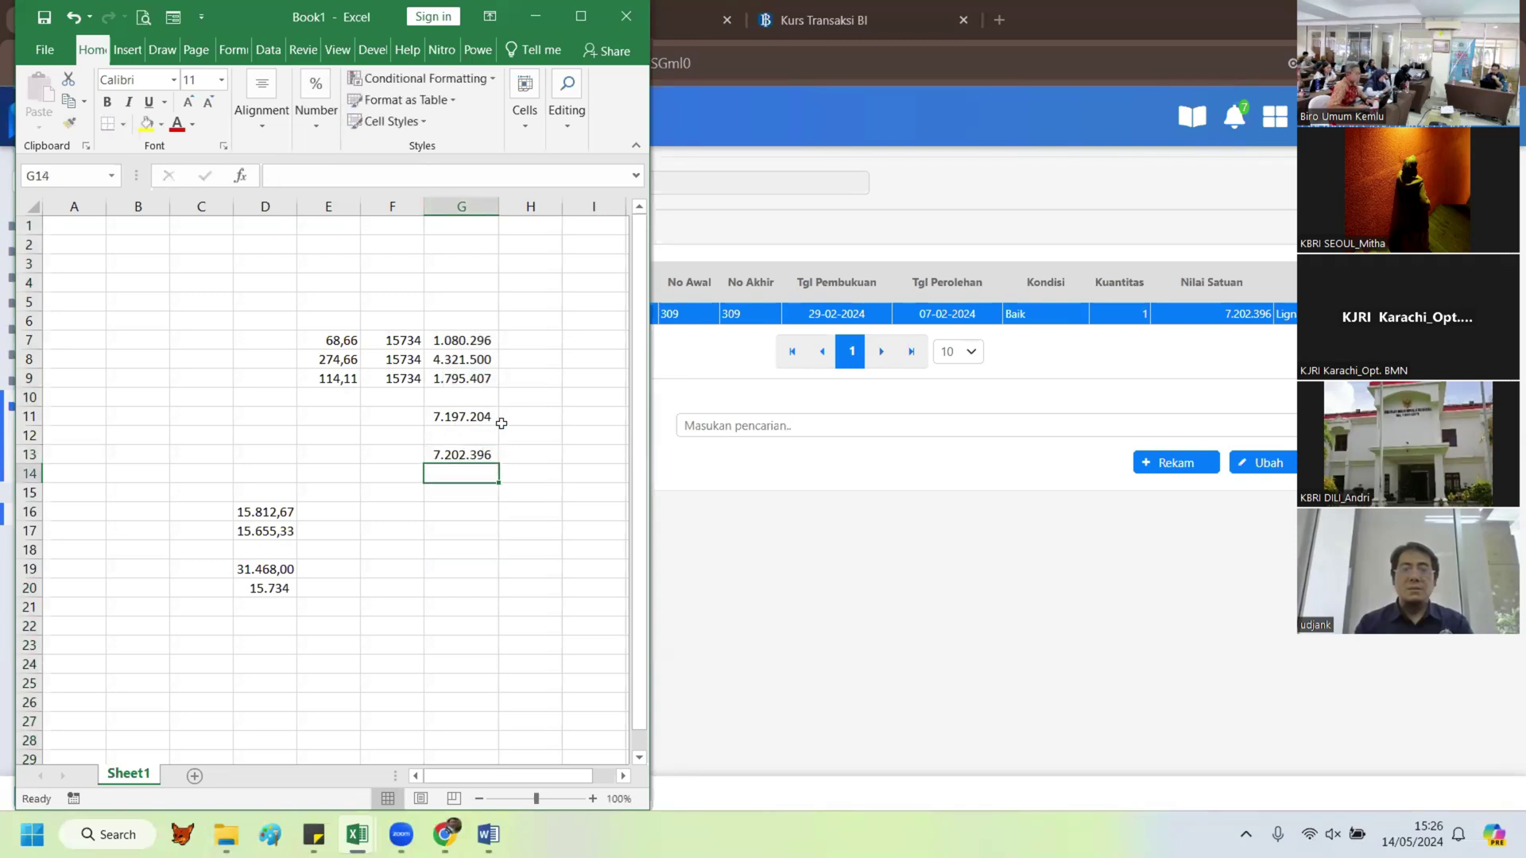
text(=)
key(Up)
key(Up)
key(Down)
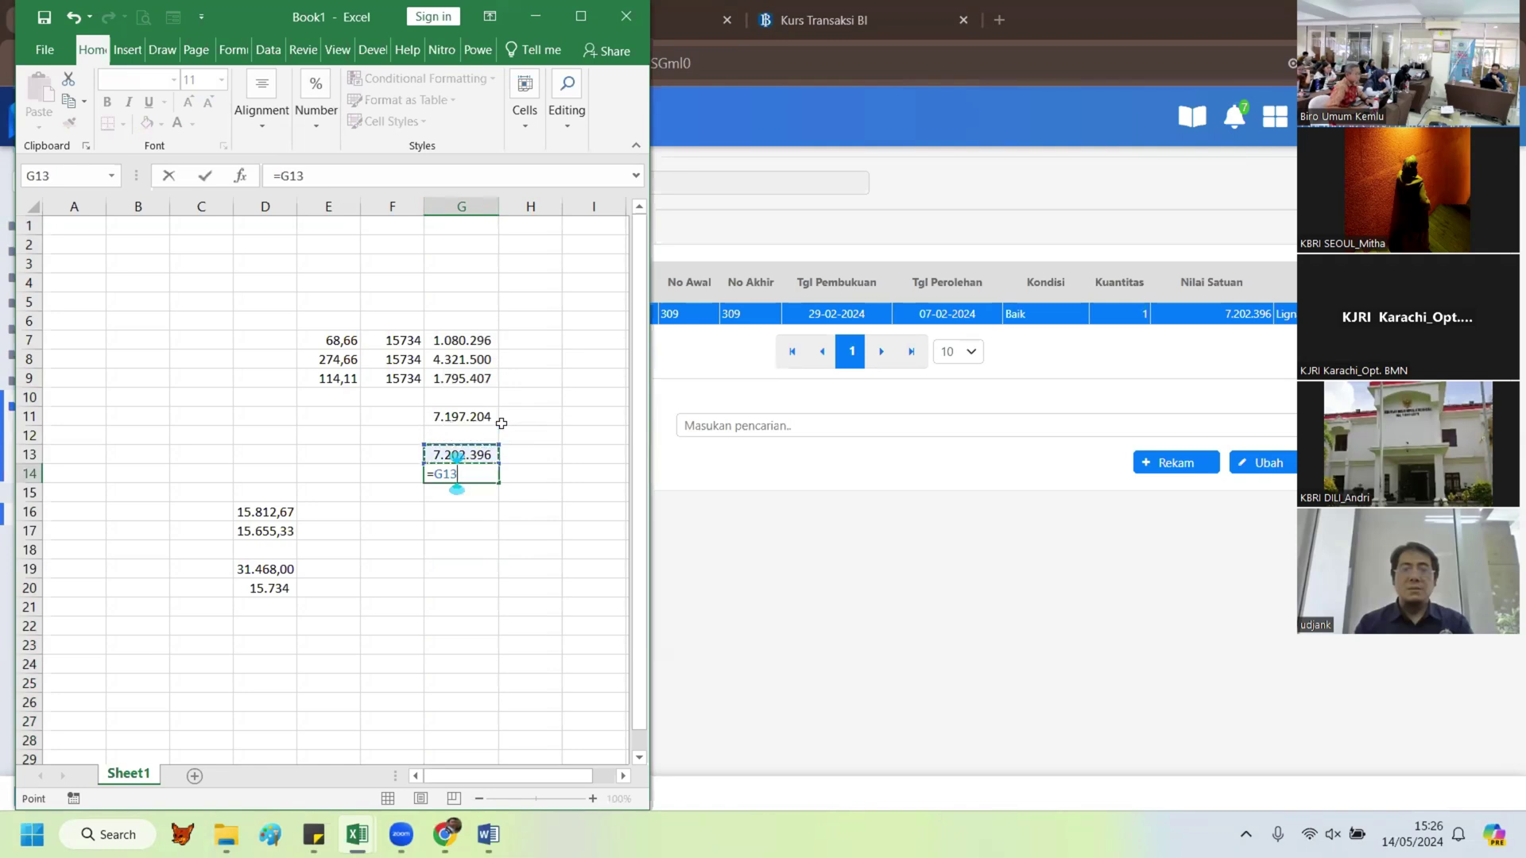
text(-)
key(Up)
key(Up)
key(Return)
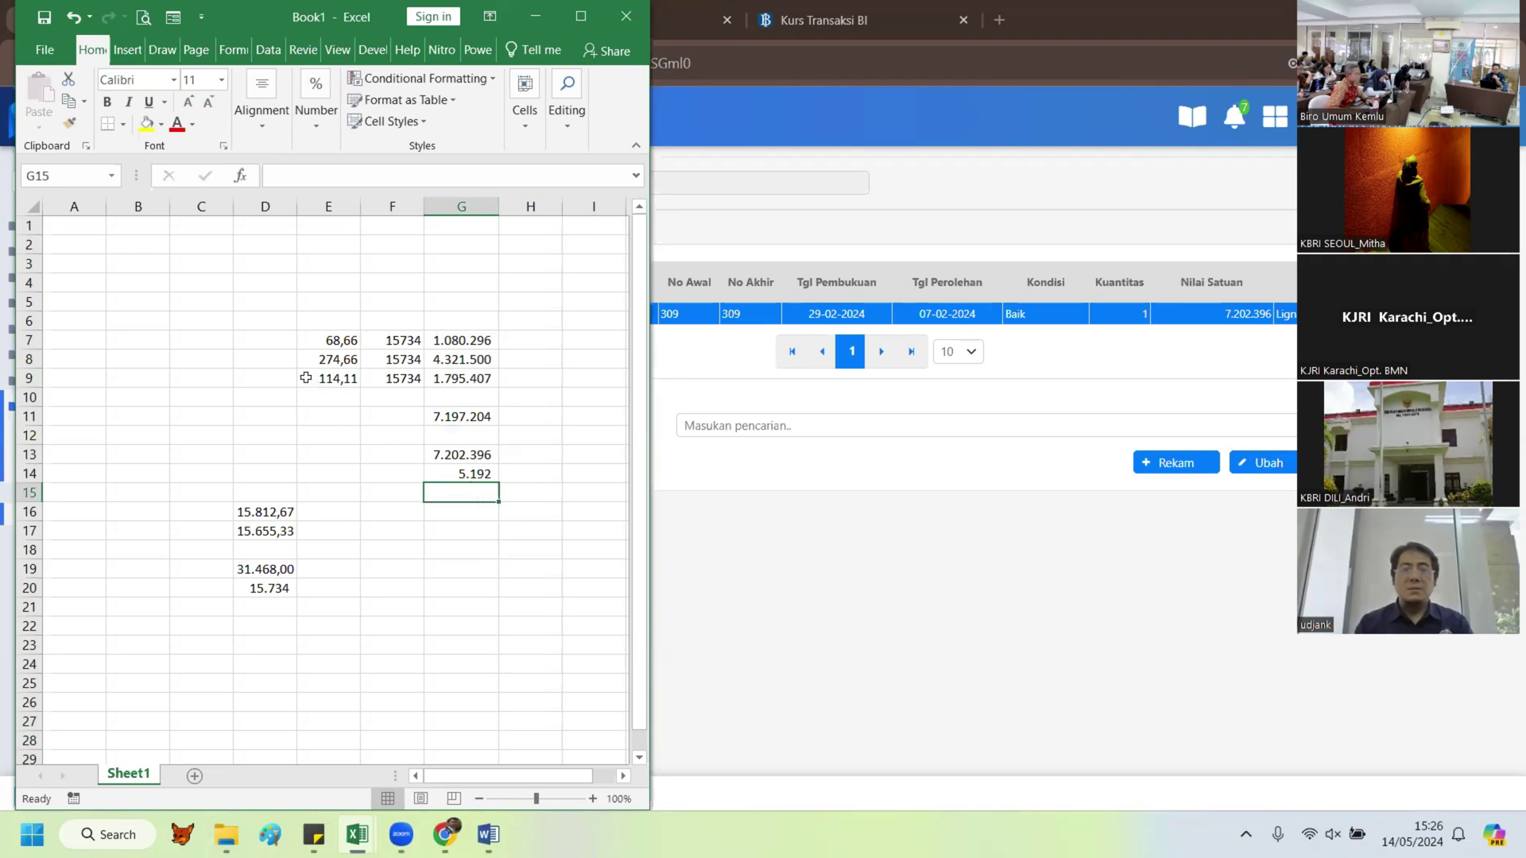
Step: Wrap G9's formula in brackets and add +5192 so the third item totals 1.800.599
click(484, 377)
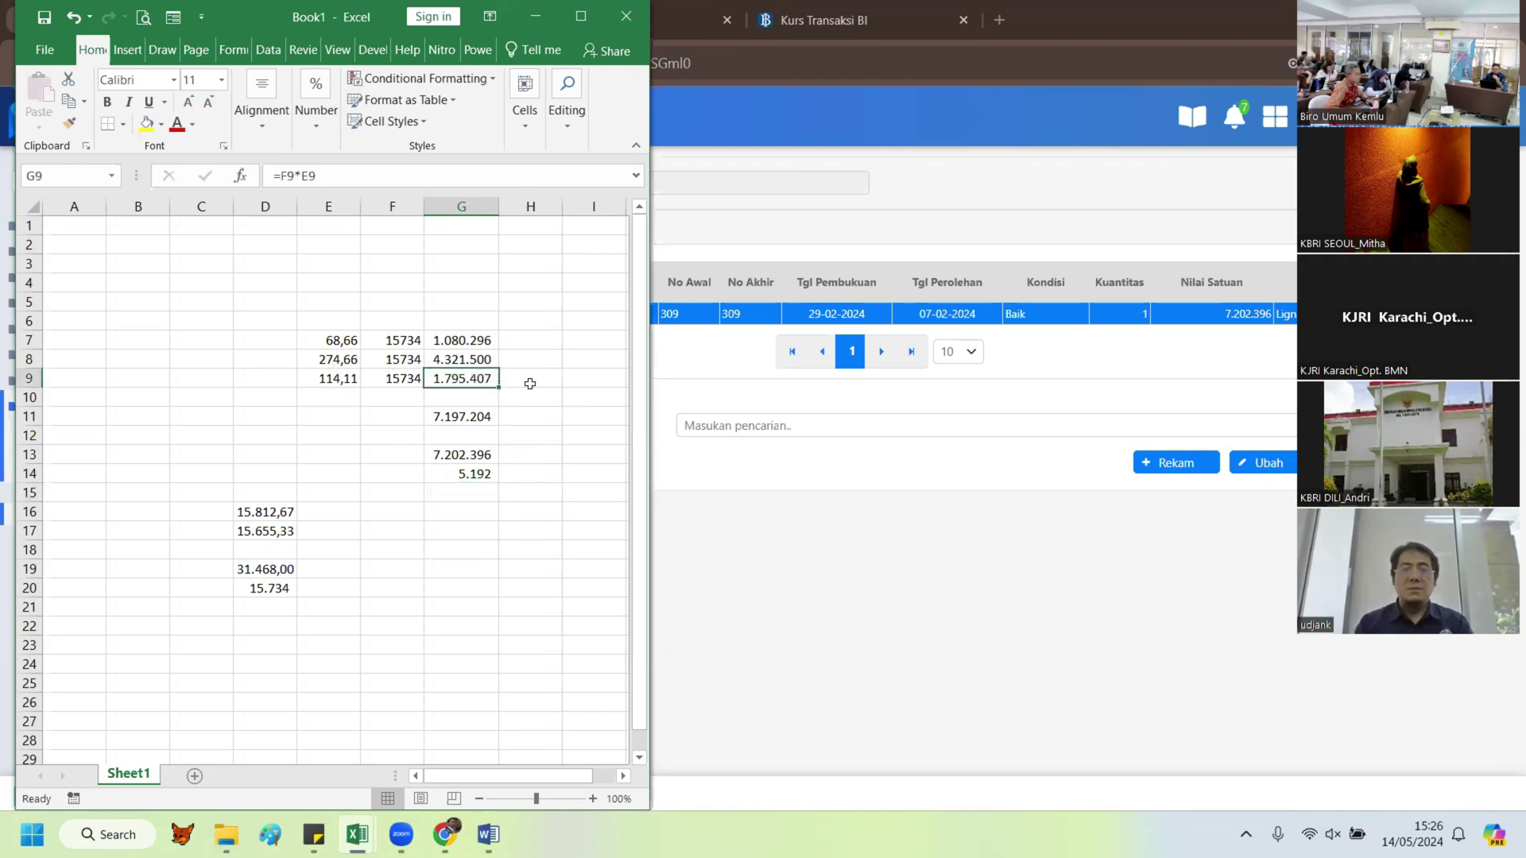
click(351, 175)
text())
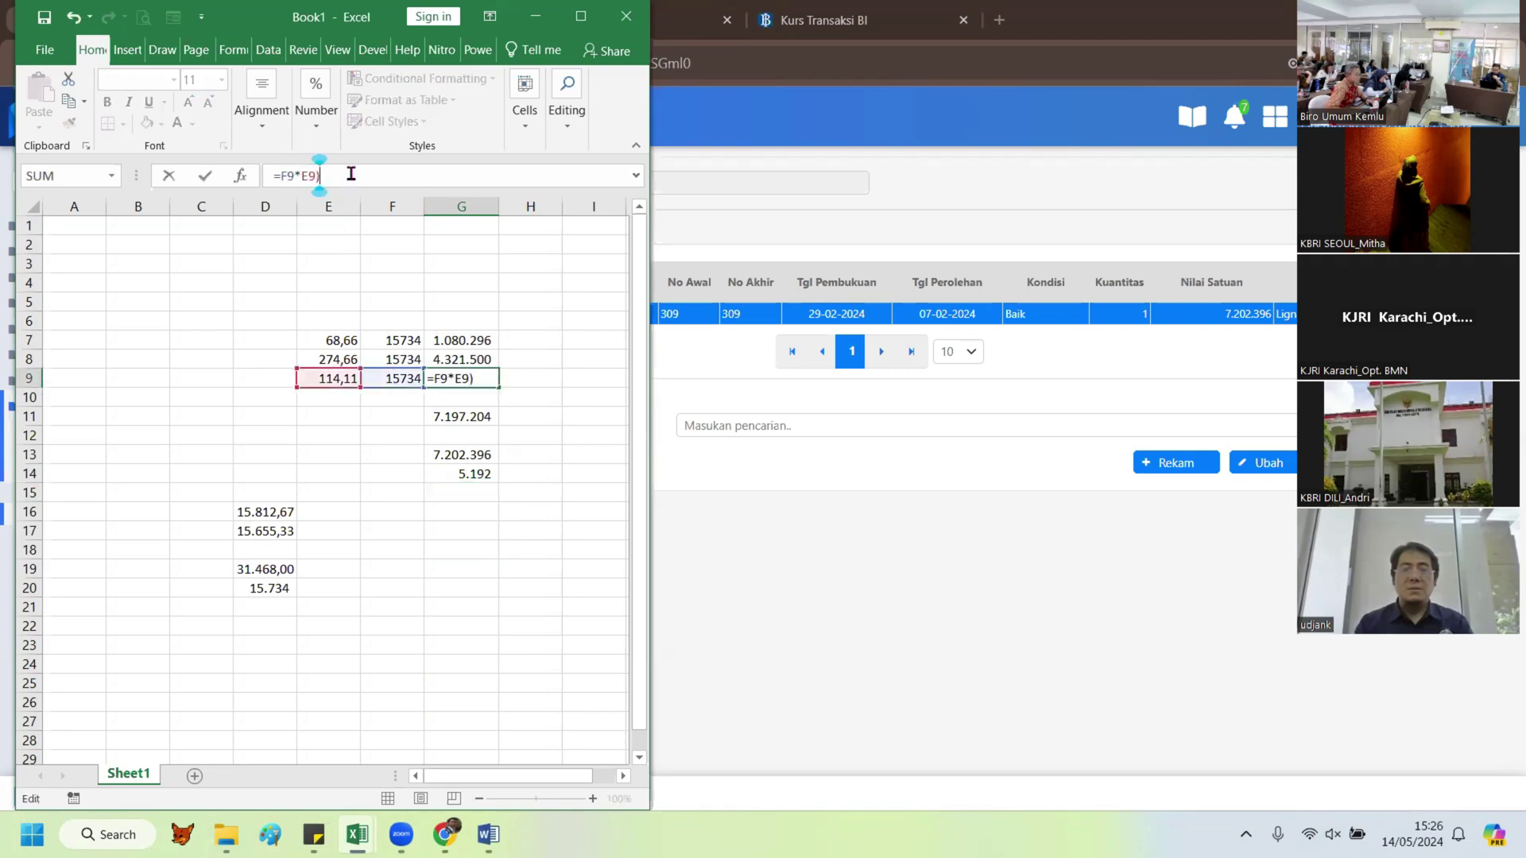
click(287, 175)
key(Left)
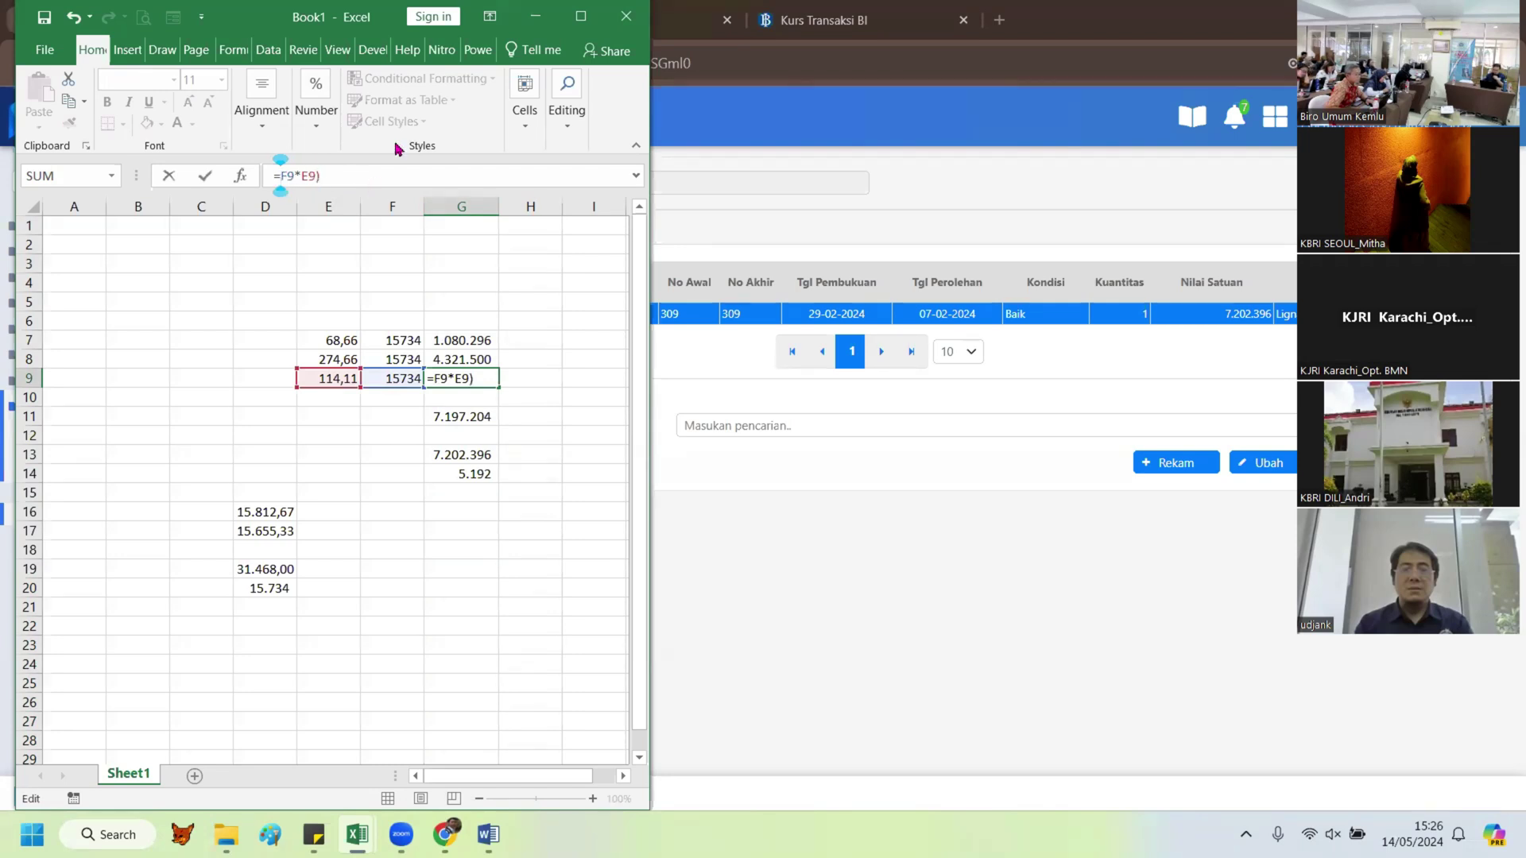
text(()
click(390, 168)
text(+)
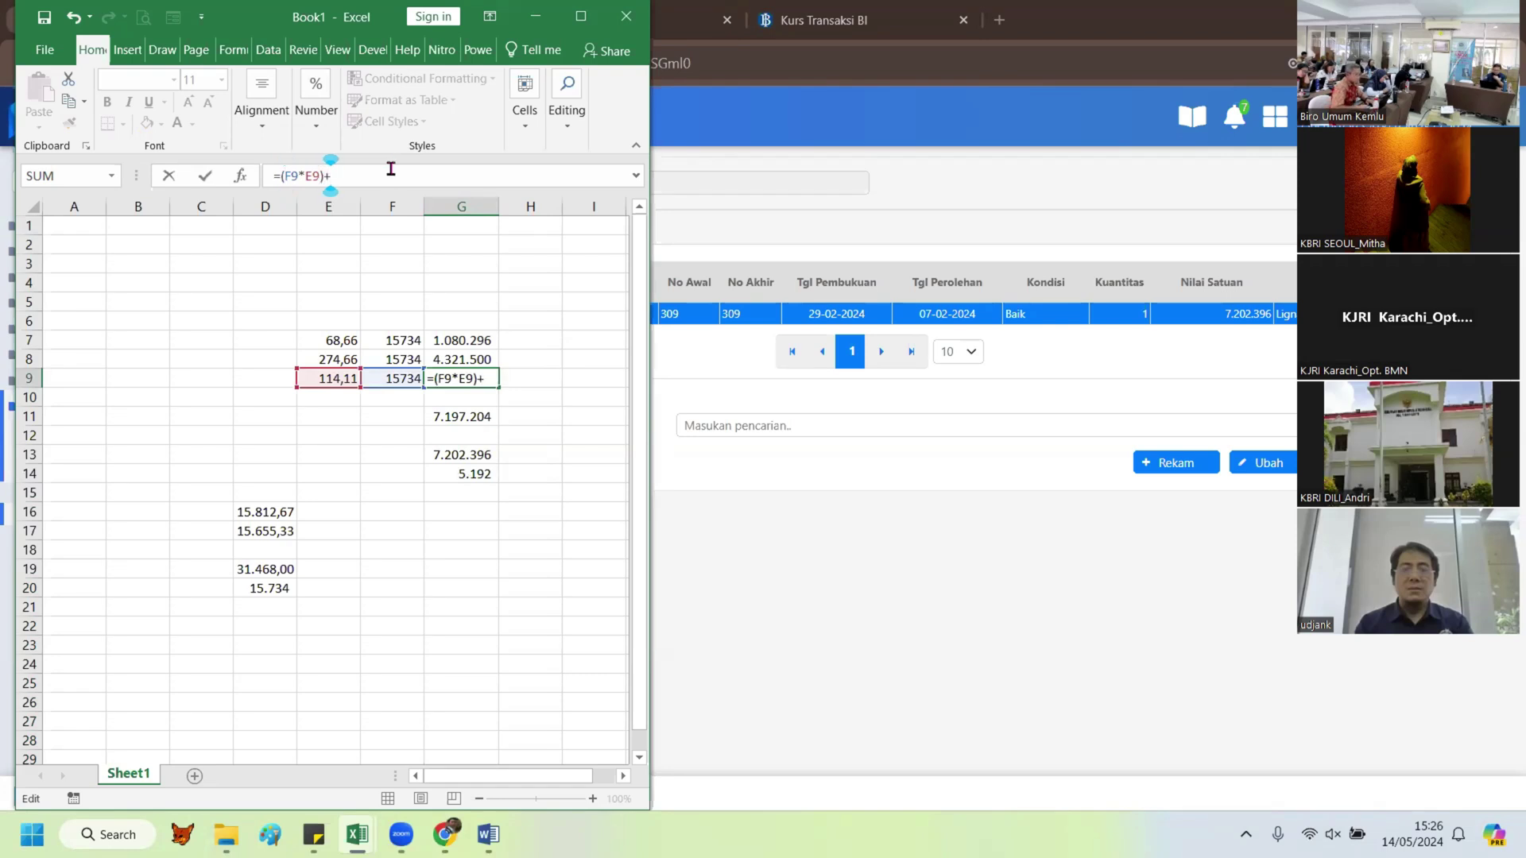
text(5192)
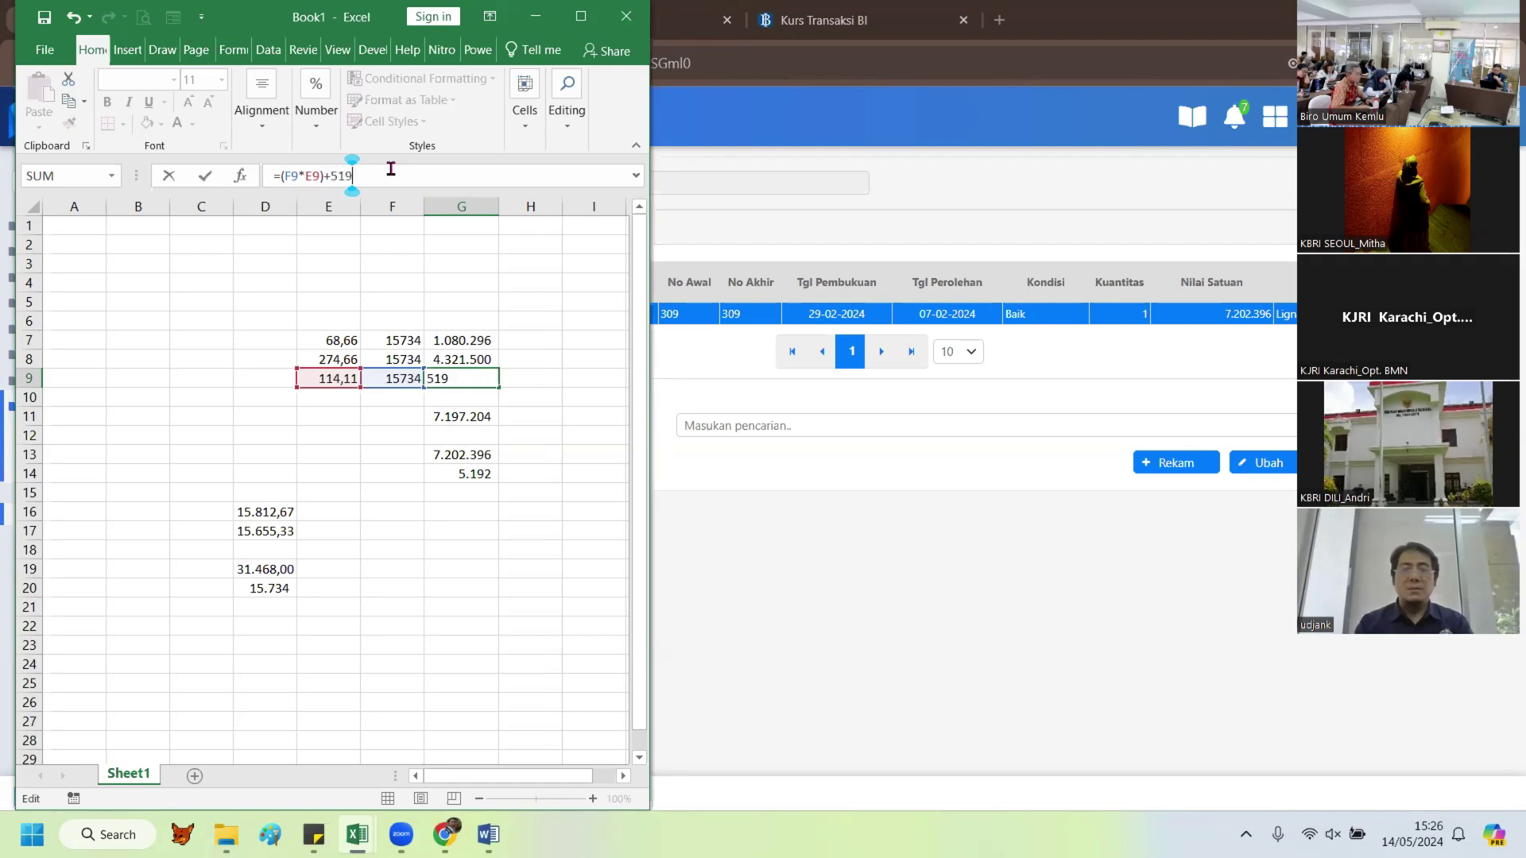
key(Return)
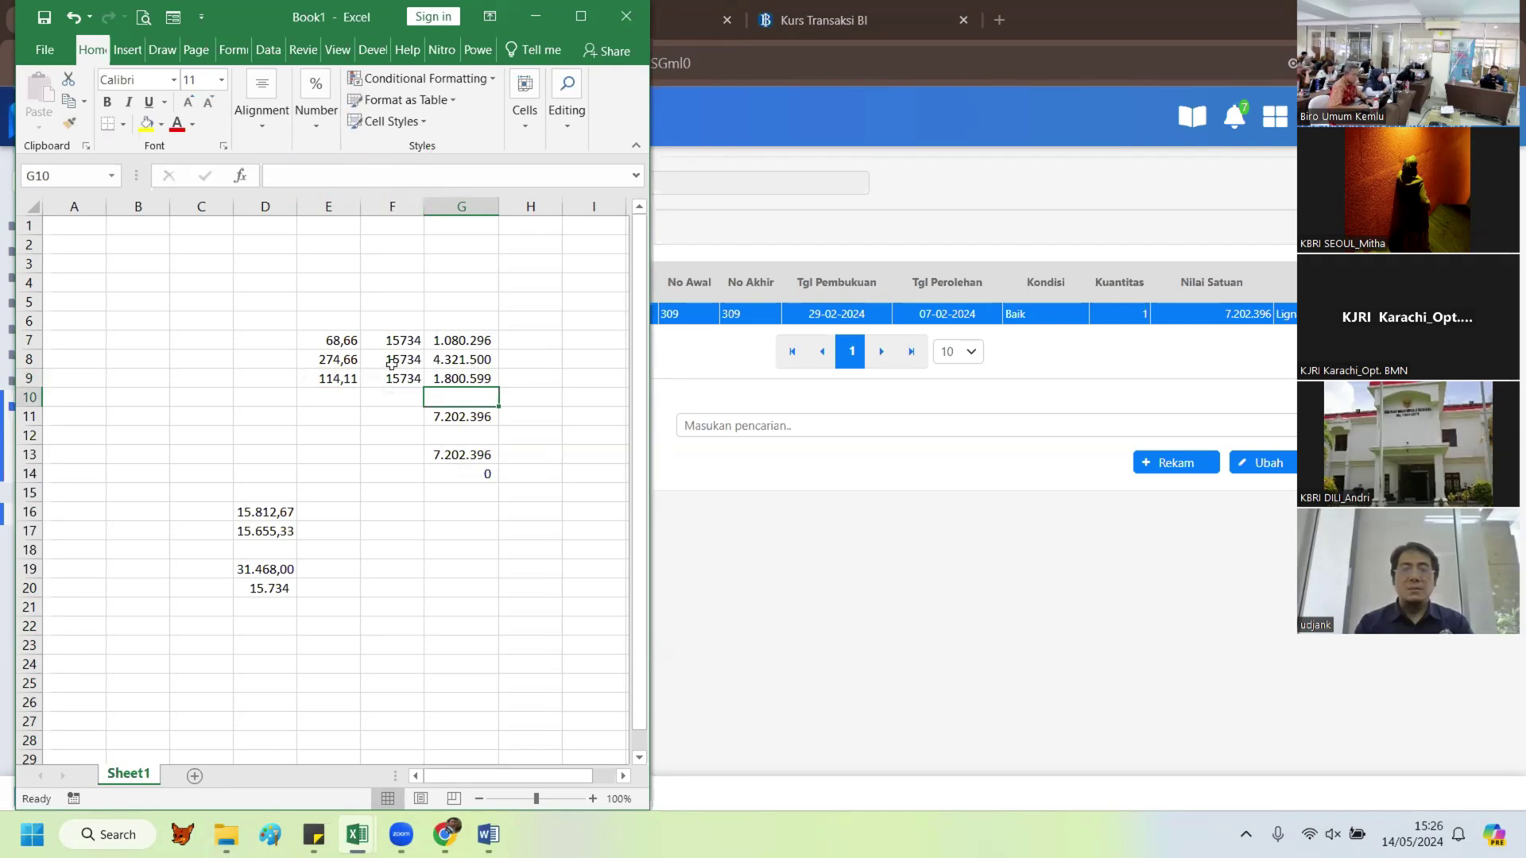
Step: Enter =G8/2 in H8 to show half of 4.321.500, which is 2.160.750
click(332, 357)
click(453, 361)
click(534, 363)
text(=)
key(Left)
text(/2)
key(Return)
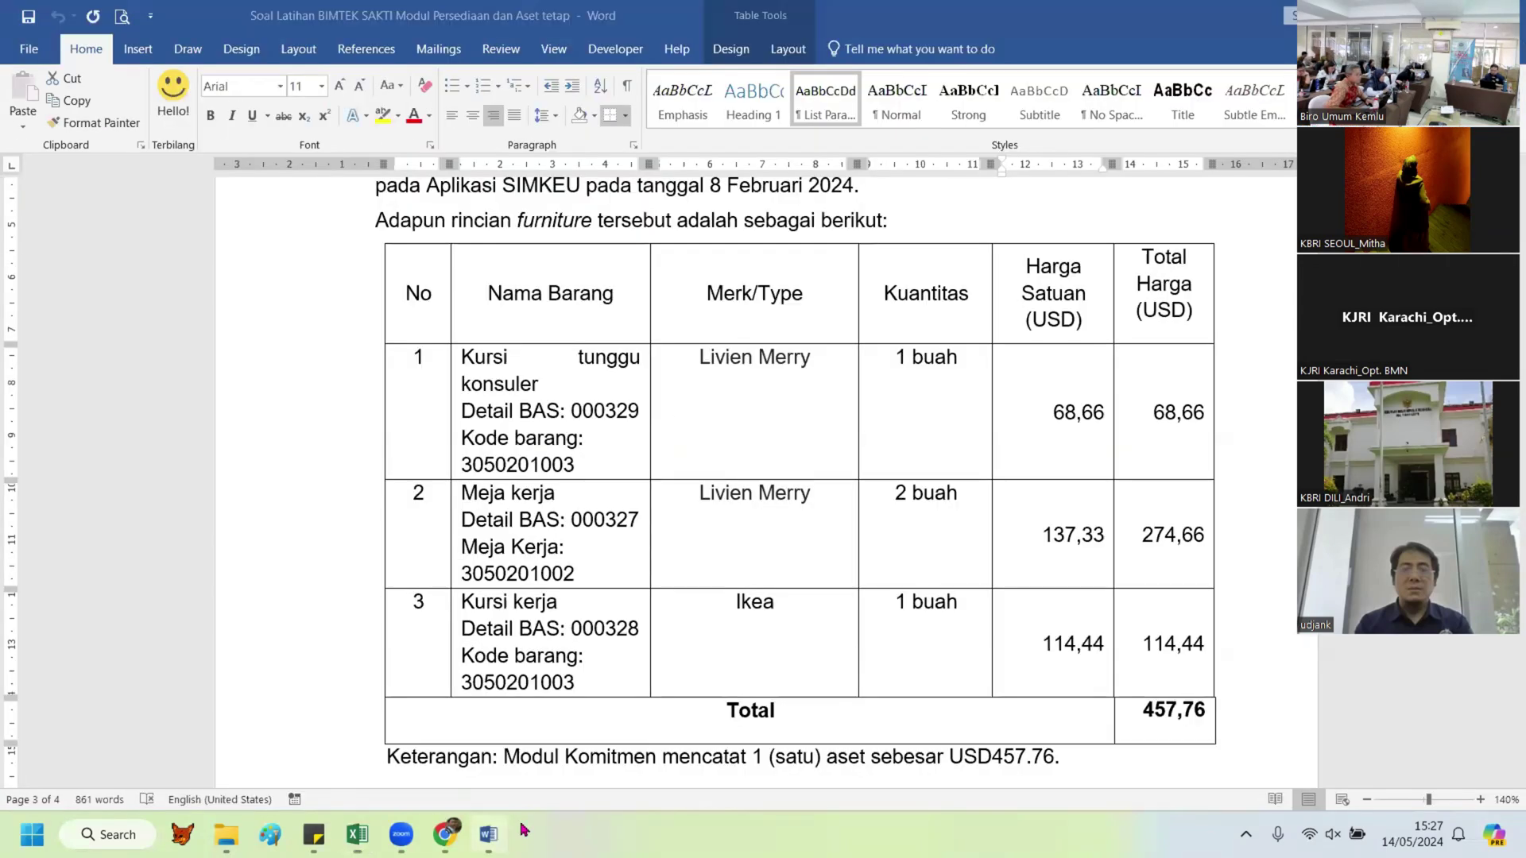
Step: Copy the first item's Excel total and paste 1.080.296 under the first brand in Word
key(alt+Tab)
click(1233, 423)
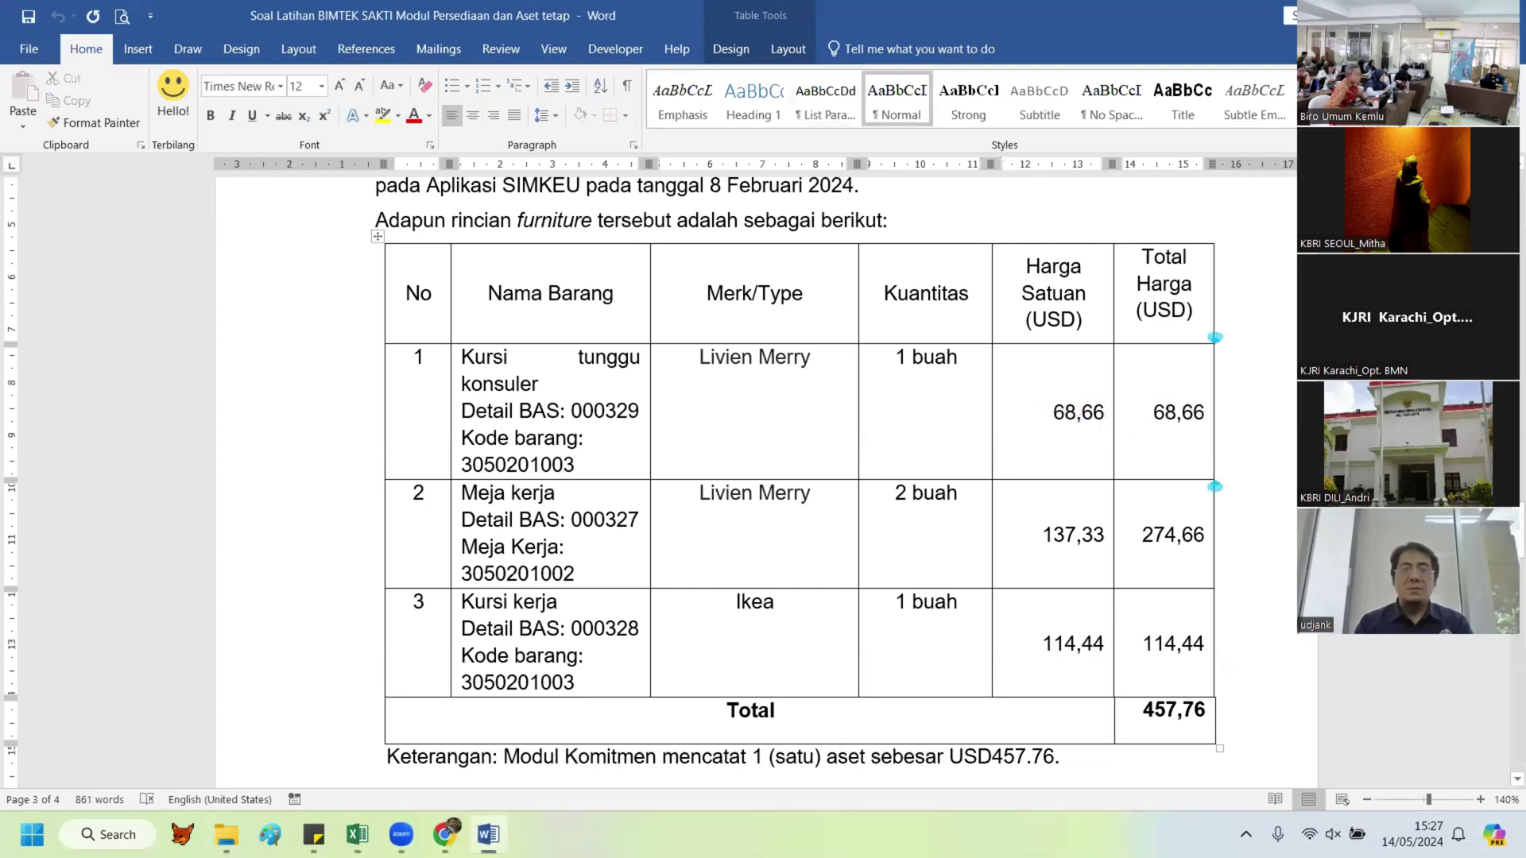
mouse_move(356, 834)
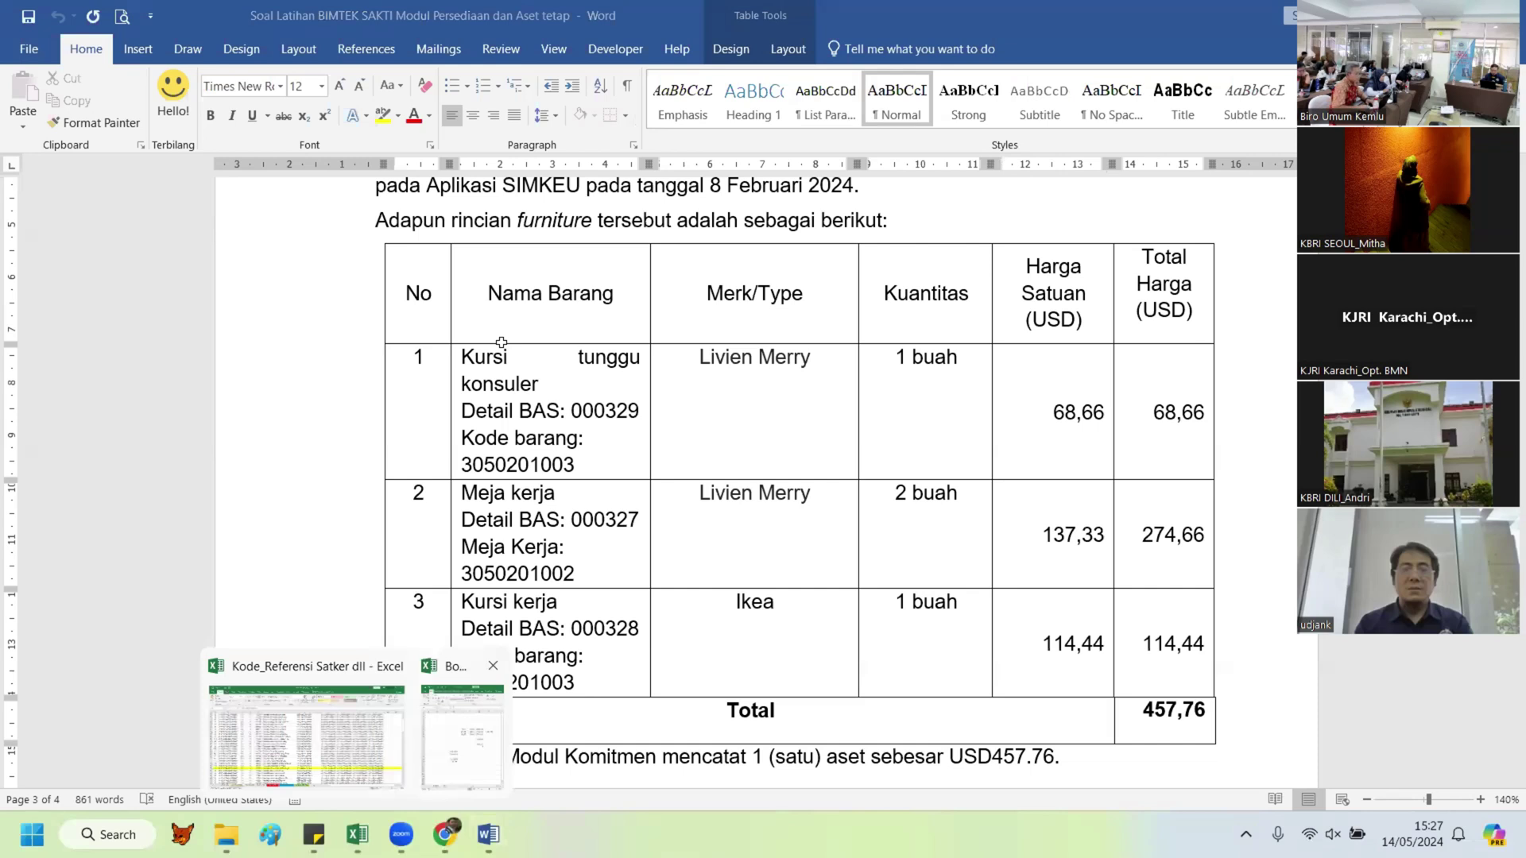
key(alt+Tab)
click(441, 340)
right_click(443, 343)
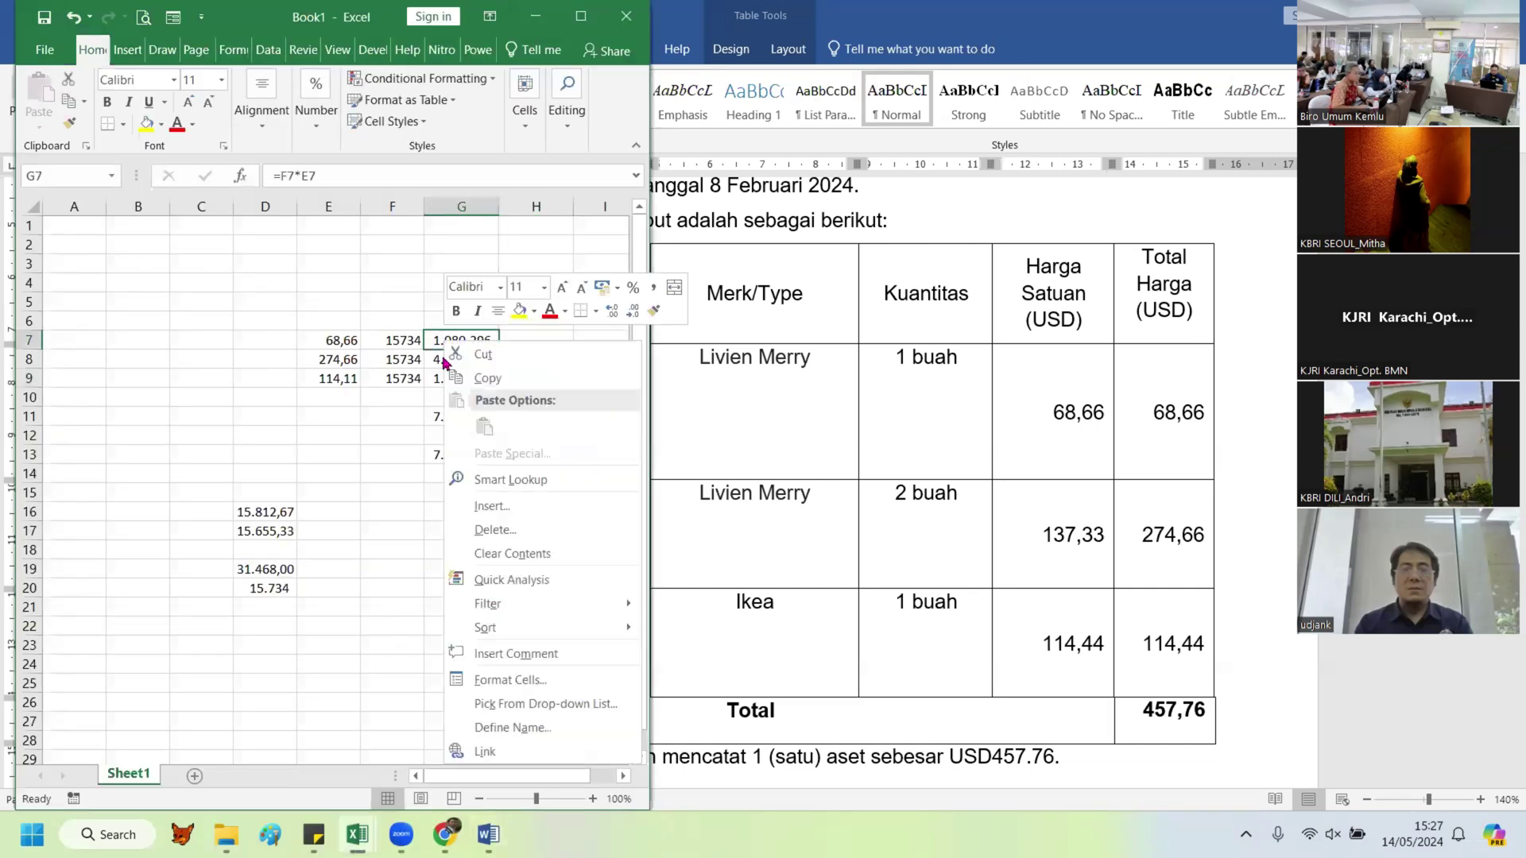
click(488, 378)
click(914, 435)
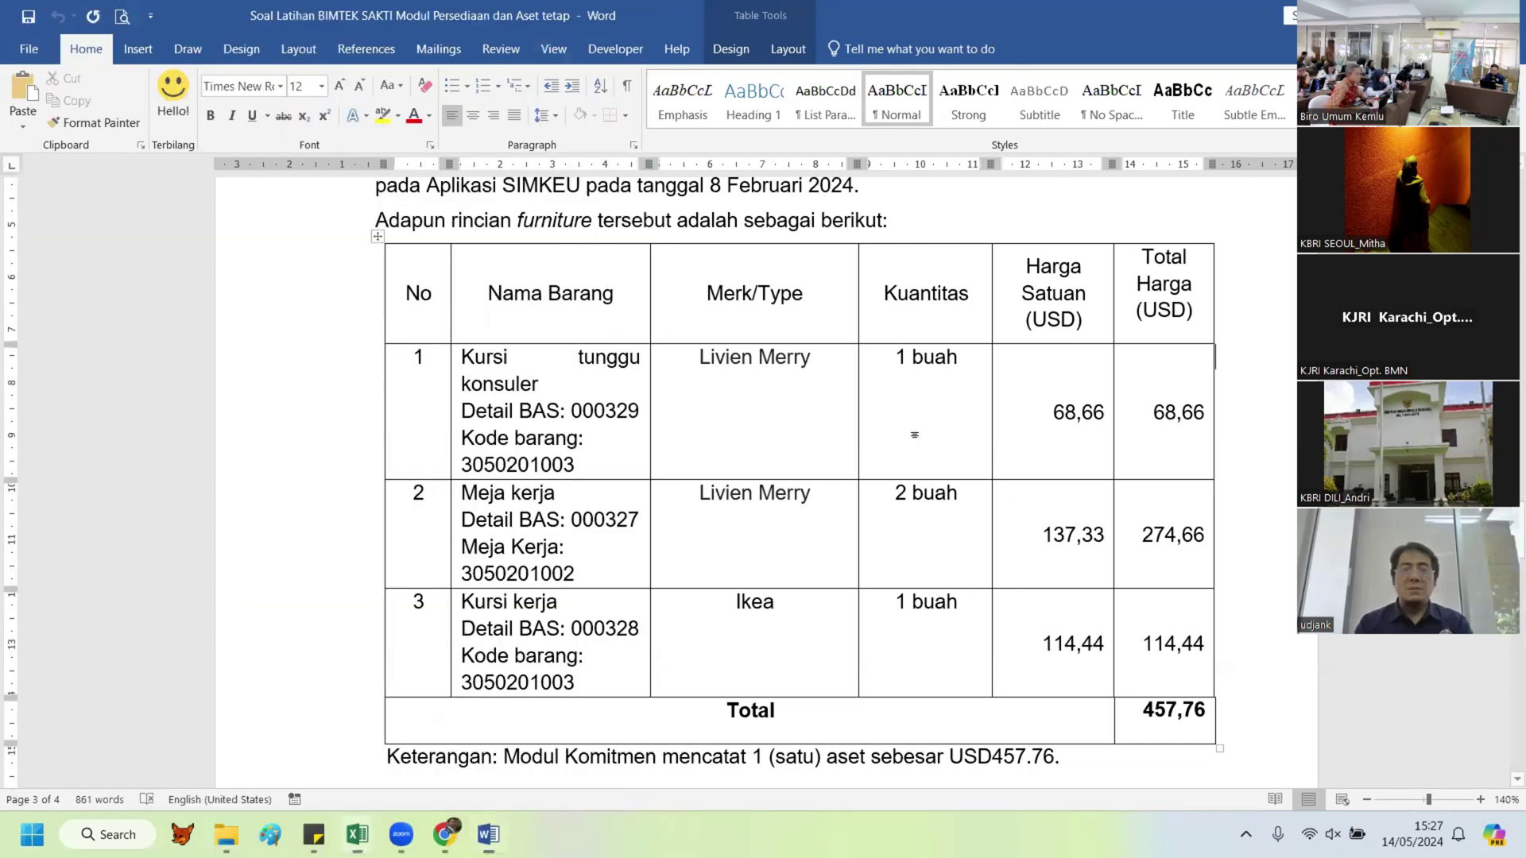
click(775, 358)
click(830, 361)
key(Return)
key(Return)
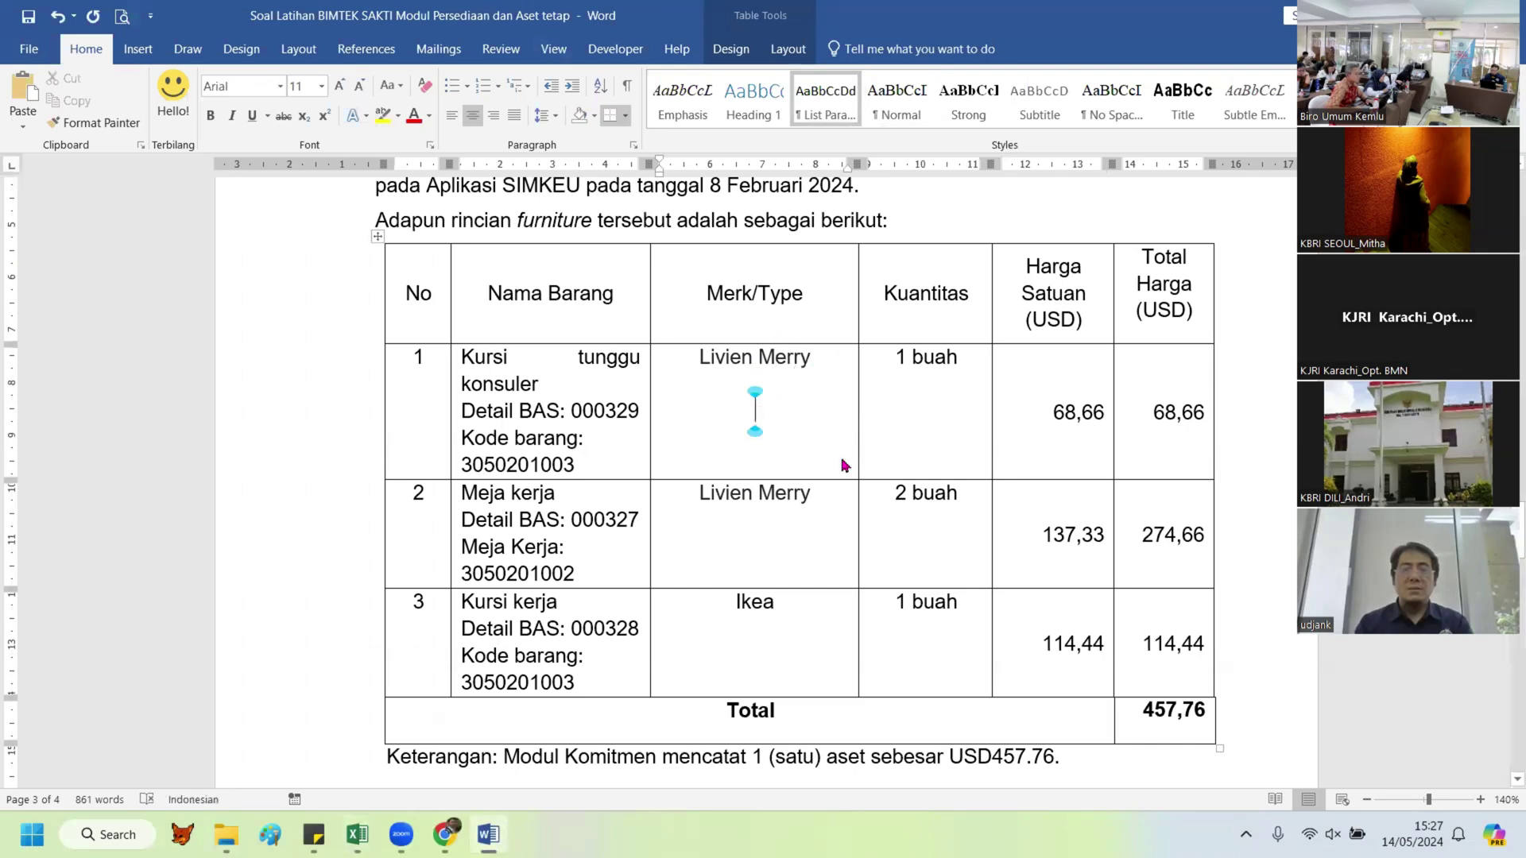
right_click(761, 410)
key(Escape)
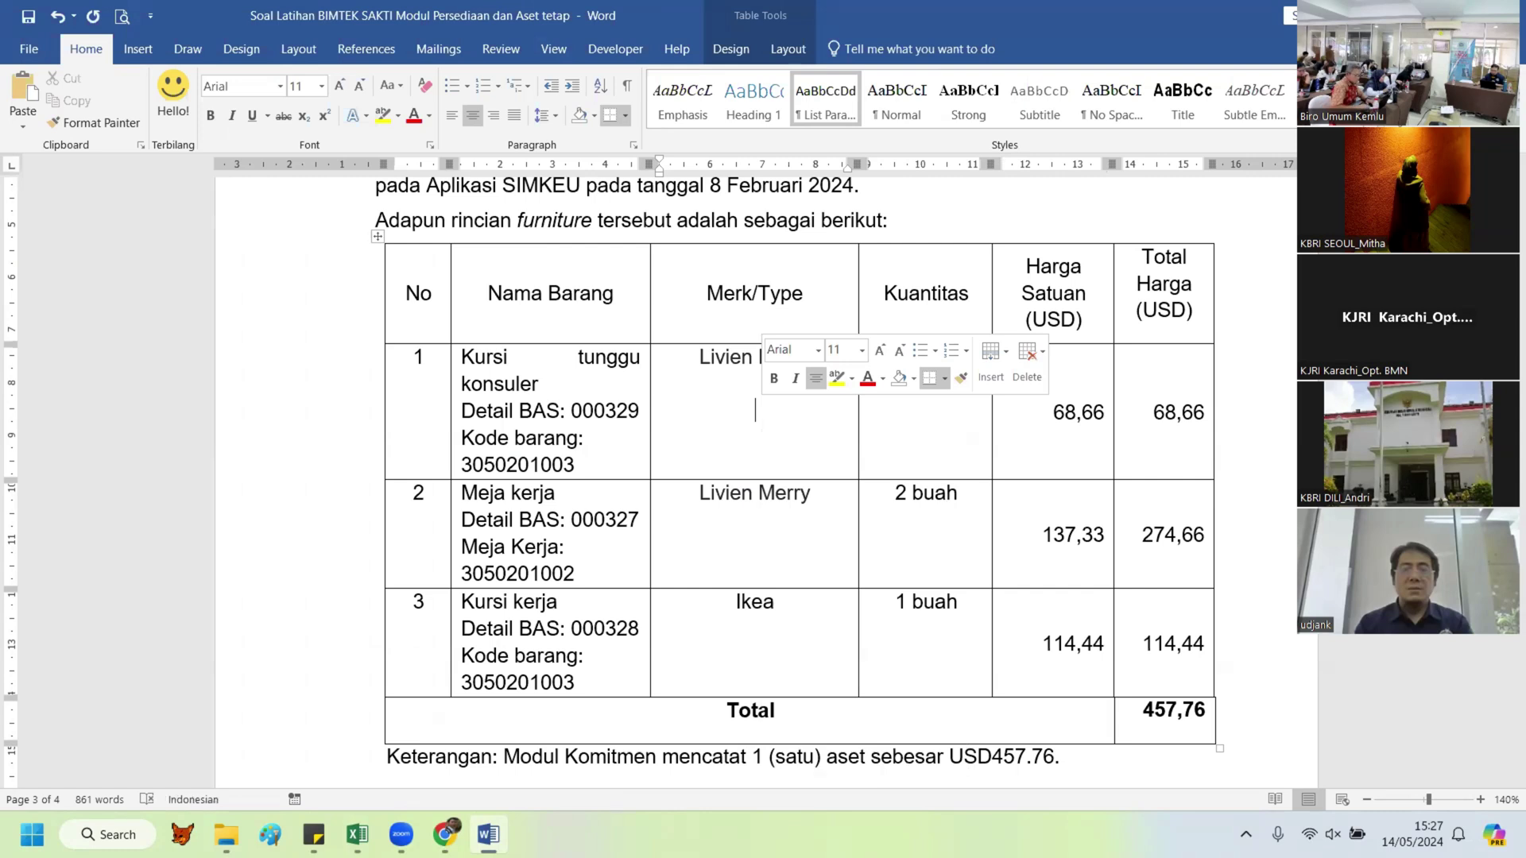
key(ctrl+v)
Step: Copy 2.160.750 from Excel and paste it as plain text below Livien Merry in the Meja kerja row
mouse_move(356, 834)
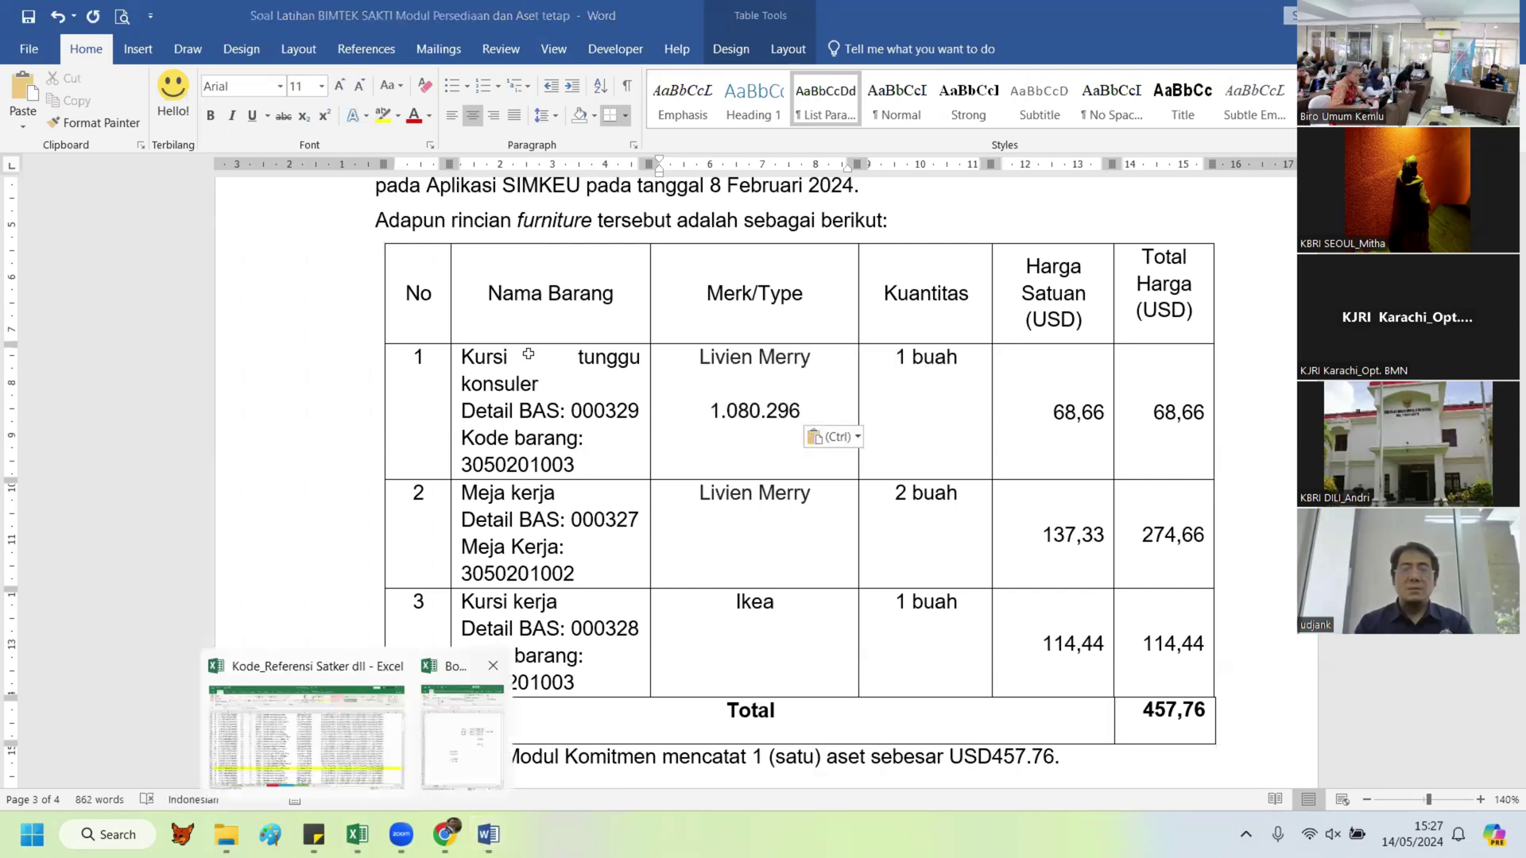
click(463, 739)
click(529, 356)
key(ctrl+c)
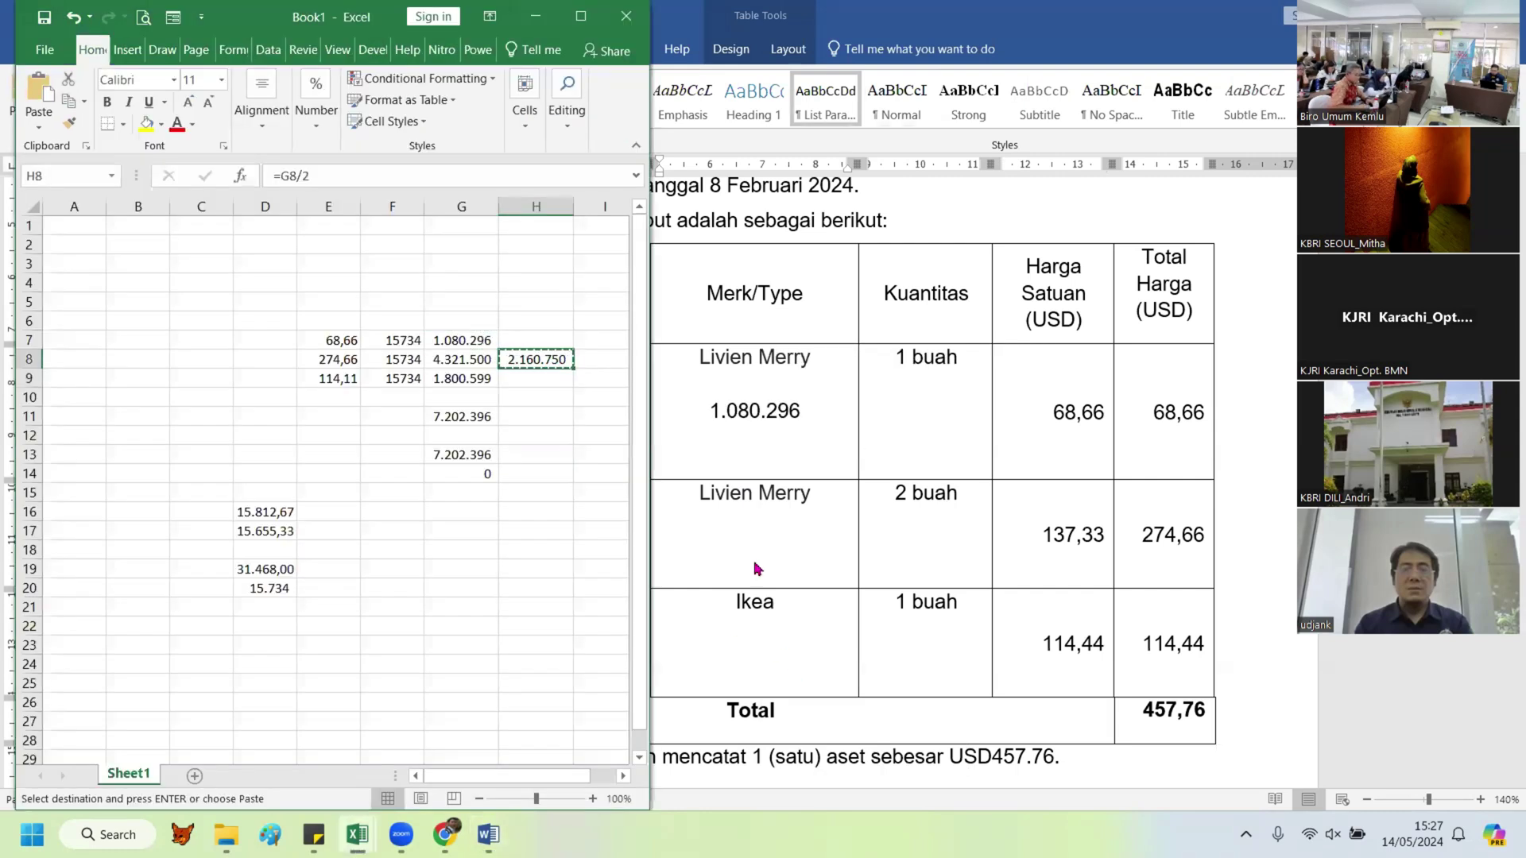
click(759, 550)
click(758, 493)
right_click(760, 554)
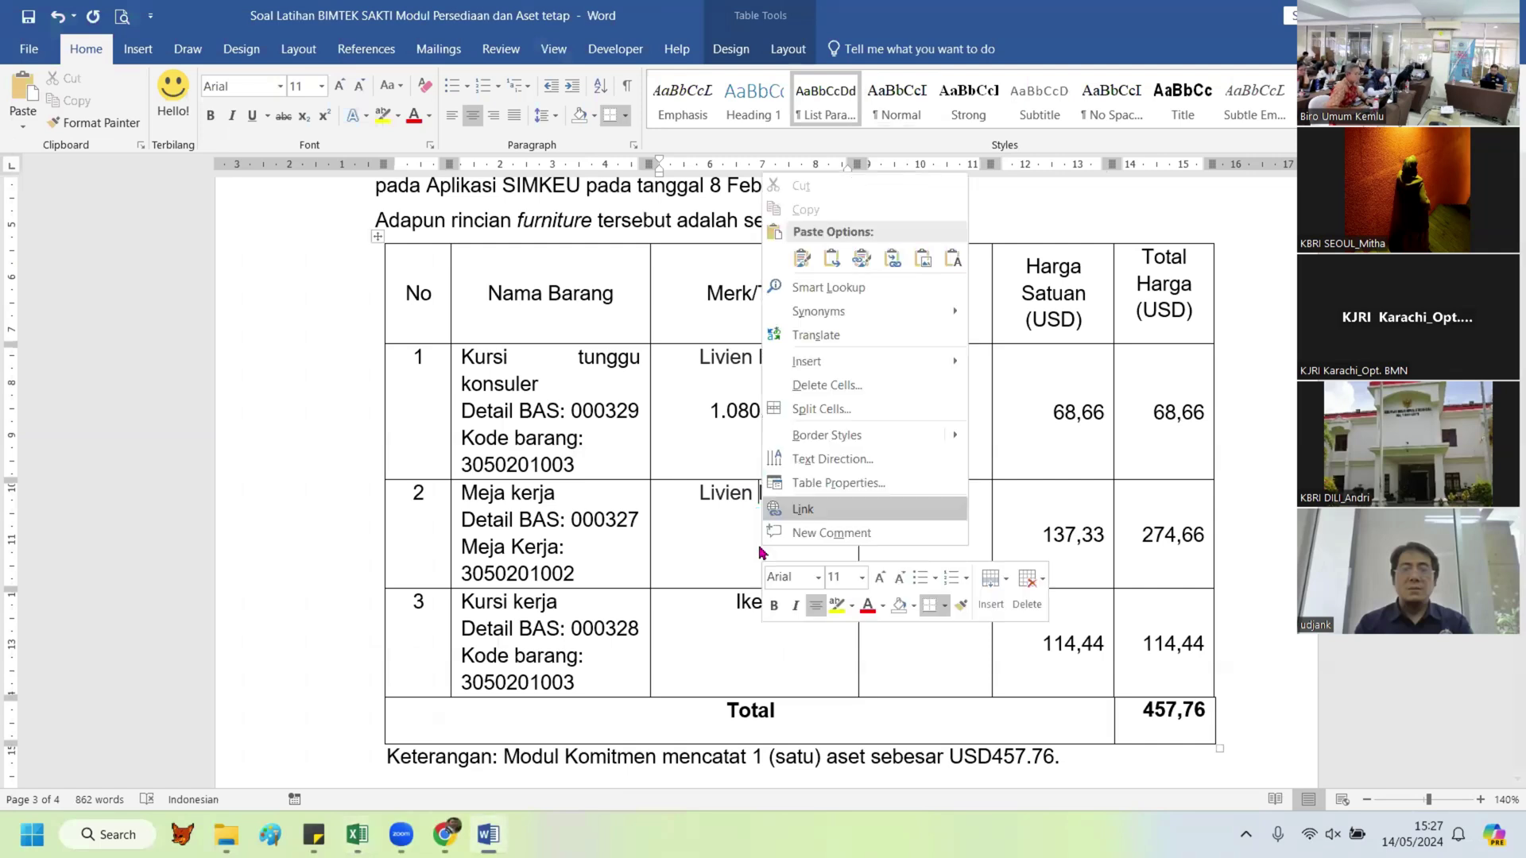
click(812, 493)
key(Return)
key(Return)
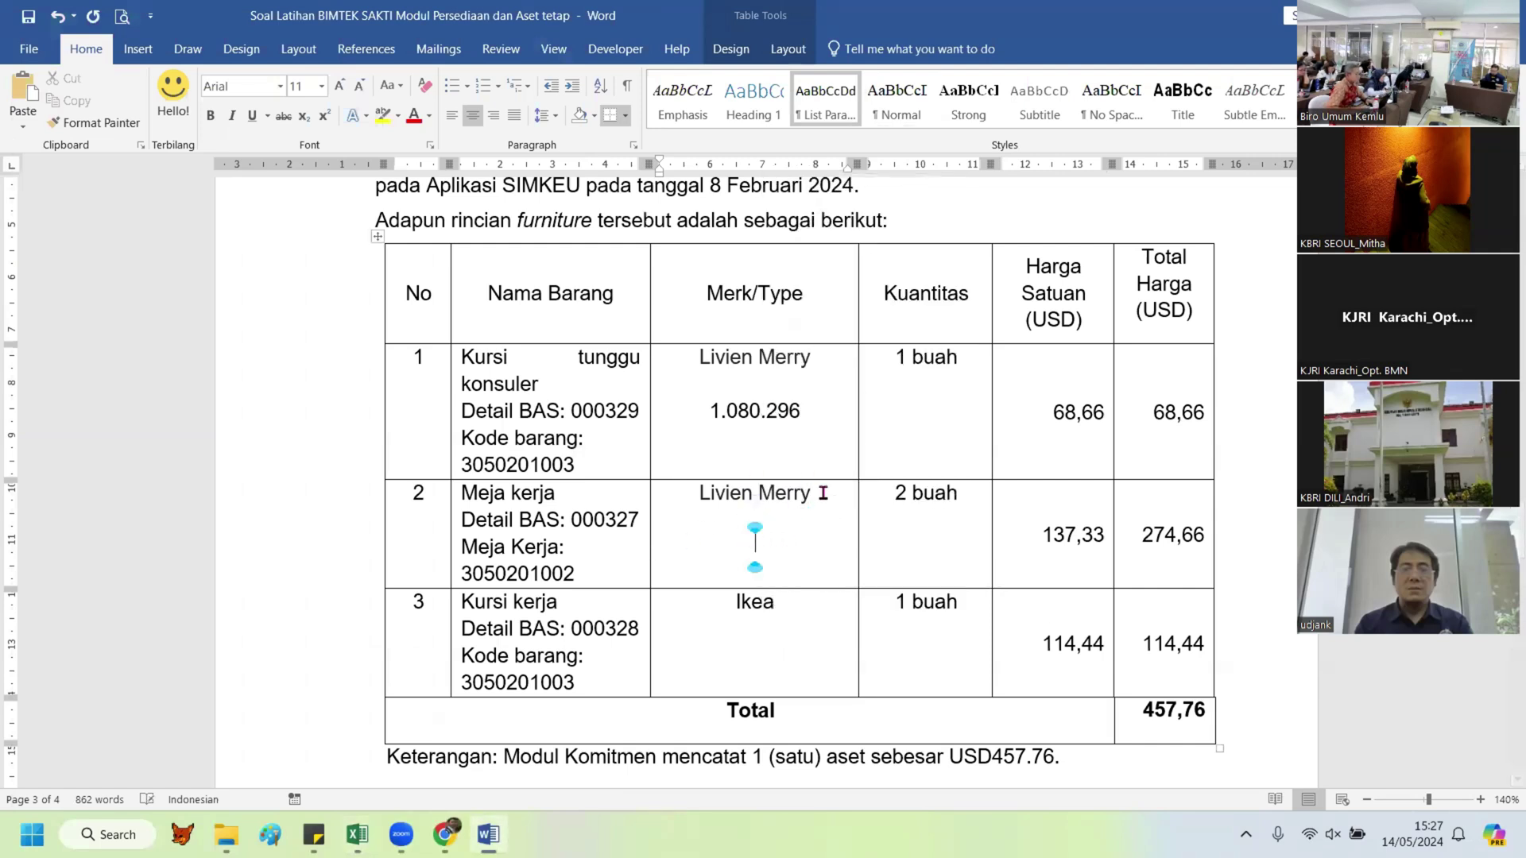
right_click(761, 542)
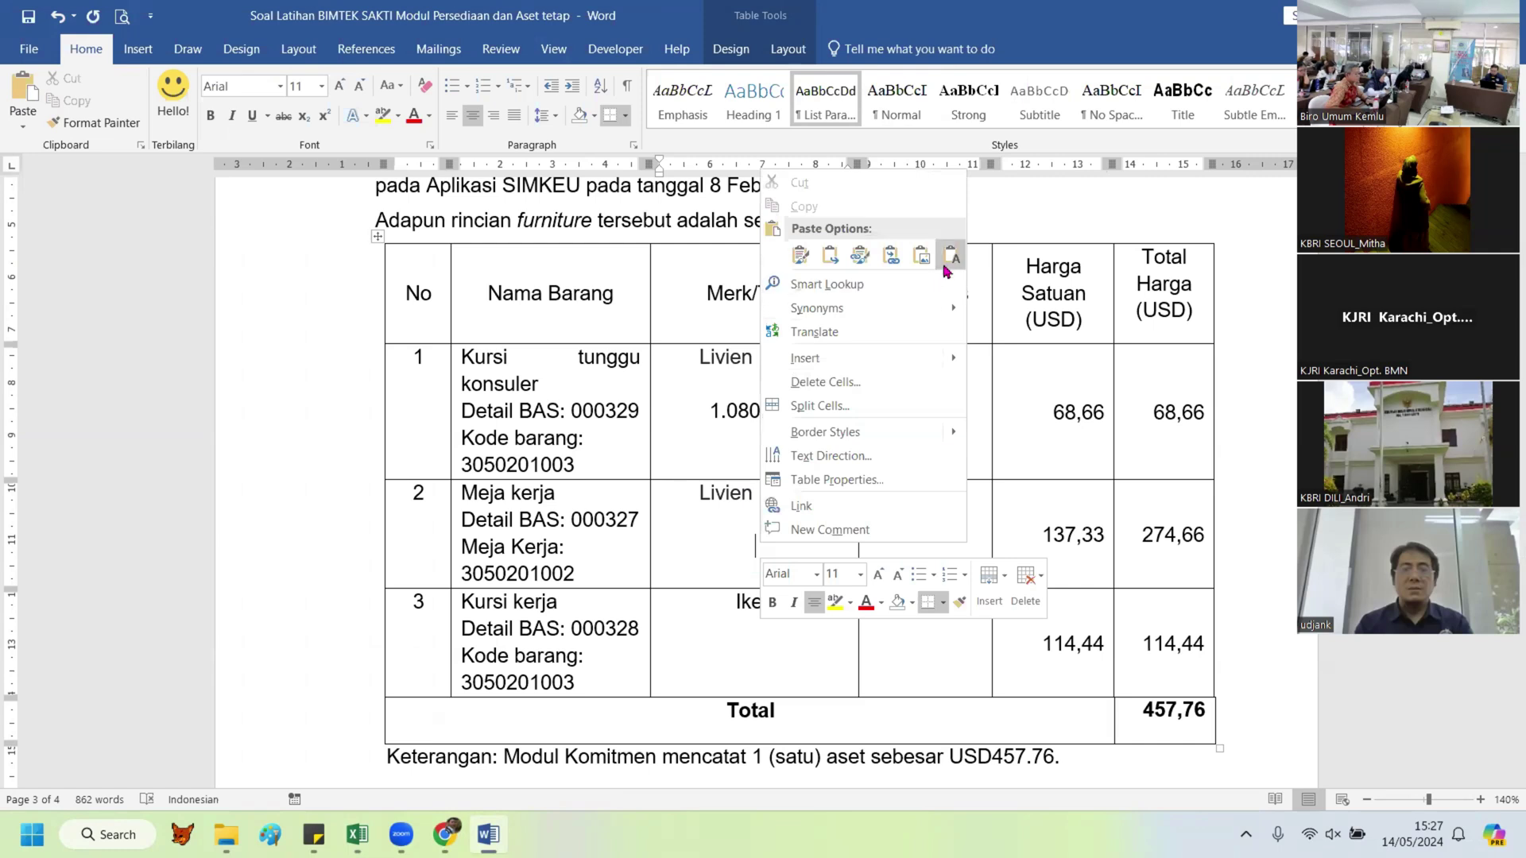
click(949, 254)
Step: Paste the third item's total 1.800.599 as plain text below Ikea
click(358, 834)
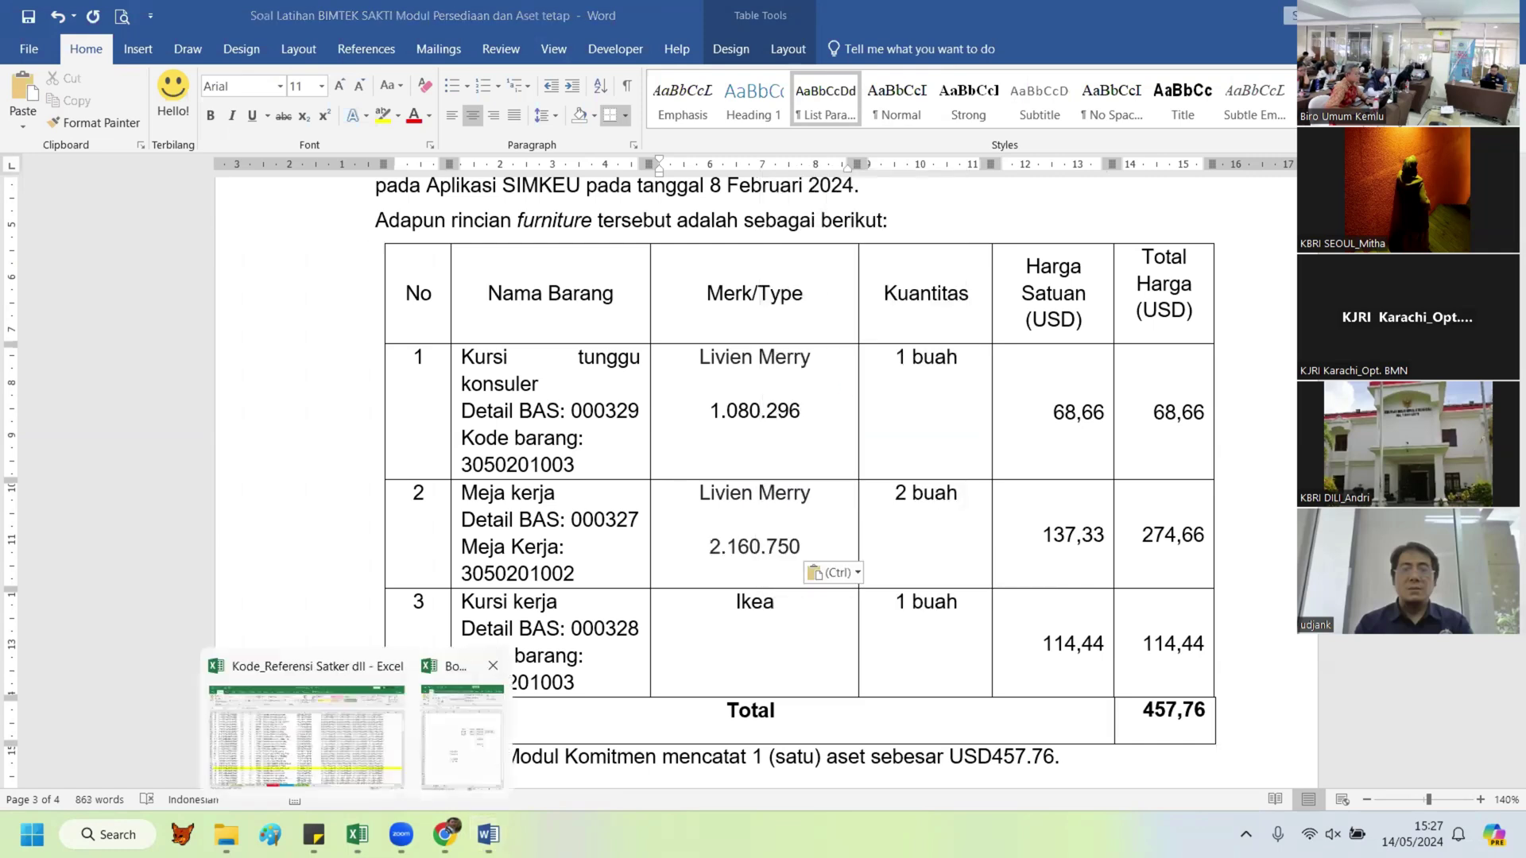
click(468, 379)
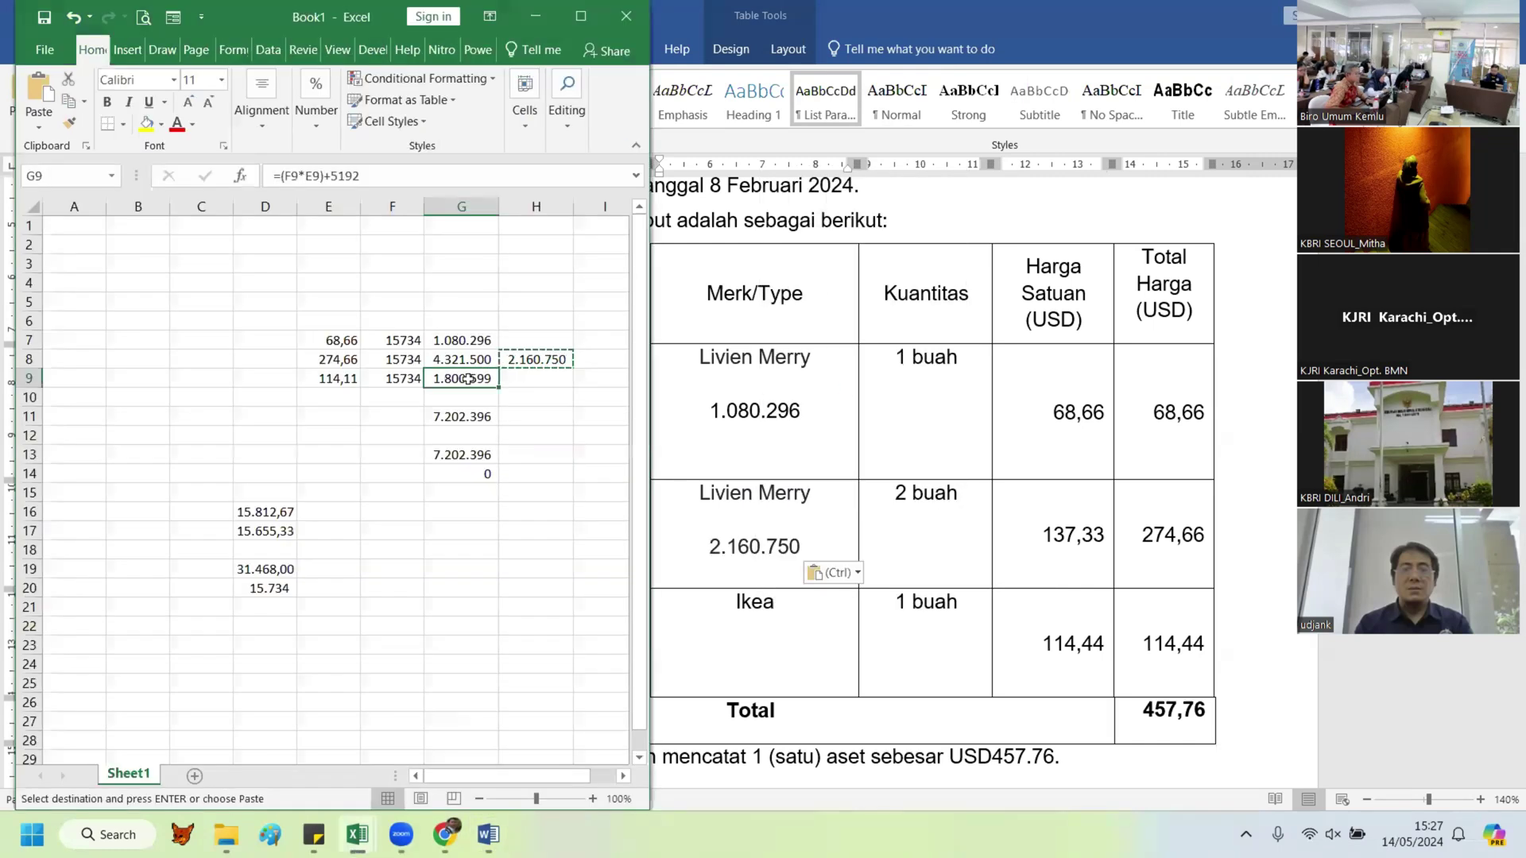
click(802, 602)
click(752, 650)
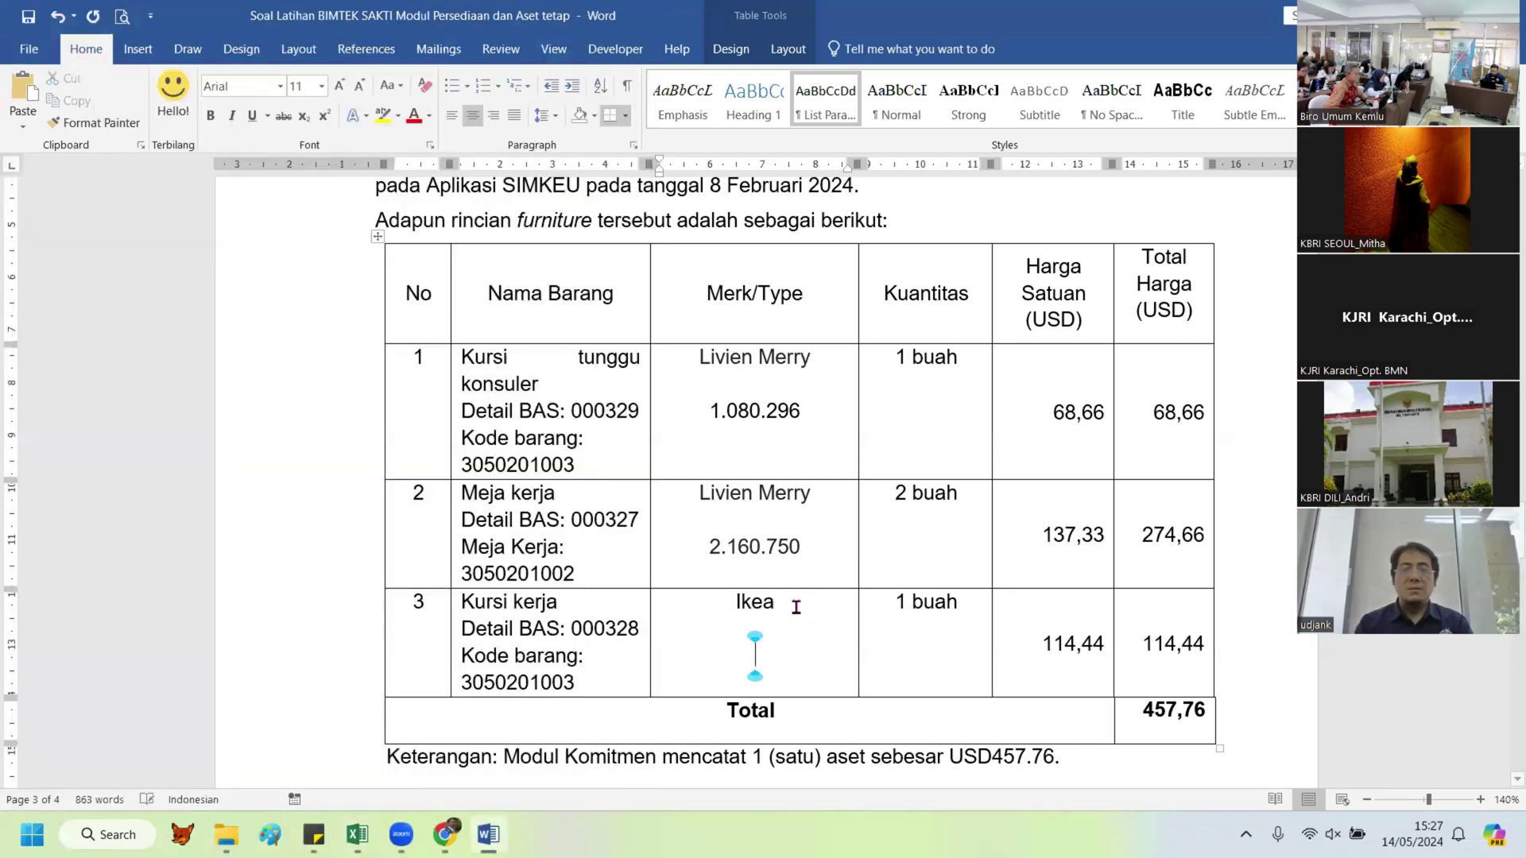
right_click(759, 651)
click(947, 362)
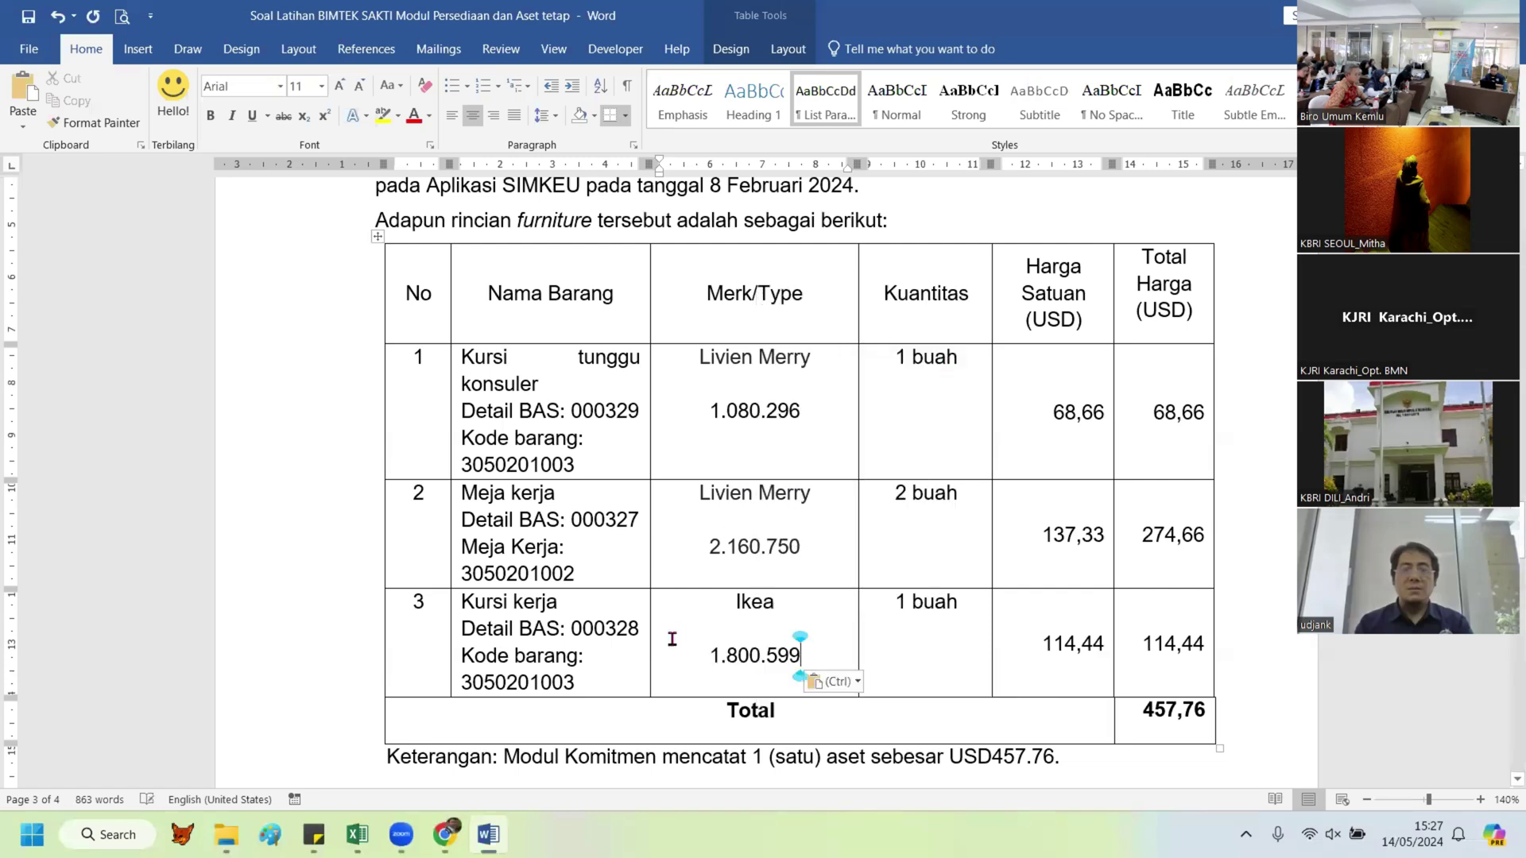
Step: Highlight 1.800.599, 2.160.750 and 1.080.296 in yellow
double_click(798, 650)
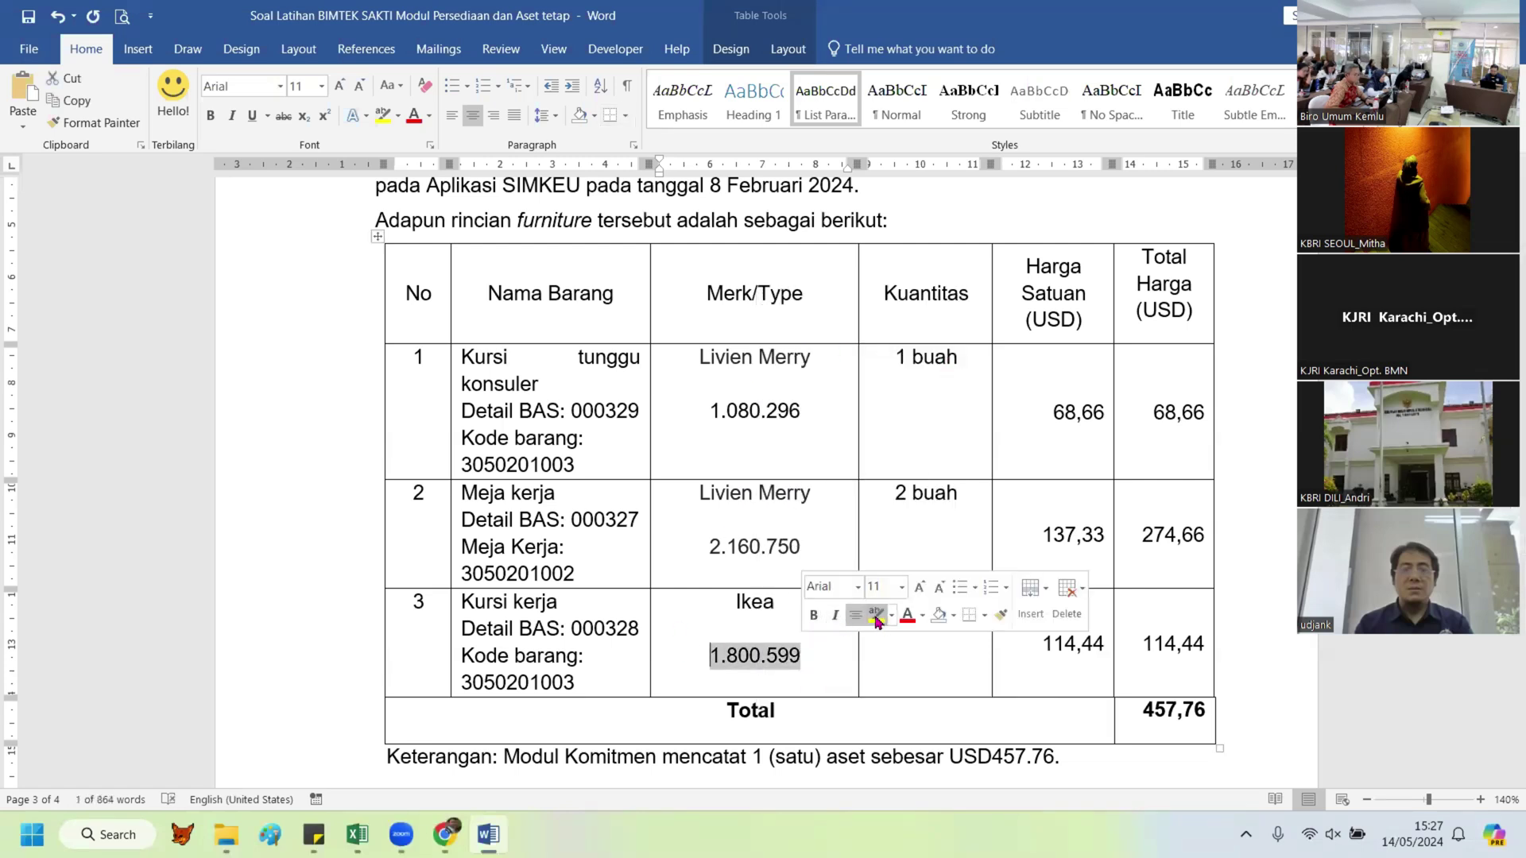
click(879, 618)
drag(697, 557, 797, 547)
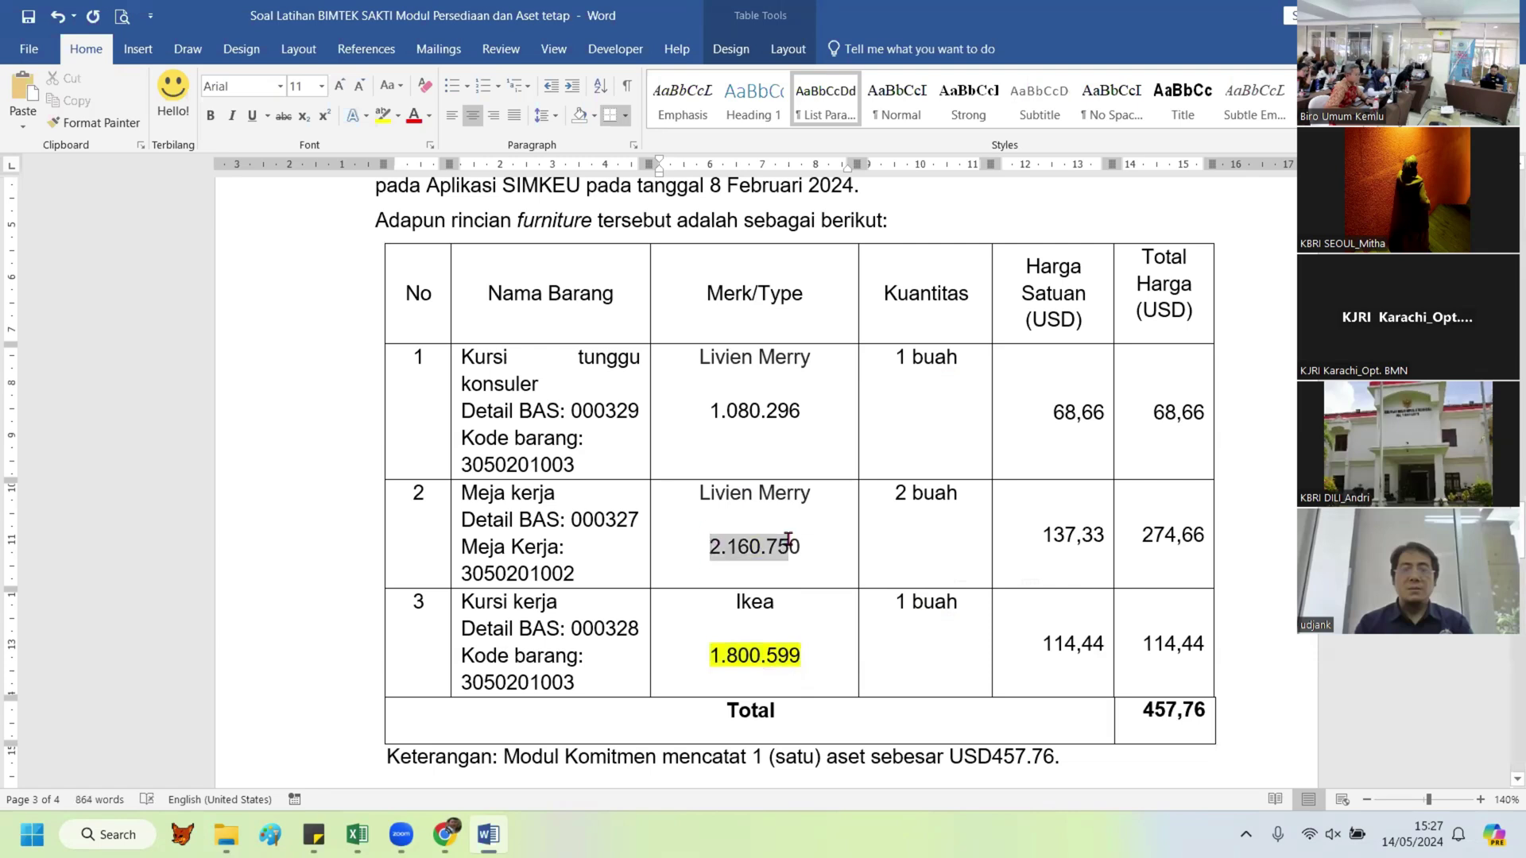
click(881, 523)
drag(699, 413, 803, 411)
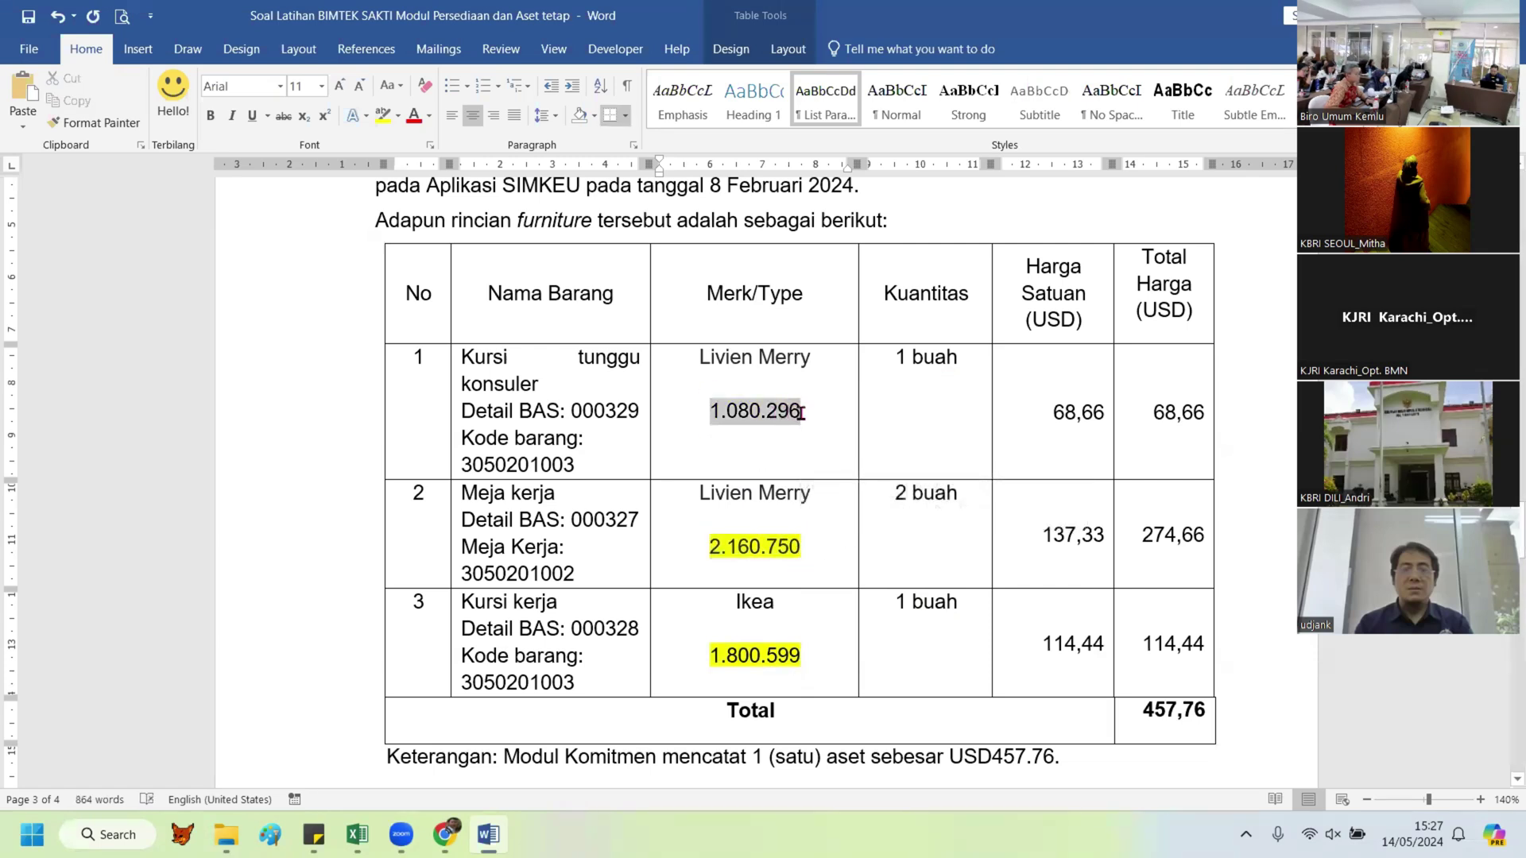
click(876, 379)
click(800, 410)
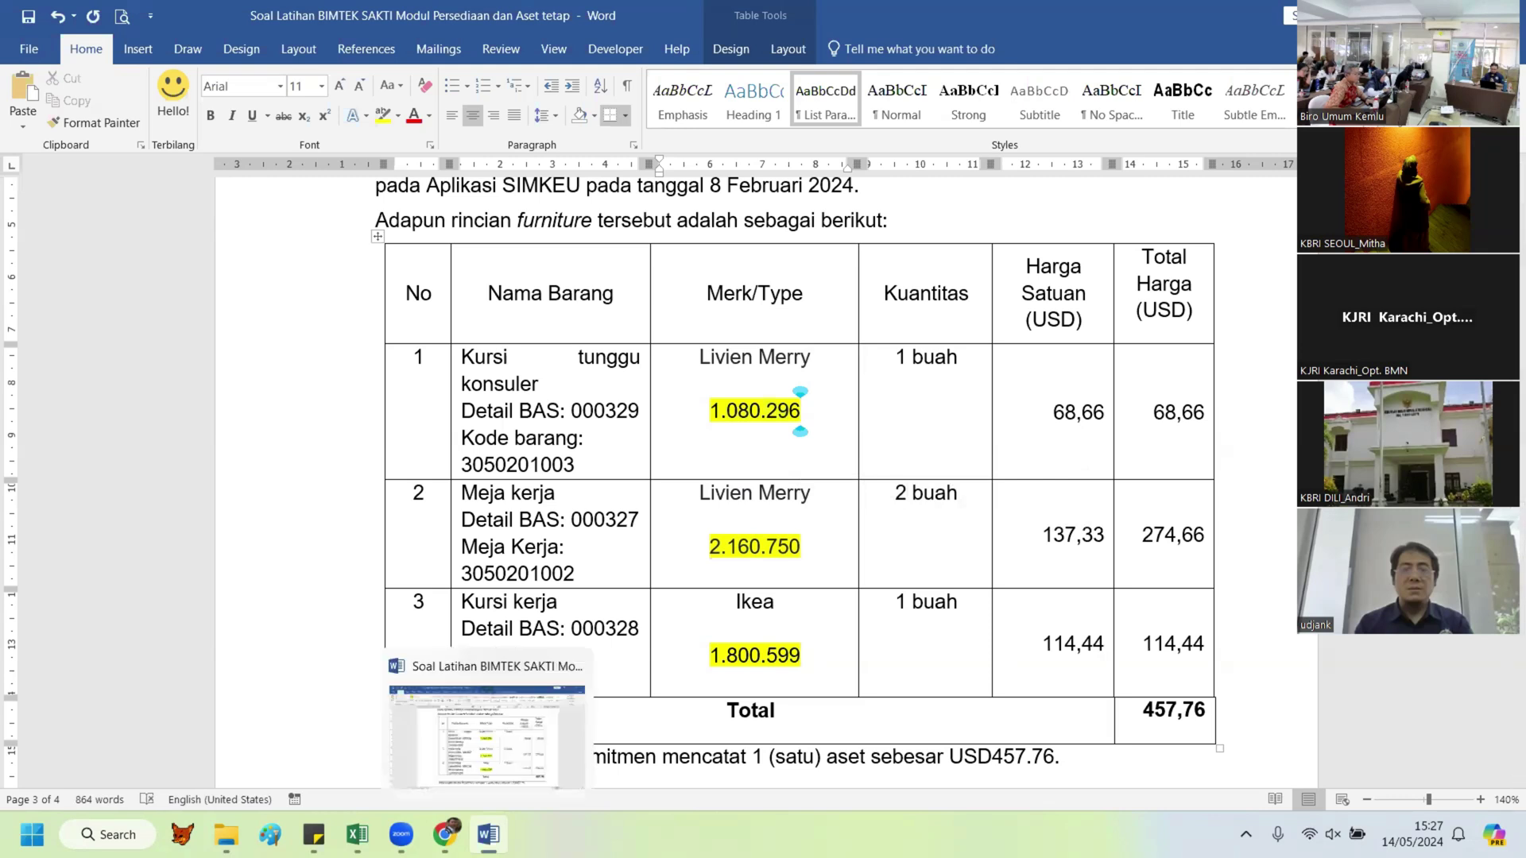
Step: In the SAKTI browser tab, go to Aset Tetap > Persetujuan > Persetujuan Transaksi
click(444, 834)
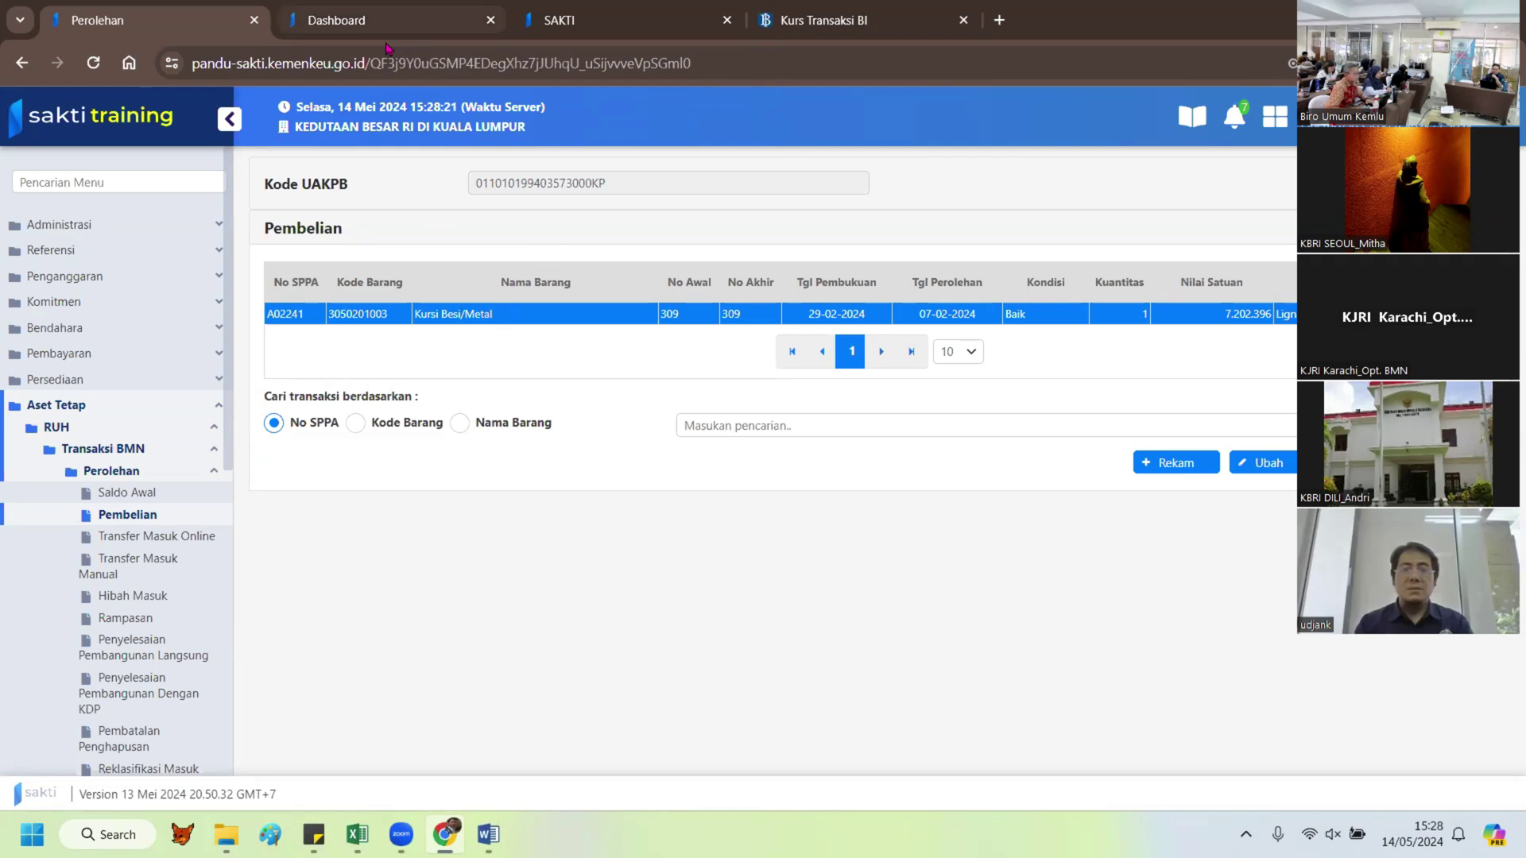
click(560, 18)
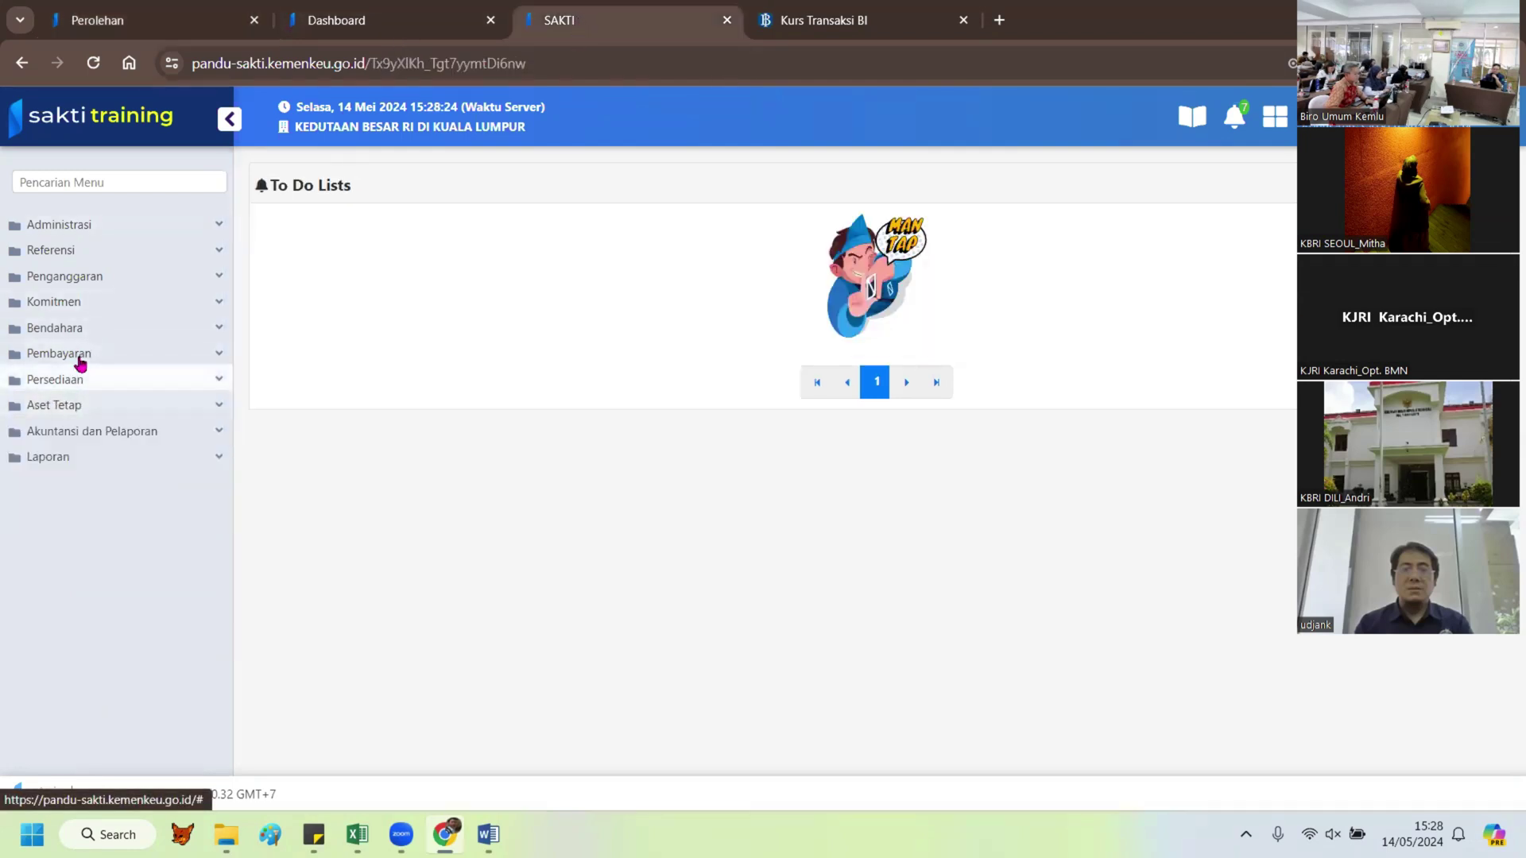
click(71, 407)
click(99, 452)
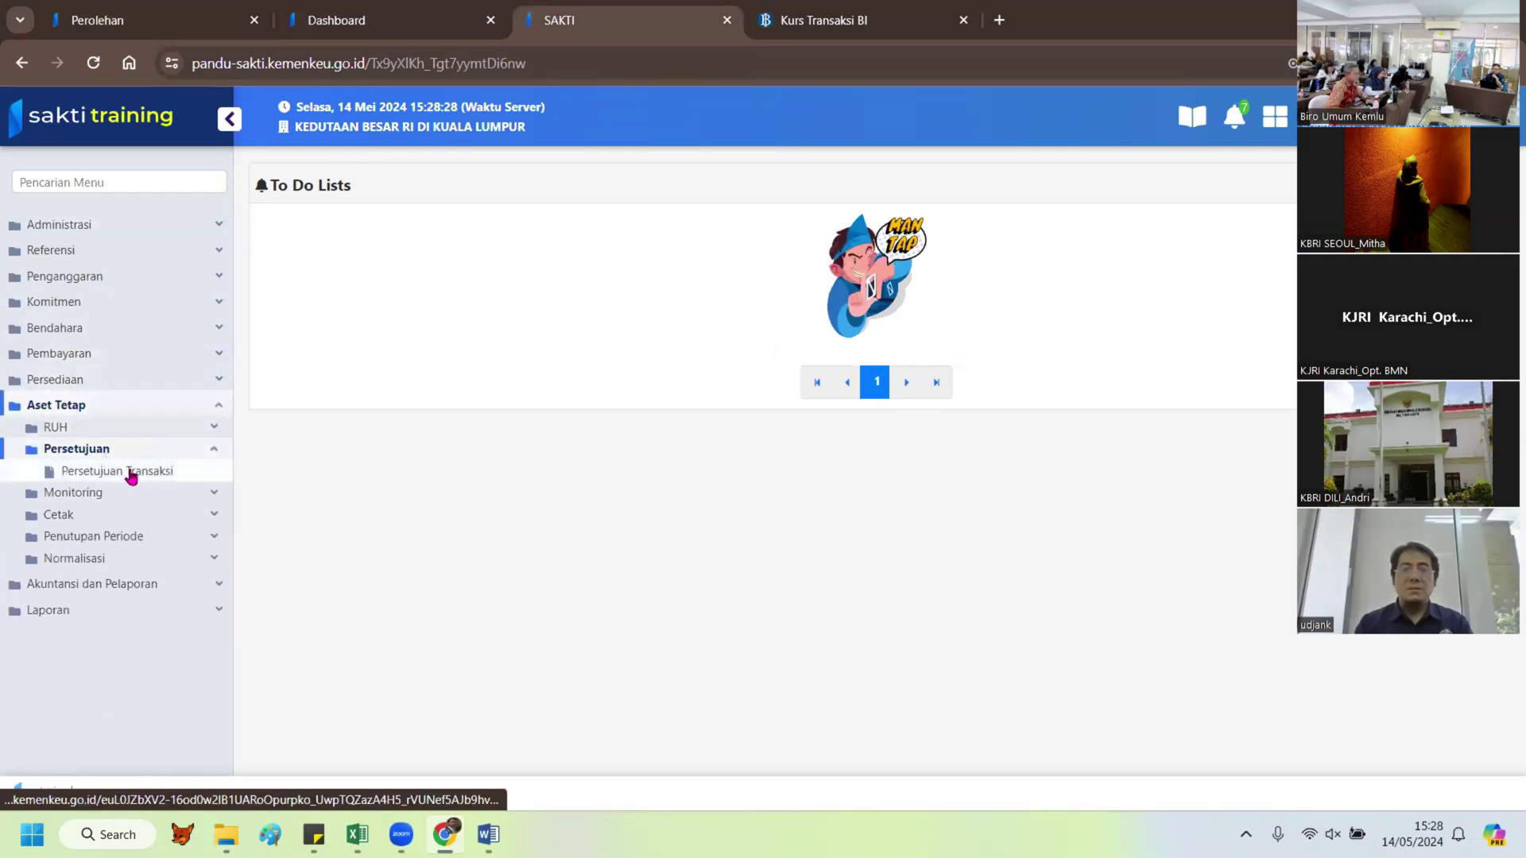
click(127, 473)
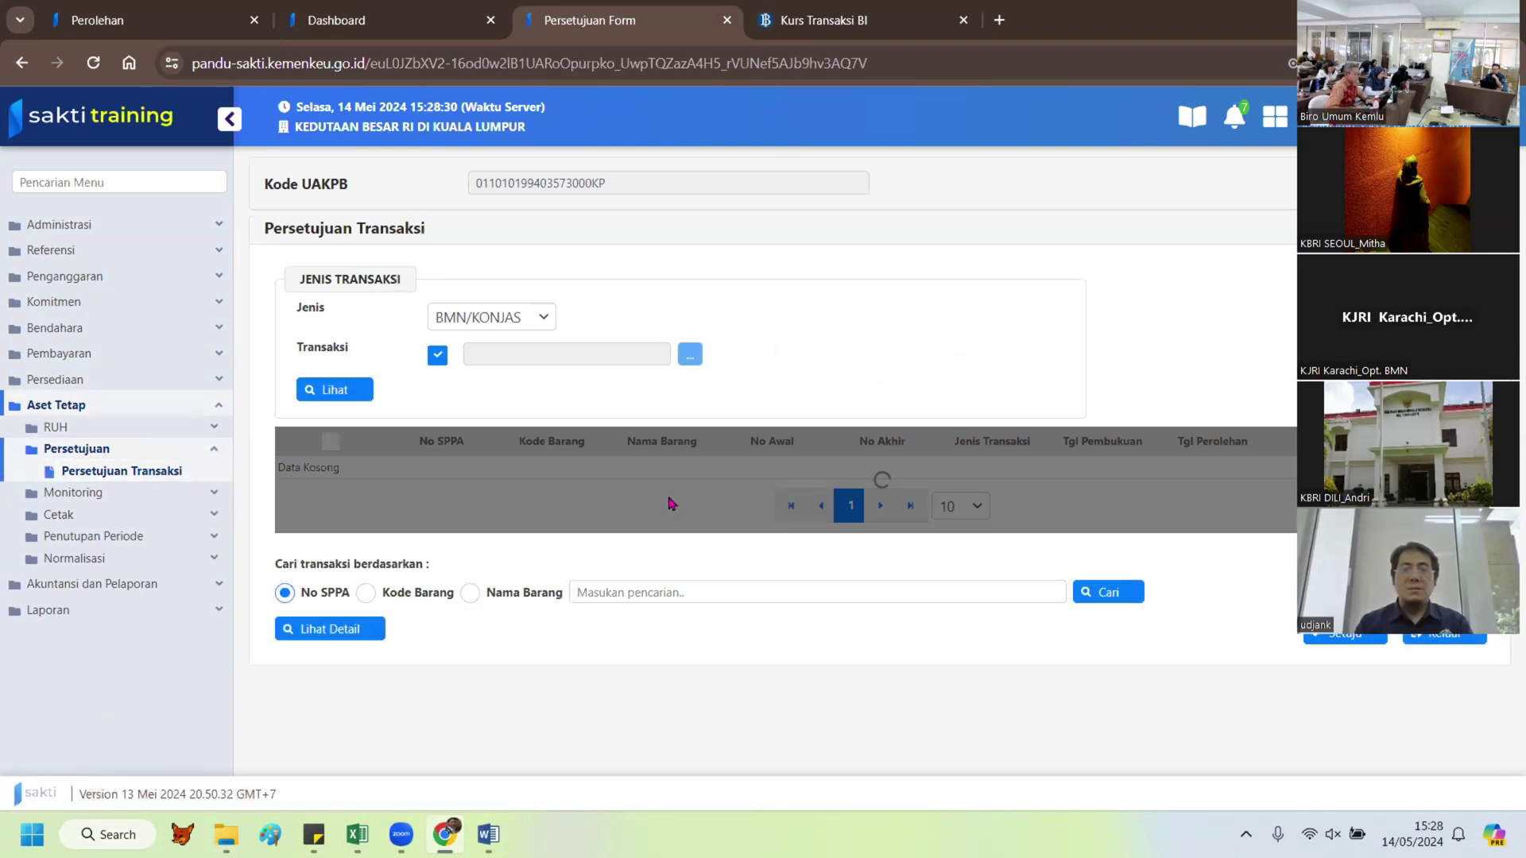
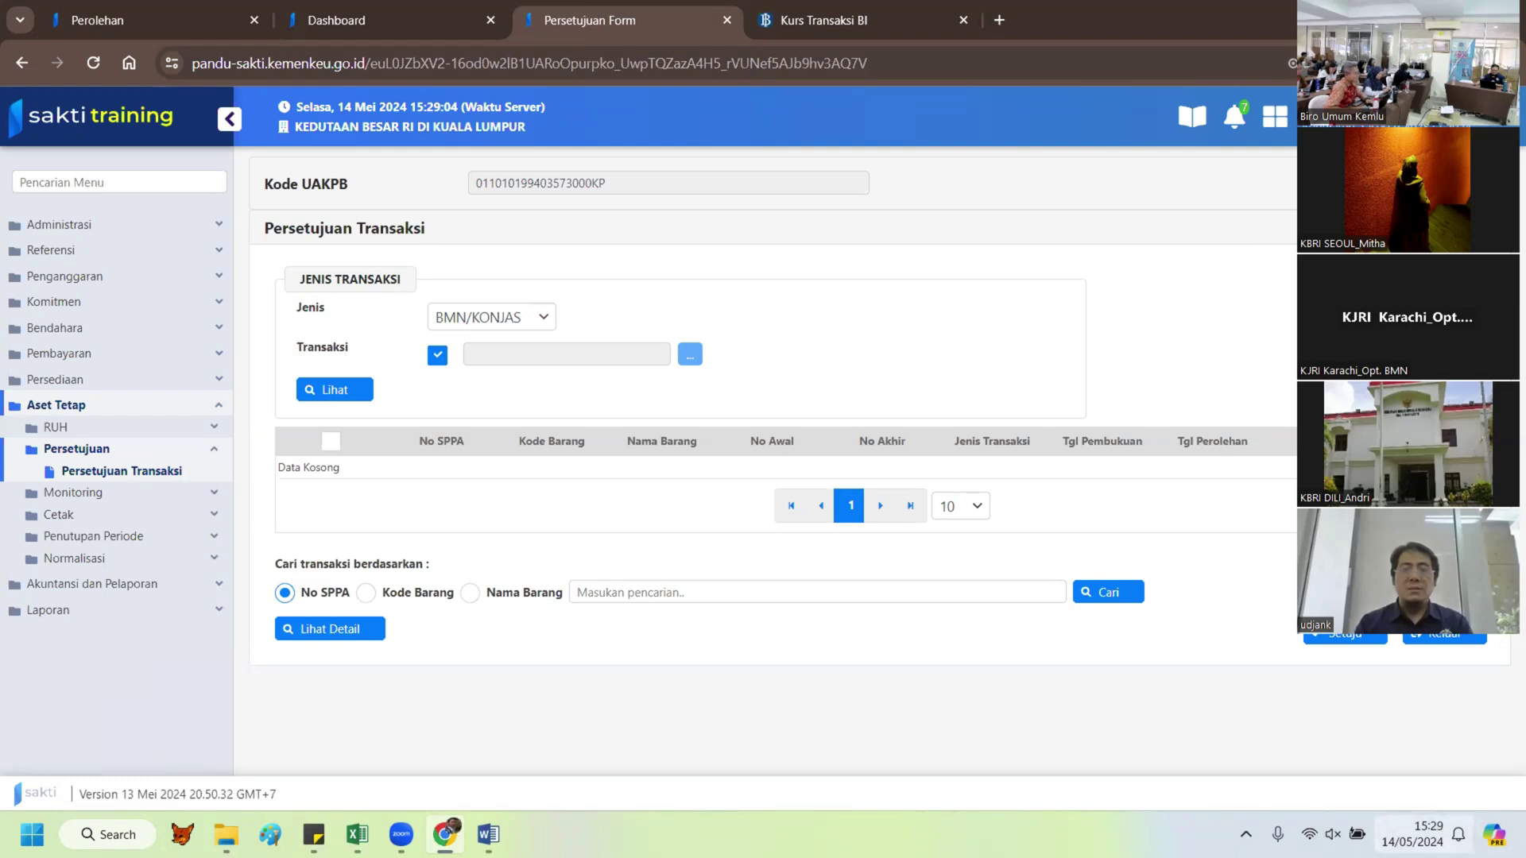
Step: On the SAKTI login page, re-enter the password and the new captcha, then submit
click(398, 22)
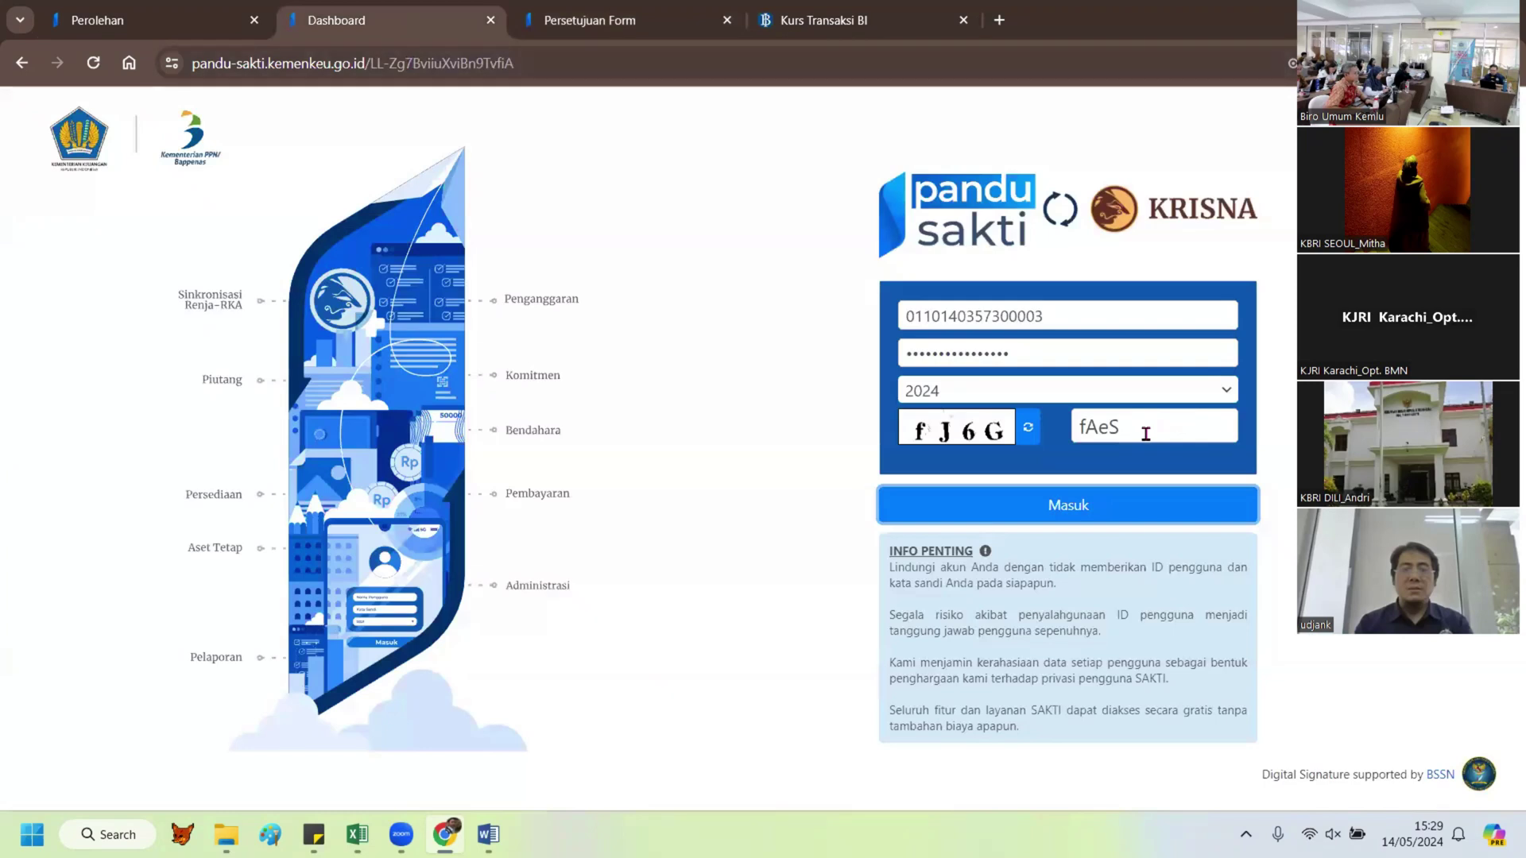
click(1099, 427)
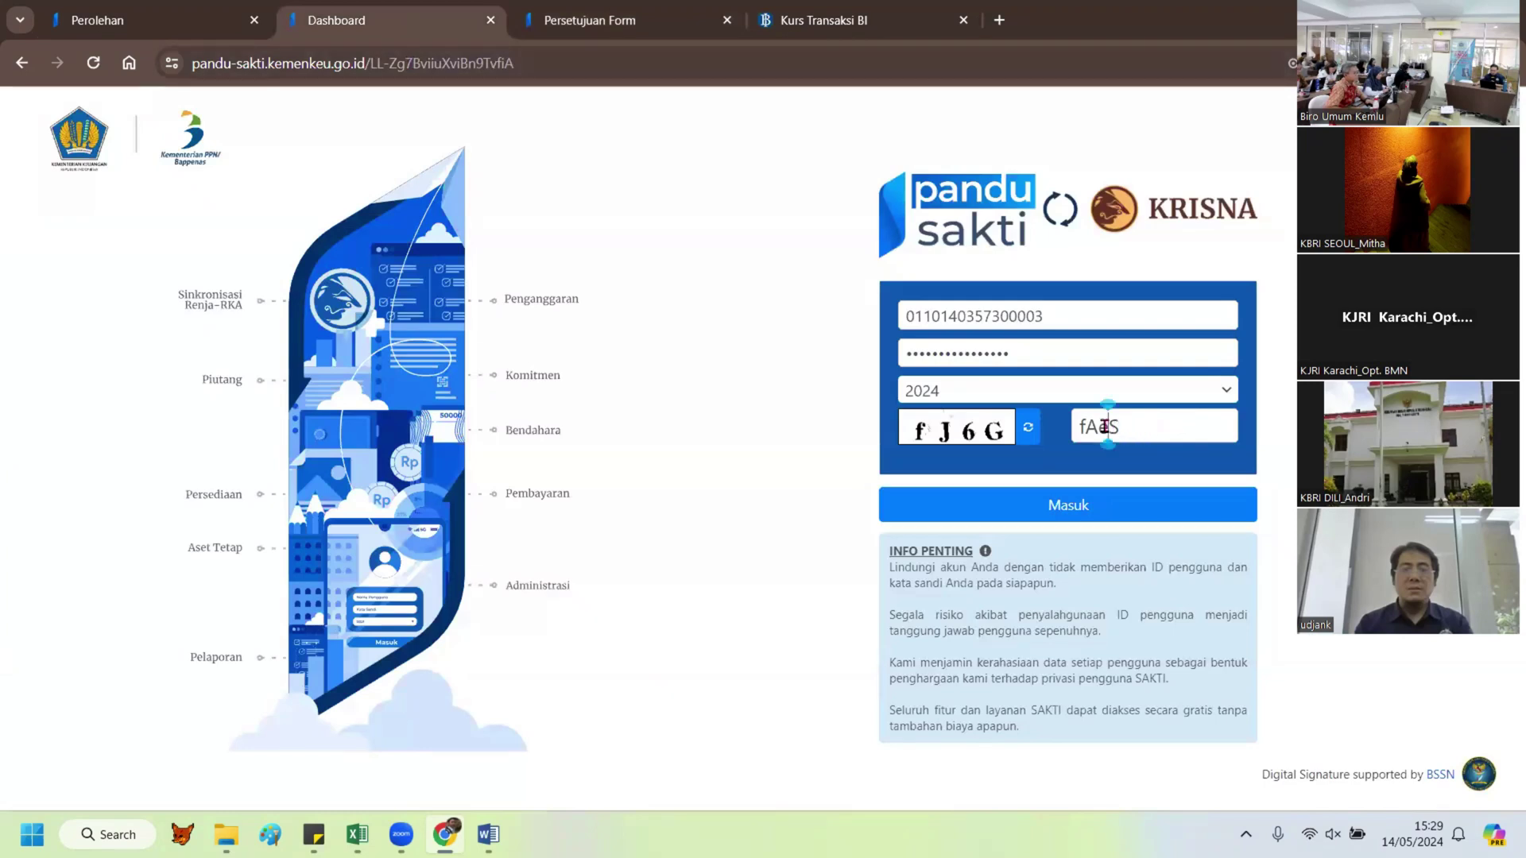
double_click(1089, 427)
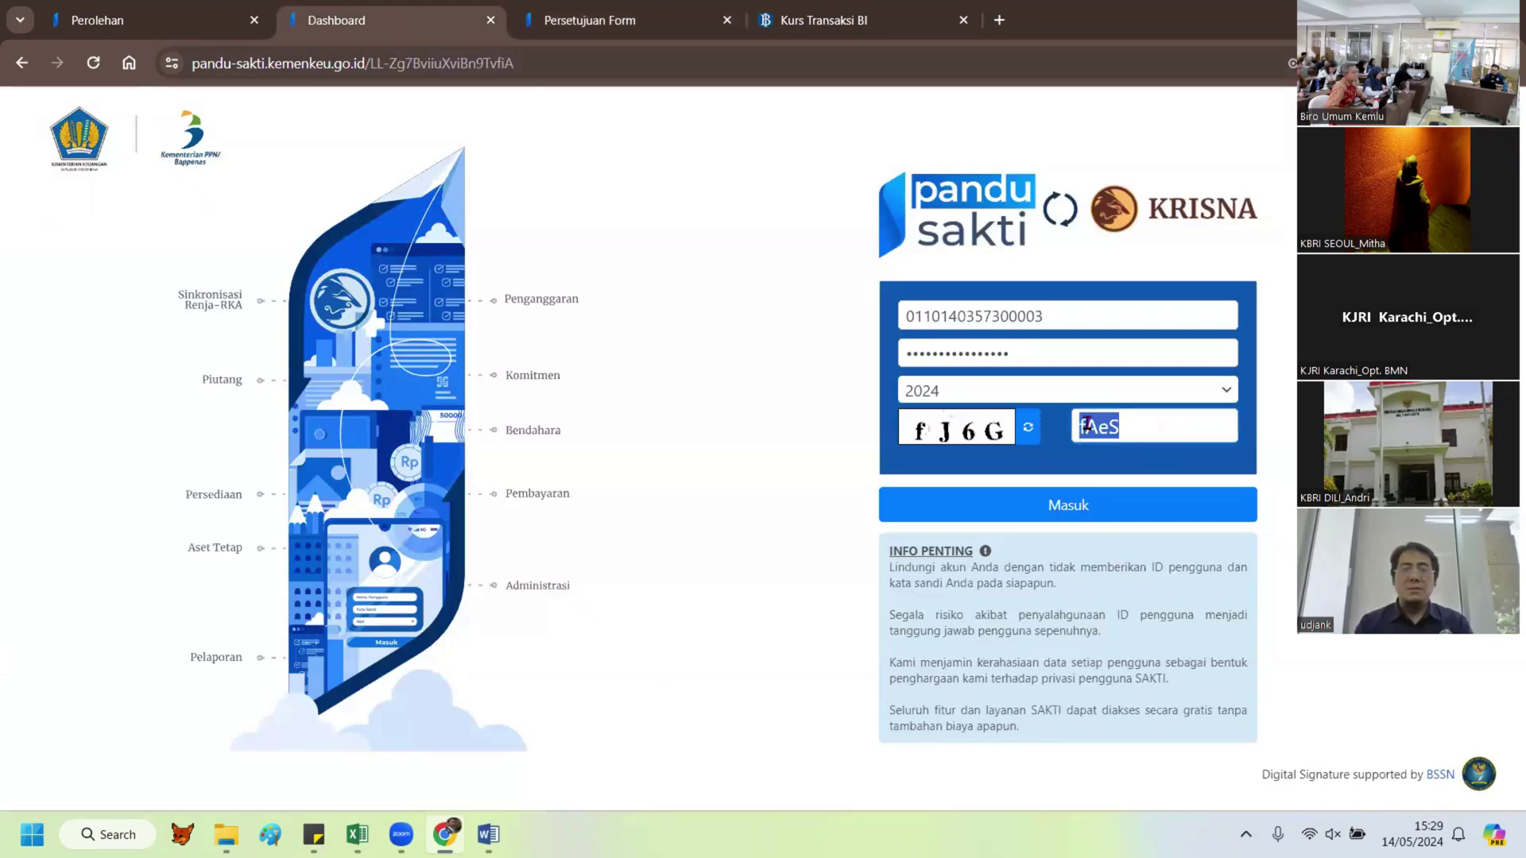
double_click(947, 355)
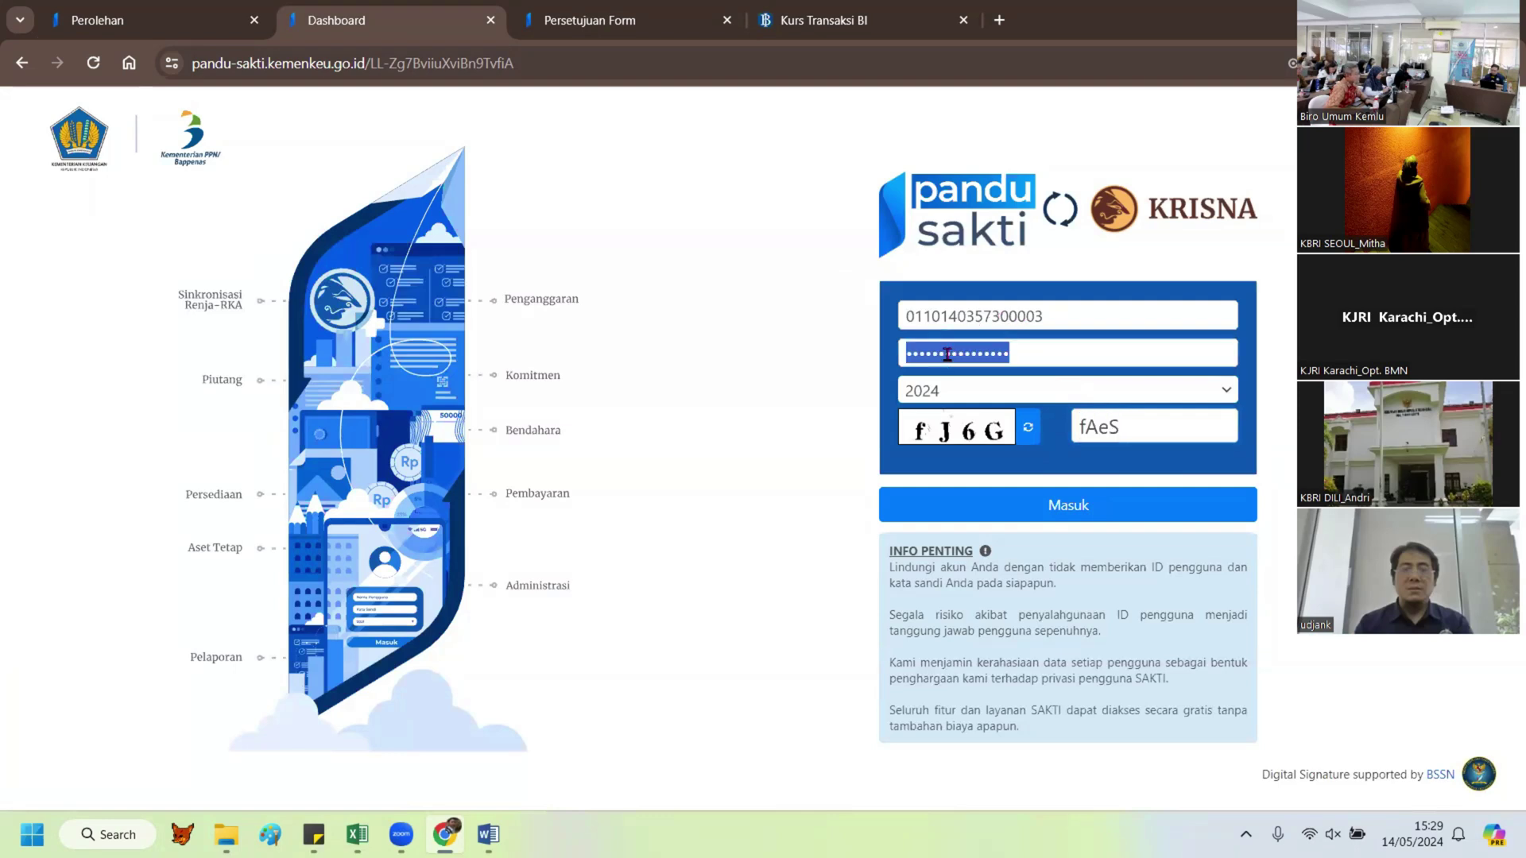
text(a)
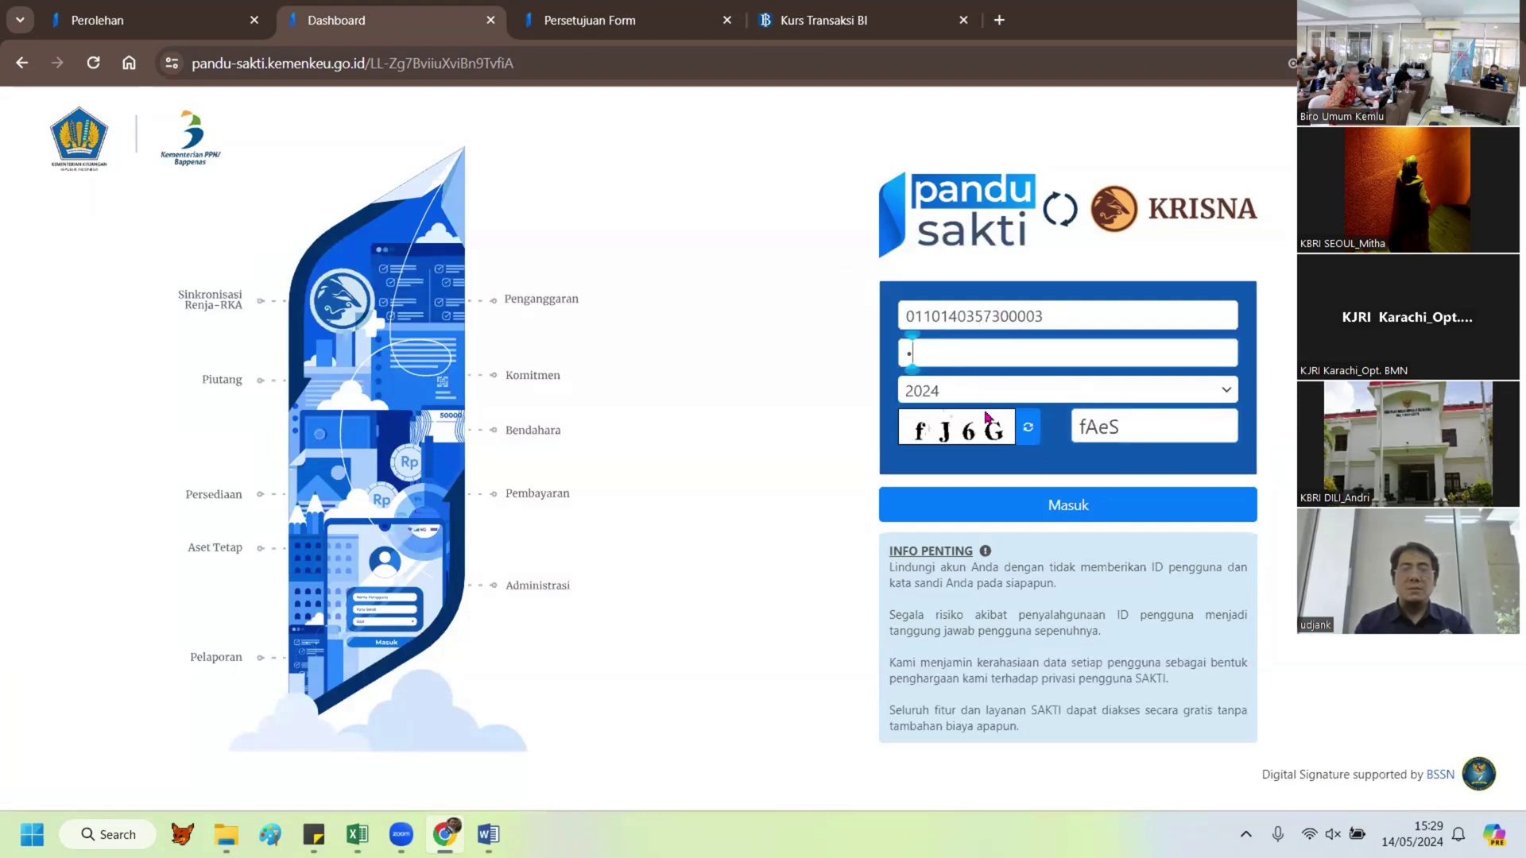
double_click(1083, 430)
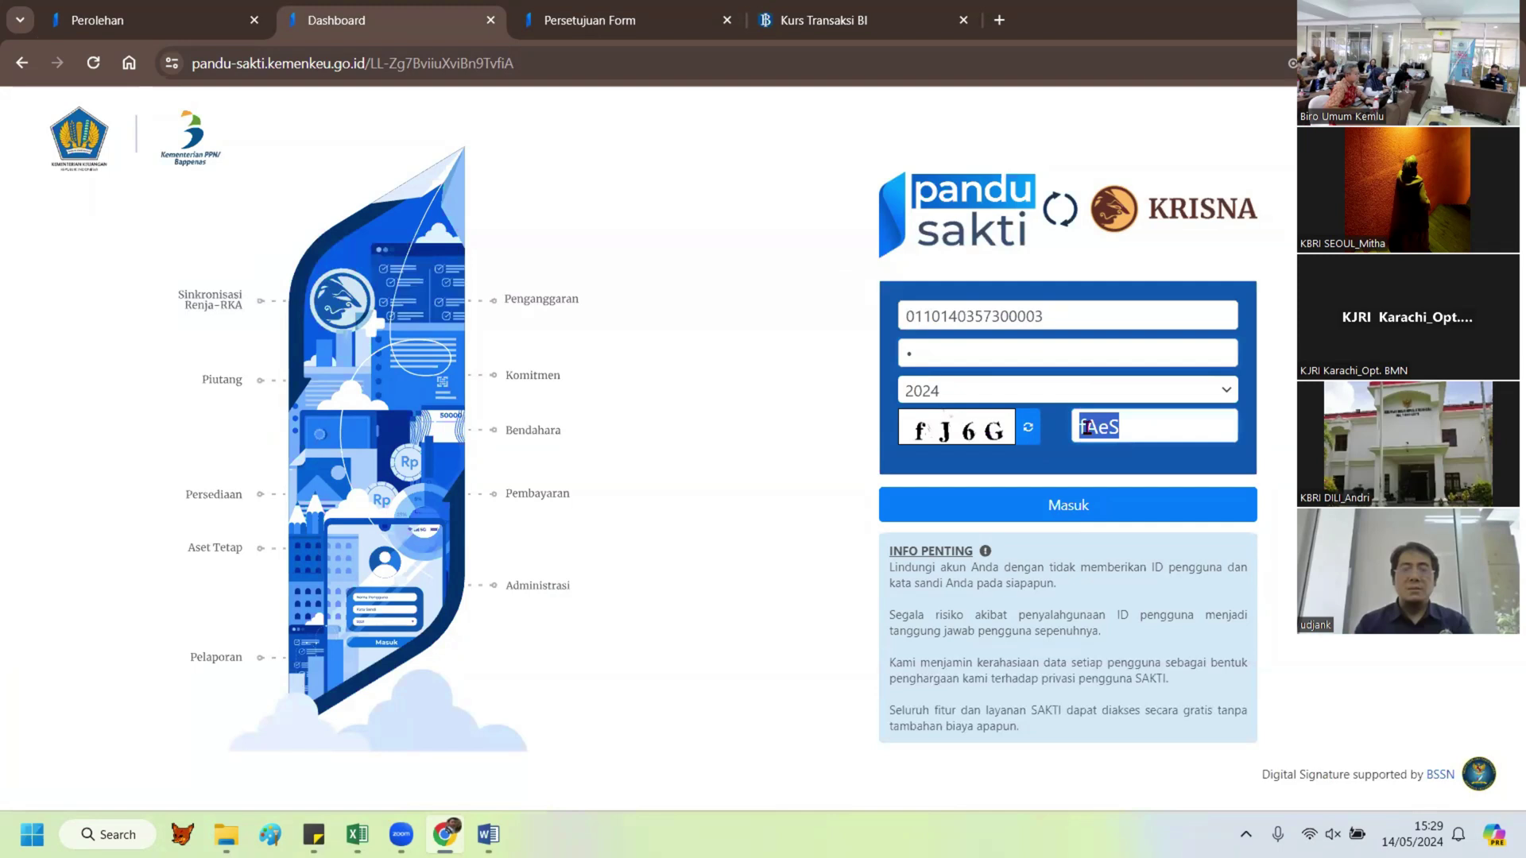
key(BackSpace)
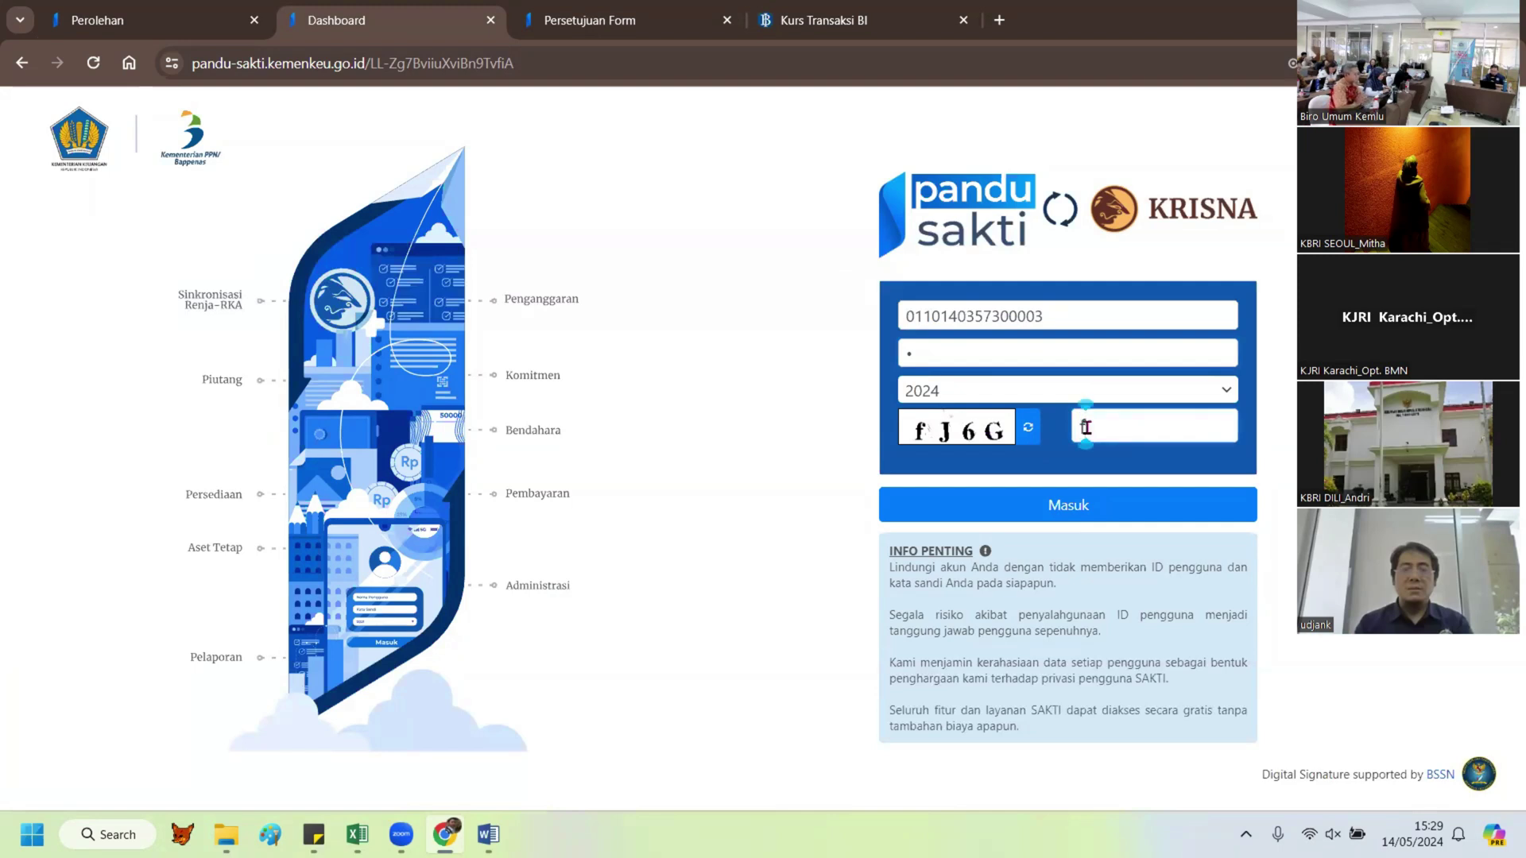
text(fJ6G)
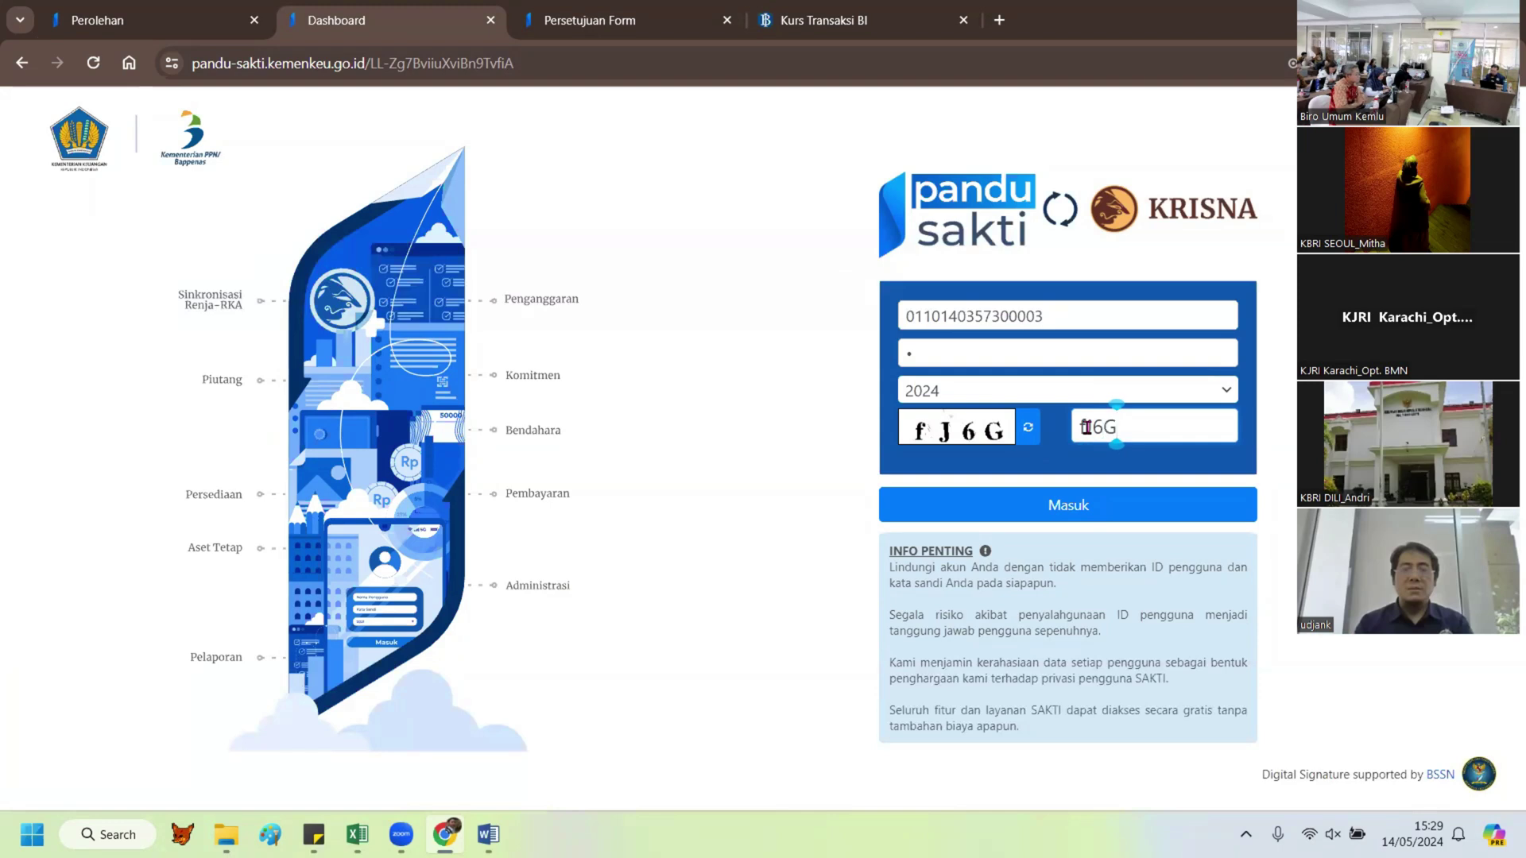
key(Return)
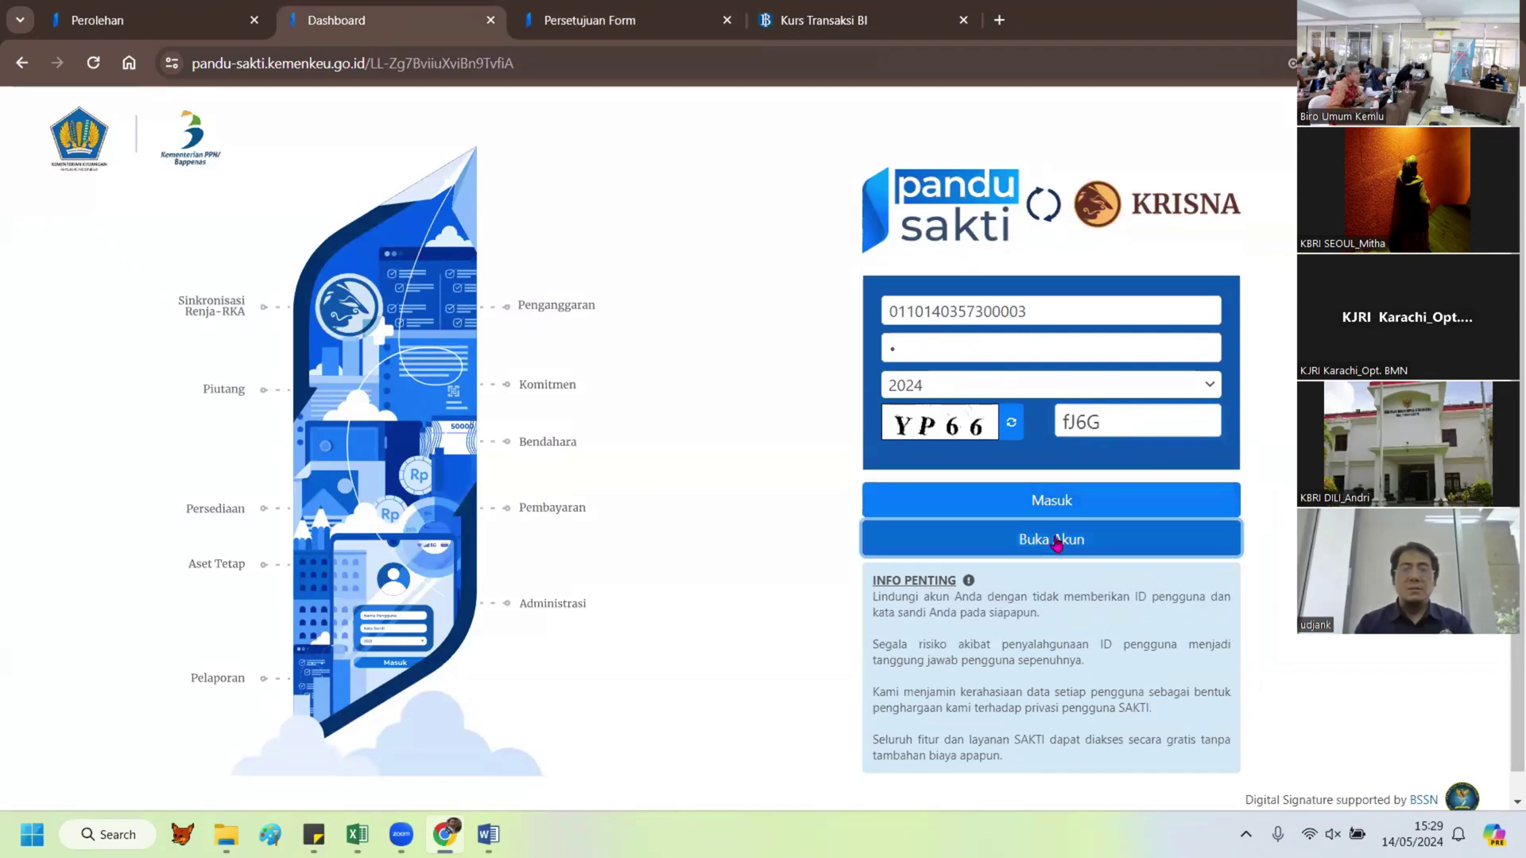
Step: Unlock the account with Buka Akun, re-enter the password and sign in with Masuk
click(1056, 538)
click(1138, 489)
text(1)
click(1110, 607)
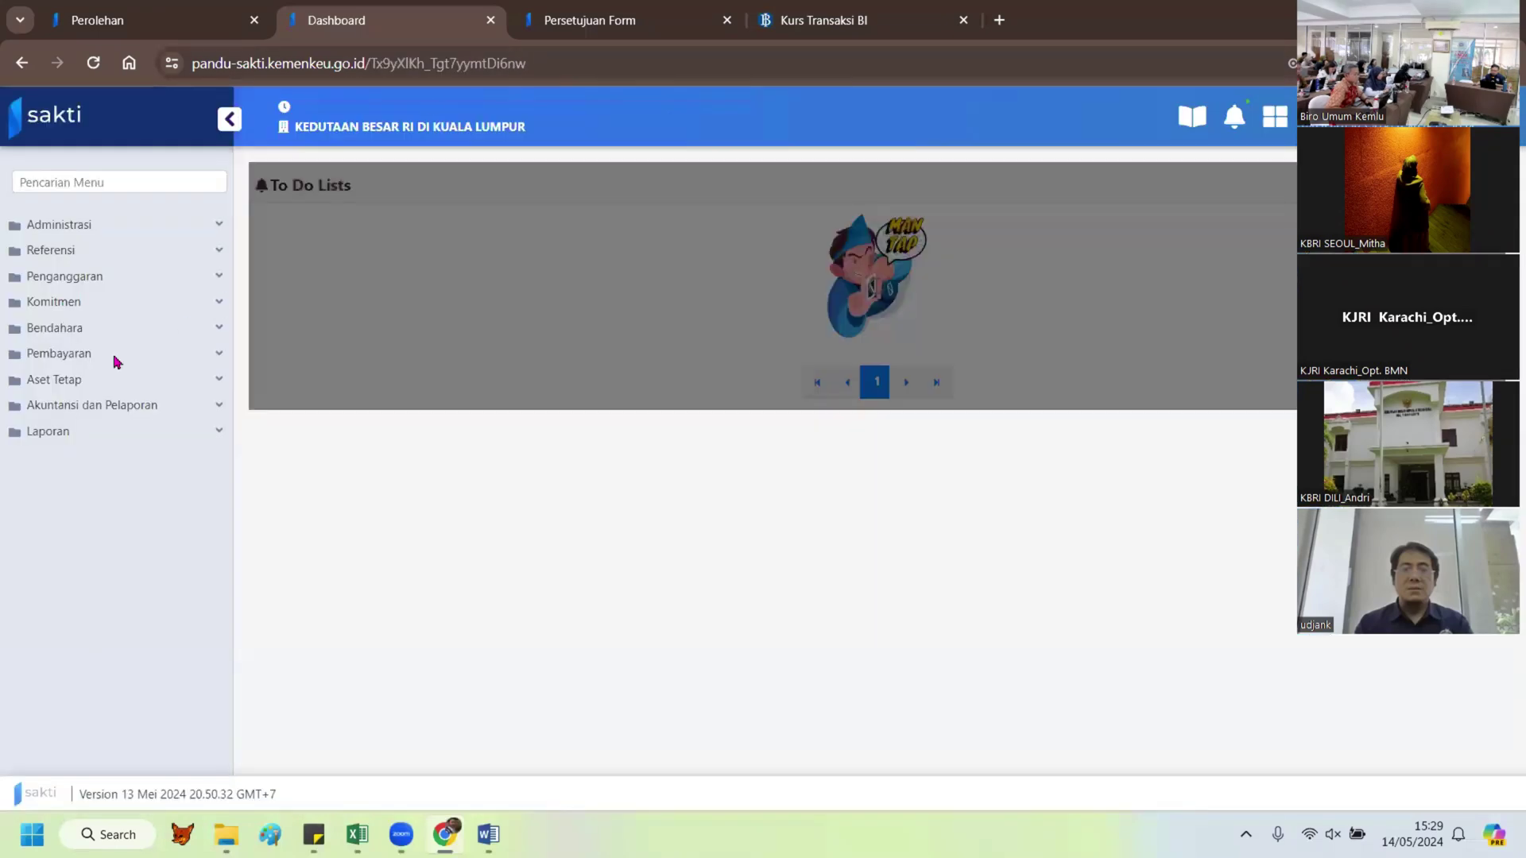
Step: Open the Aset Tetap > Persetujuan > Validasi page
click(82, 381)
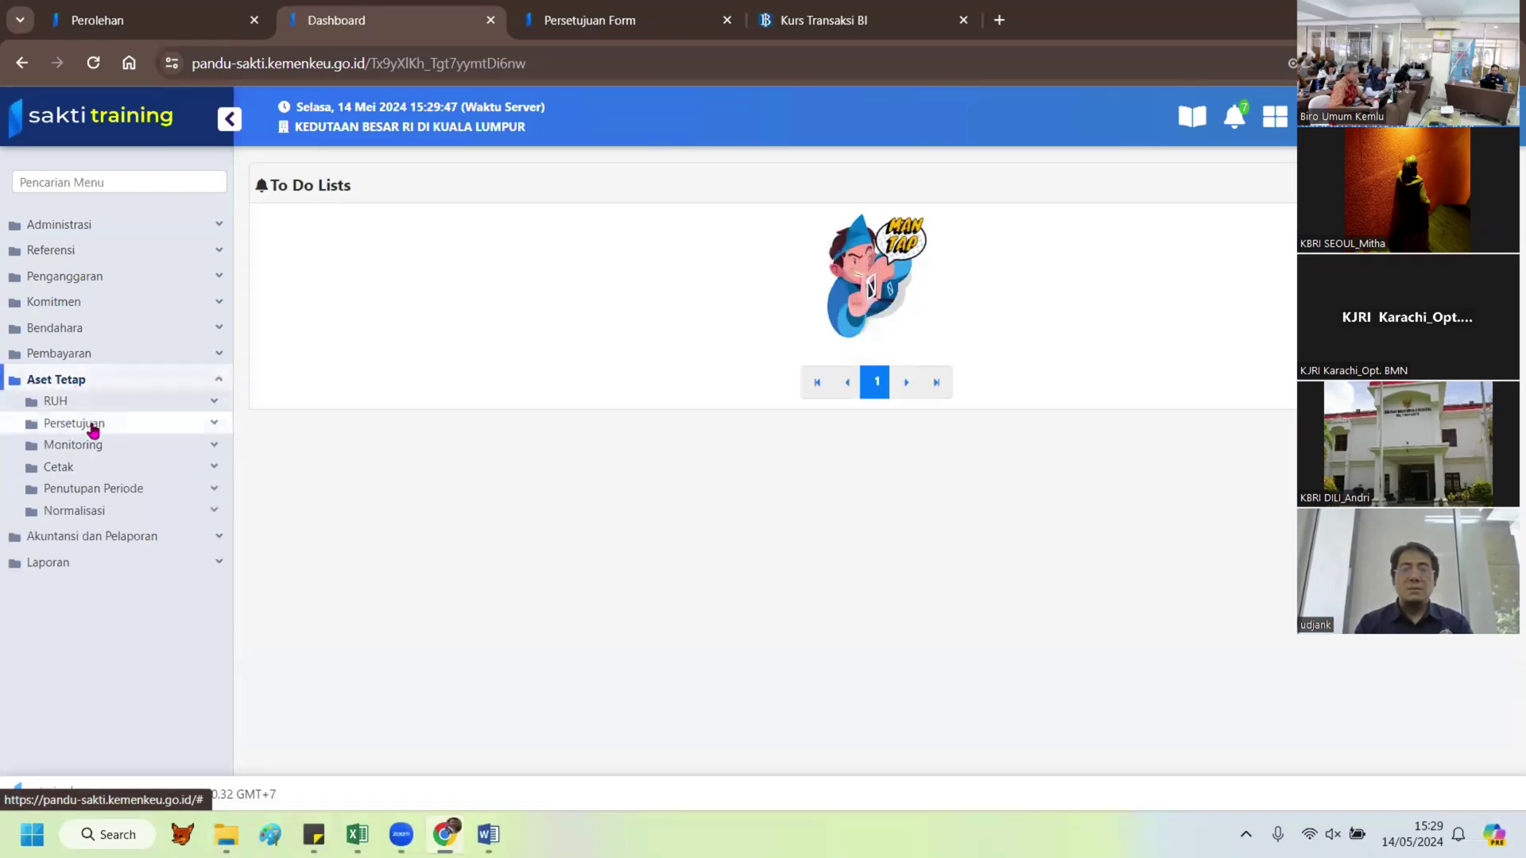
click(93, 427)
click(95, 445)
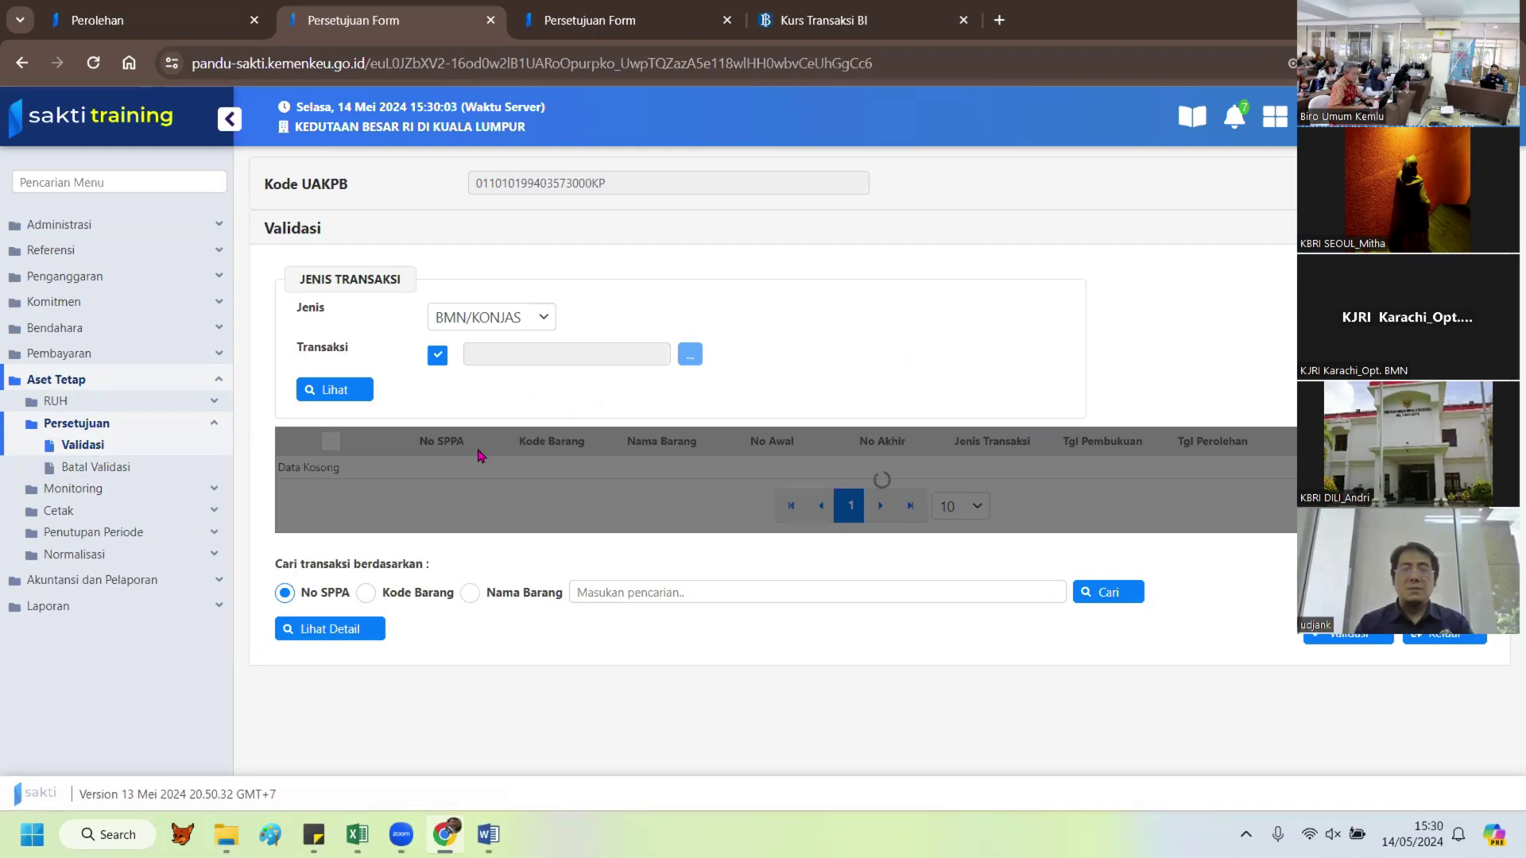
Step: Close the Kurs Transaksi BI tab, then tick purchase A02241 and validate it
click(963, 20)
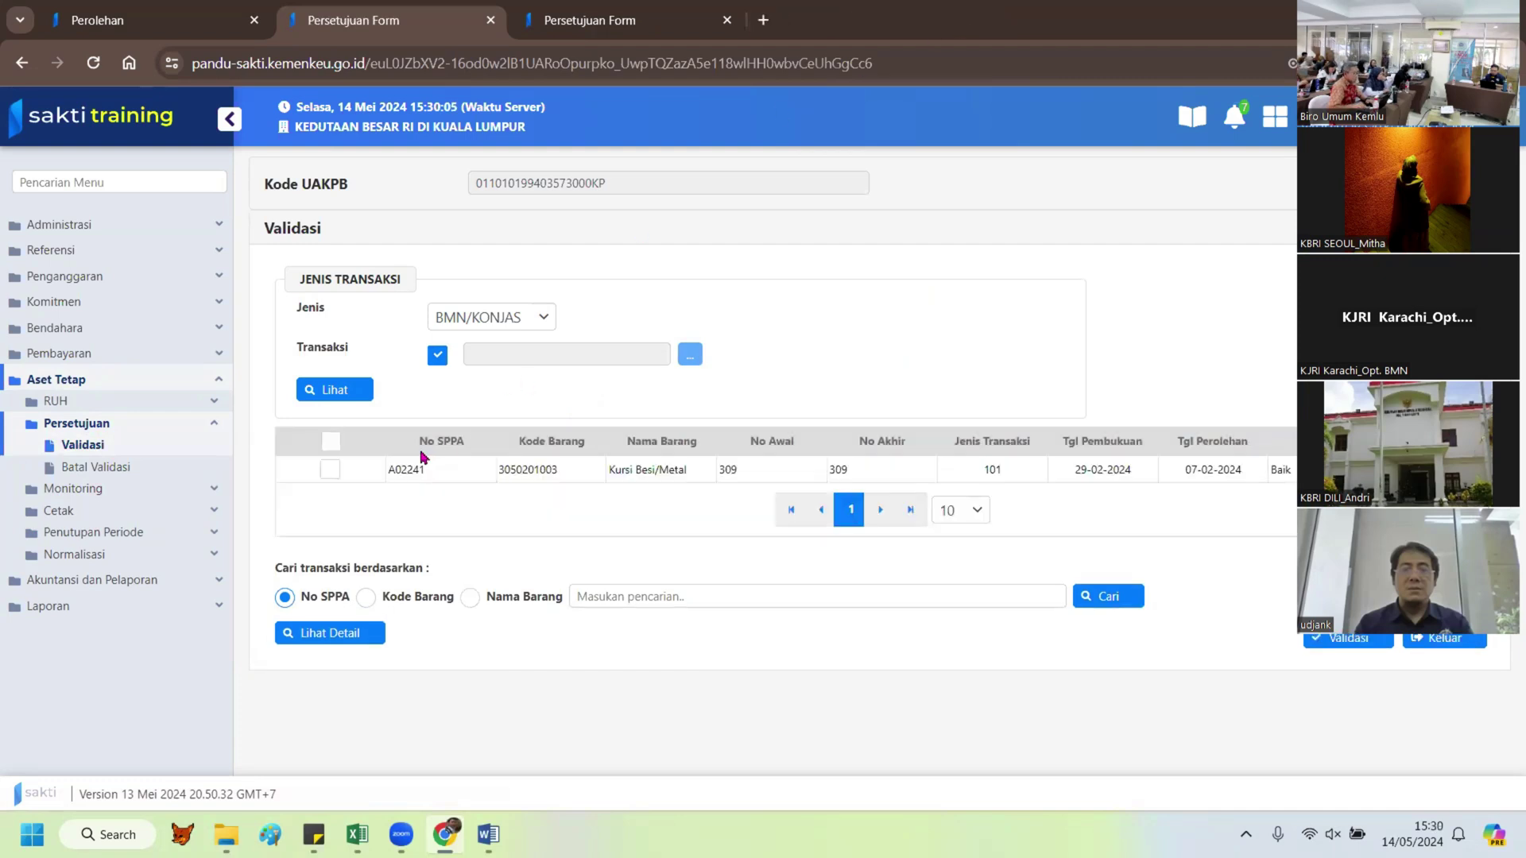
click(331, 470)
click(1335, 645)
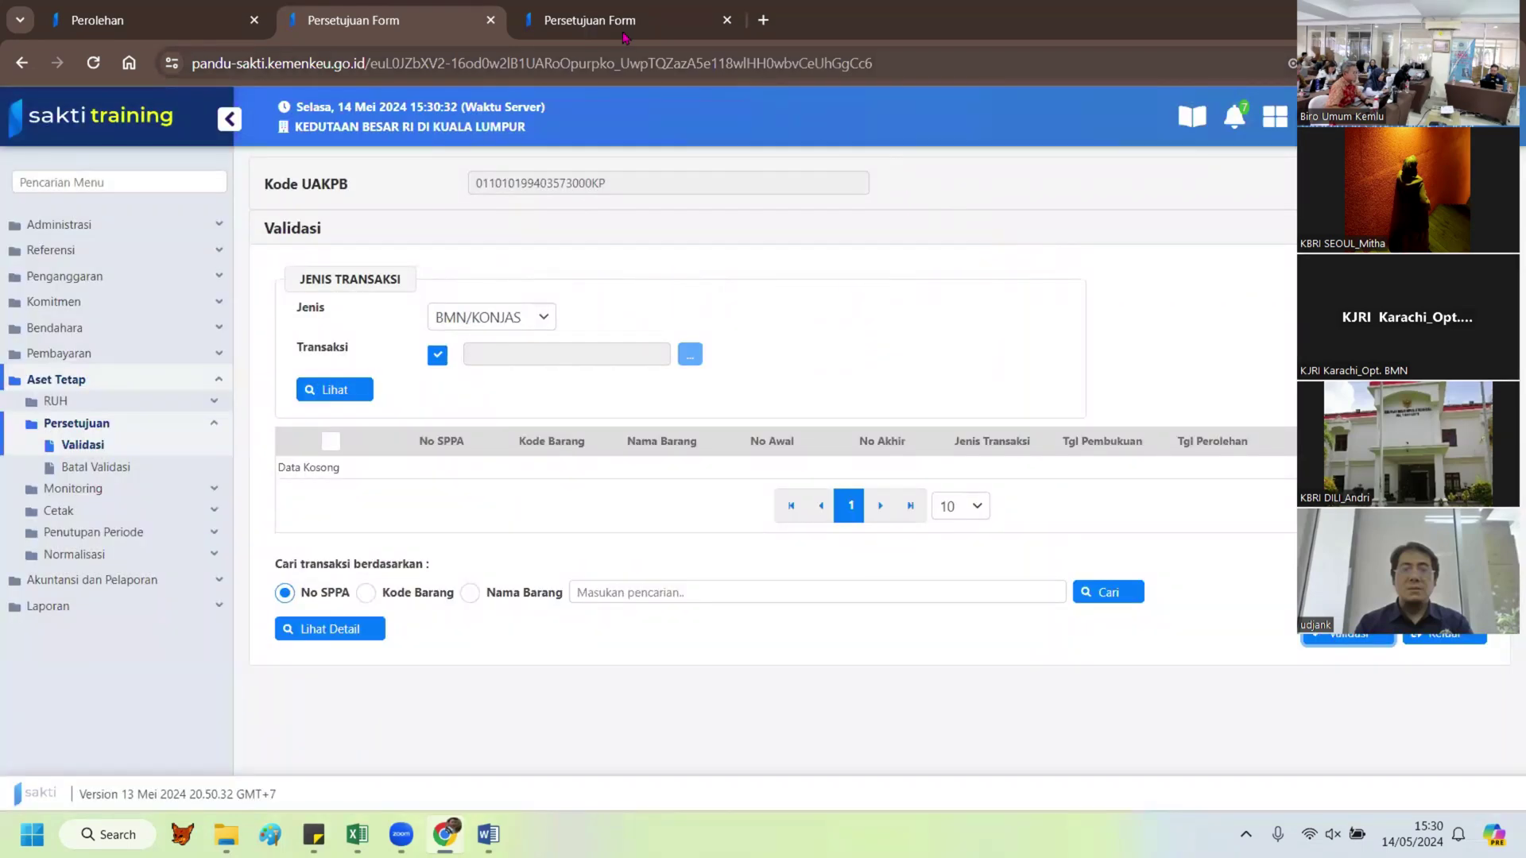
Step: List pending transactions on Persetujuan Transaksi and approve purchase A02241 with Setuju
click(628, 20)
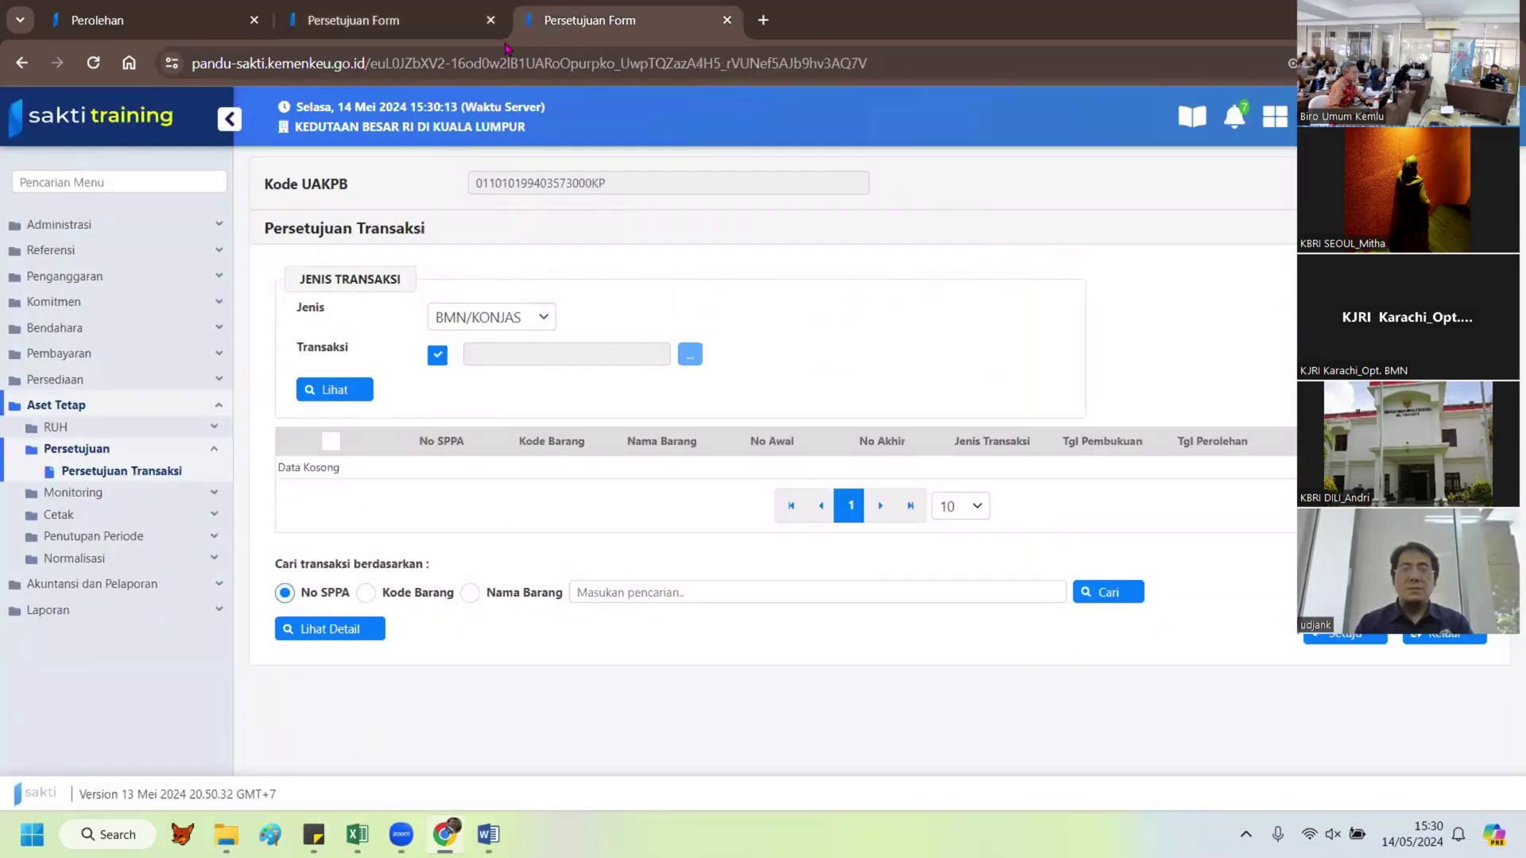
click(329, 389)
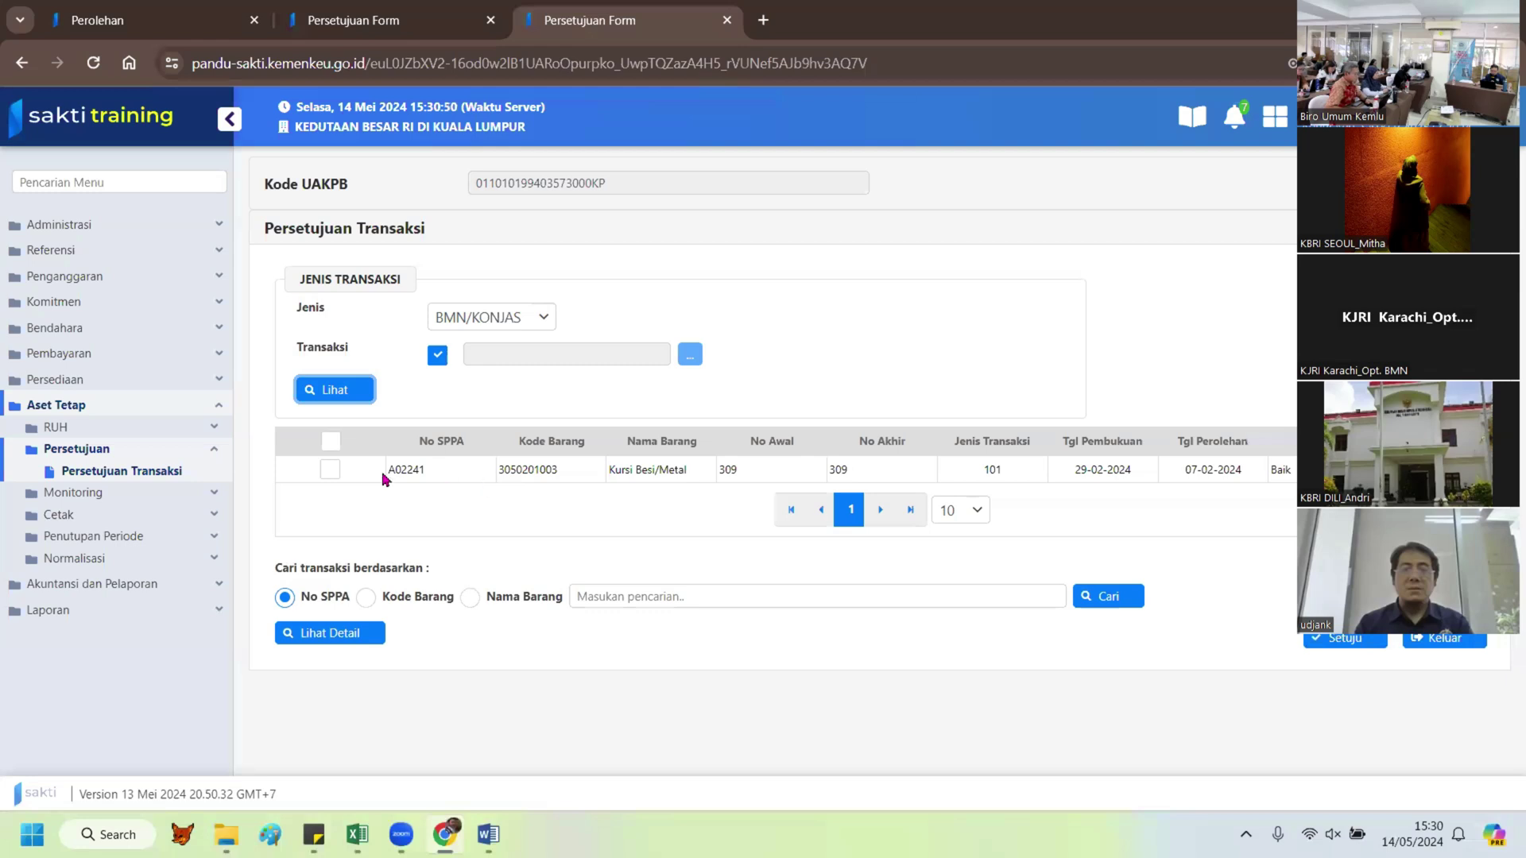
click(330, 469)
click(1345, 641)
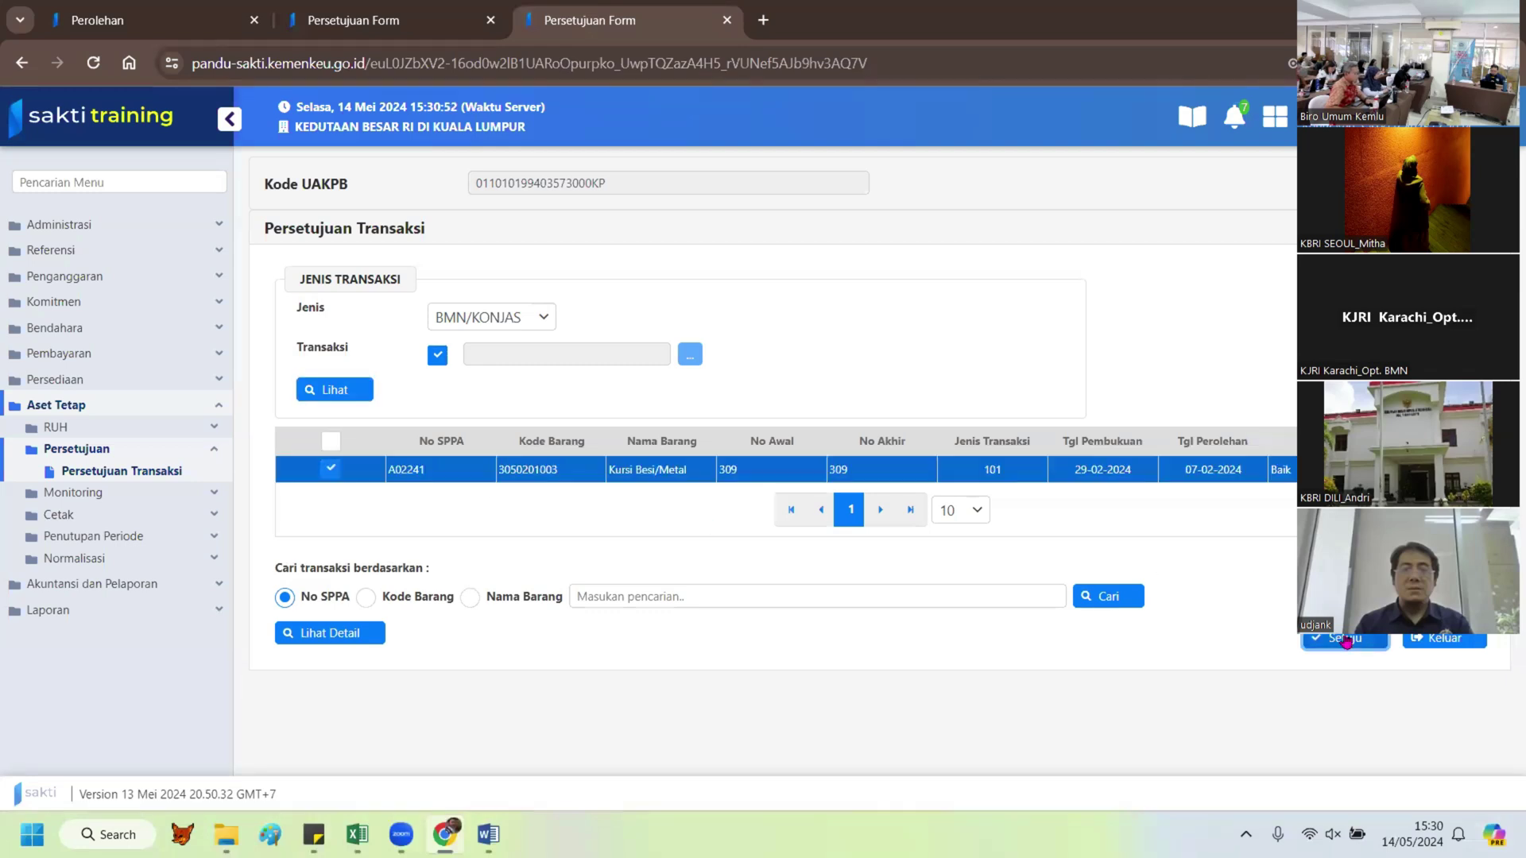
click(111, 22)
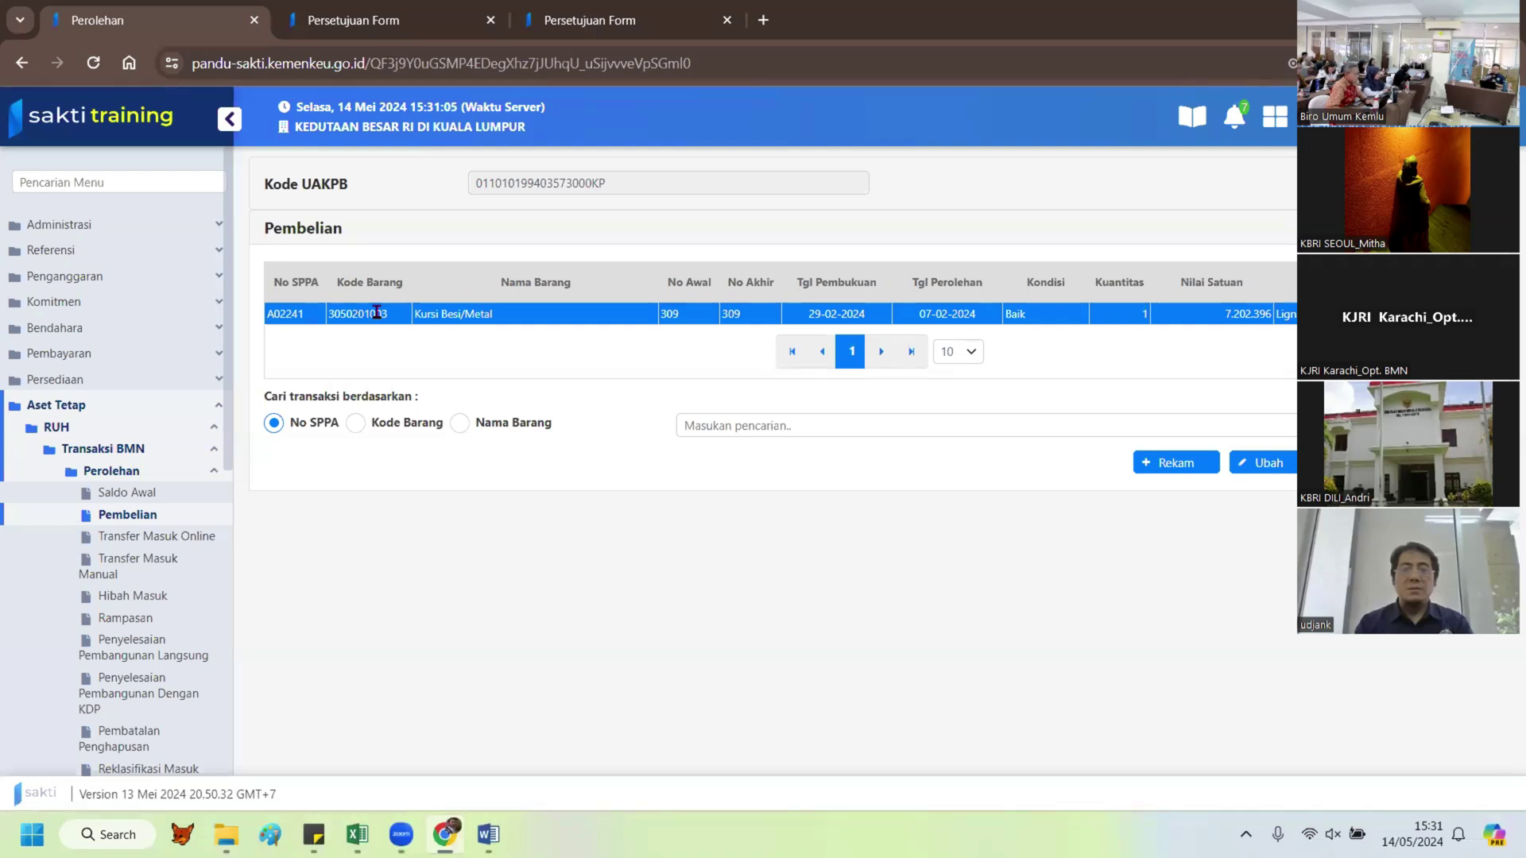
Step: Check the Persetujuan Form tab, then reload the Perolehan Pembelian list
click(578, 20)
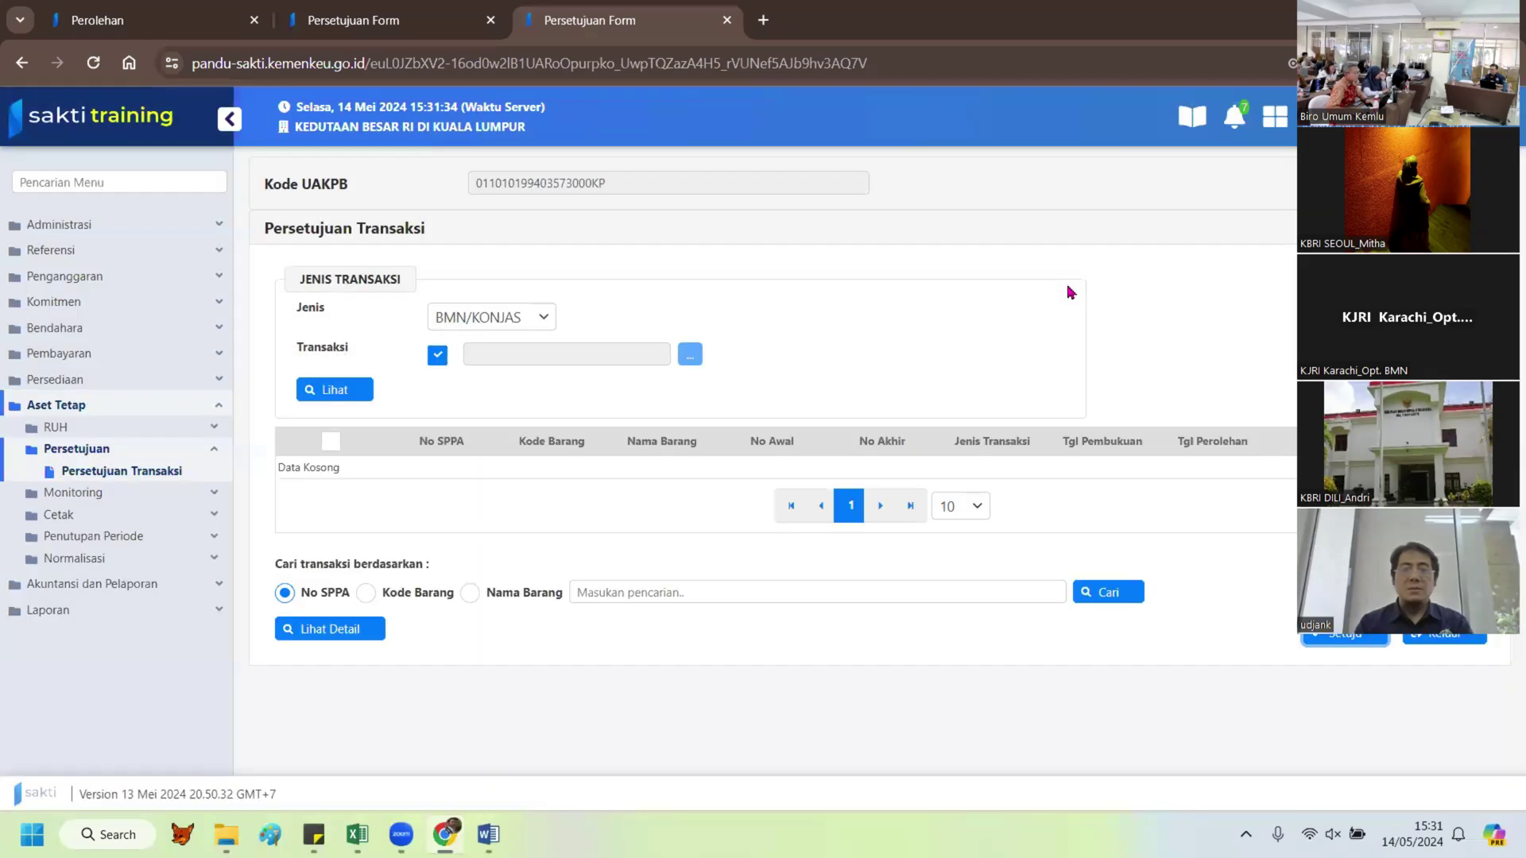
click(107, 24)
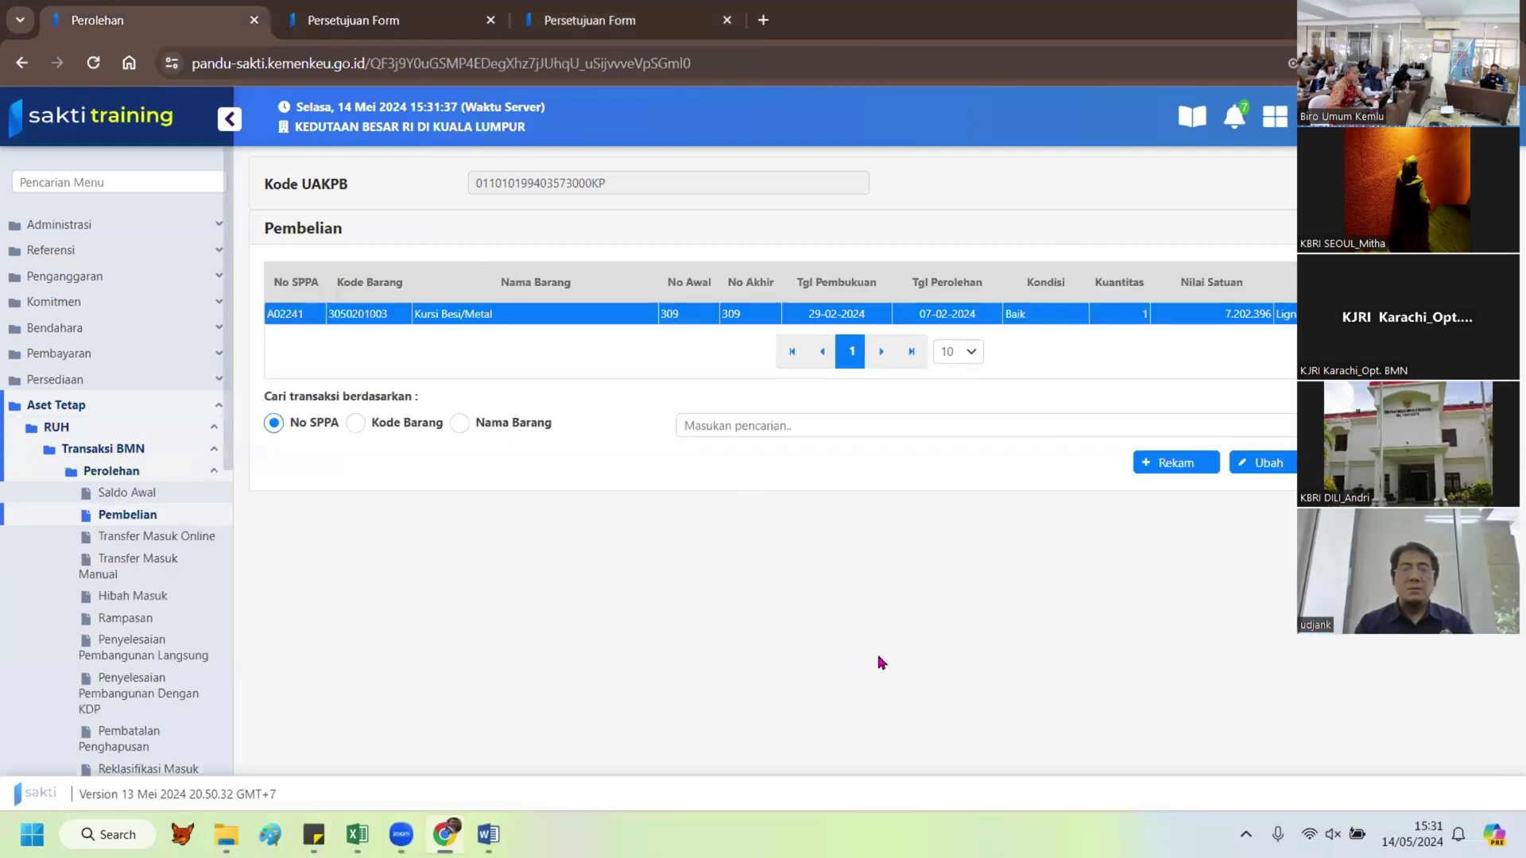
click(93, 63)
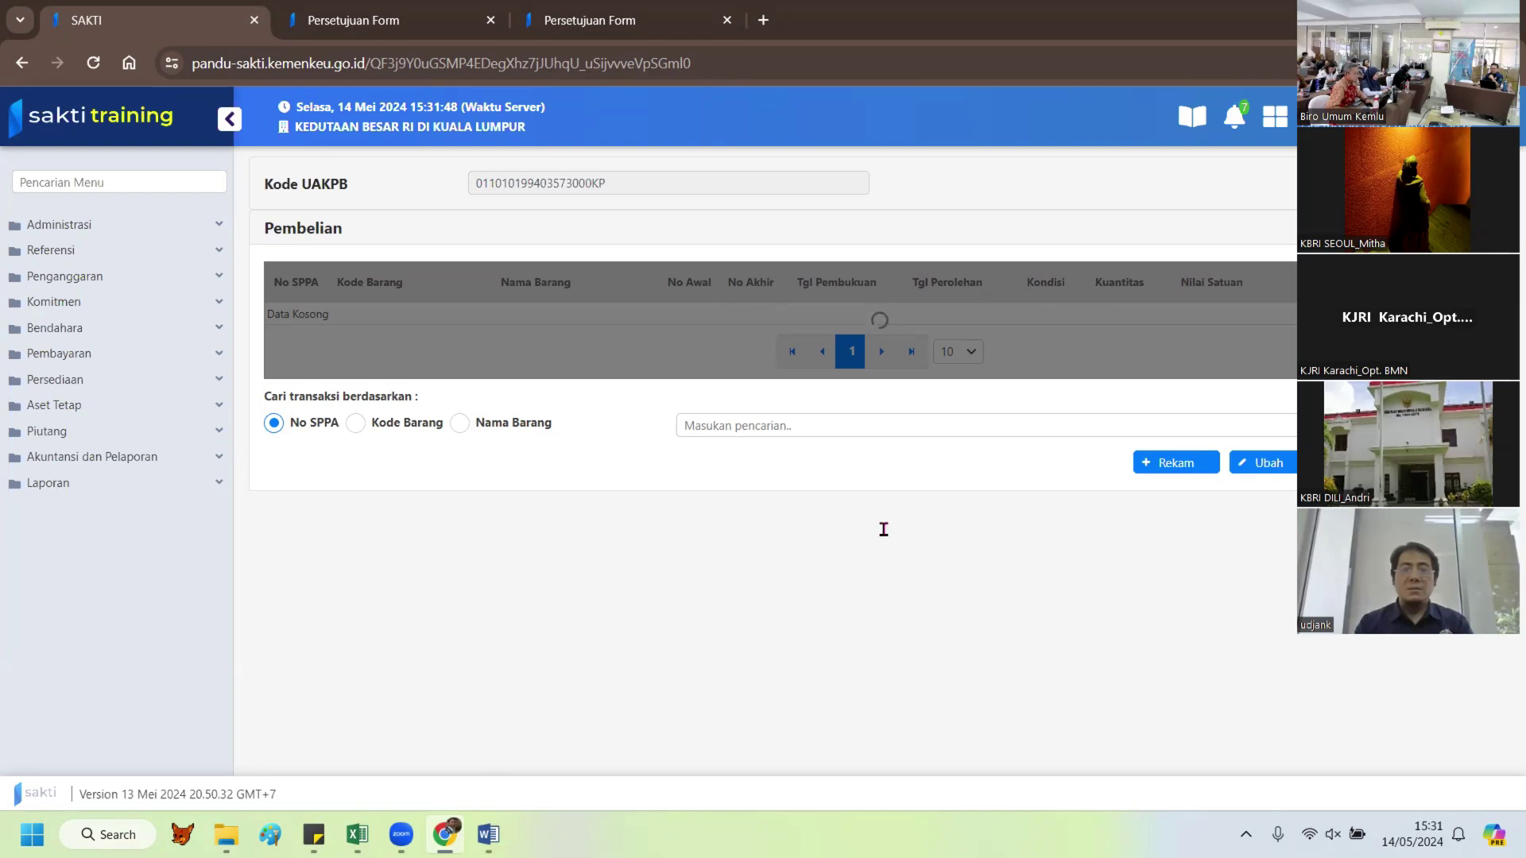
Step: Compare the Word furniture price table with the SAKTI Pembelian page
key(alt+Tab)
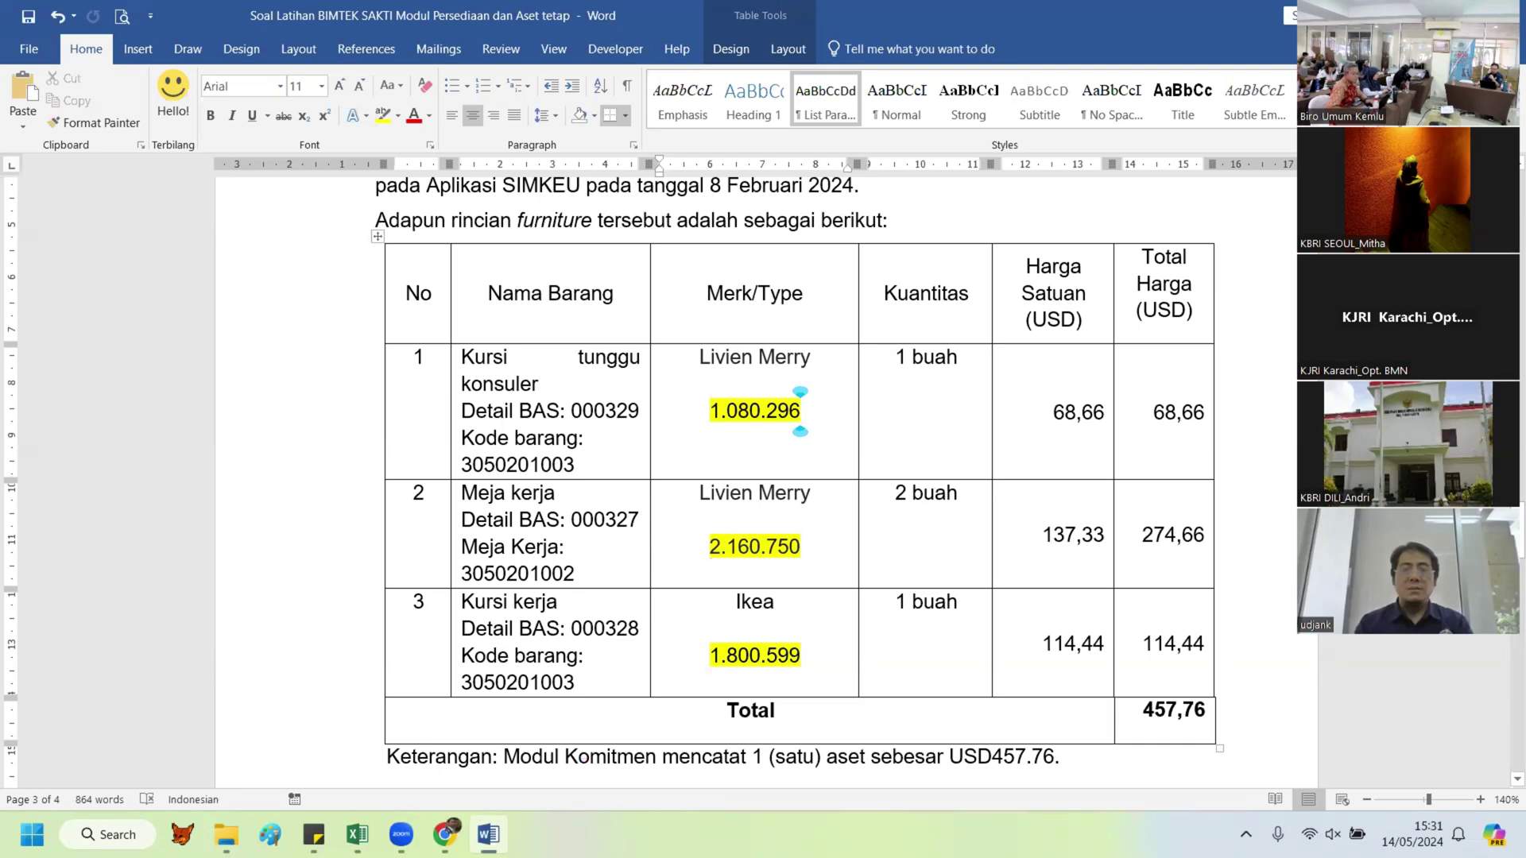
key(alt+Tab)
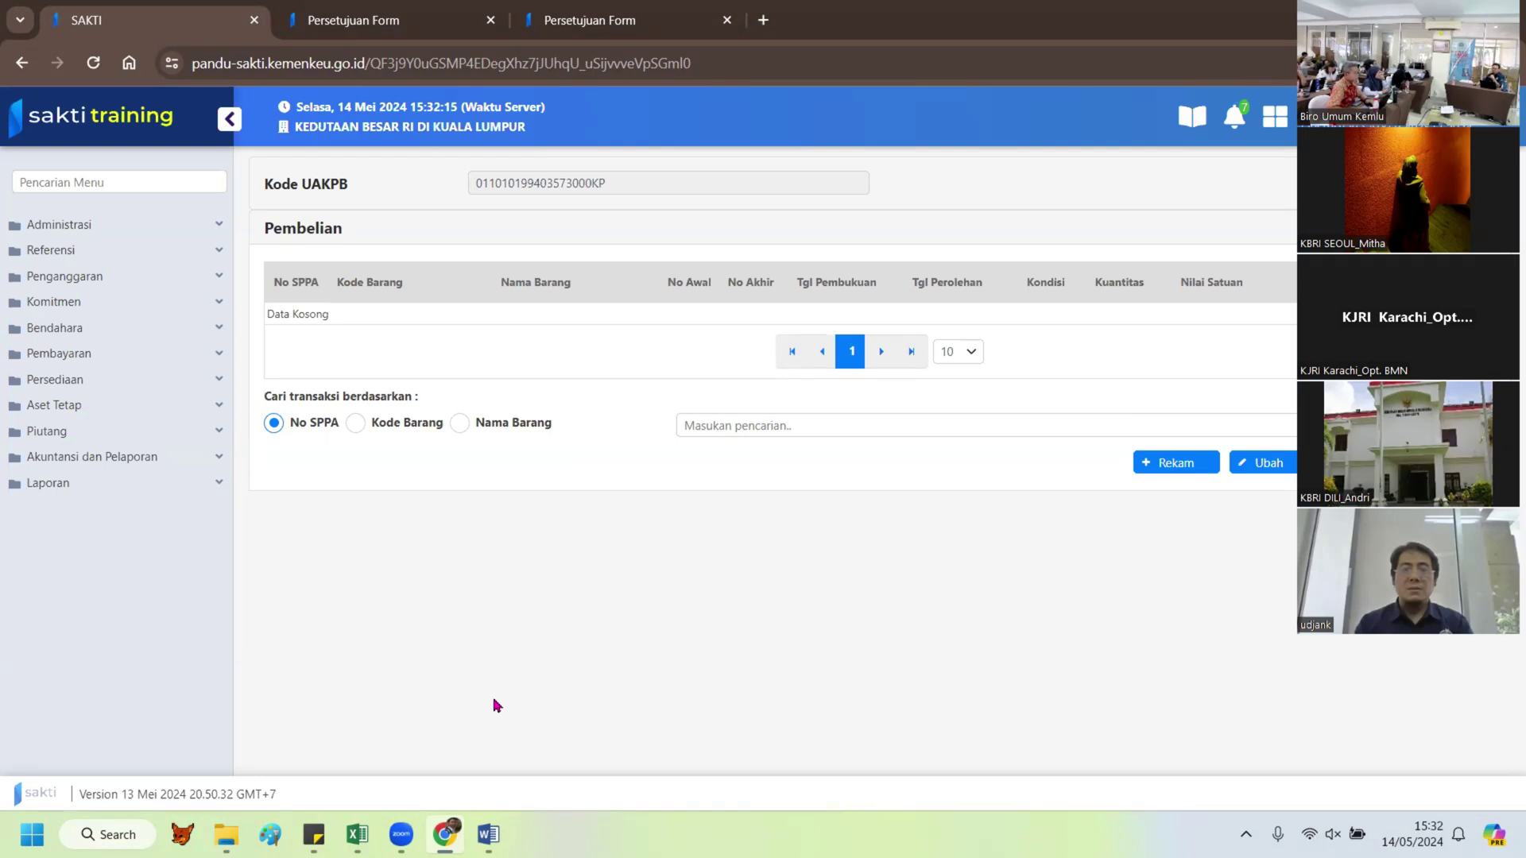
right_click(343, 602)
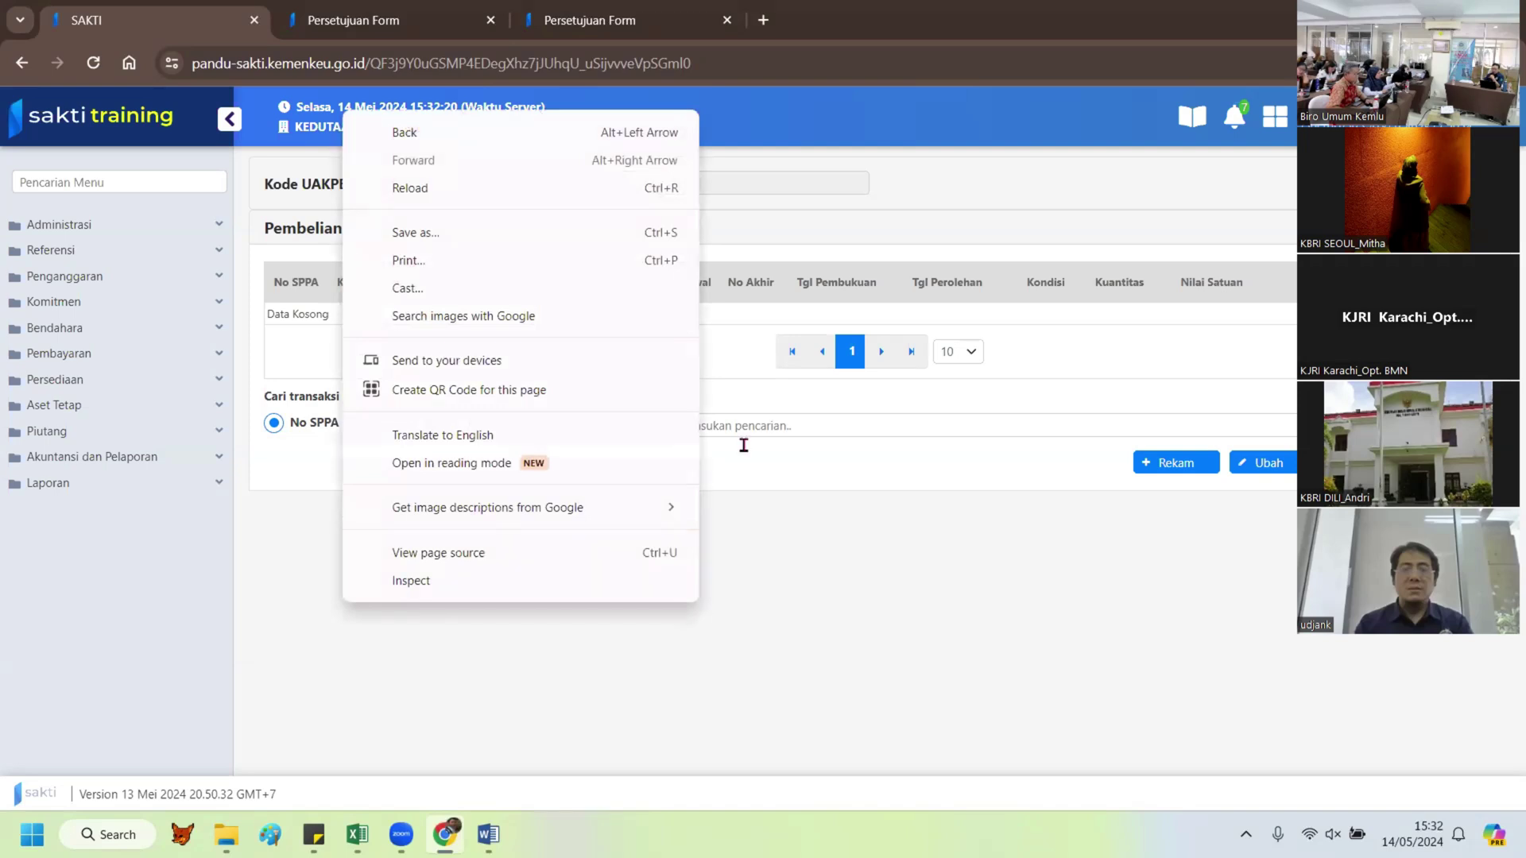
key(alt+Tab)
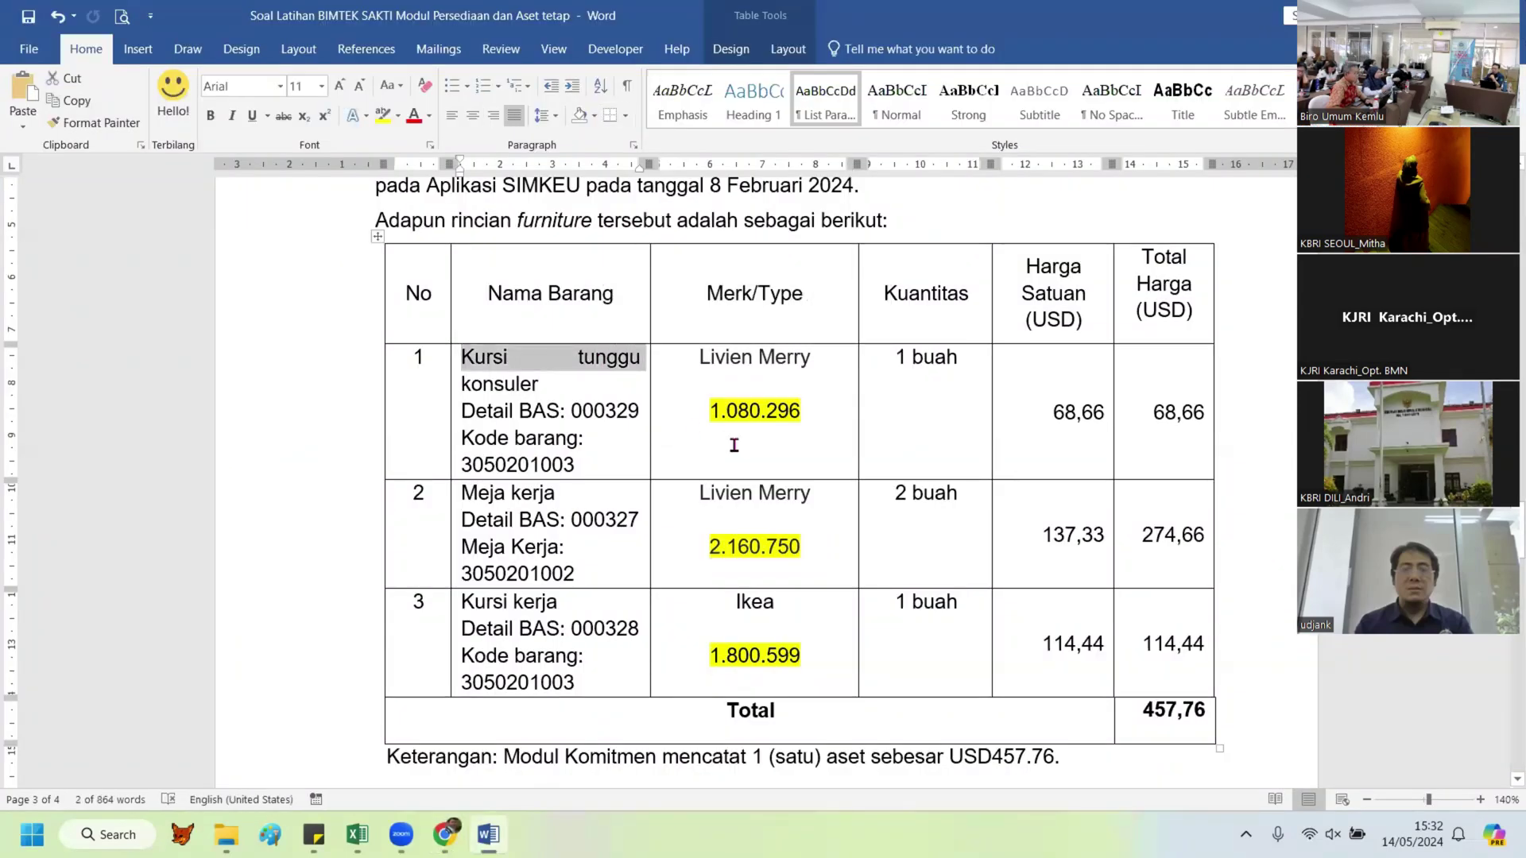
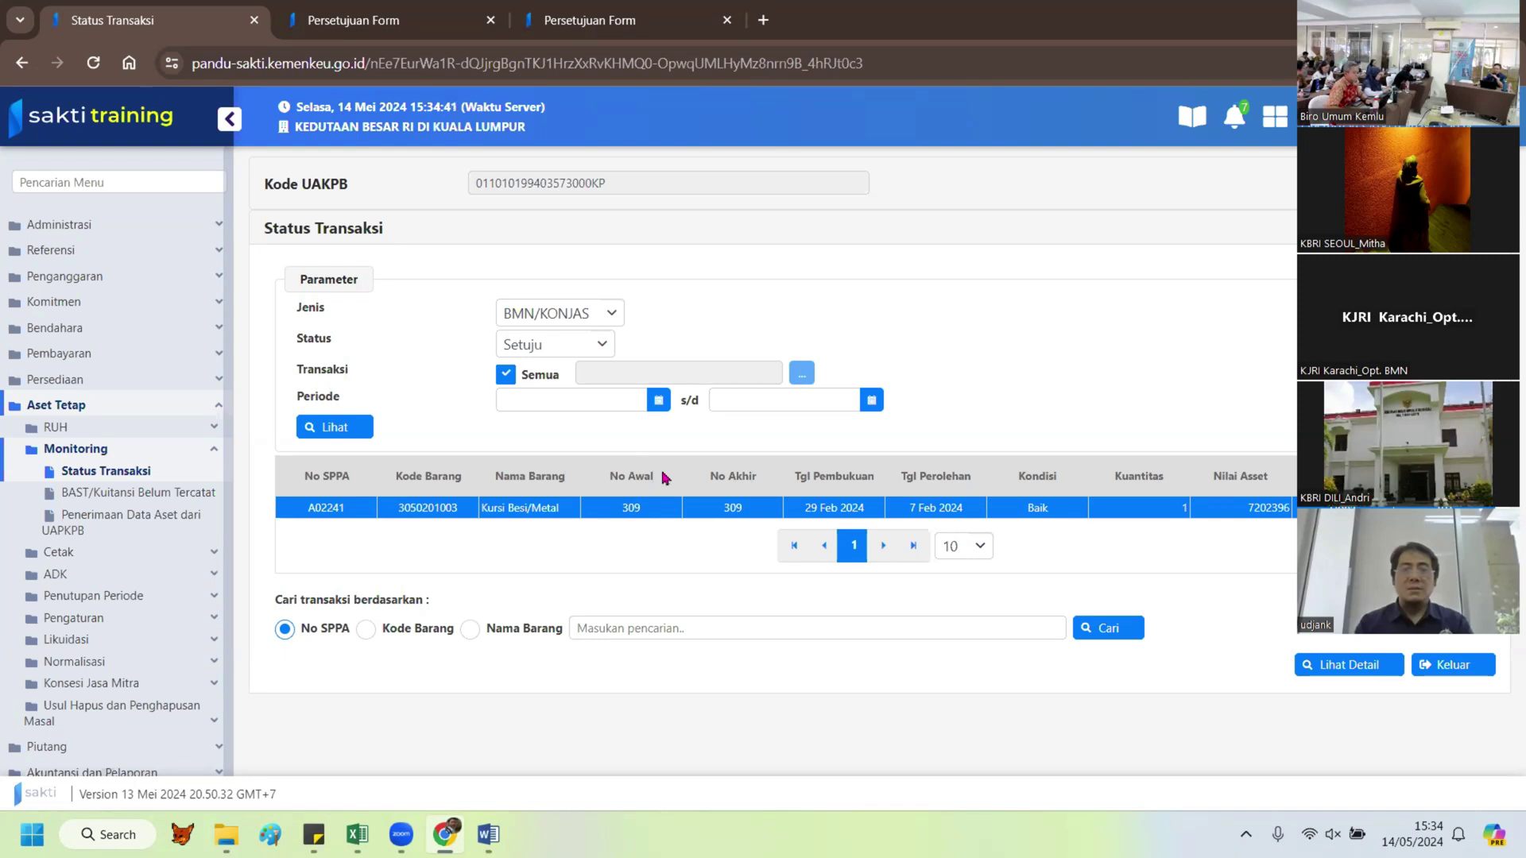
Step: Expand the RUH group in the sidebar
click(68, 432)
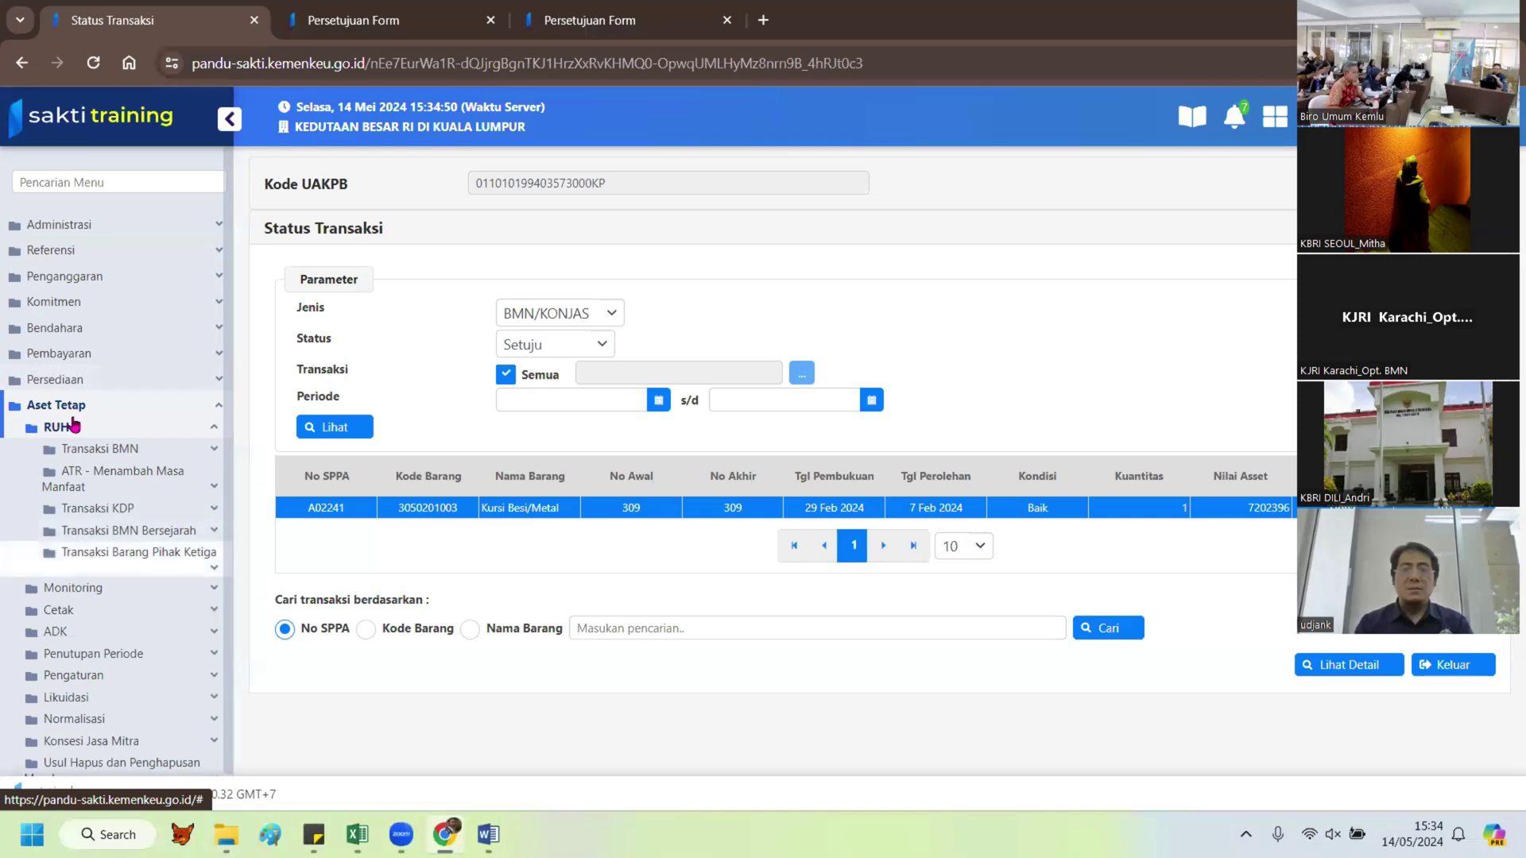
Step: Go to RUH > Transaksi BMN > Penghapusan > Koreksi Pencatatan and start a new entry with Rekam
click(63, 430)
click(67, 432)
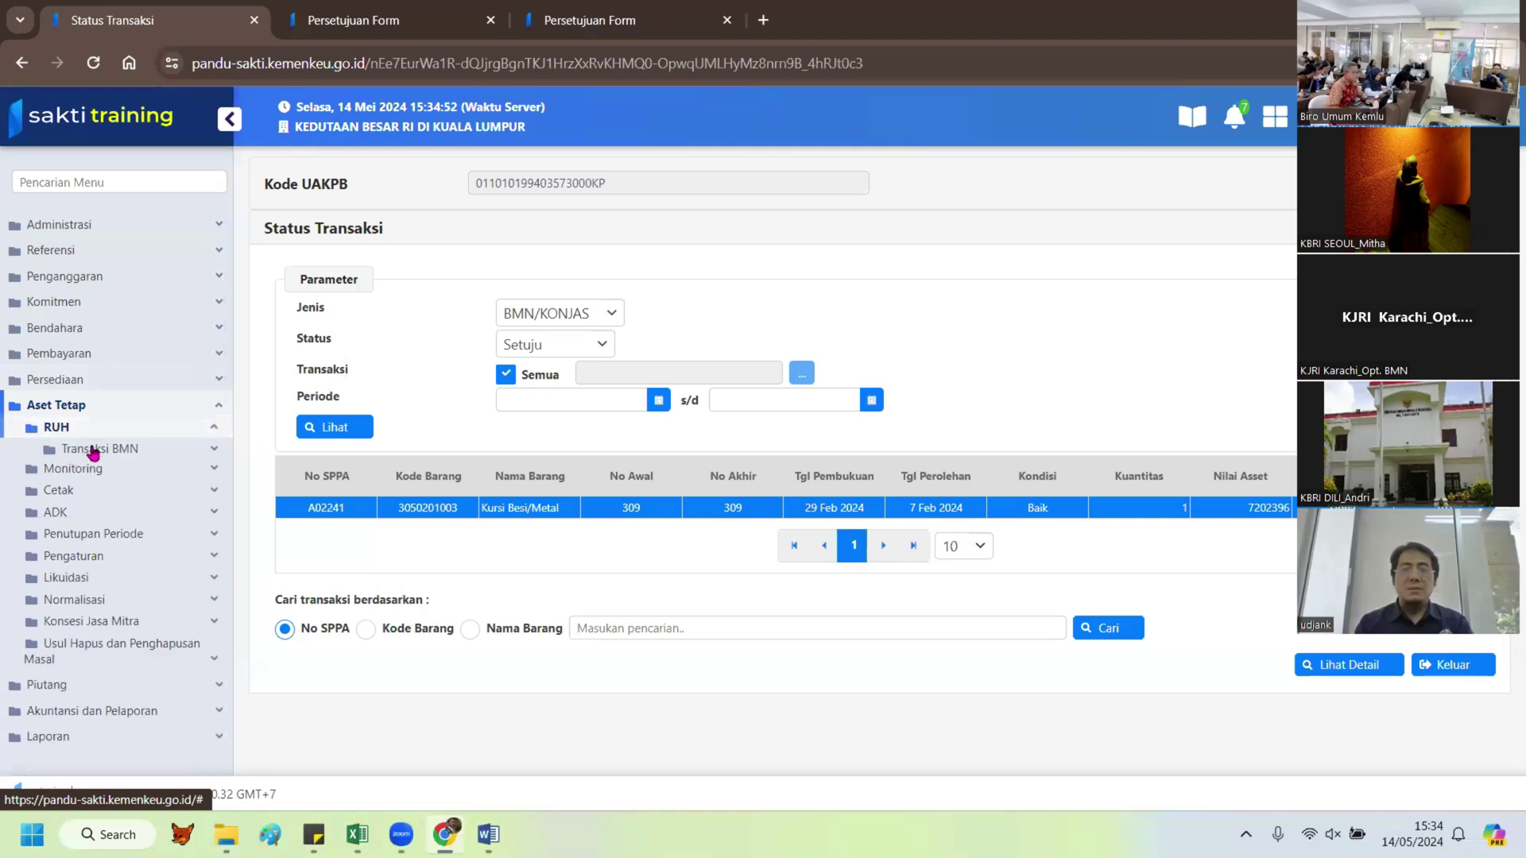
click(92, 449)
scroll(159, 604, down, 3)
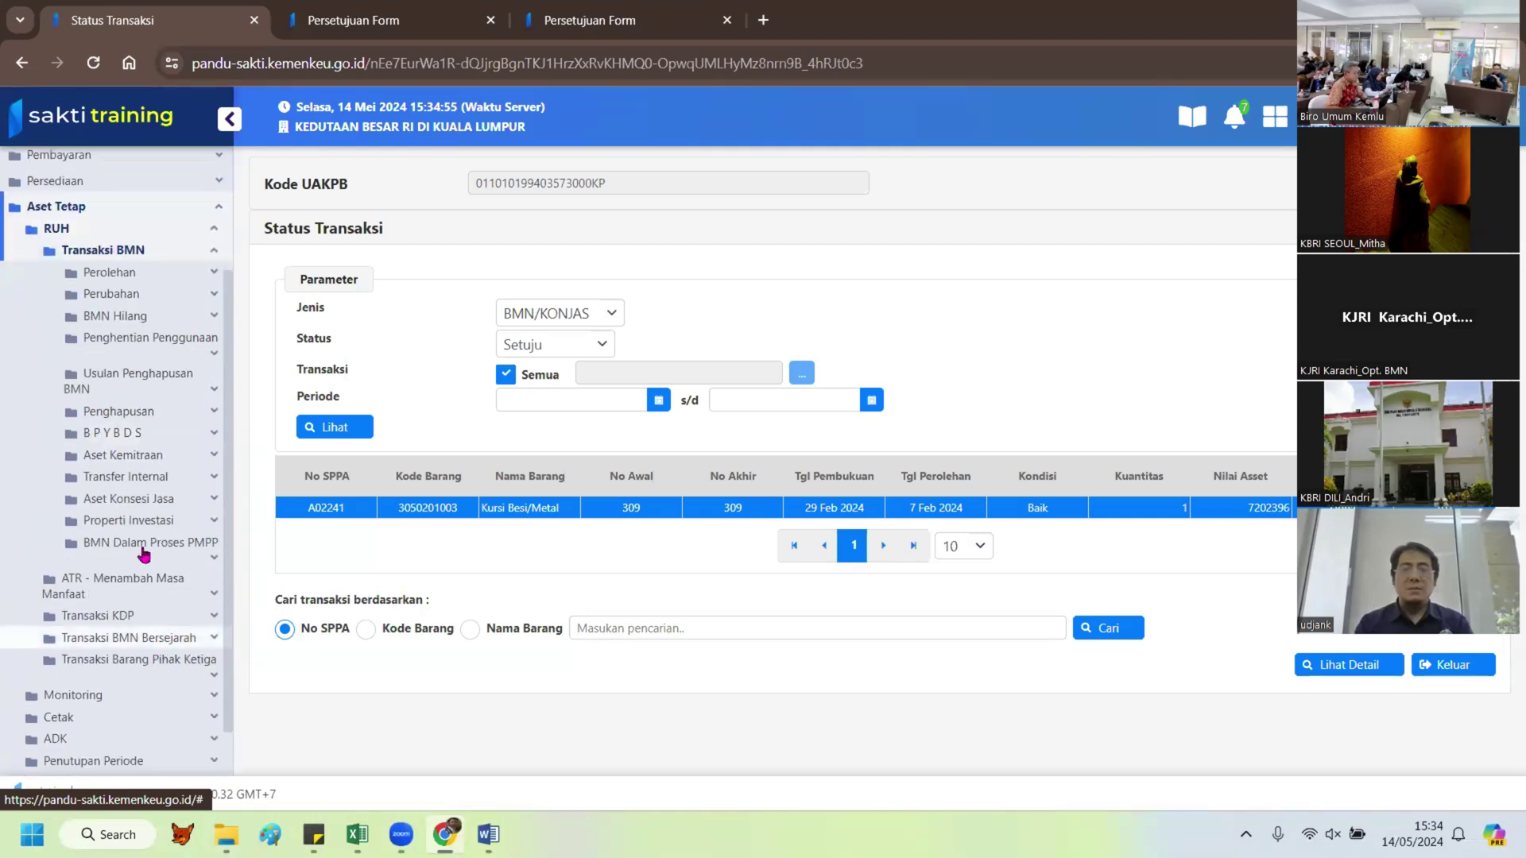
click(119, 411)
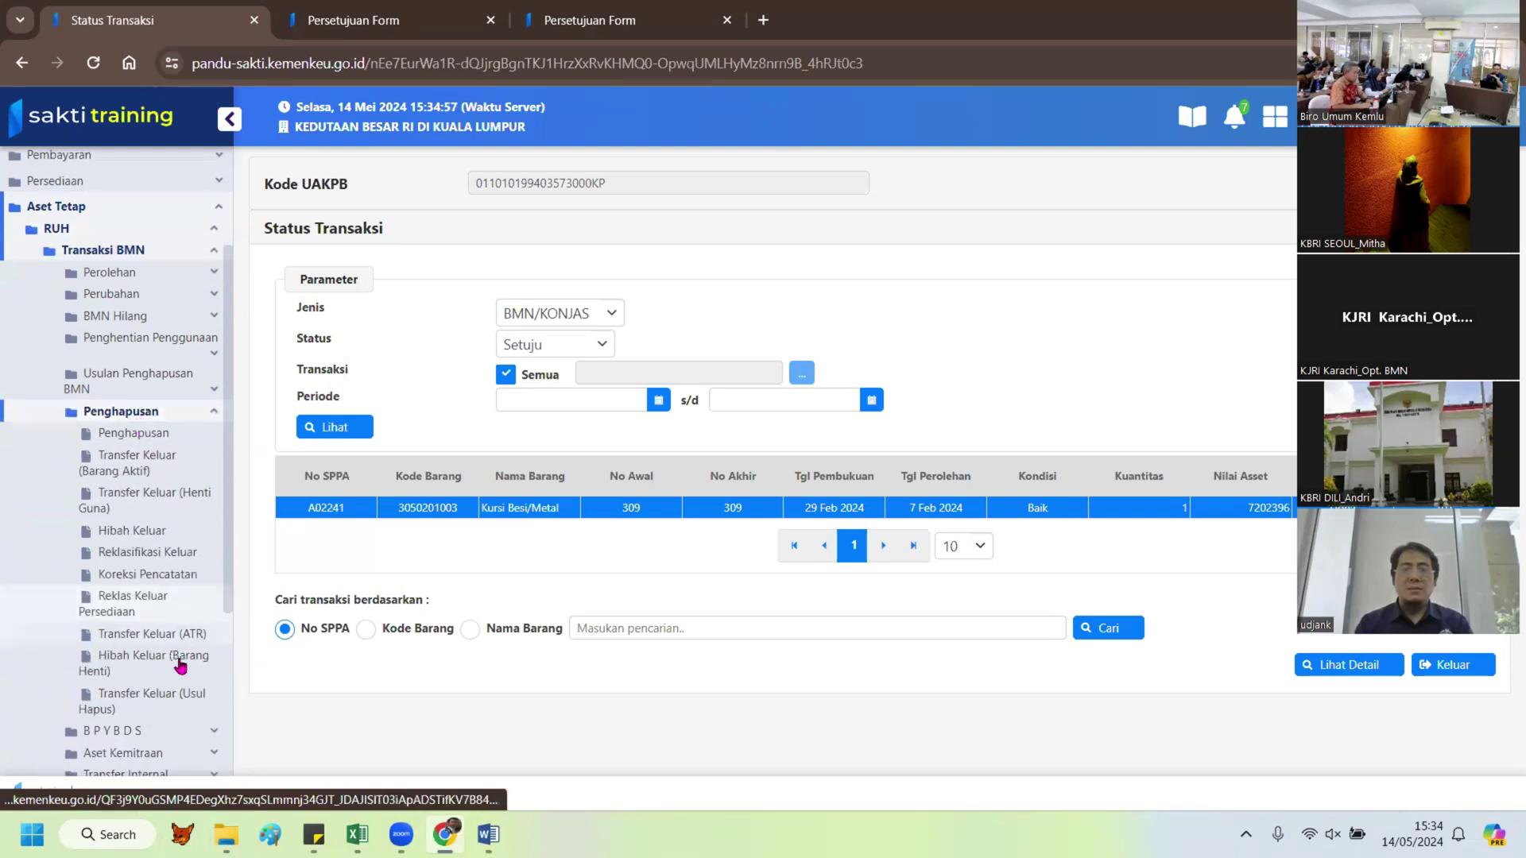
click(158, 574)
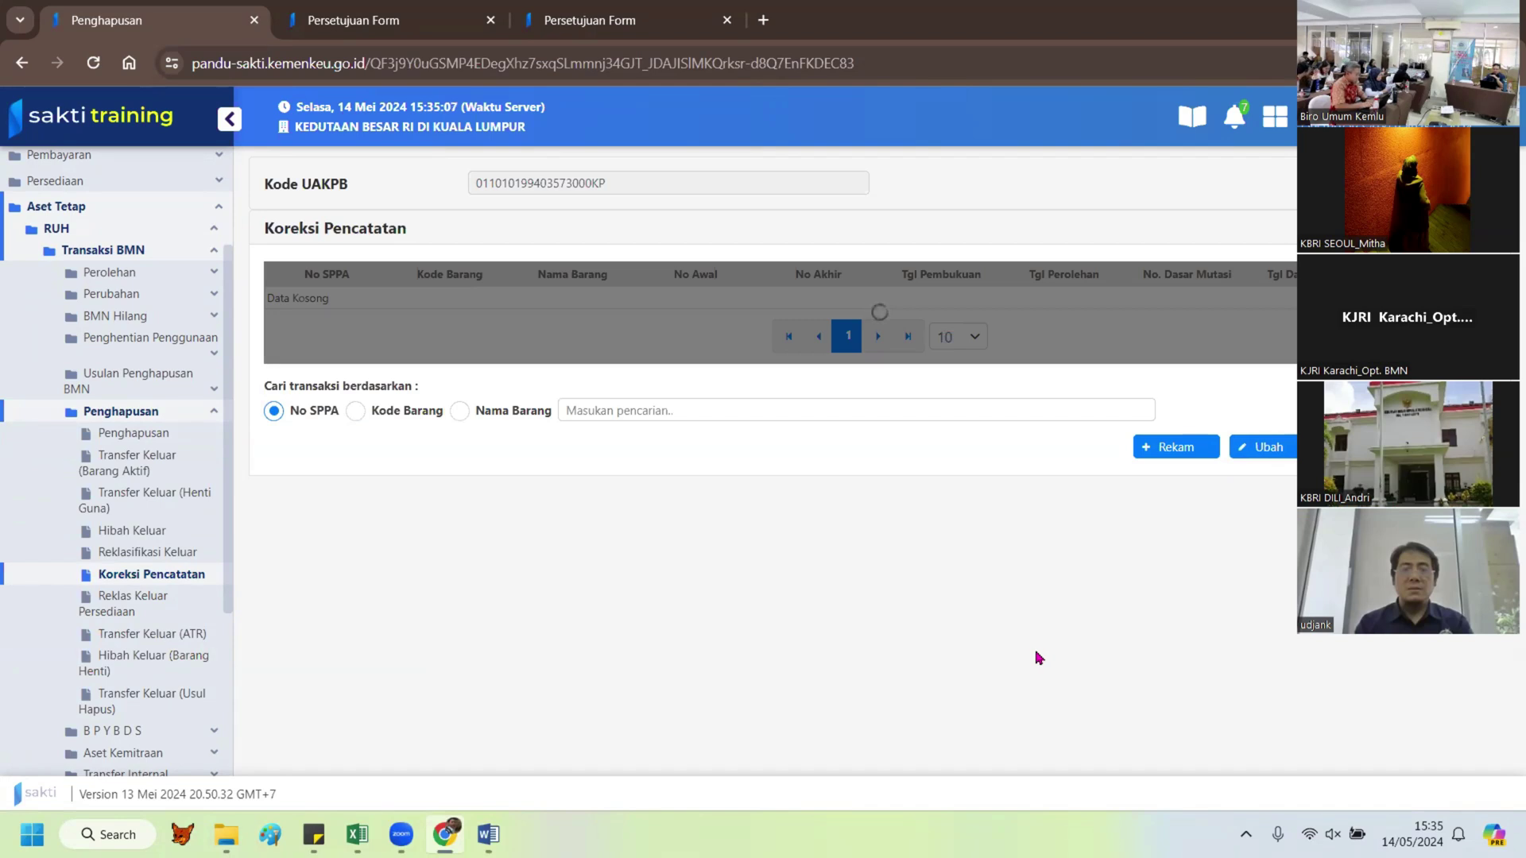
click(1161, 448)
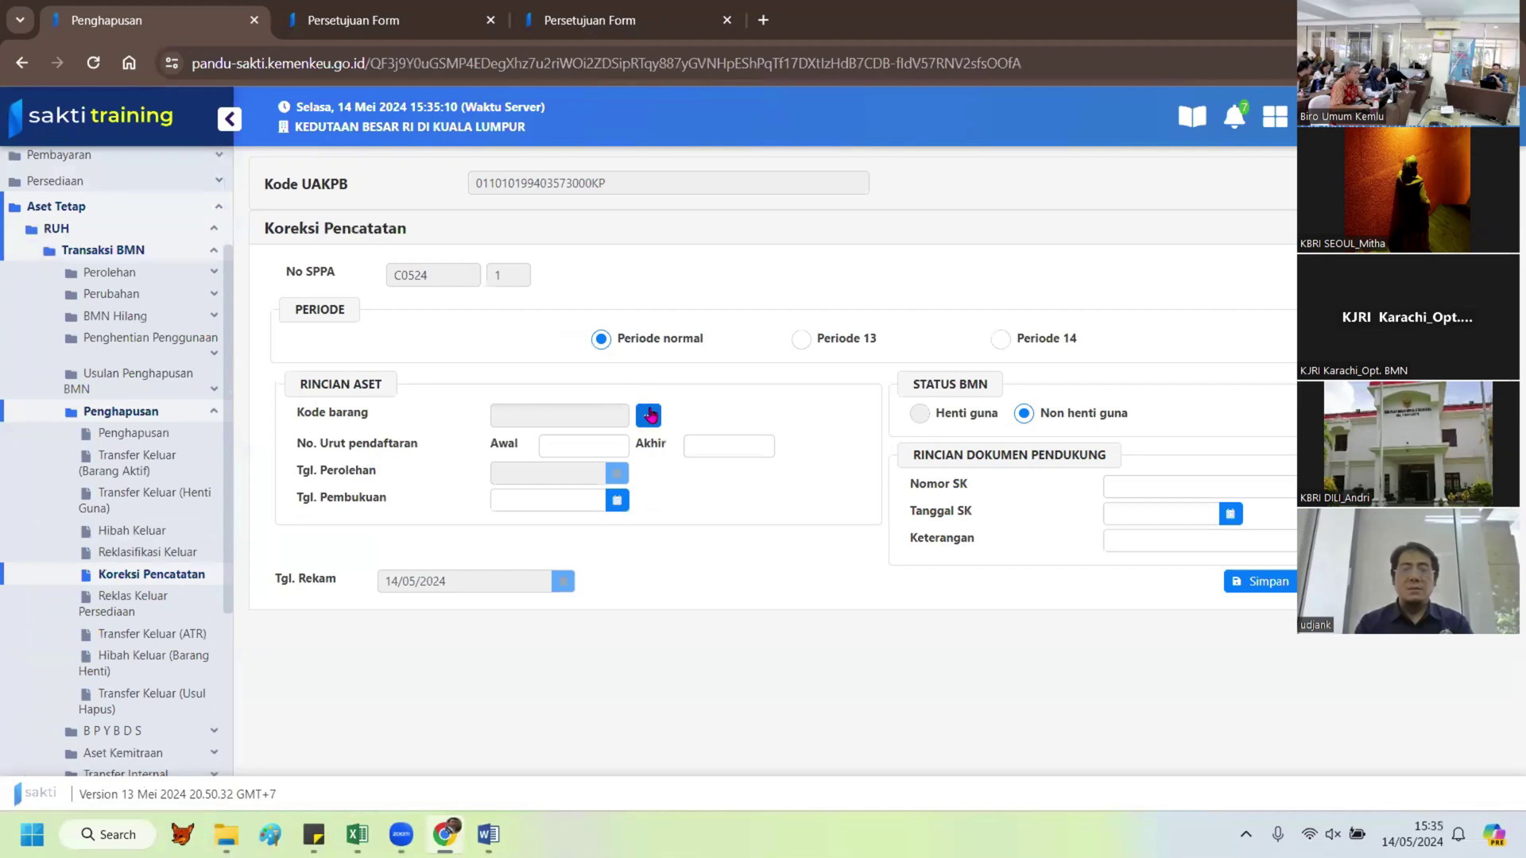
click(649, 415)
click(586, 307)
text(kurs)
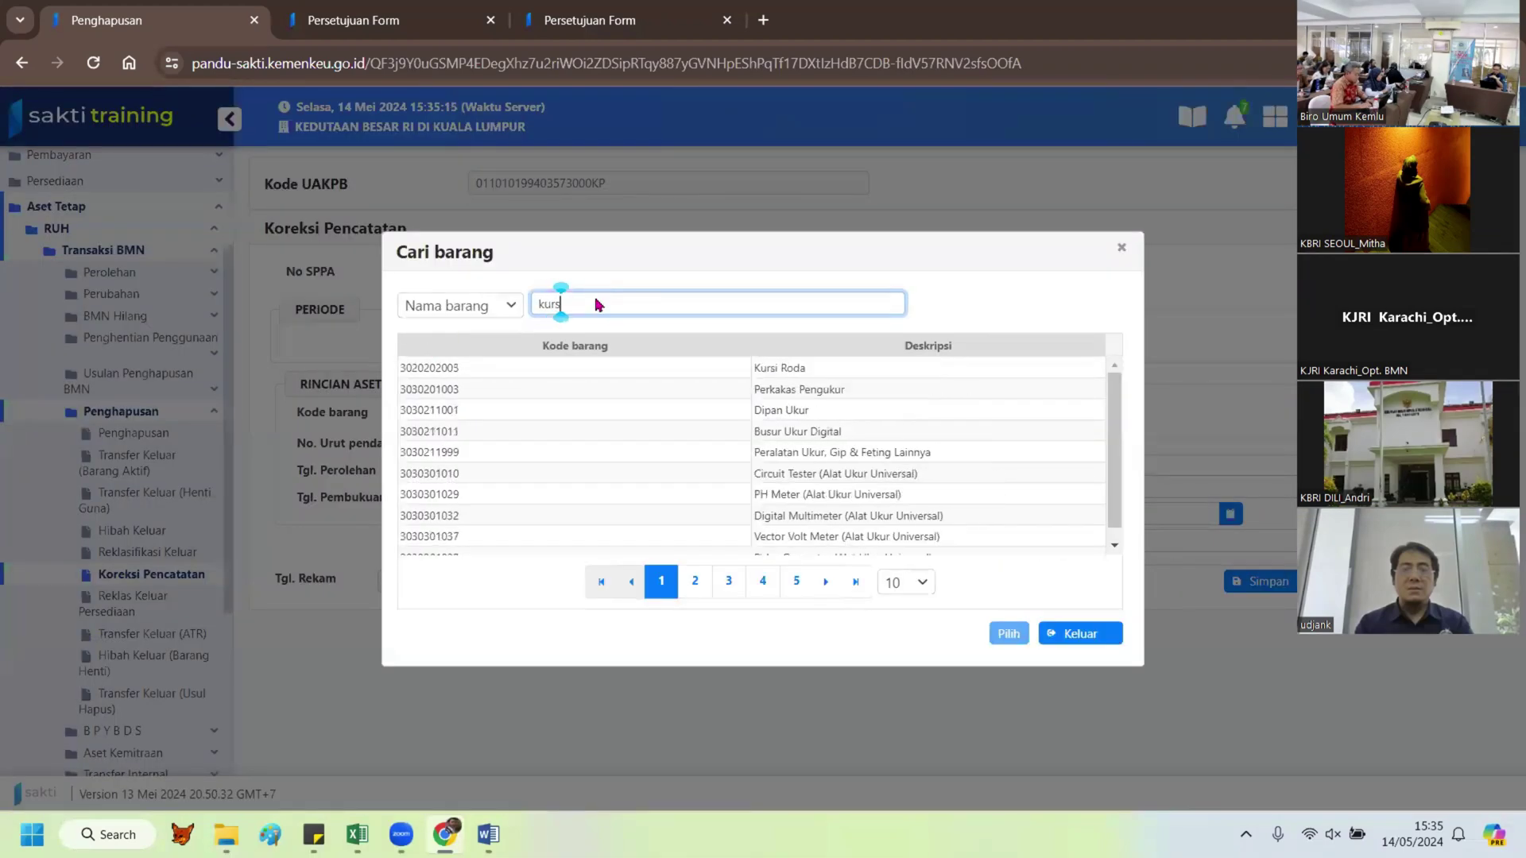
text(i besi)
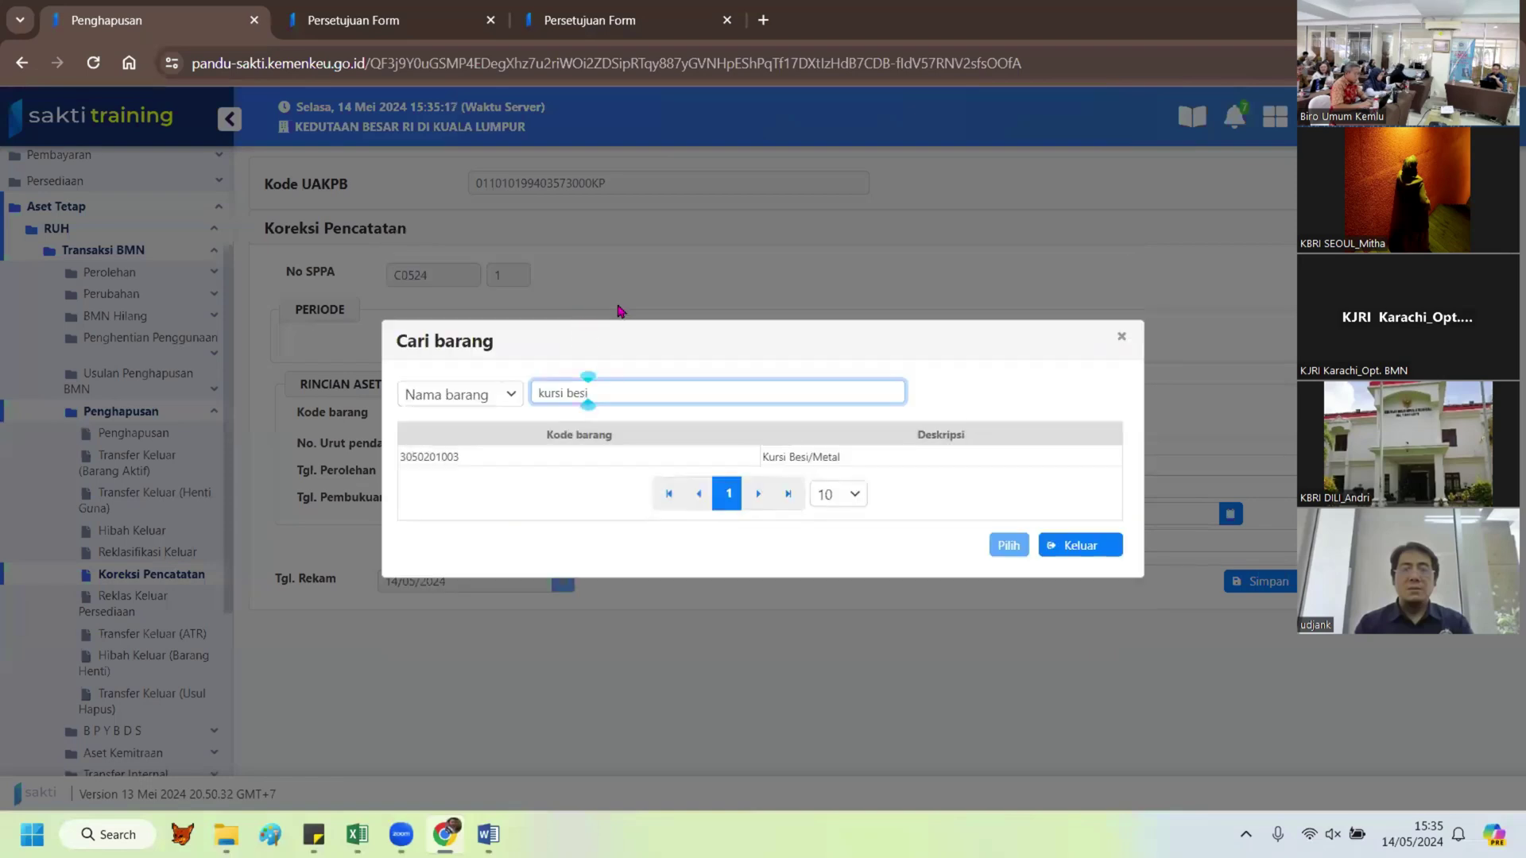
click(818, 455)
click(1004, 546)
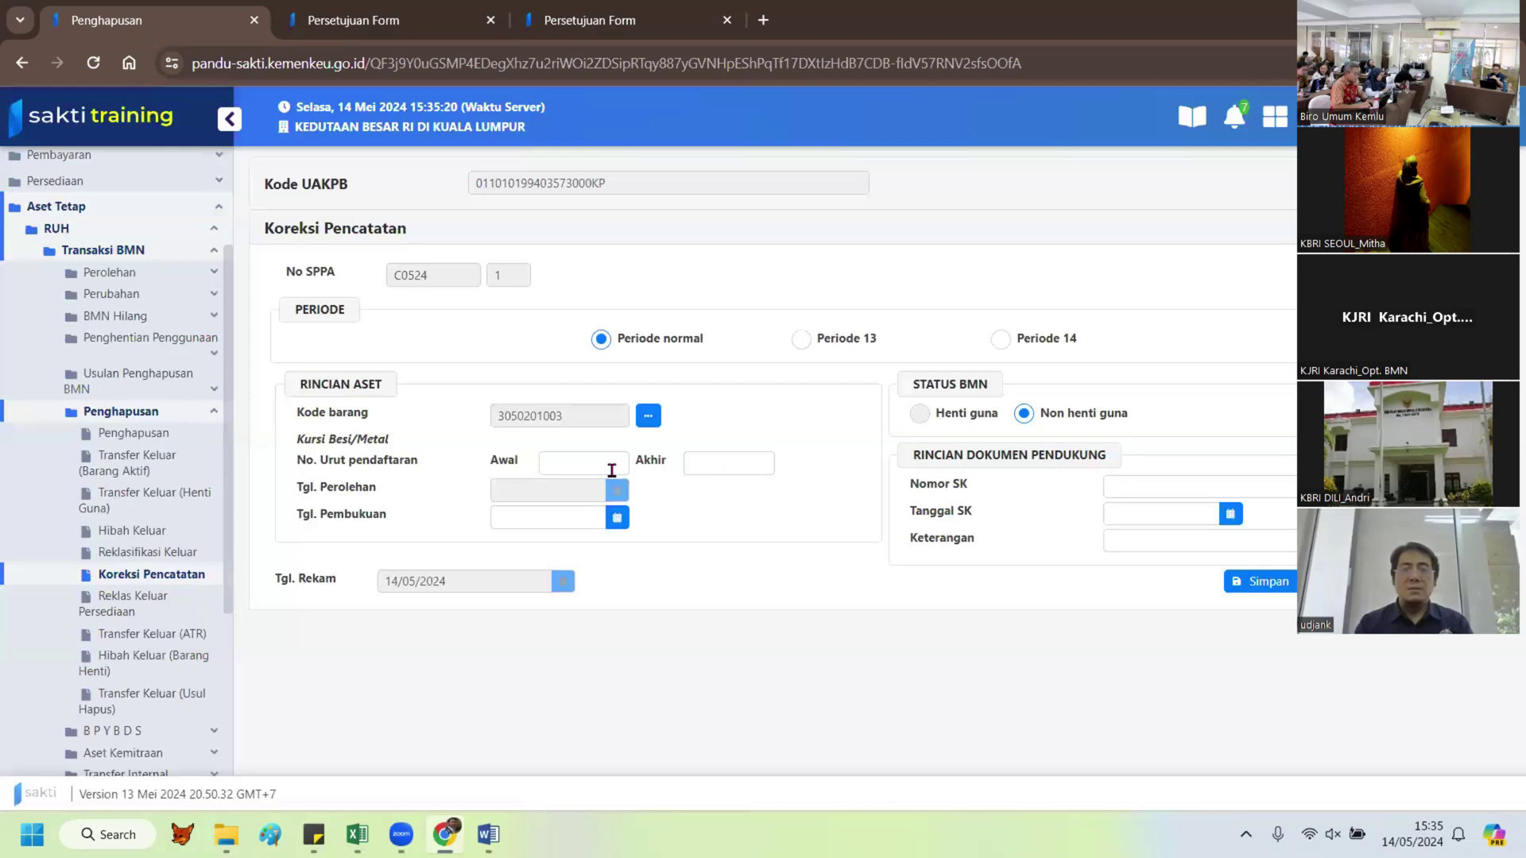
click(611, 471)
text(309)
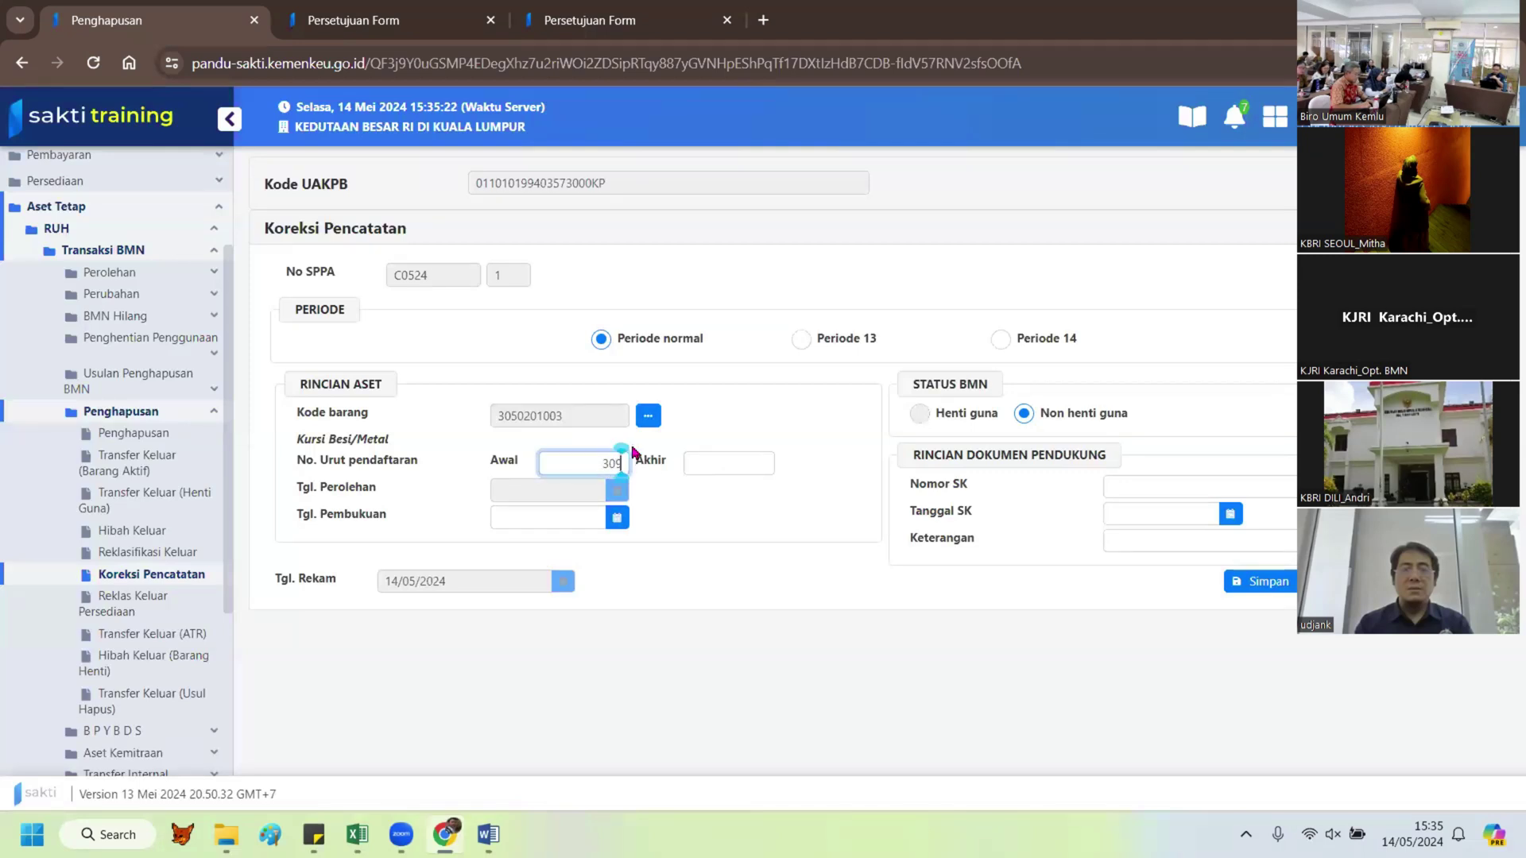
click(737, 466)
text(309)
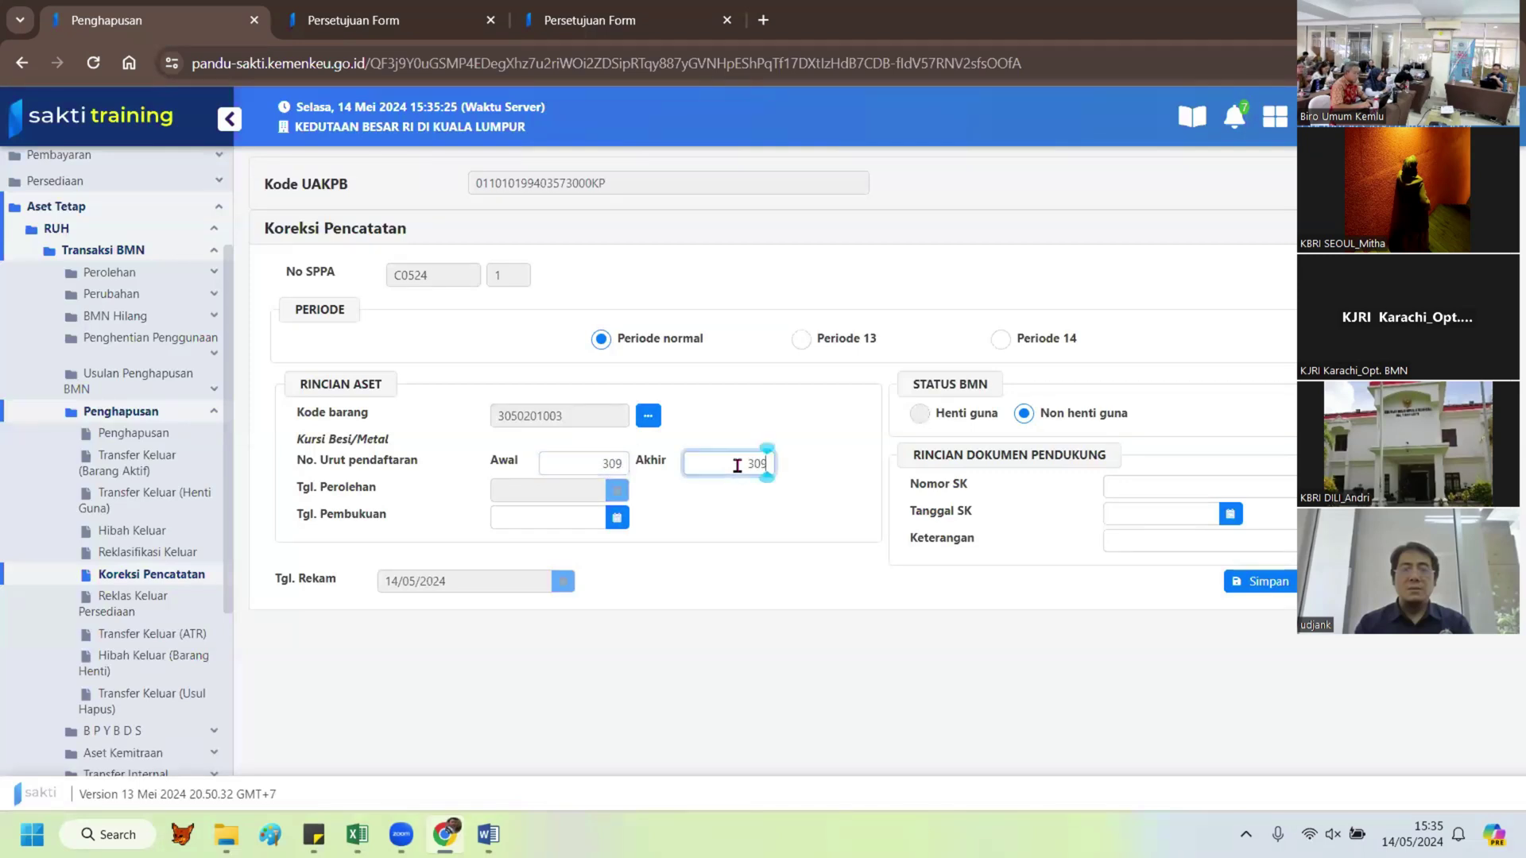
Step: Set the bookkeeping date to 01/03/2024 and the asset status to Non henti guna
click(617, 518)
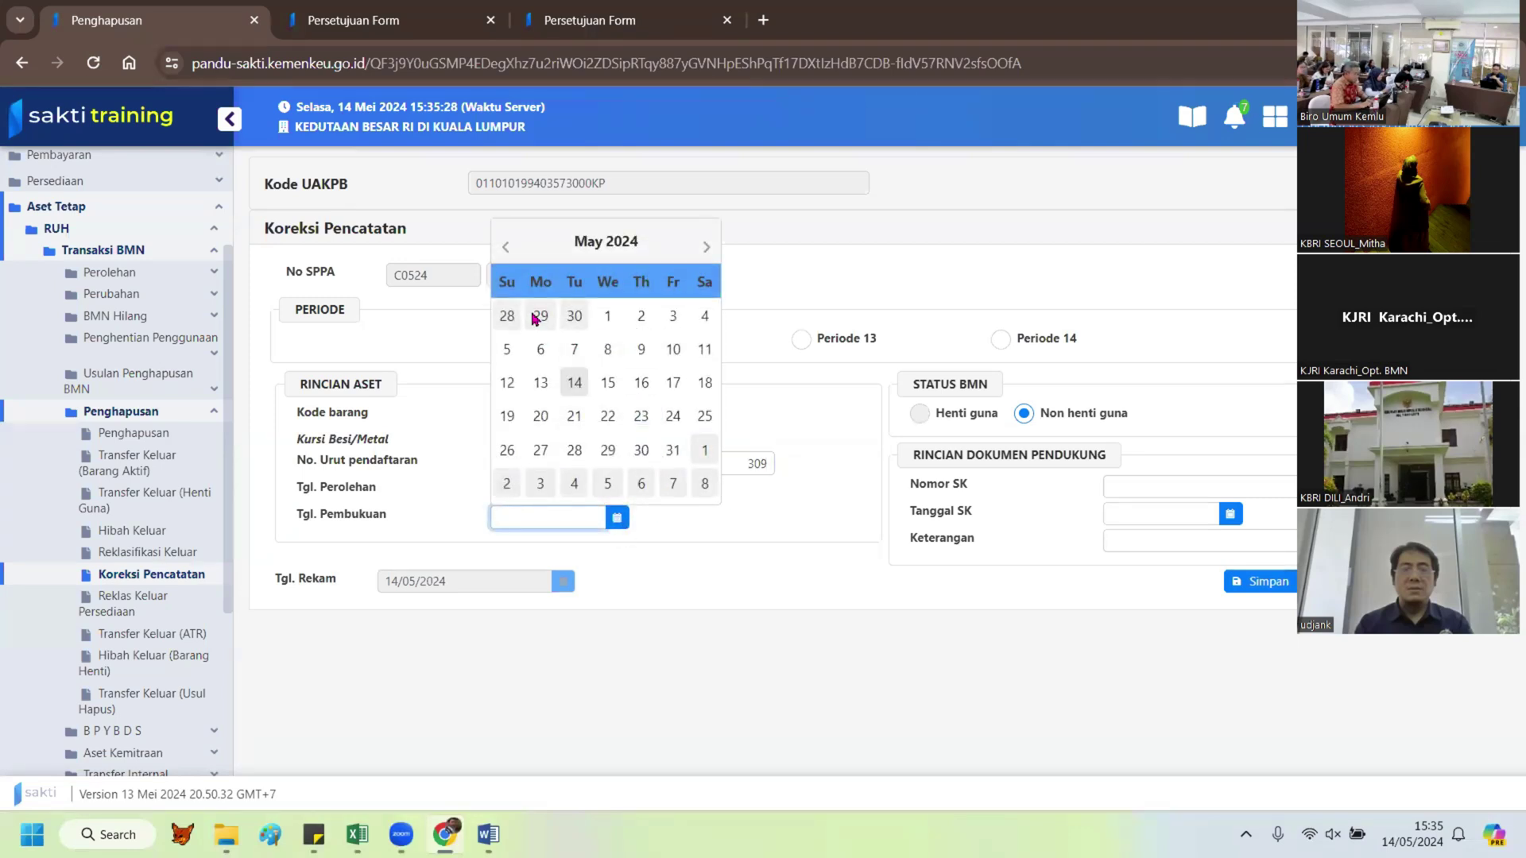
double_click(507, 250)
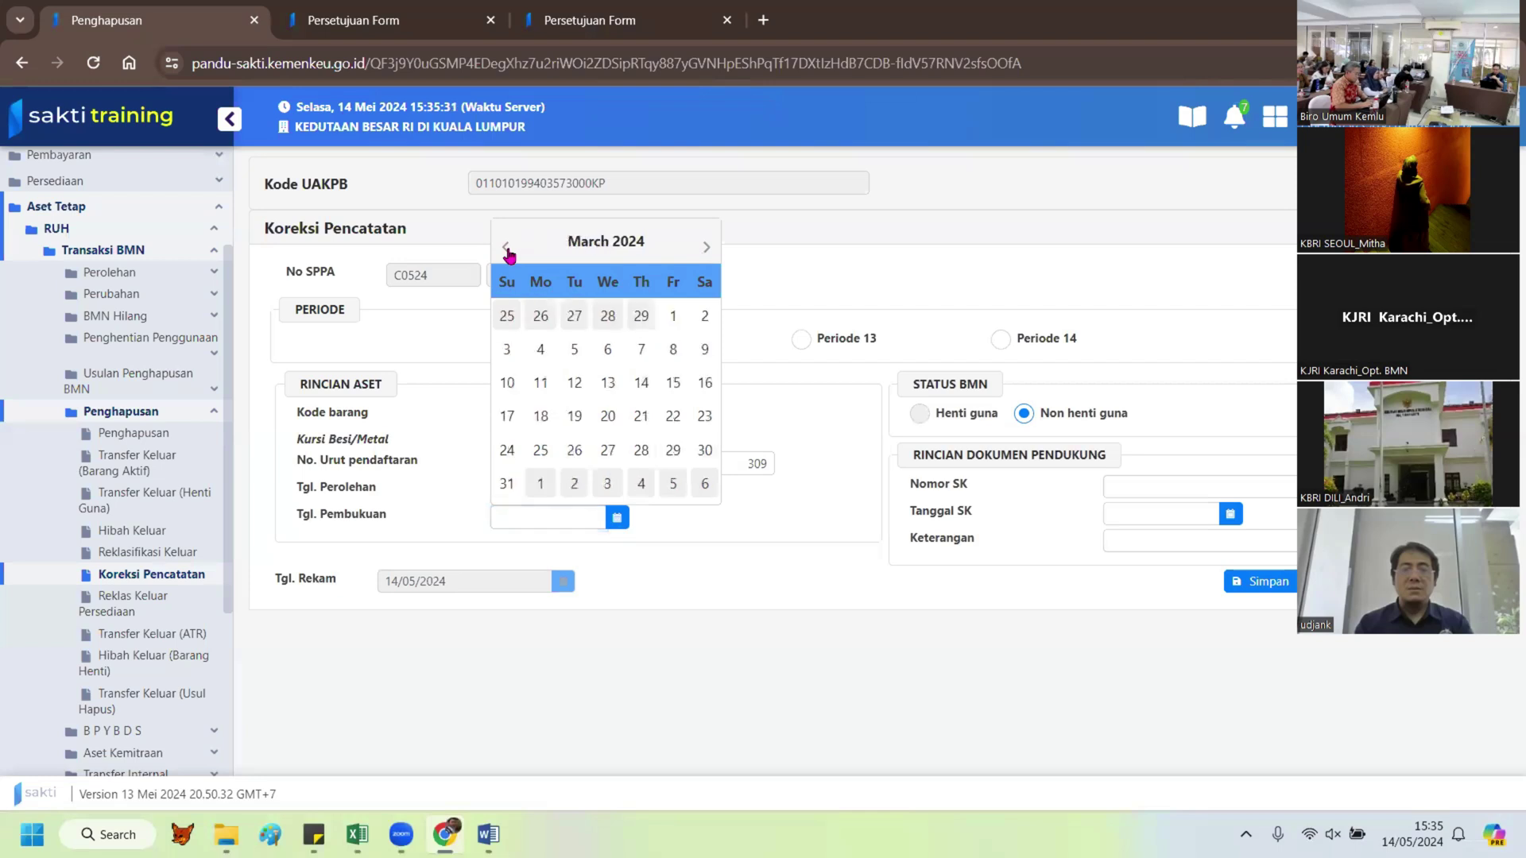
click(672, 317)
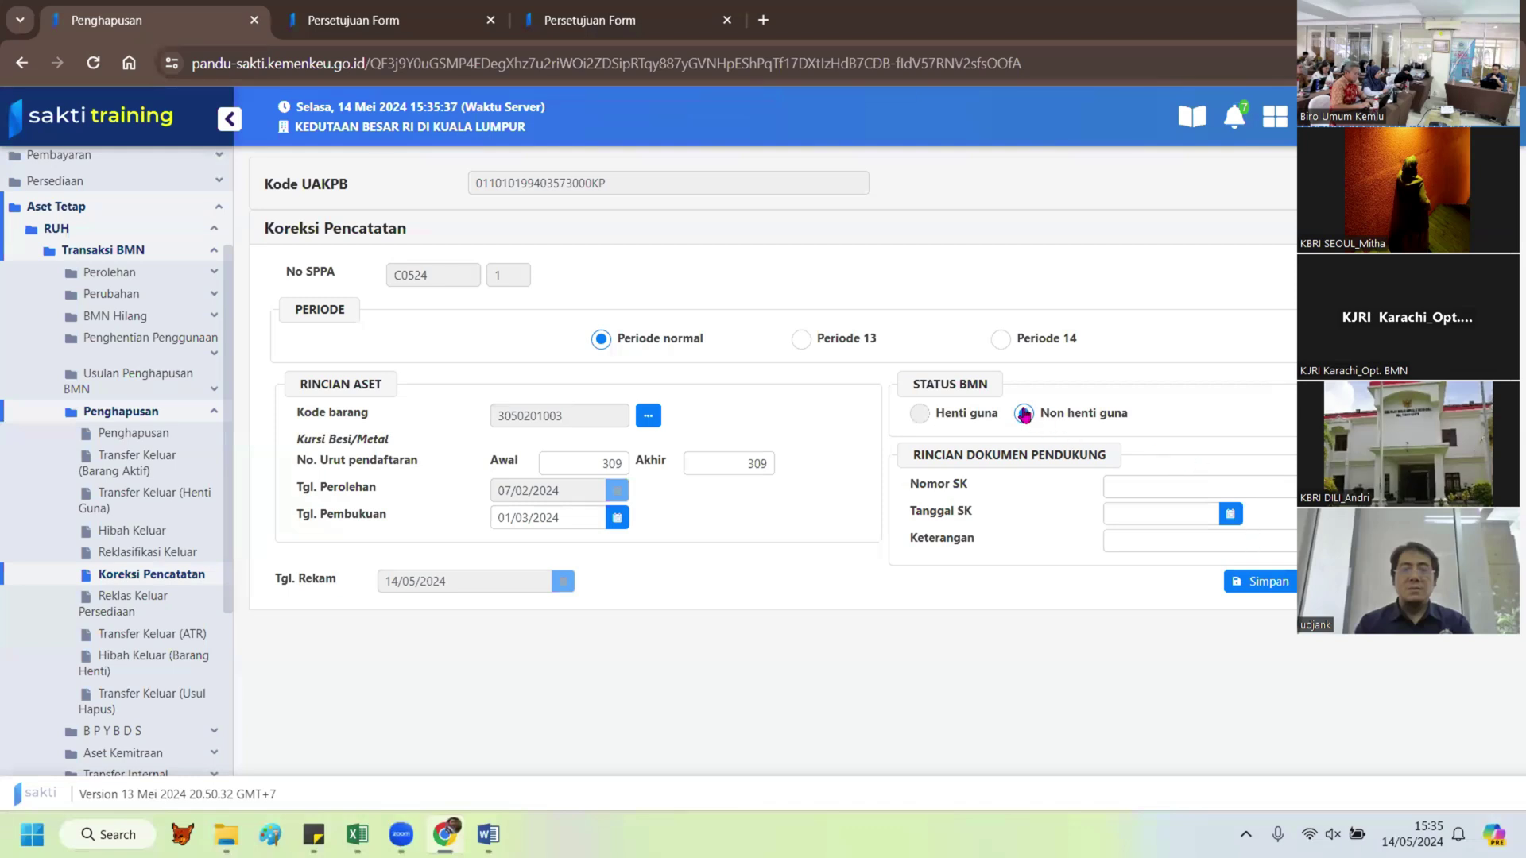
click(1025, 414)
Step: Enter SK number 13245/SK/03/2024 dated 01/03/2024
click(1134, 479)
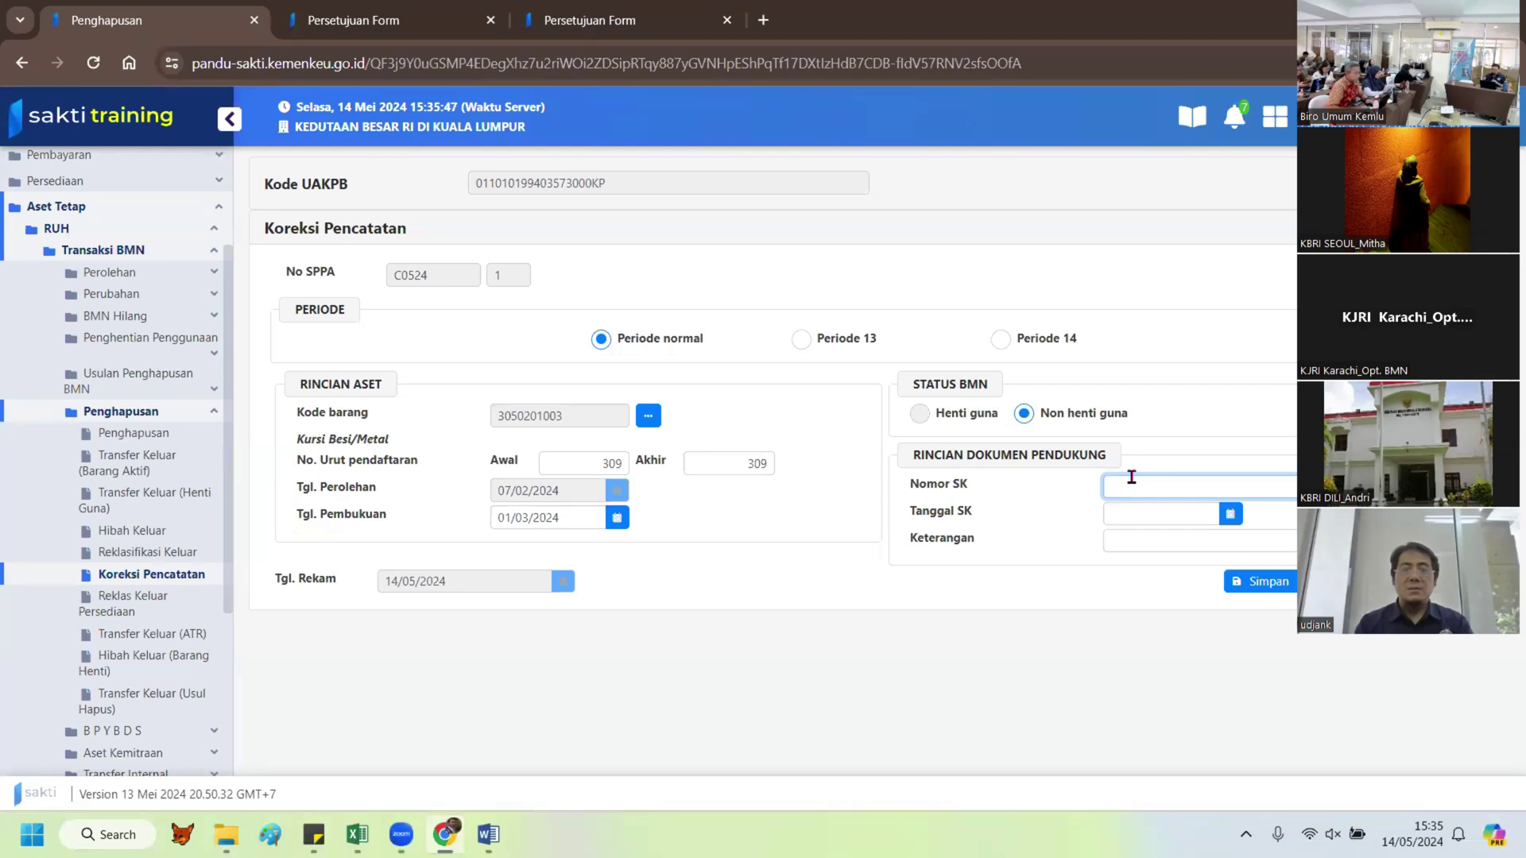
text(13245/SK/03/2024)
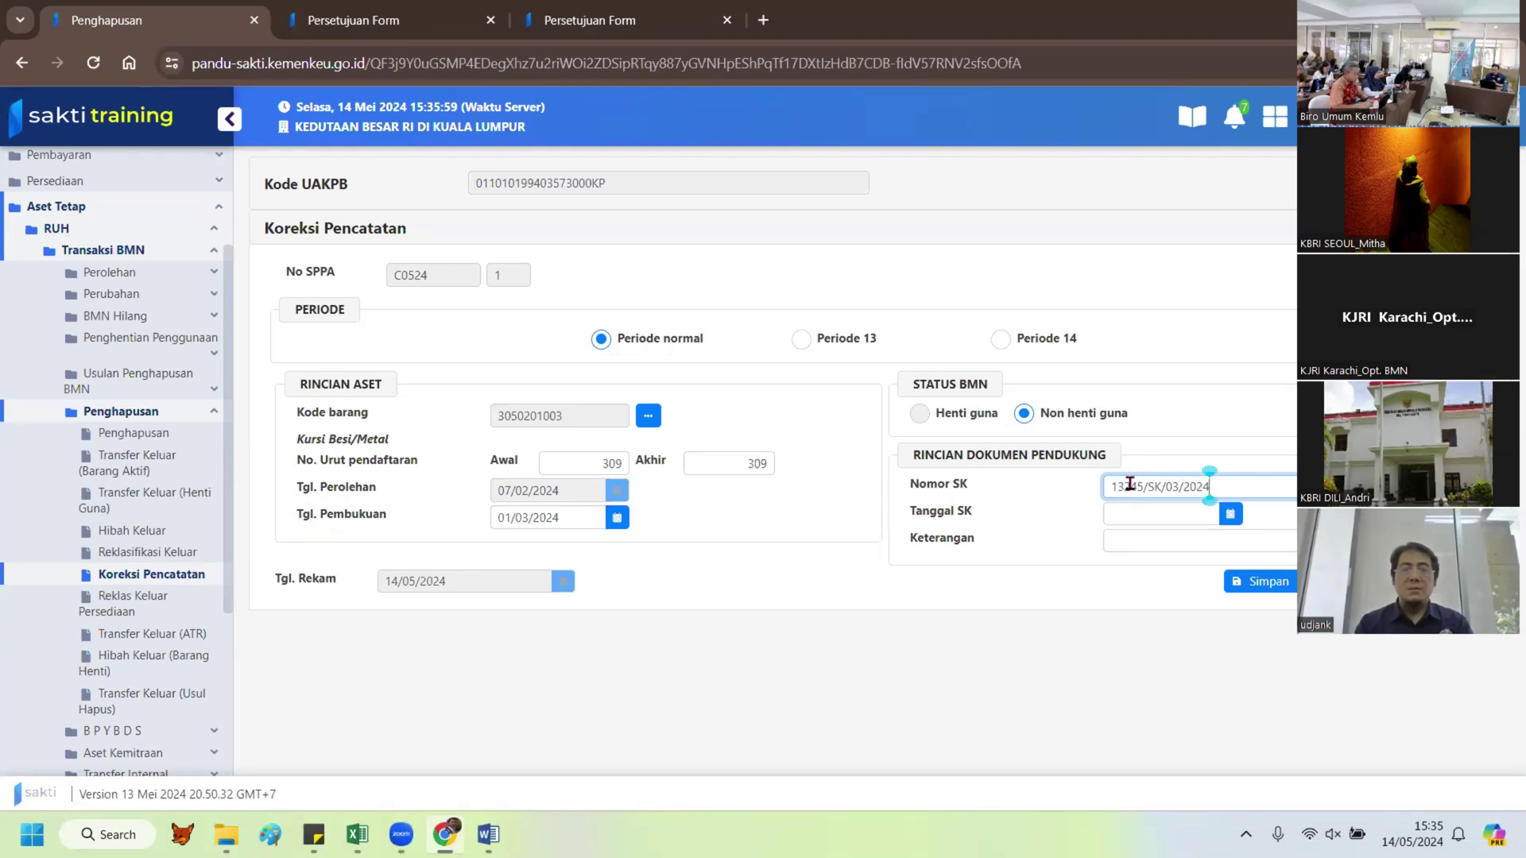
click(1230, 514)
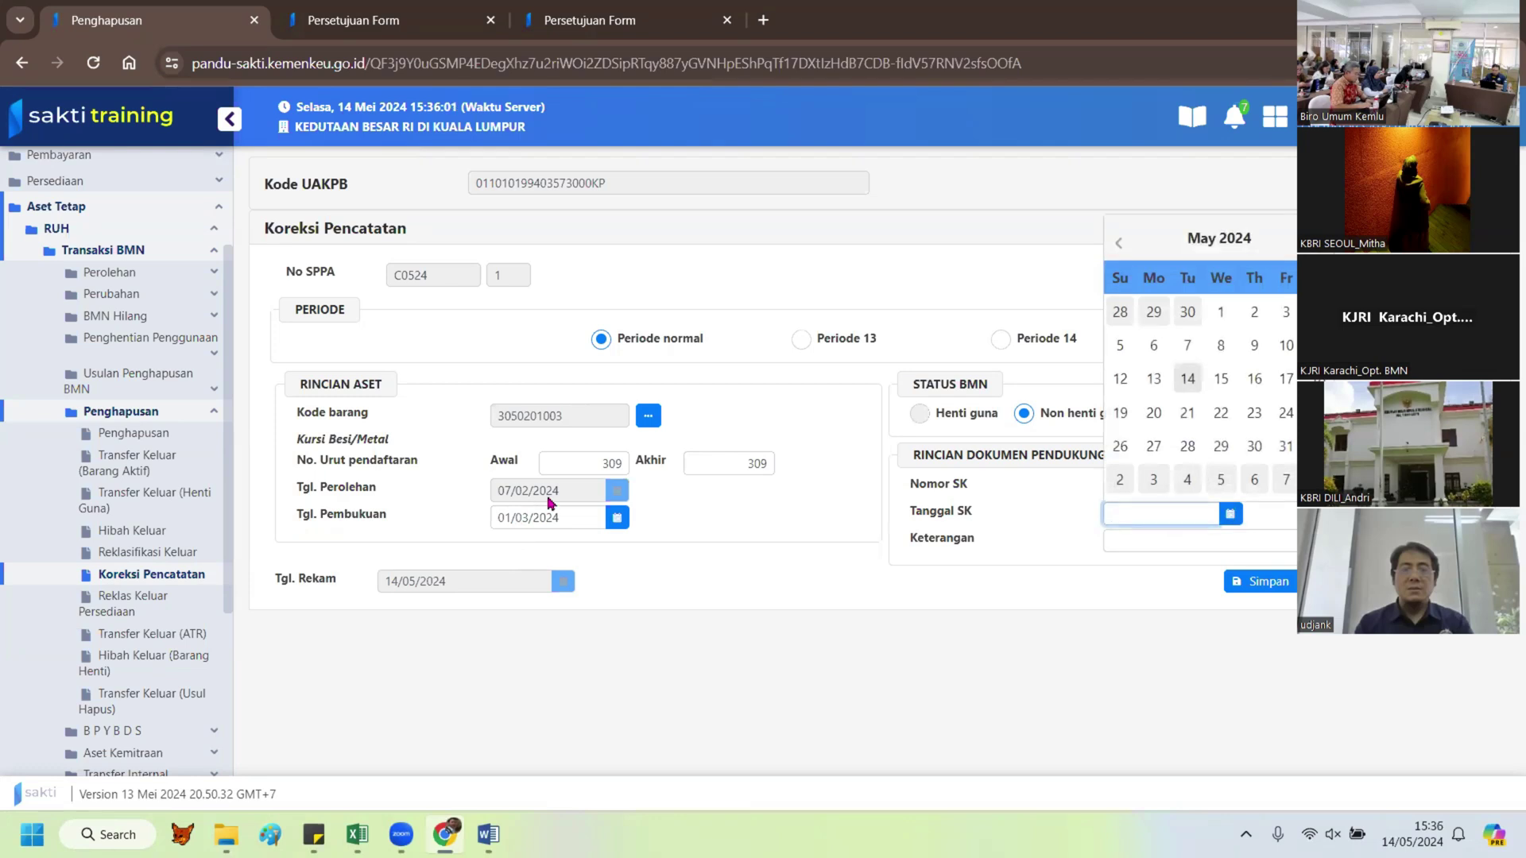
click(1118, 244)
click(1119, 243)
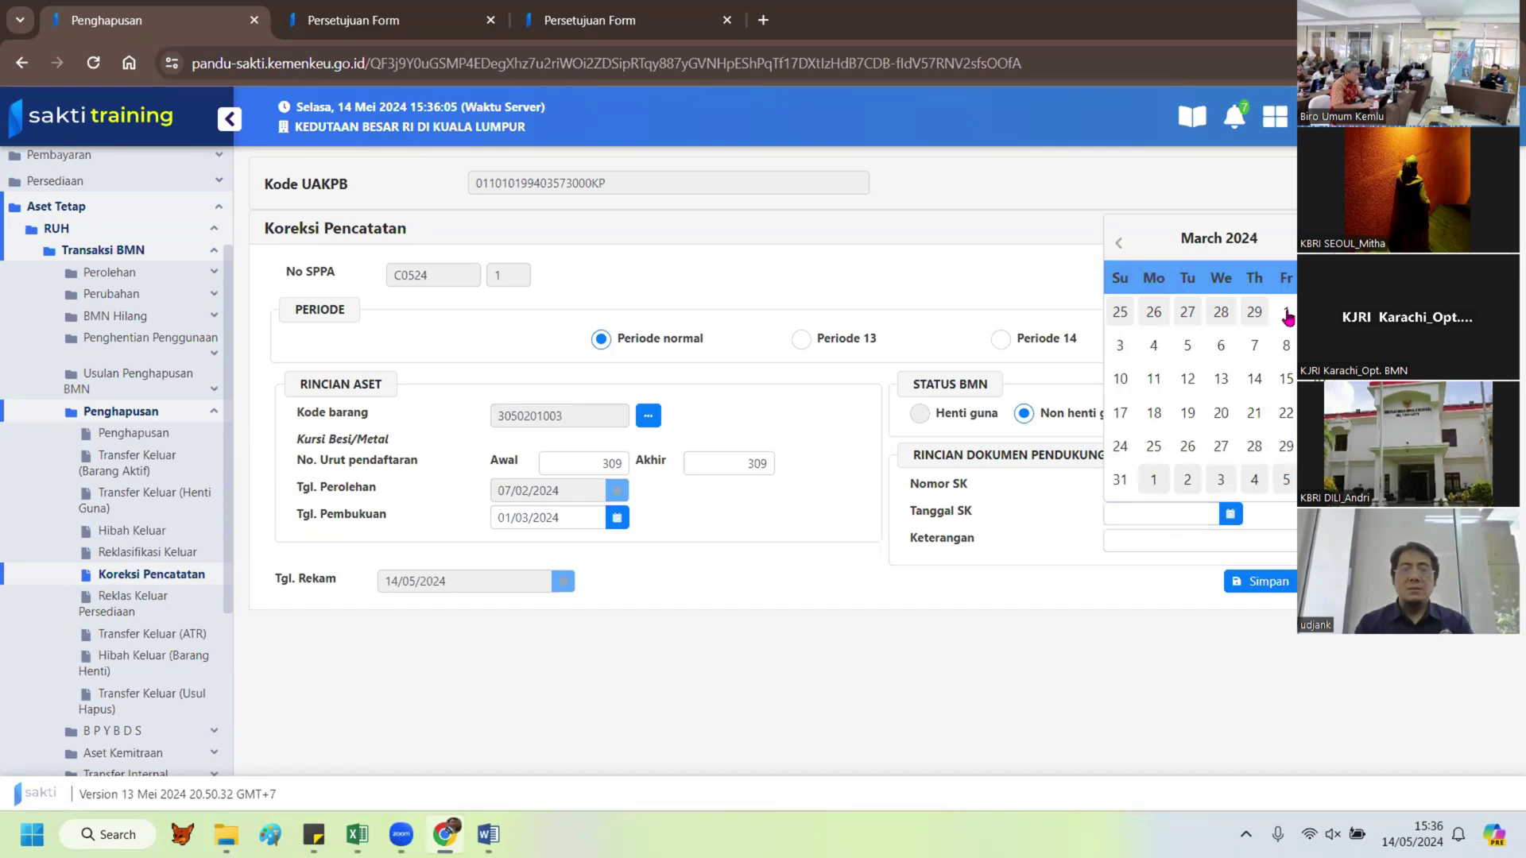
click(1287, 315)
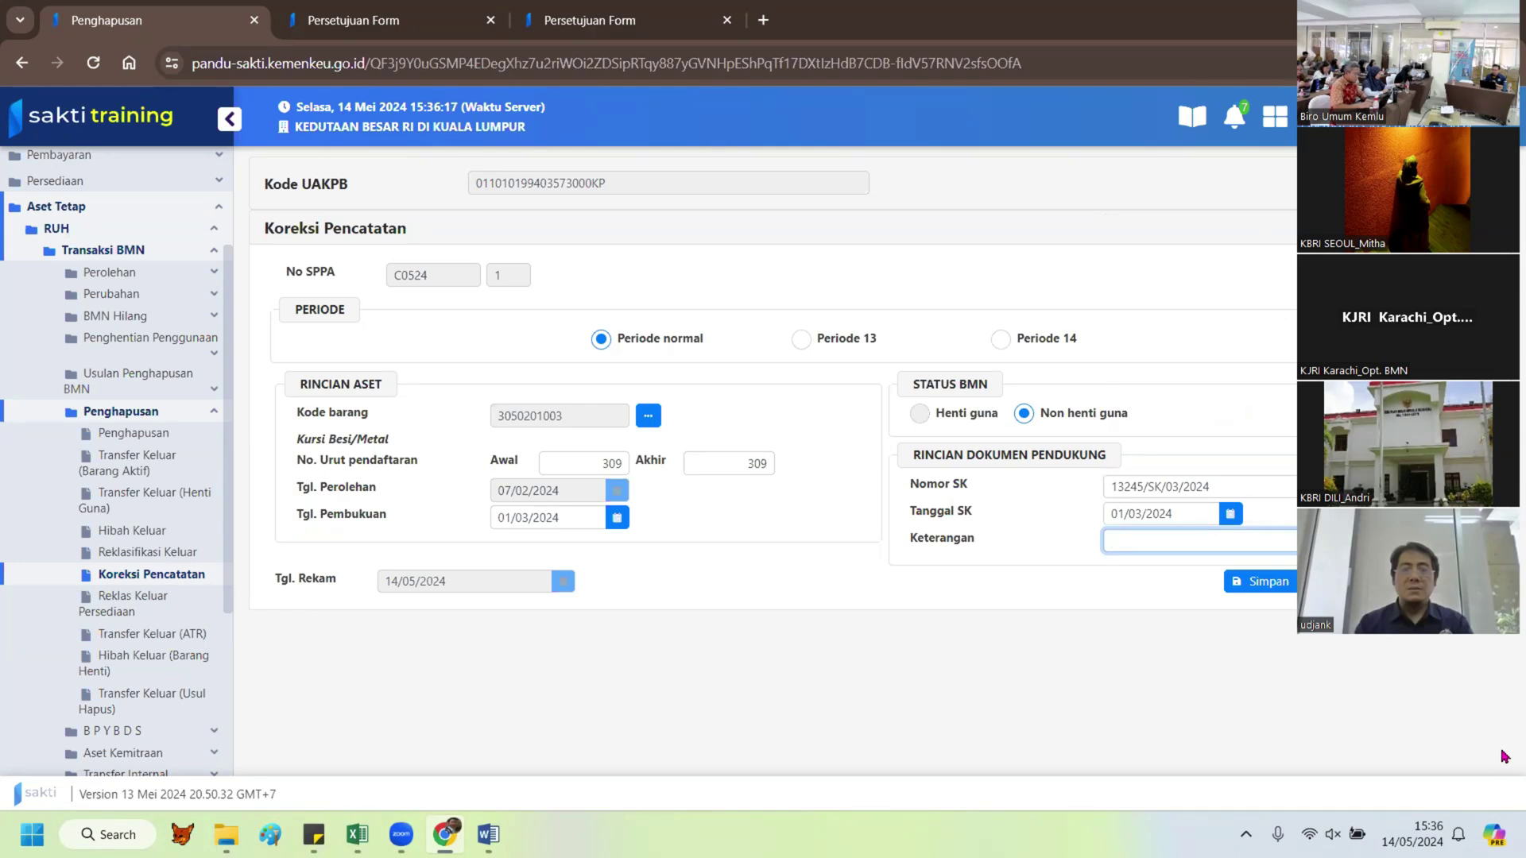
Step: Add the remark 'Koreksi nilai dan kuantitas' and save the correction
text(Koreks)
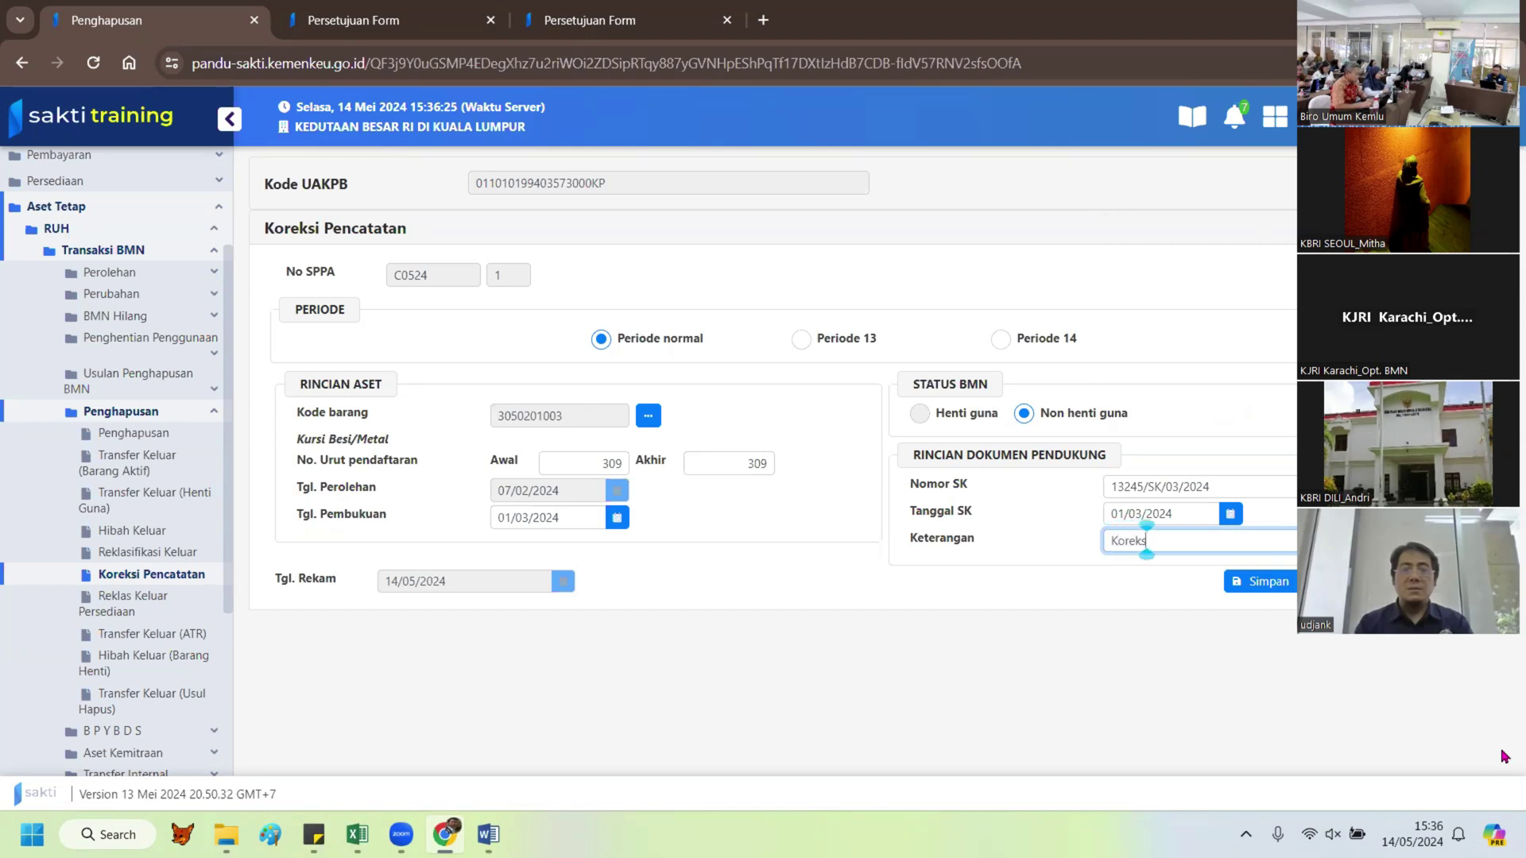
text(i nilai)
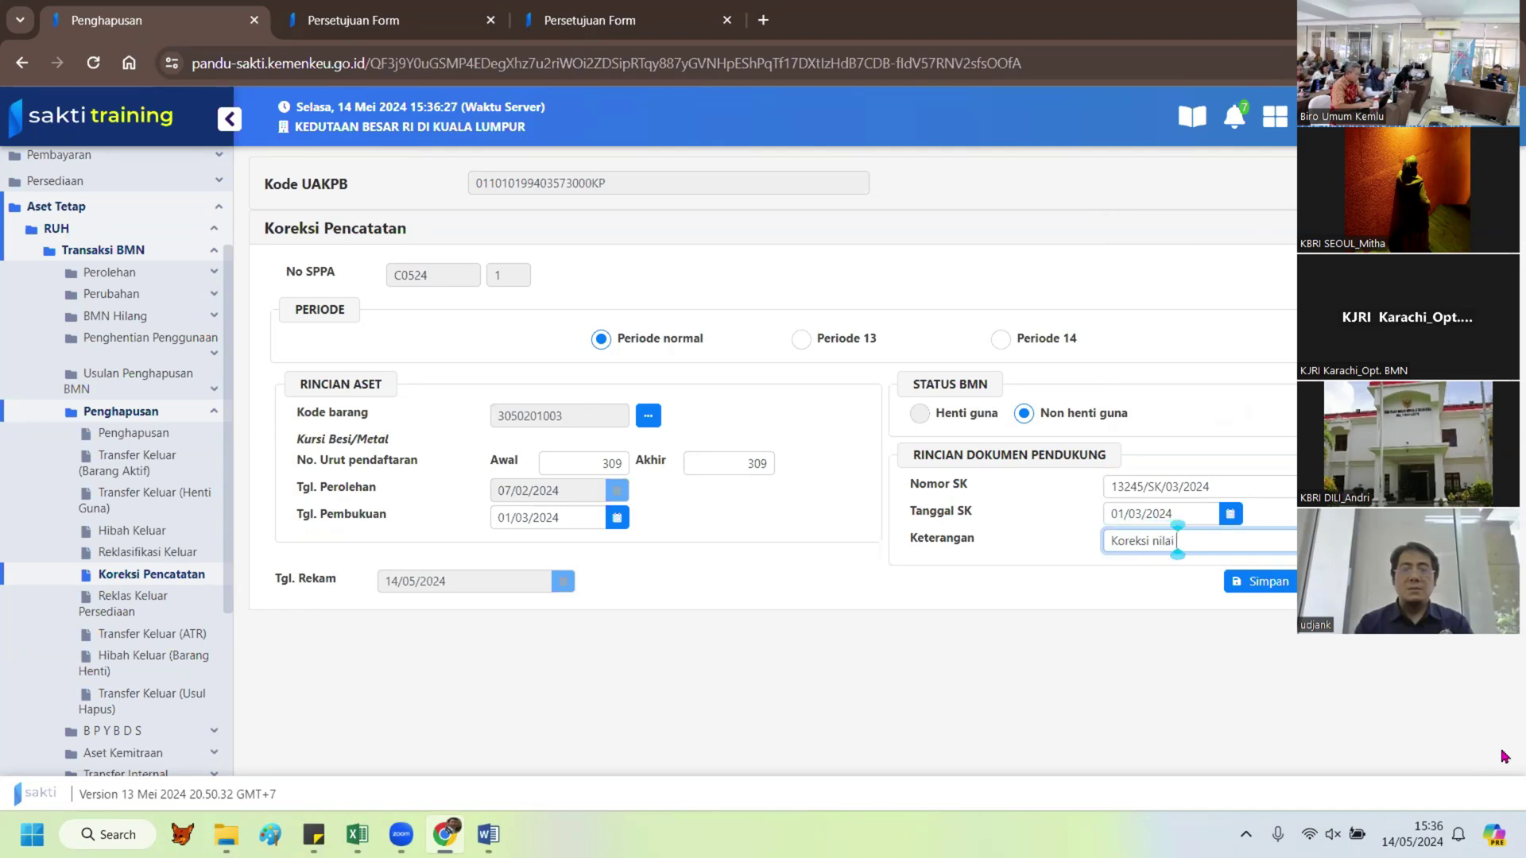
text( dan kuan)
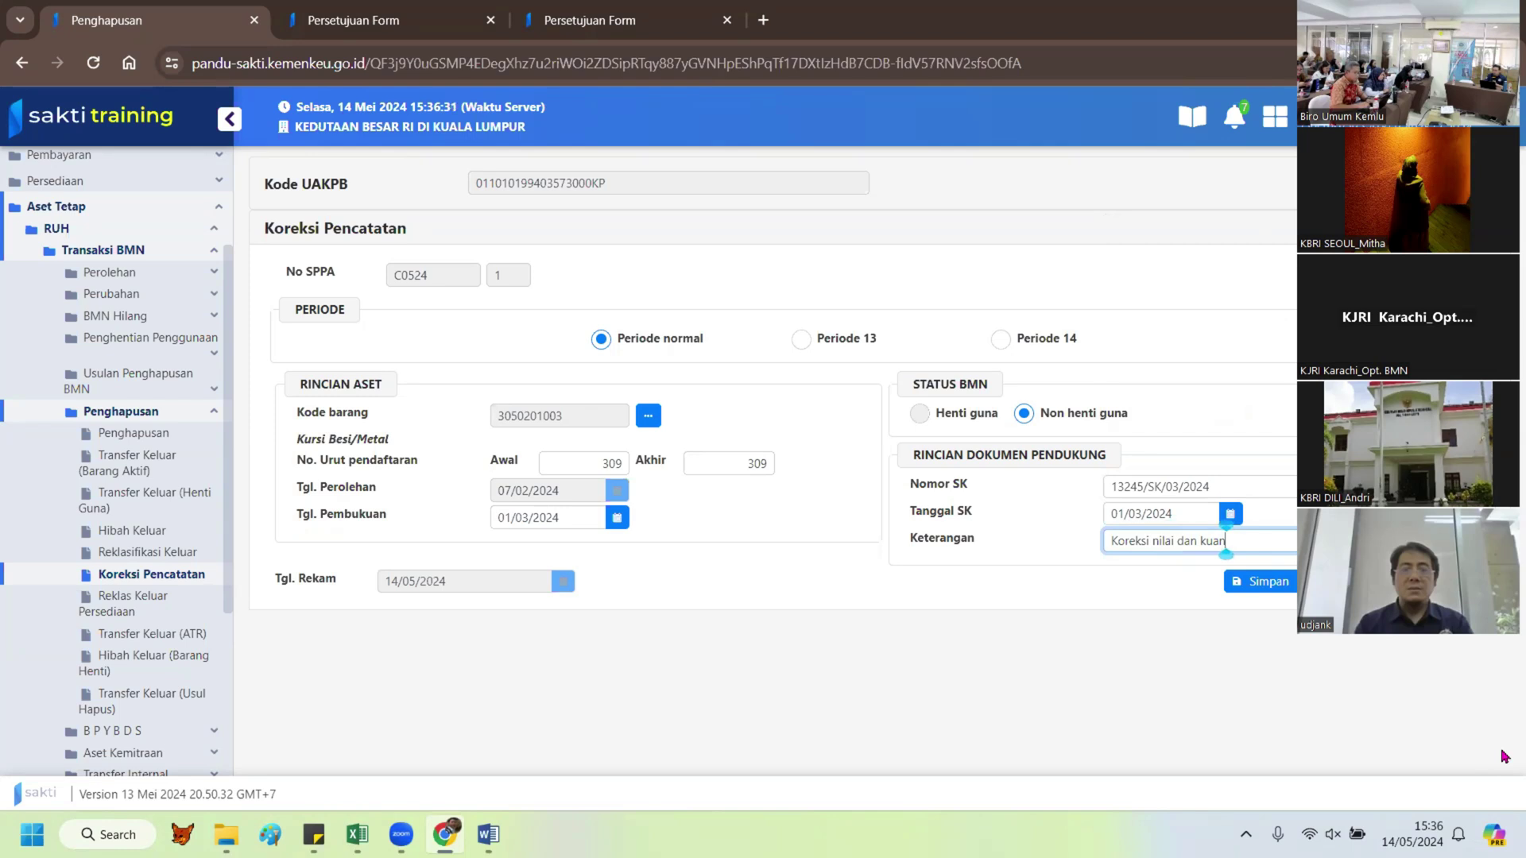
text(titas)
click(1269, 588)
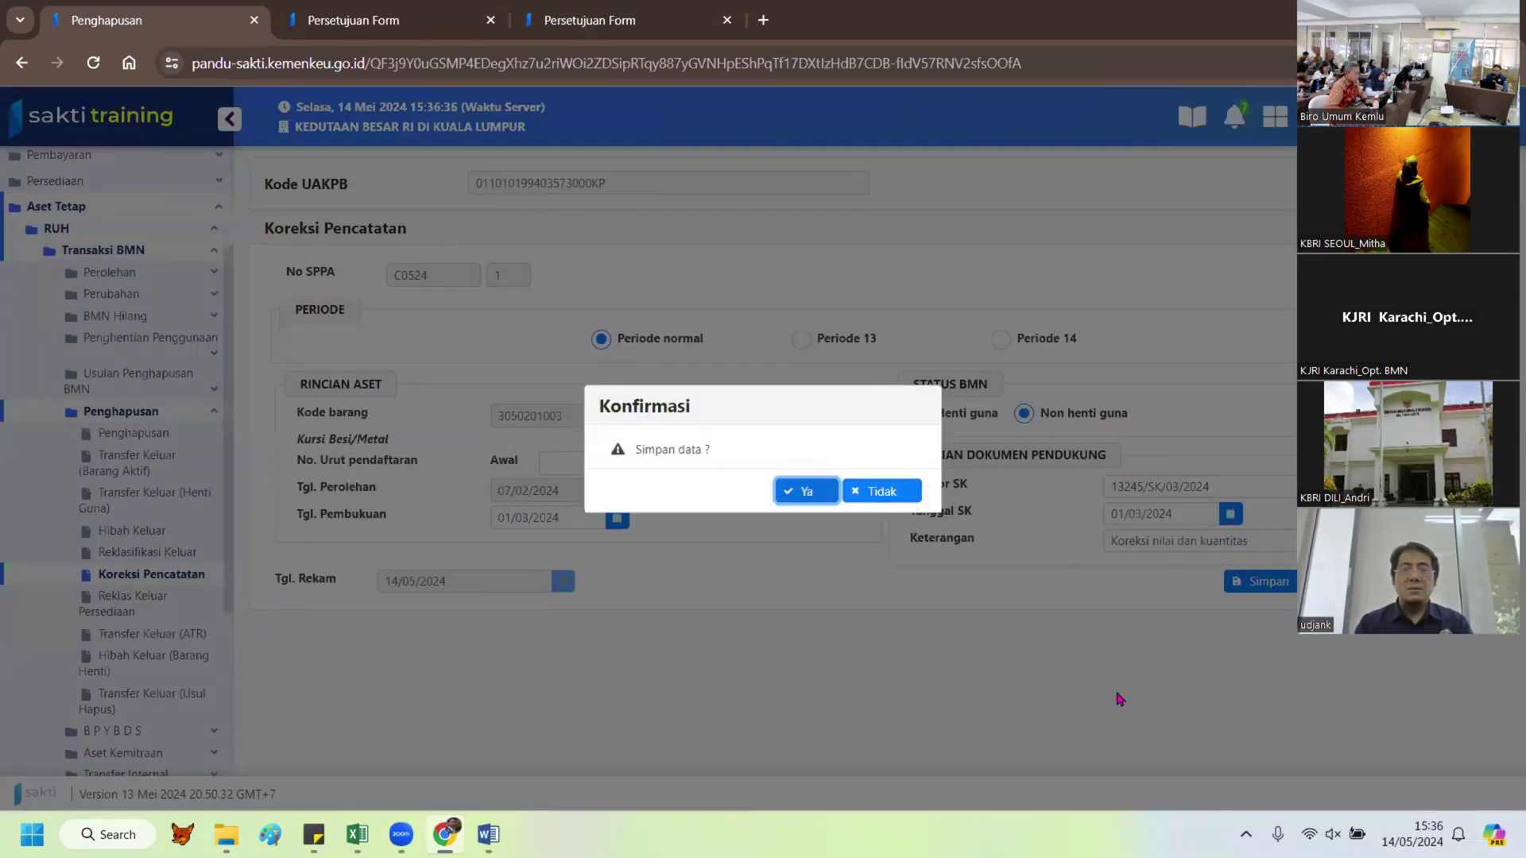
key(Return)
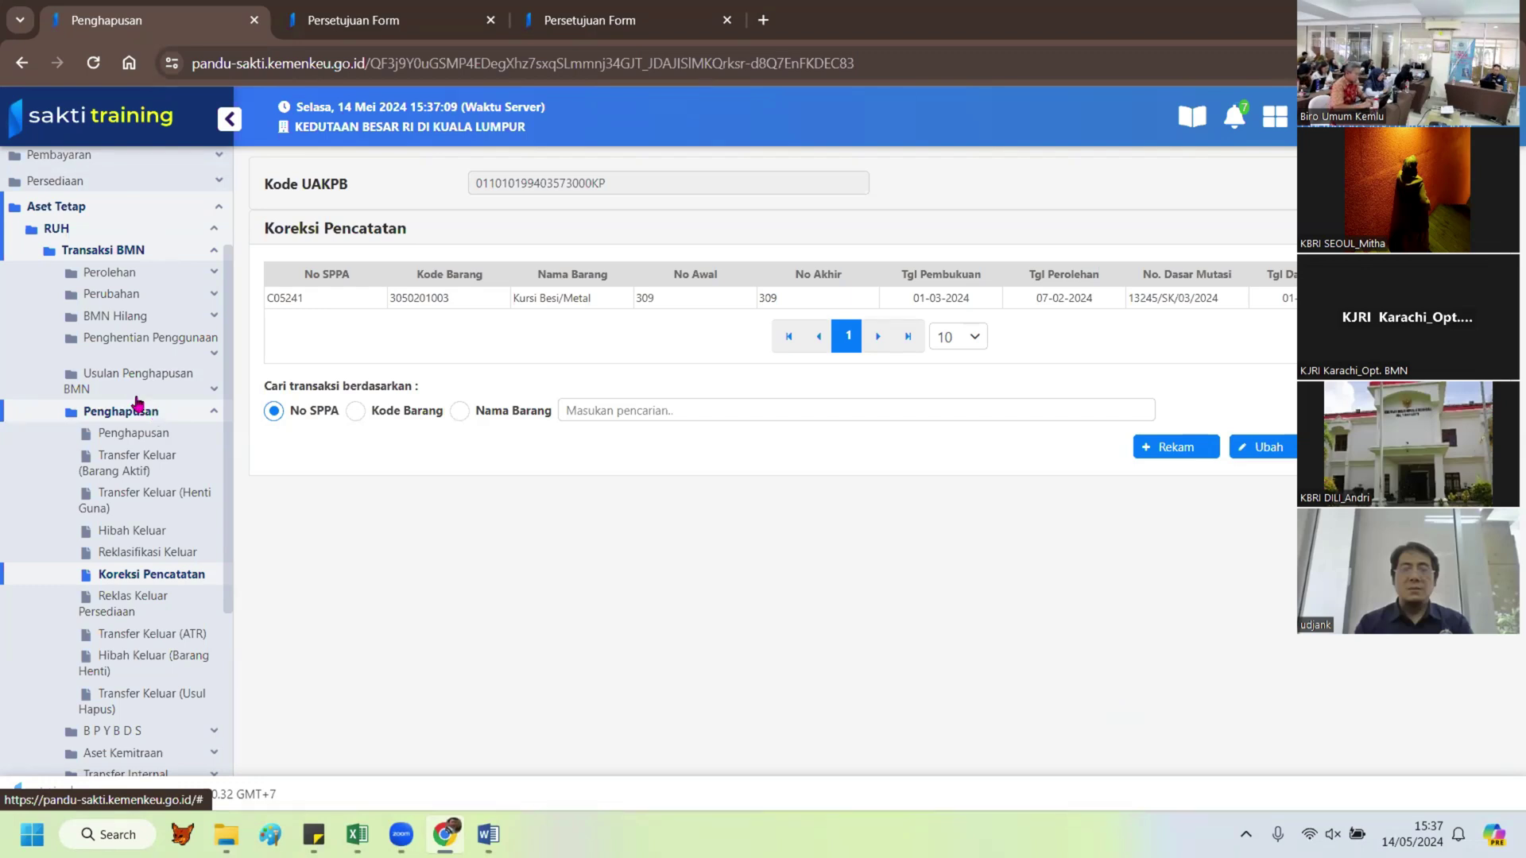
Step: Expand the Perolehan transaction types in the sidebar
click(111, 273)
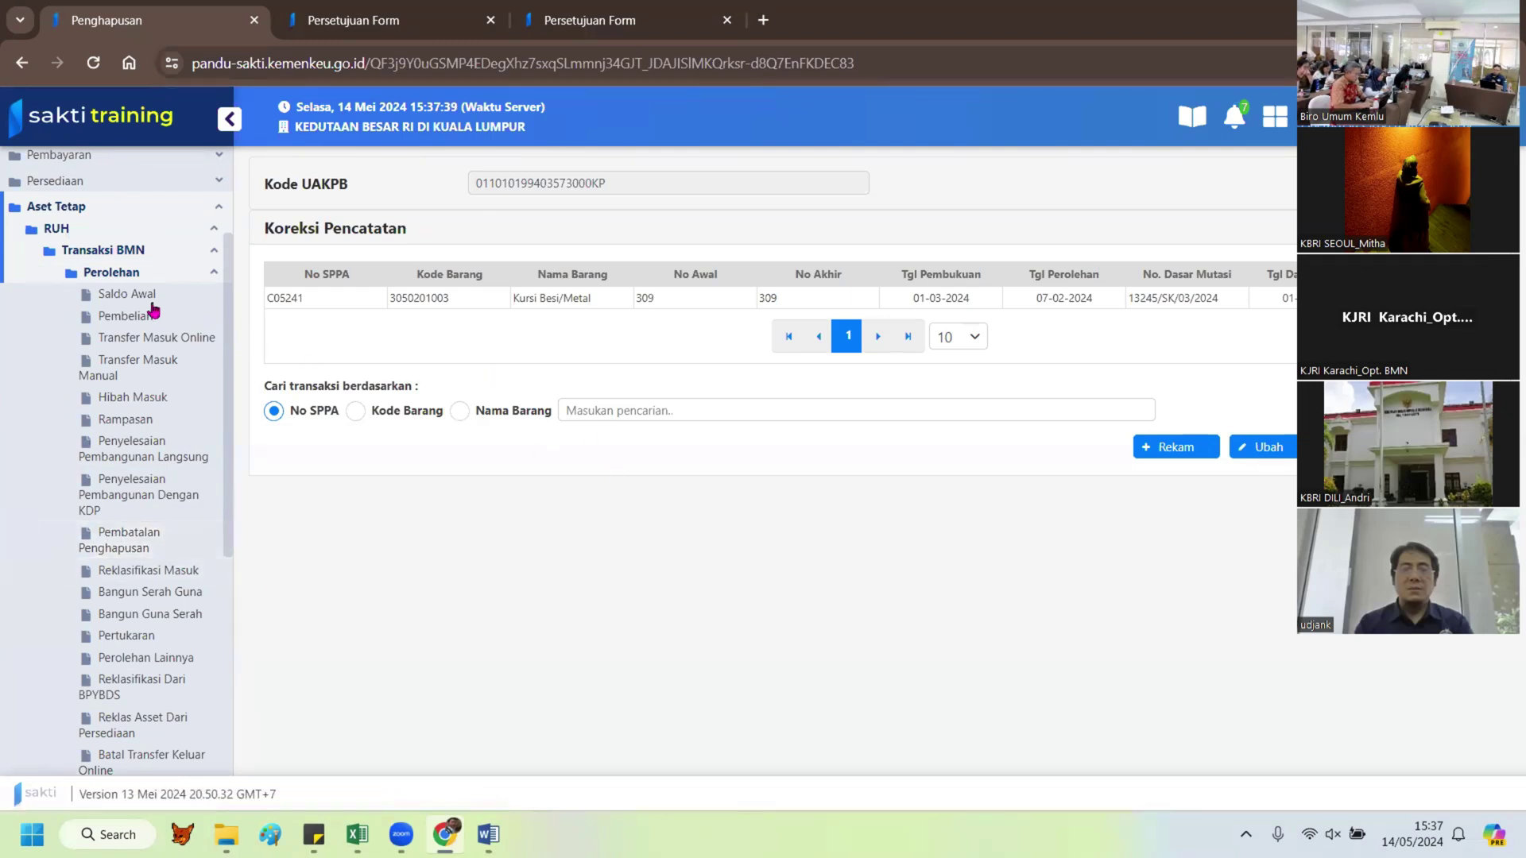
Step: Open the Perolehan Lainnya page
click(171, 660)
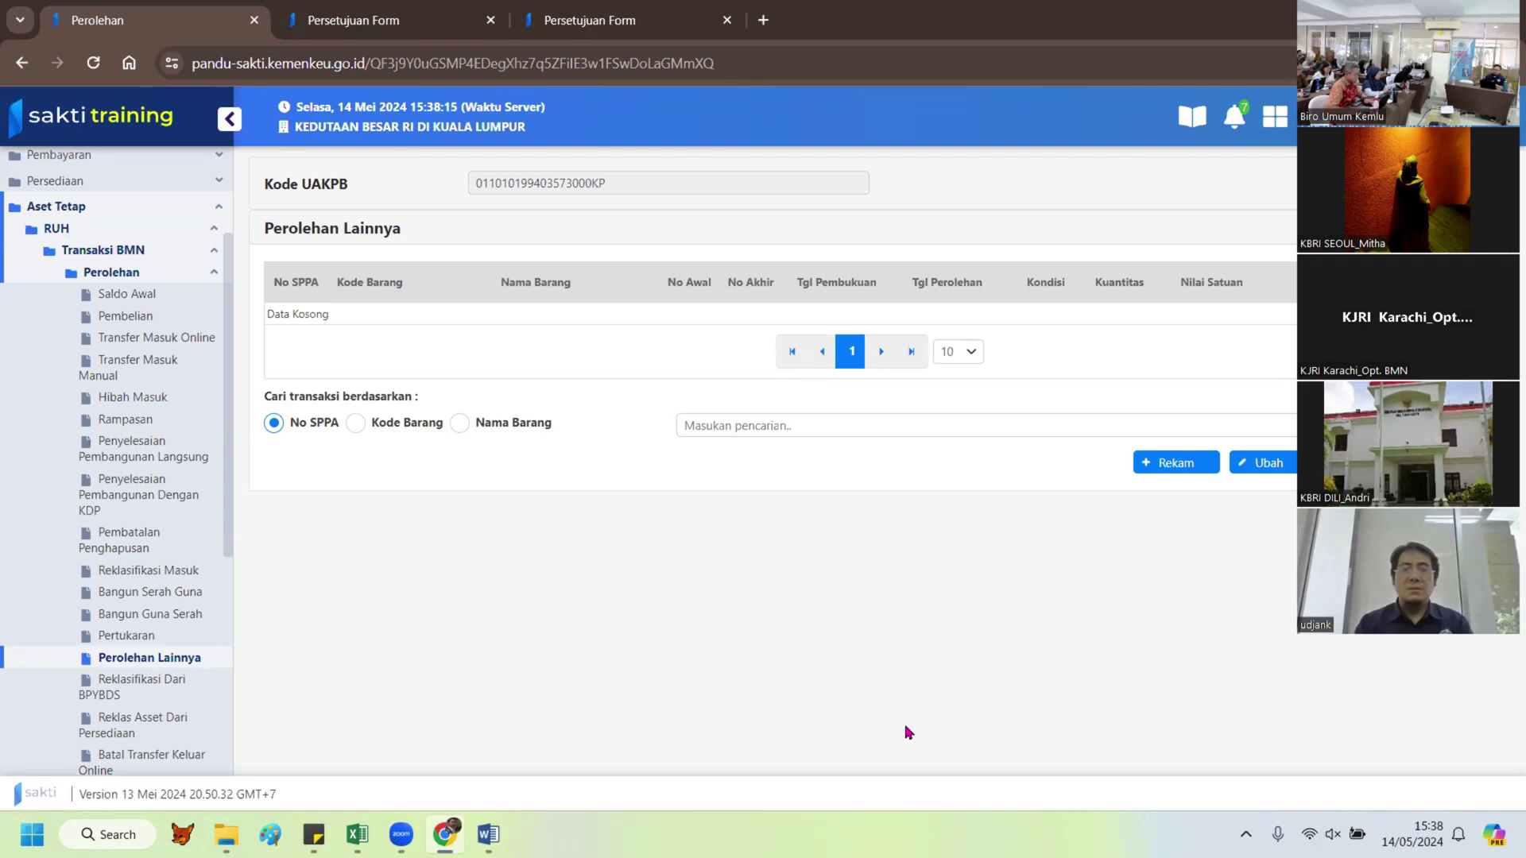
click(1162, 467)
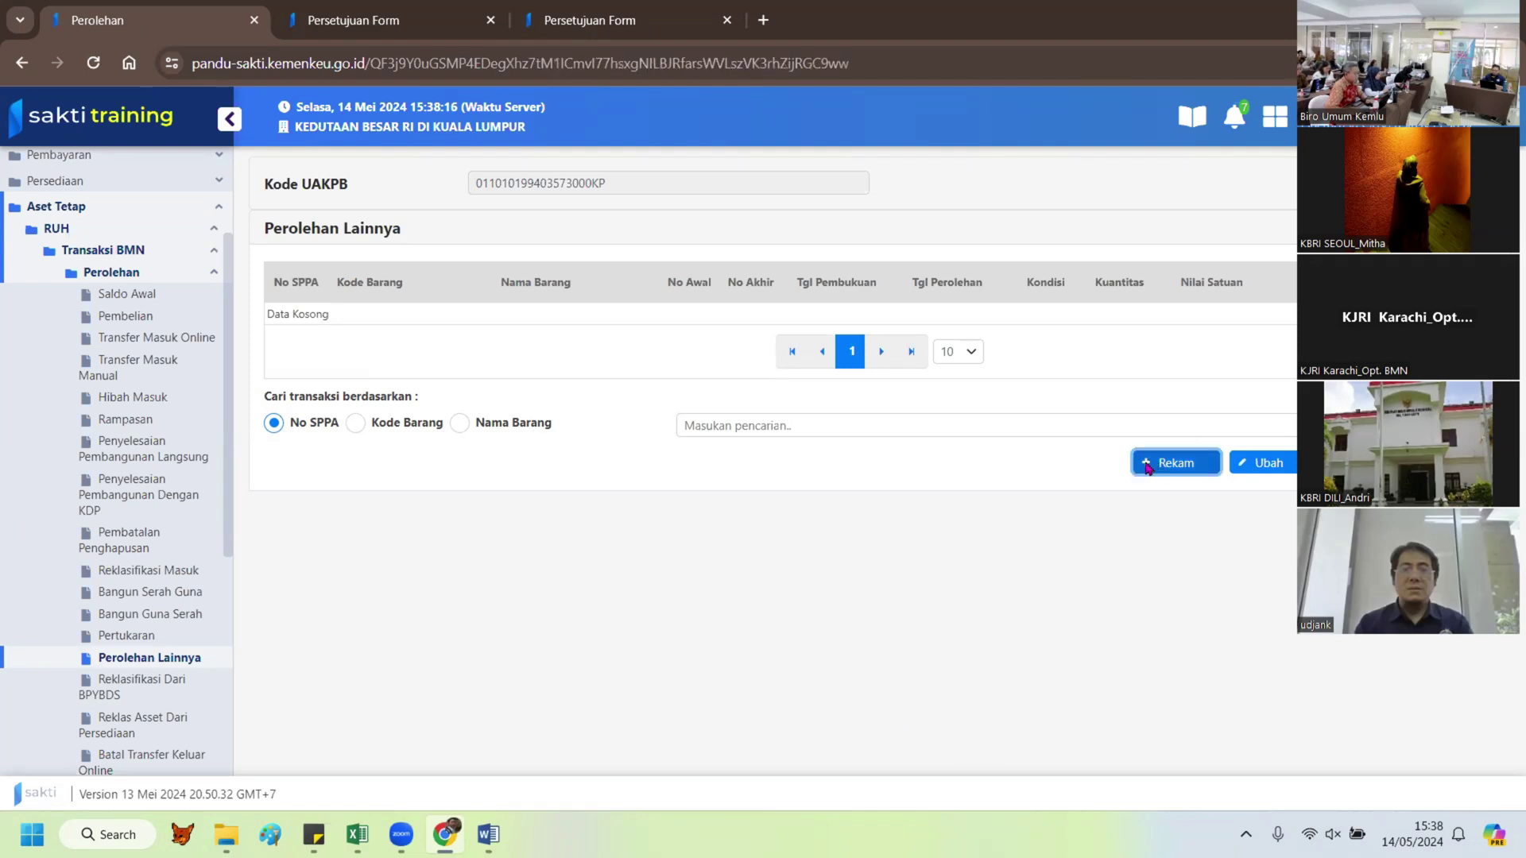
click(630, 416)
click(543, 302)
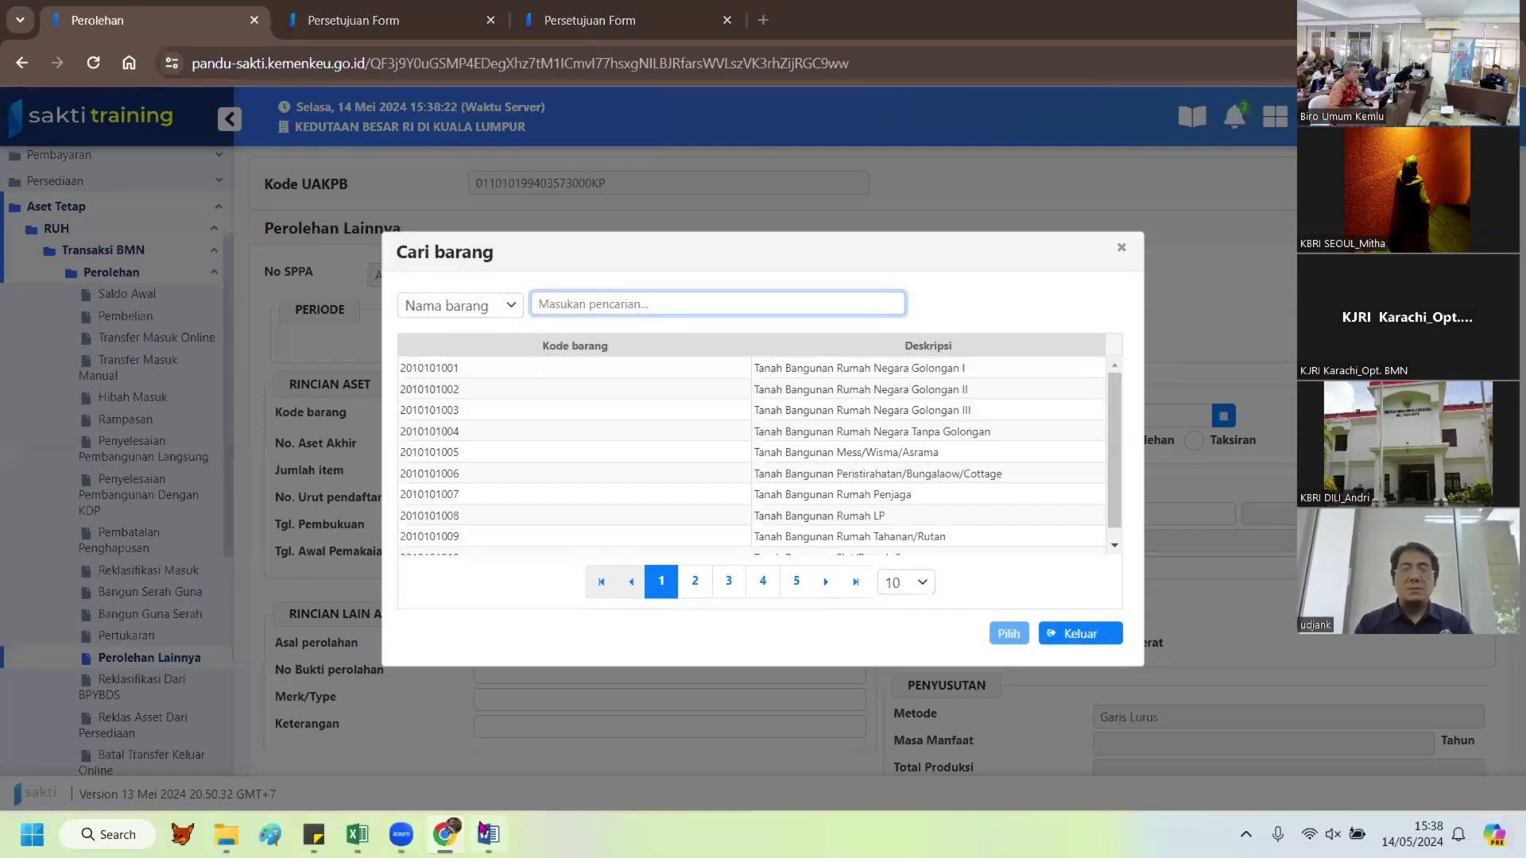
key(alt+Tab)
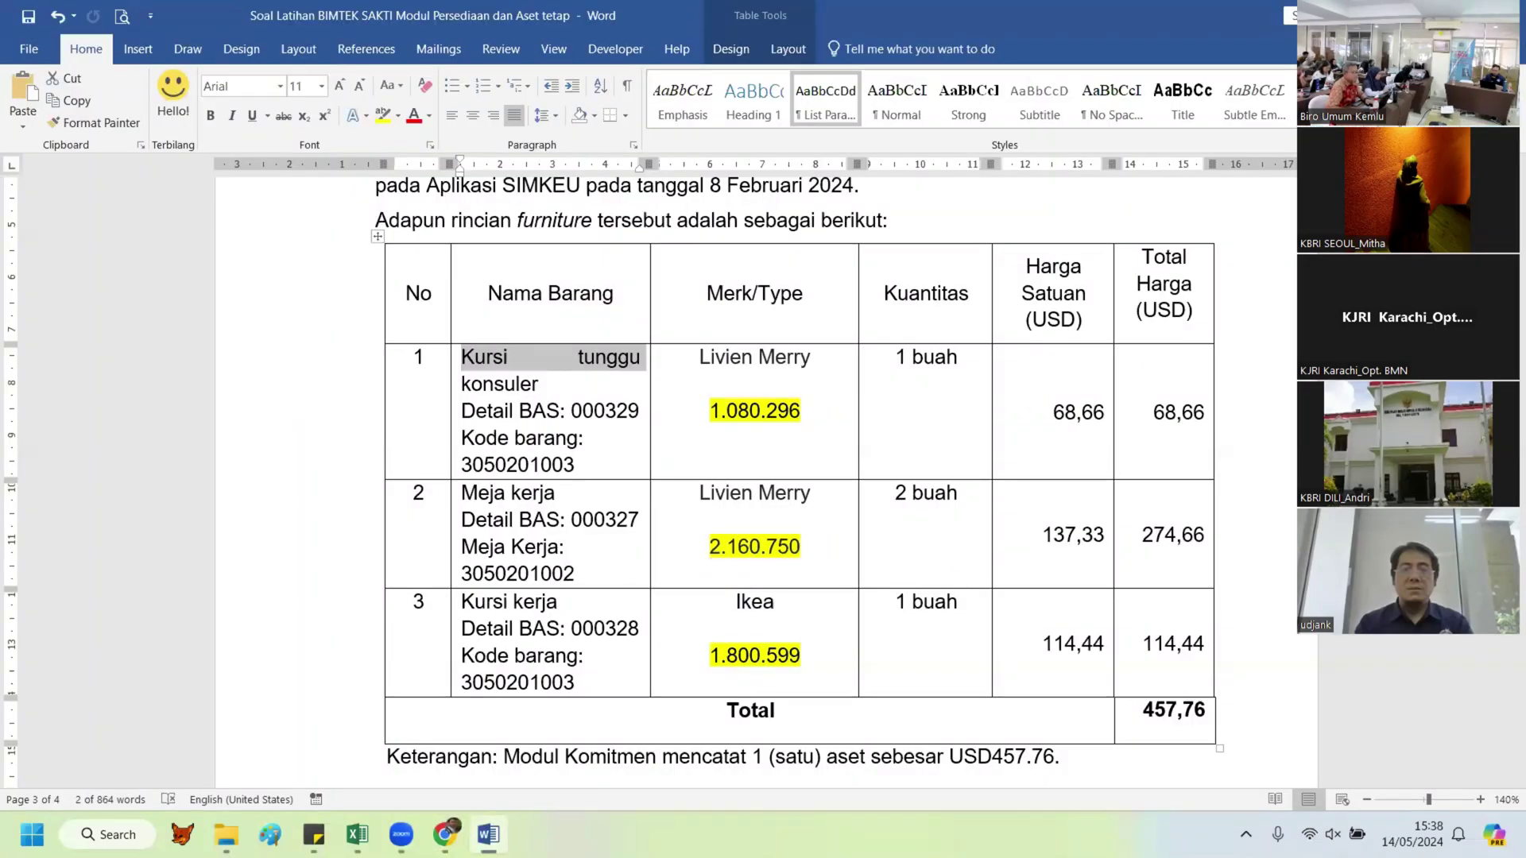
key(alt+Tab)
text(kursi tungg)
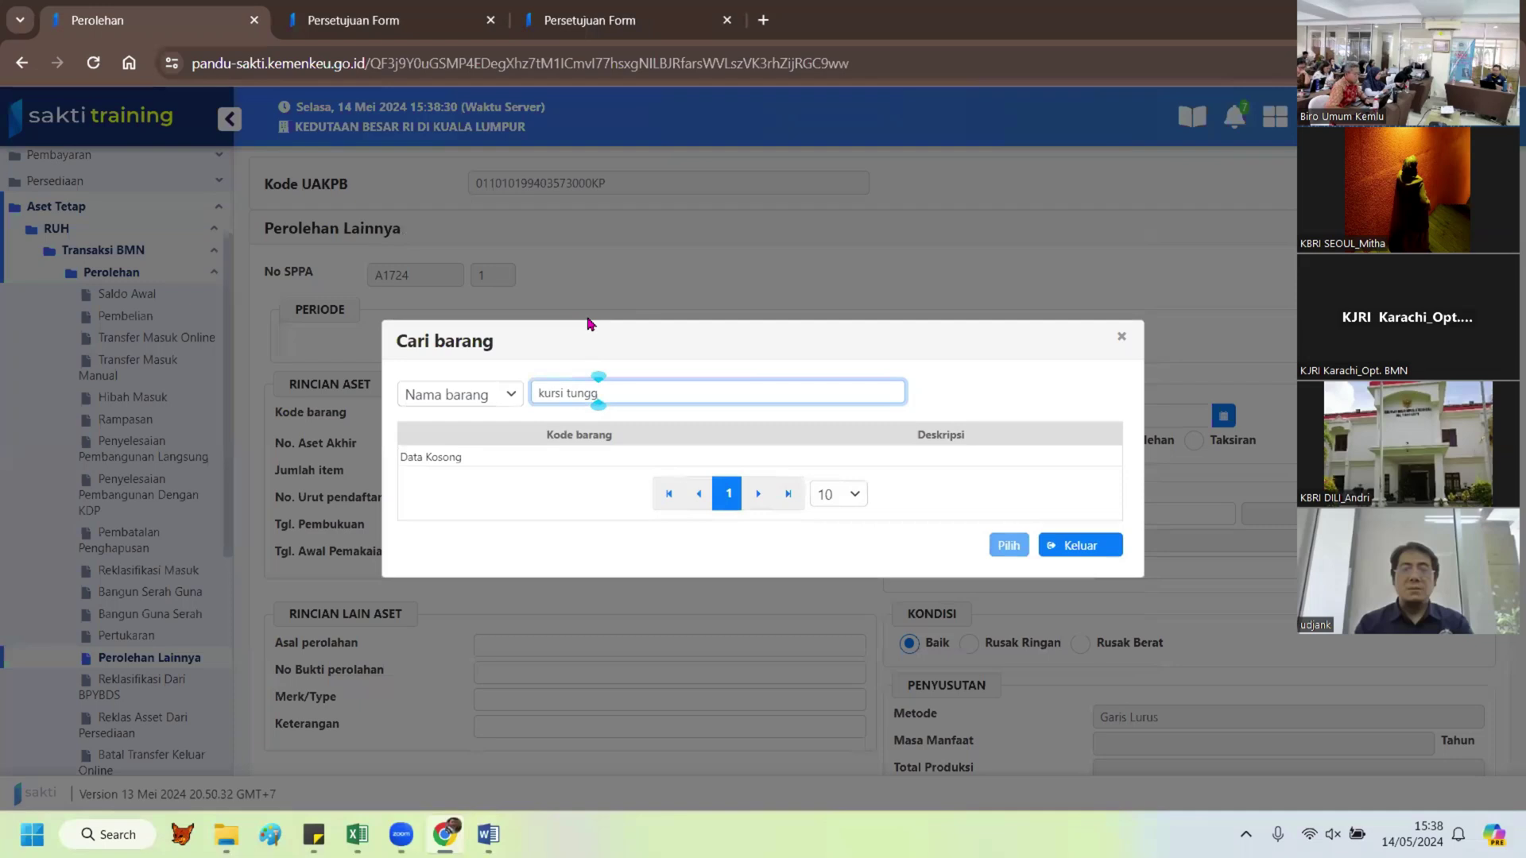
key(BackSpace)
key(BackSpace)
key(BackSpace)
key(BackSpace)
key(BackSpace)
key(BackSpace)
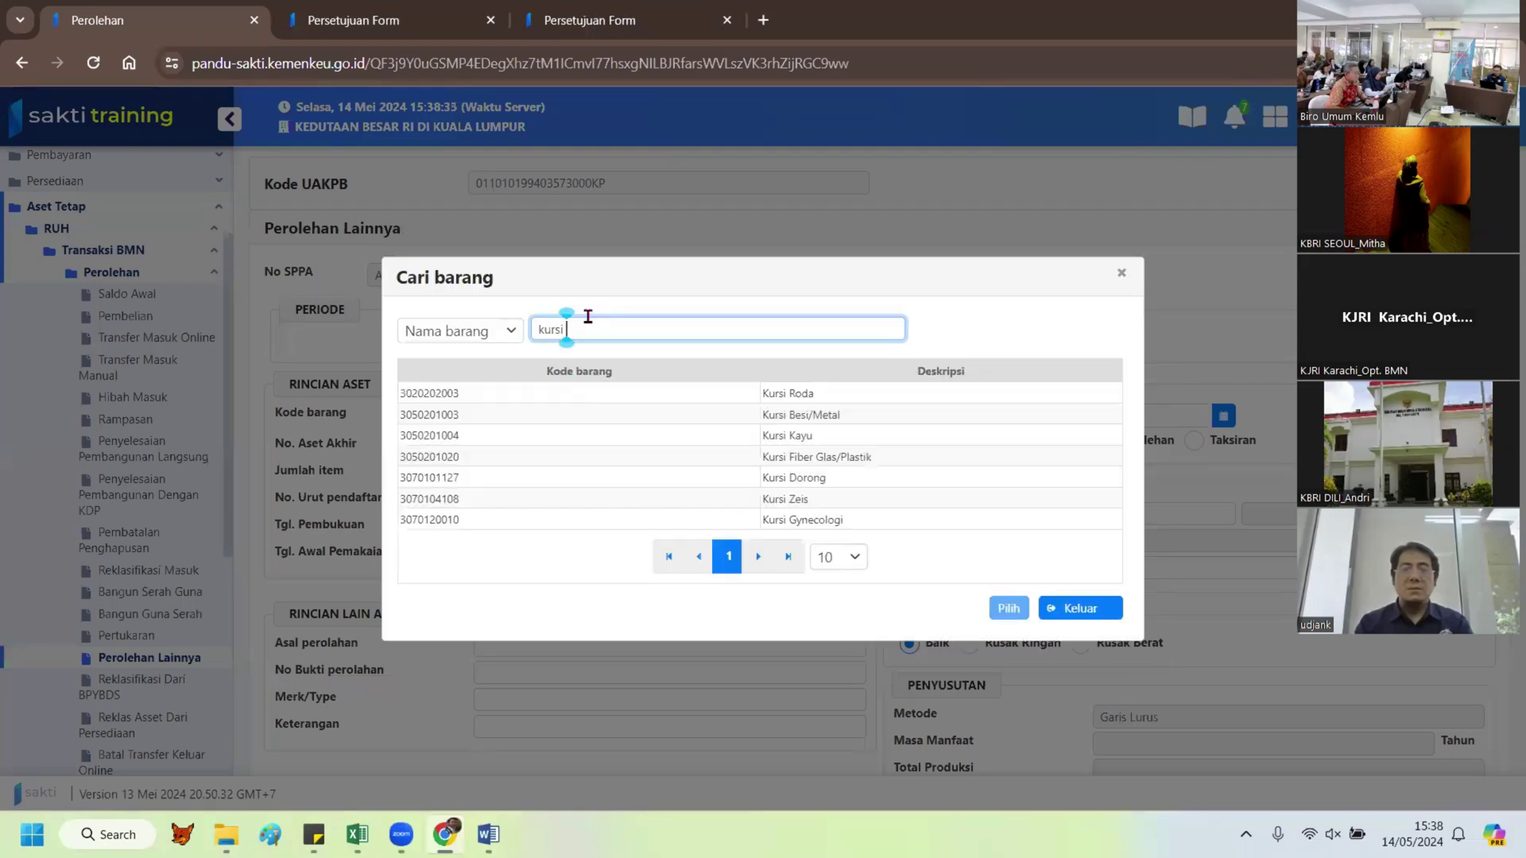
text(besi)
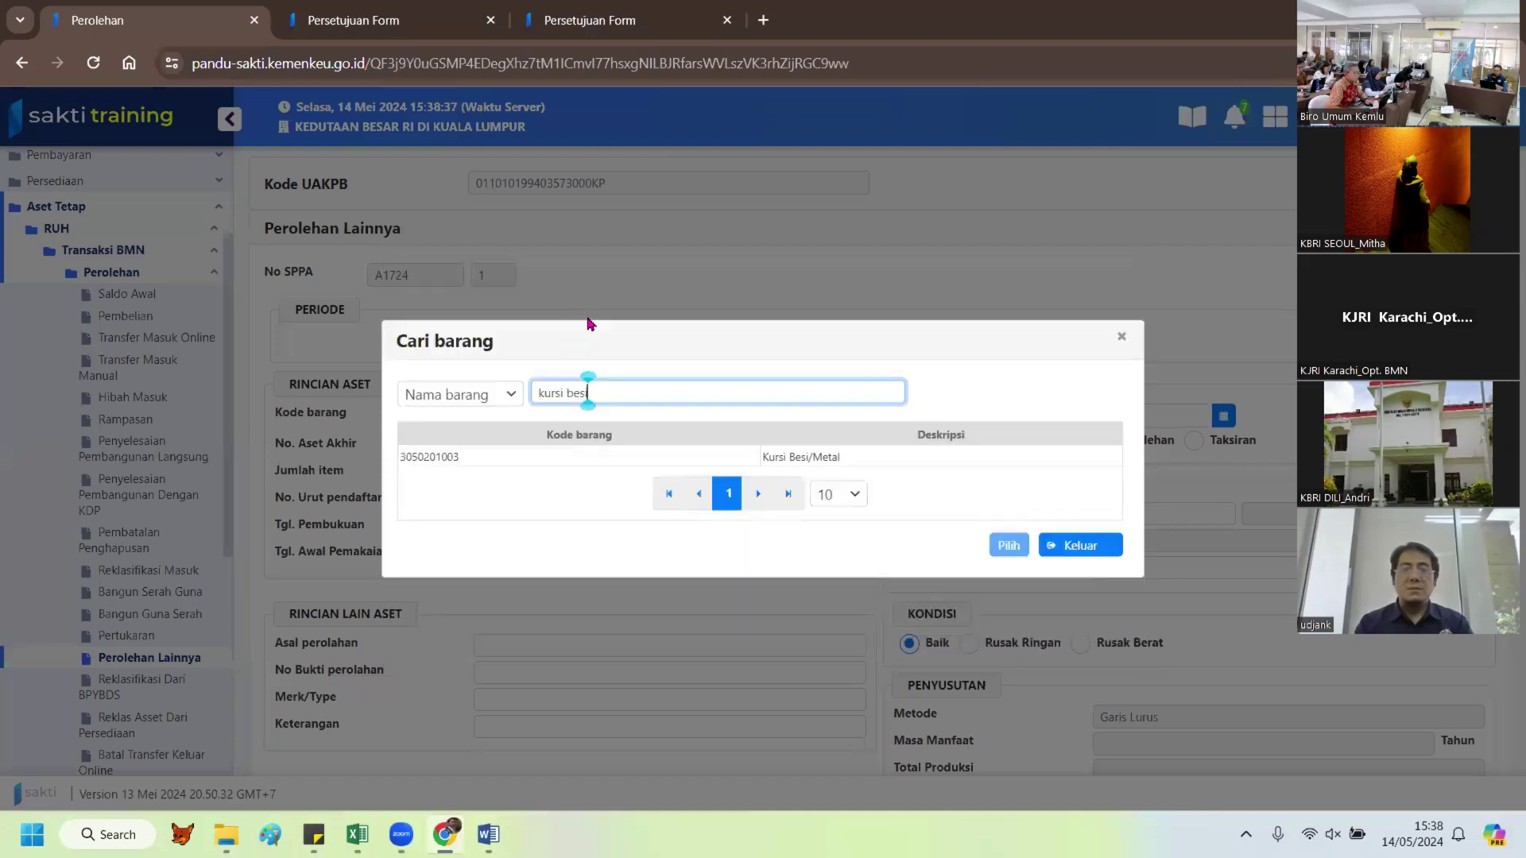
click(799, 459)
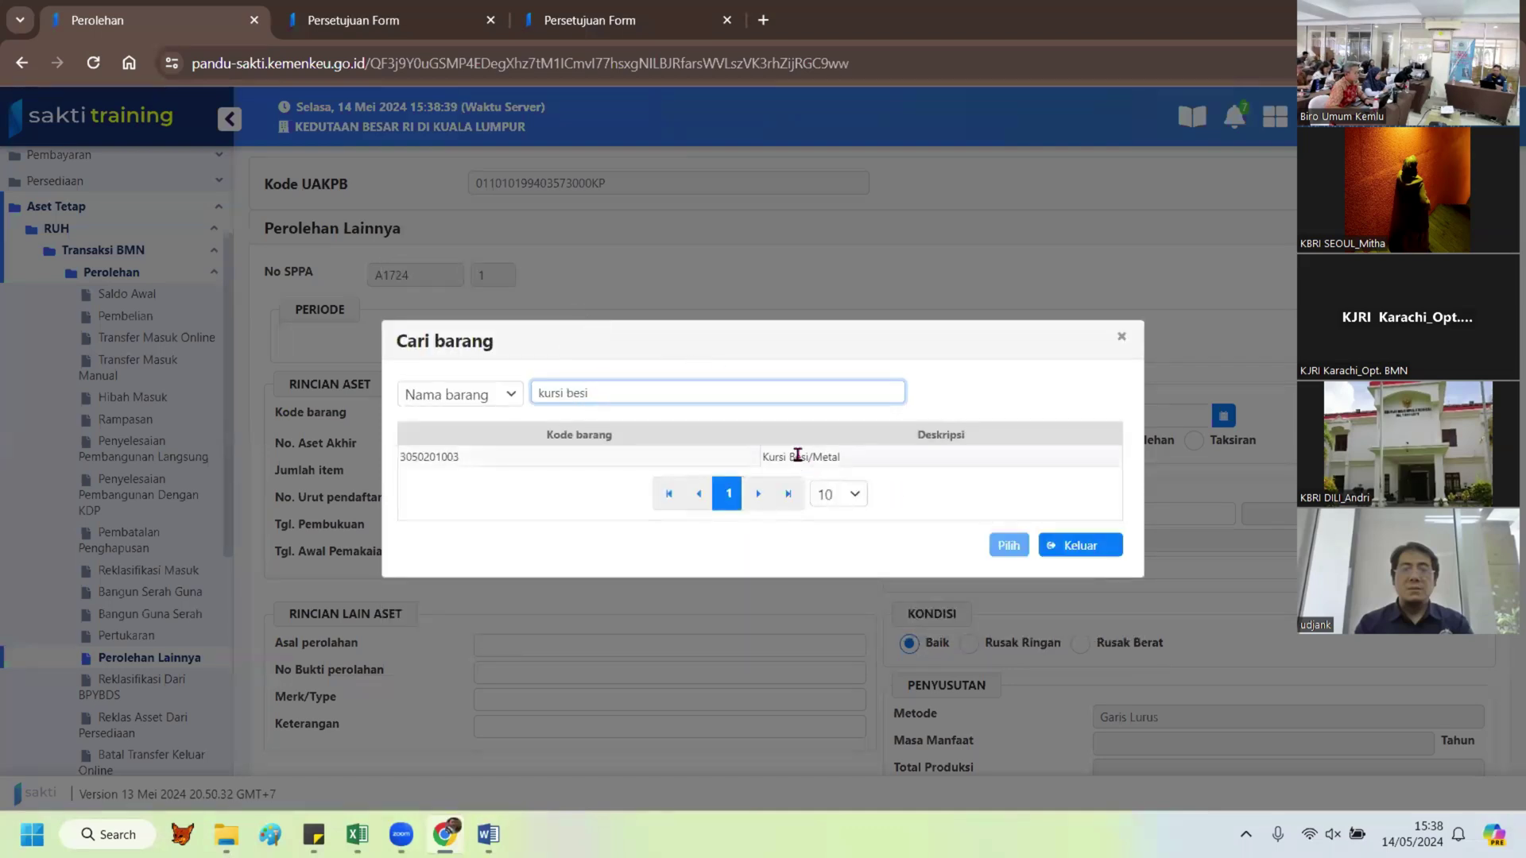
click(991, 546)
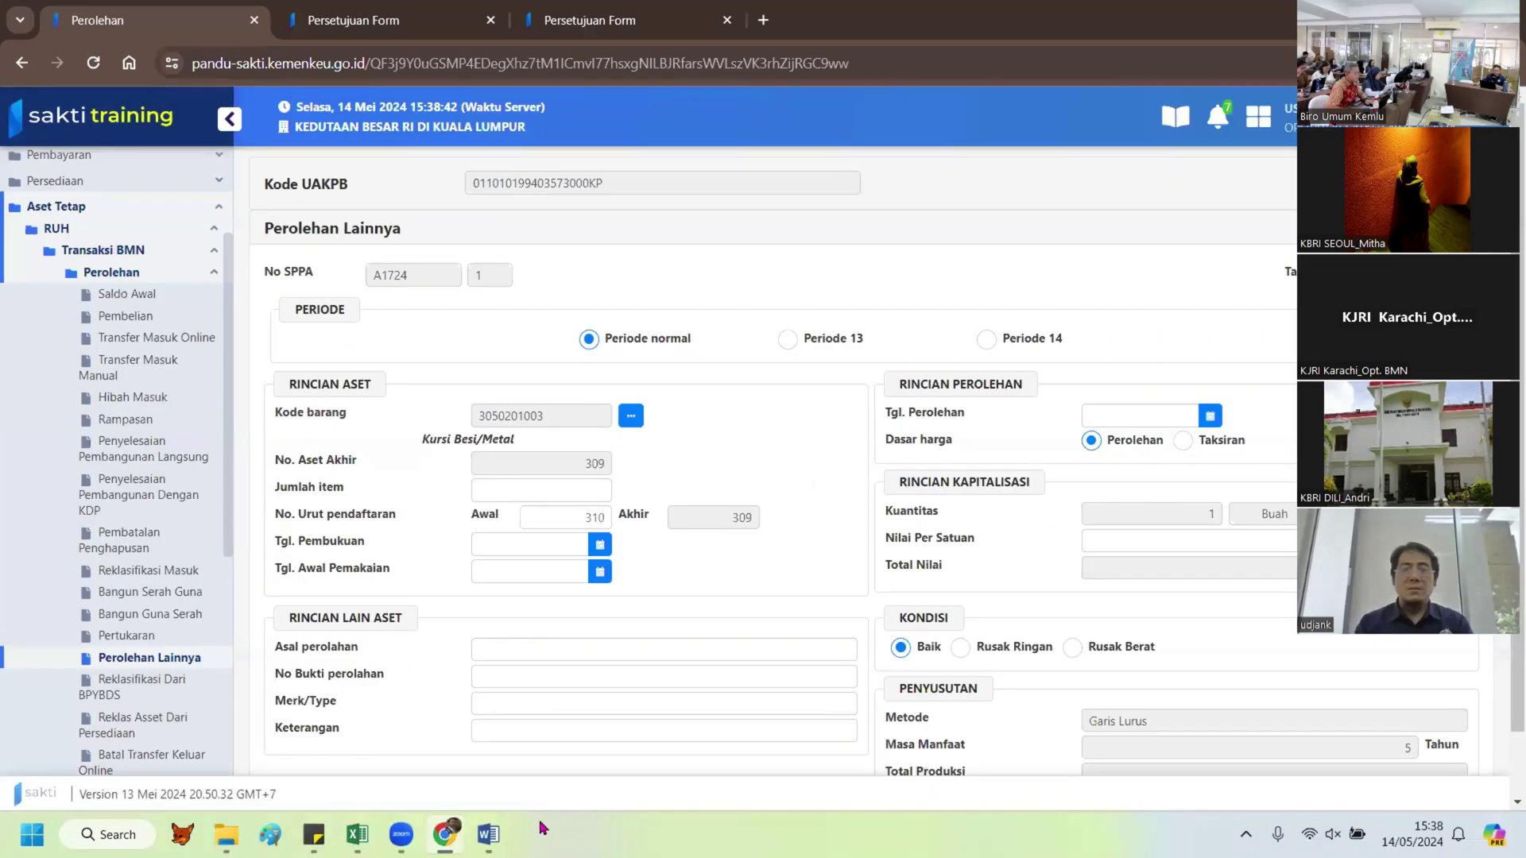
Step: Check the reference document and set the item count to 1
click(488, 834)
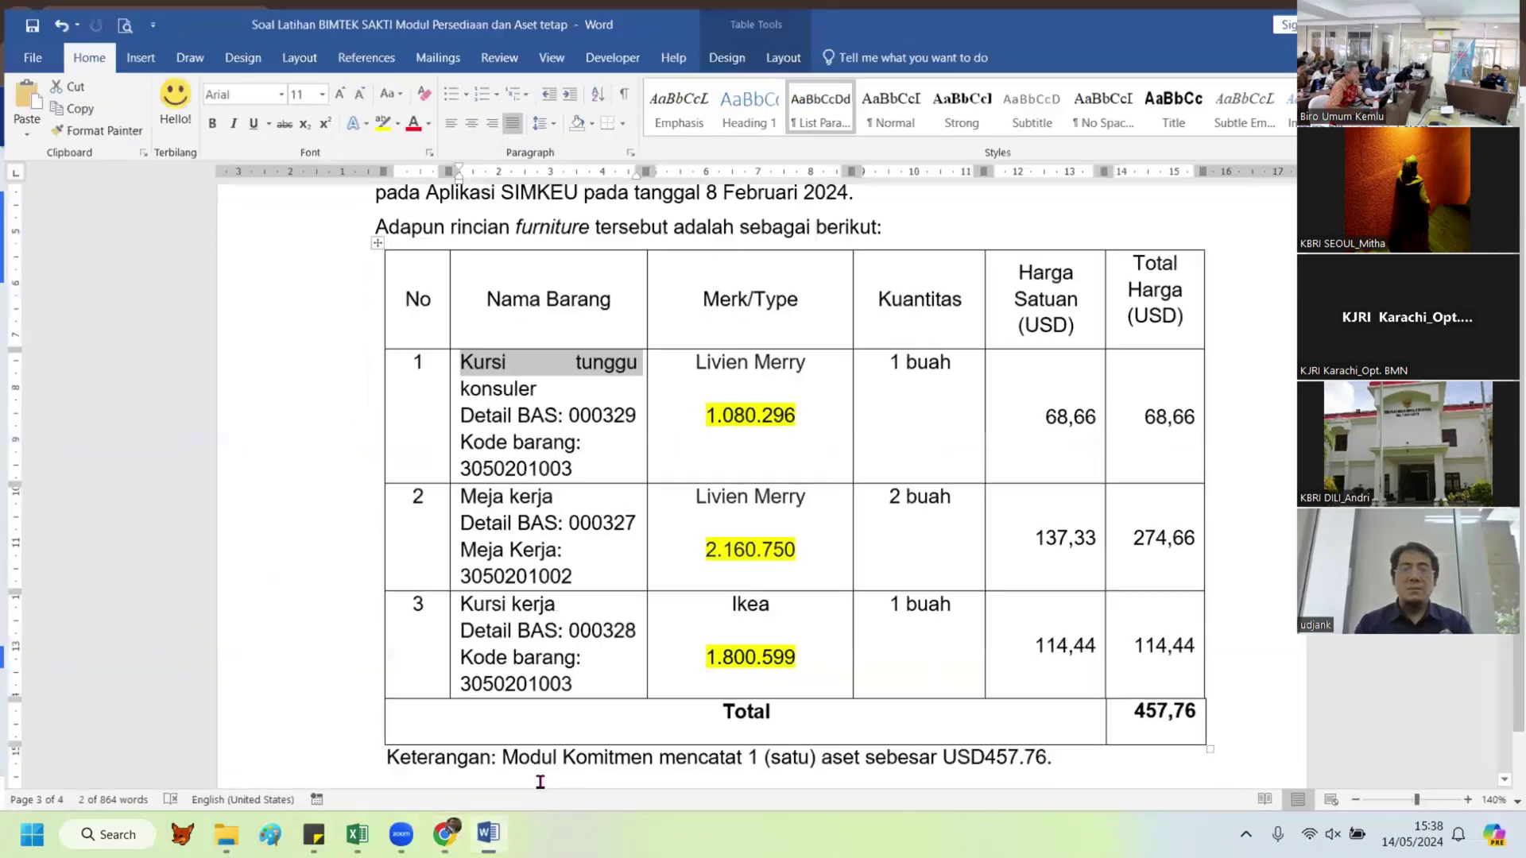
double_click(795, 411)
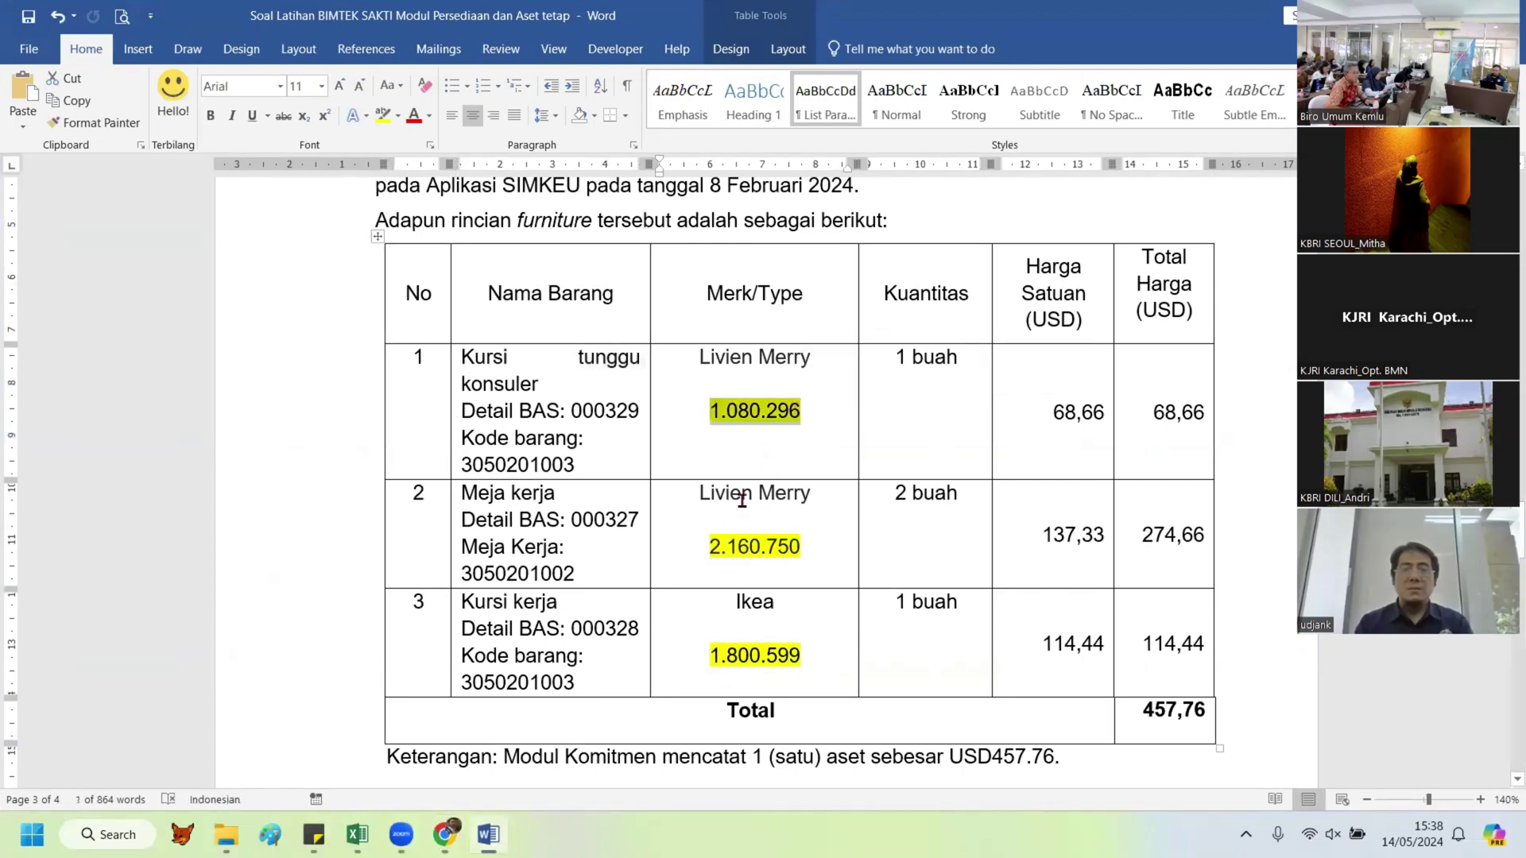
key(alt+Tab)
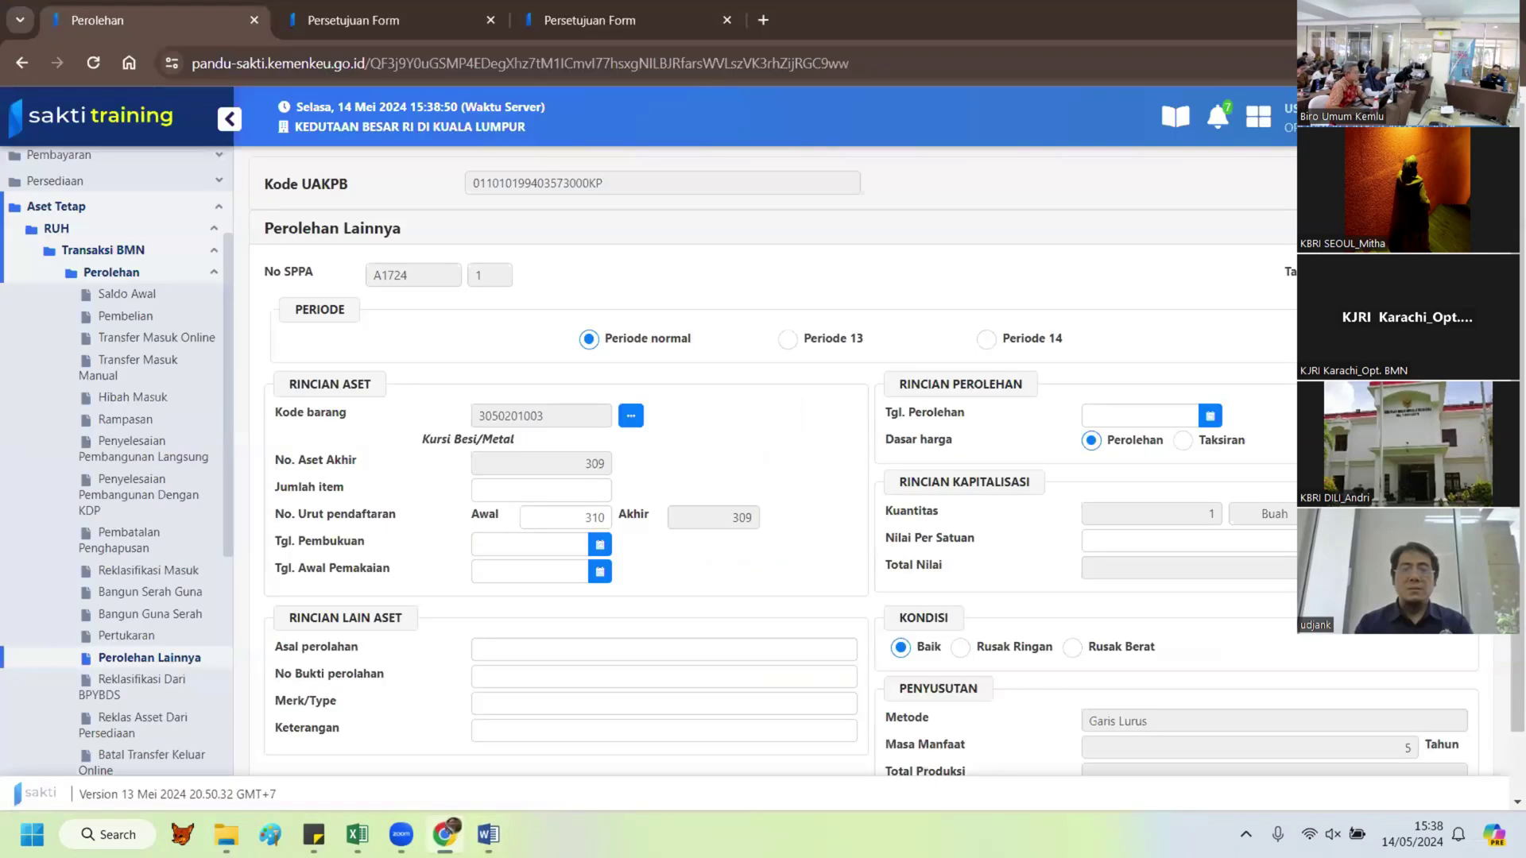
click(592, 490)
text(1)
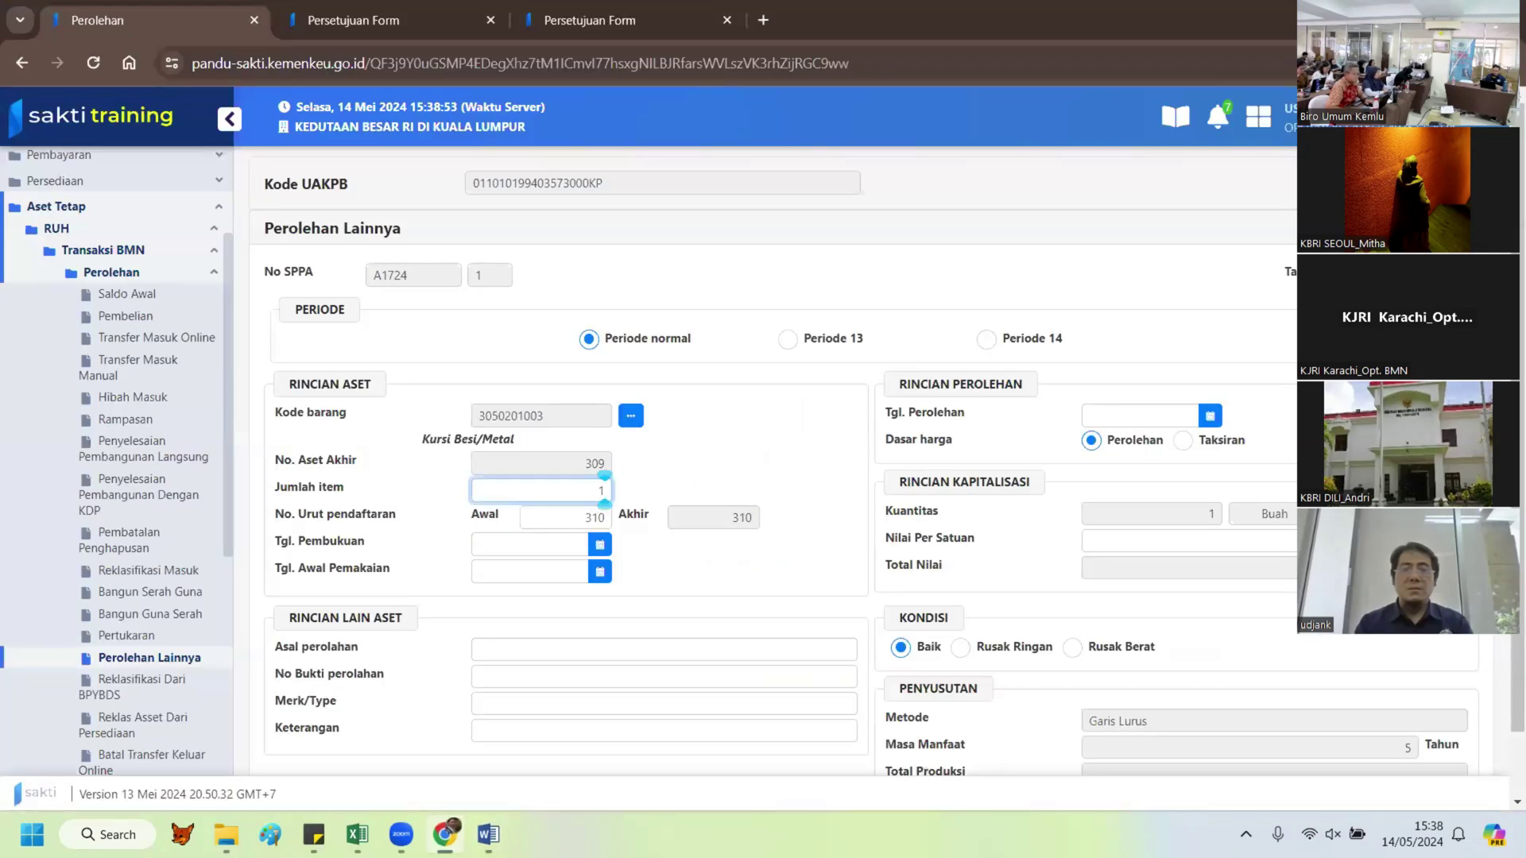
key(alt+Tab)
key(alt+Tab)
Step: Set the bookkeeping and start-of-use dates to 29/02/2024
click(597, 544)
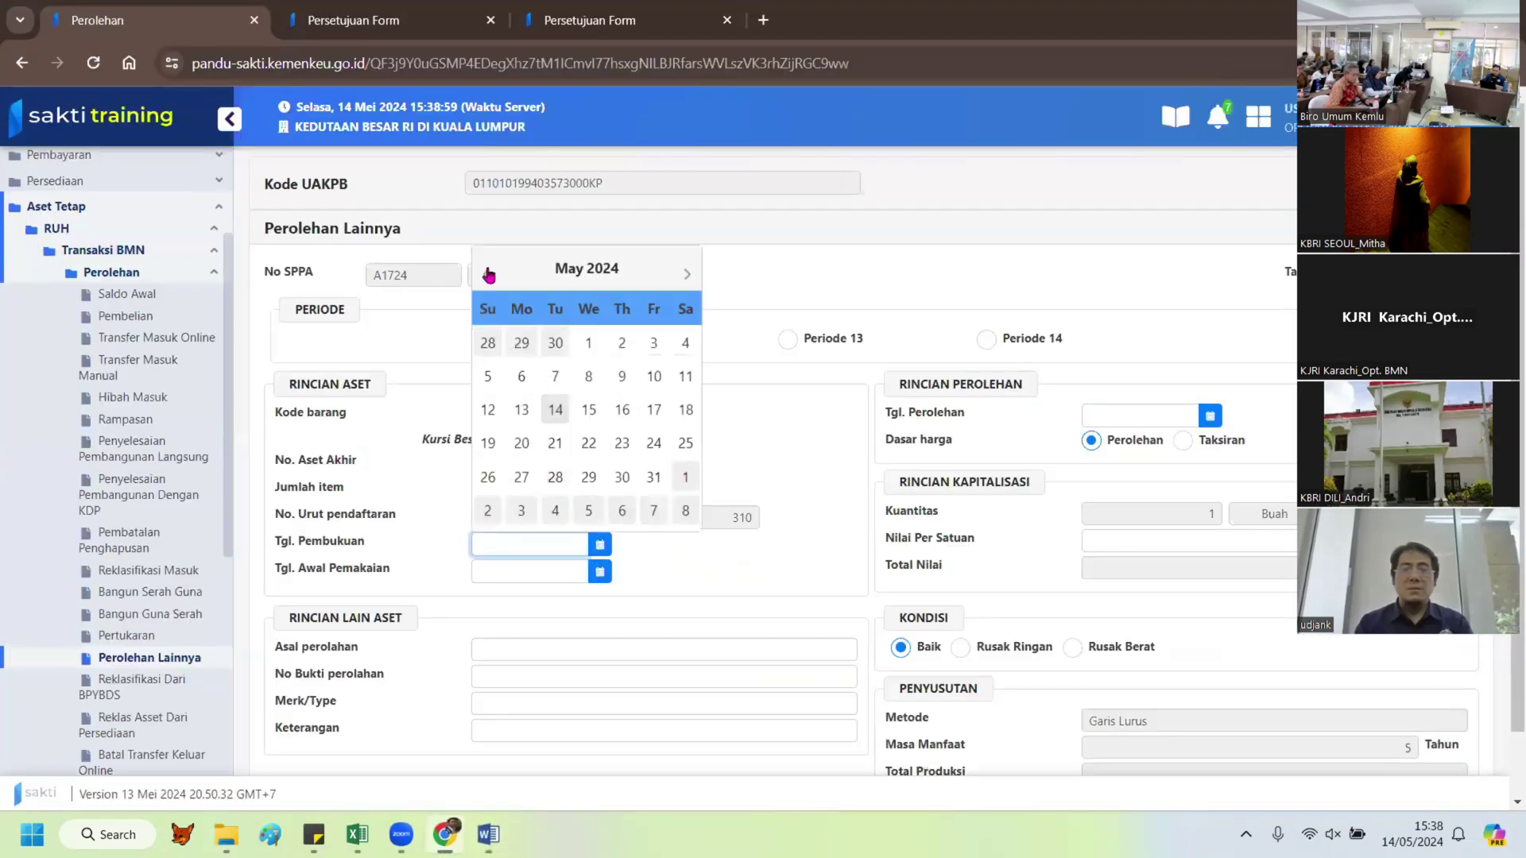
double_click(488, 274)
click(488, 273)
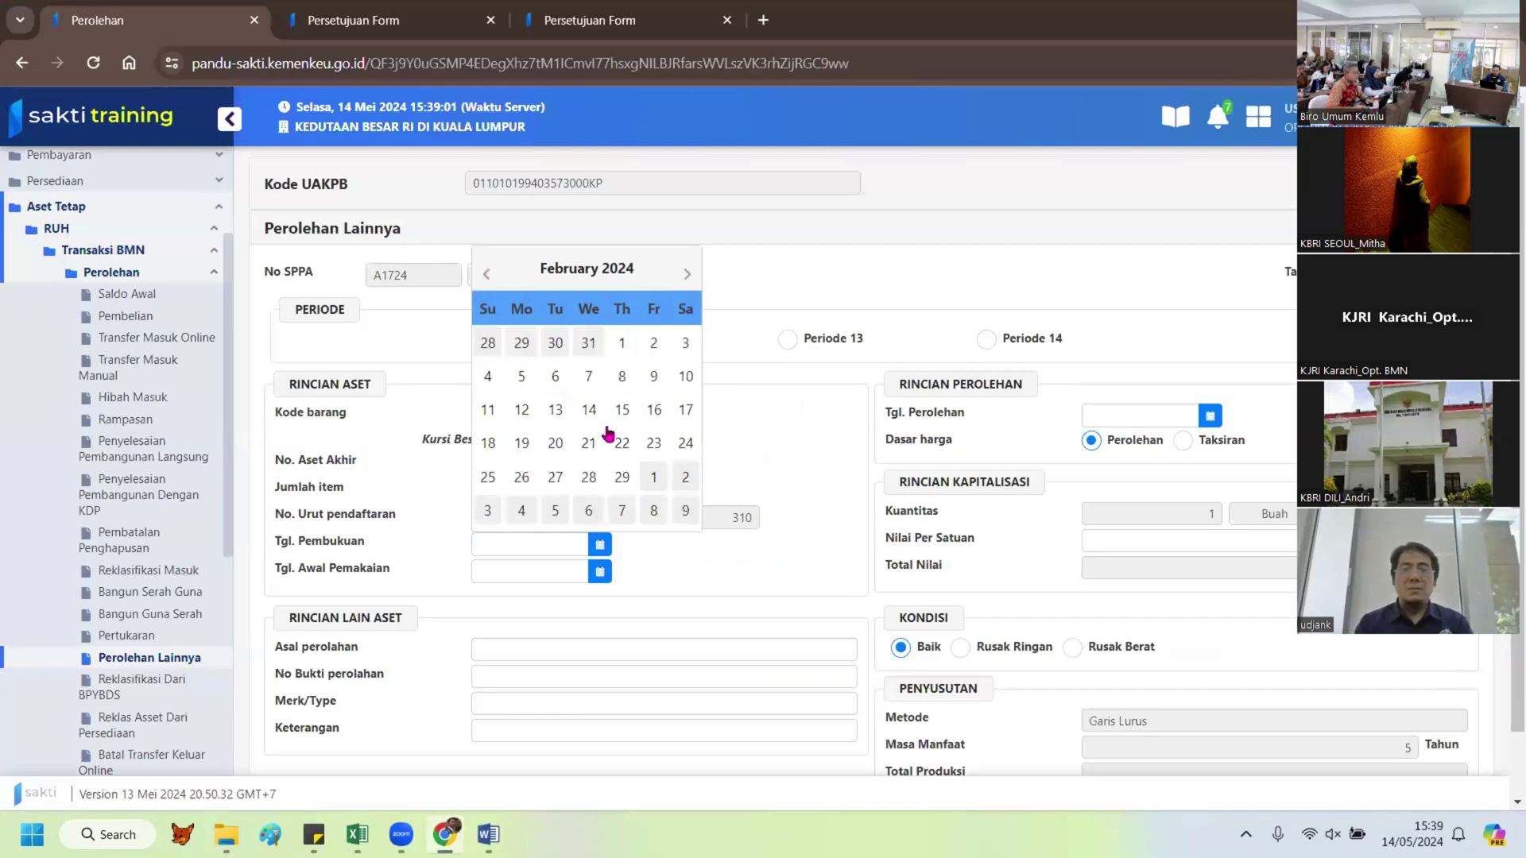
click(620, 477)
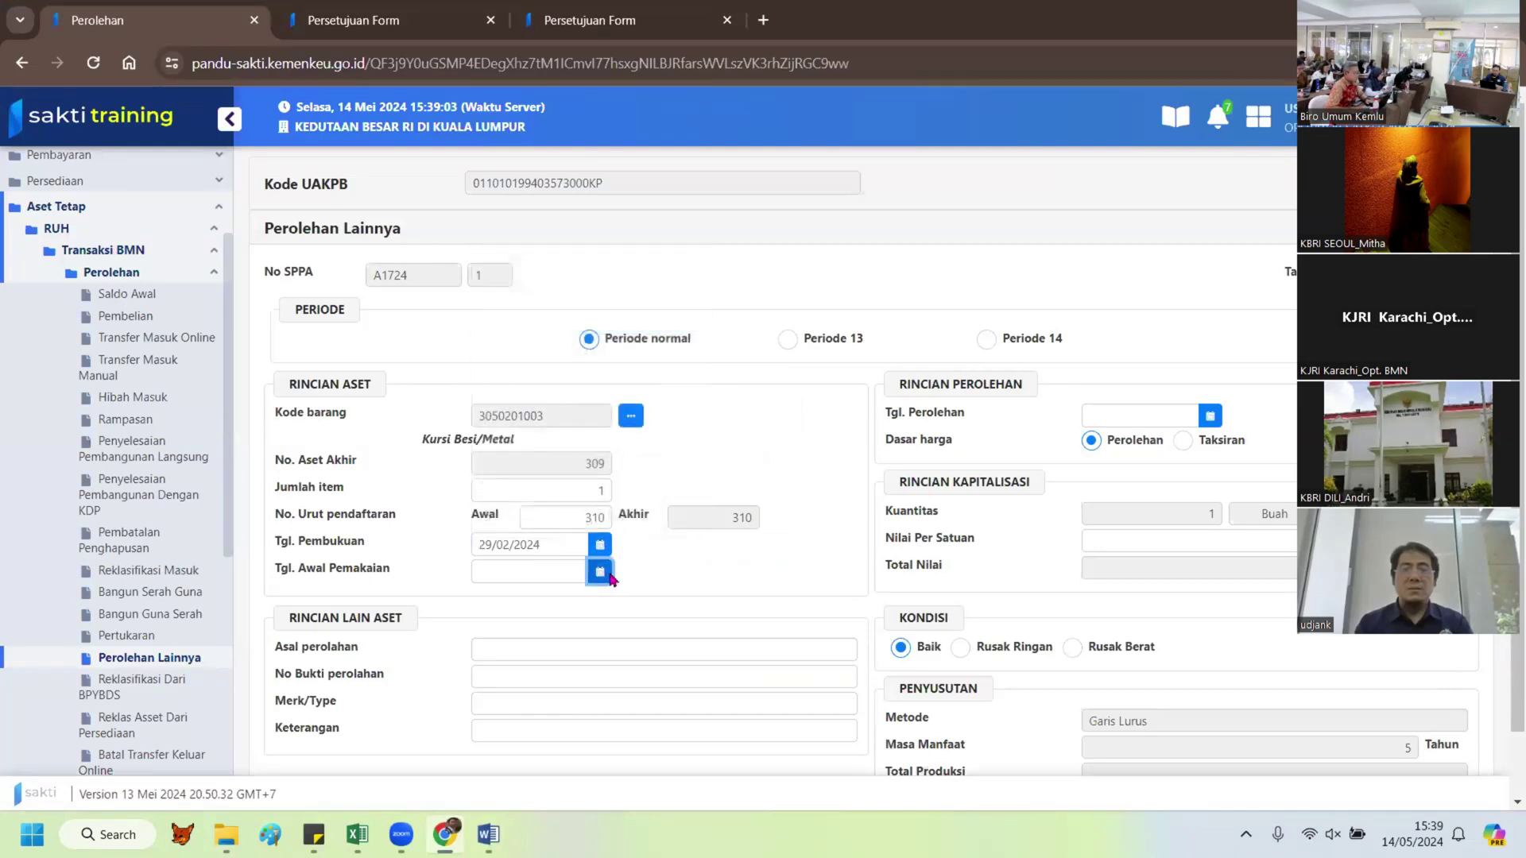
click(599, 571)
double_click(488, 297)
click(488, 297)
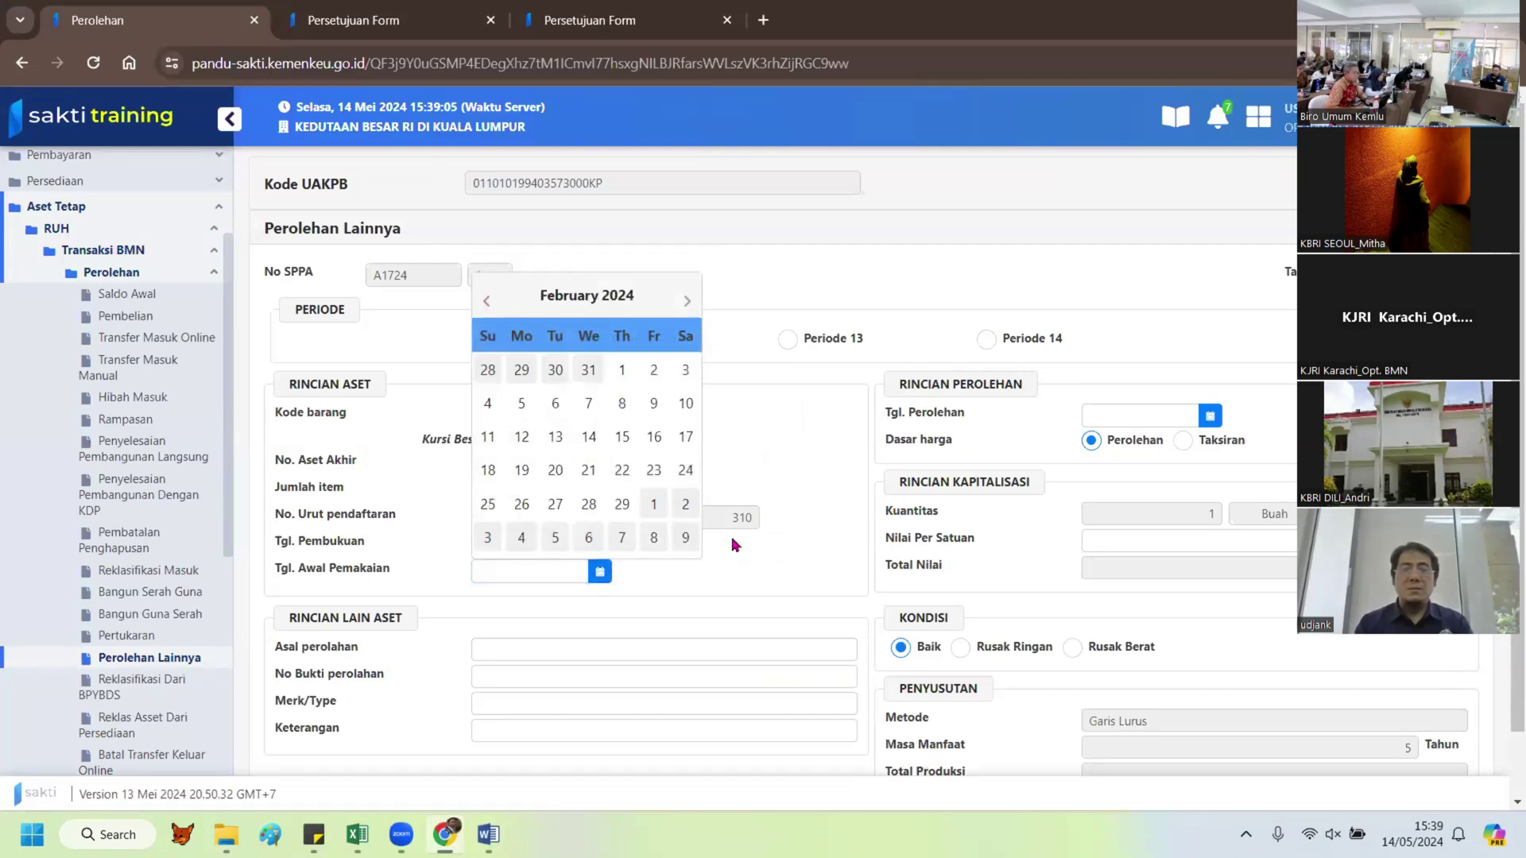
click(623, 507)
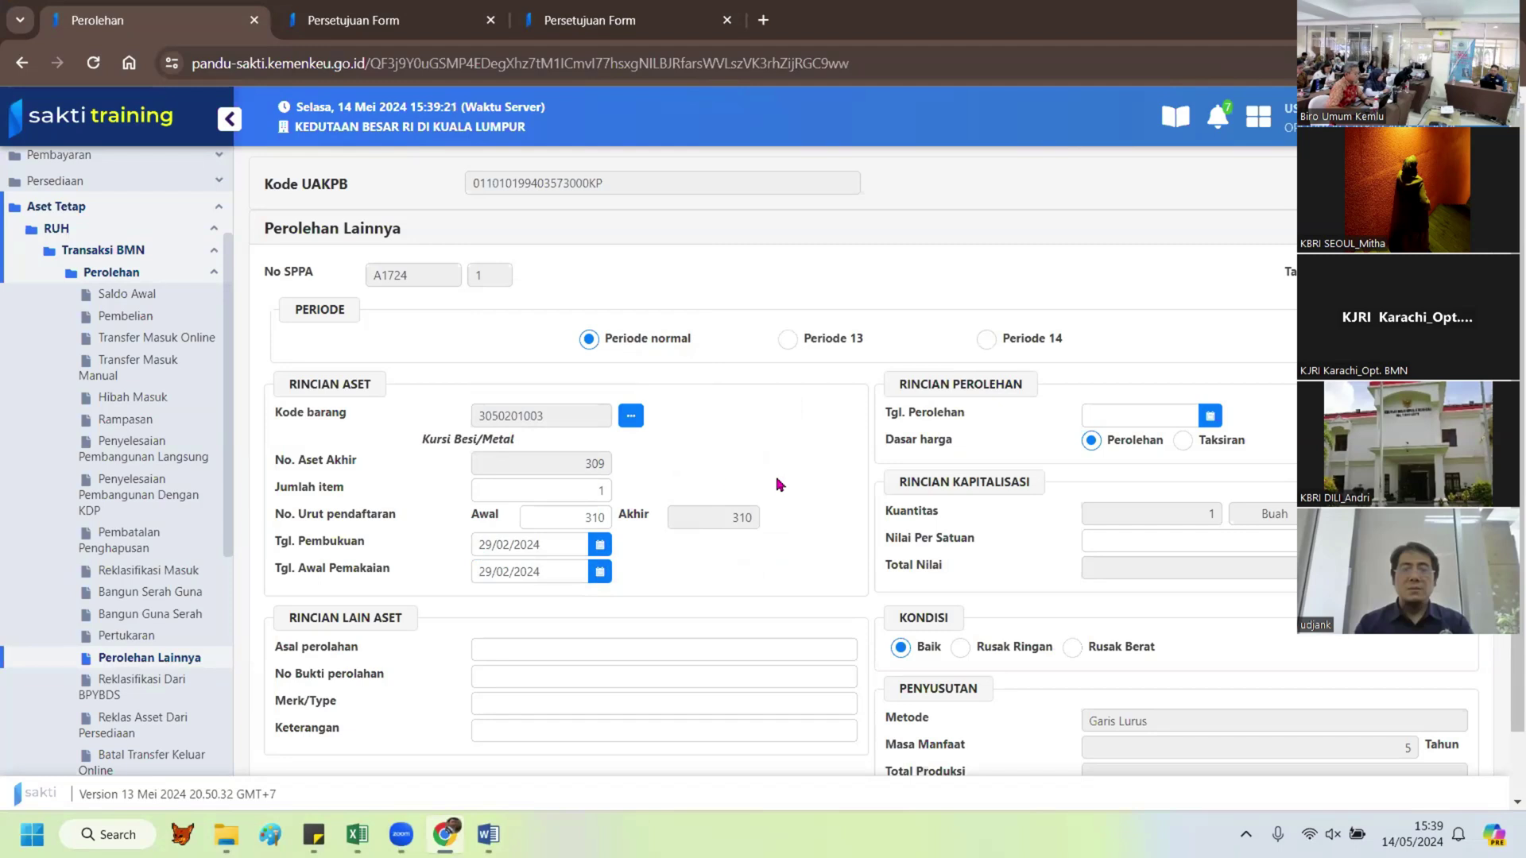
Step: Set the acquisition date to 29/02/2024 and check the unit price in the reference document
click(1210, 415)
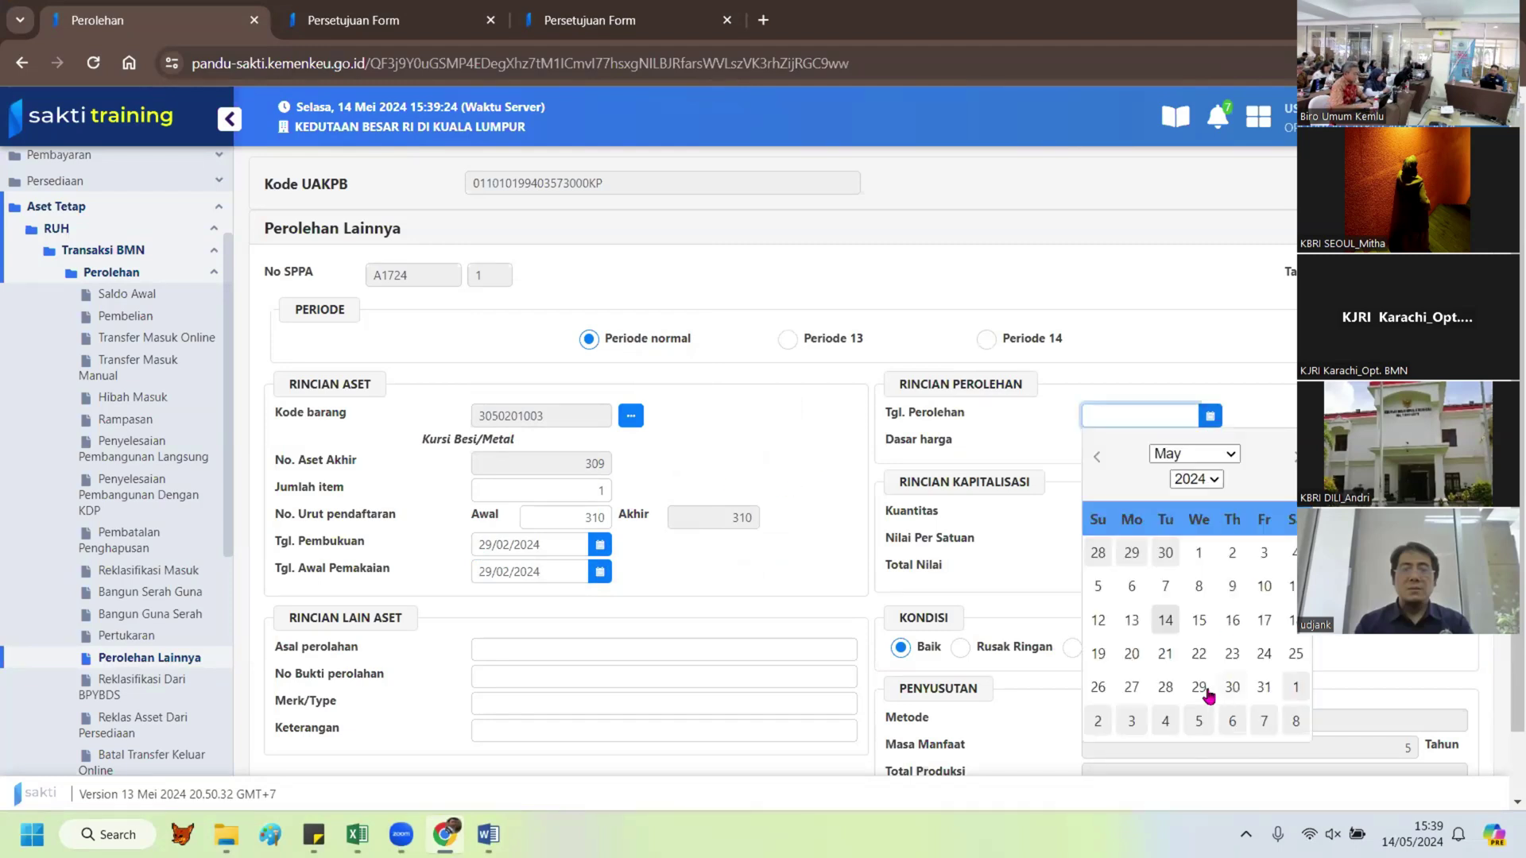
click(1096, 458)
click(1096, 457)
click(1095, 461)
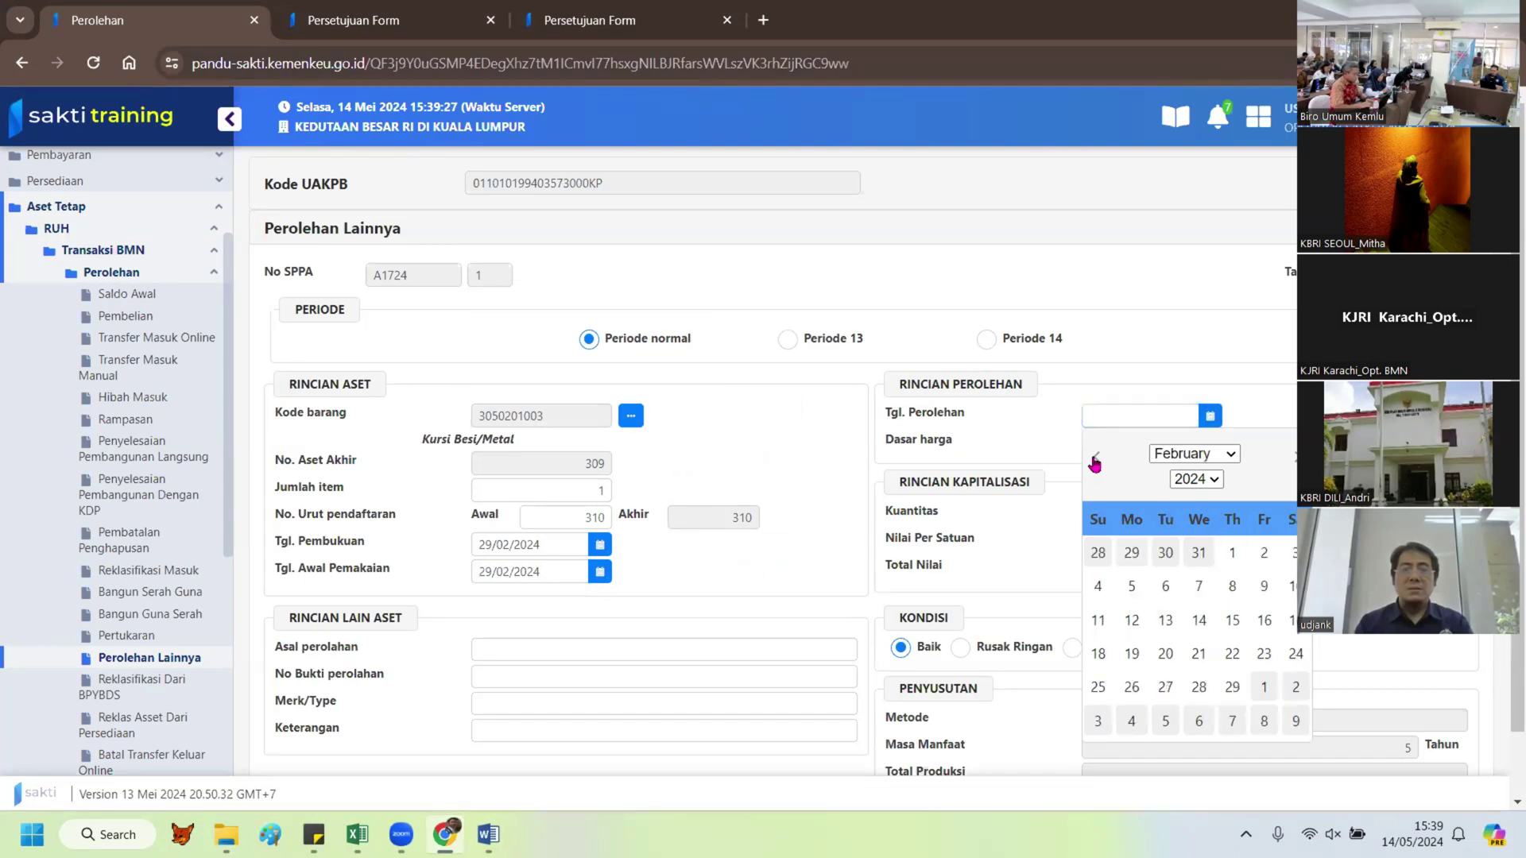
click(1232, 693)
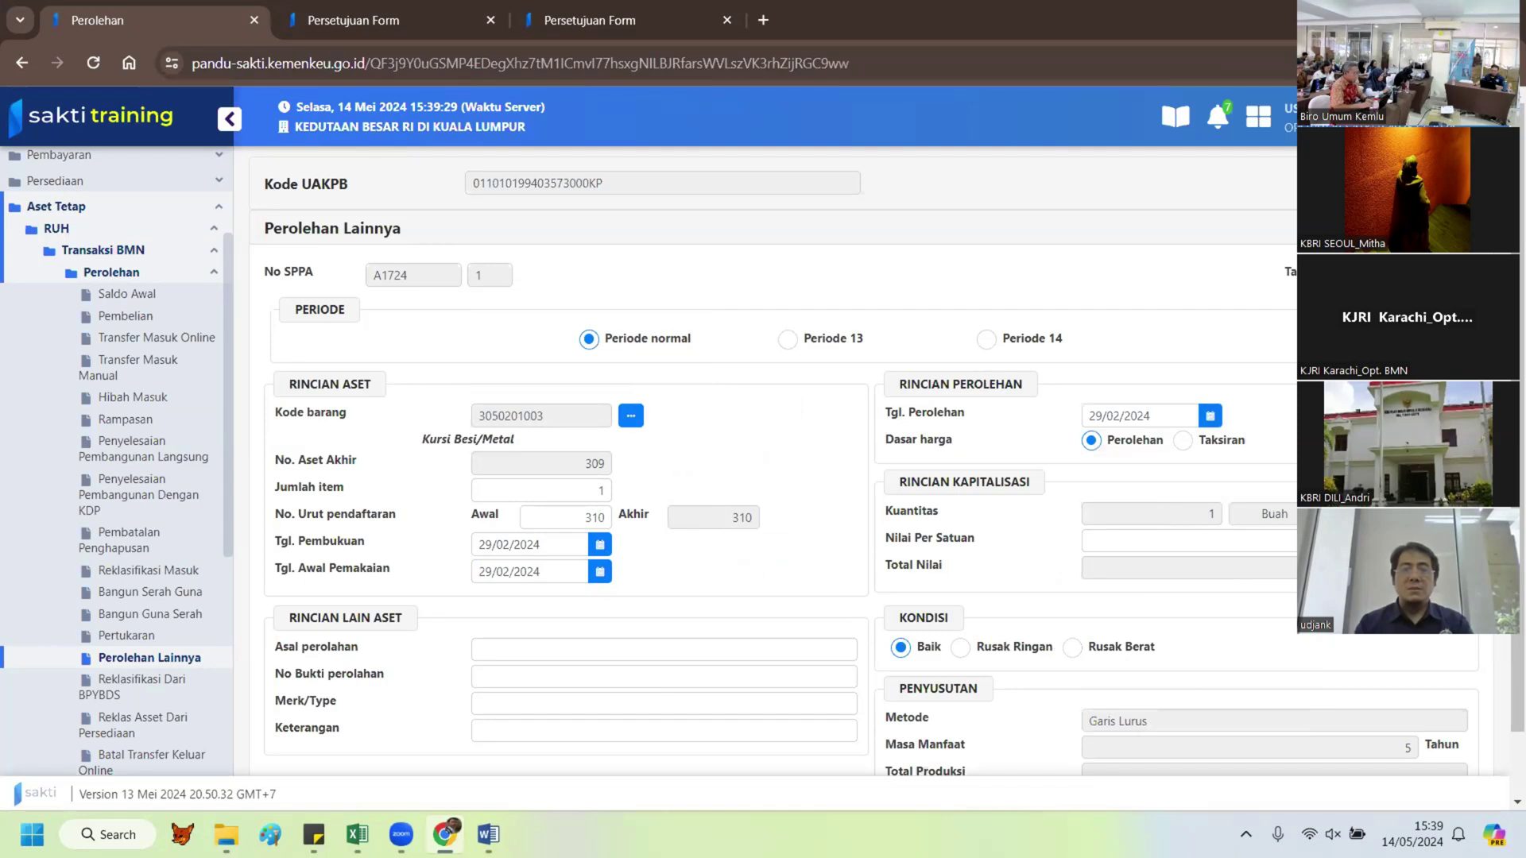
key(alt+Tab)
key(alt+Tab)
click(1233, 537)
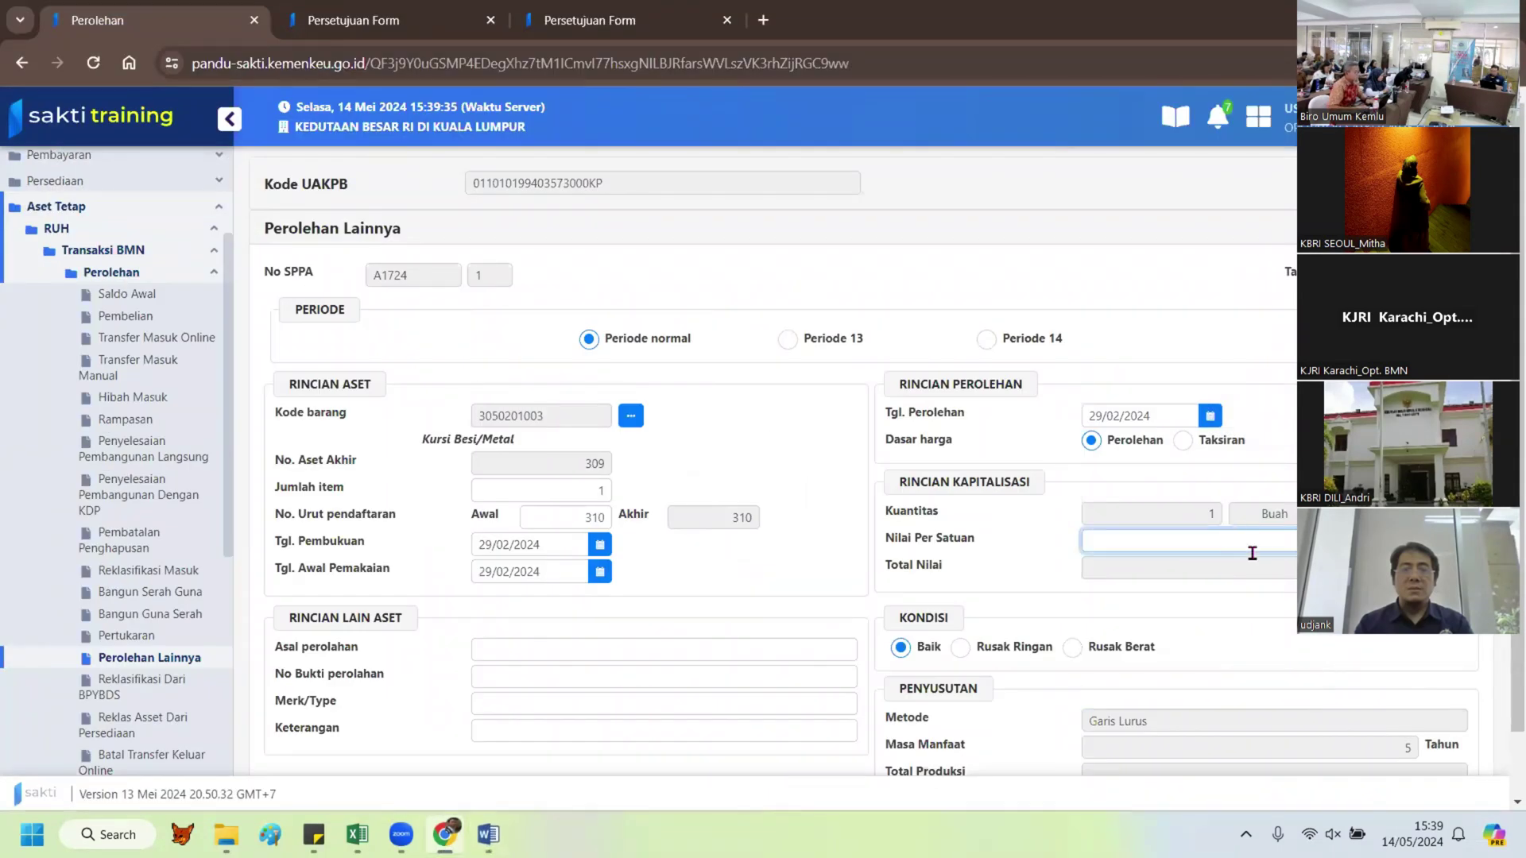
key(alt+Tab)
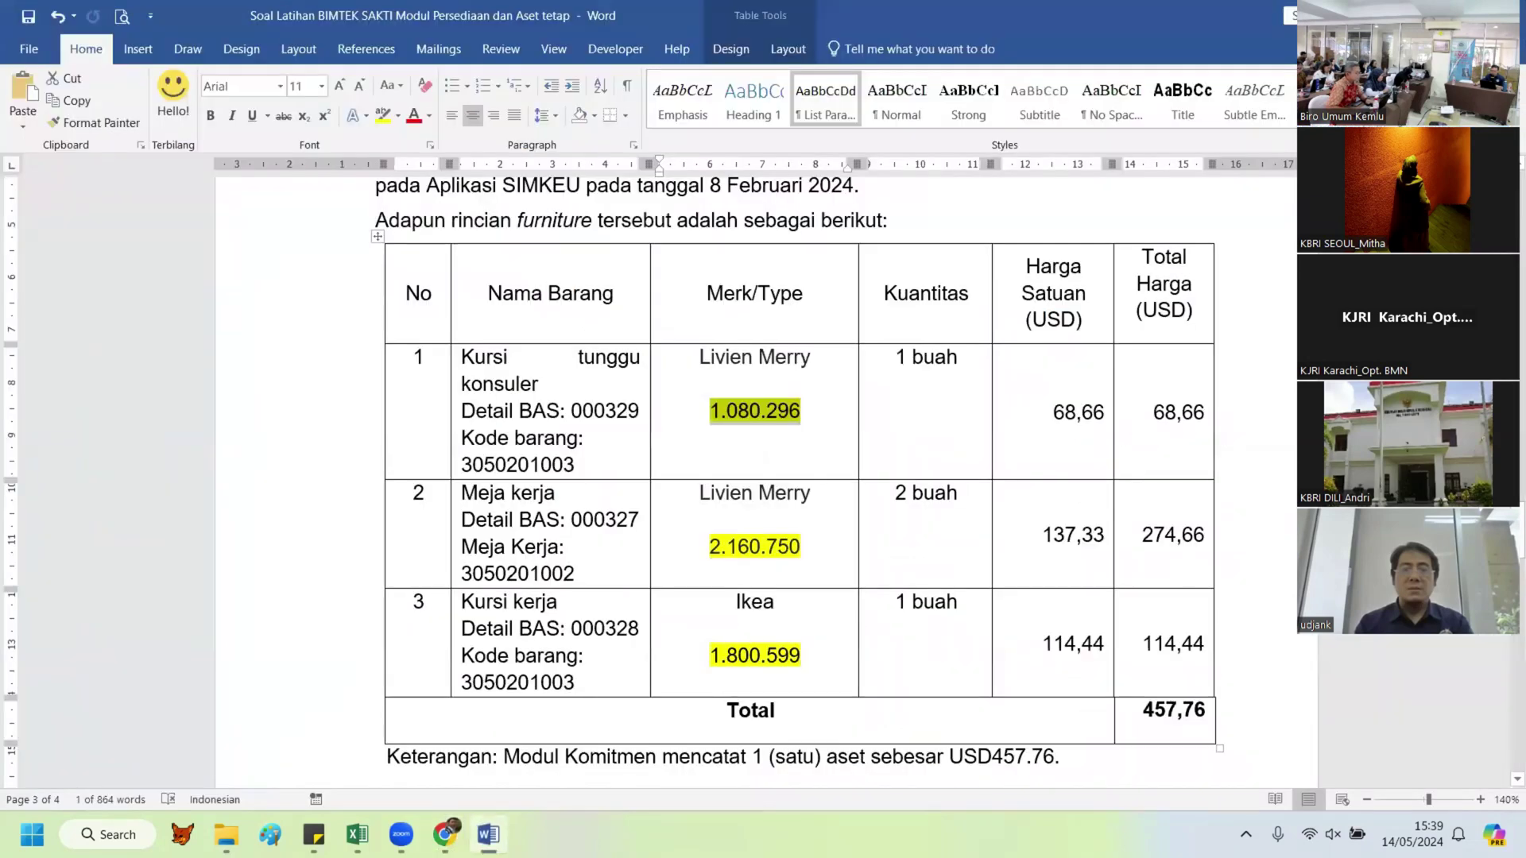
key(alt+Tab)
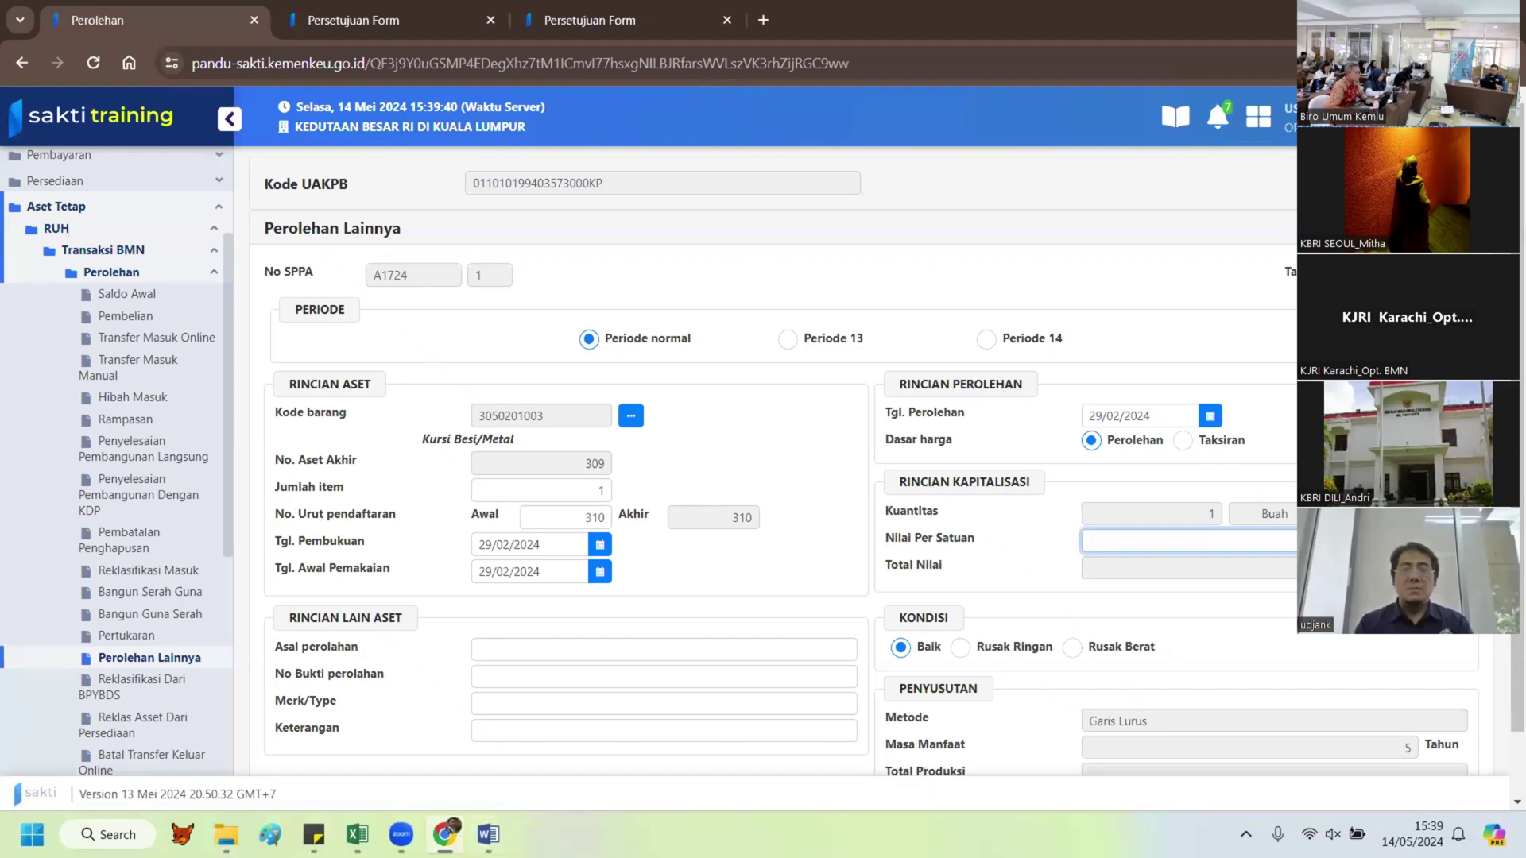
Step: Fill origin '-', proof number 12434/G, brand Ligna and remark 'Koreksi nilai kuantitas'
scroll(556, 562, down, 2)
click(556, 574)
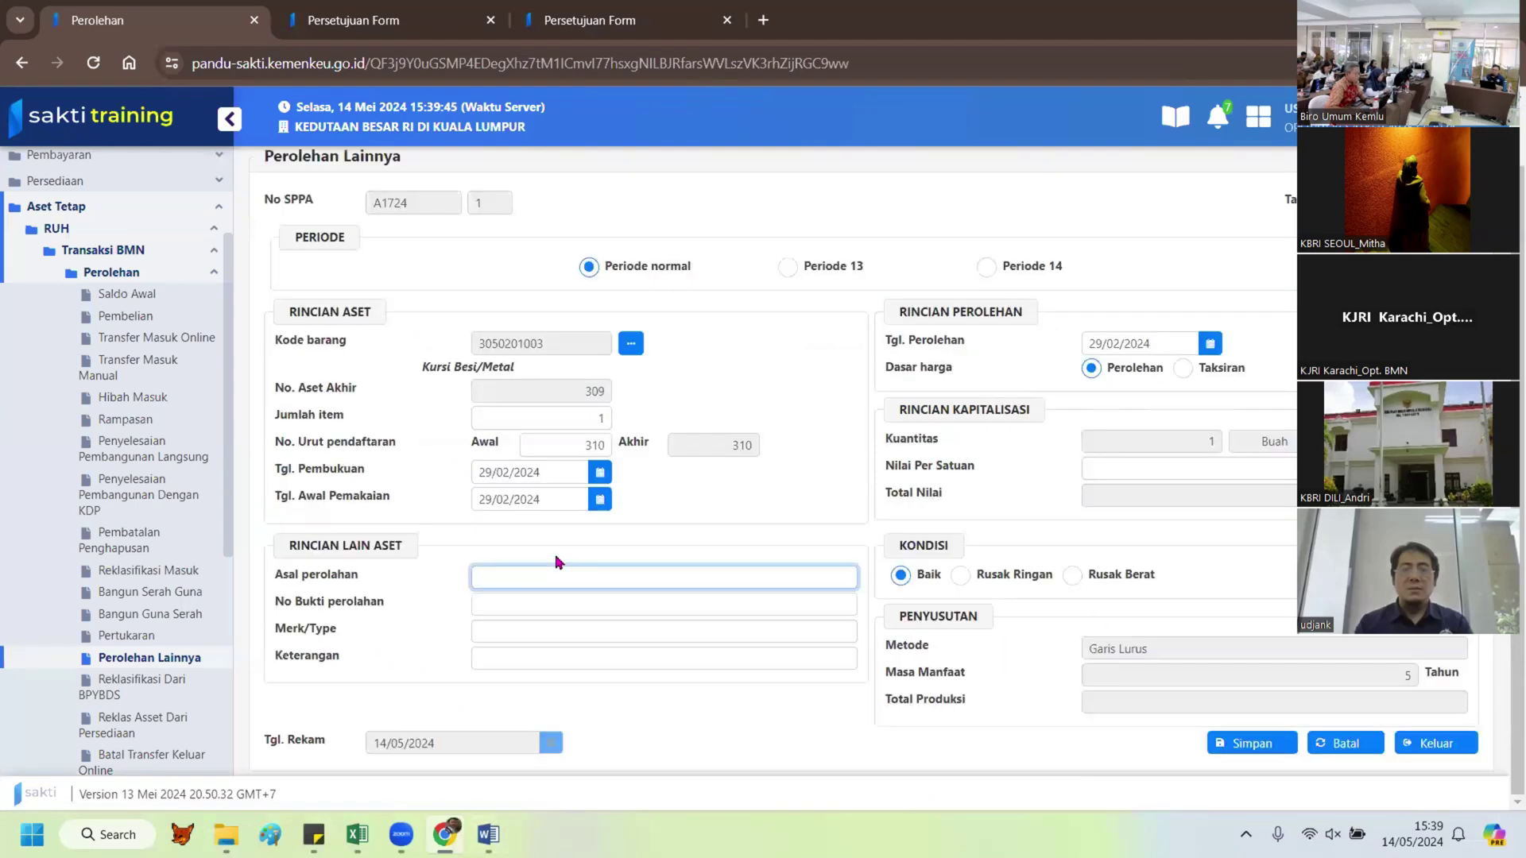
text(-)
key(Tab)
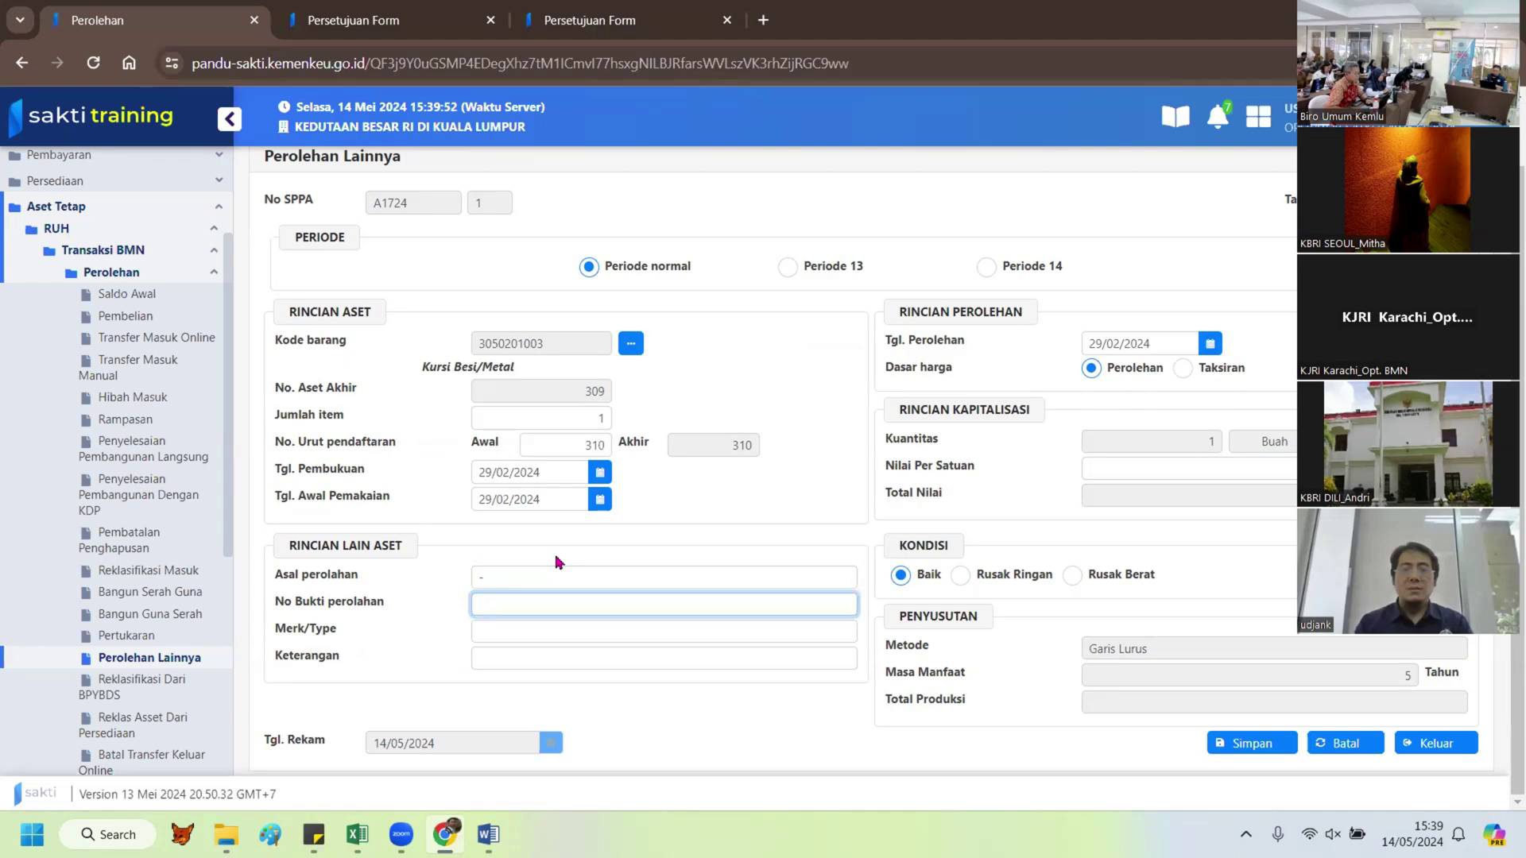
text(12434/)
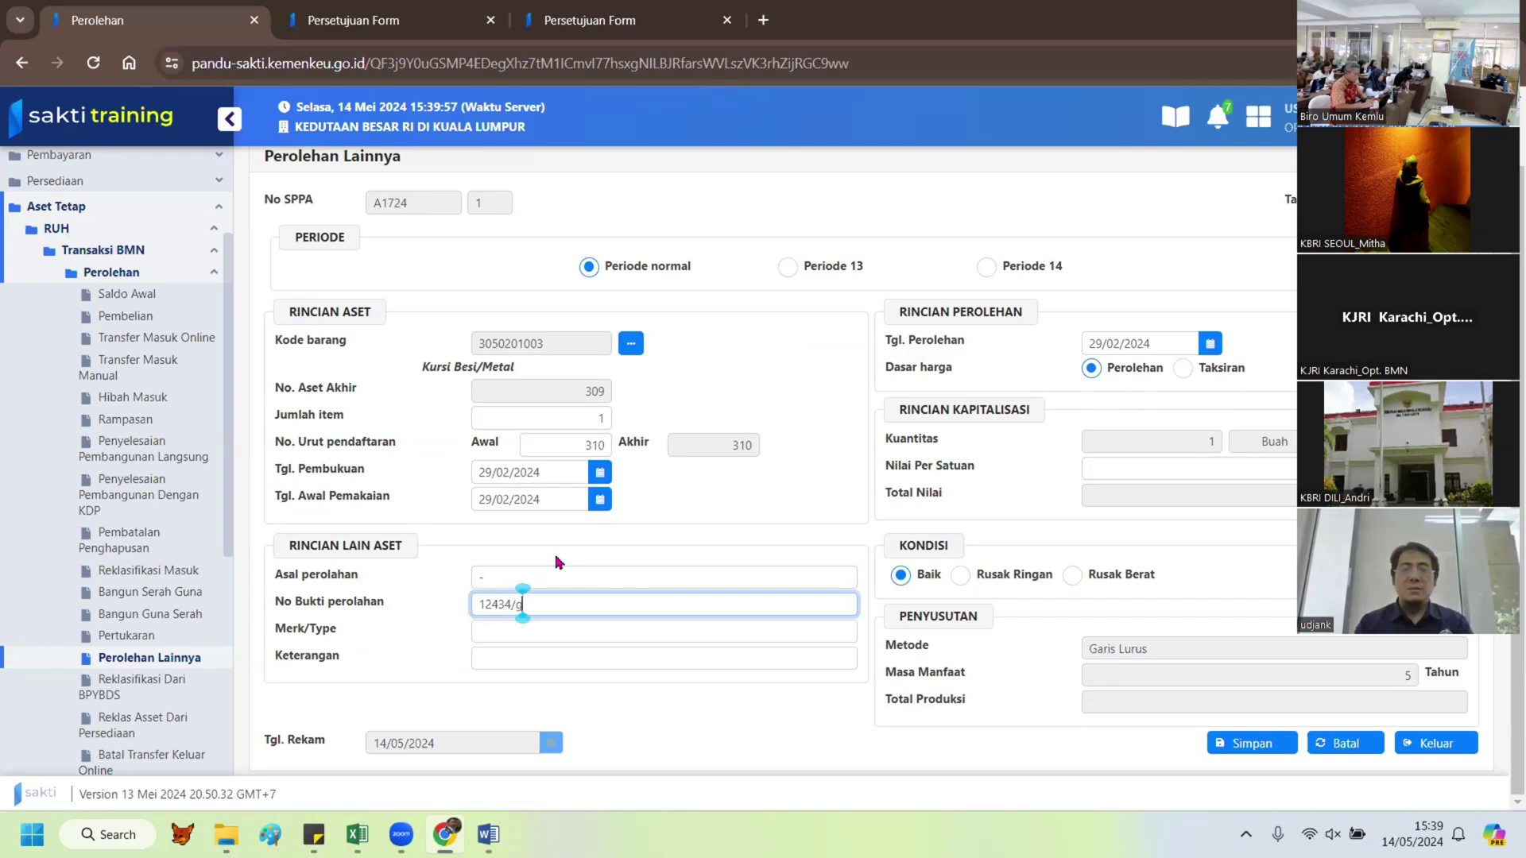
text(G)
click(566, 634)
text(Ligna)
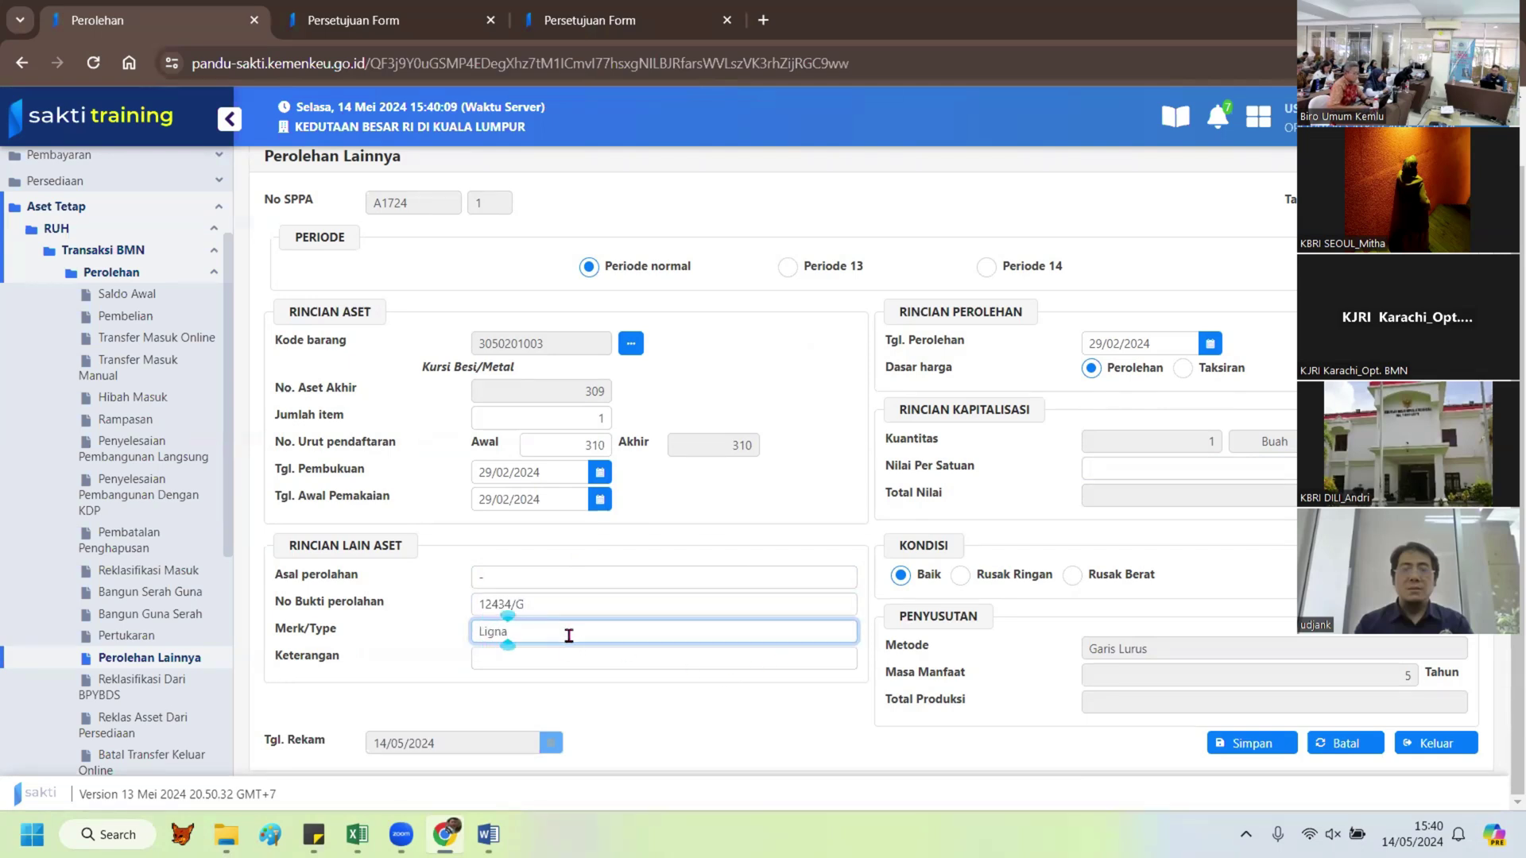
click(538, 660)
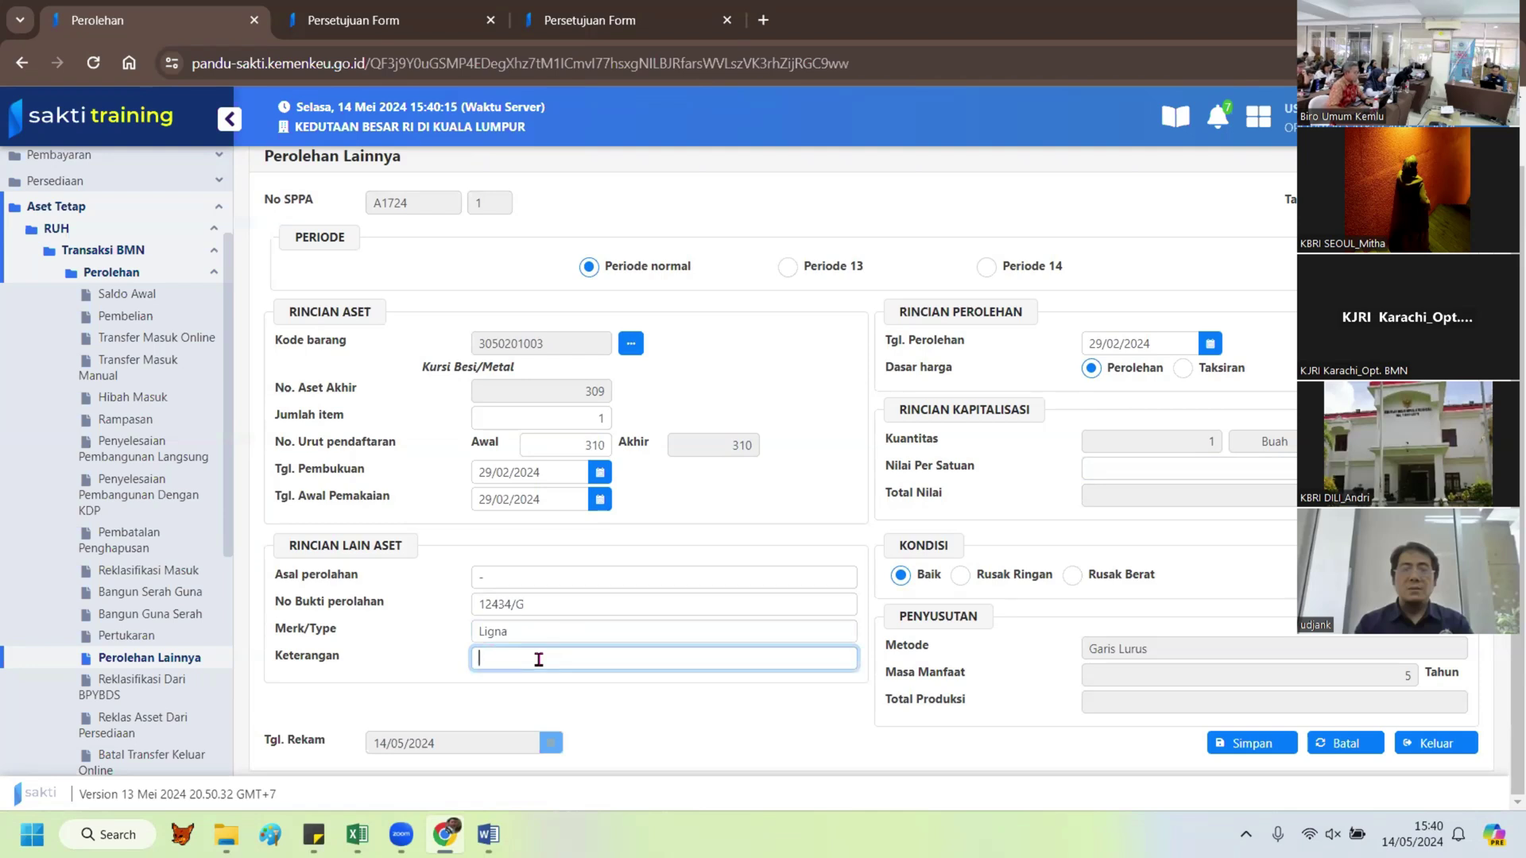
text(Korek)
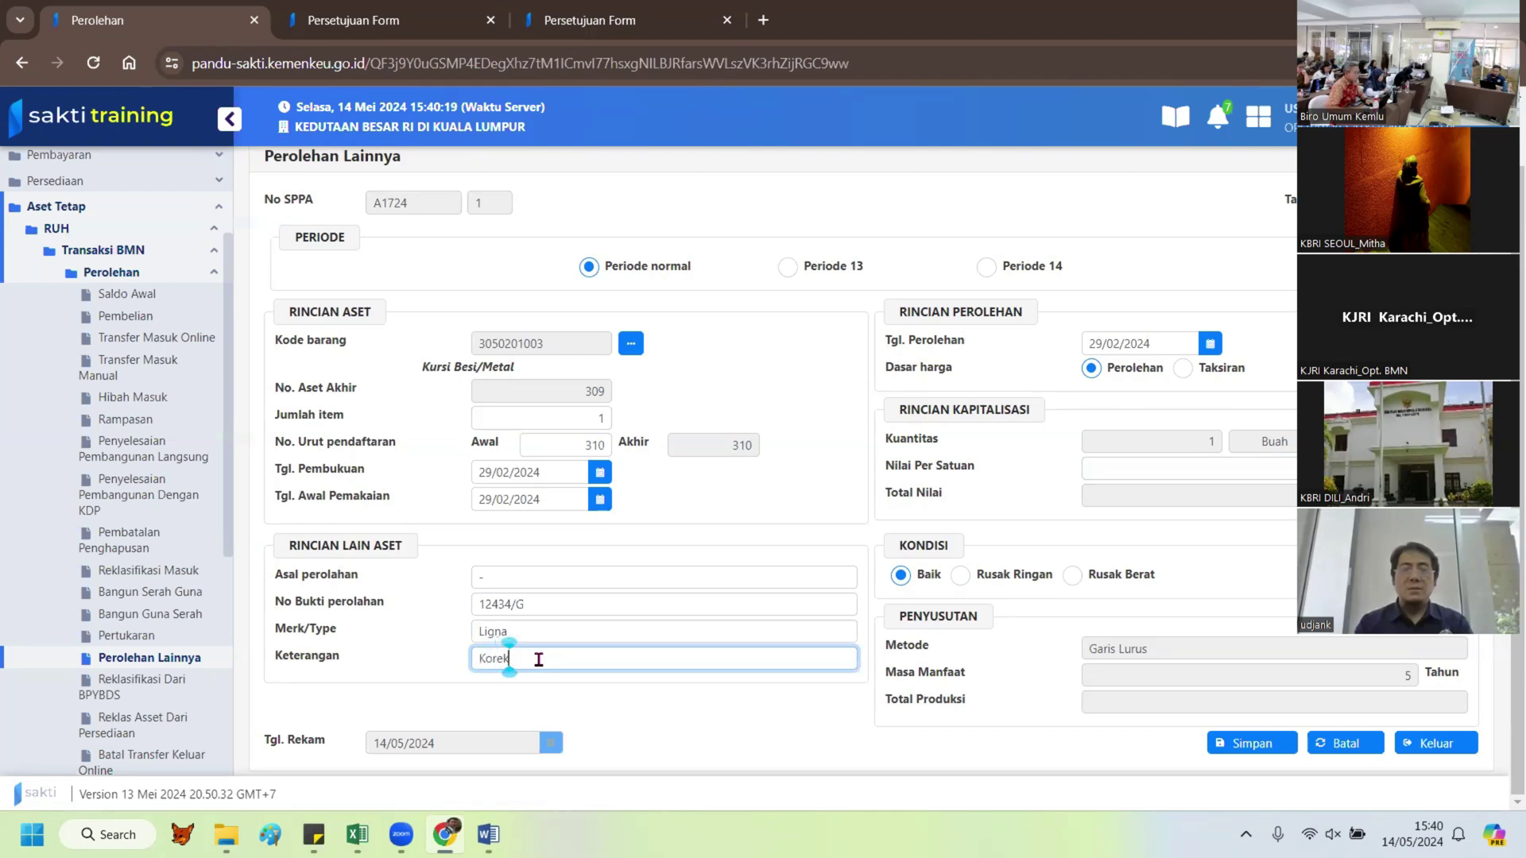
text(si n)
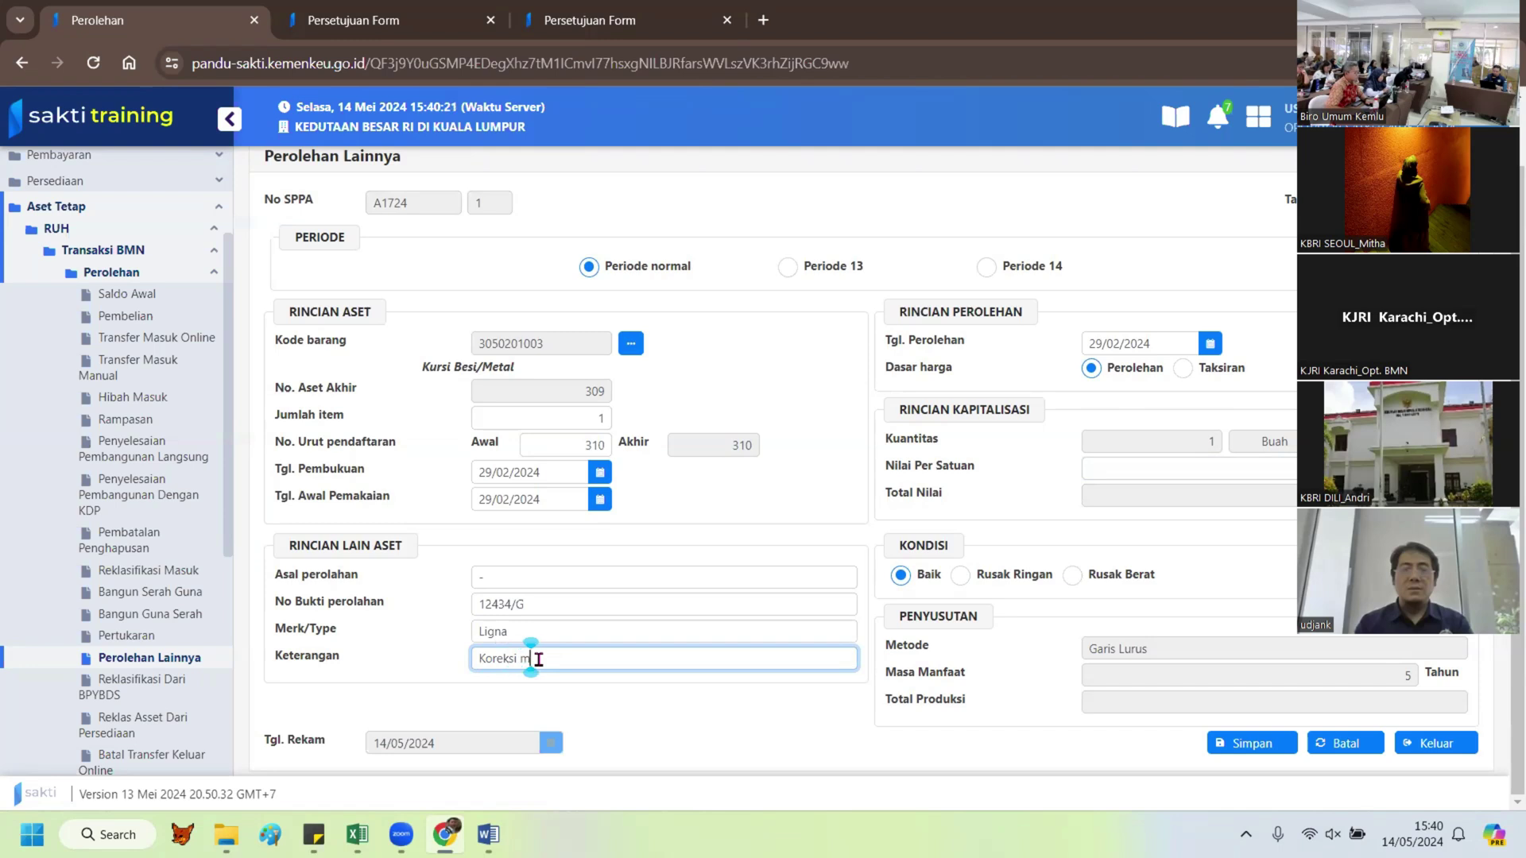
text(ilai)
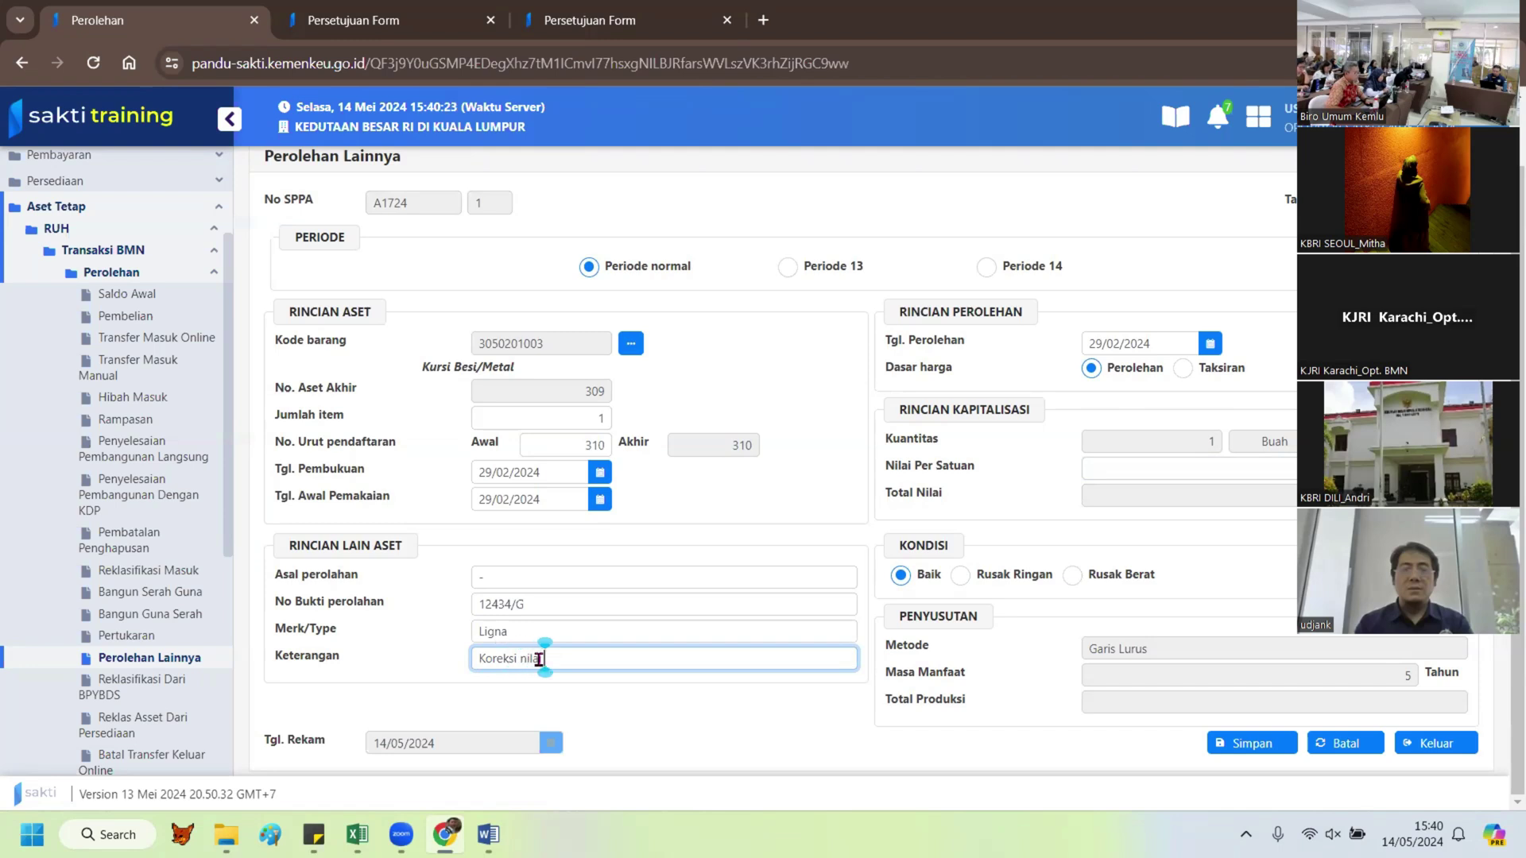
text( kuant)
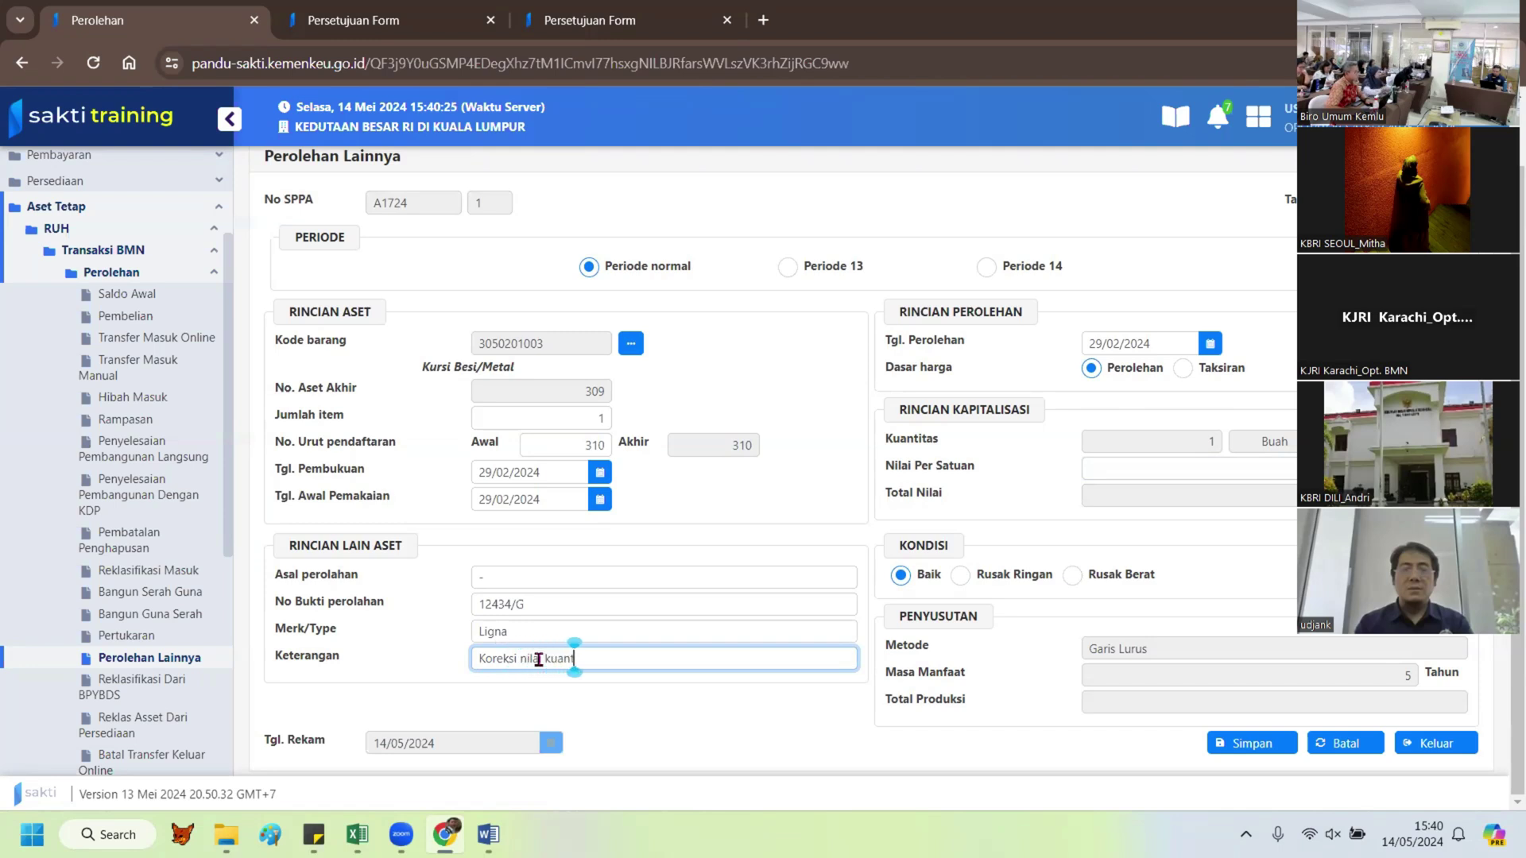
text(itas)
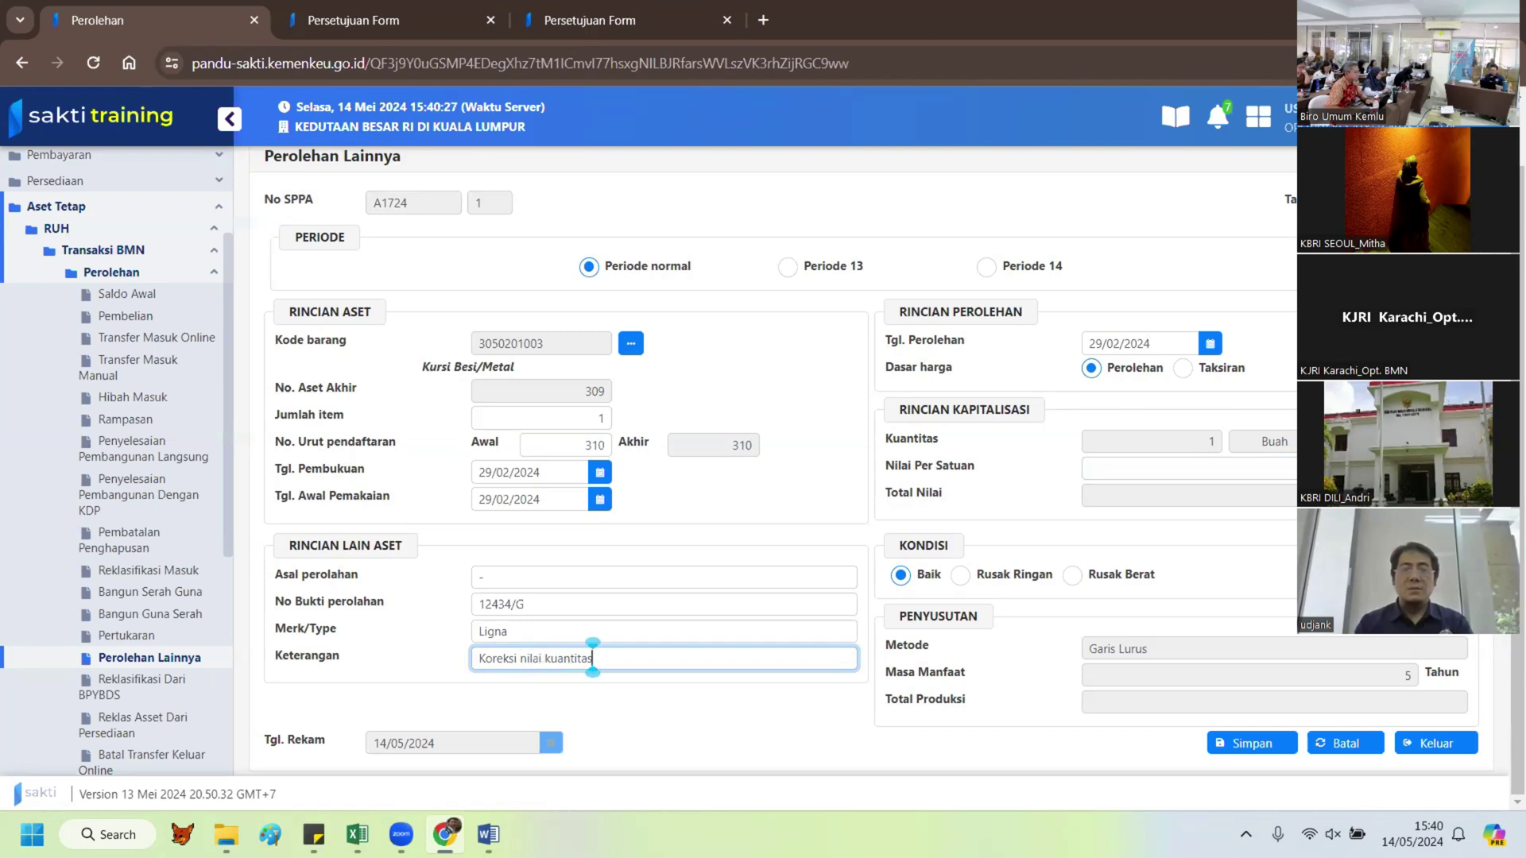
Step: Replace the '-' origin with 'r', then save and confirm the acquisition
click(1245, 749)
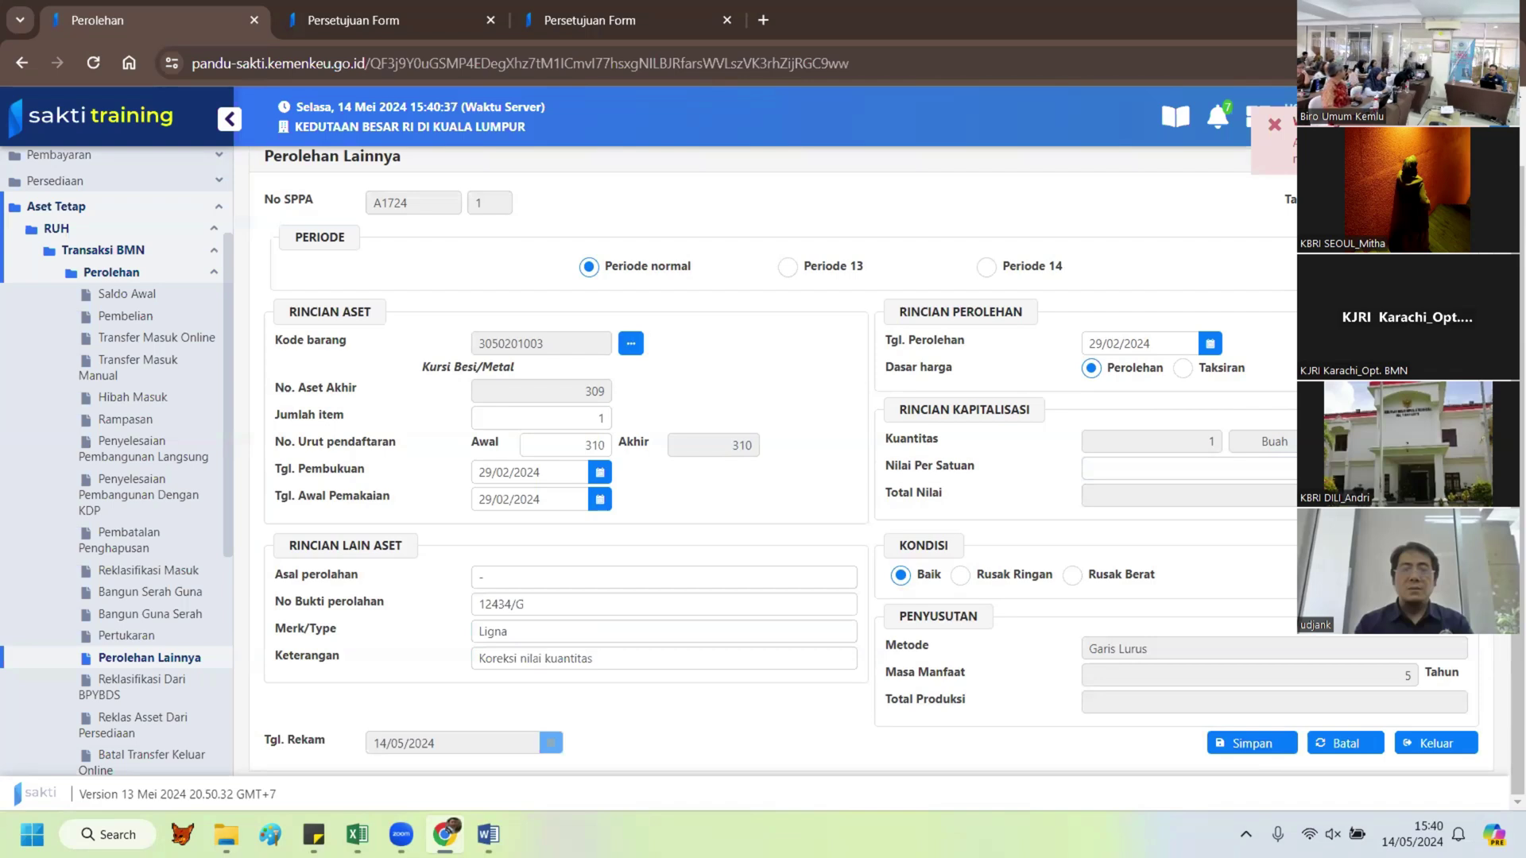
double_click(497, 574)
text(r)
click(1282, 741)
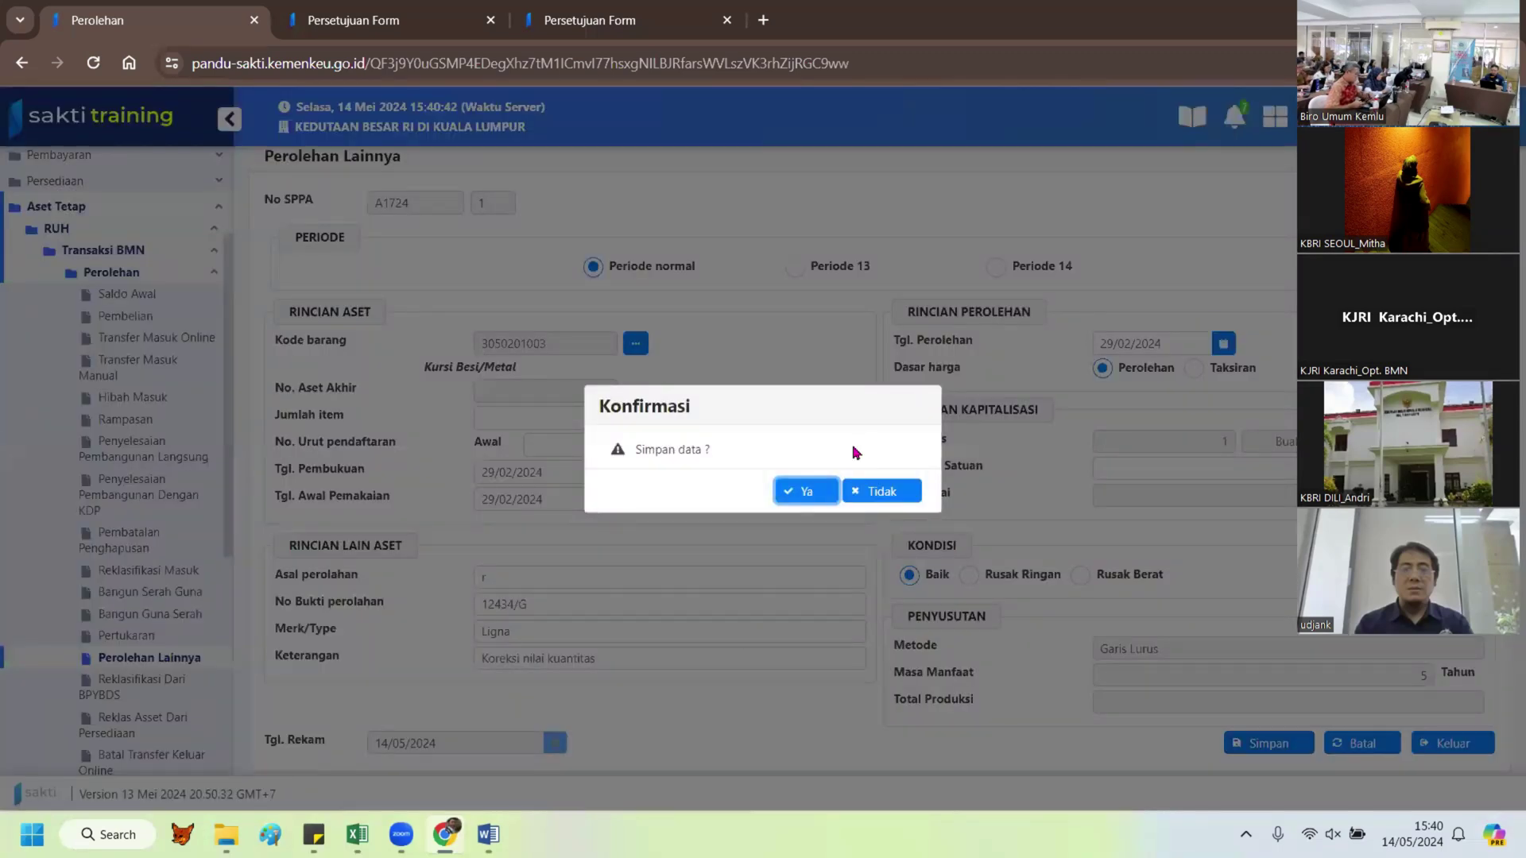
click(805, 491)
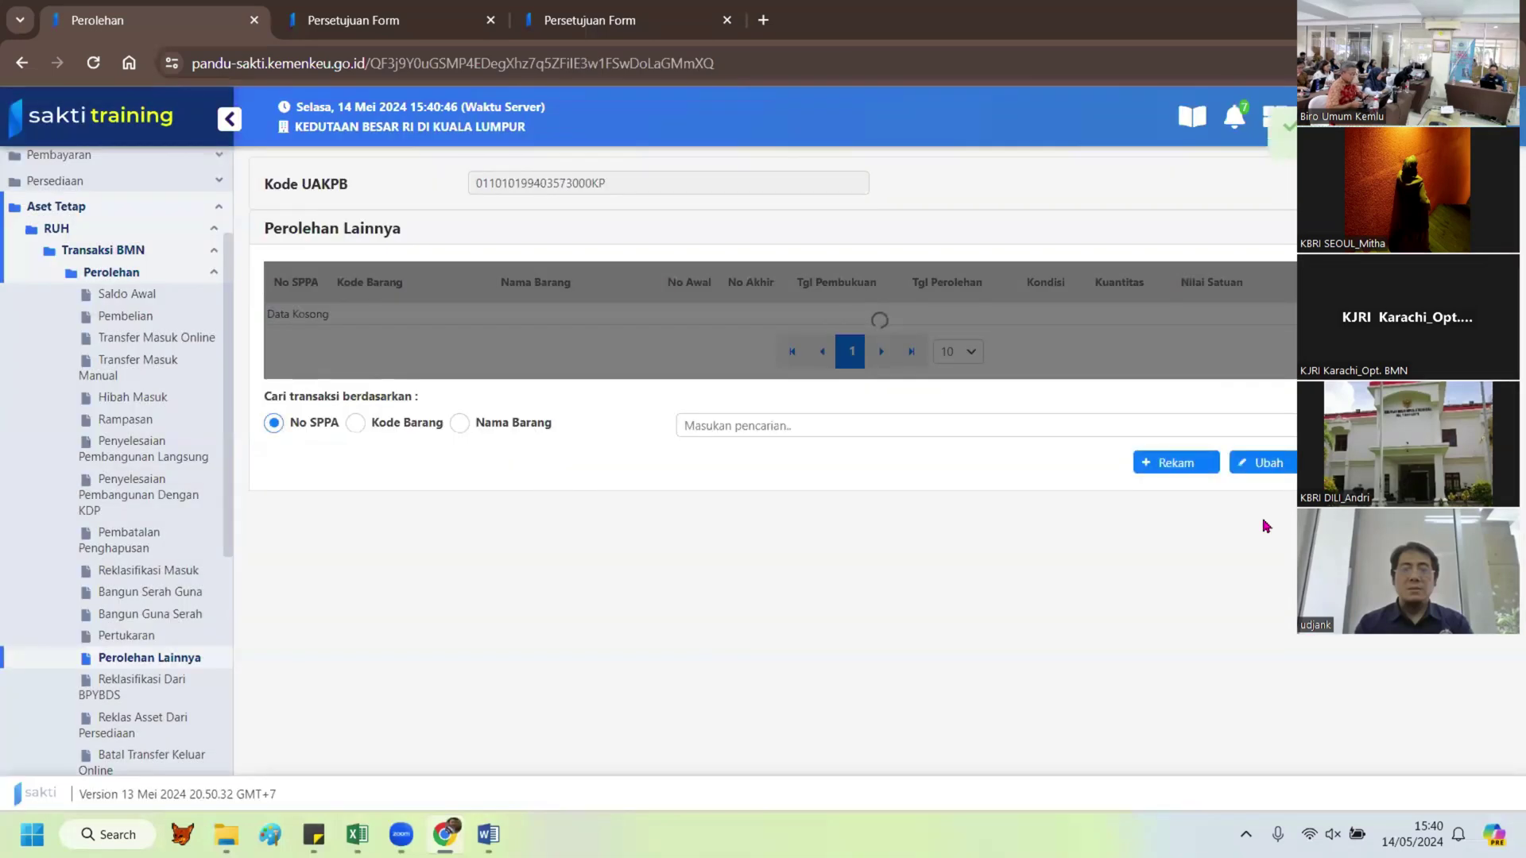
Step: Start a new entry for 2 Meja Kerja Besi/Metal items
click(1169, 464)
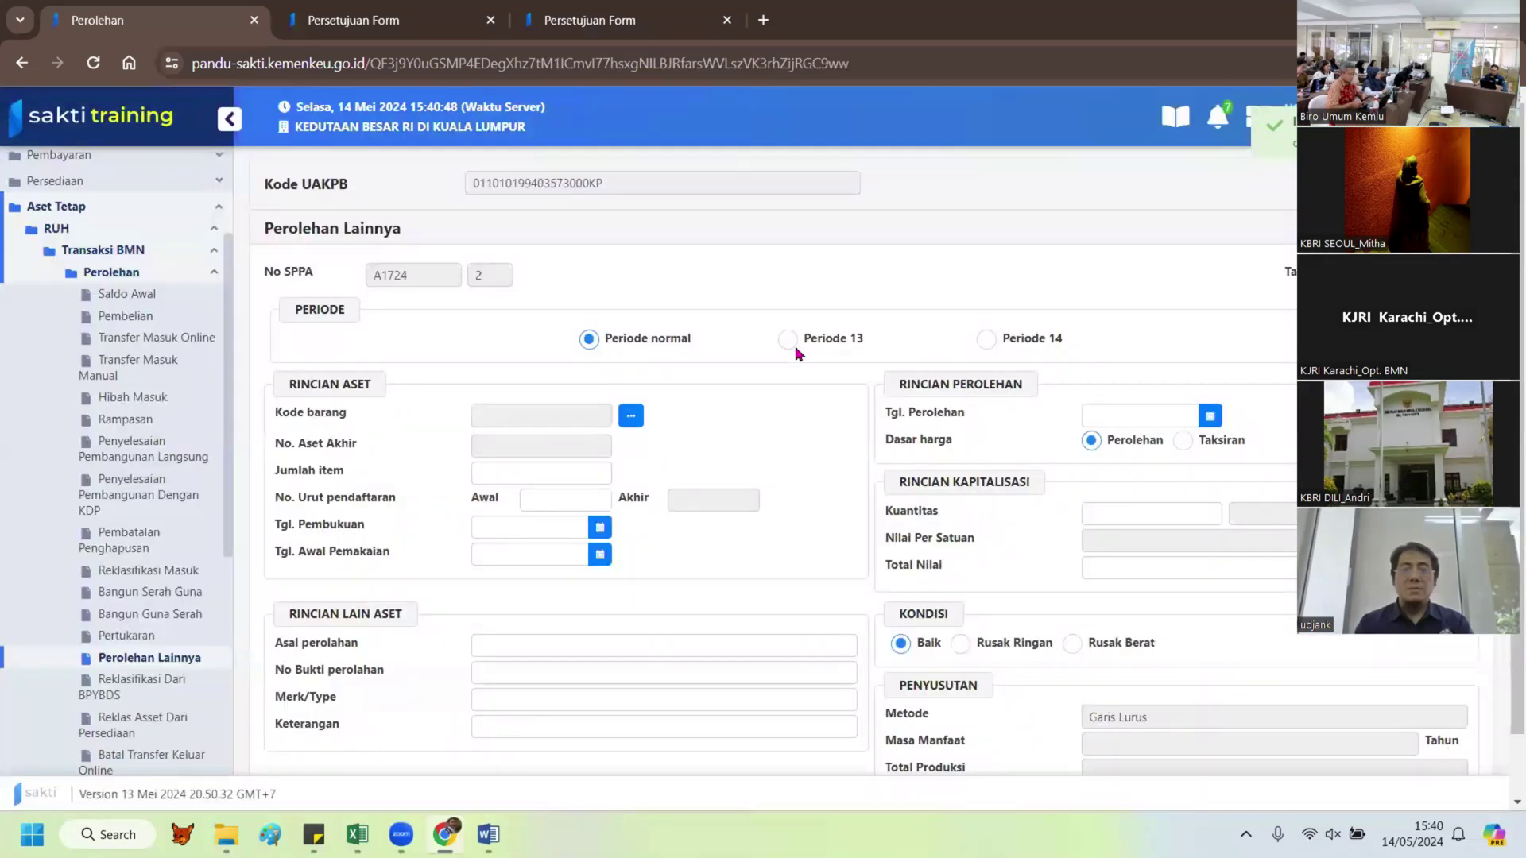
click(632, 416)
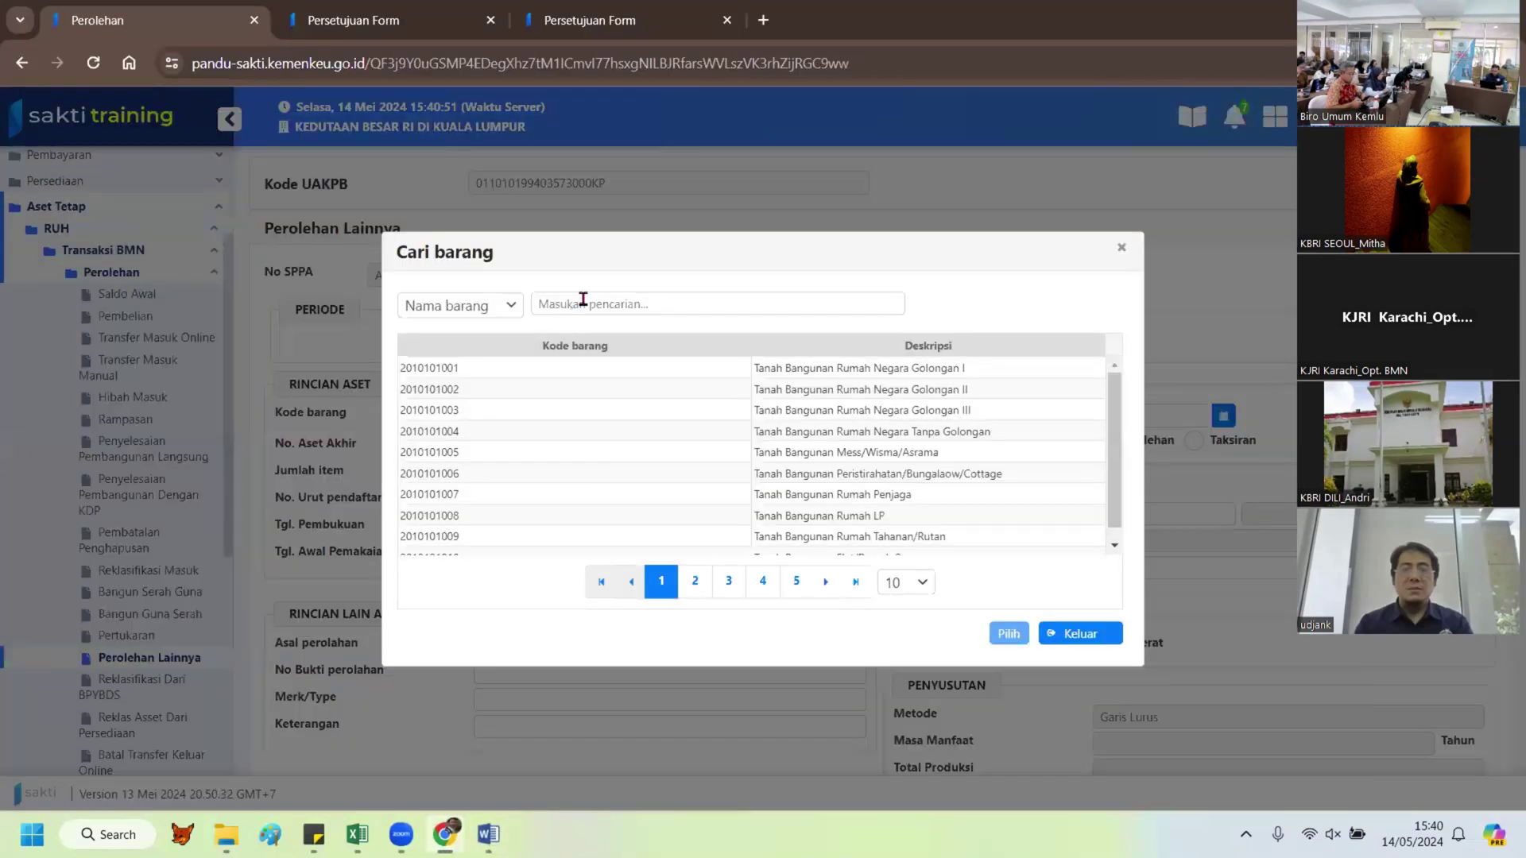
click(582, 302)
text(meja kerj)
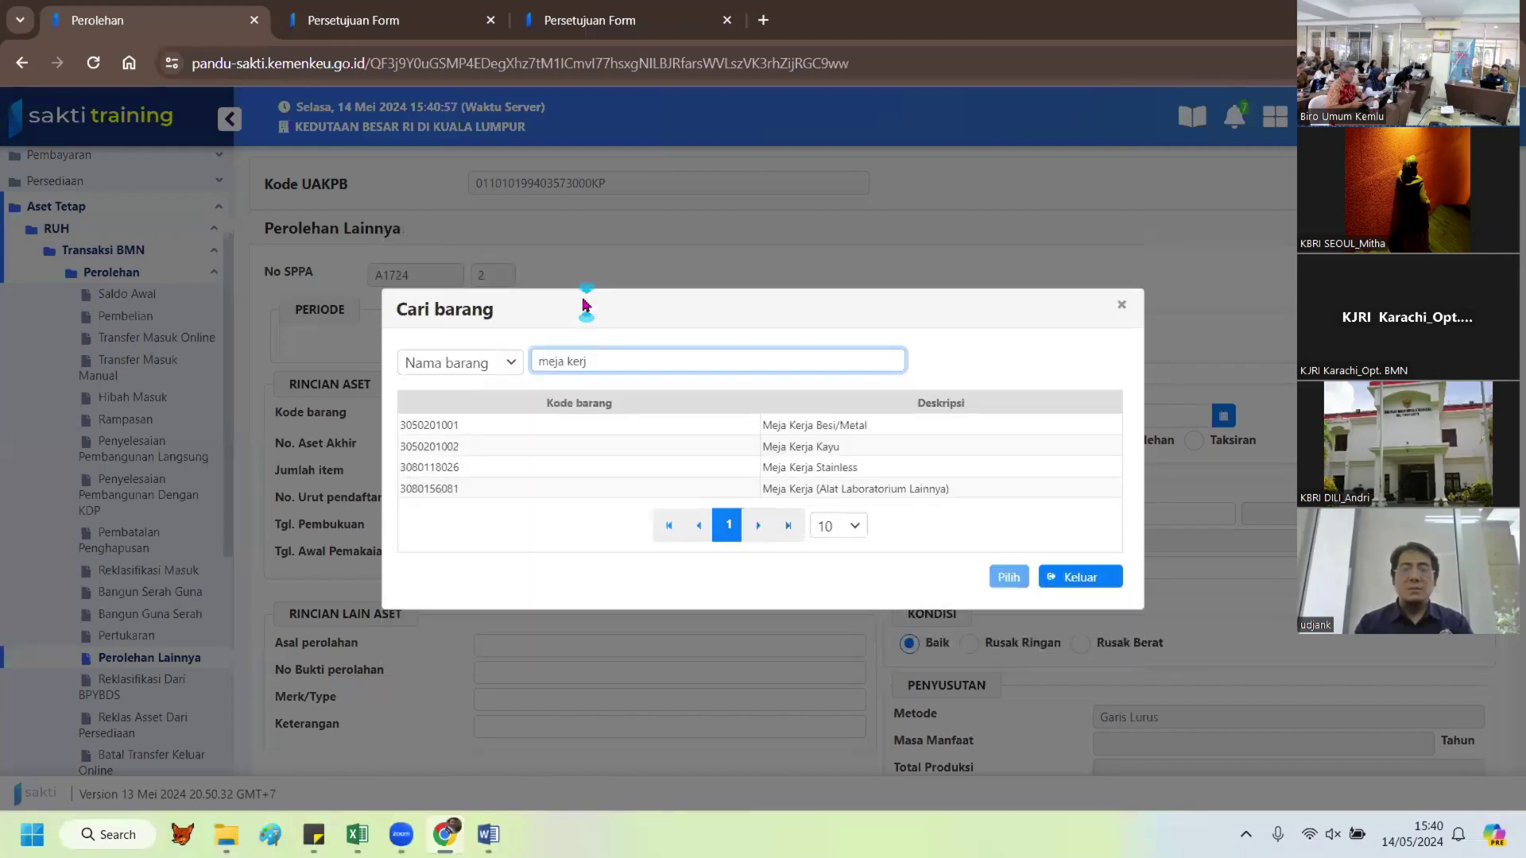
click(832, 425)
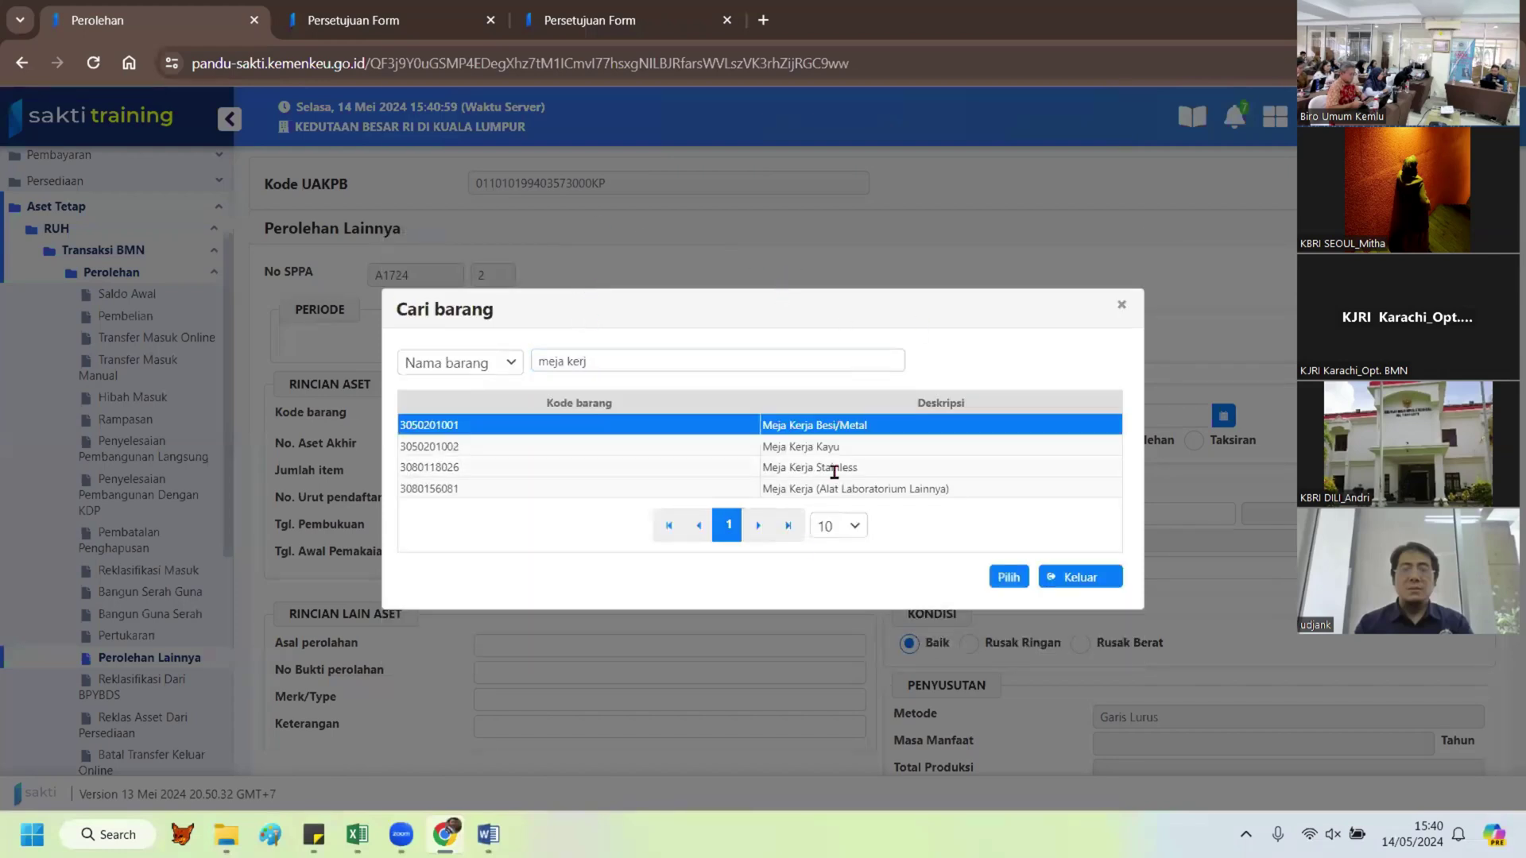
click(1008, 577)
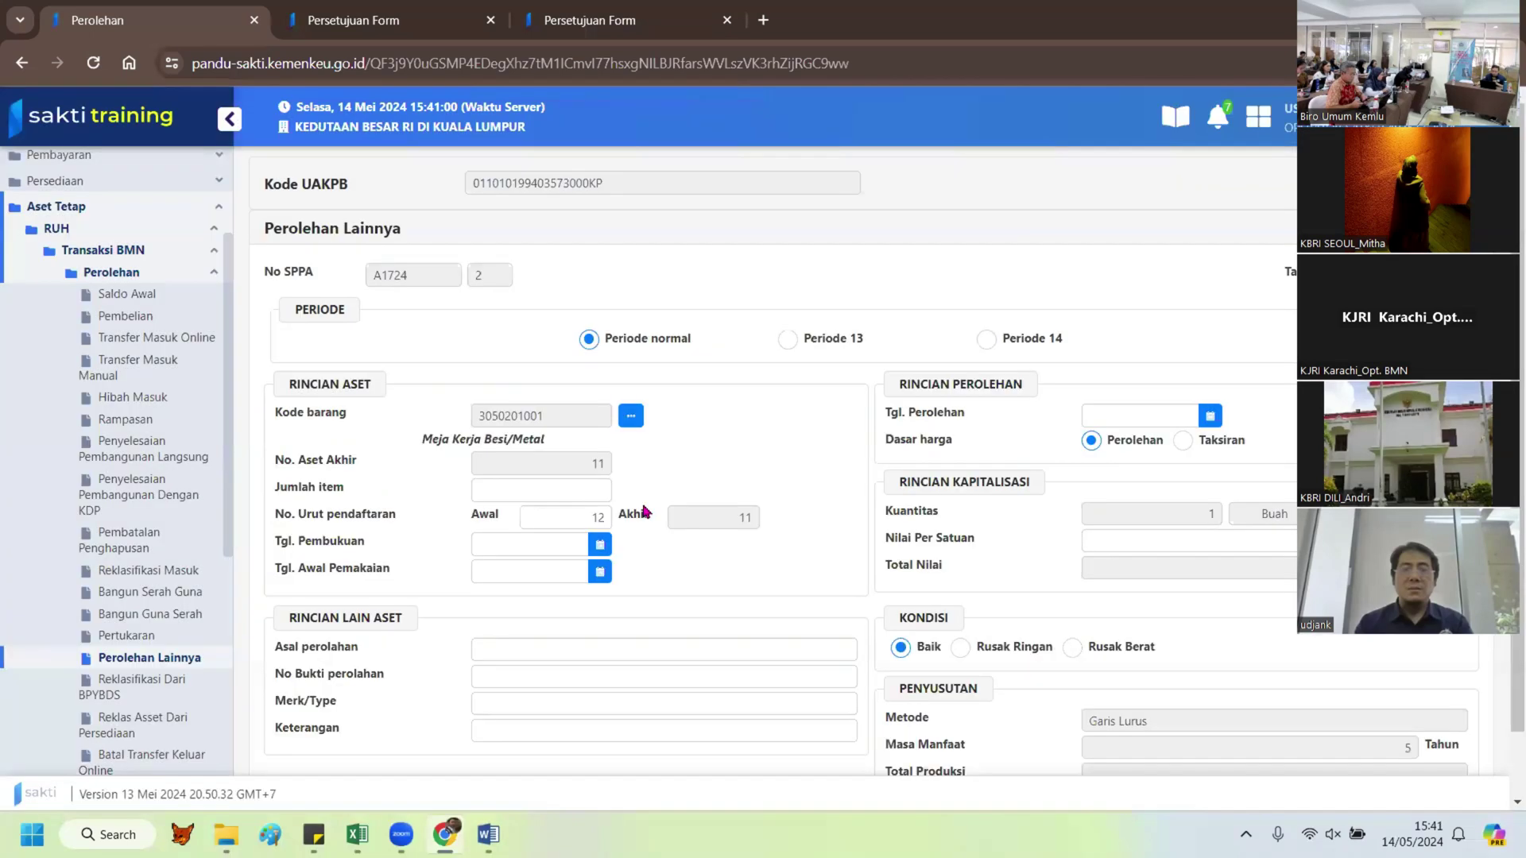
click(594, 491)
text(2)
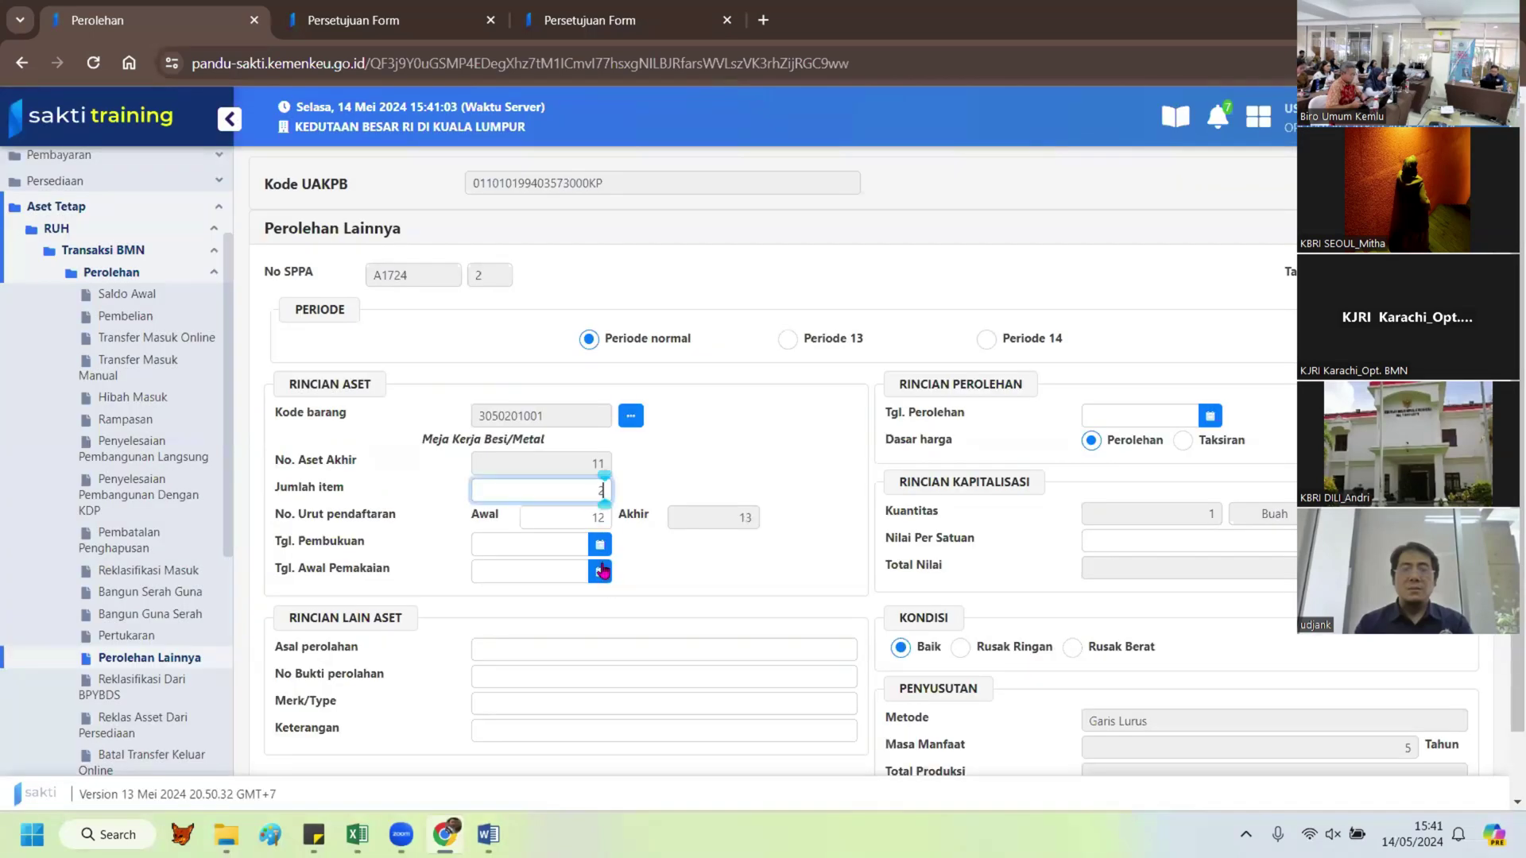
Step: Set the bookkeeping and first-use dates to 29/02/2024
click(599, 545)
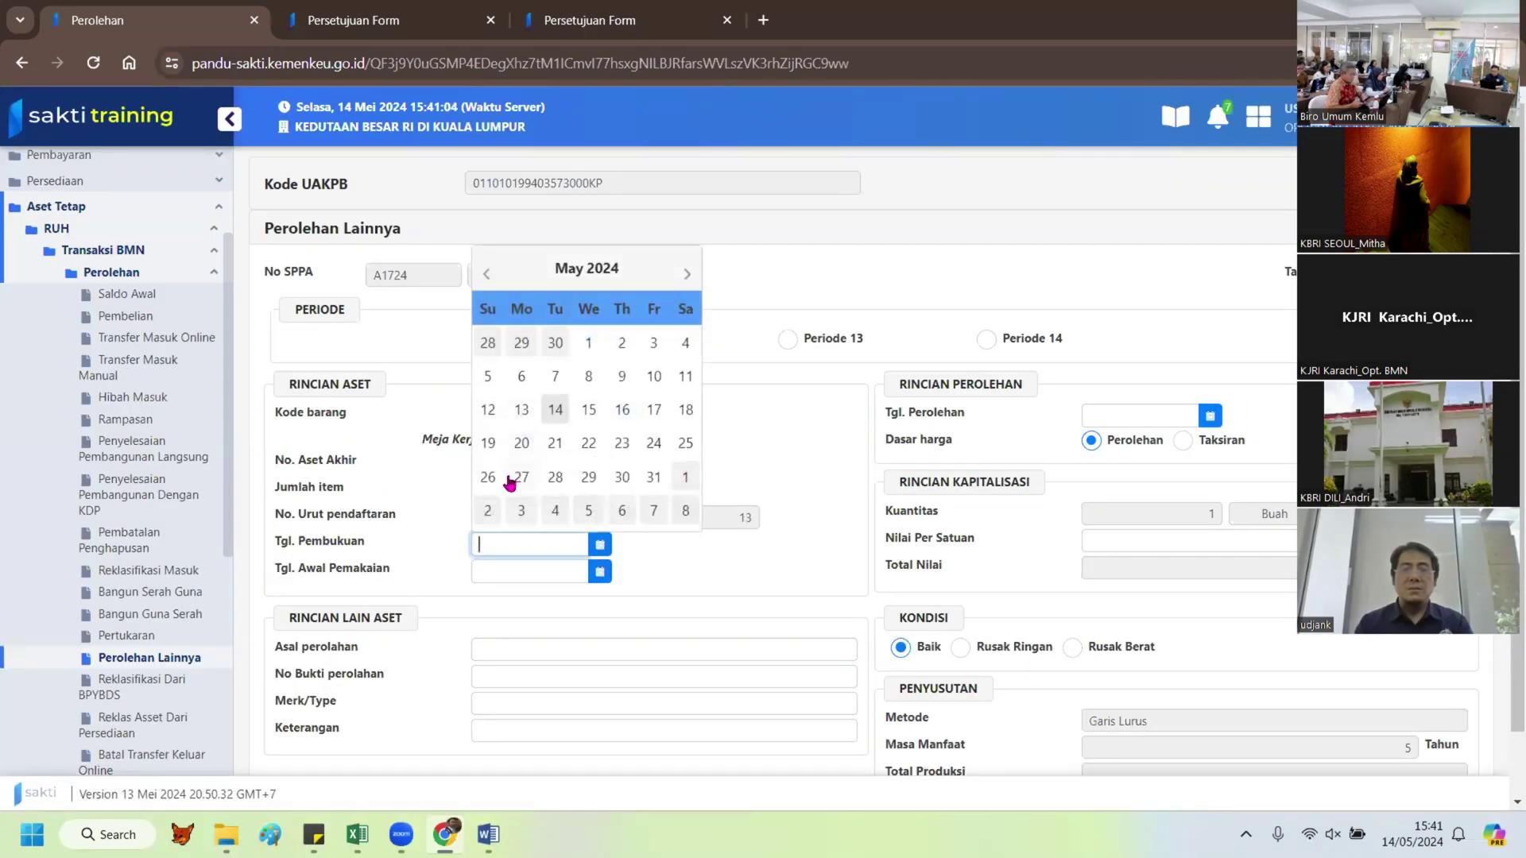
double_click(482, 278)
click(485, 276)
click(622, 478)
click(599, 571)
click(483, 308)
double_click(483, 308)
click(483, 308)
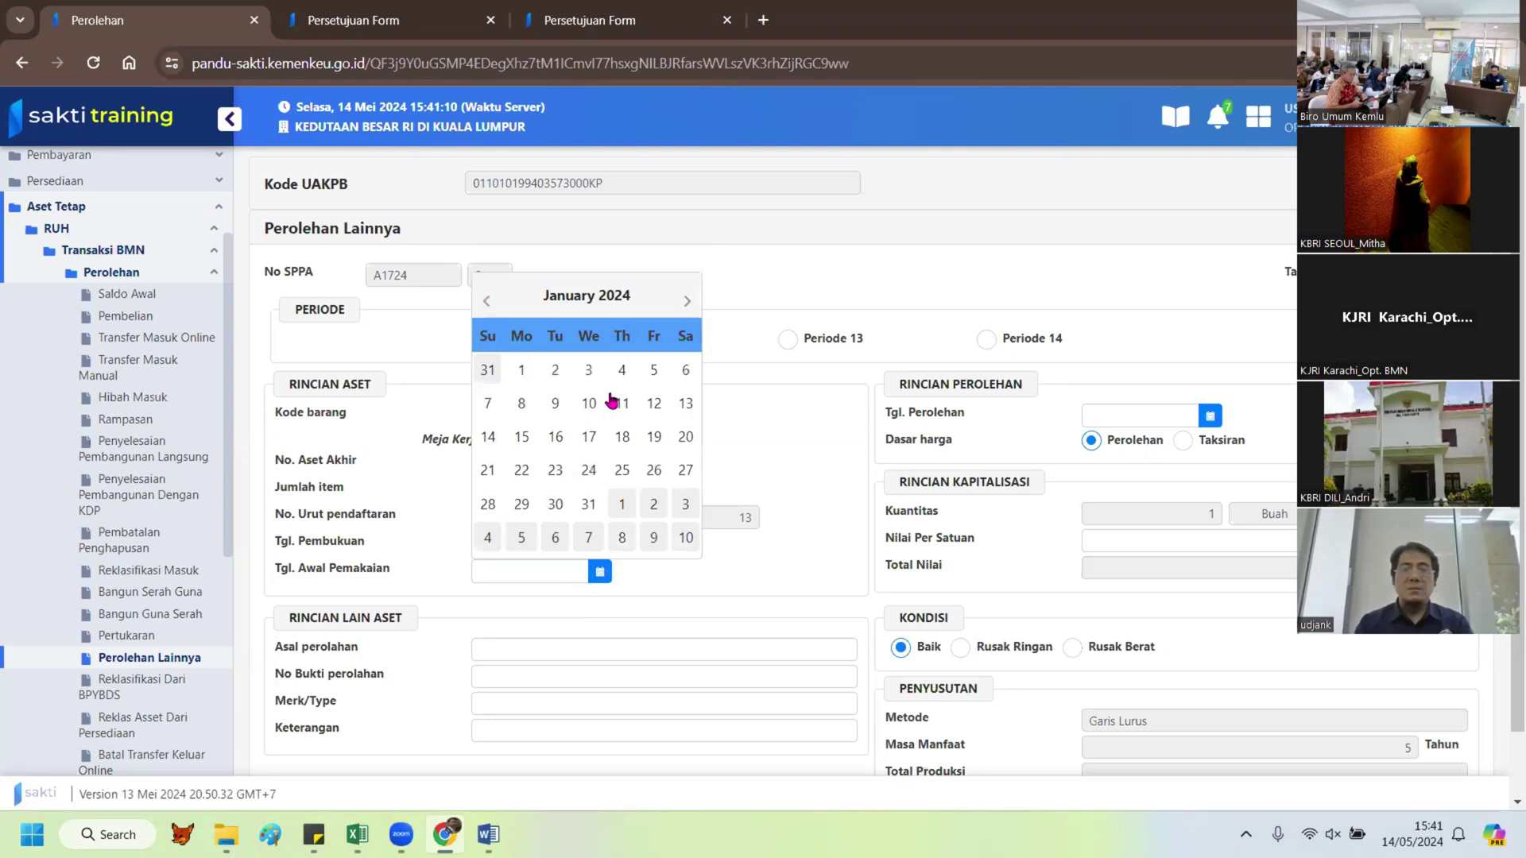
click(687, 301)
click(622, 504)
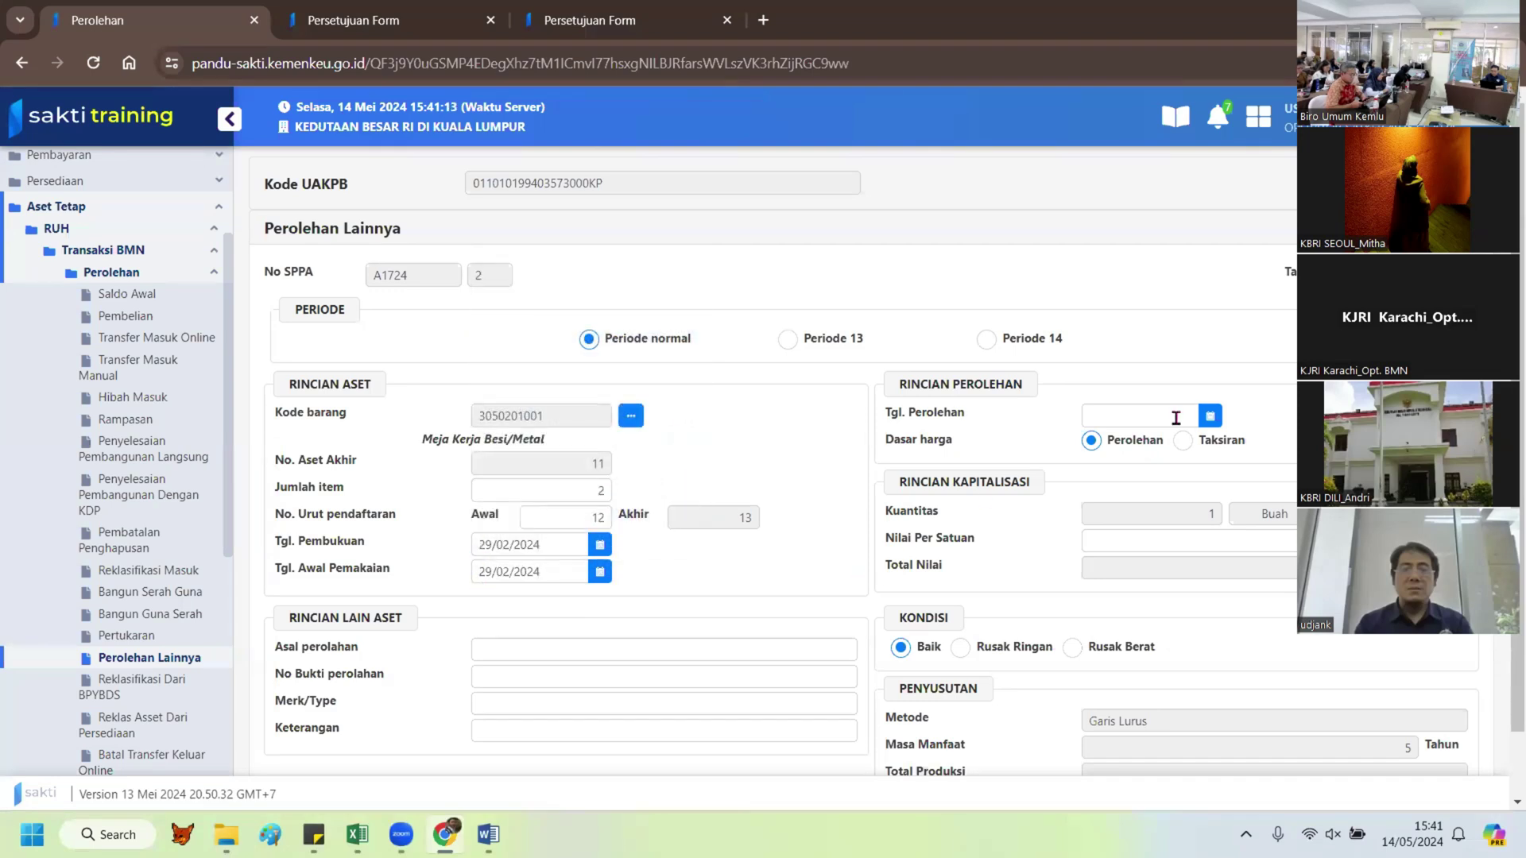
Step: Set the acquisition date to 29/02/2024 and view the Word furniture table
click(1210, 416)
click(1096, 460)
double_click(1096, 460)
click(1096, 459)
click(1292, 454)
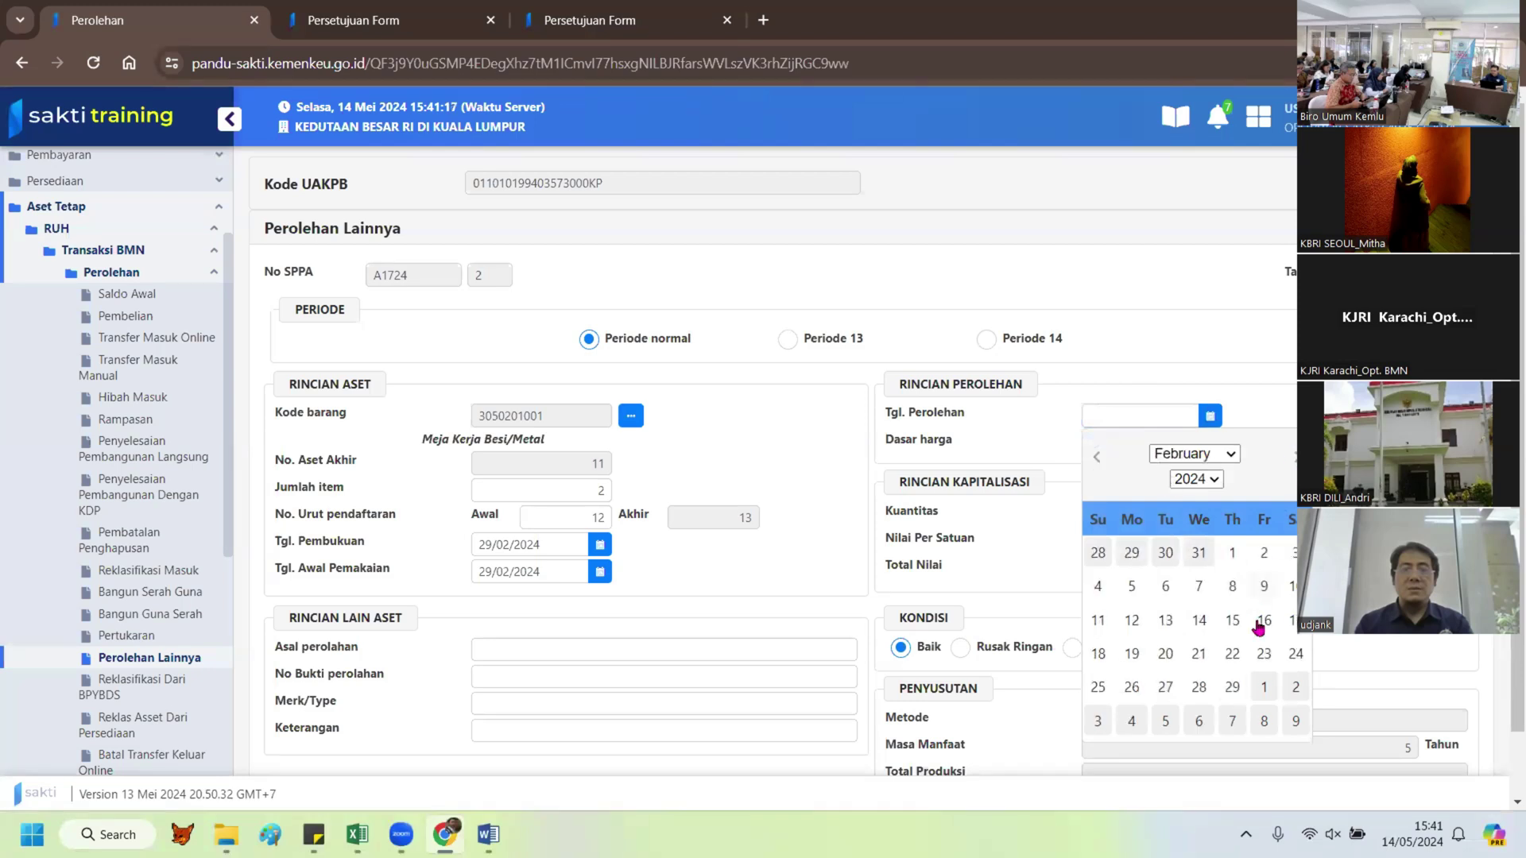
click(1232, 688)
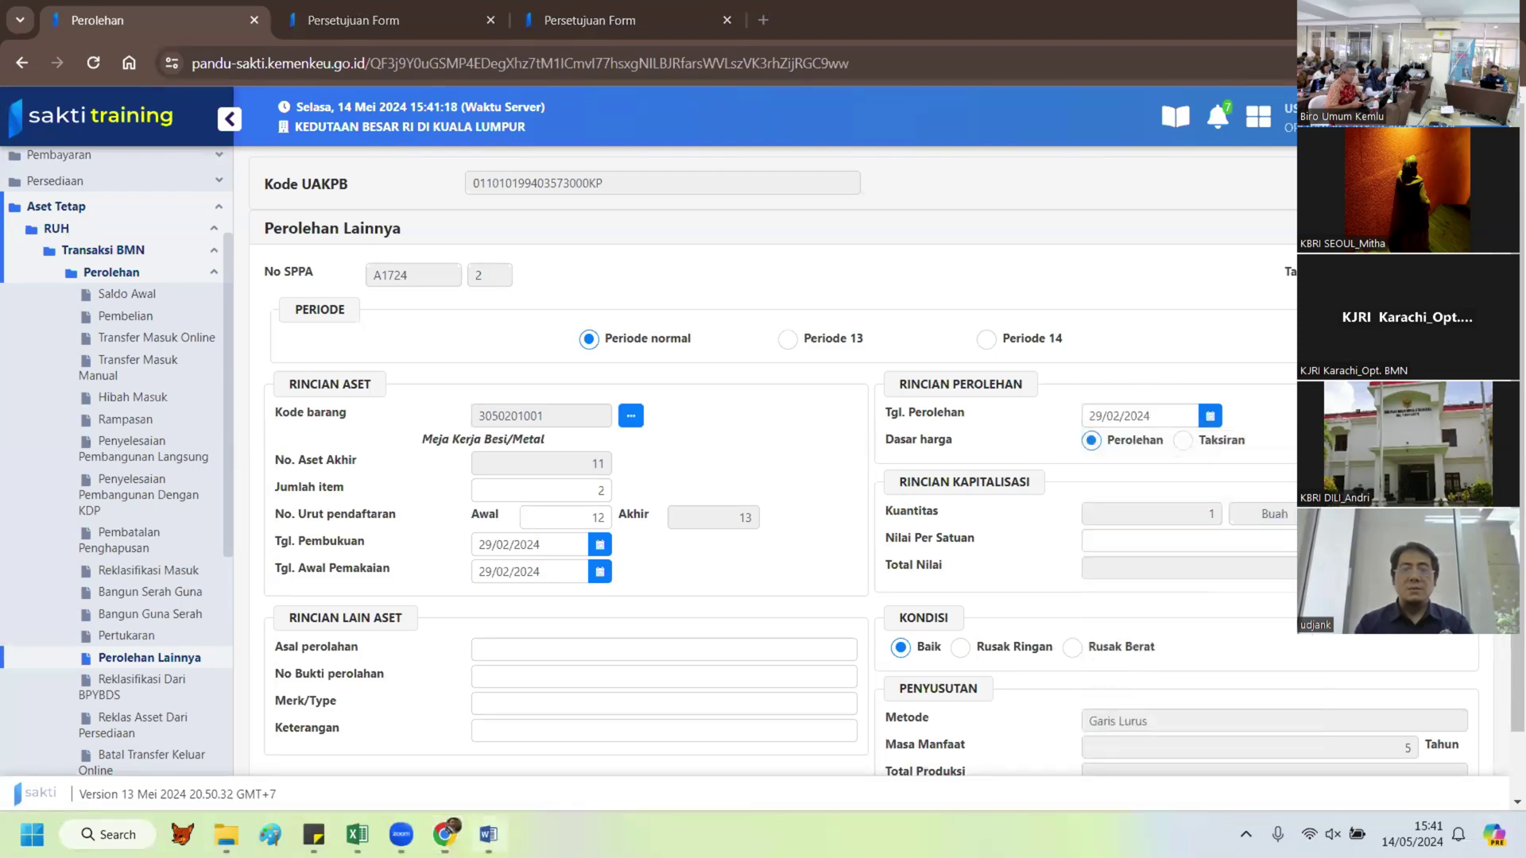
click(488, 834)
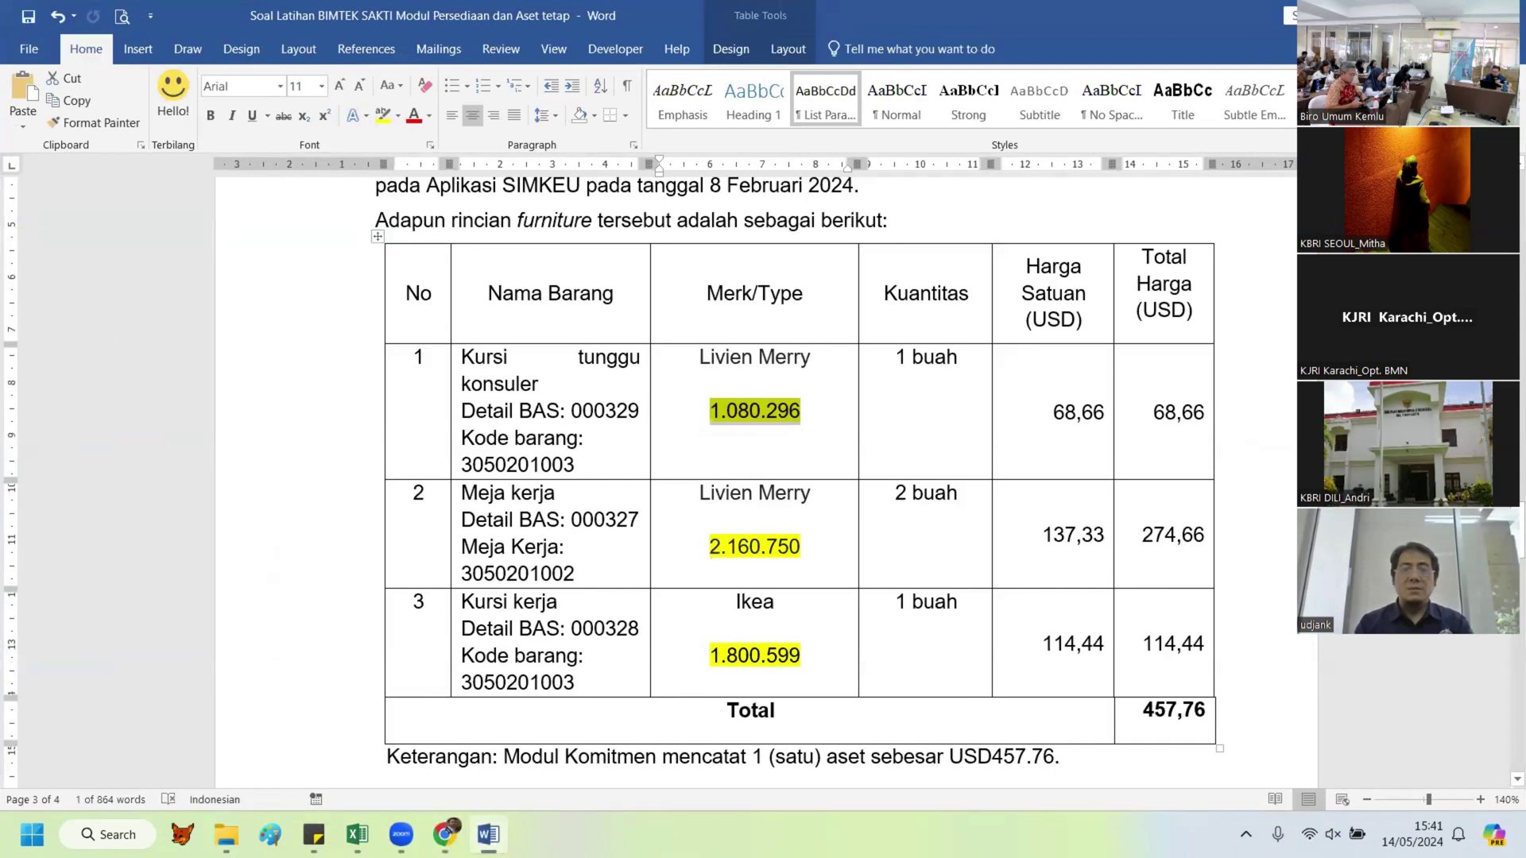
Step: Fill origin 'p', proof number 24565cgf and brand khgd, then save and confirm
key(alt+Tab)
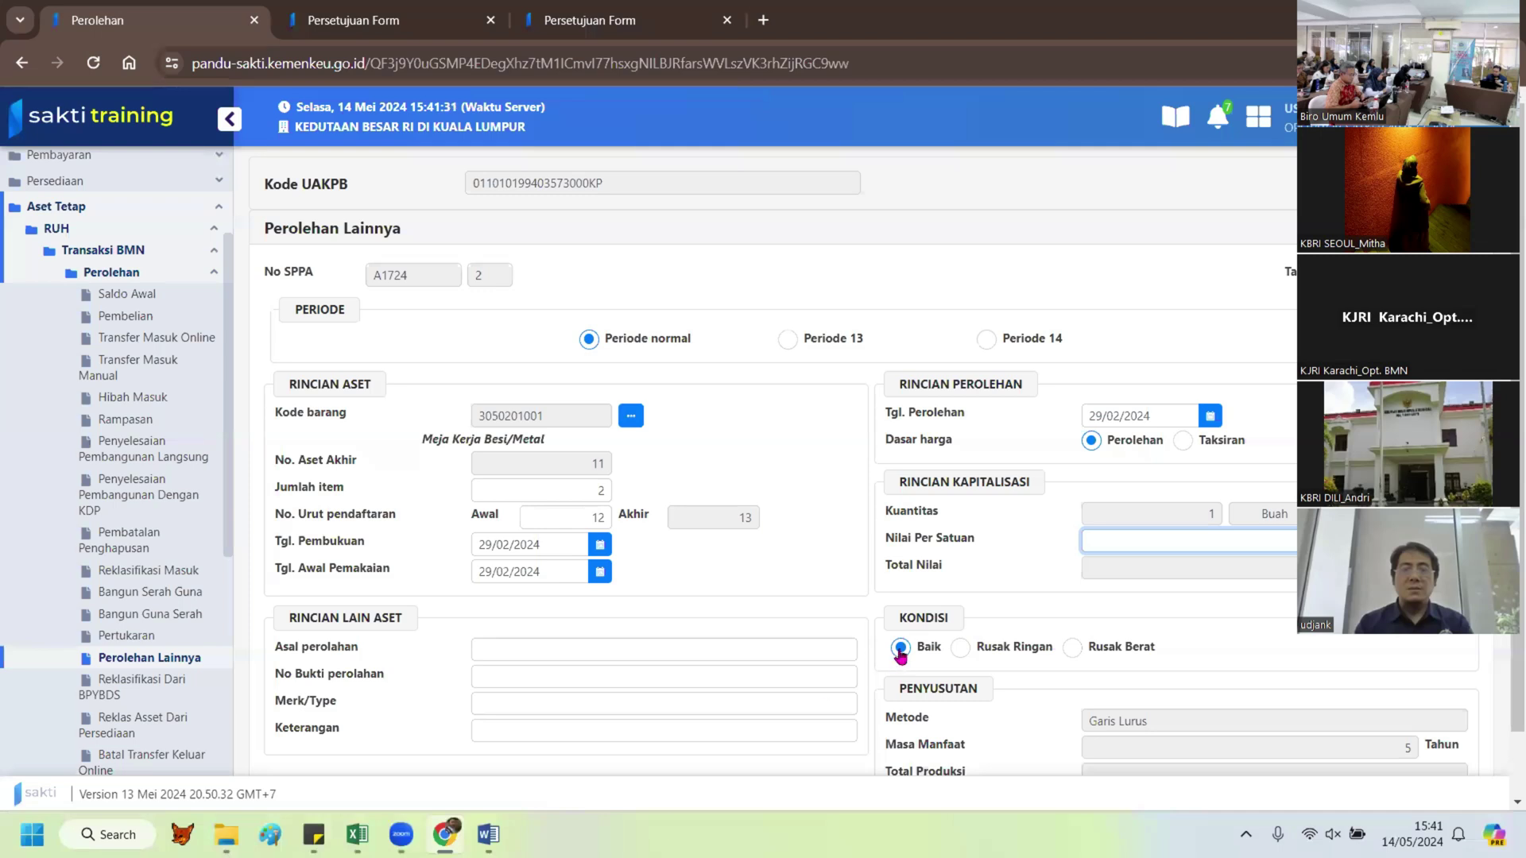
click(586, 640)
text(p)
click(556, 674)
text(24565c)
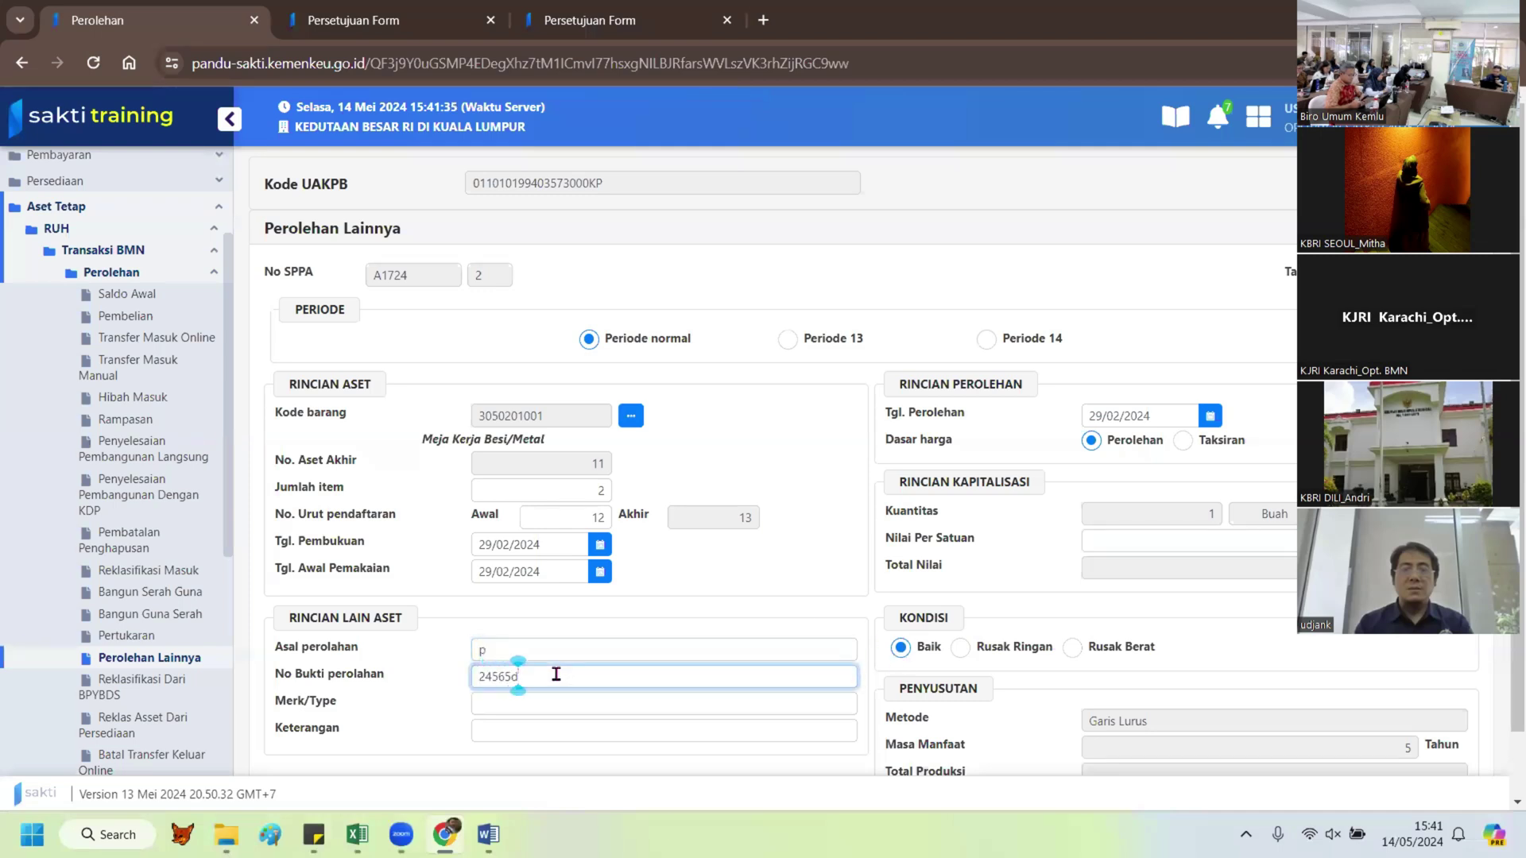
text(gf)
click(573, 698)
text(khgd)
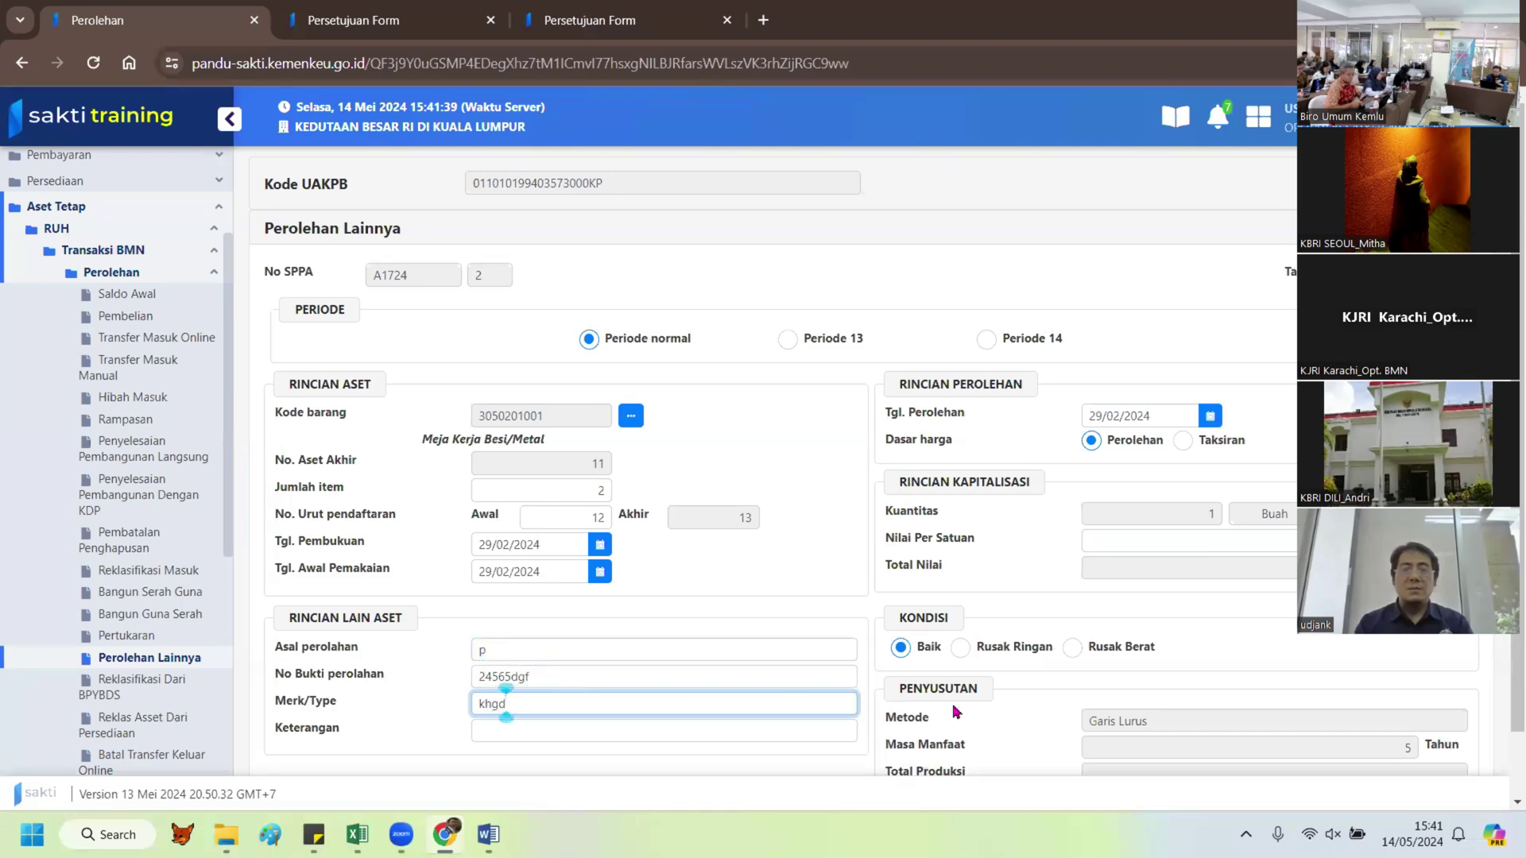
scroll(956, 711, down, 1)
click(1256, 745)
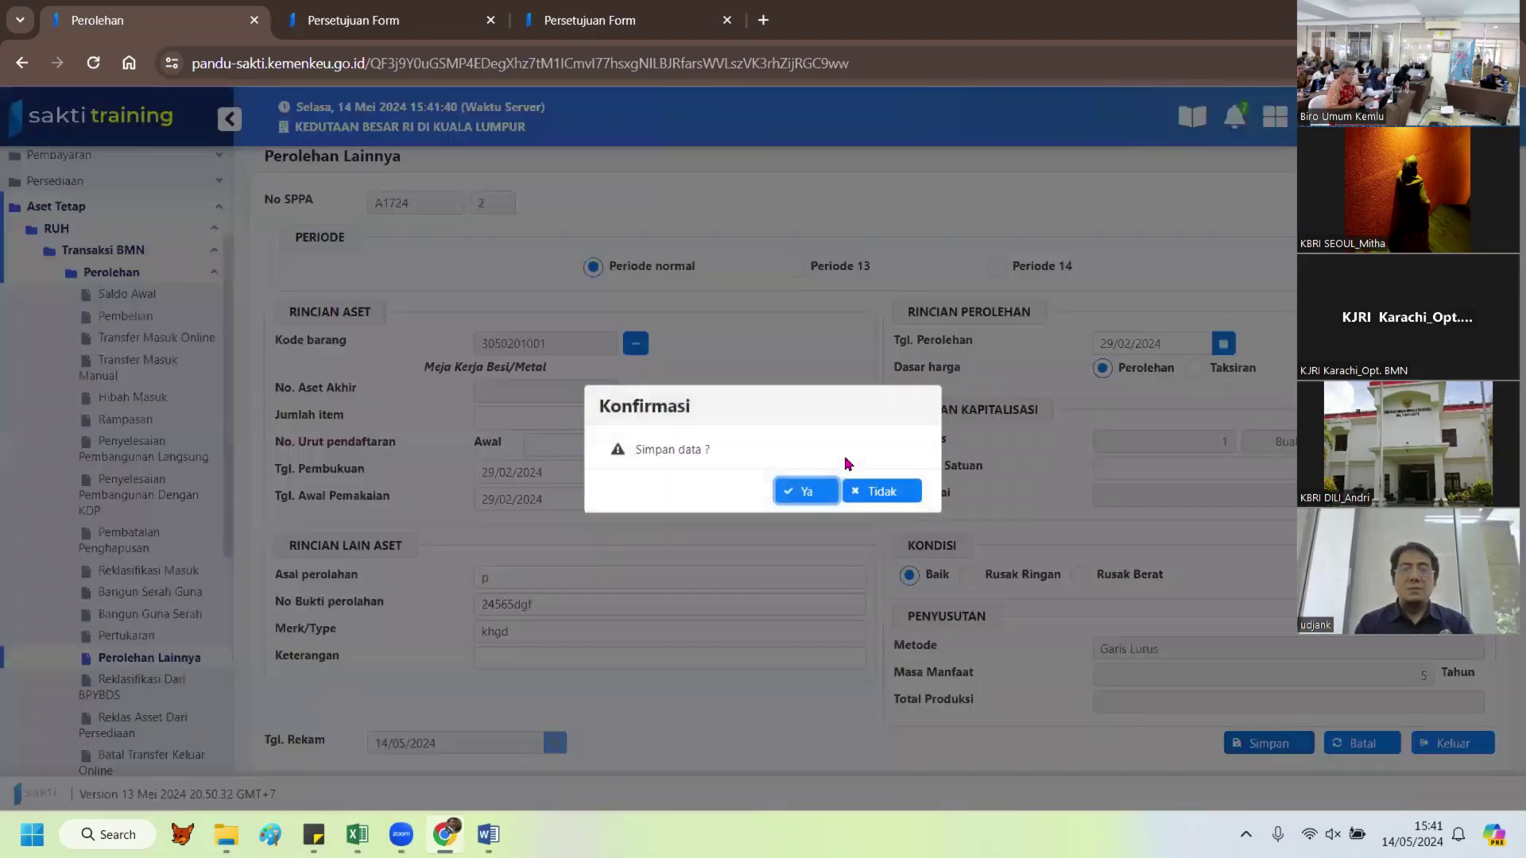
click(812, 490)
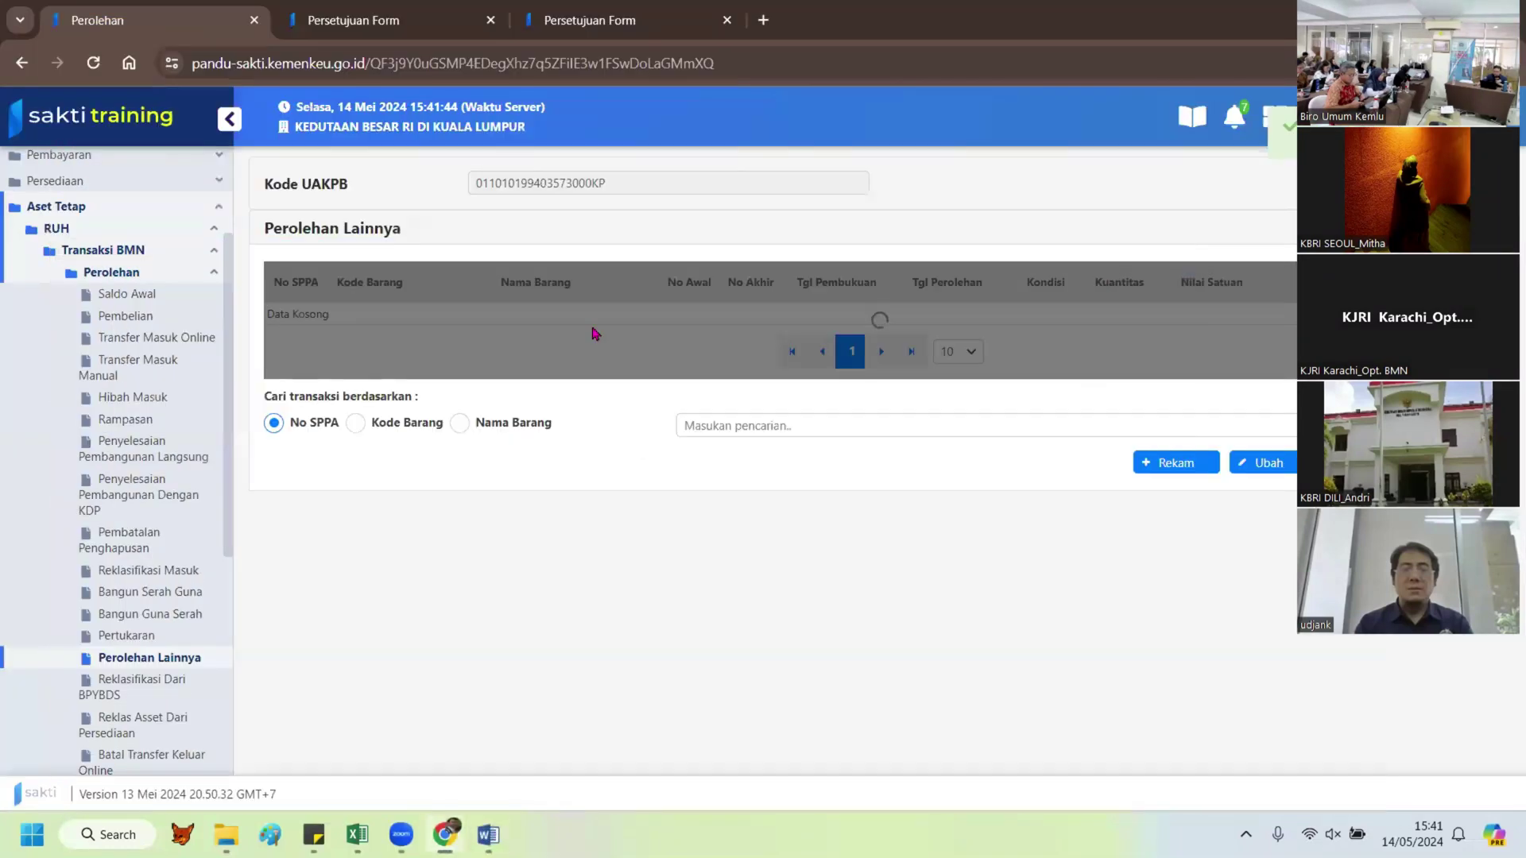
click(1164, 465)
click(633, 427)
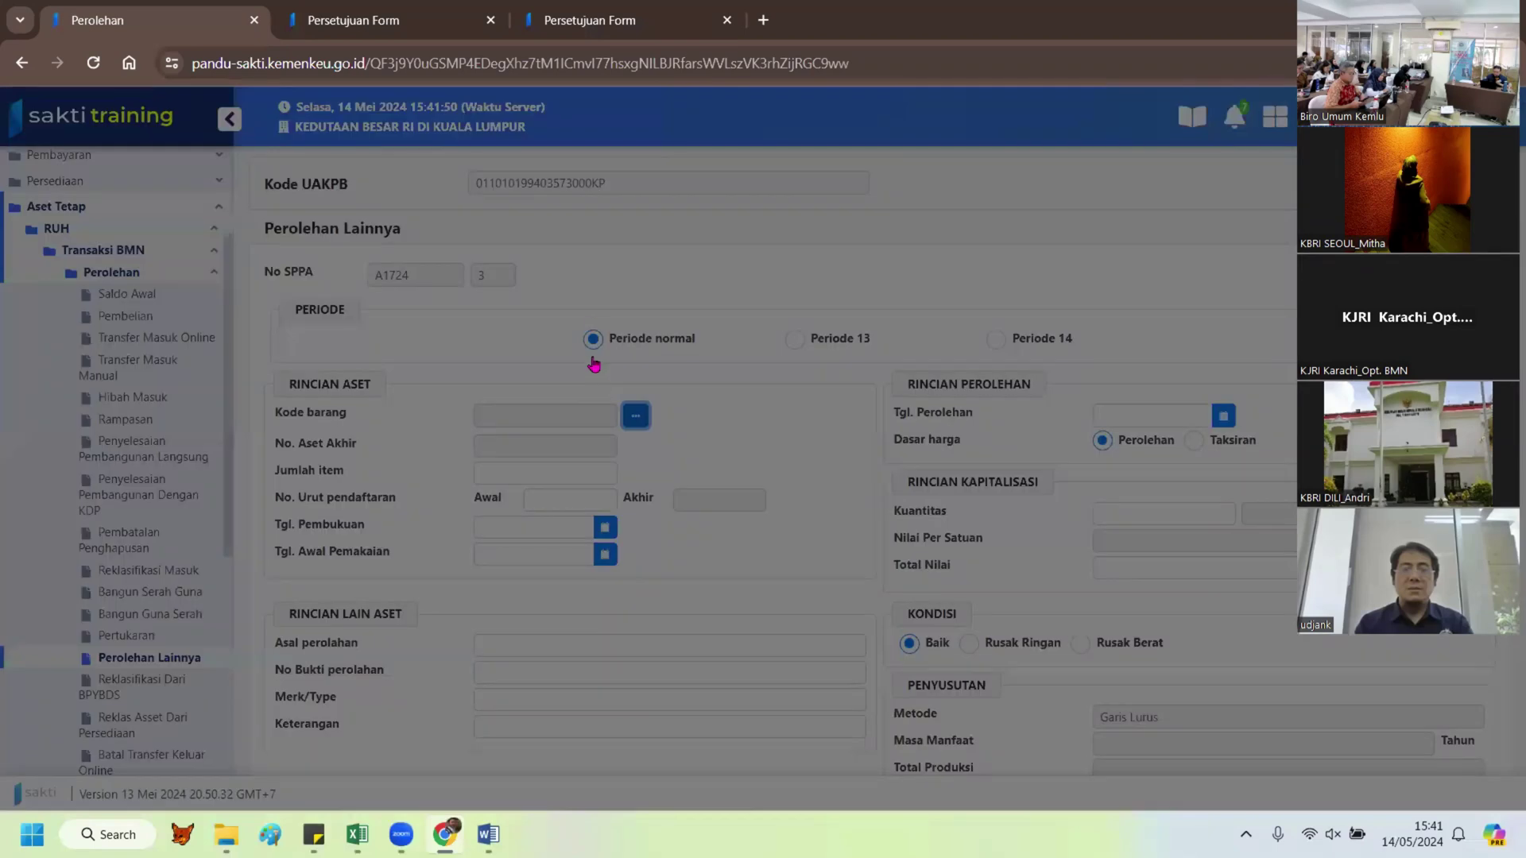
click(602, 293)
text(kurs)
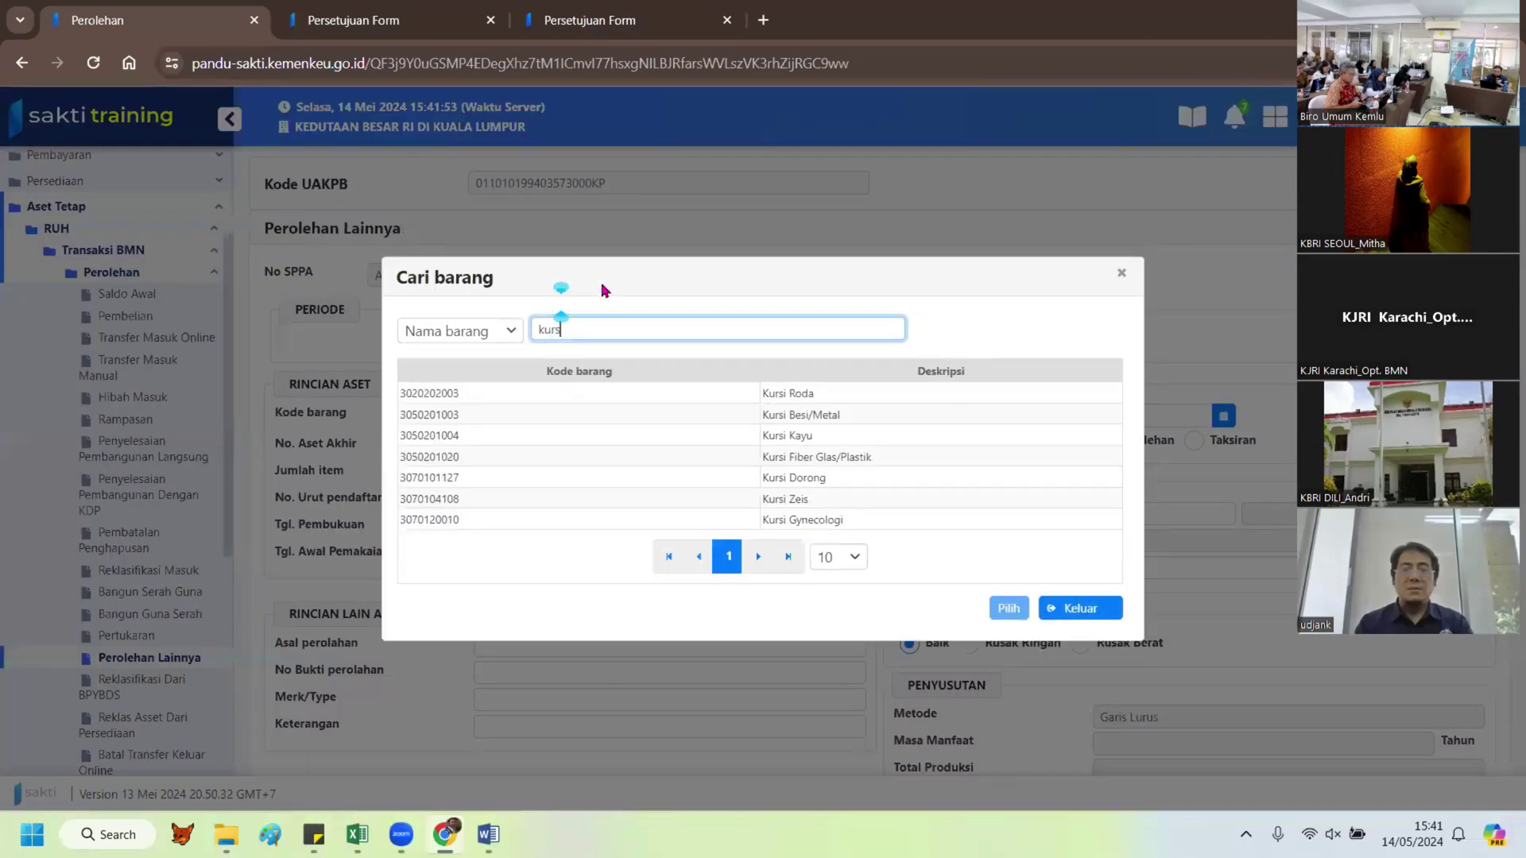
text(i bes)
double_click(823, 457)
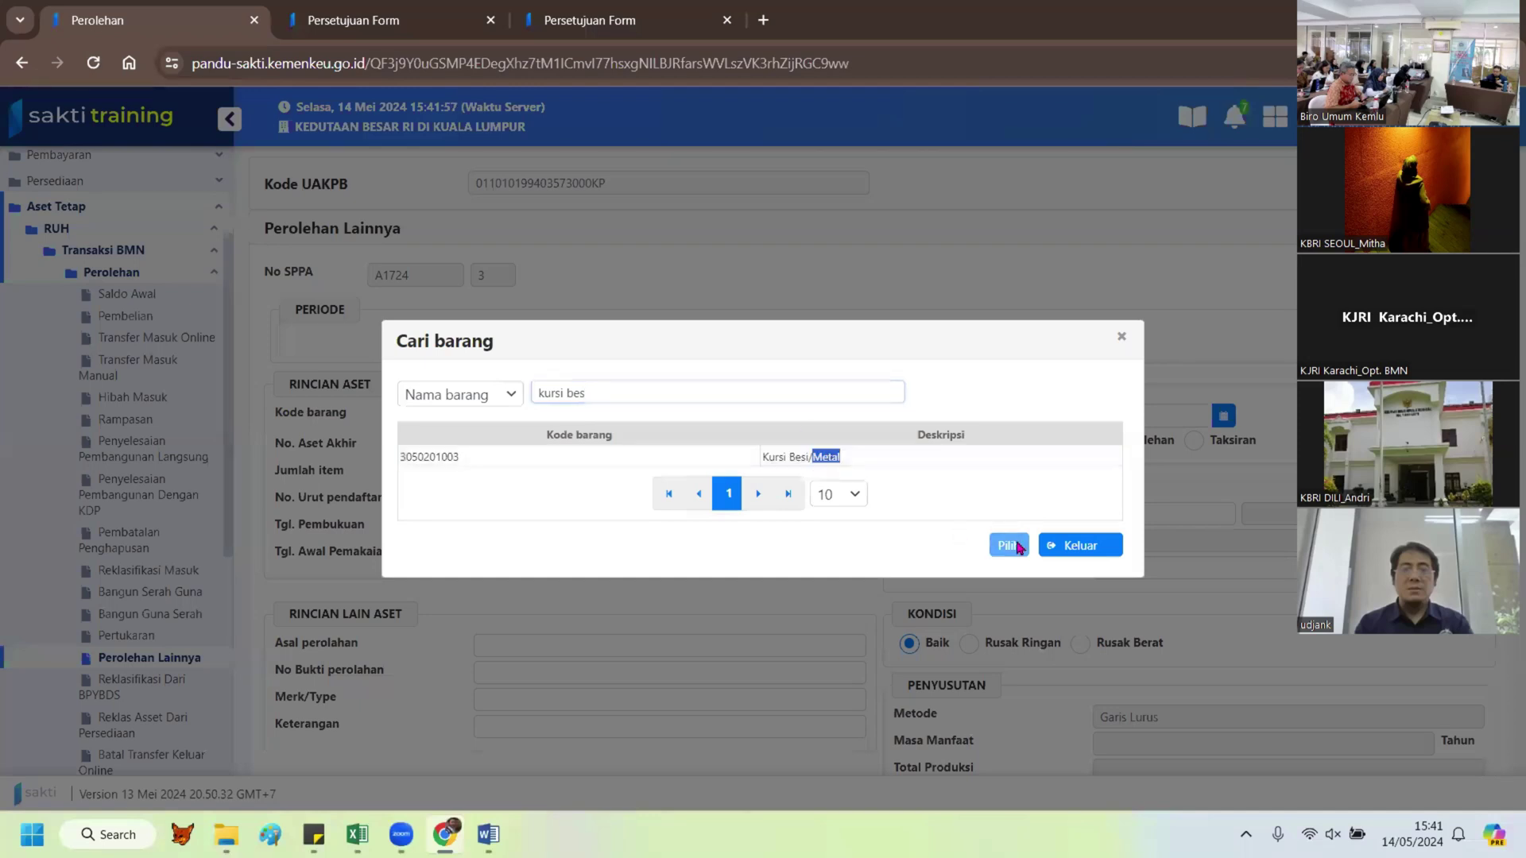
click(819, 457)
click(1008, 545)
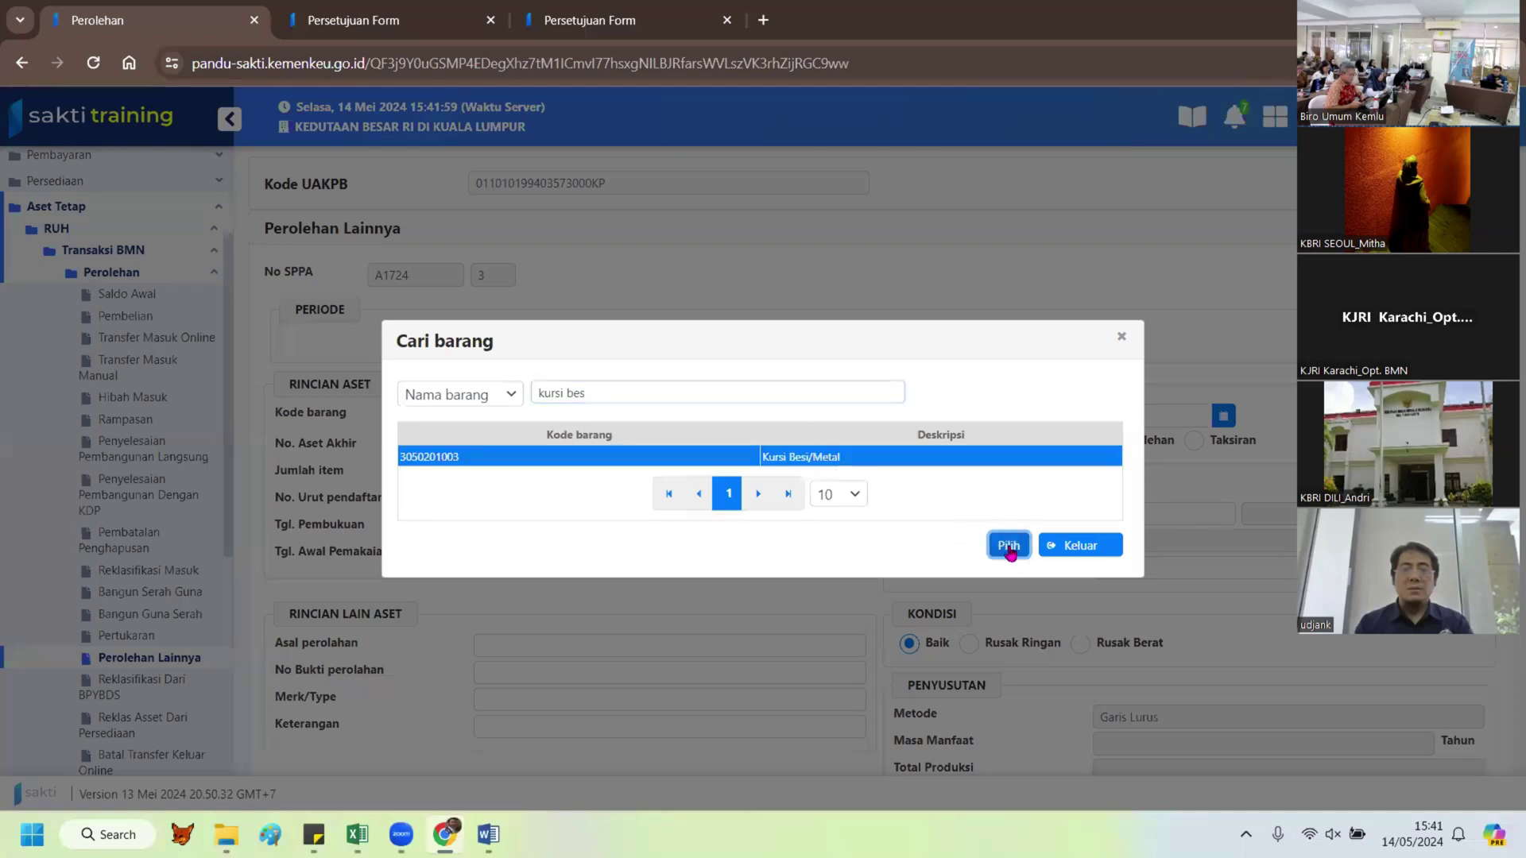
key(alt+Tab)
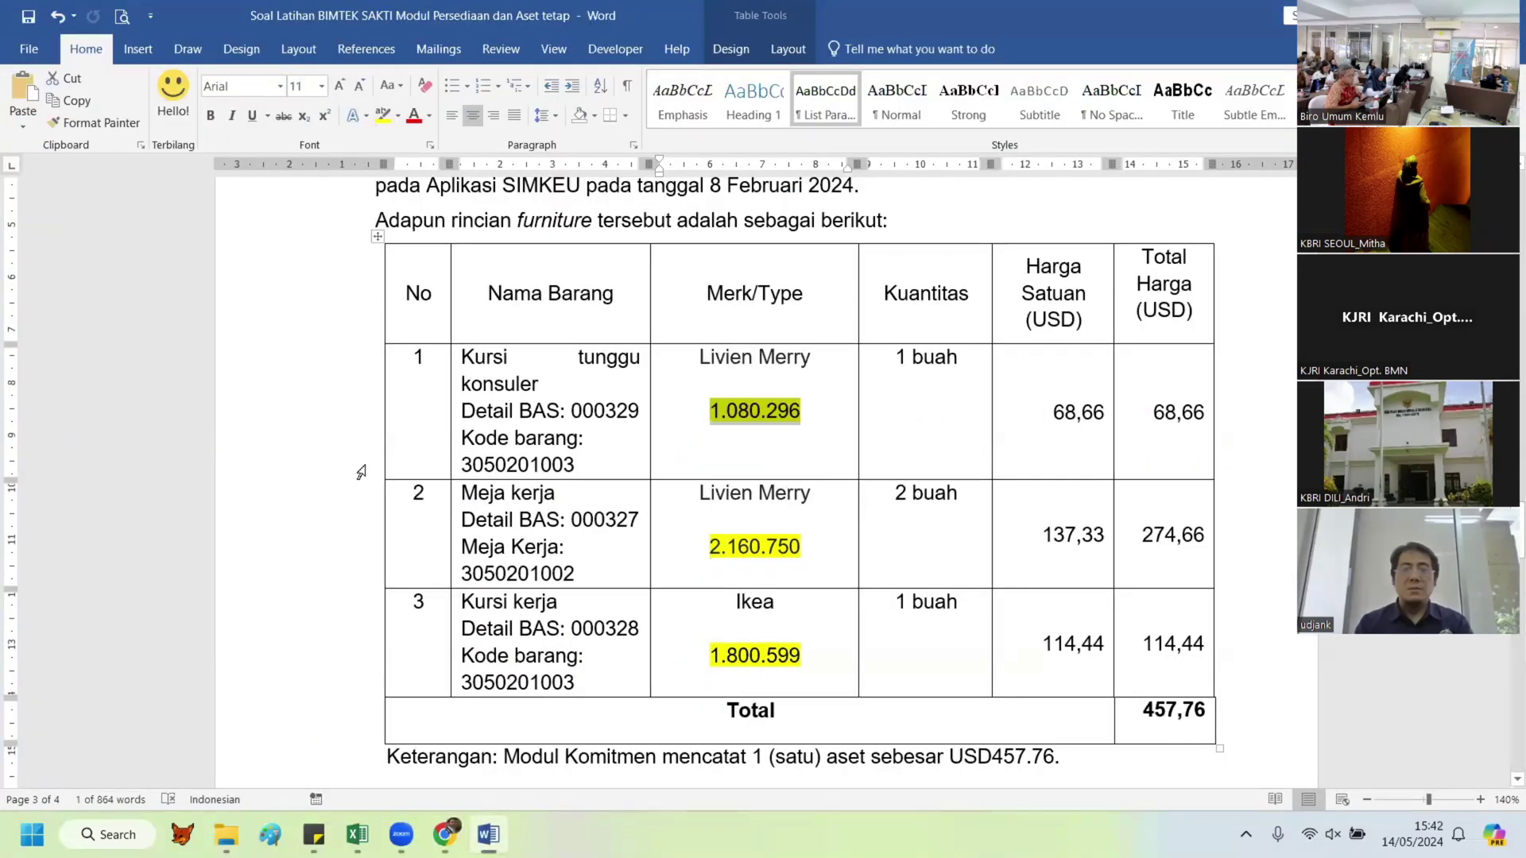
double_click(493, 684)
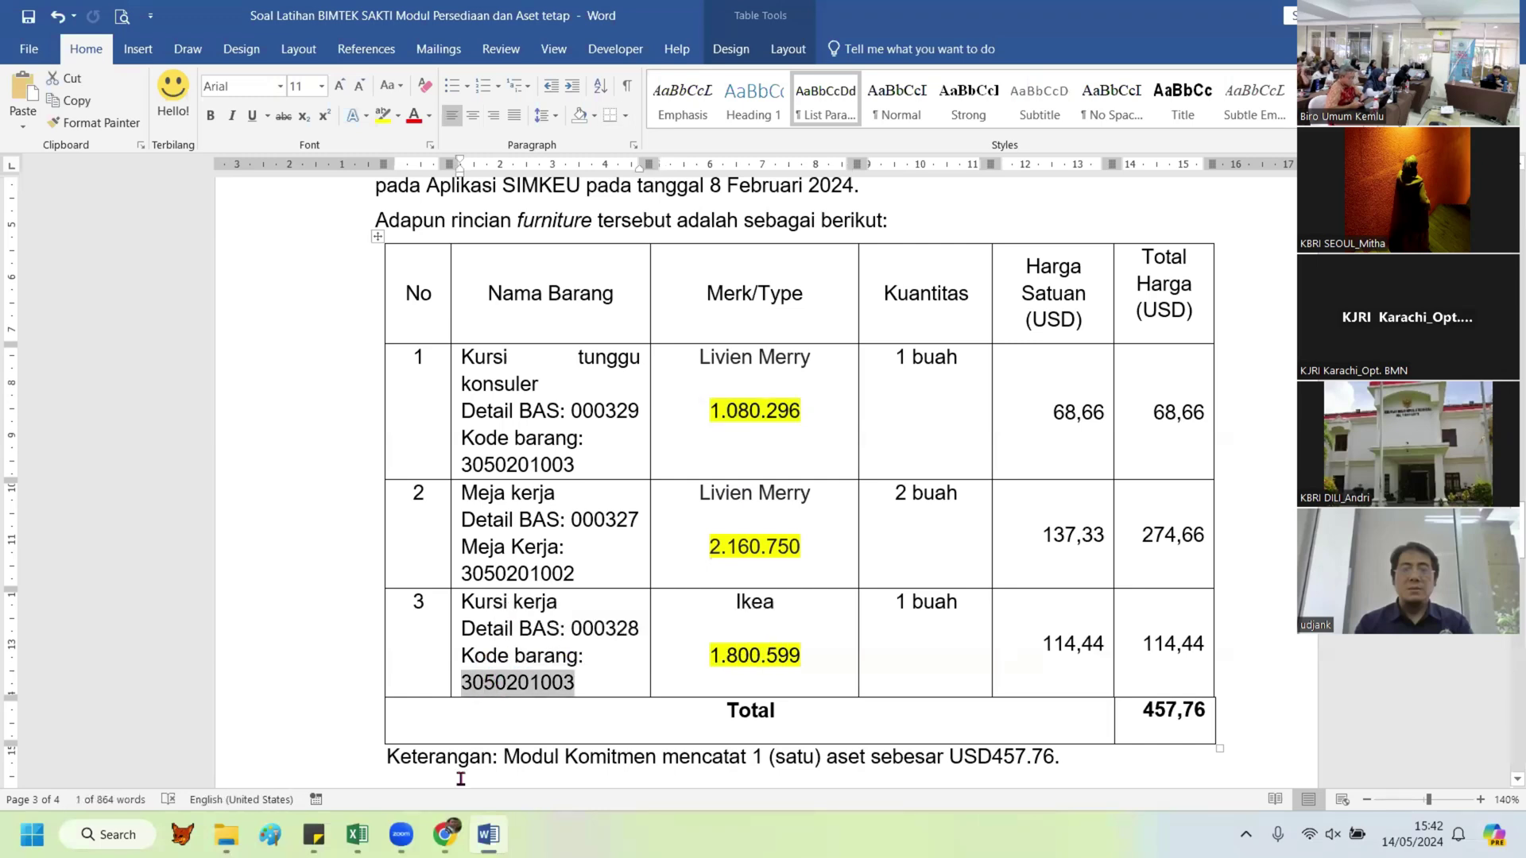
click(445, 834)
Step: Set Jumlah item to 1 and Tgl. Pembukuan, Awal Pemakaian and Perolehan to 29/02/2024
click(608, 482)
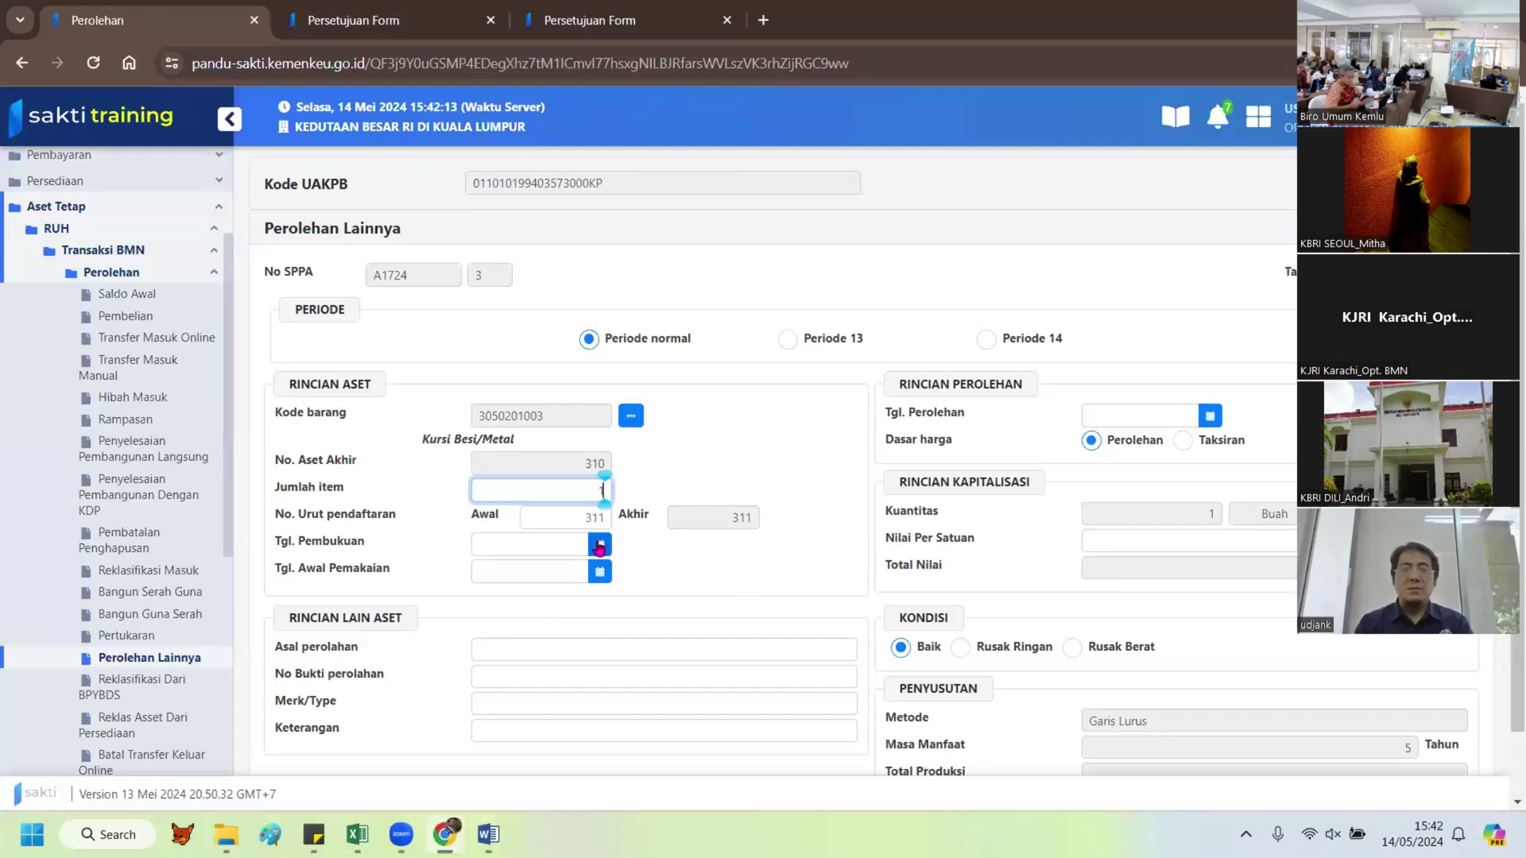
click(600, 545)
click(487, 275)
click(487, 275)
click(487, 275)
click(622, 476)
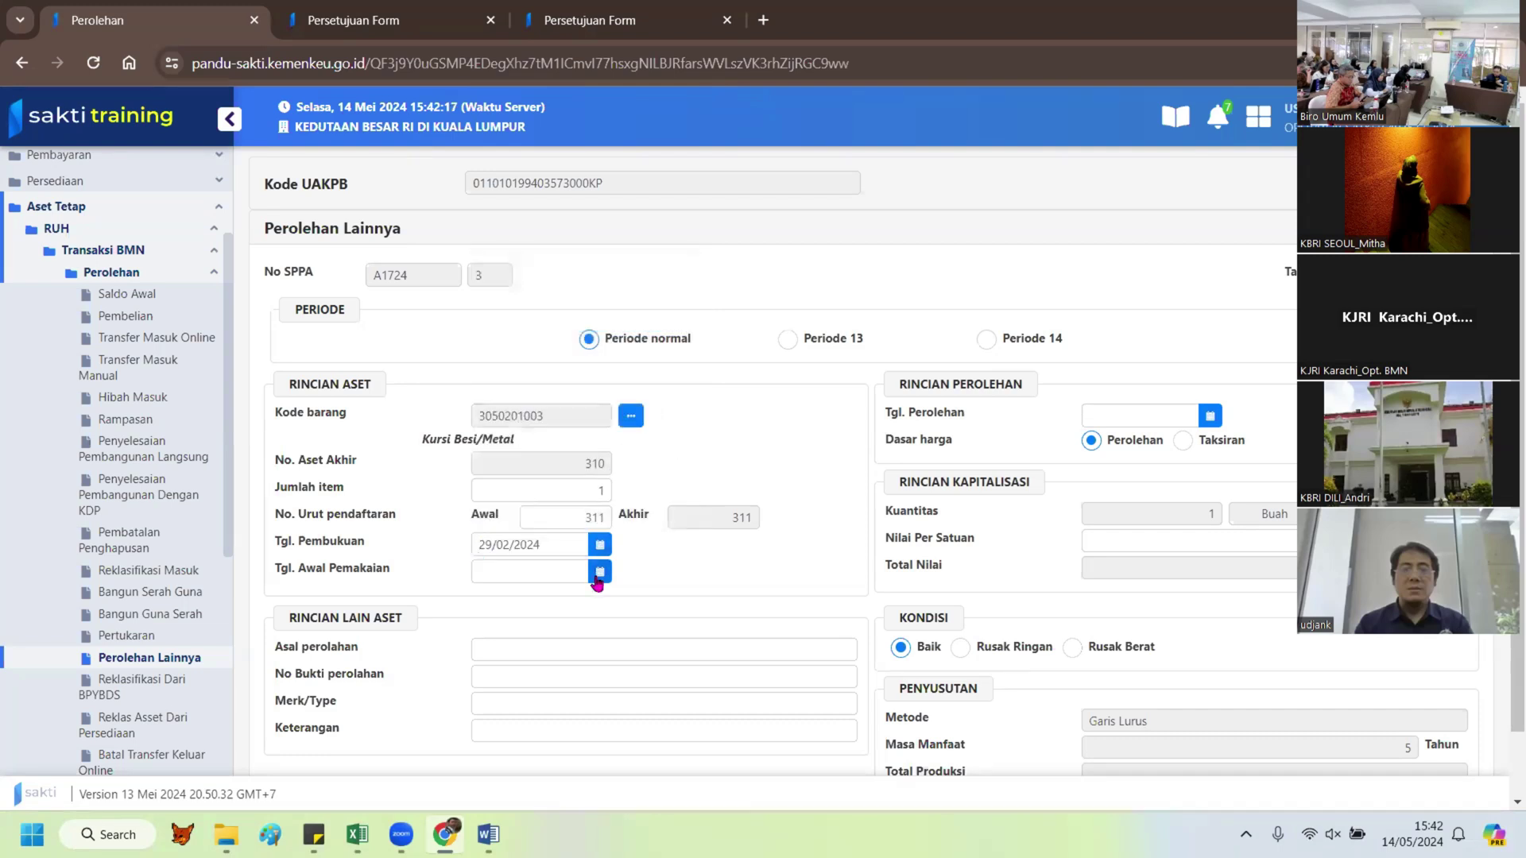
click(600, 572)
click(487, 302)
click(487, 303)
click(486, 302)
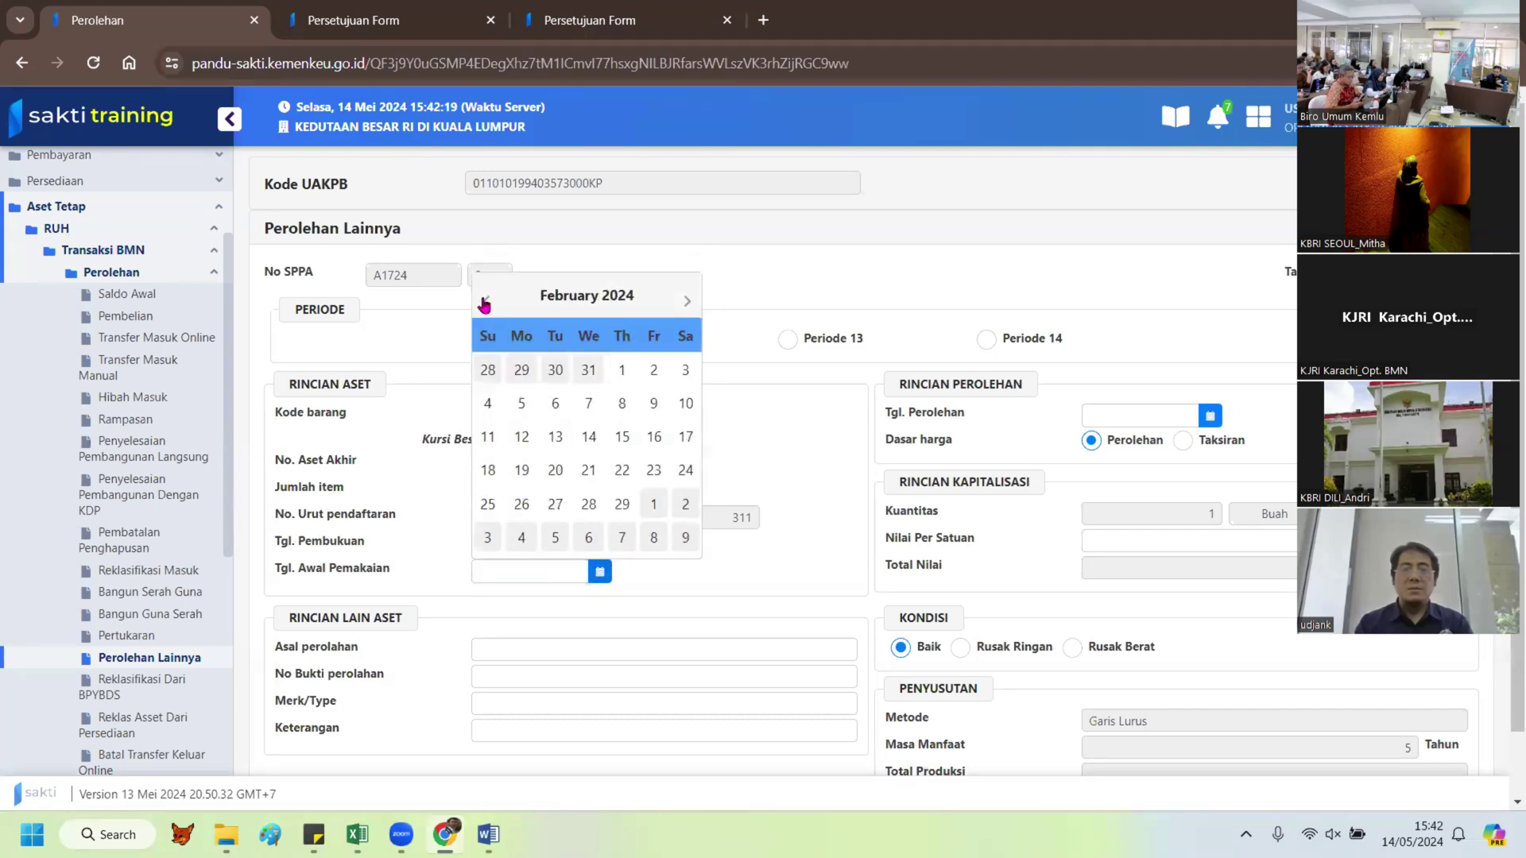
click(632, 504)
click(1210, 416)
click(1099, 460)
click(1099, 459)
click(1099, 460)
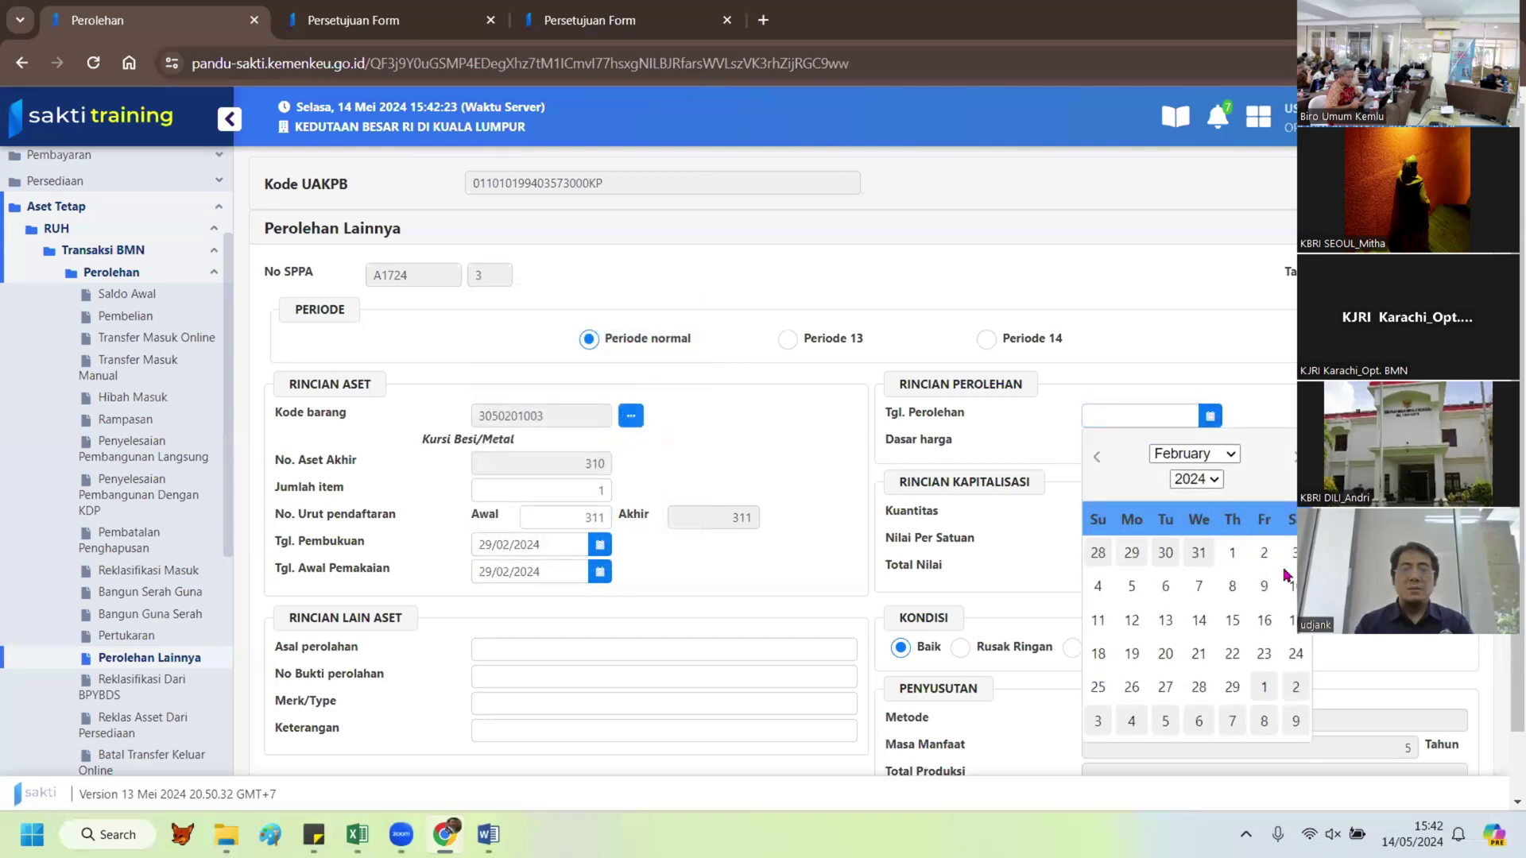
click(1233, 688)
Step: Fill in Nilai Per Satuan, Asal perolehan and No Bukti perolehan using the reference document
click(1279, 541)
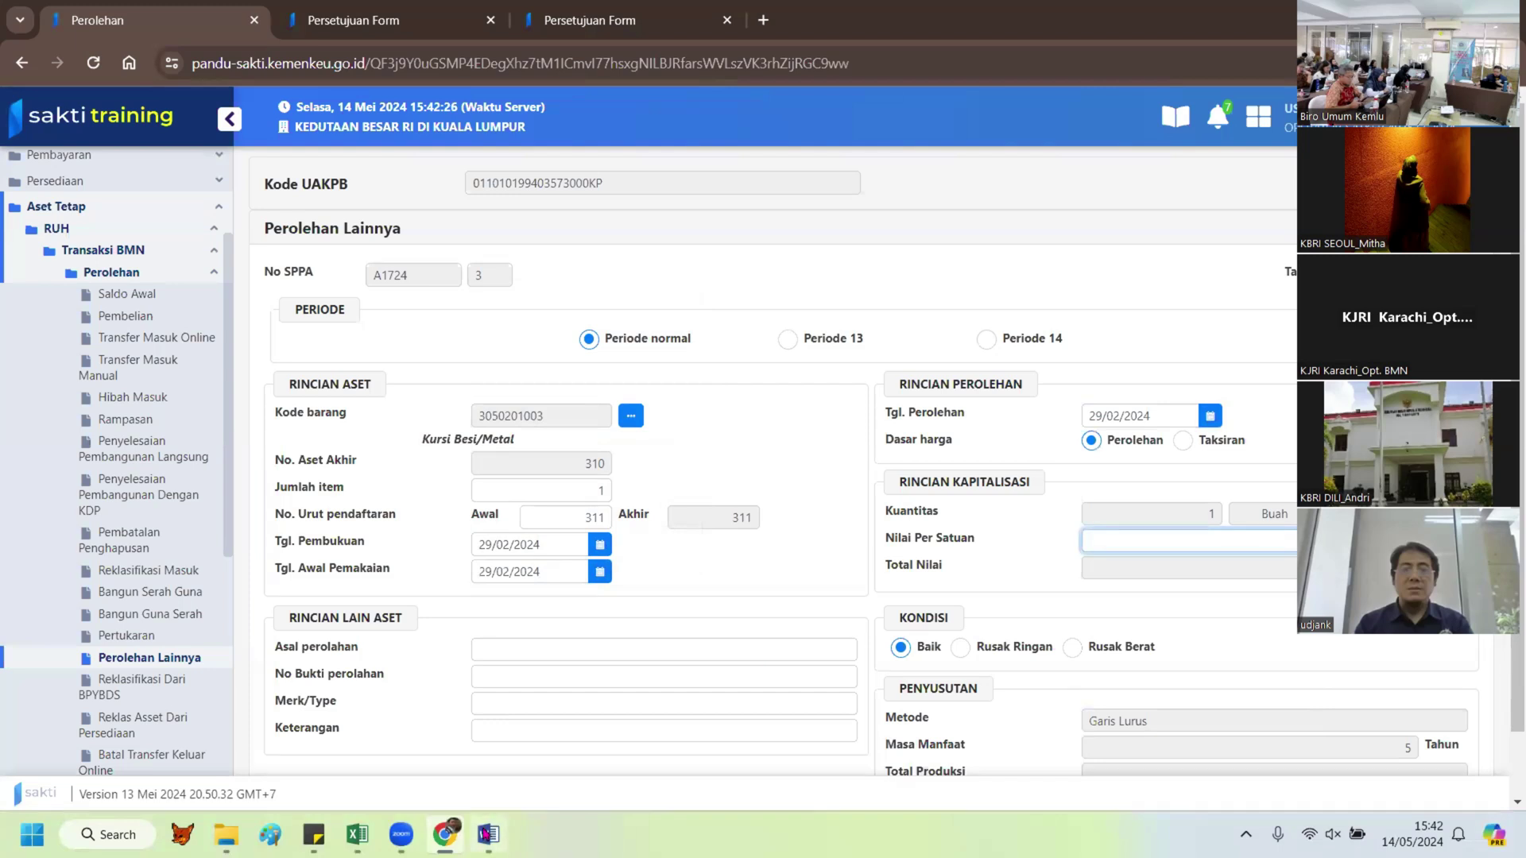
click(488, 834)
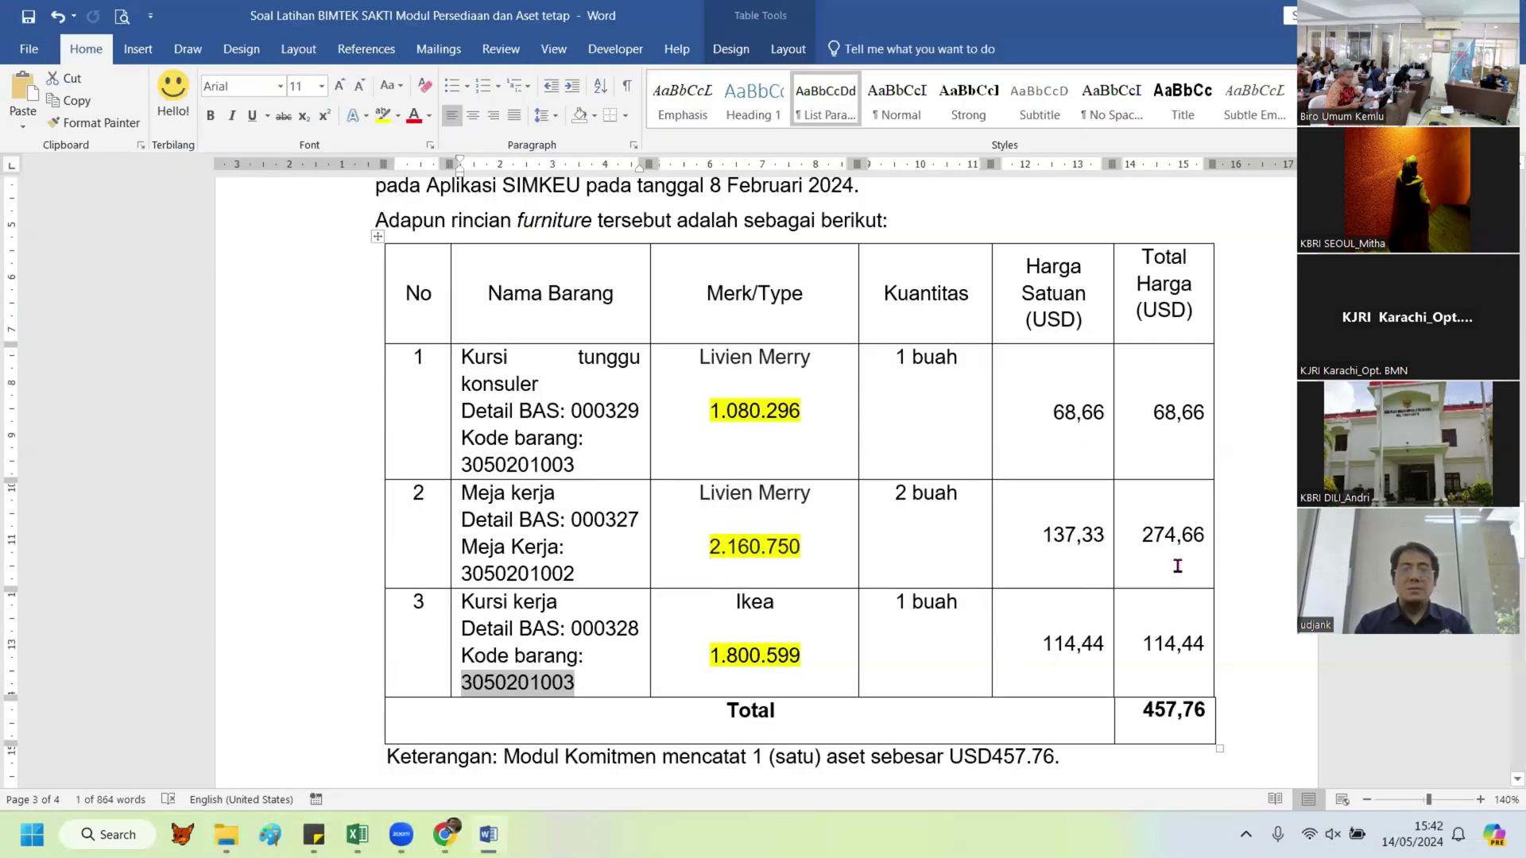
key(alt+Tab)
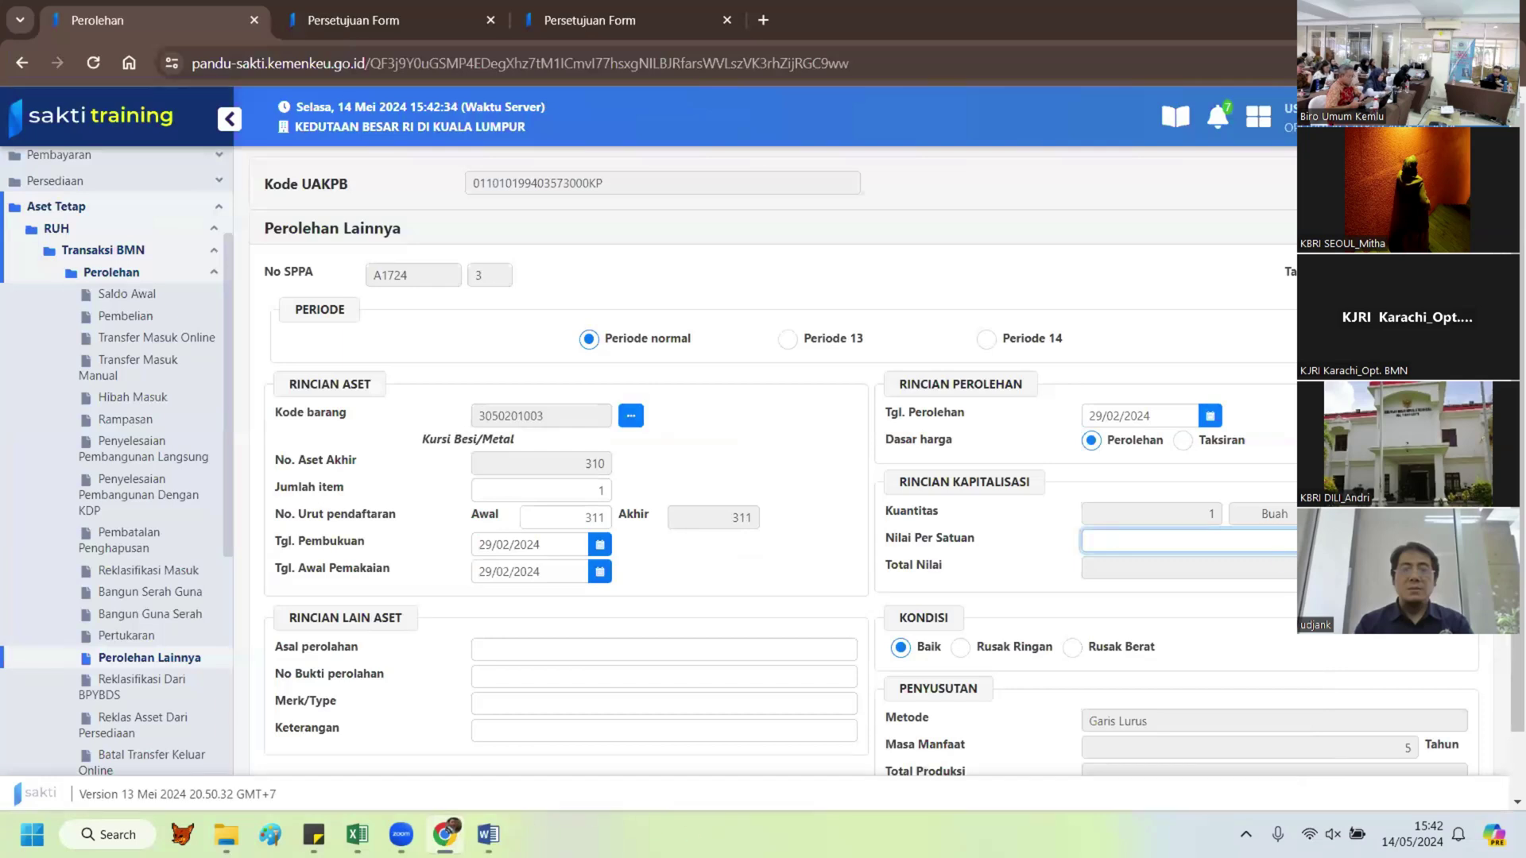
key(alt+Tab)
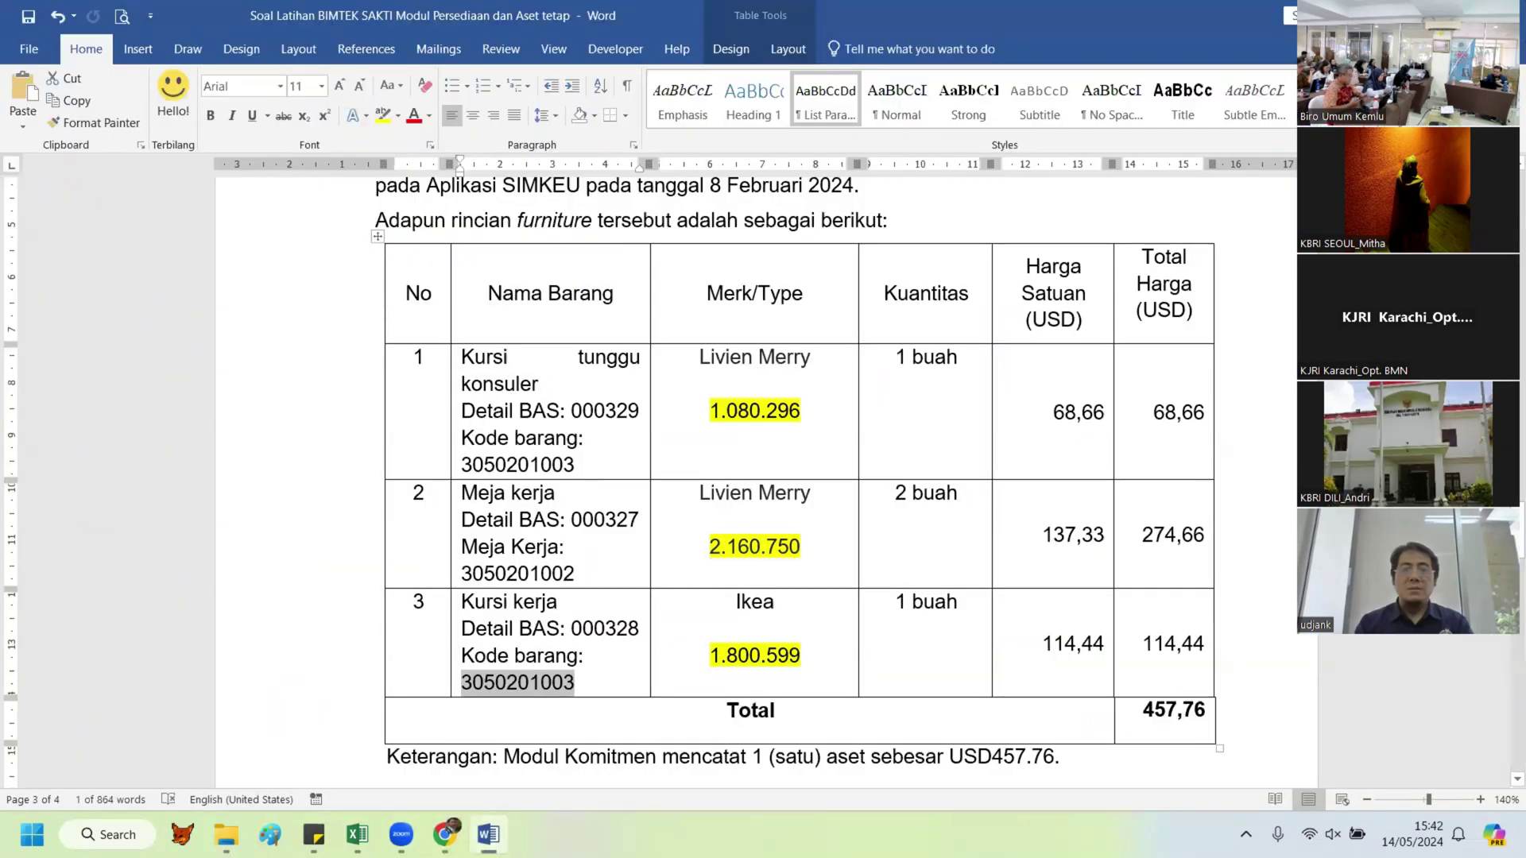
key(alt+Tab)
click(518, 651)
text(p)
scroll(578, 696, down, 1)
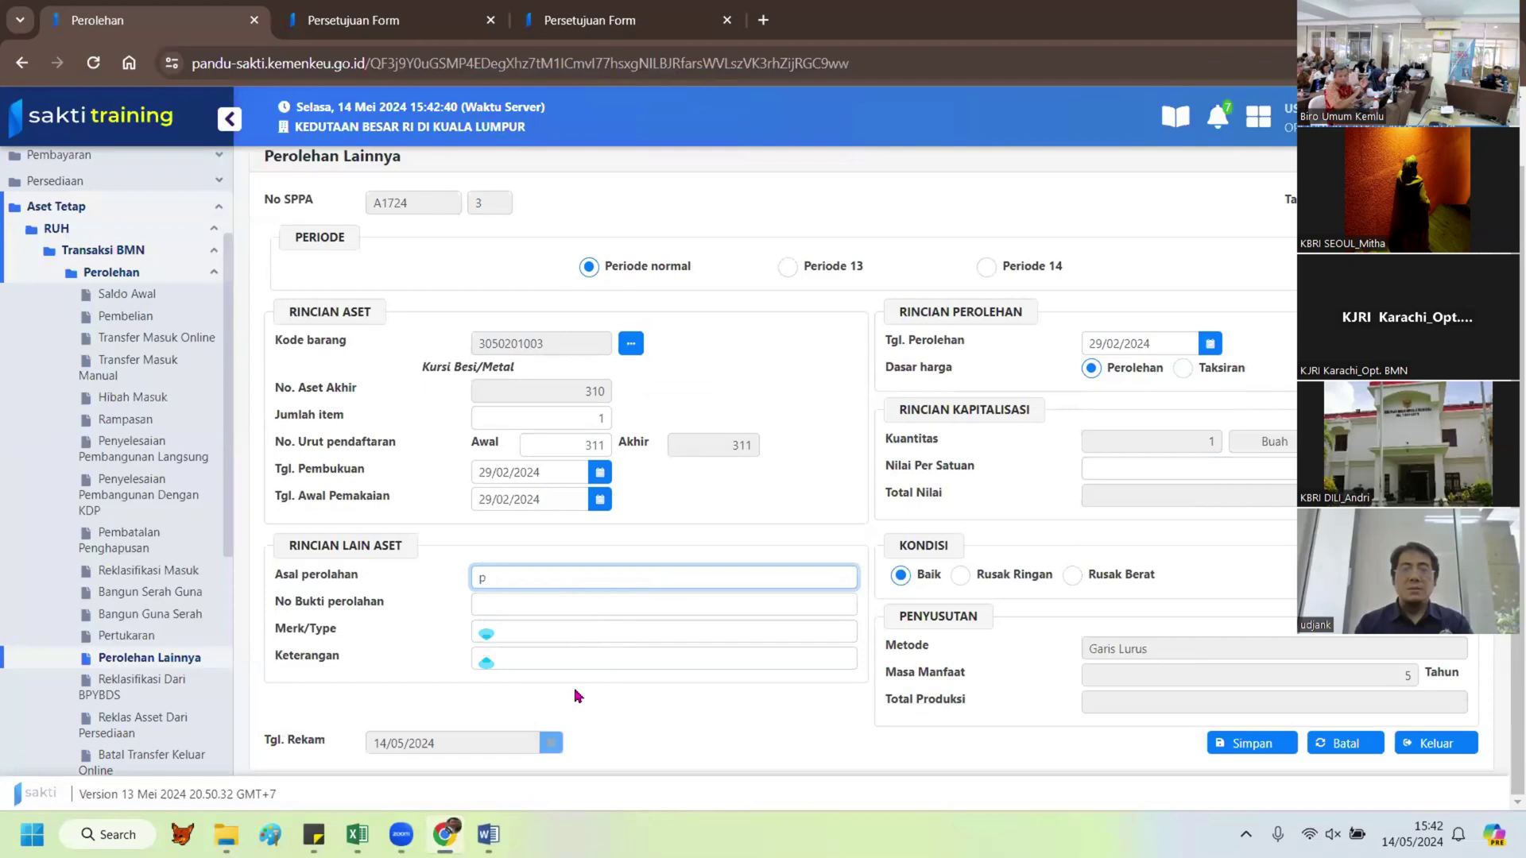
key(Tab)
text(5r)
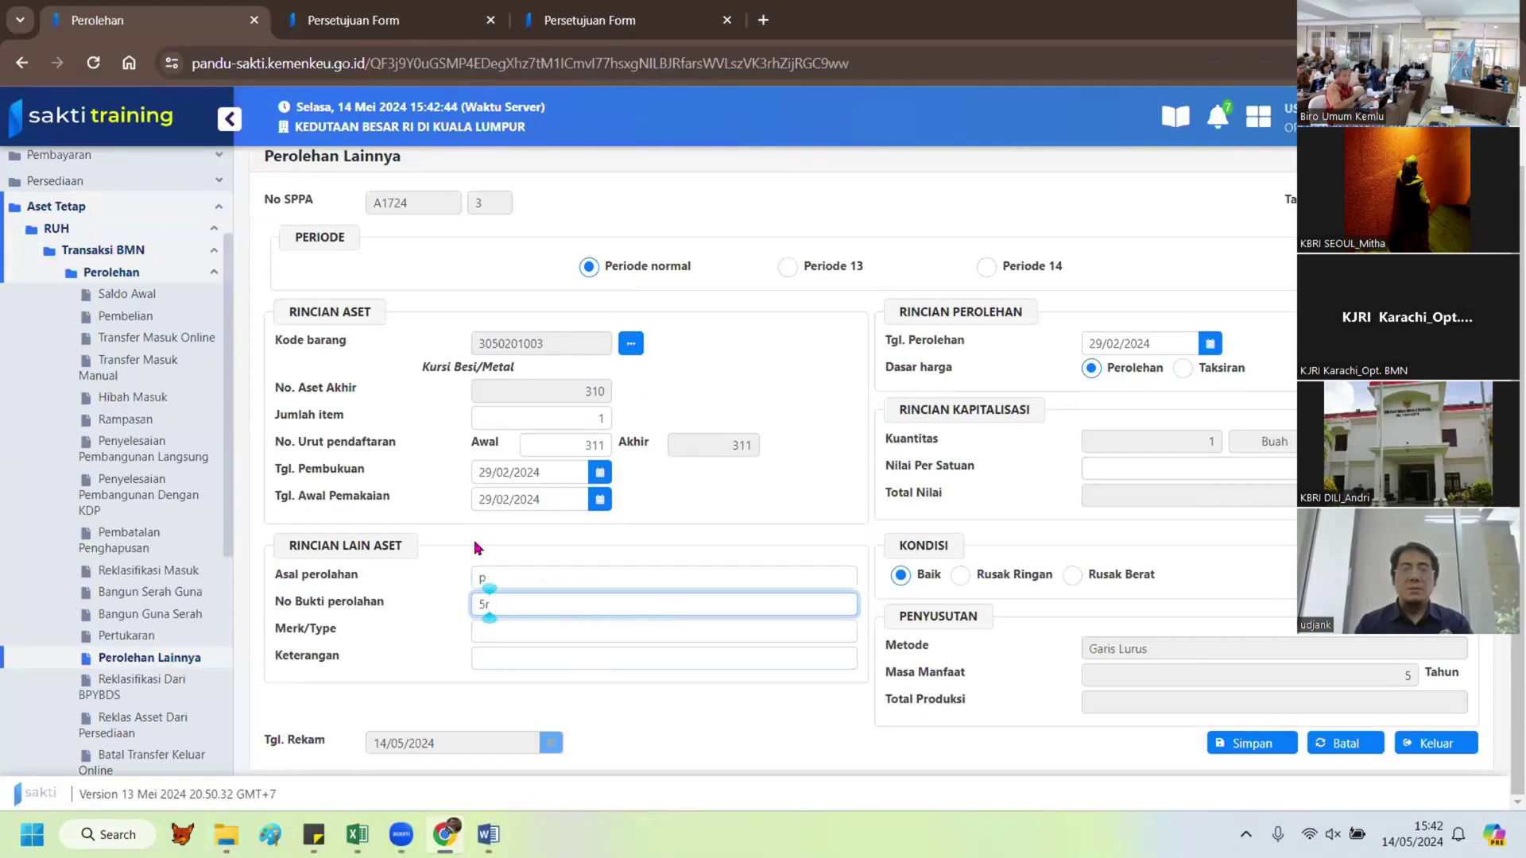
Step: Paste Ikea into Merk/Type, then save the entry and confirm with Ya
click(517, 631)
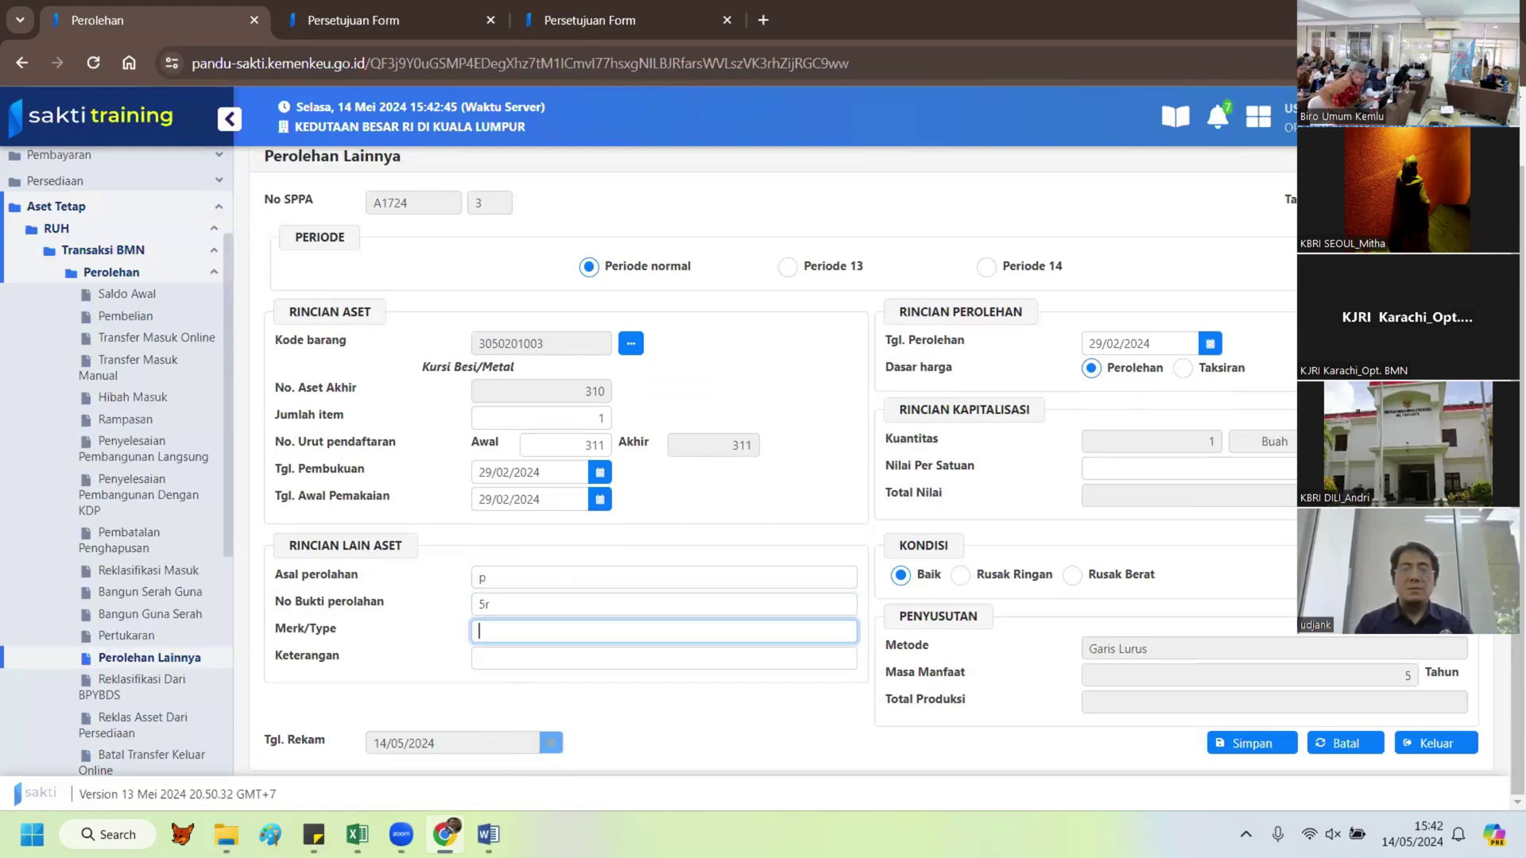
key(alt+Tab)
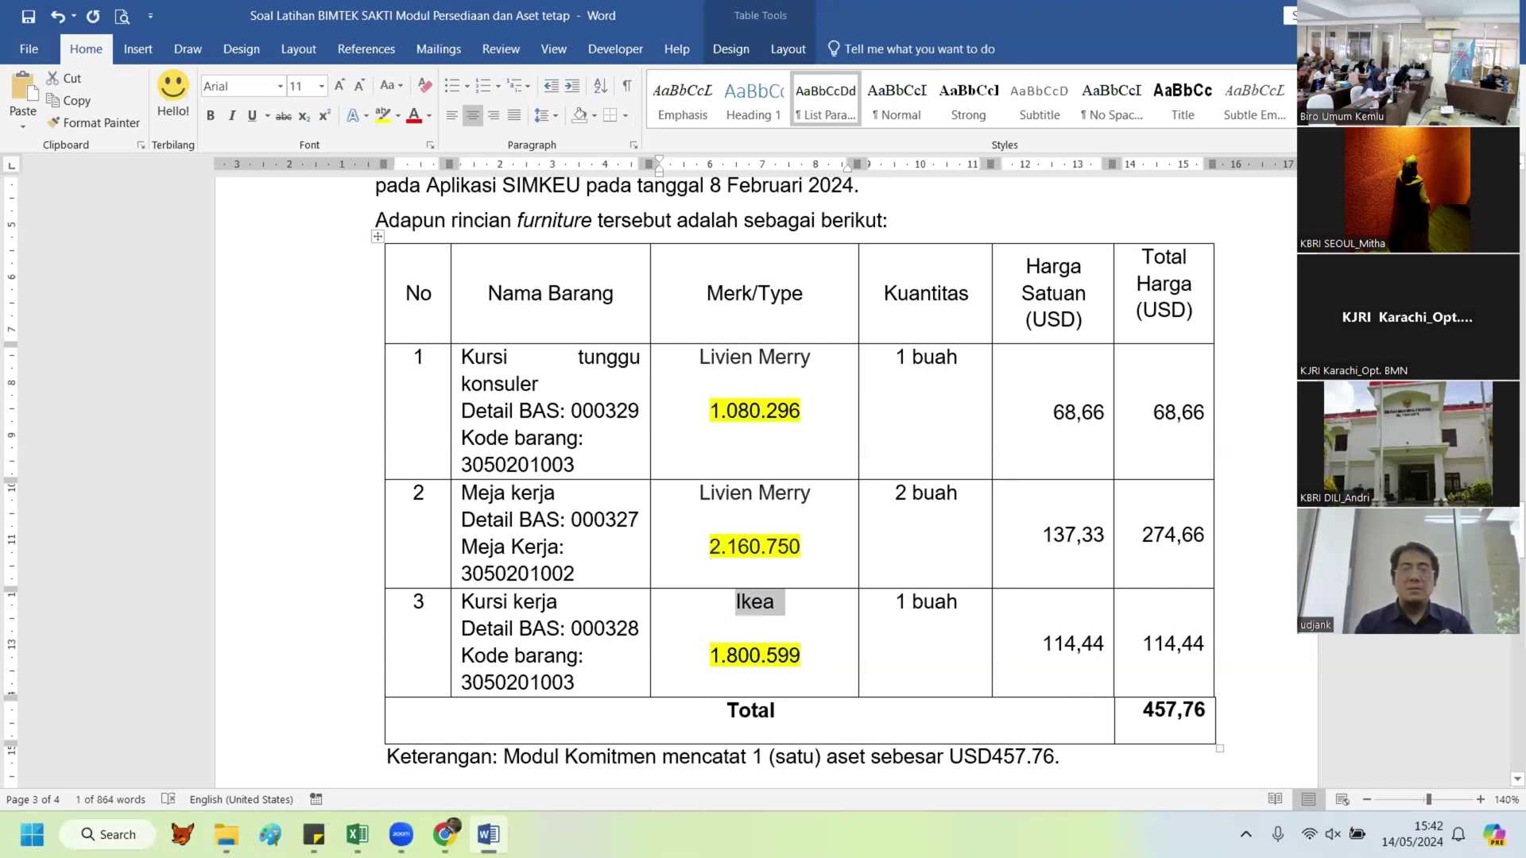
key(alt+Tab)
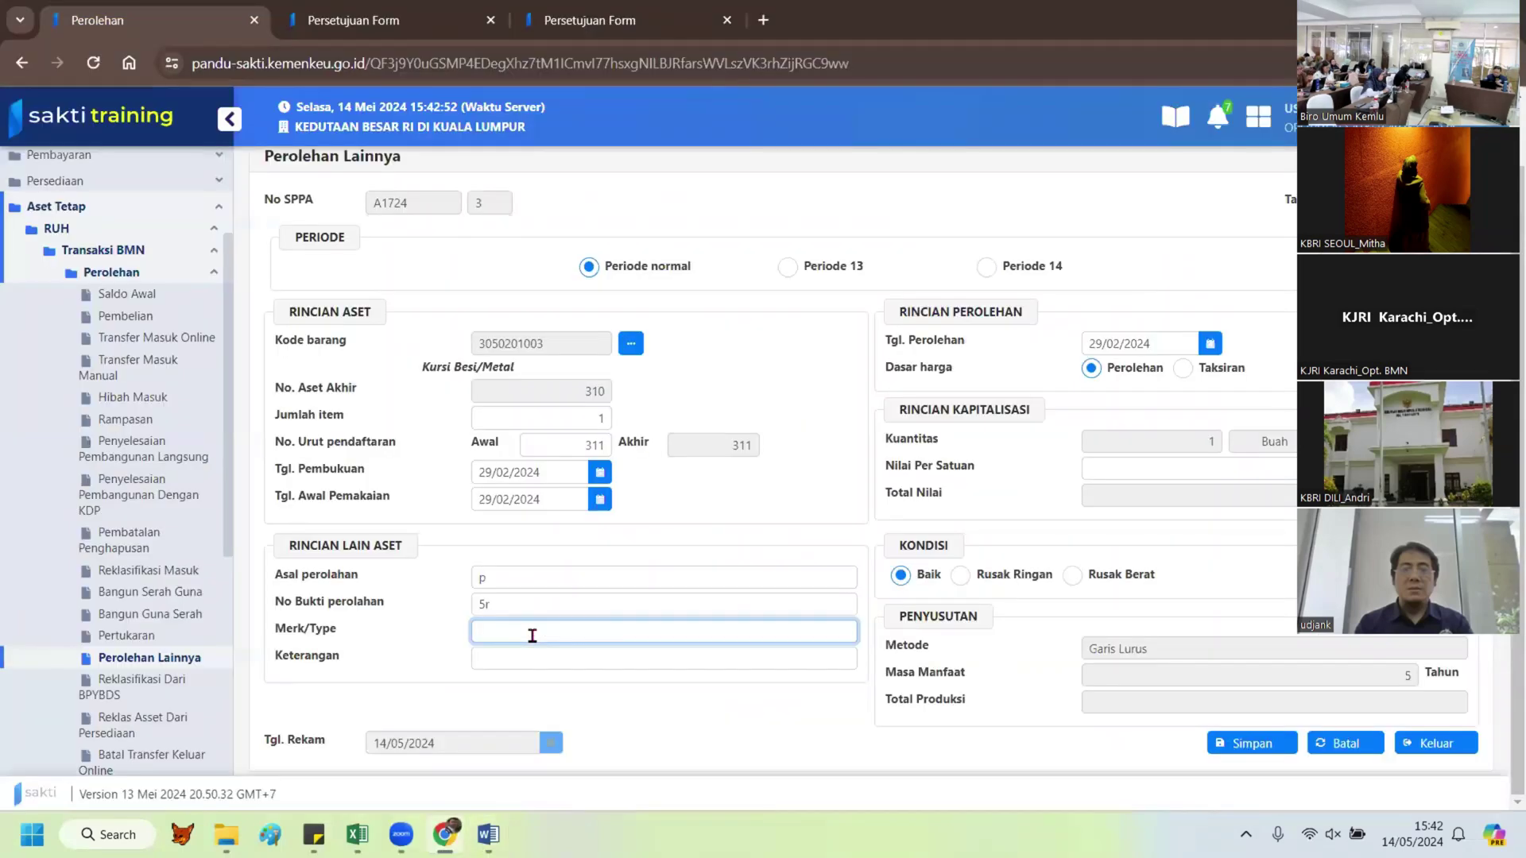
text(Ikea)
click(1241, 743)
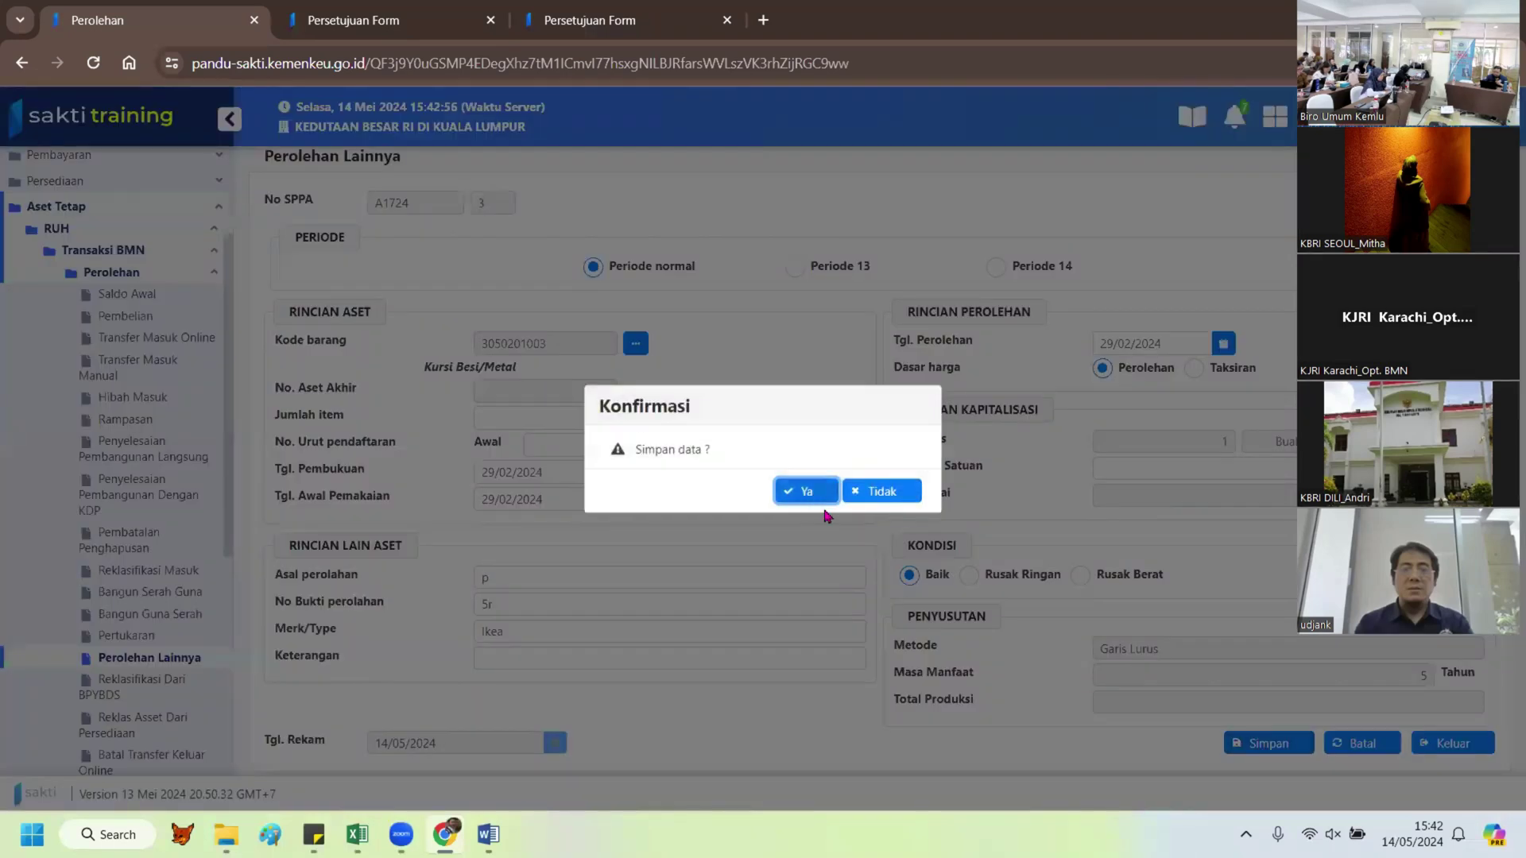
click(818, 494)
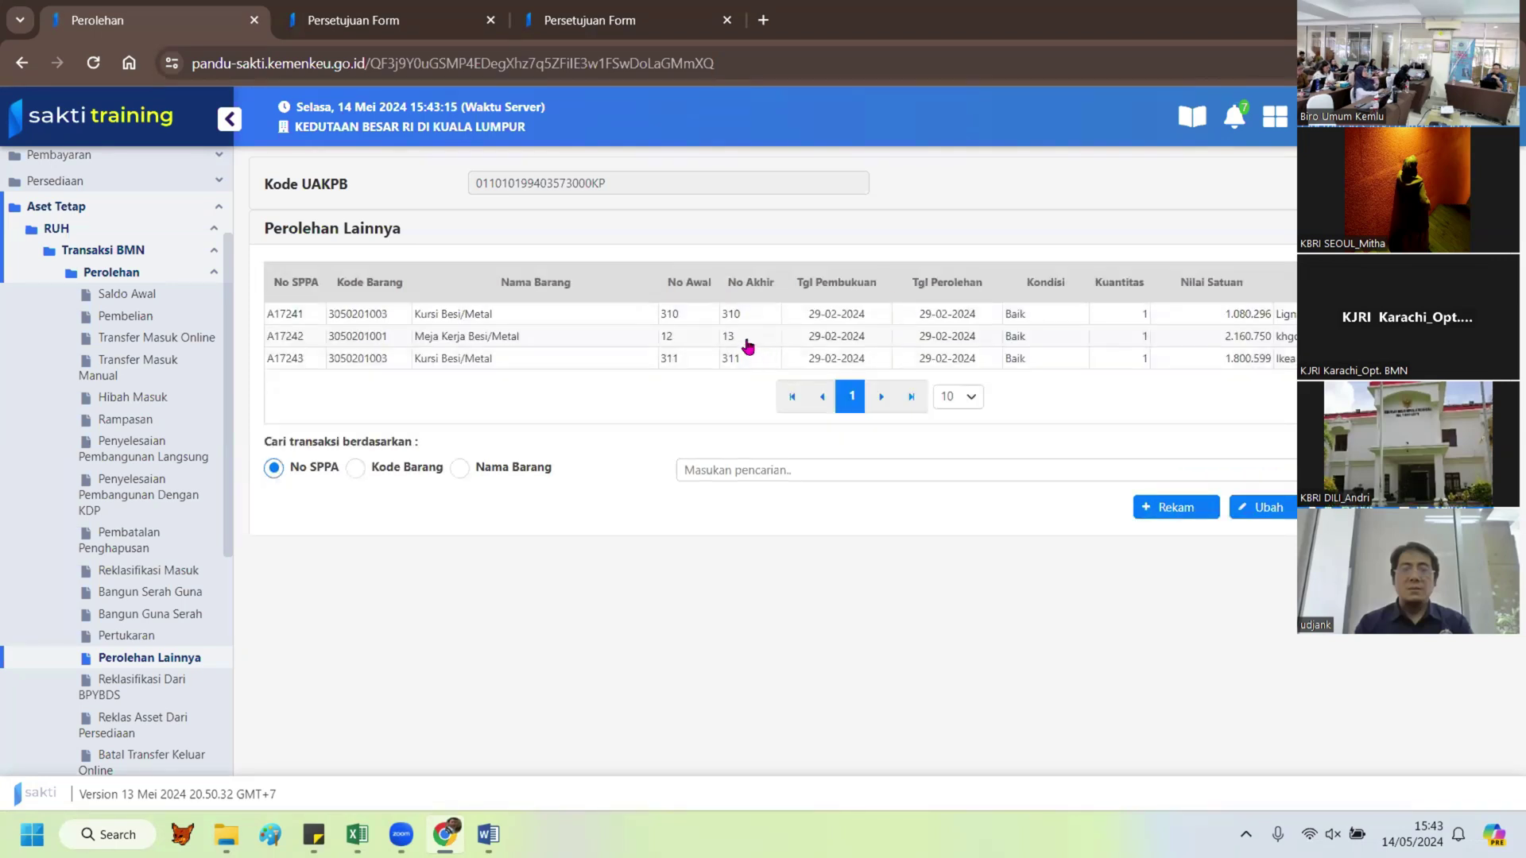
Step: Review the saved Meja Kerja Besi/Metal record and both Kursi Besi/Metal records in the list
click(728, 339)
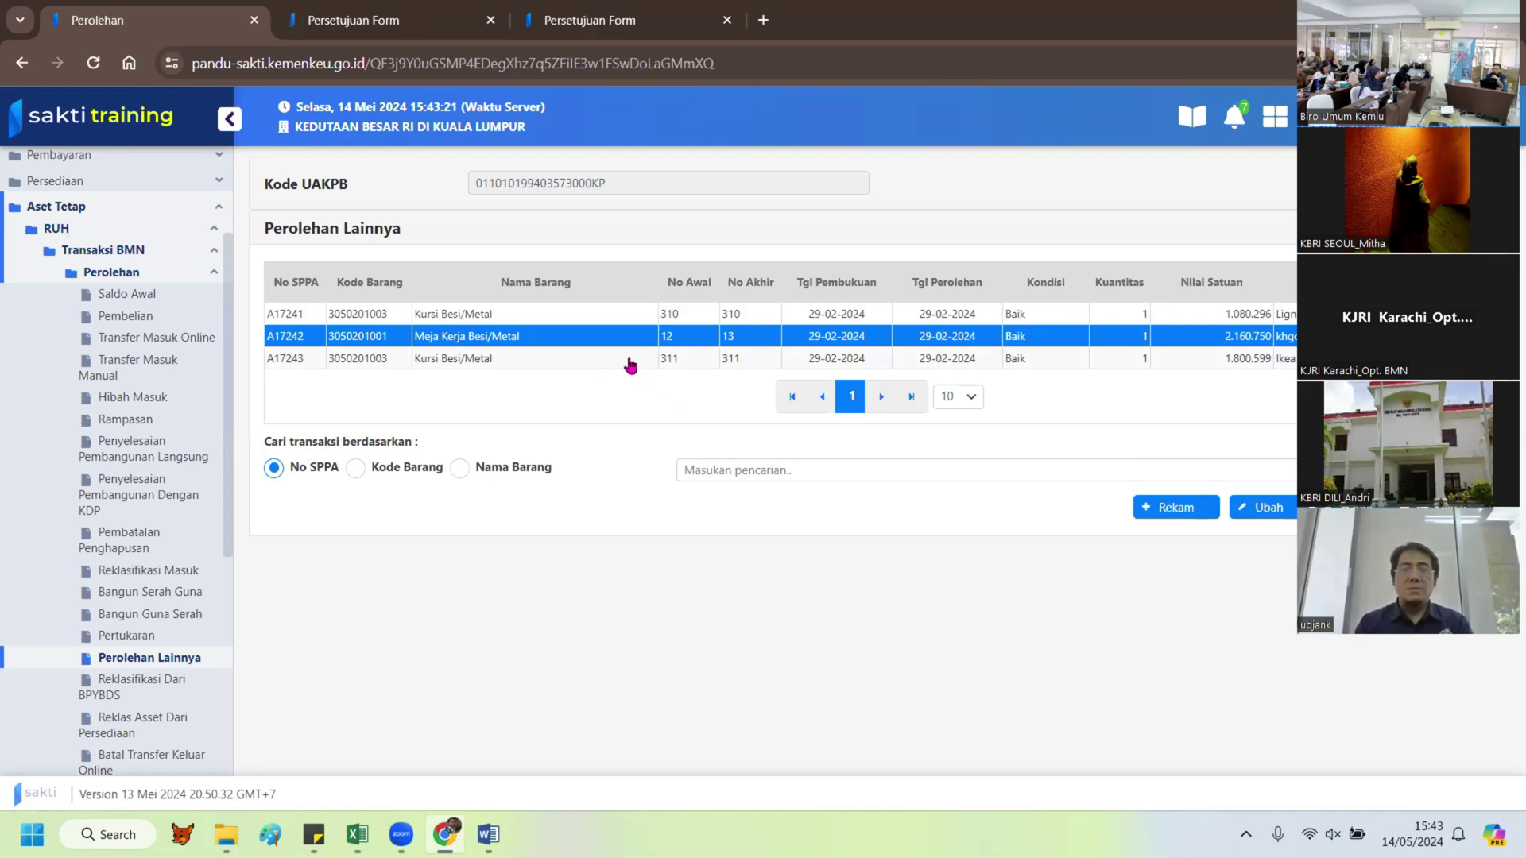
click(627, 316)
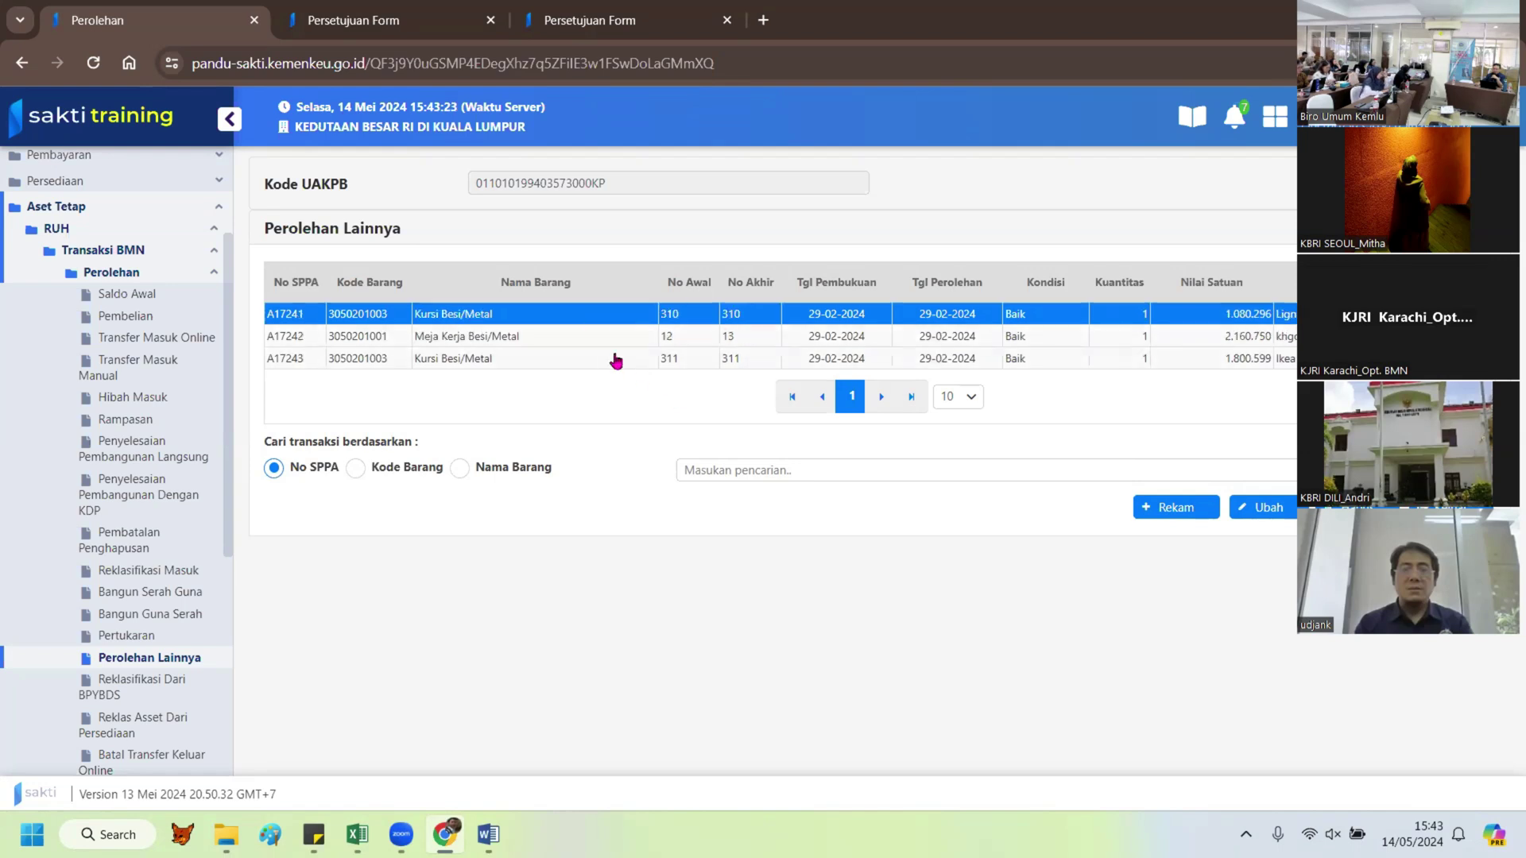
click(616, 360)
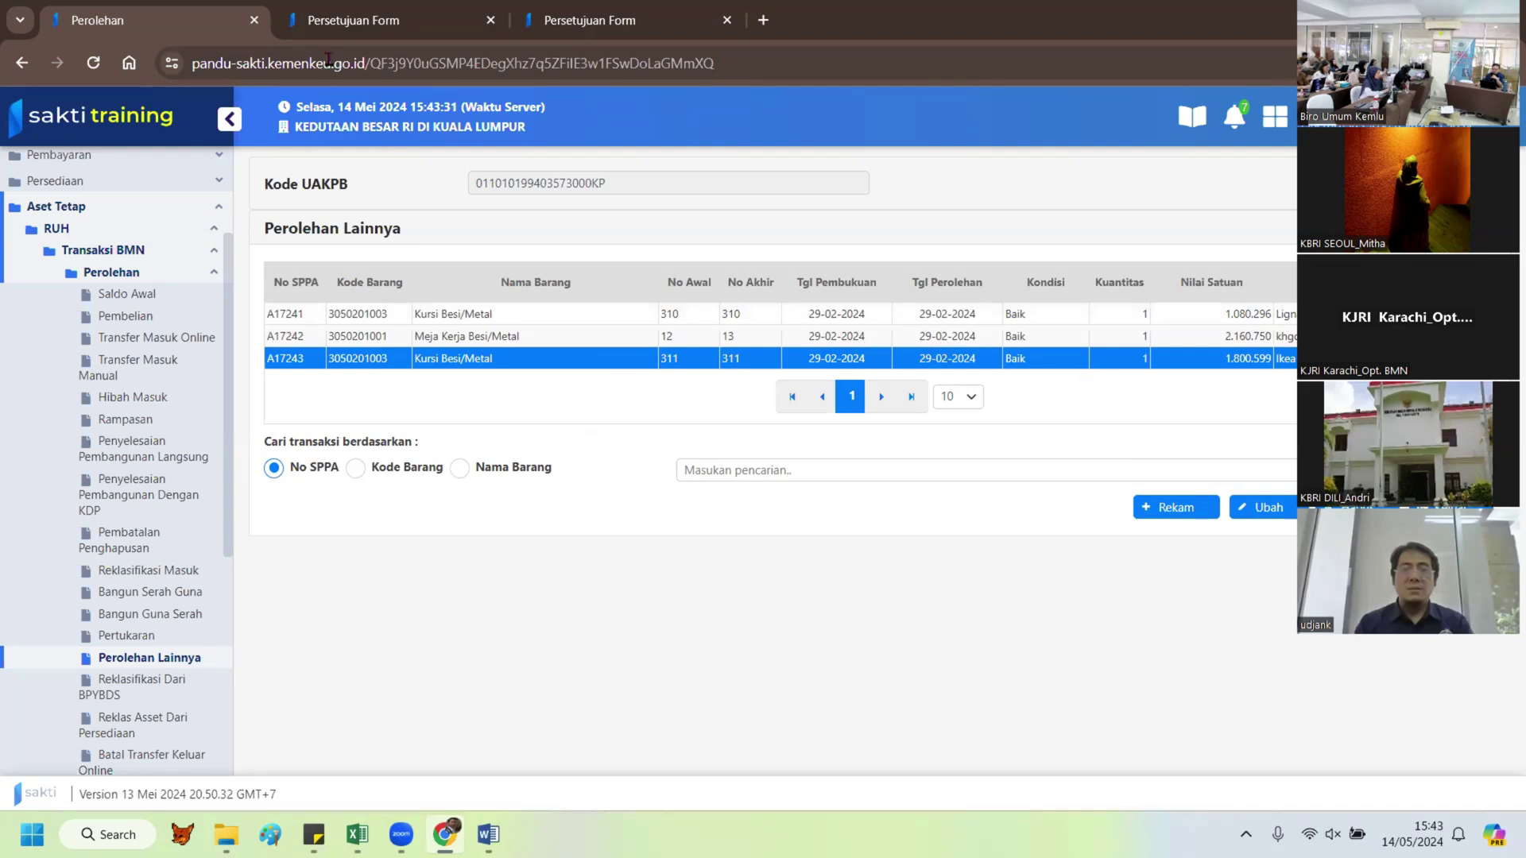
Step: Load the transactions awaiting validation on the Validasi page
click(342, 21)
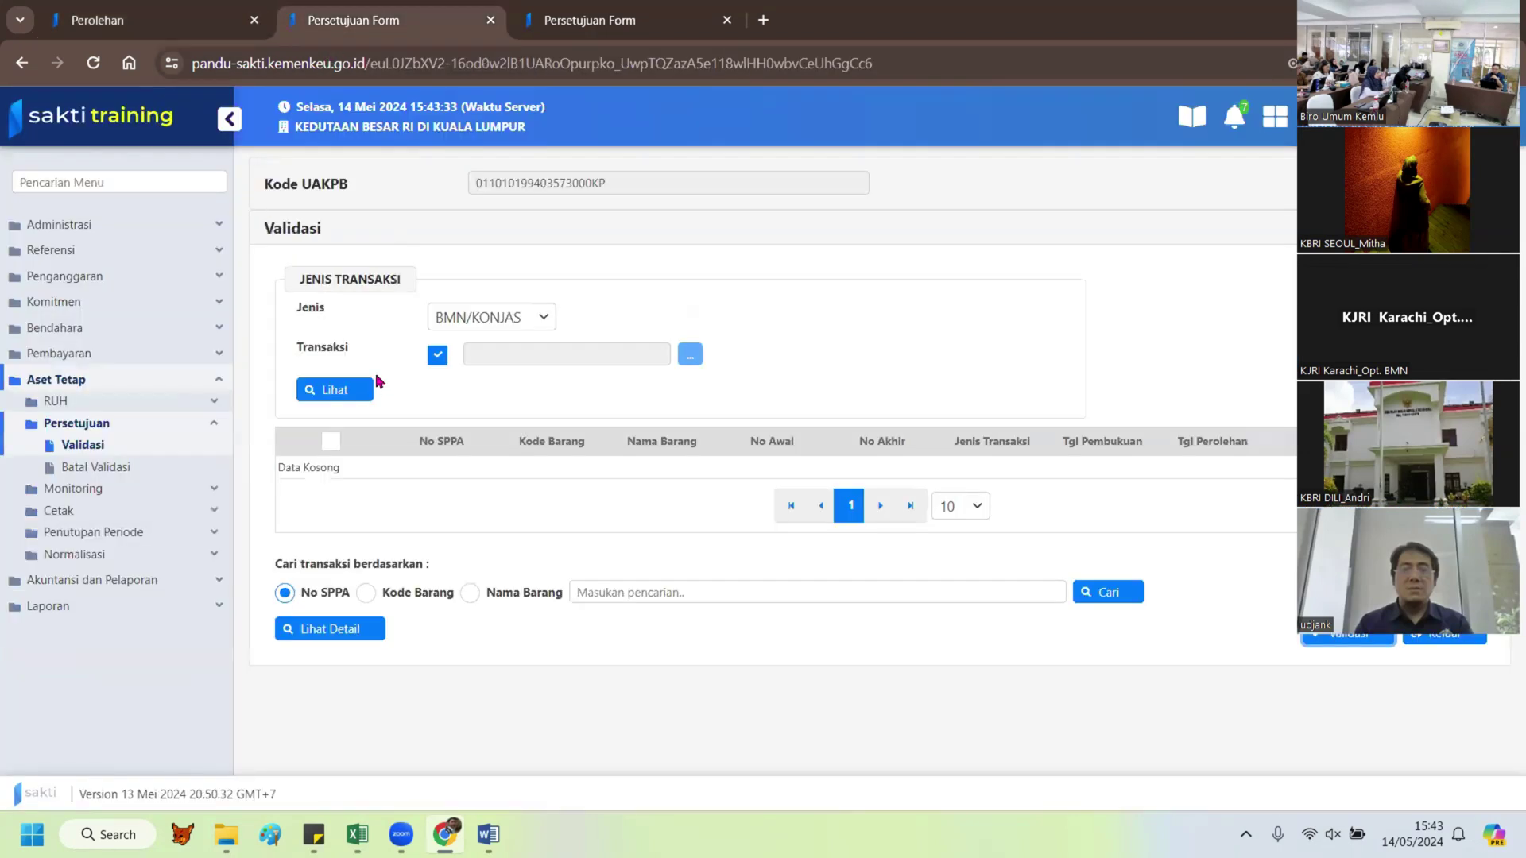
click(354, 395)
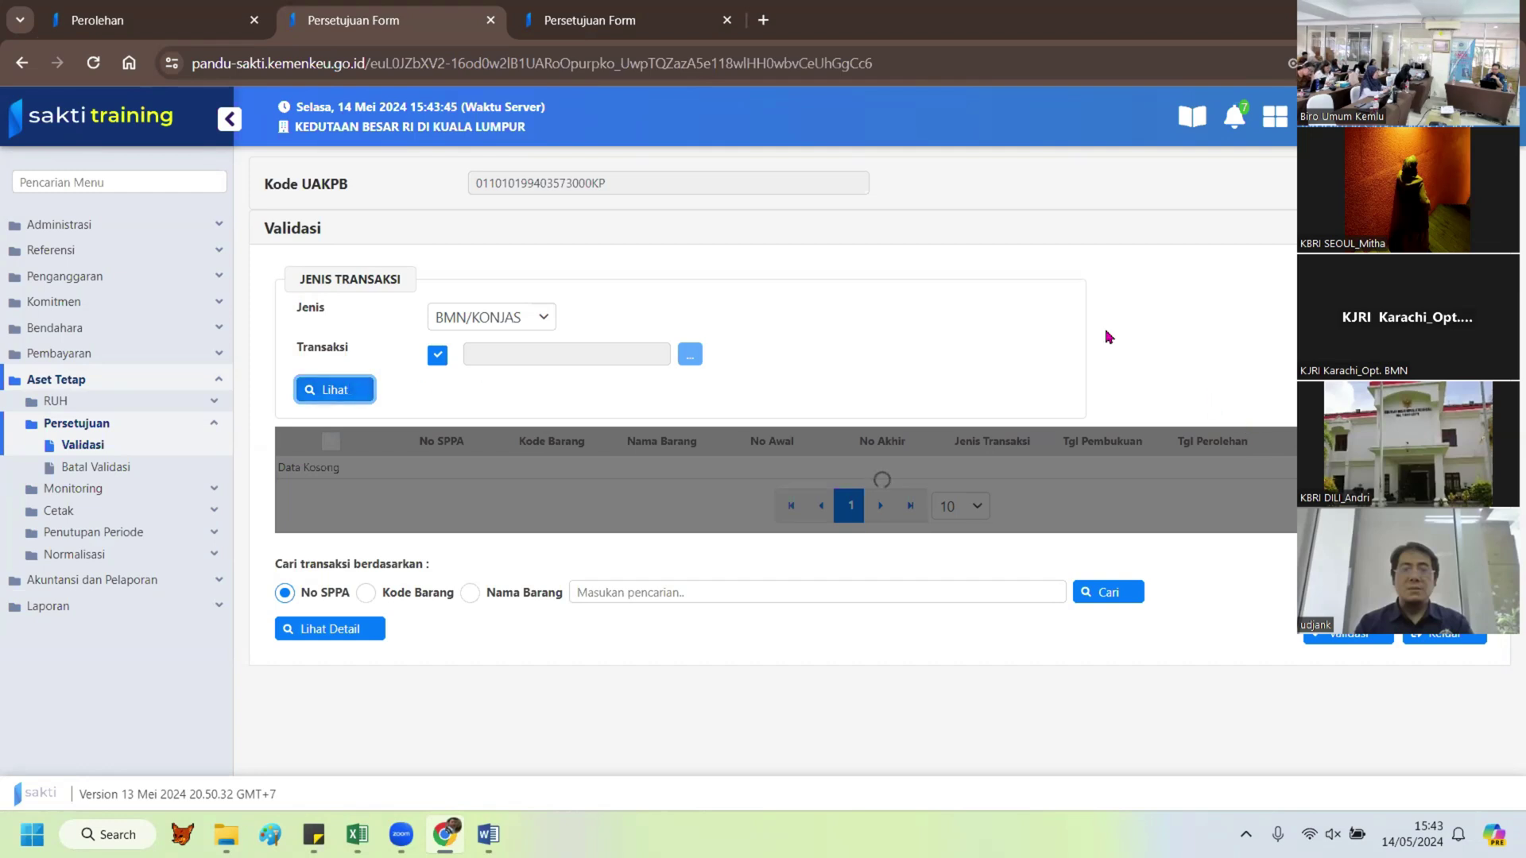
click(602, 19)
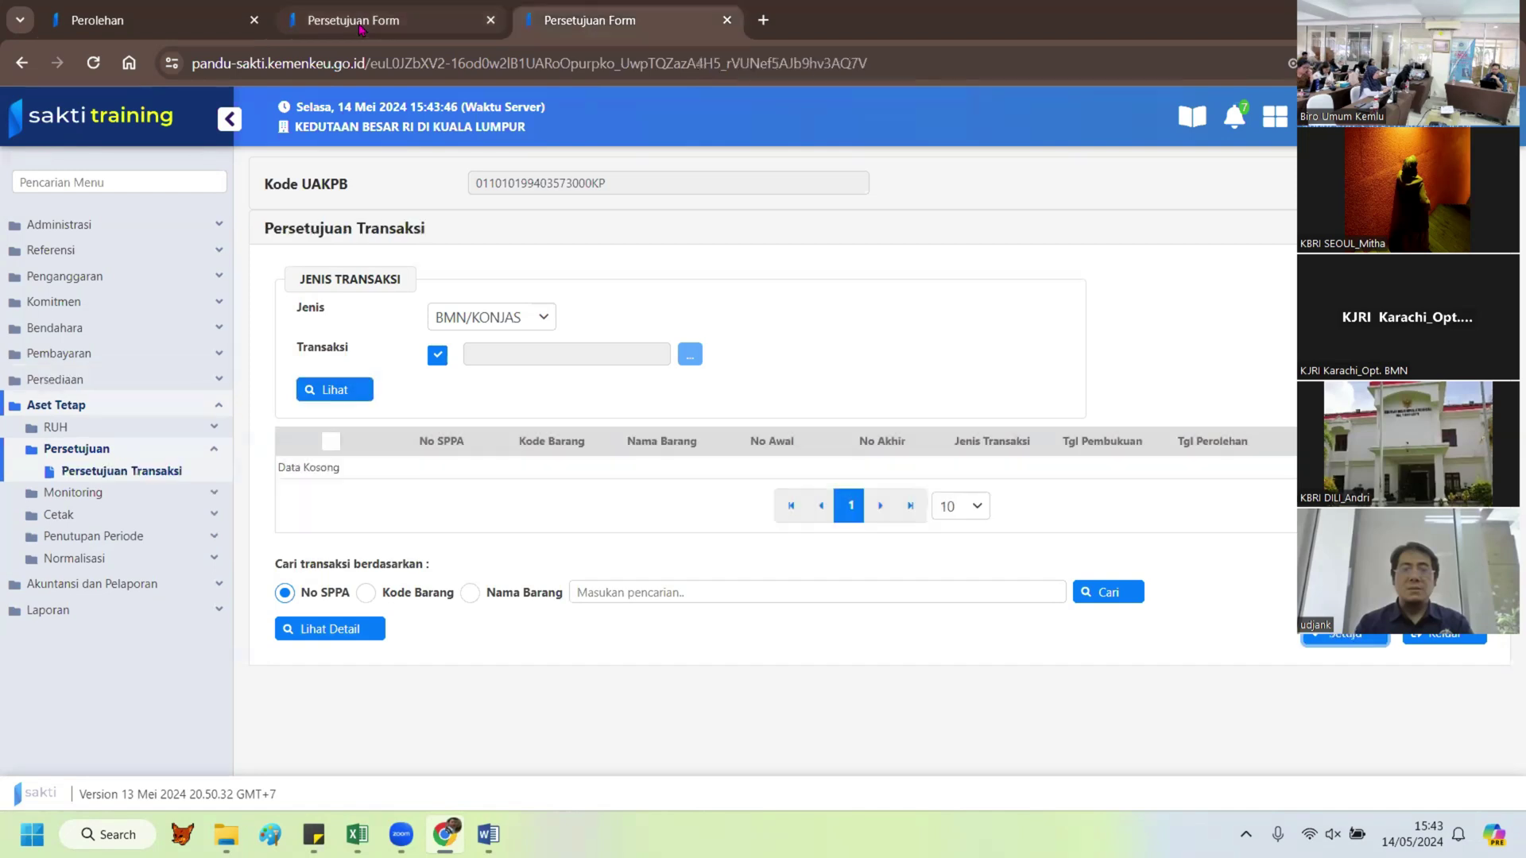
click(361, 30)
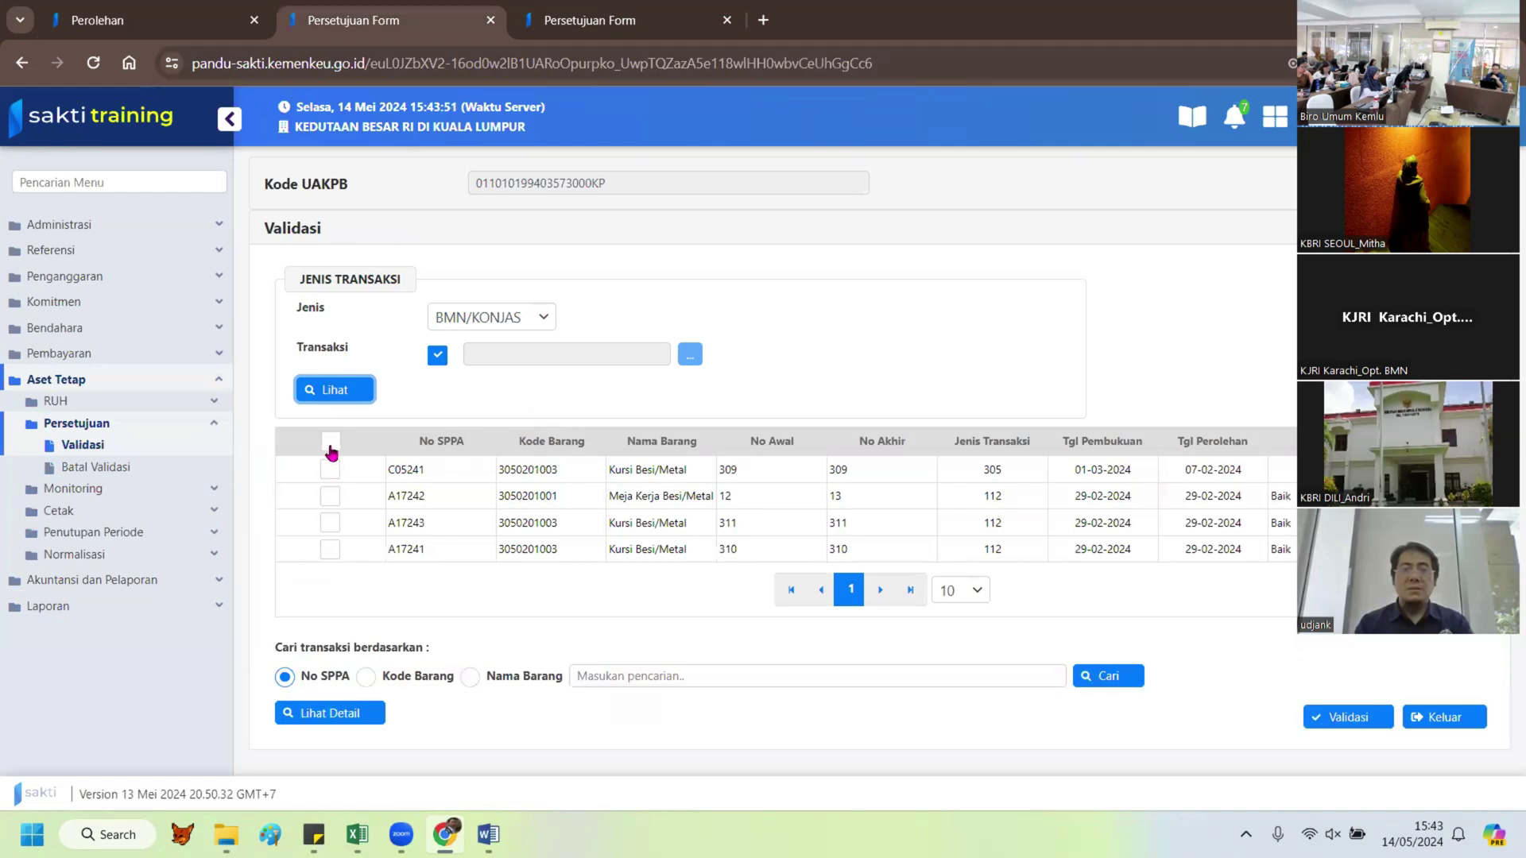
Step: Select all four transactions, C05241 and A17241–A17243, and validate them
click(330, 444)
click(331, 444)
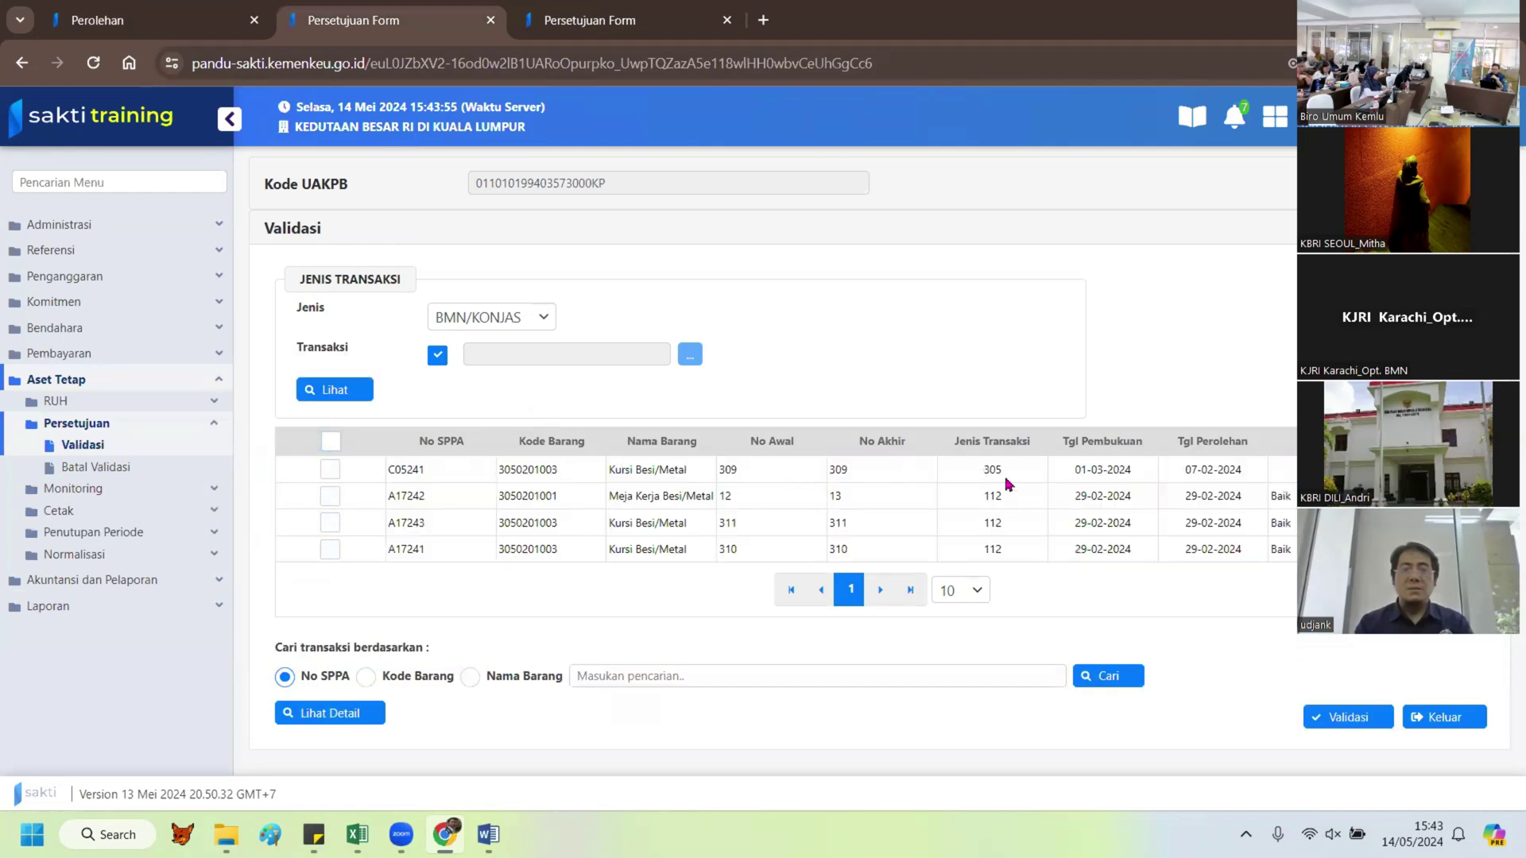
double_click(992, 470)
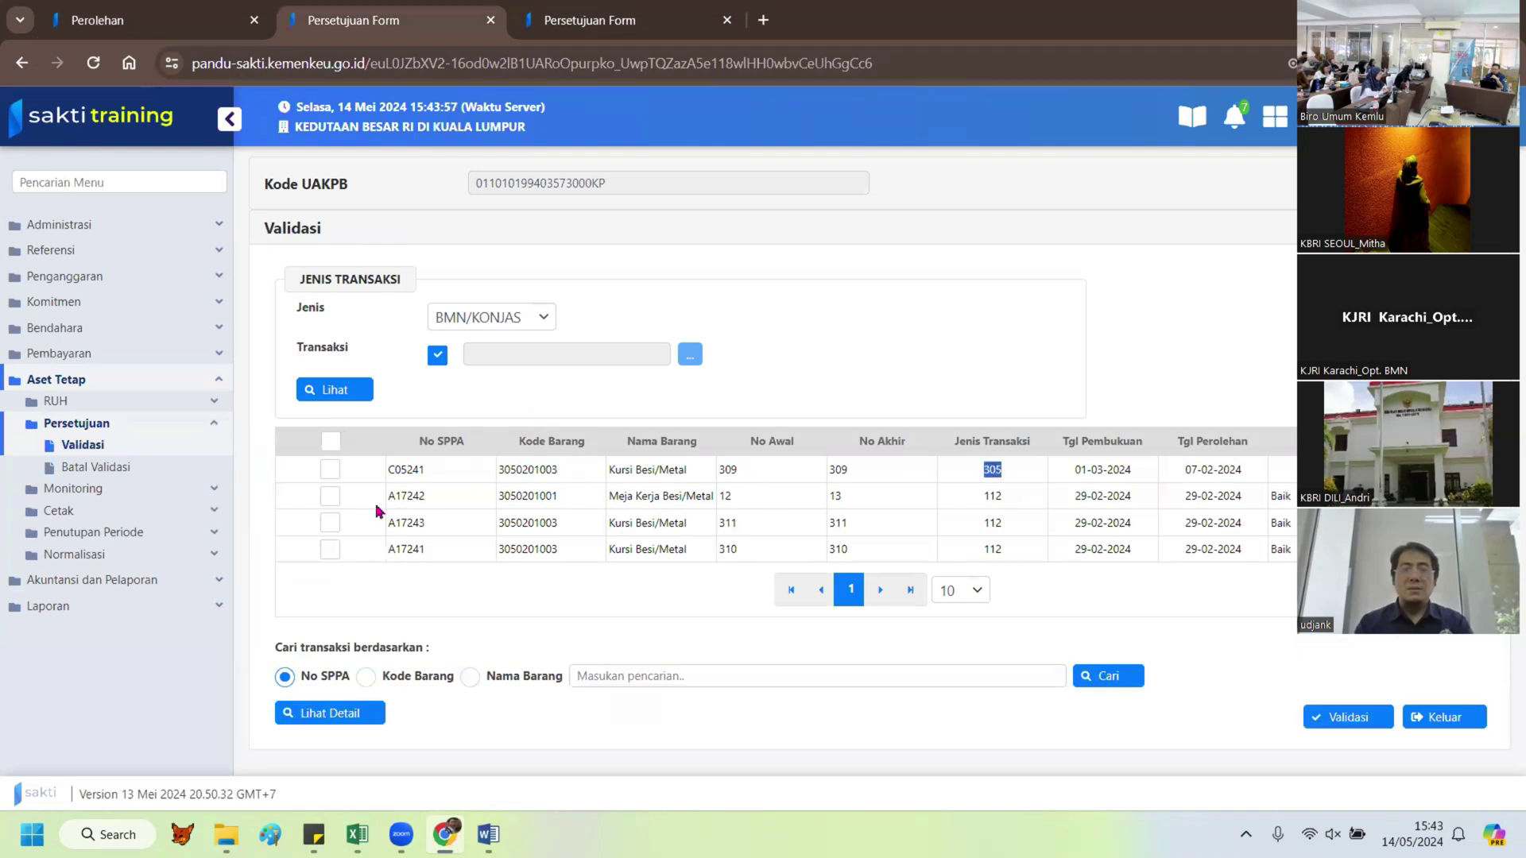
click(330, 471)
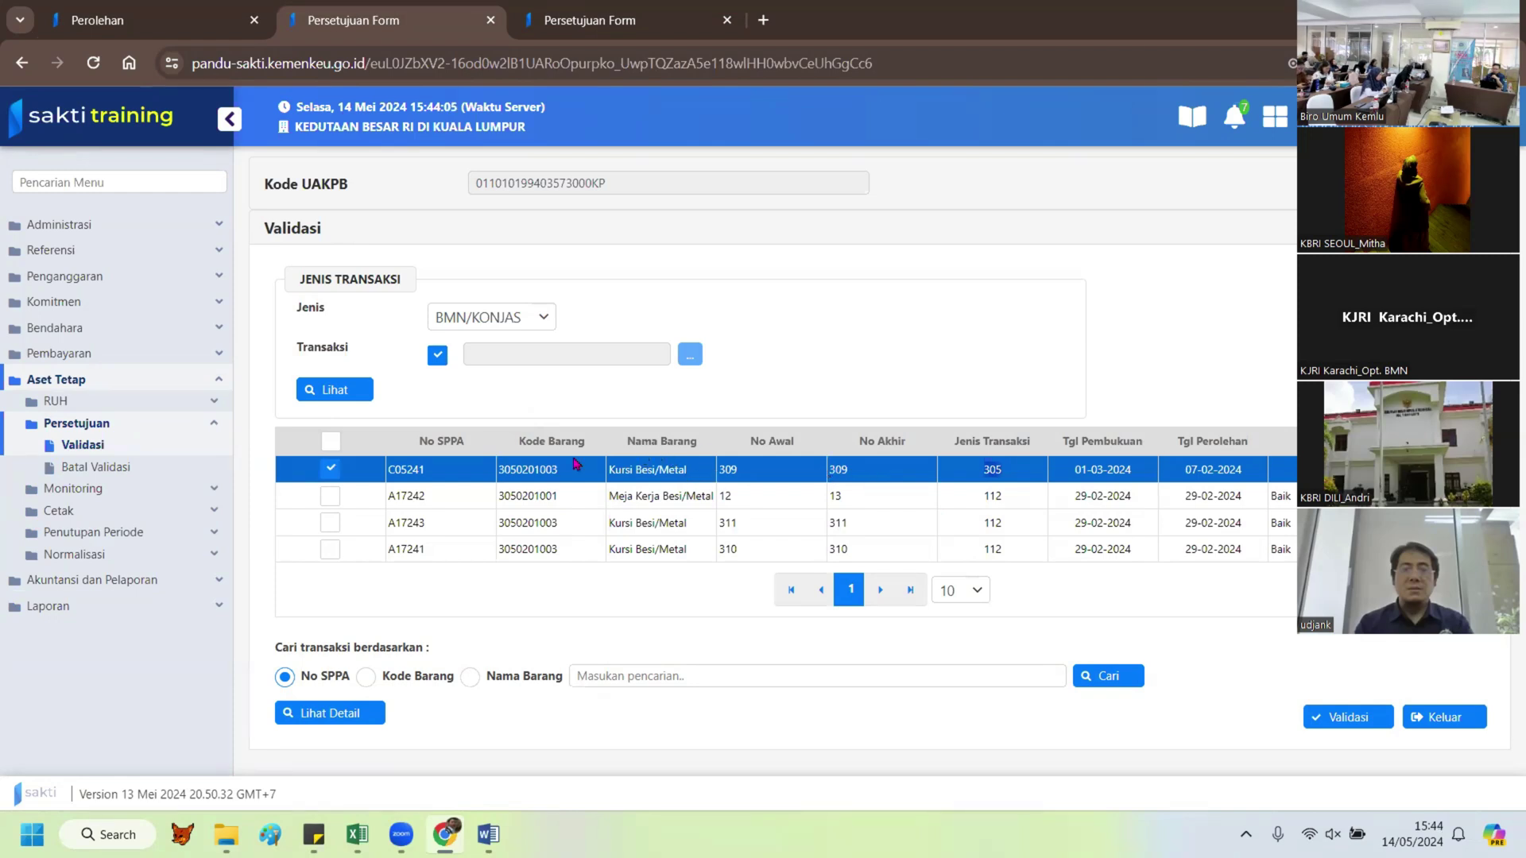
click(329, 473)
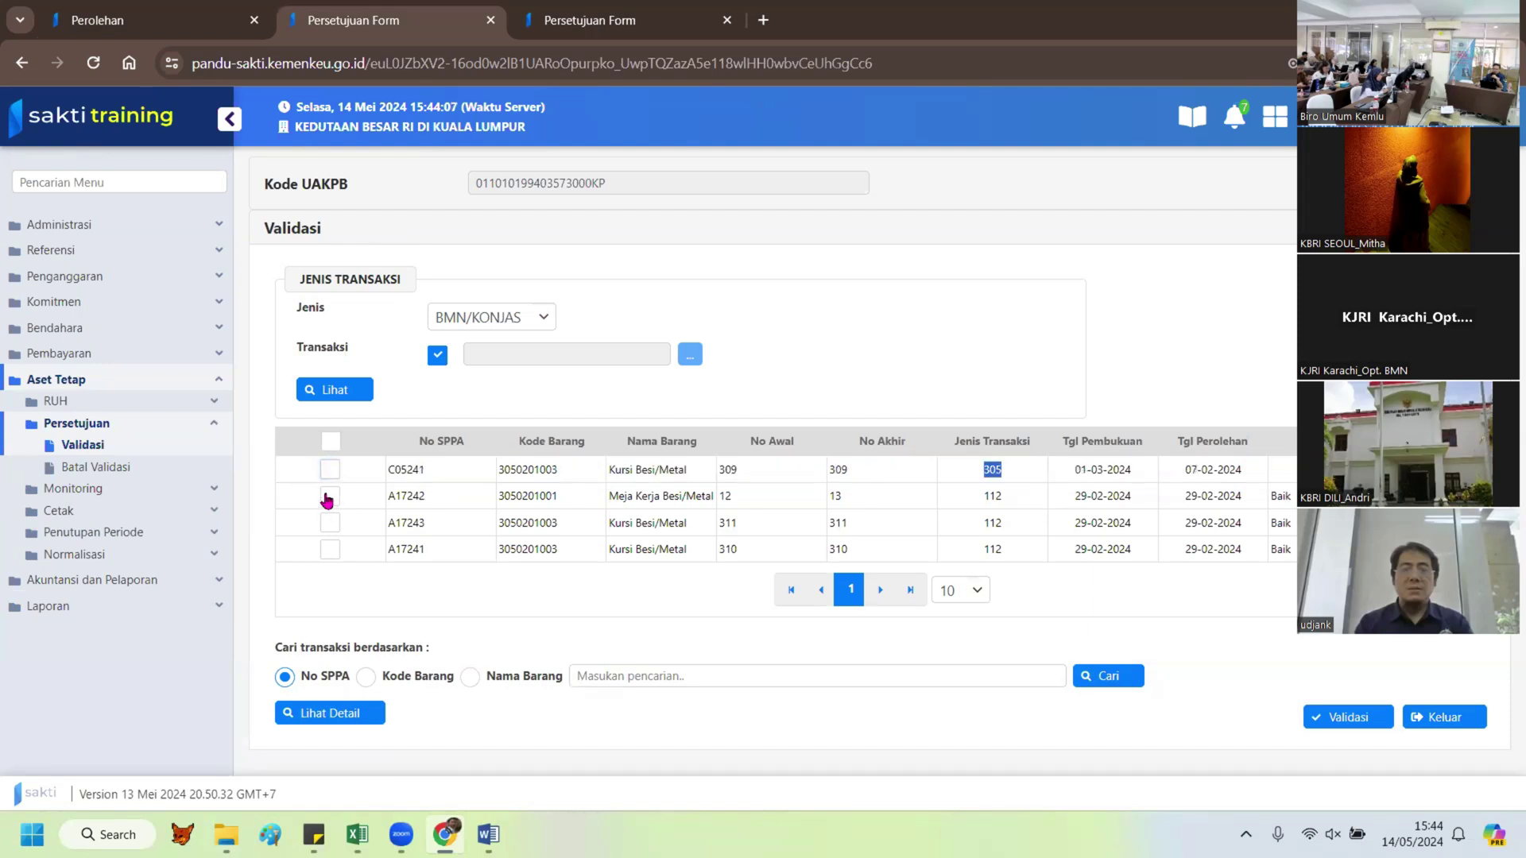
click(329, 498)
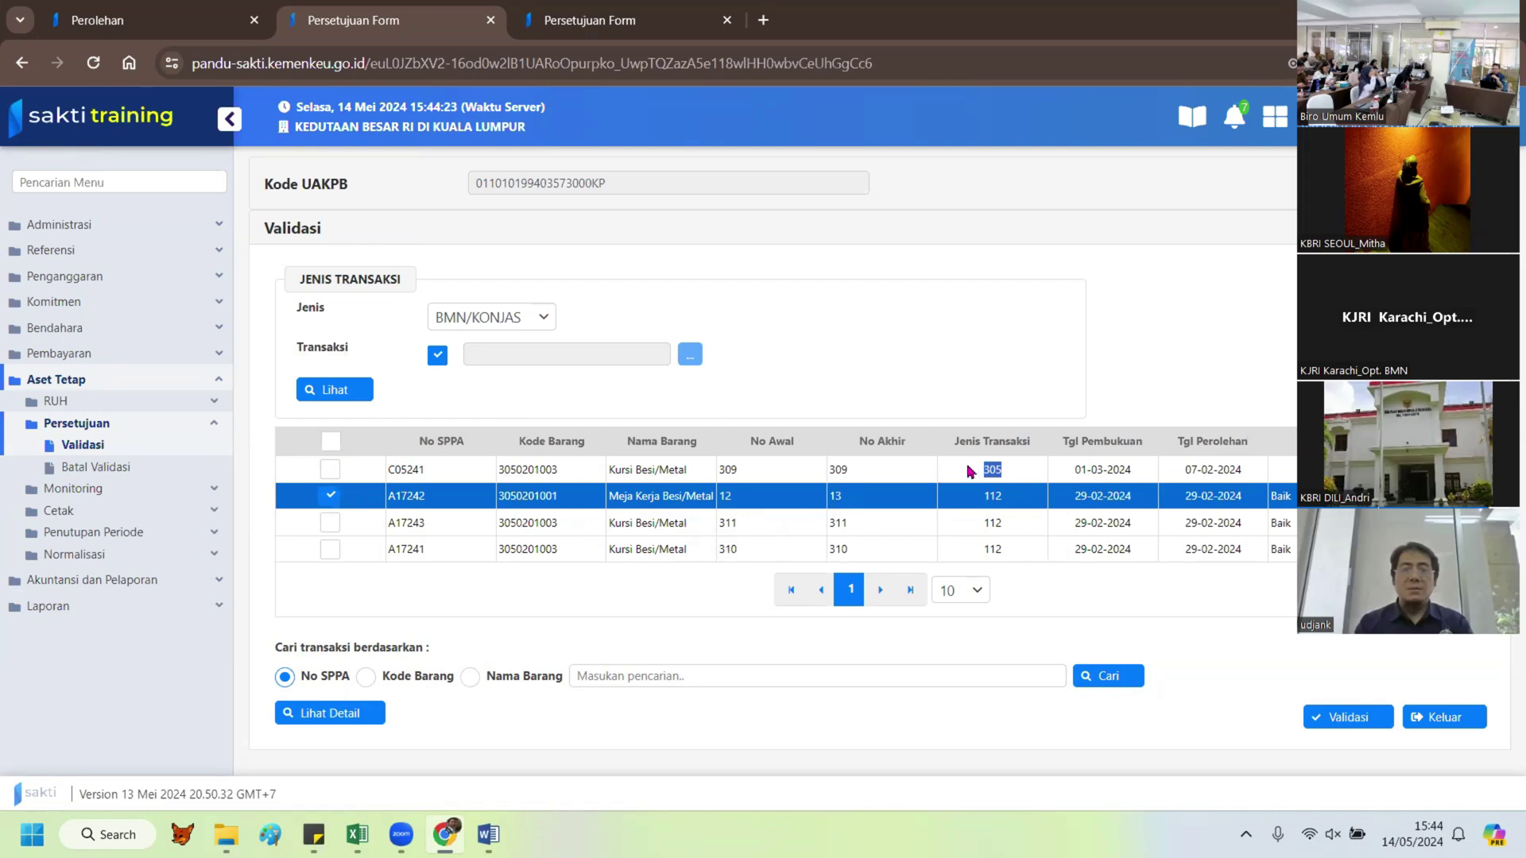
click(330, 442)
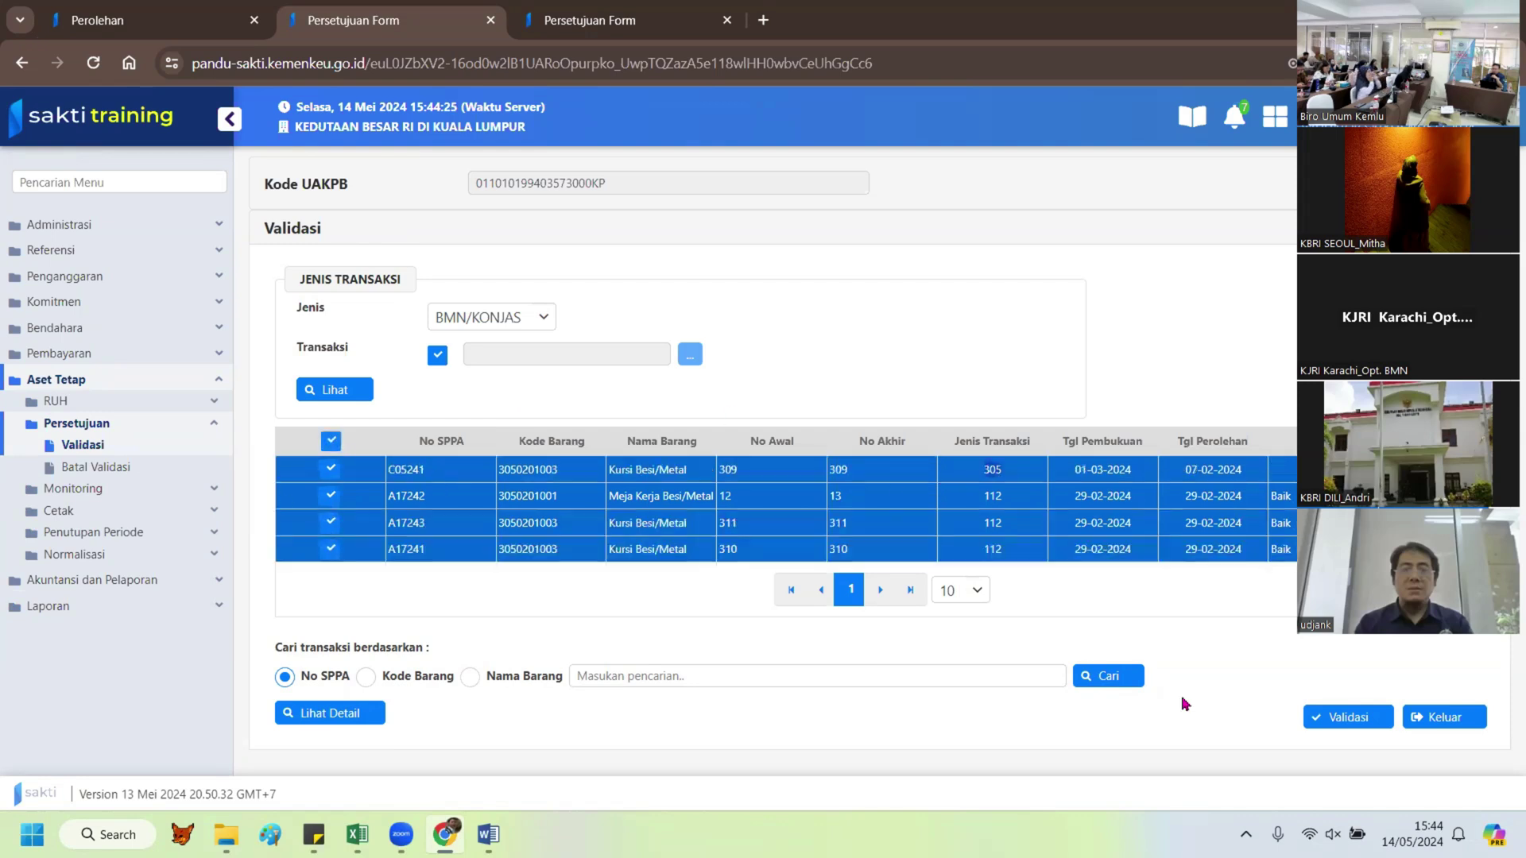
click(1351, 720)
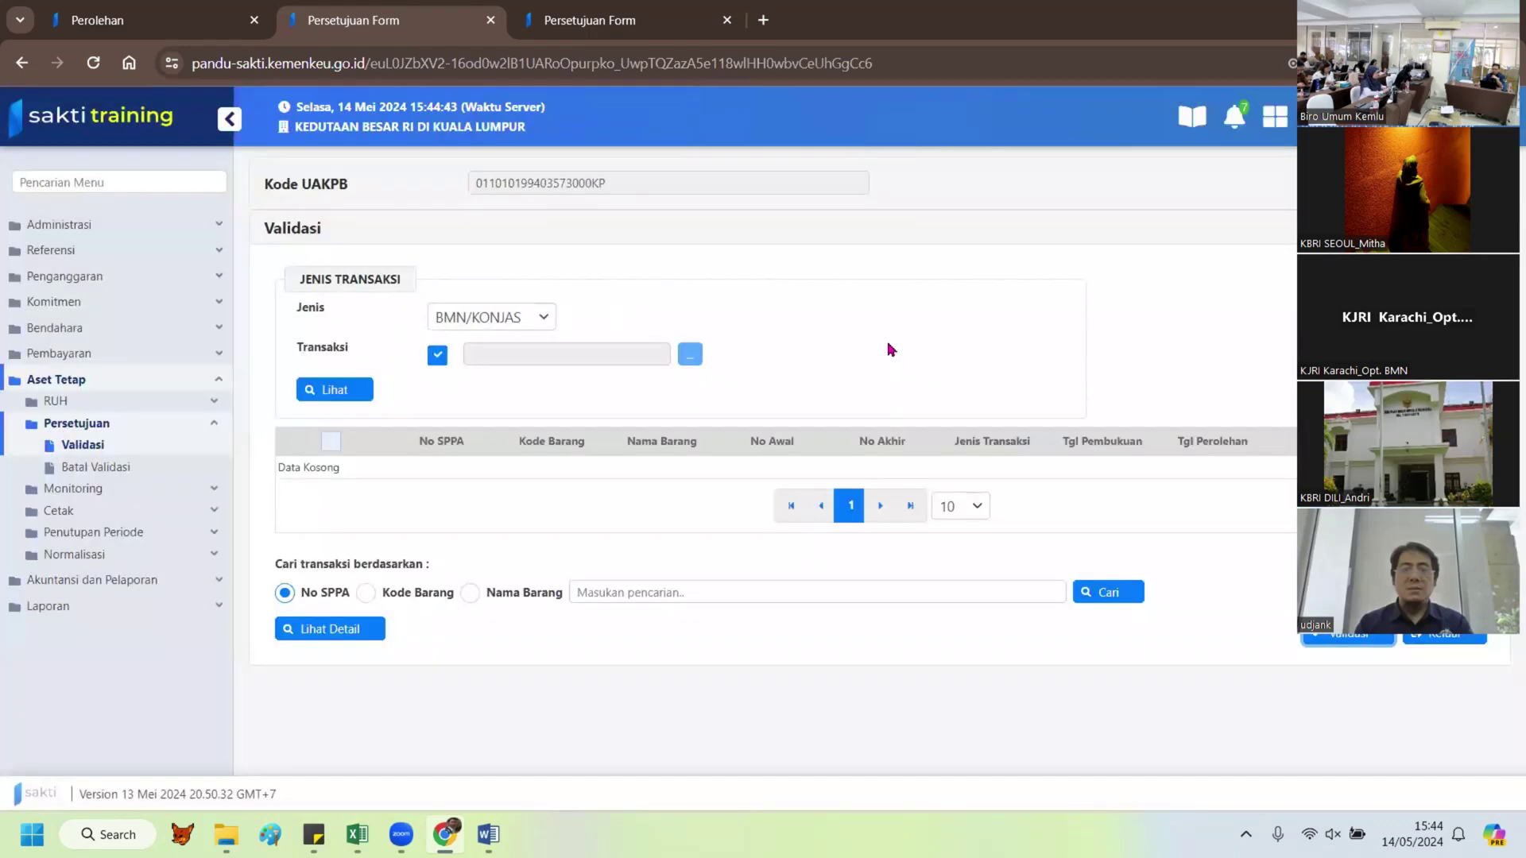
Step: Load the Persetujuan Transaksi list, select all four transactions and approve them with Setuju
click(604, 30)
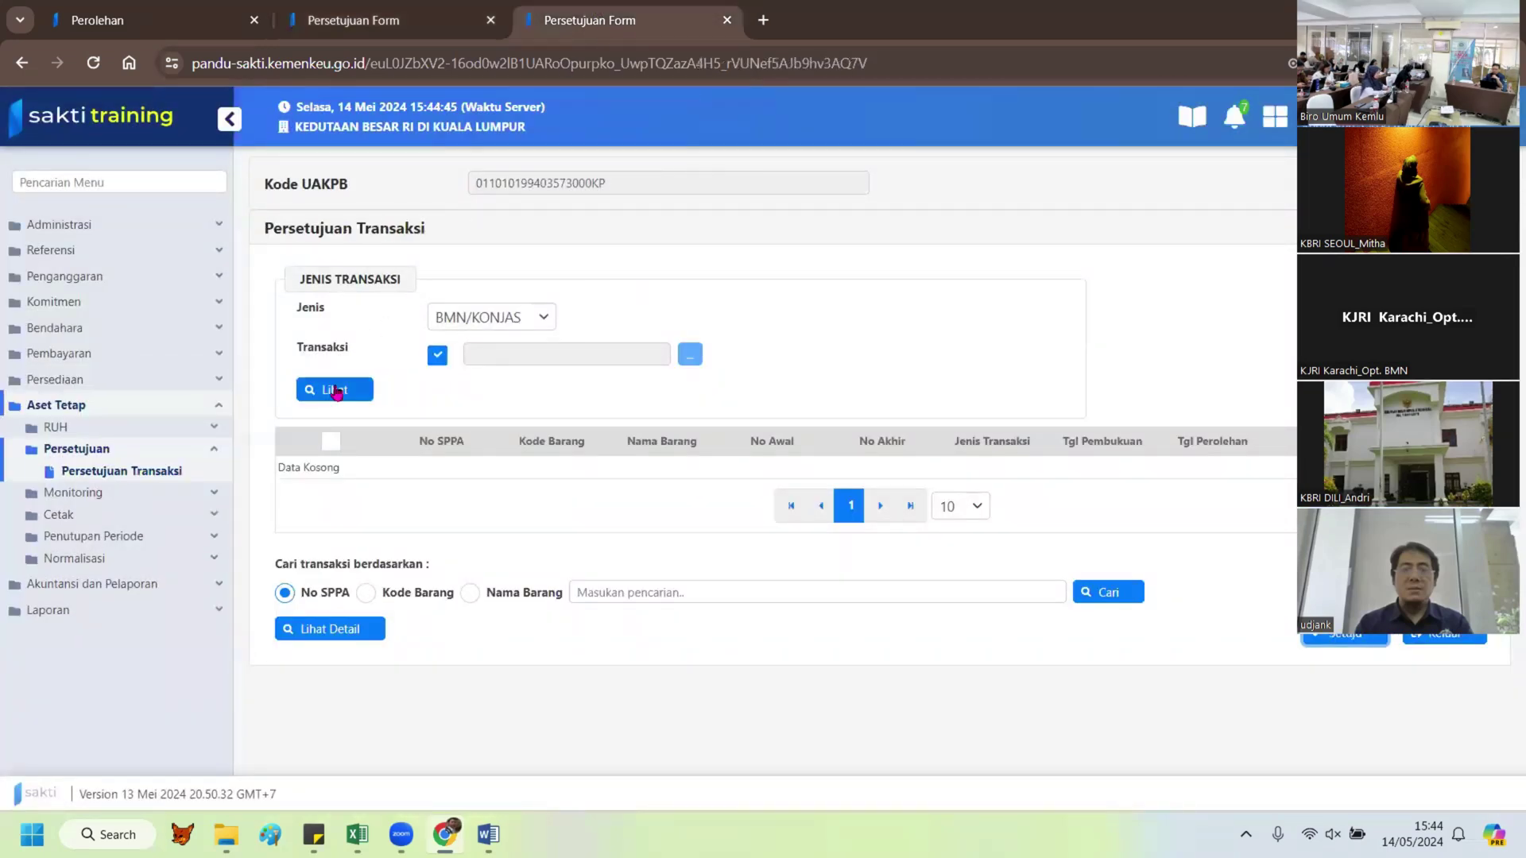
click(335, 392)
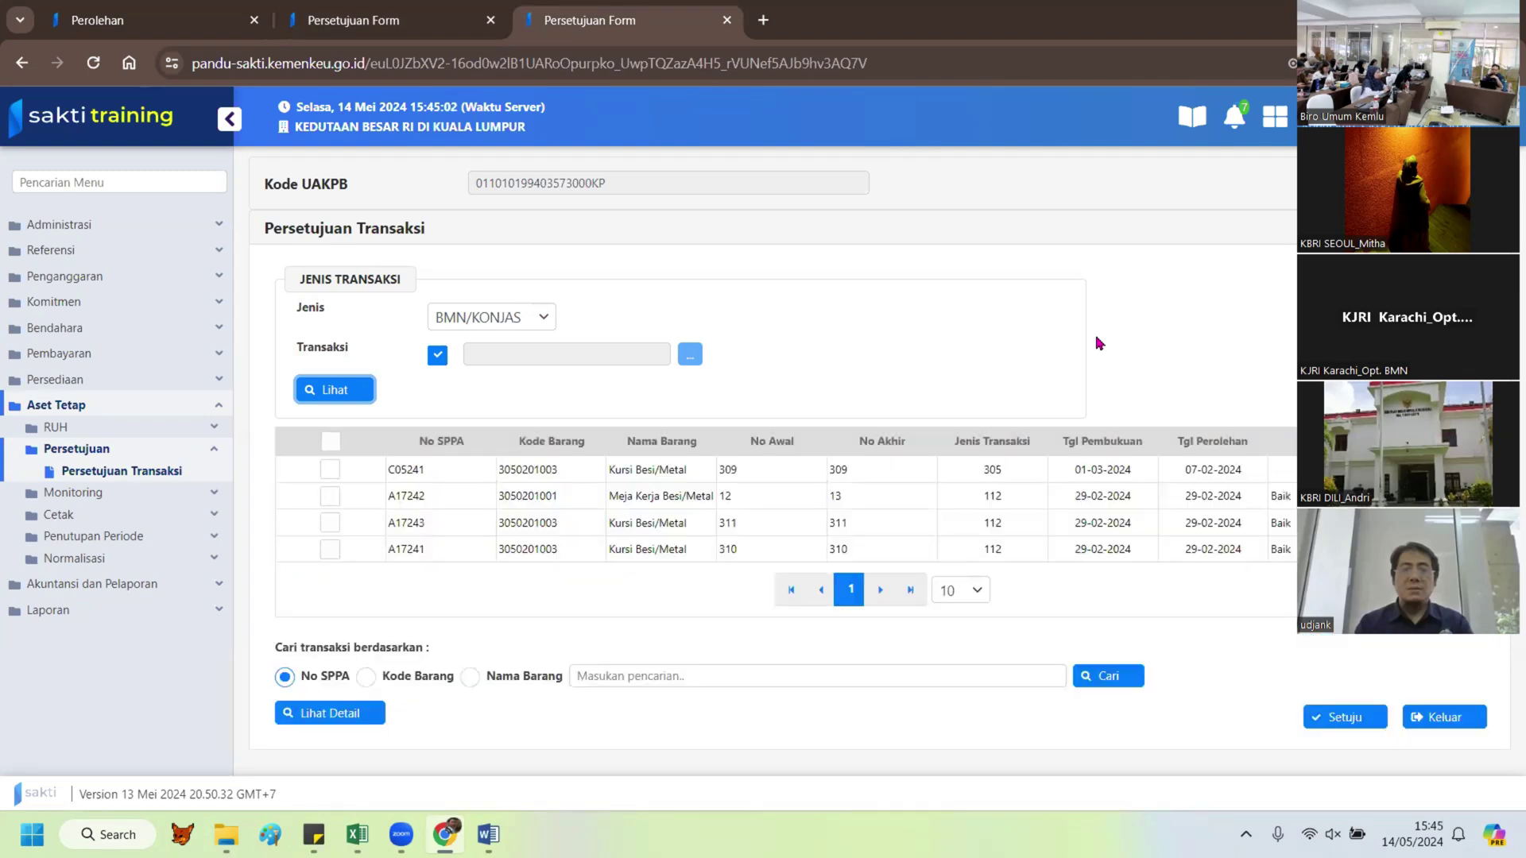
click(330, 442)
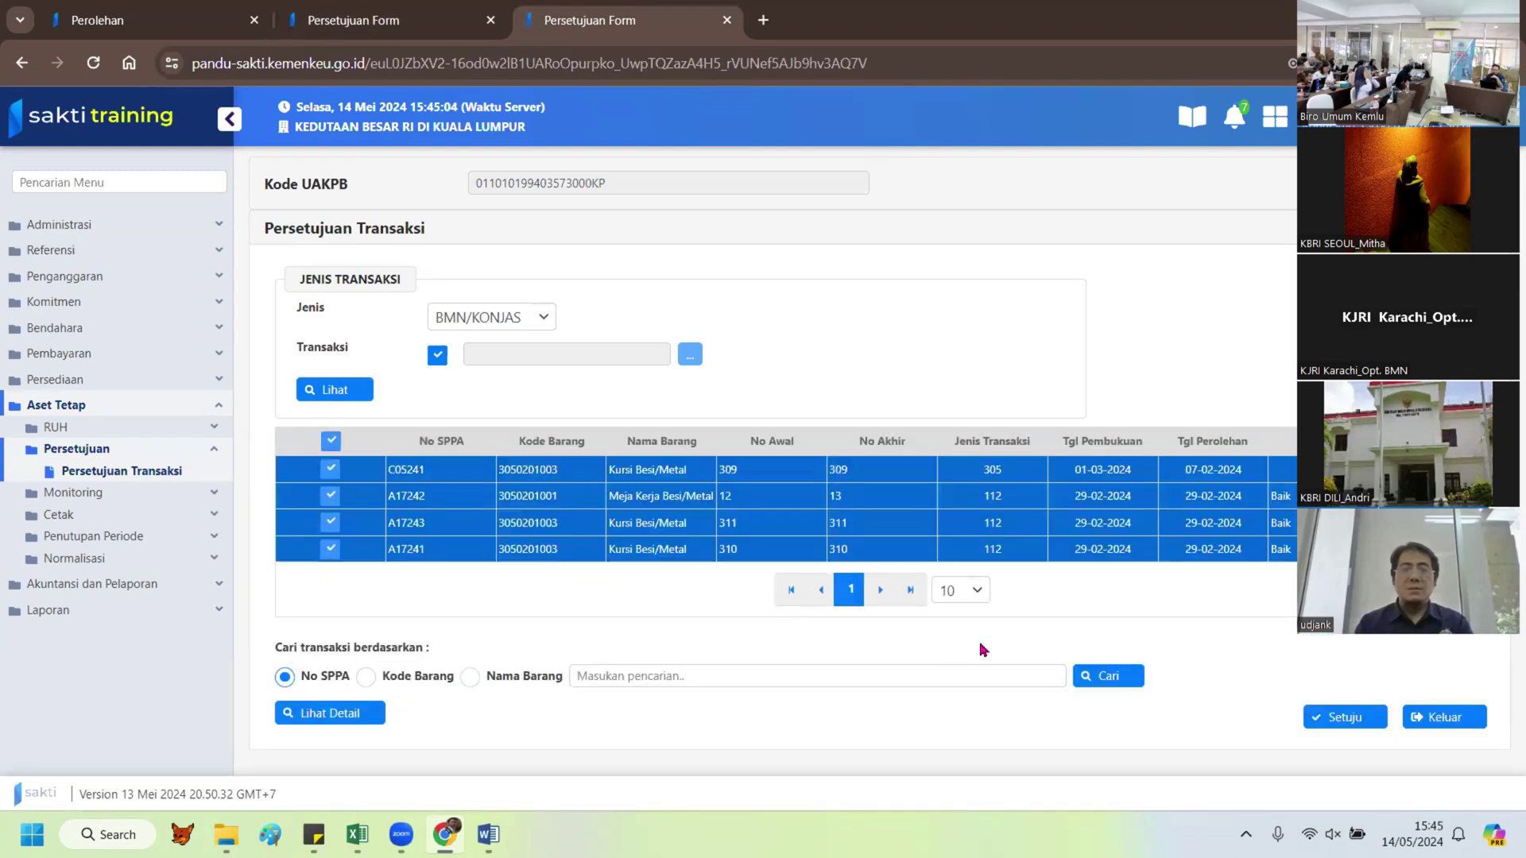
click(1311, 716)
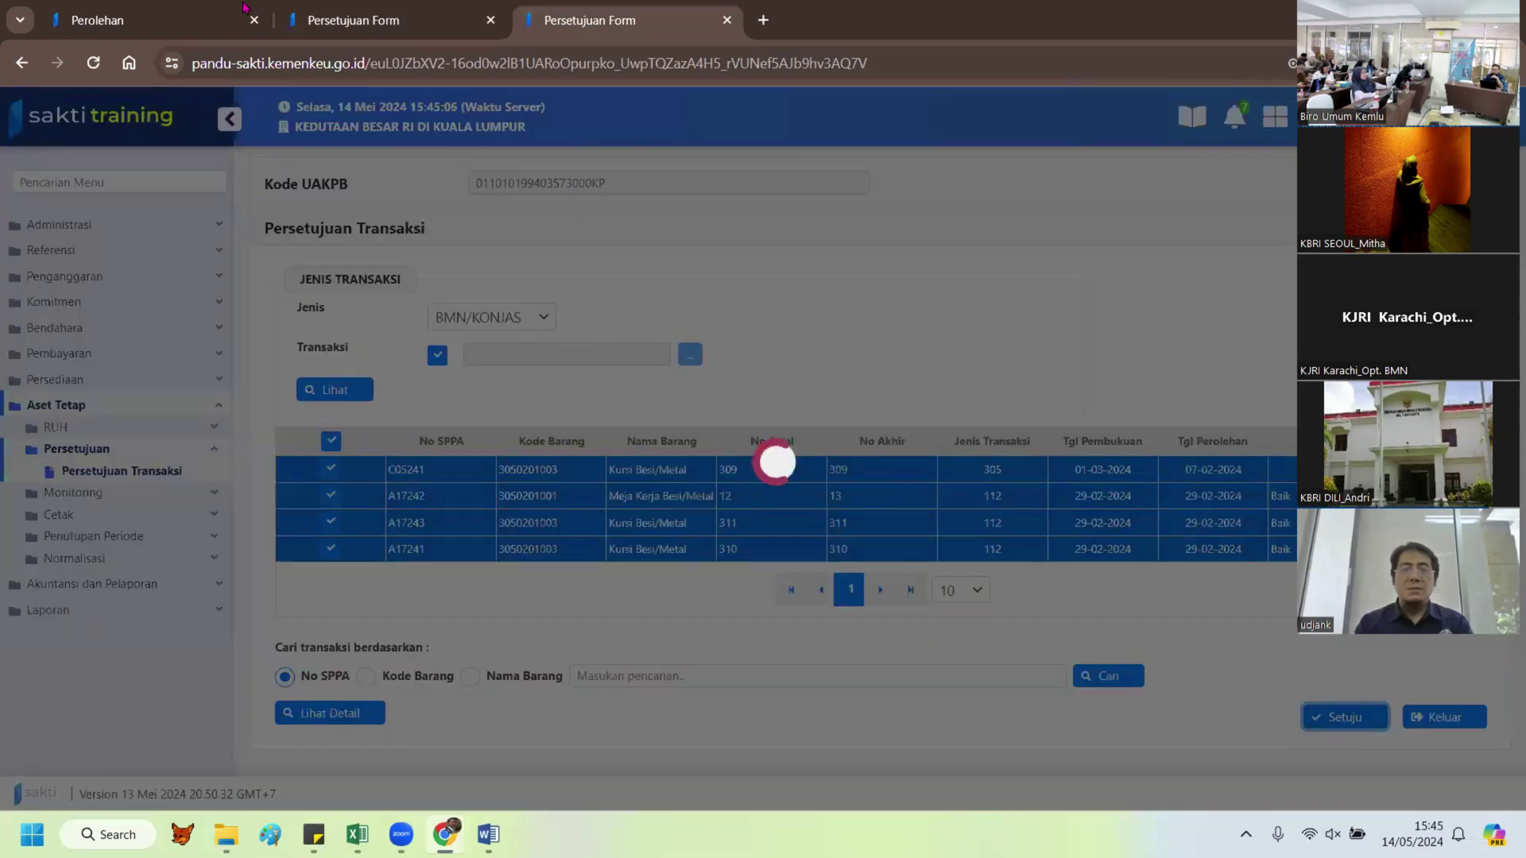
click(151, 20)
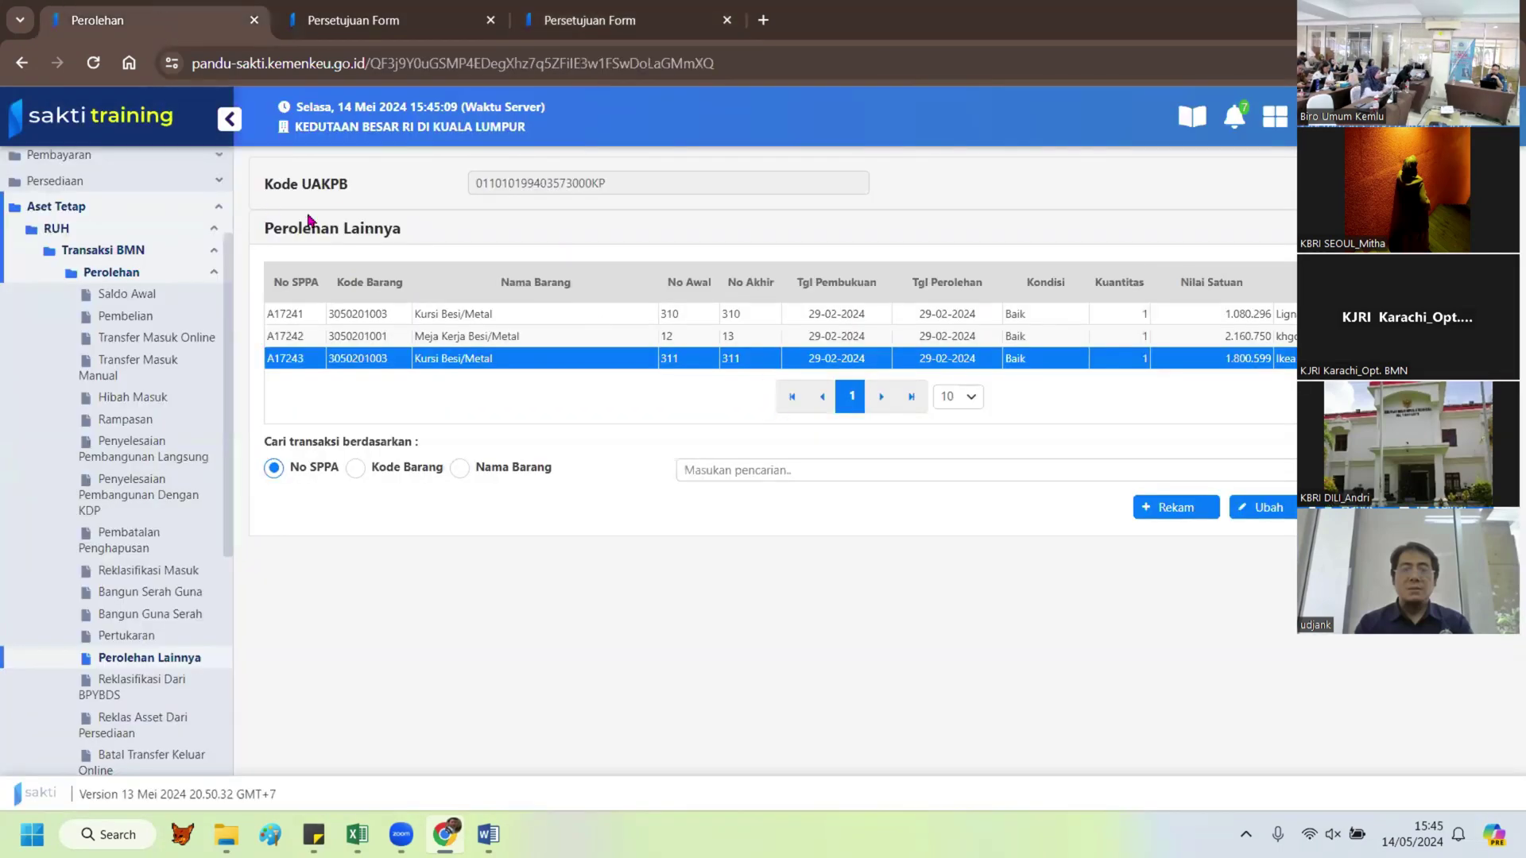
Step: Open Aset Tetap > Cetak > Laporan > Laporan BMN from the sidebar
click(123, 250)
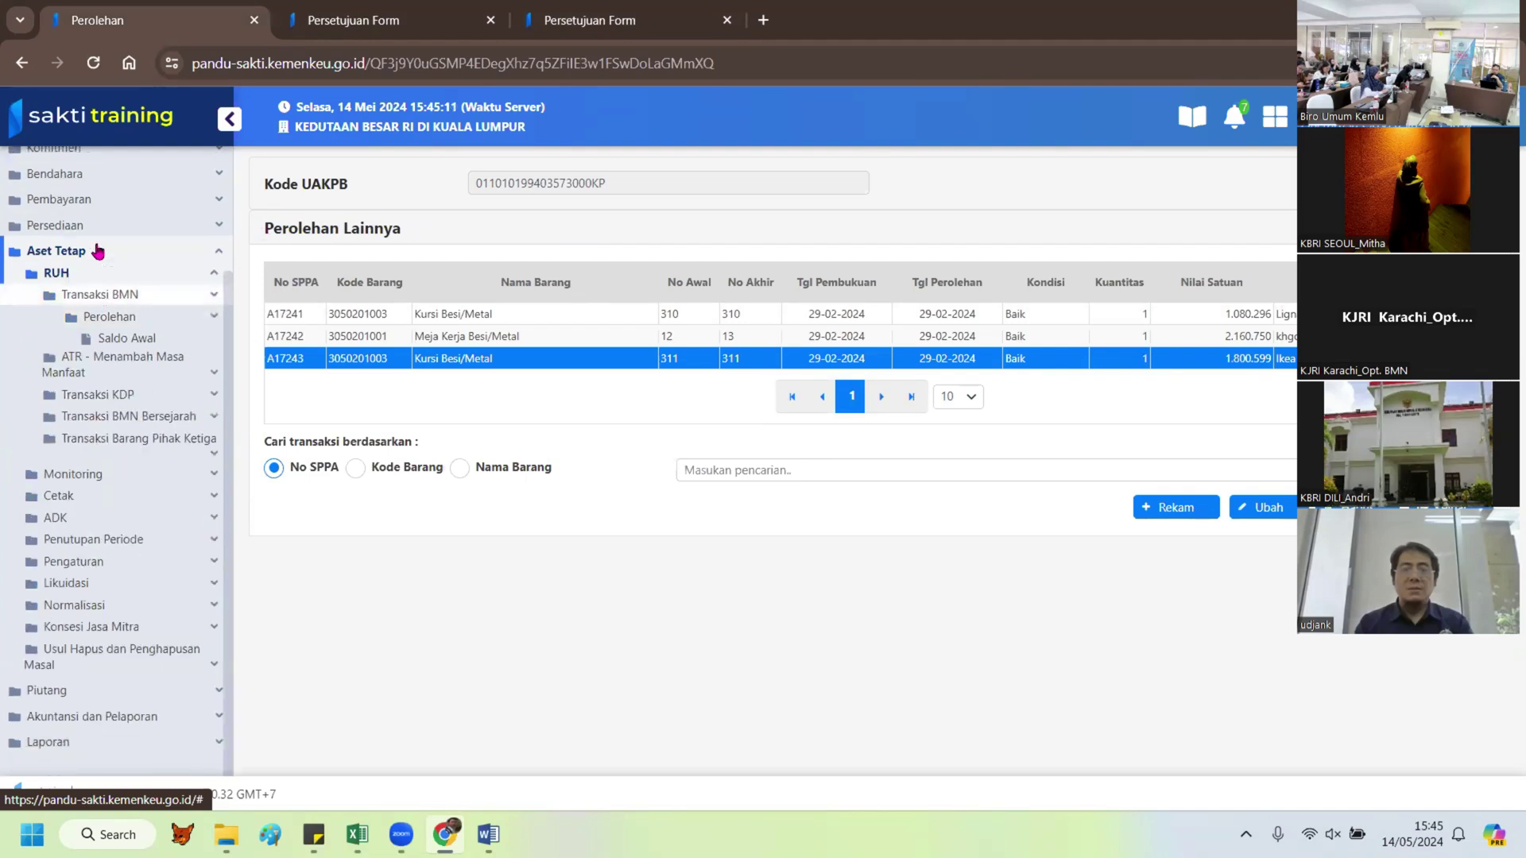
click(79, 316)
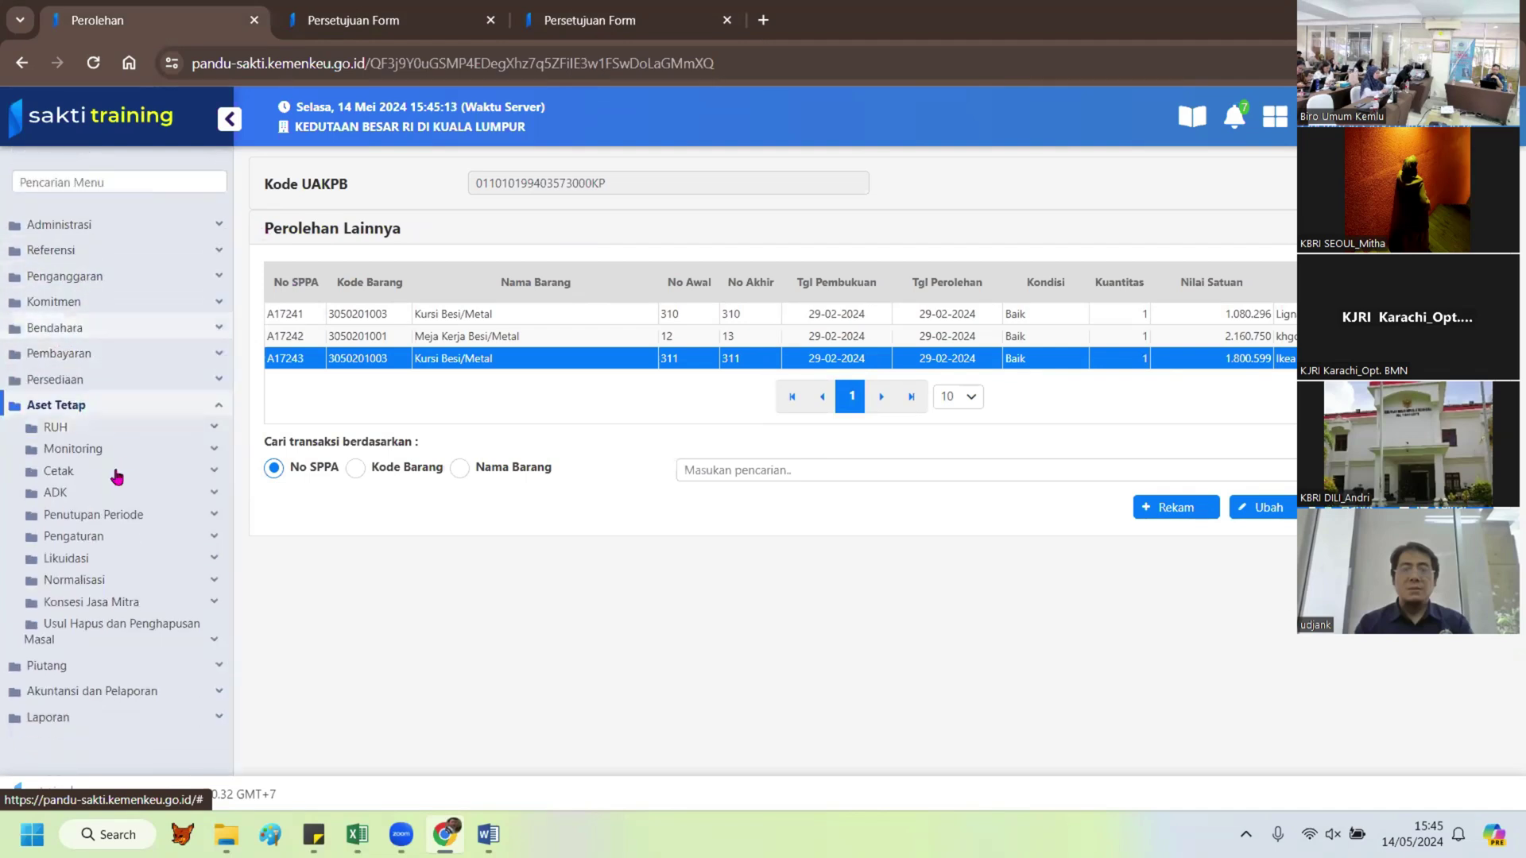
click(79, 475)
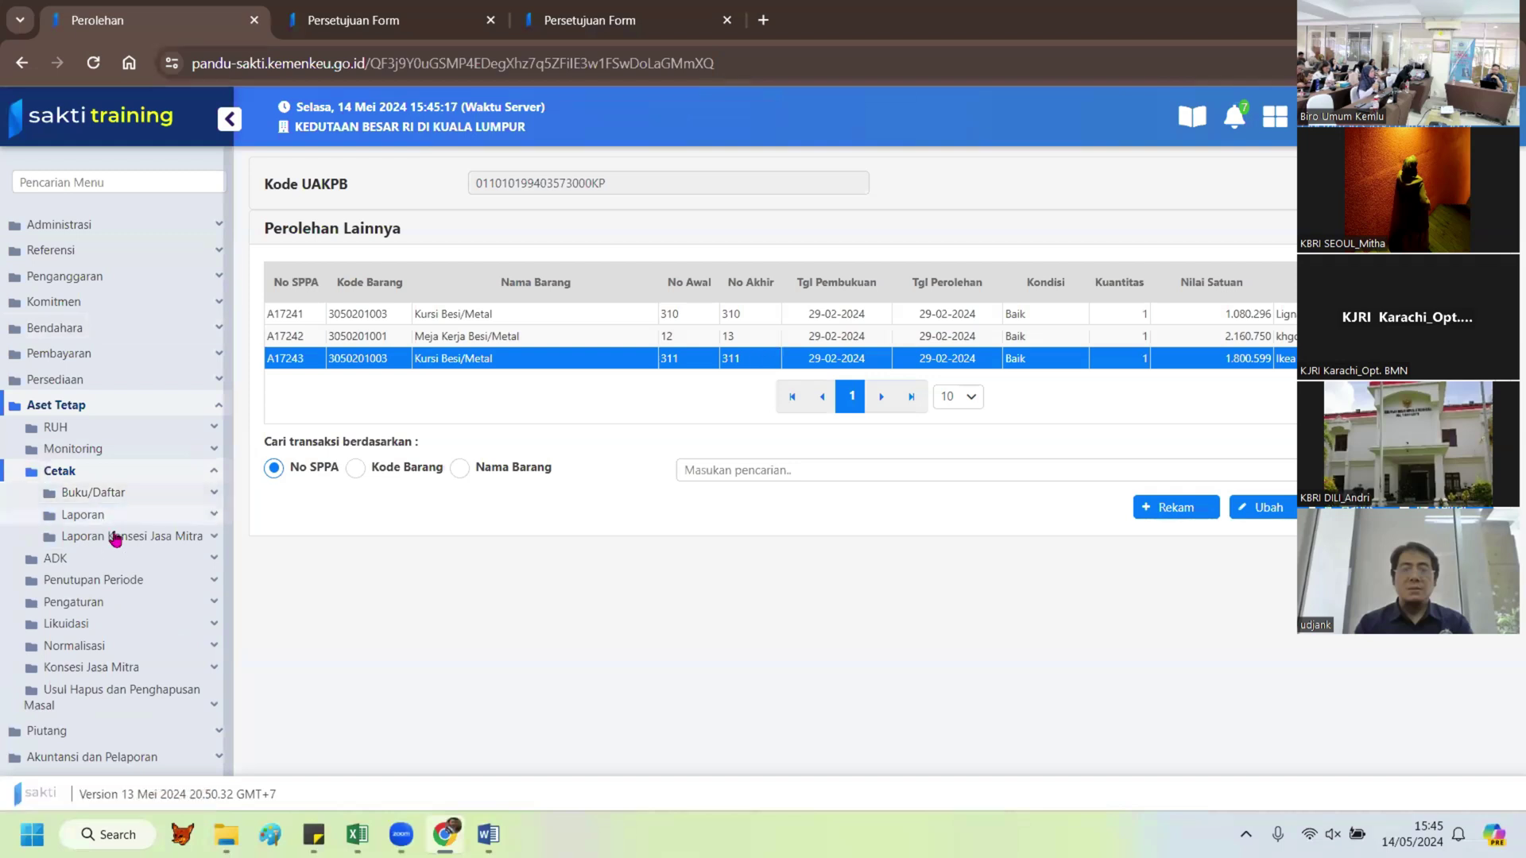
click(99, 515)
click(133, 565)
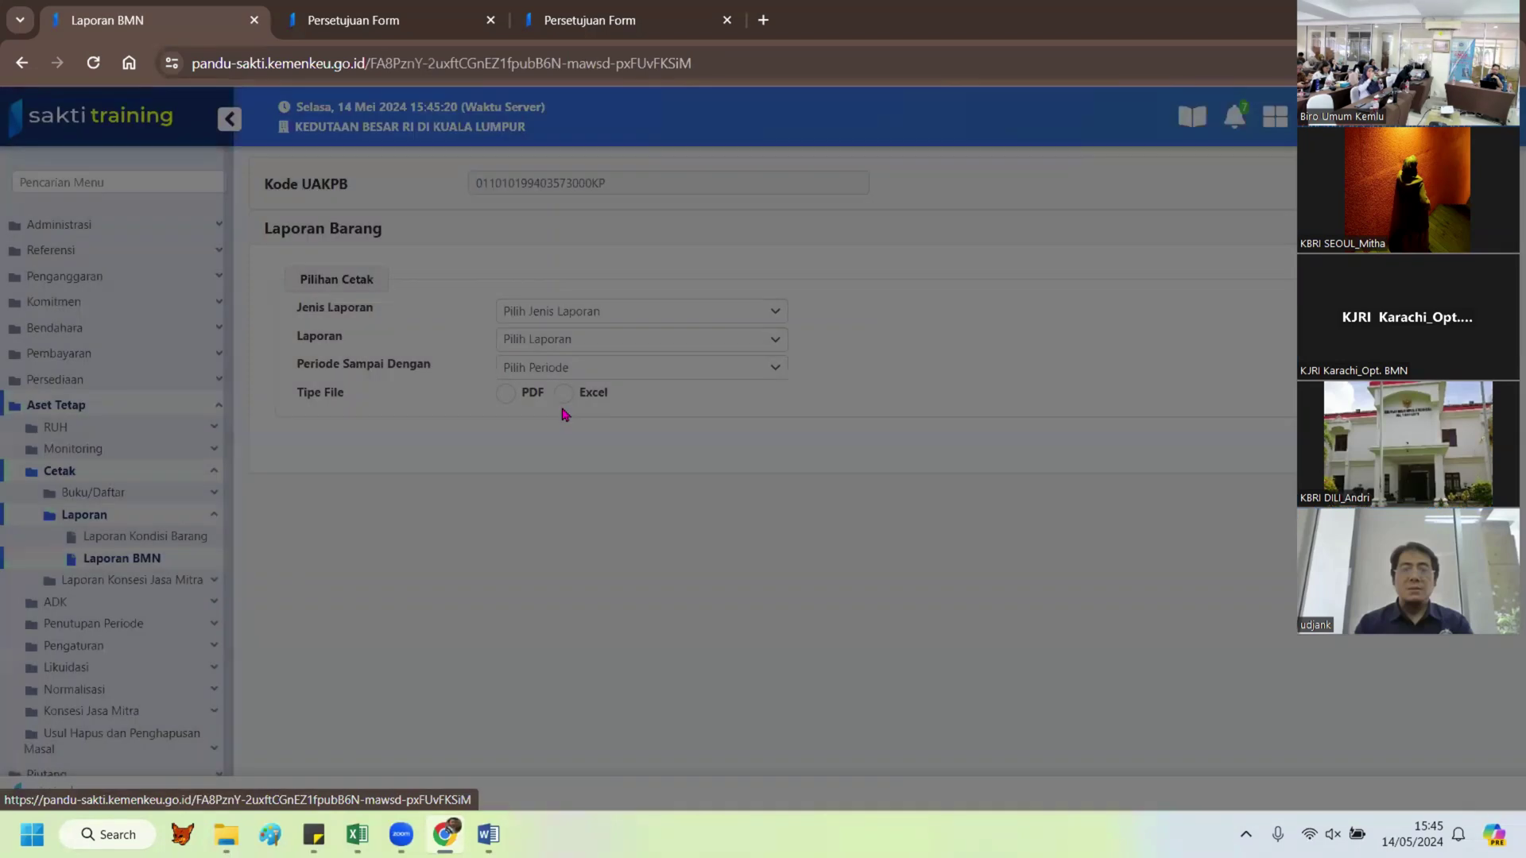
Step: Dismiss the warning, reload the report page and glance at the approval page
click(887, 508)
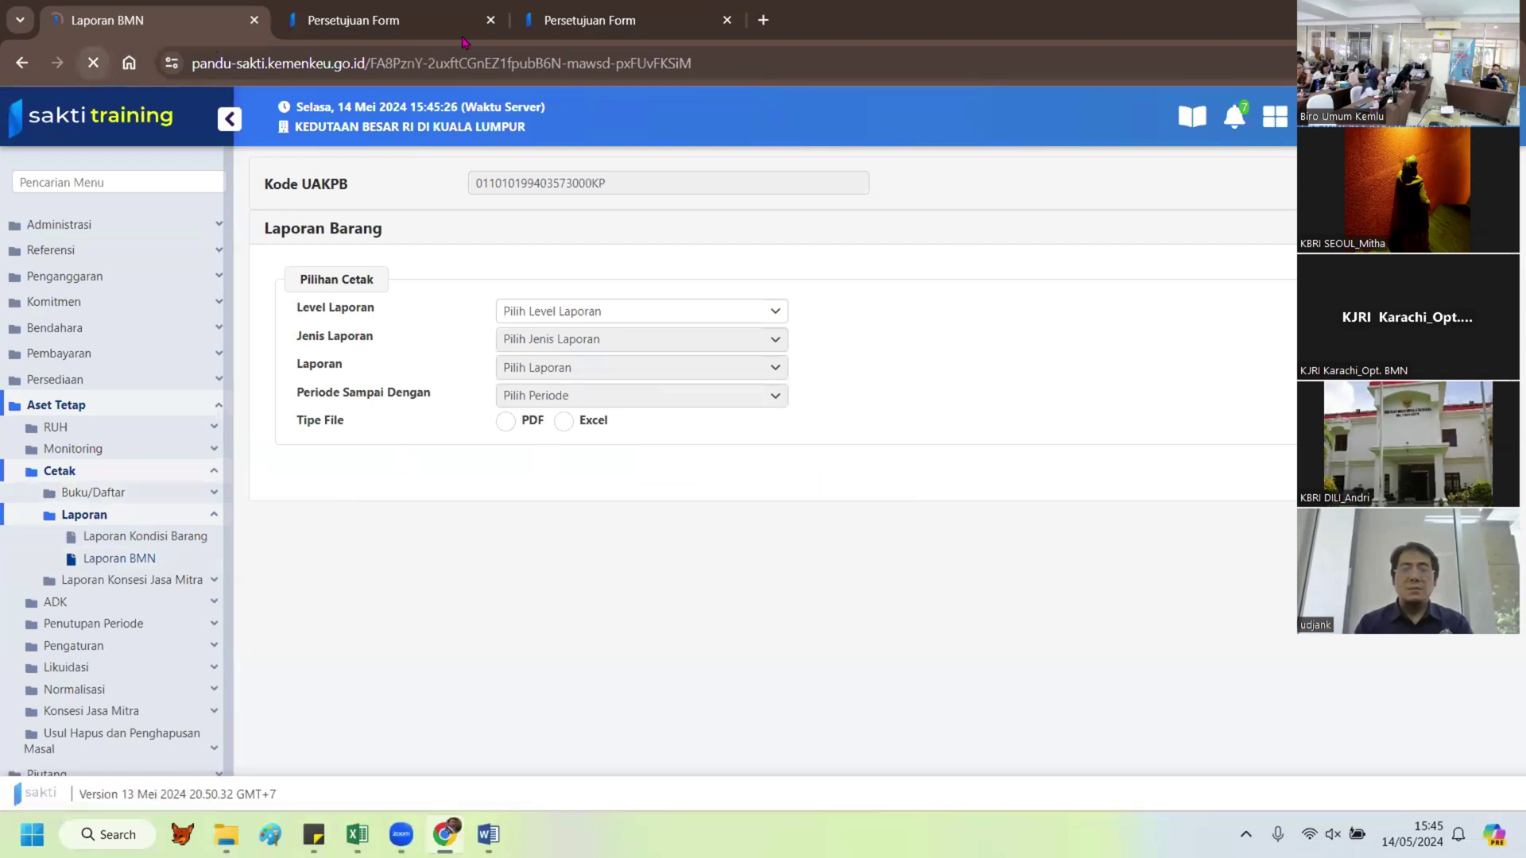
click(93, 63)
click(591, 32)
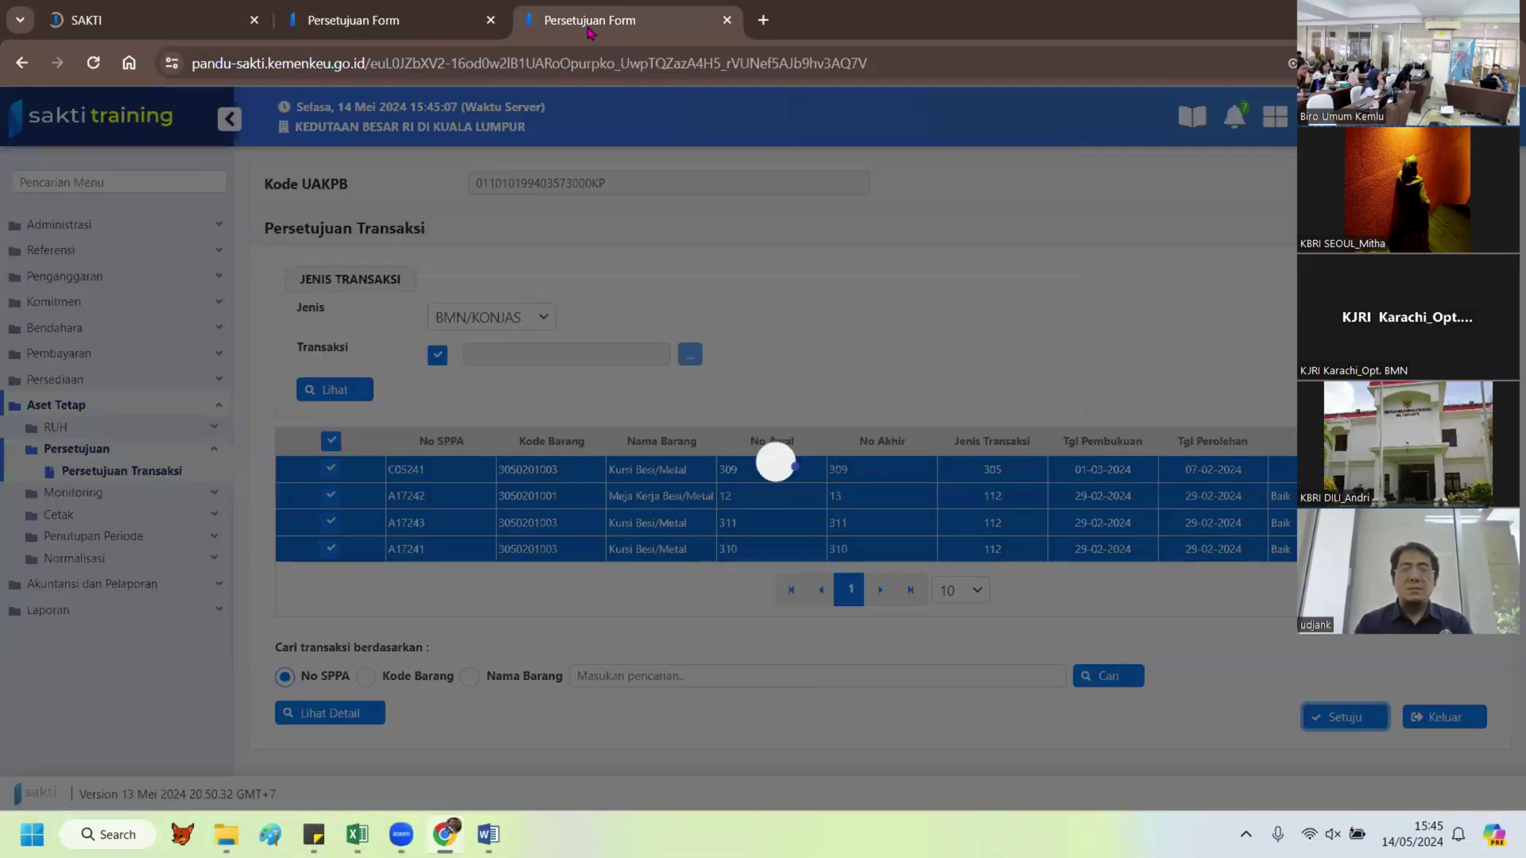
click(132, 20)
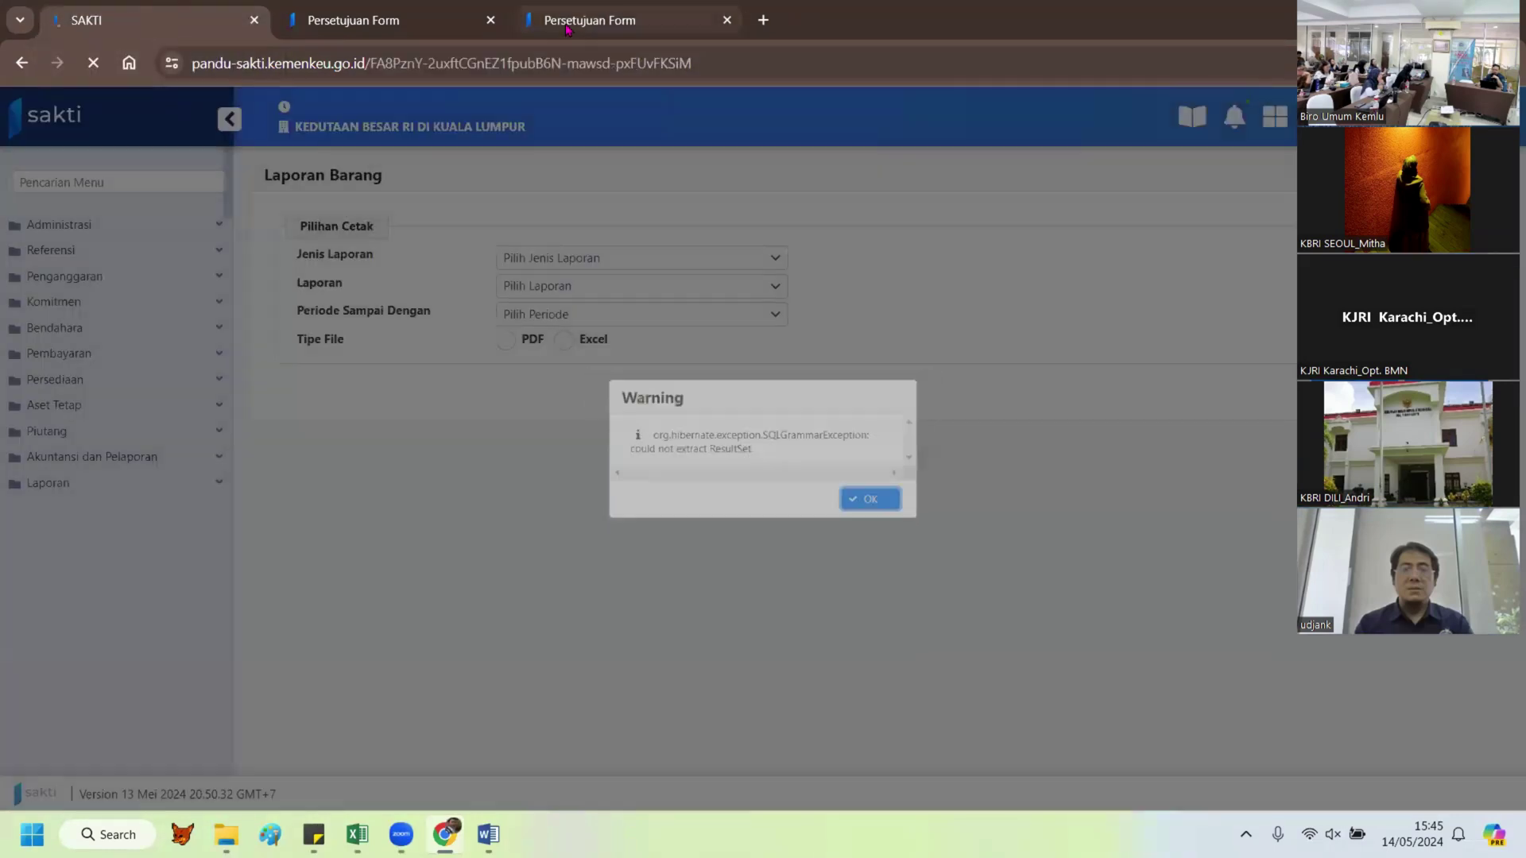
click(567, 29)
click(125, 24)
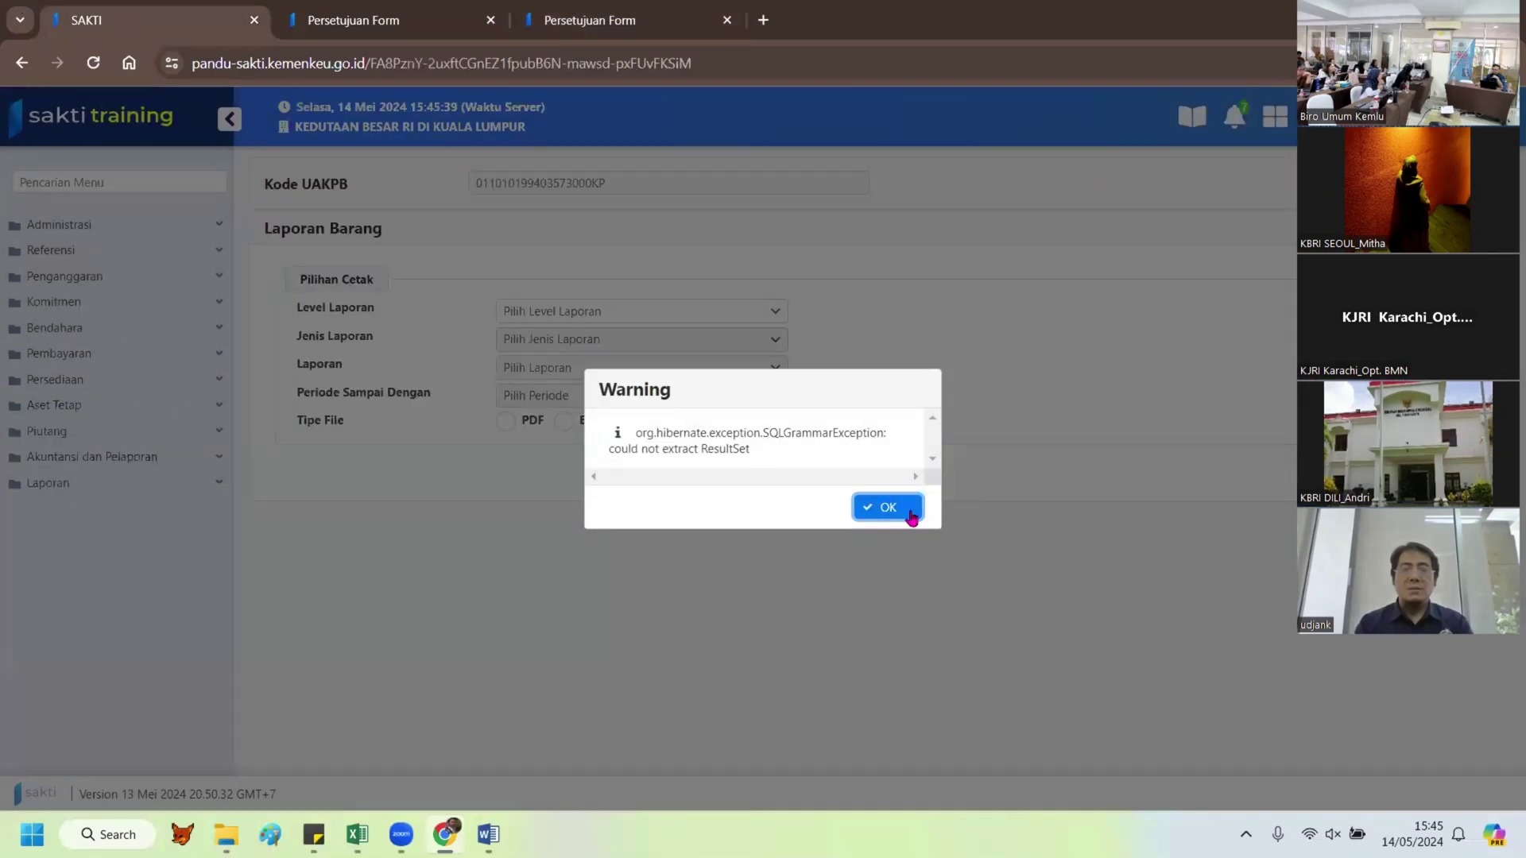
Step: Clear the database warning and reopen Aset Tetap > Cetak > Laporan > Laporan BMN
click(911, 509)
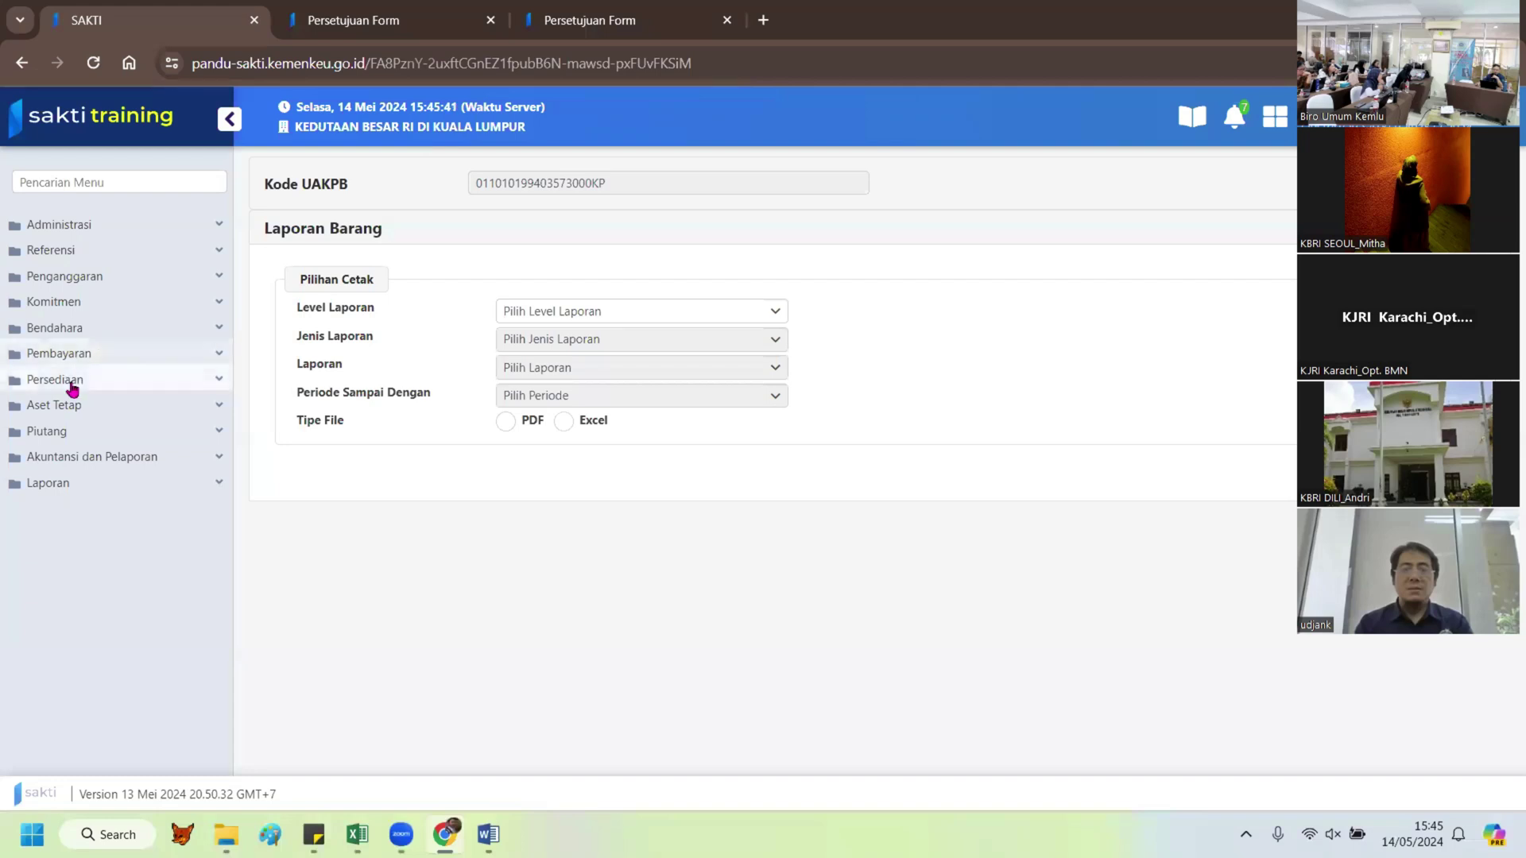
click(68, 405)
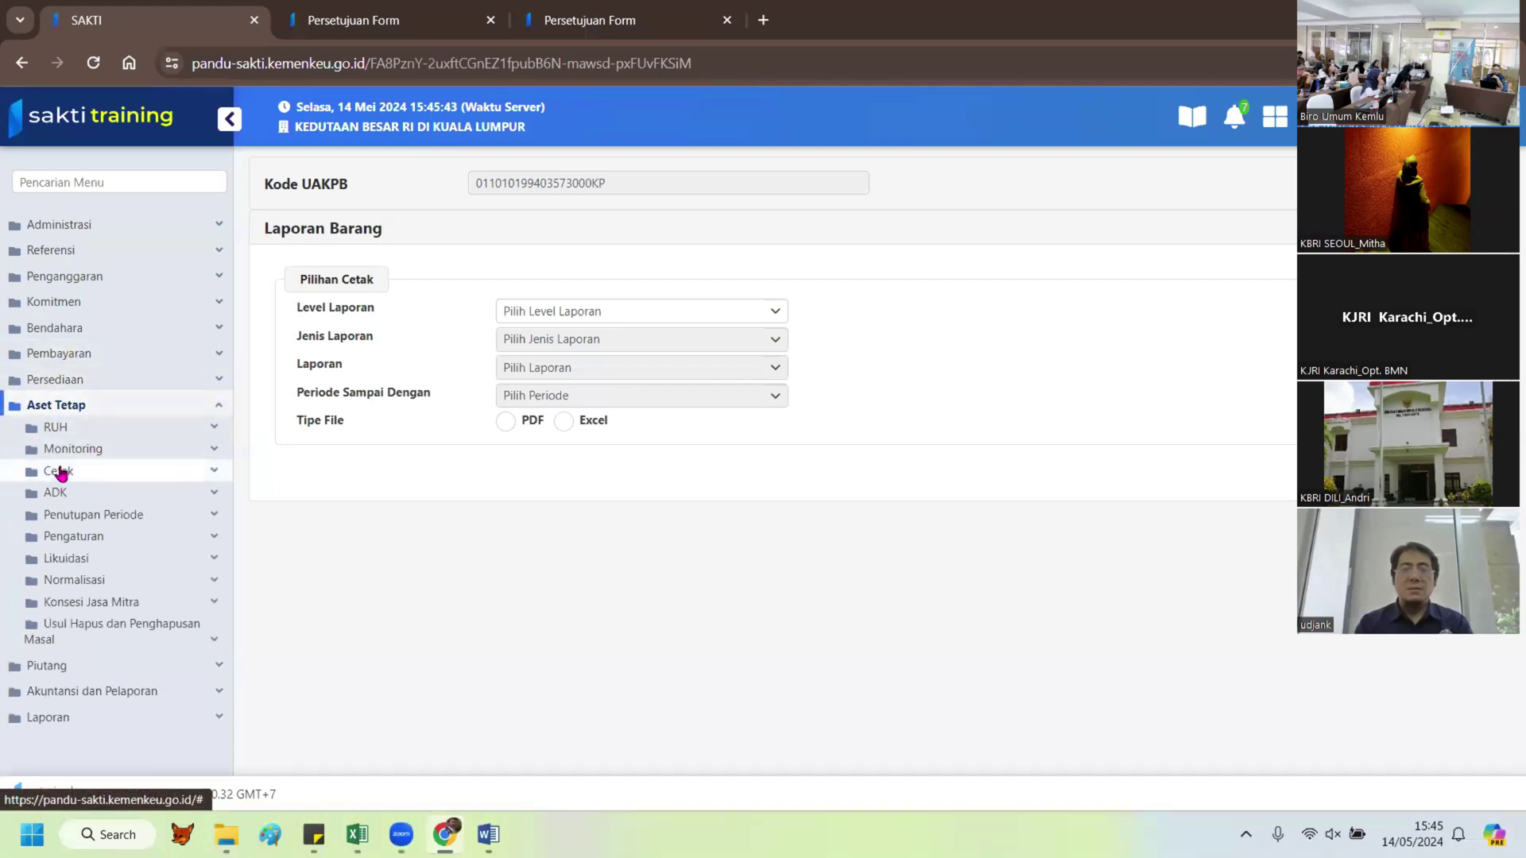
click(61, 470)
click(115, 517)
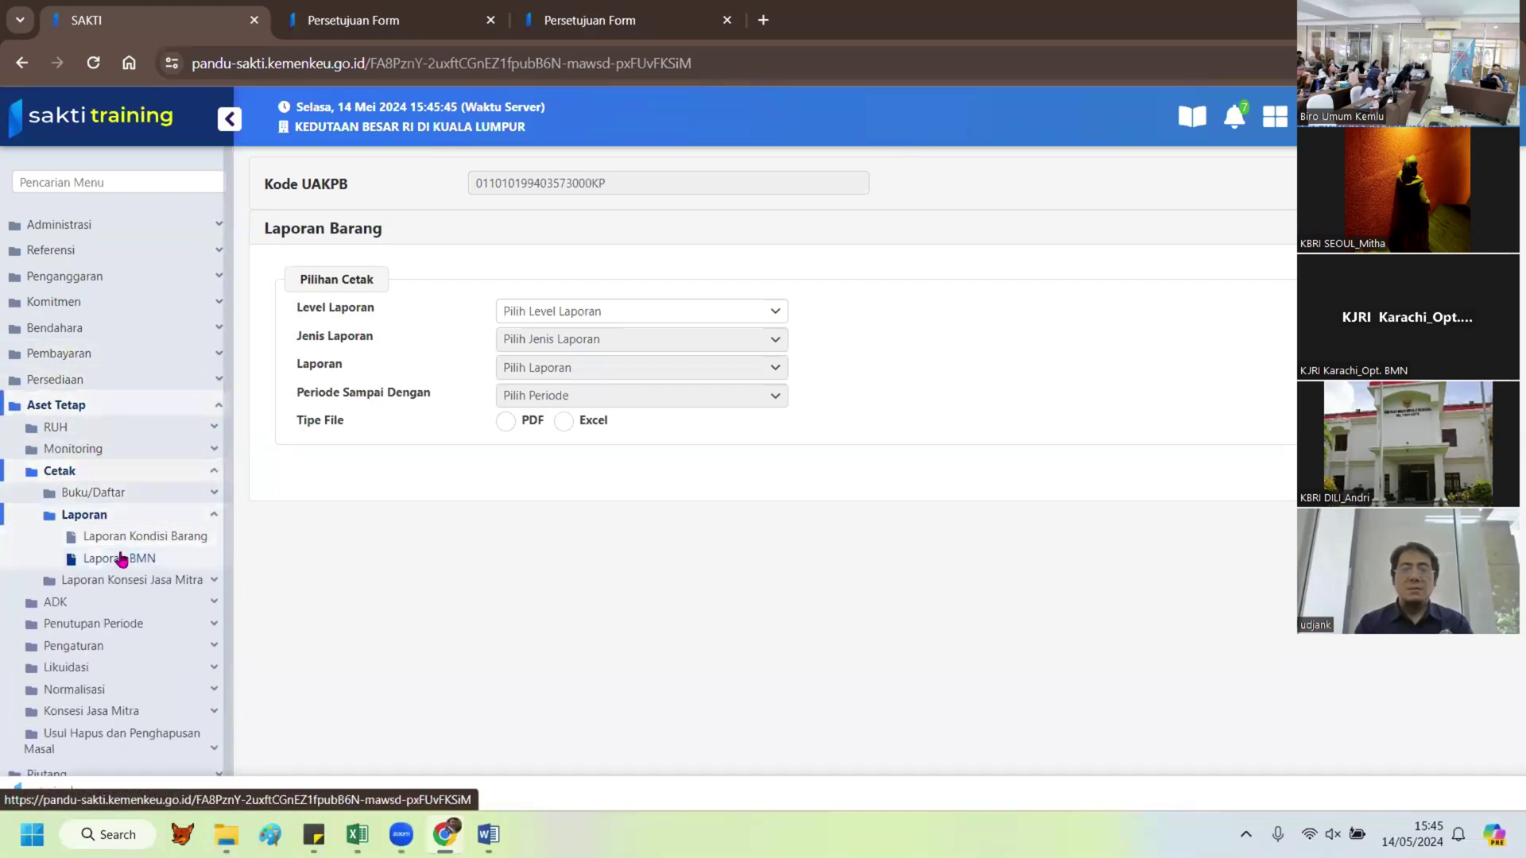
click(121, 558)
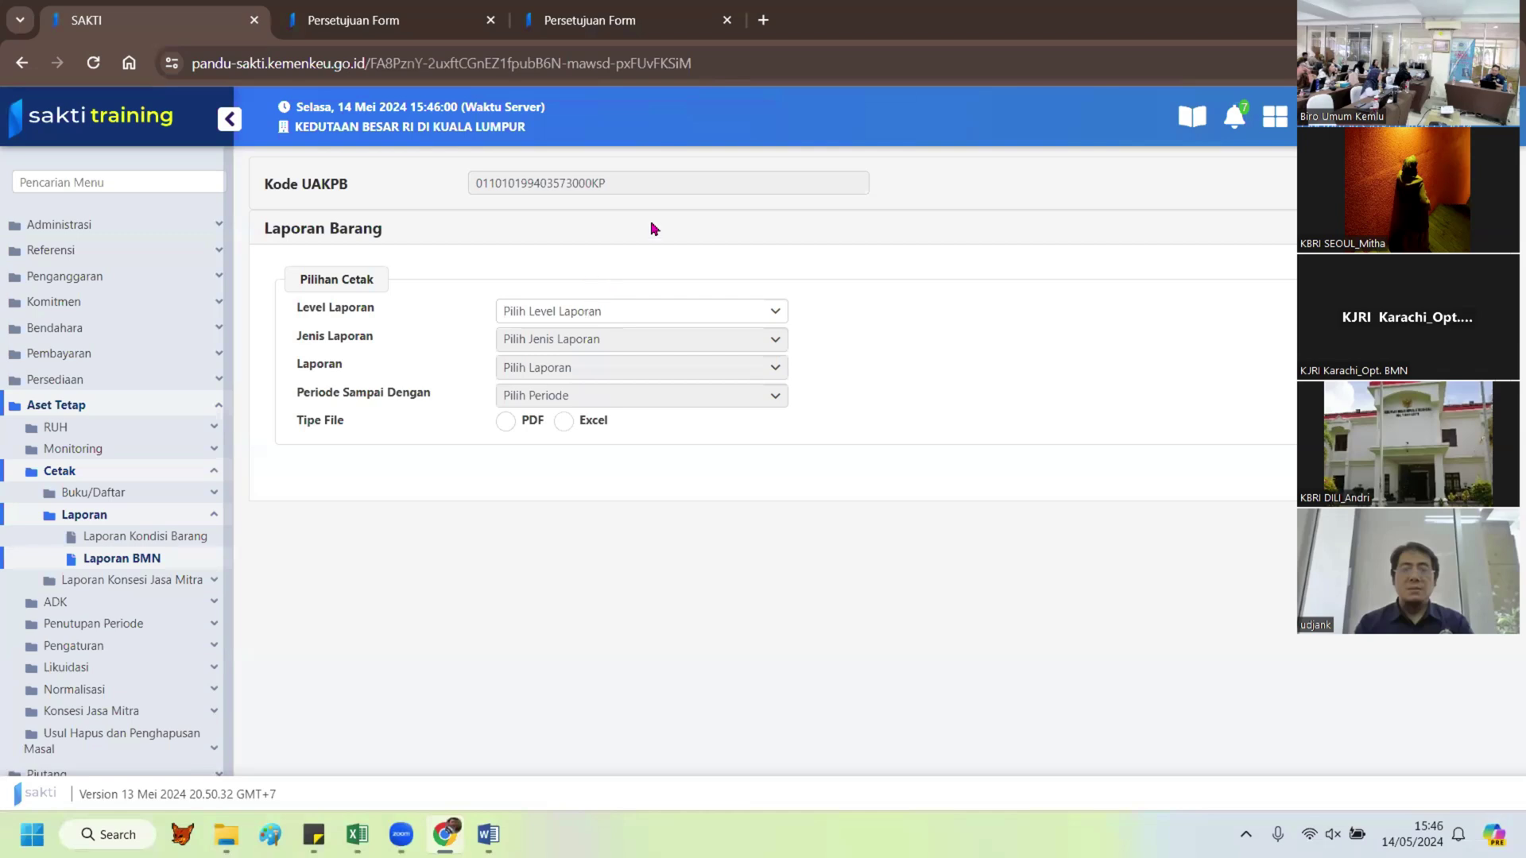
Step: Check the approval and validation pages, then return to the Laporan BMN form
click(590, 22)
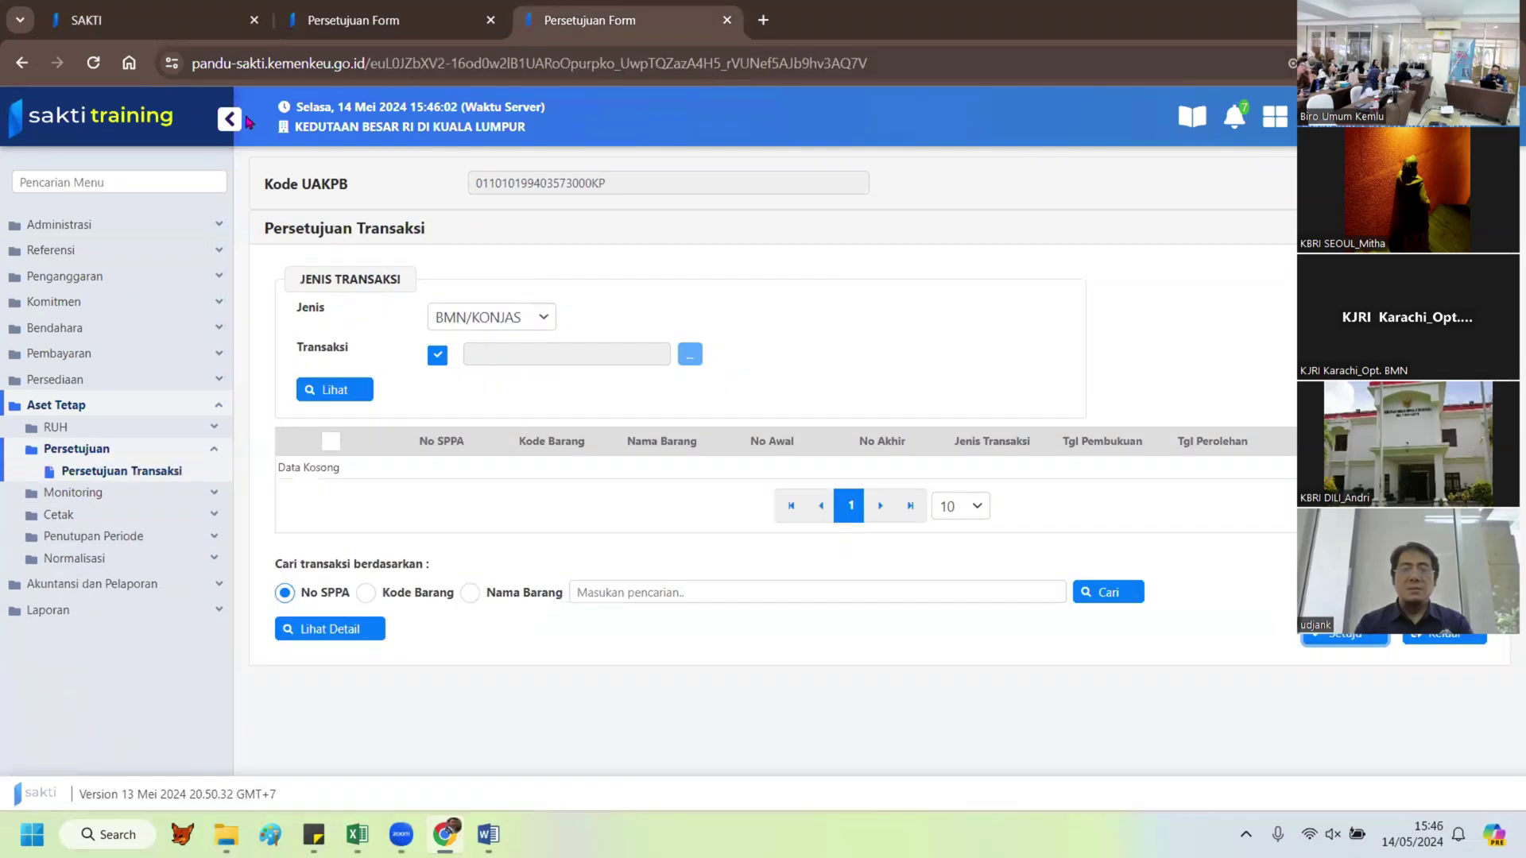
click(357, 21)
click(117, 19)
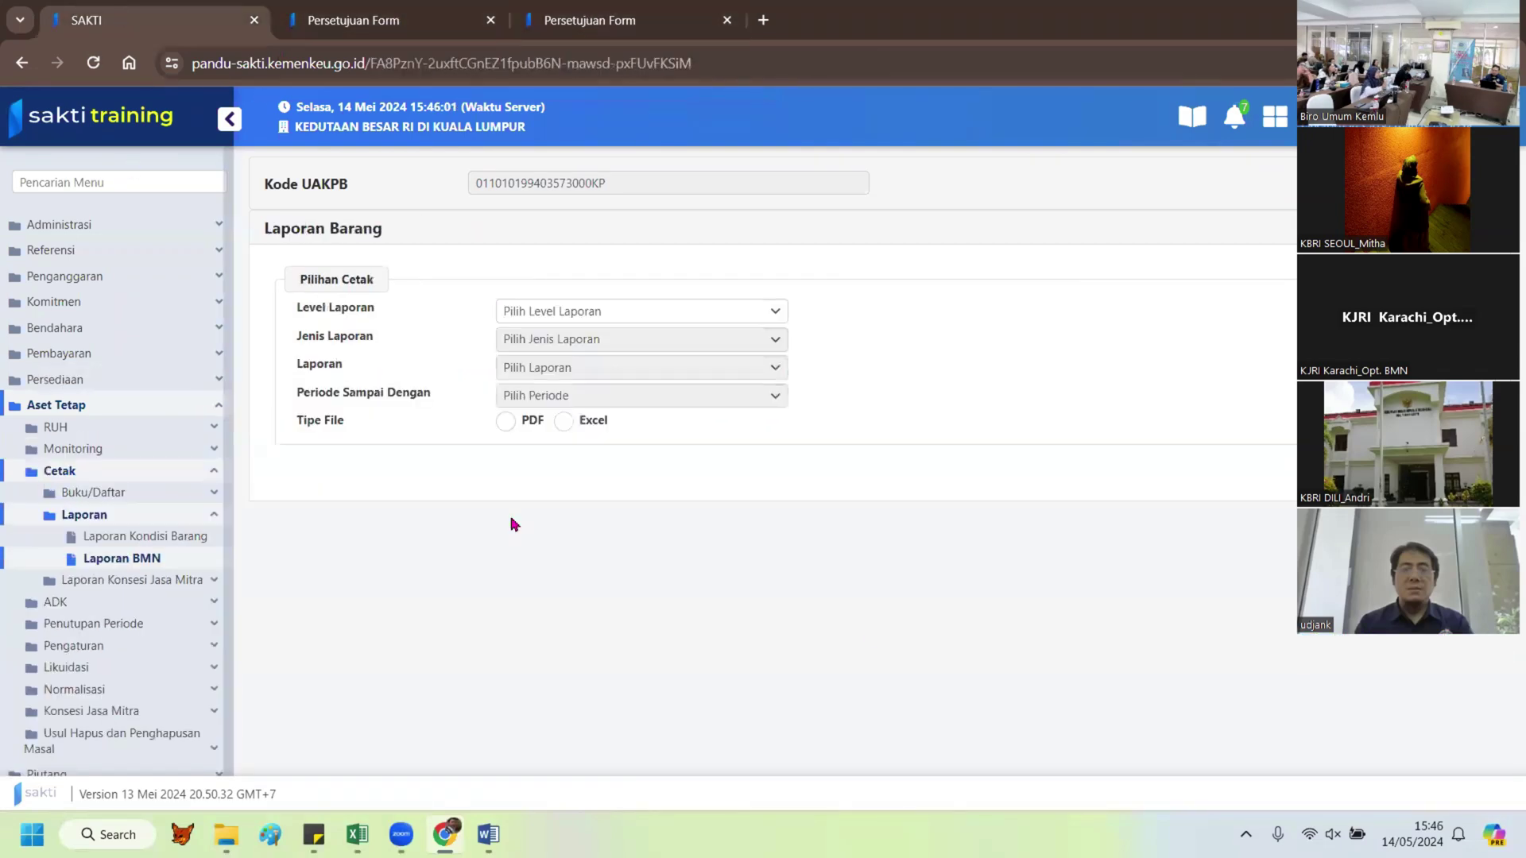